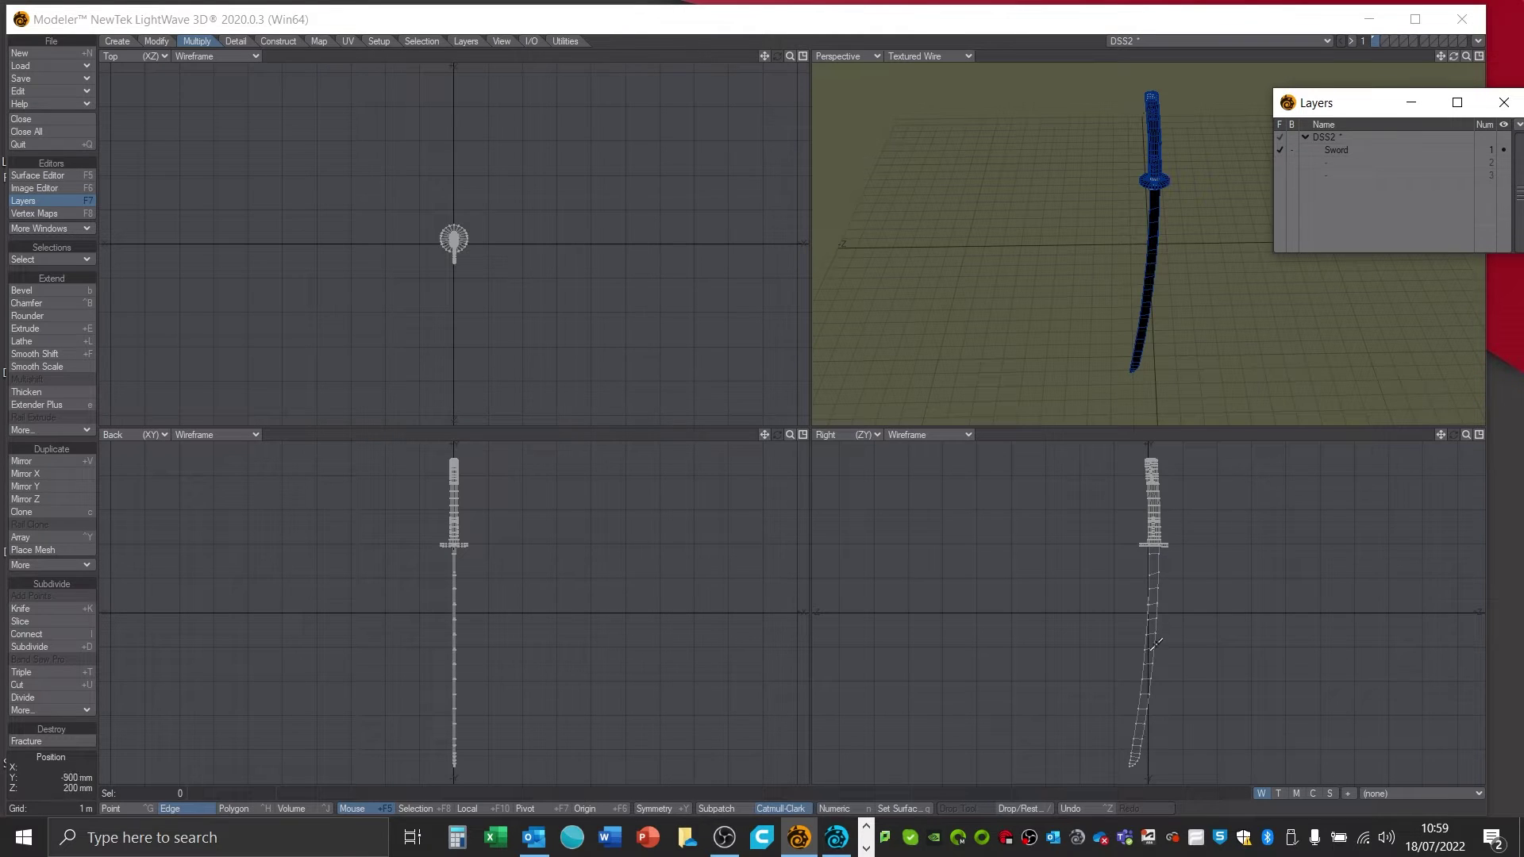
- Round the outer edges of a red hexagonal inset on the sword handle with Rounder, using 4 rounding polygons and a 5 mm inset distance
left_click_drag(1441, 55, 1512, 56)
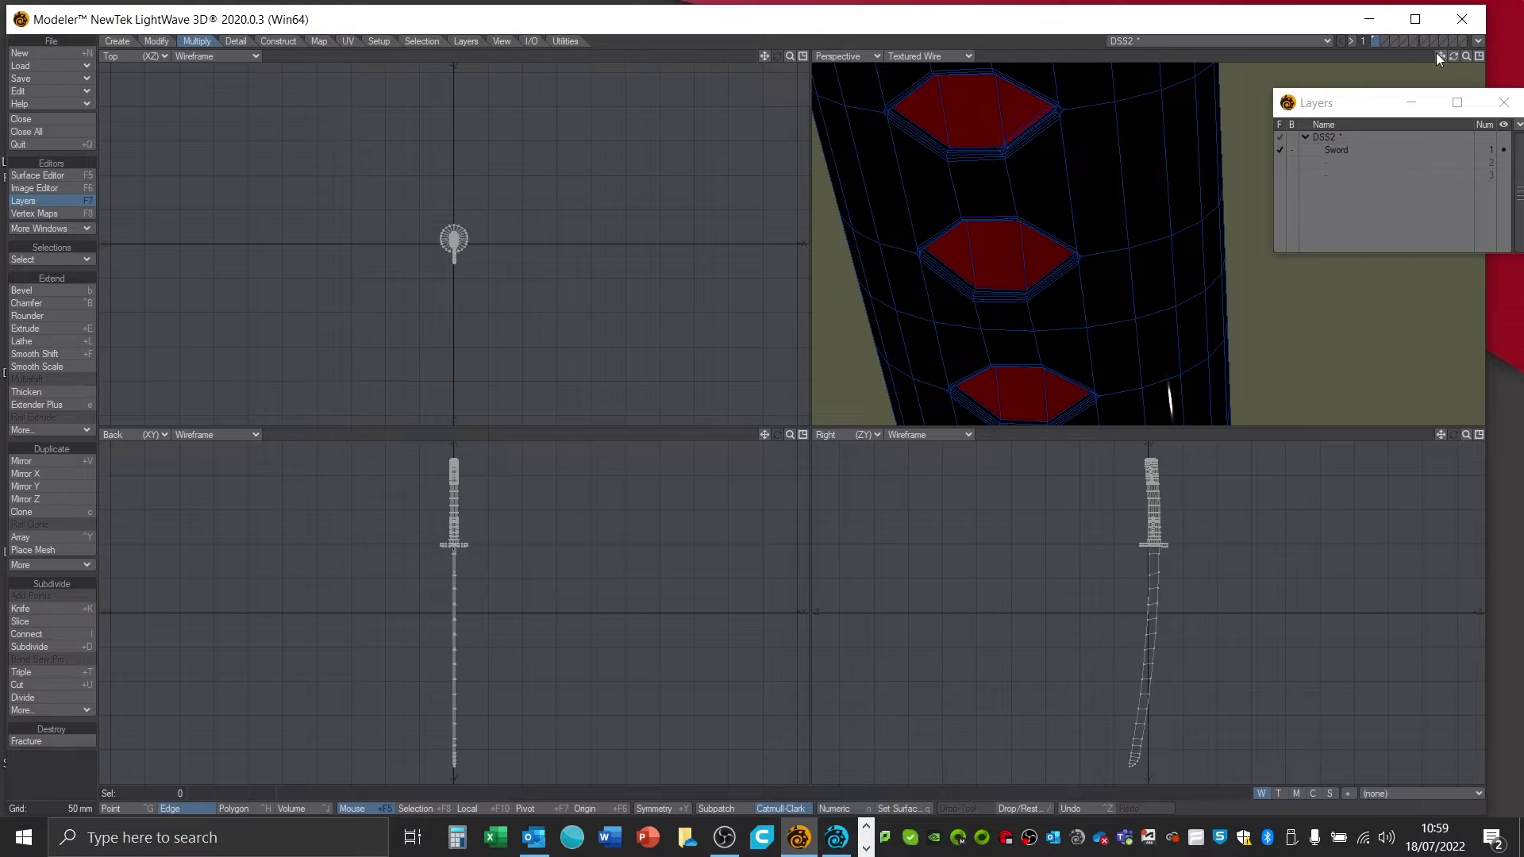
left_click_drag(1440, 56, 1508, 111)
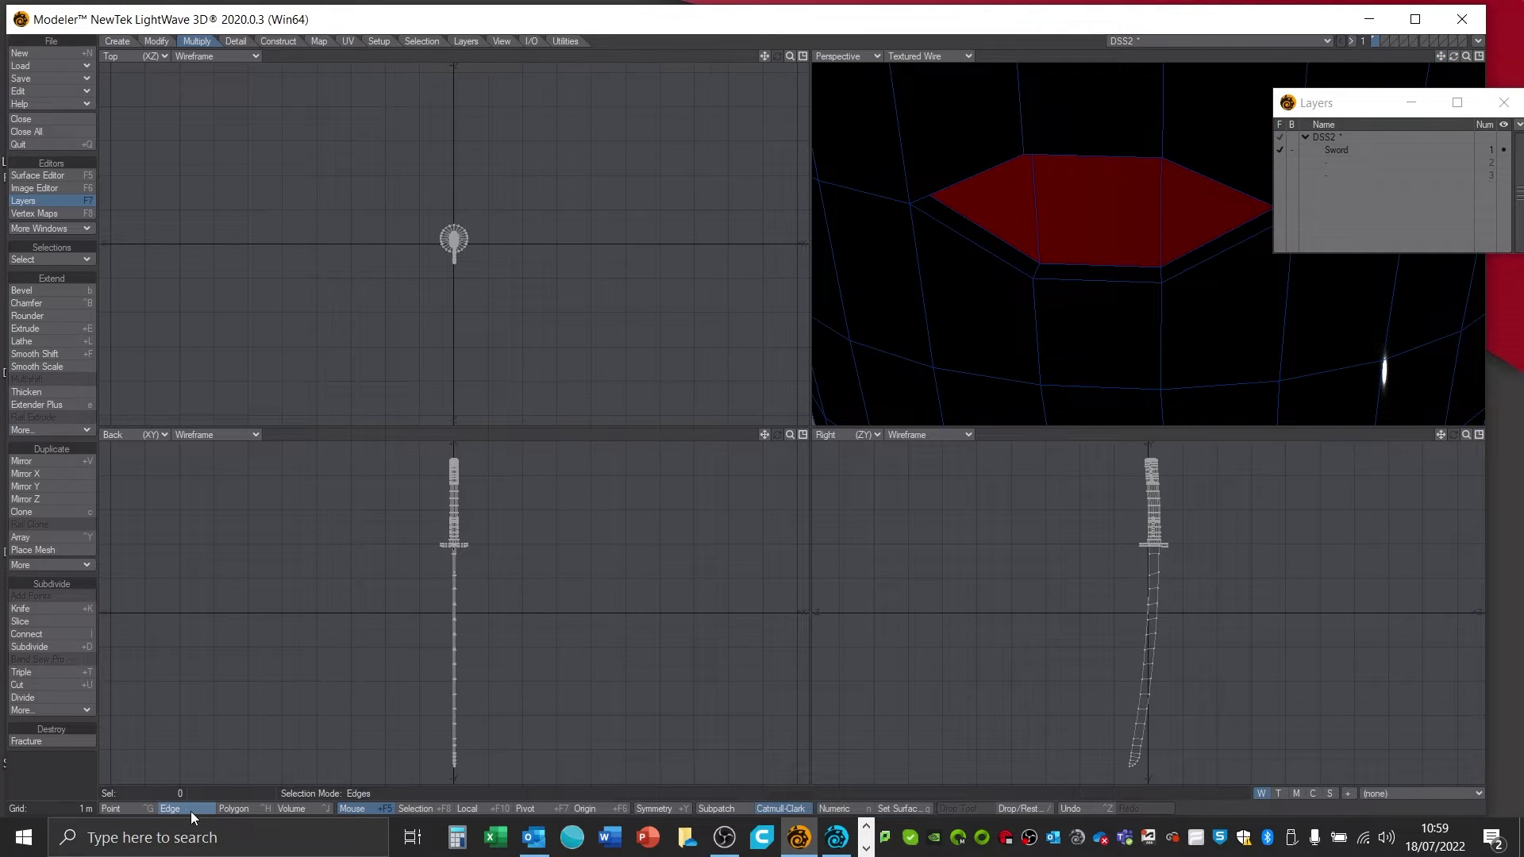
left_click(918, 194)
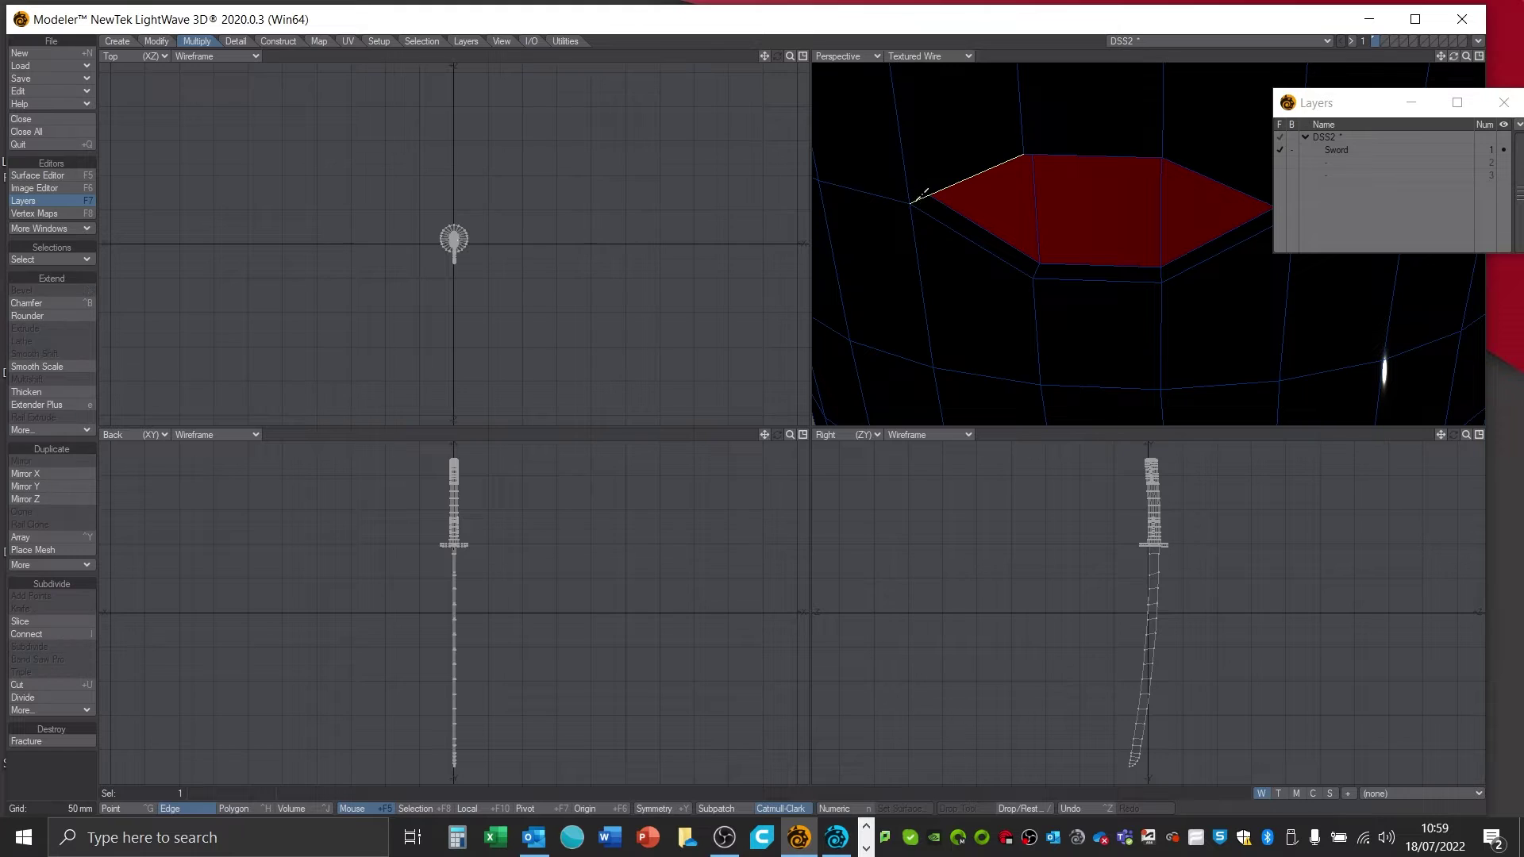
left_click(1234, 168)
left_click(1206, 261)
left_click(1085, 287)
left_click_drag(1455, 55, 1443, 49)
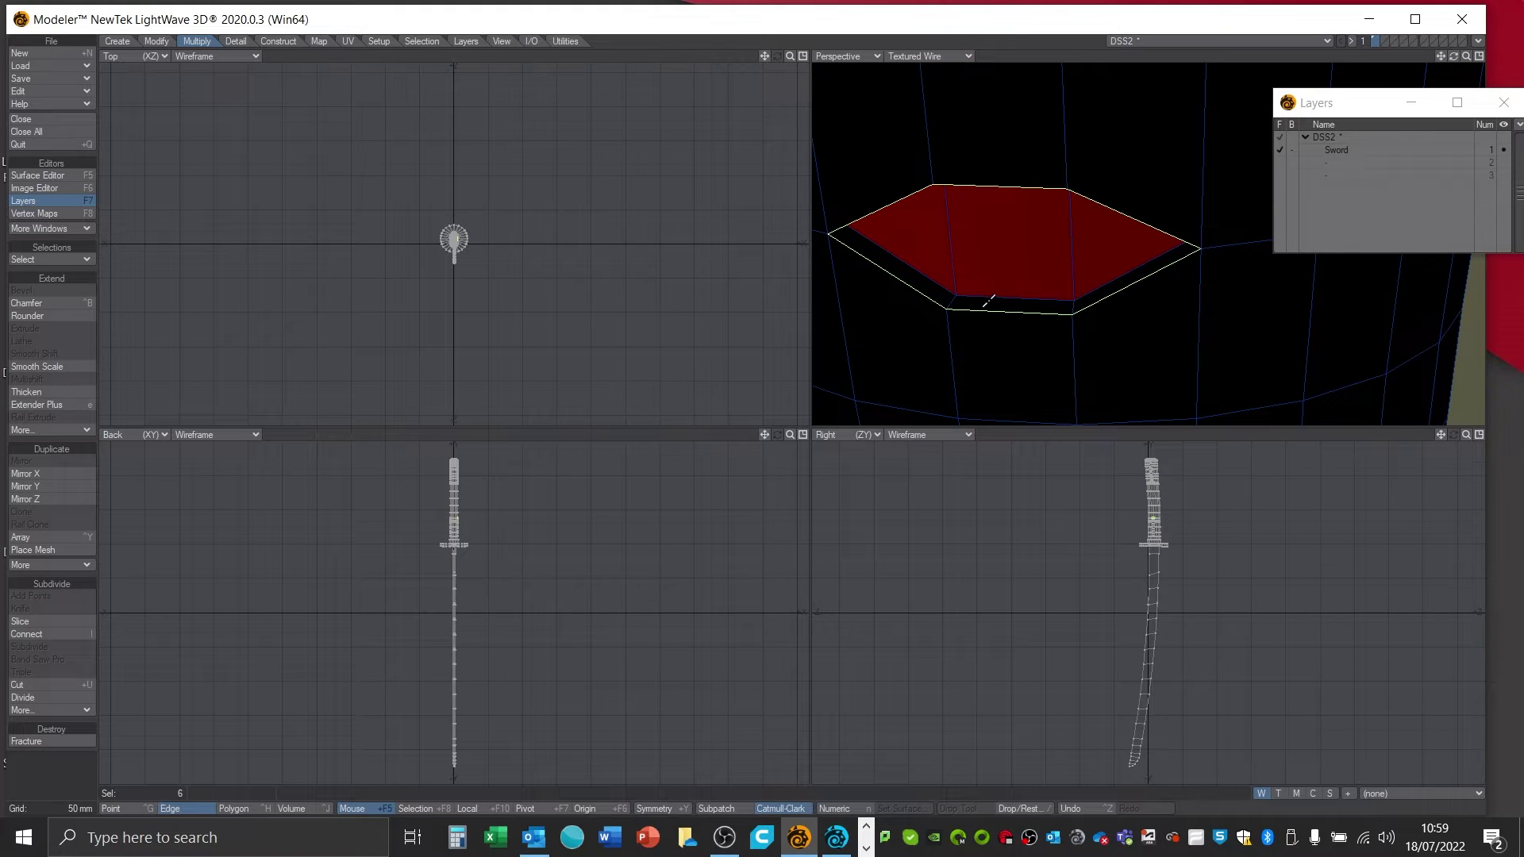
left_click(54, 317)
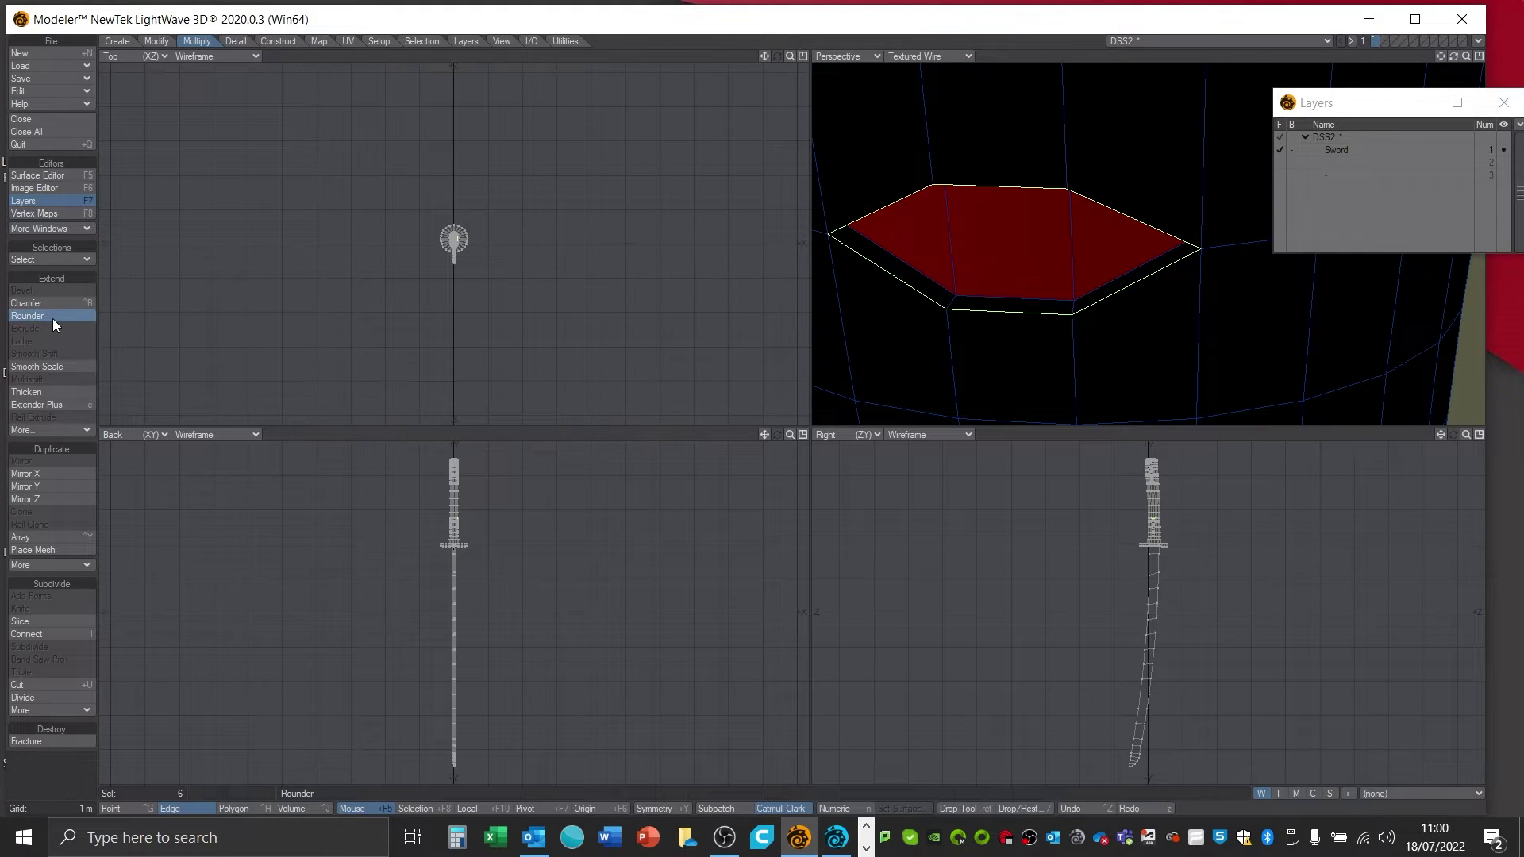
key("n")
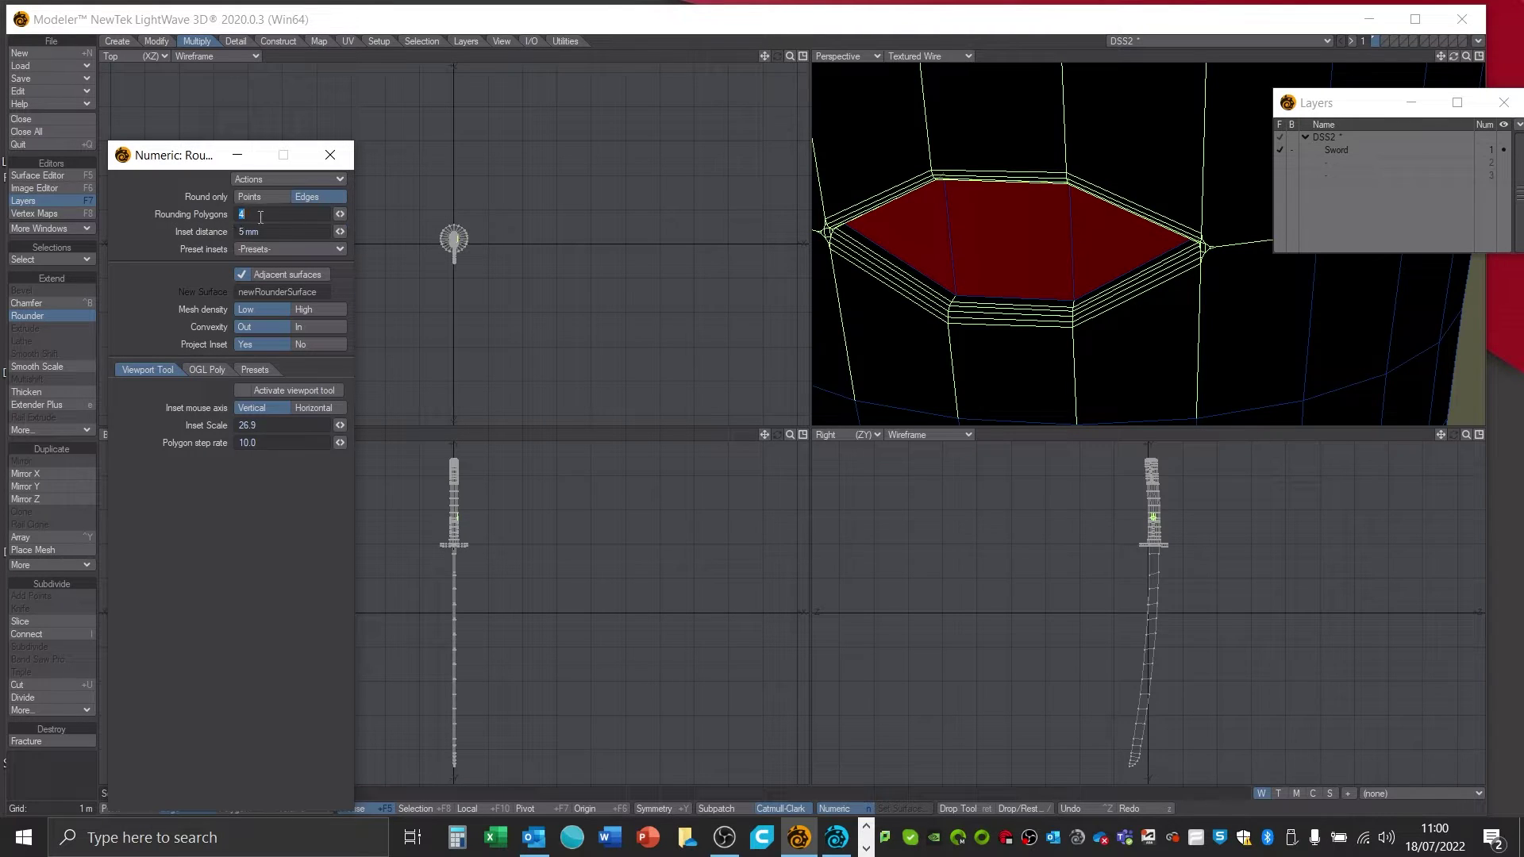
left_click(340, 159)
key("space")
left_click(338, 159)
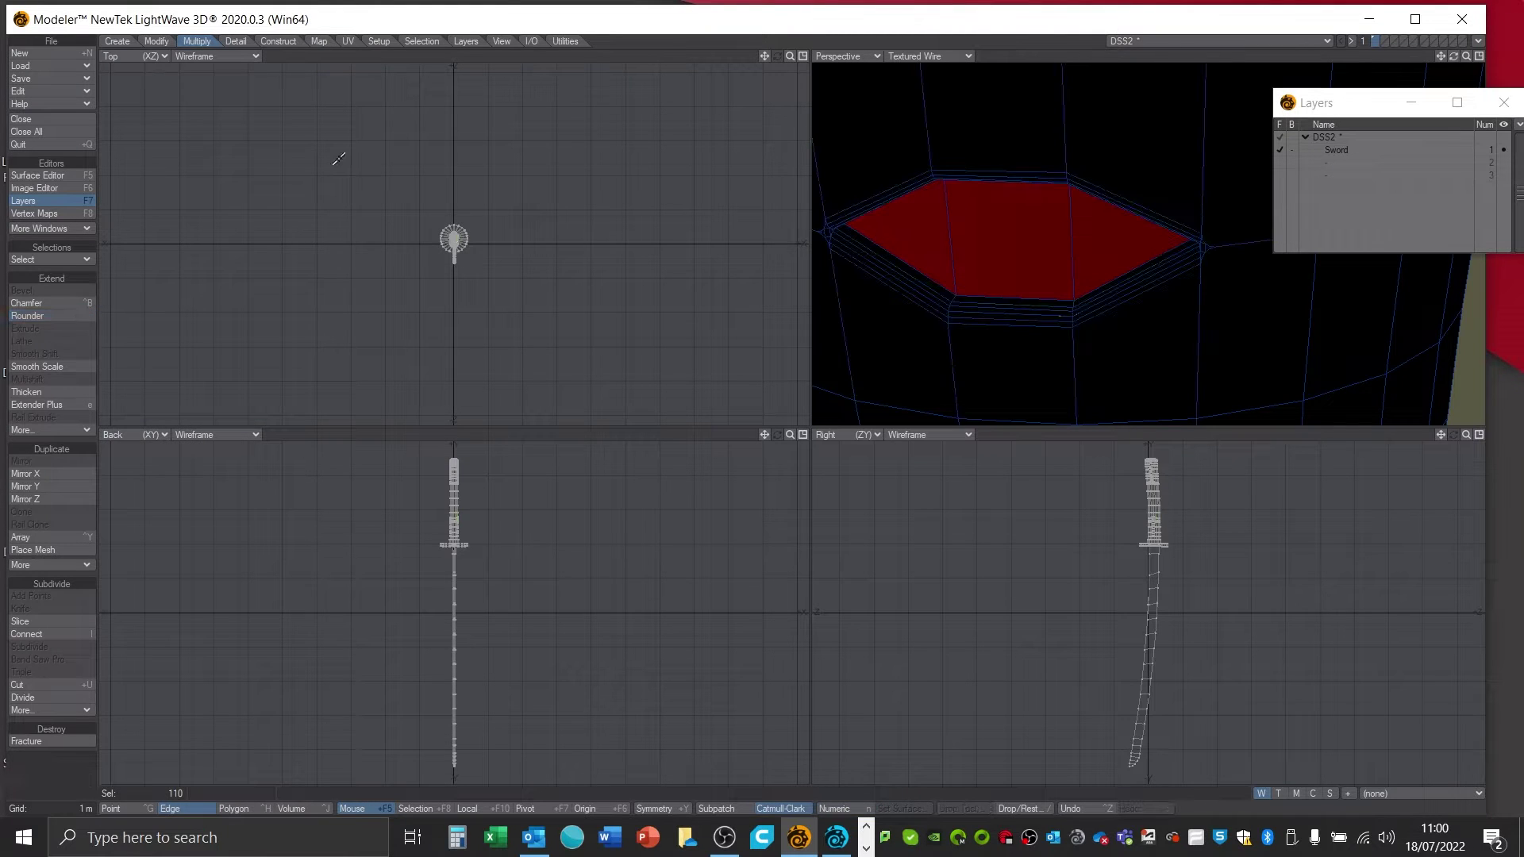
- Round the six outline edges of the neighbouring red handle inset with Rounder, using 4 rounding polygons and a 5 mm inset distance
left_click_drag(1455, 54, 1395, 74)
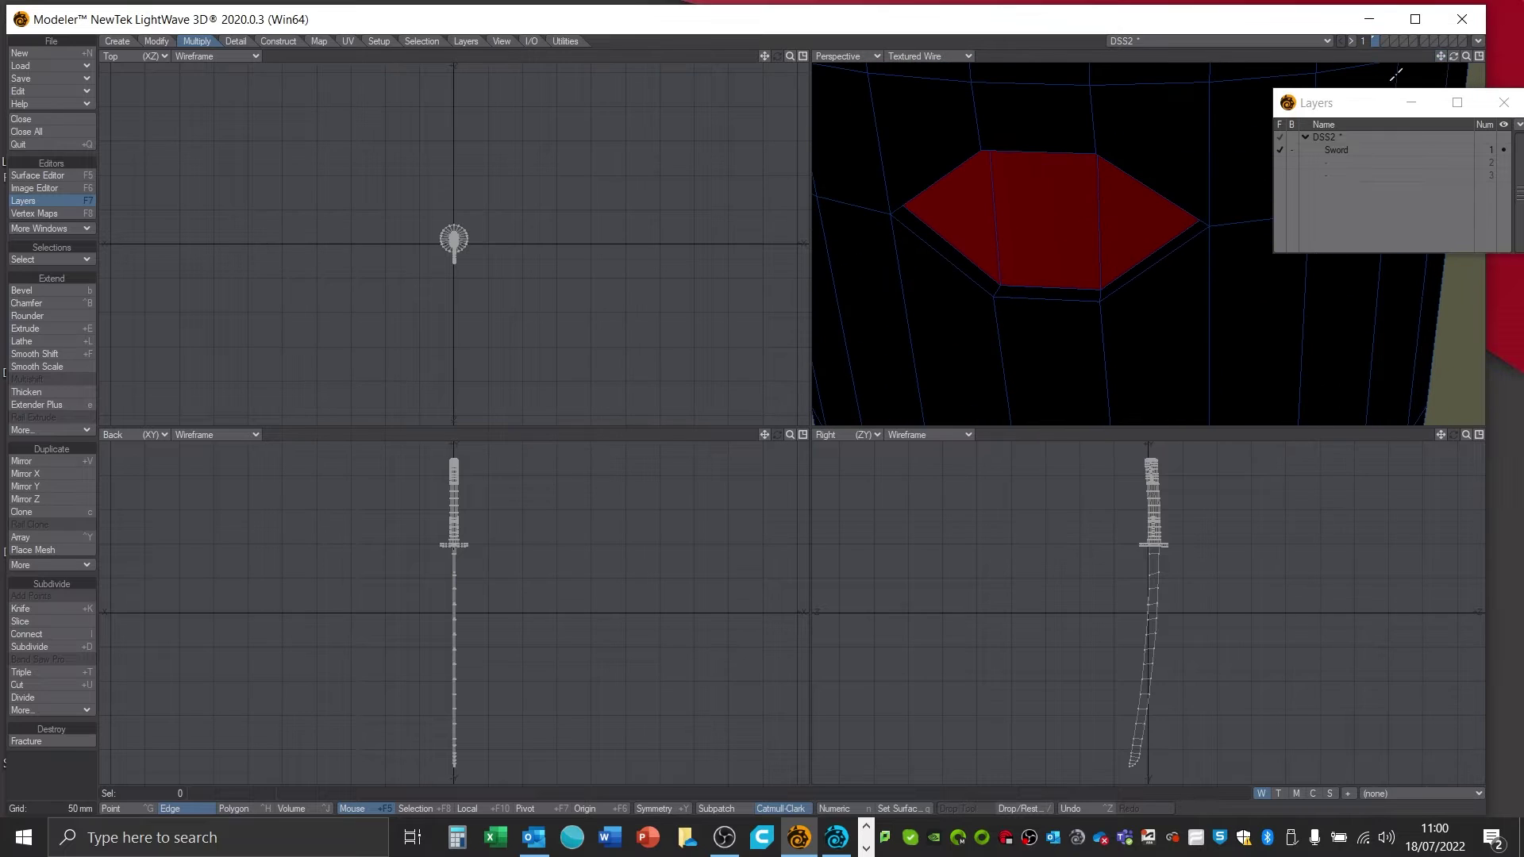
left_click(958, 270)
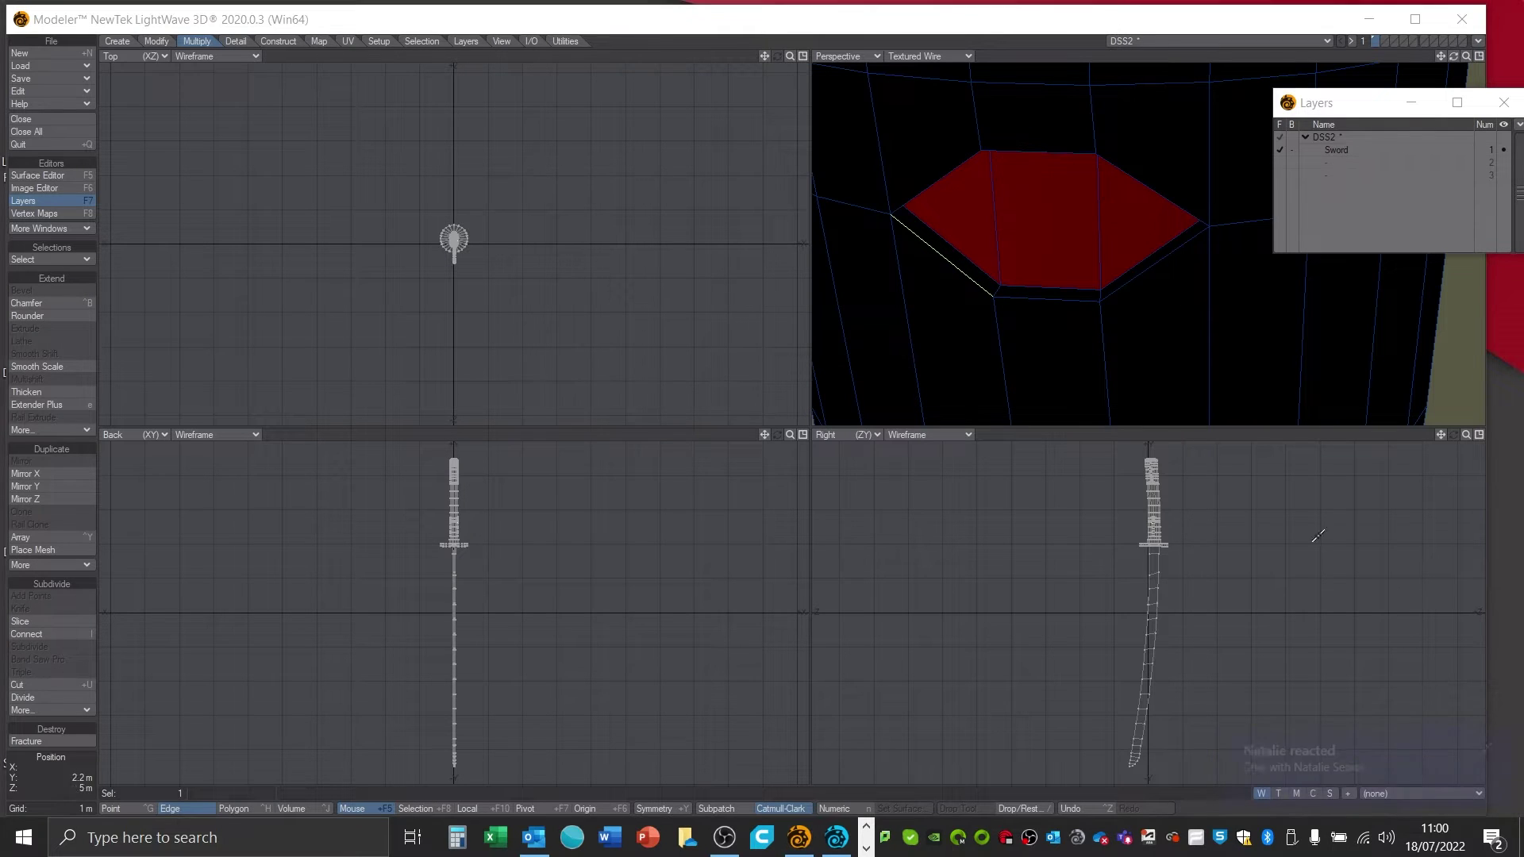
left_click(1054, 298, "shift")
left_click(1073, 288)
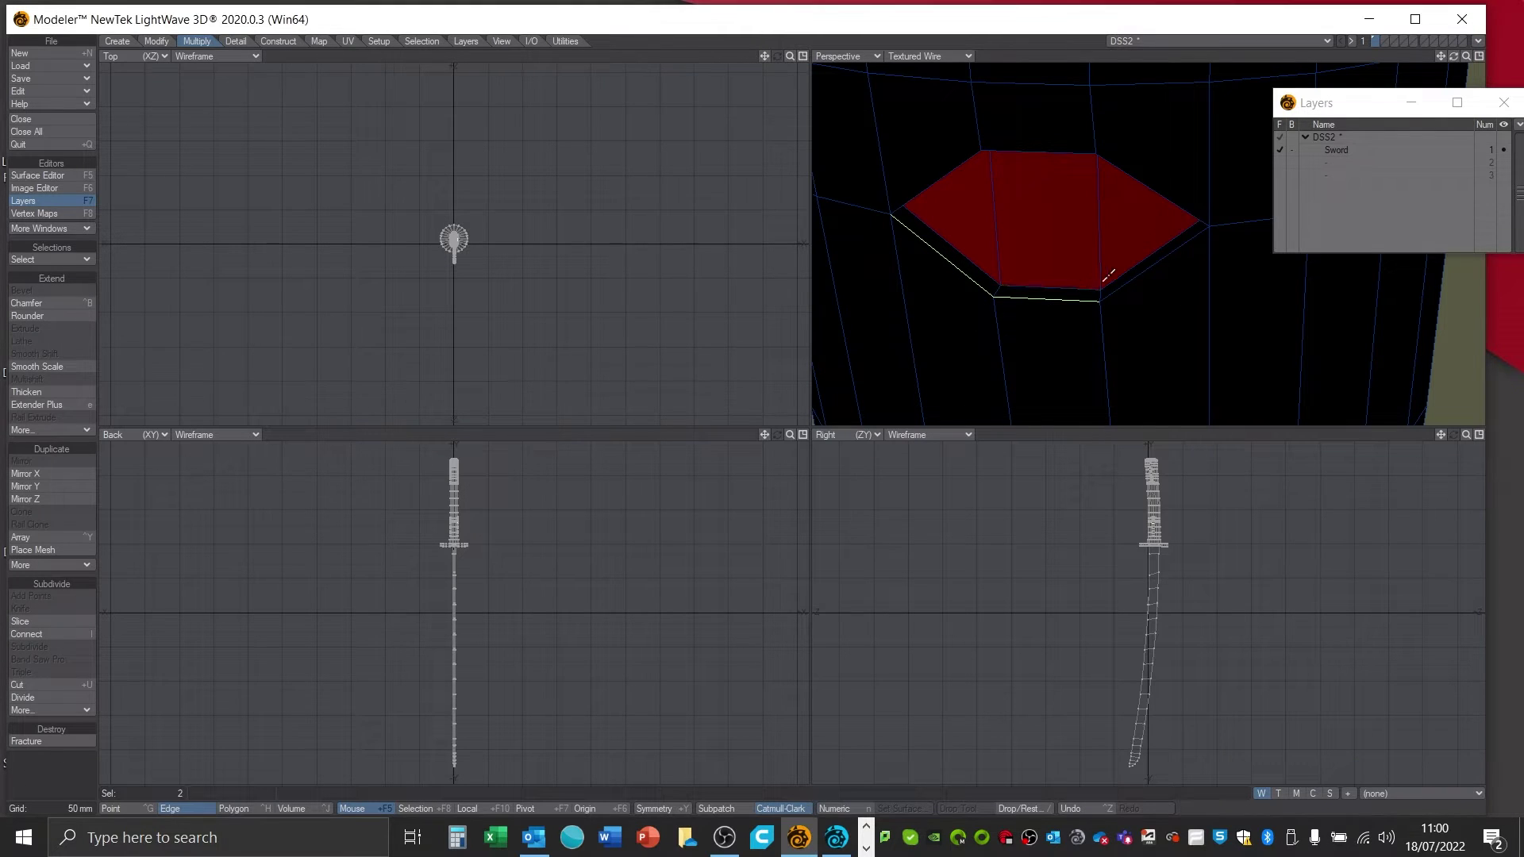
left_click(1149, 270, "shift")
left_click(949, 170)
left_click(1032, 148)
left_click(1160, 198)
left_click(46, 313)
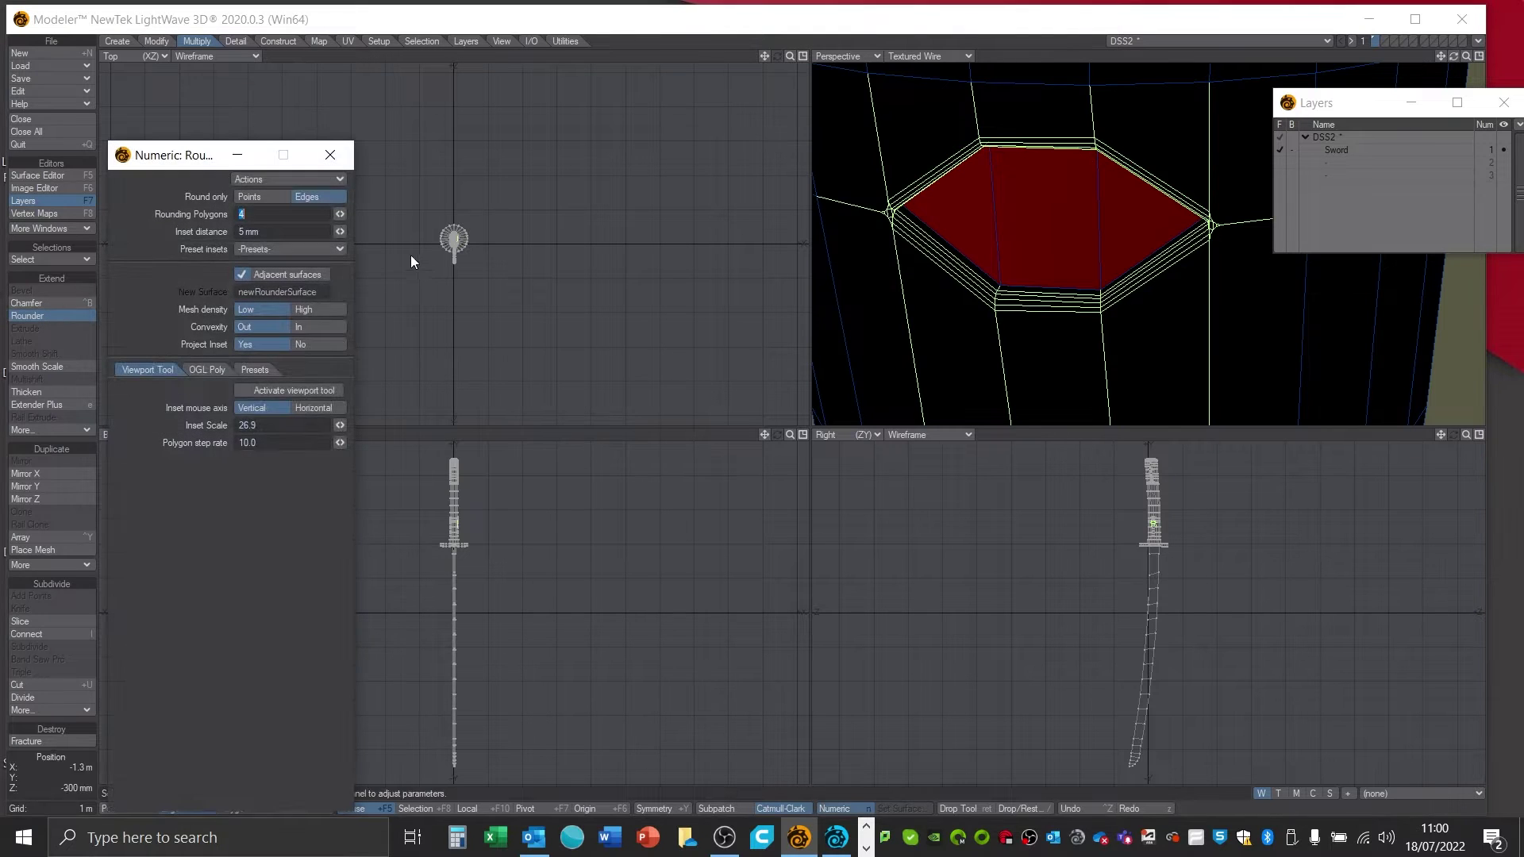
left_click(331, 155)
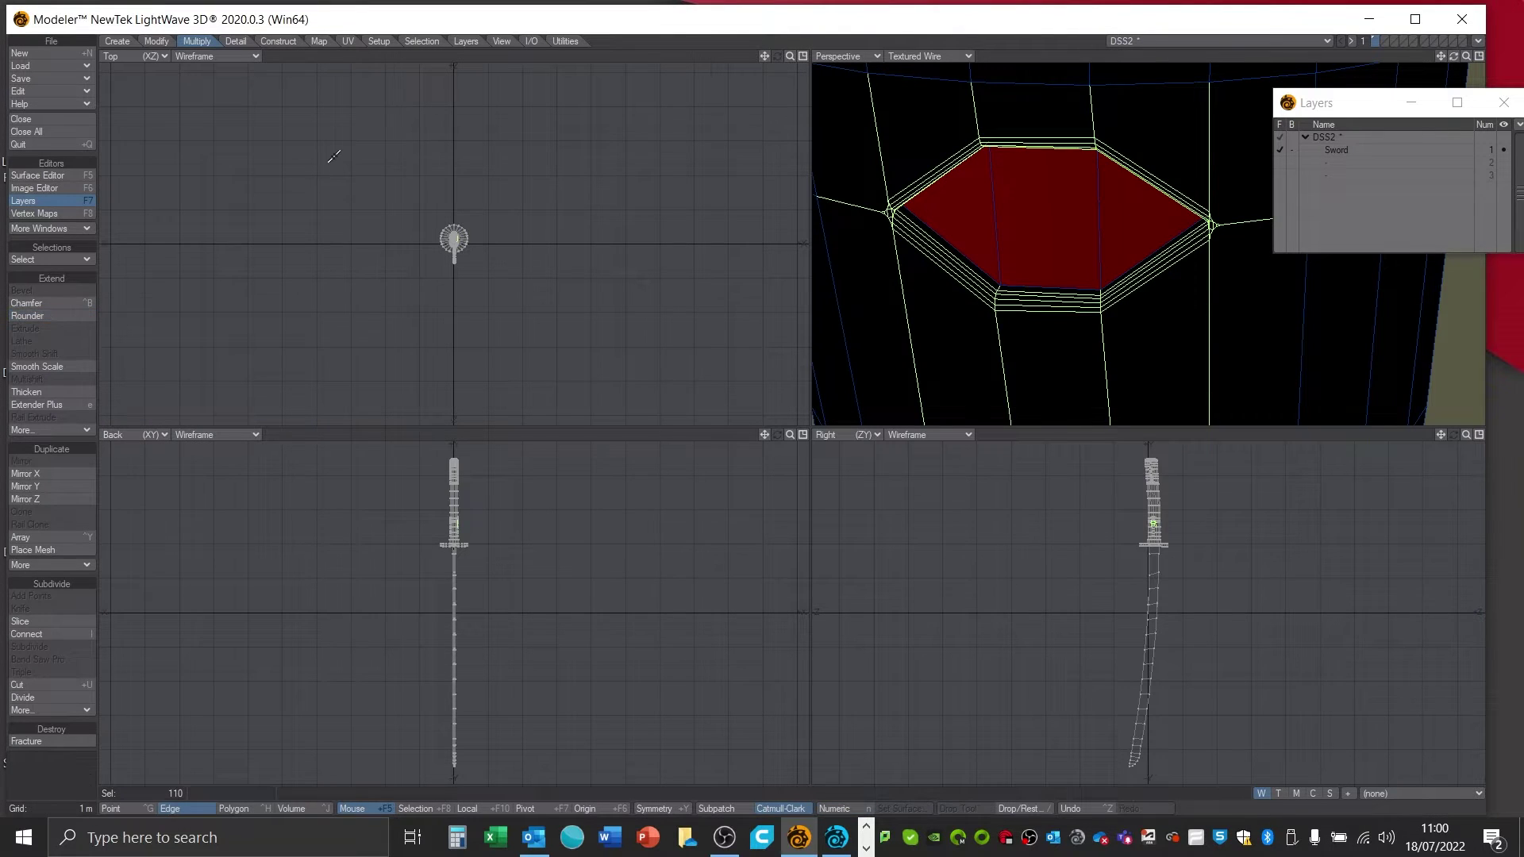
key("slash")
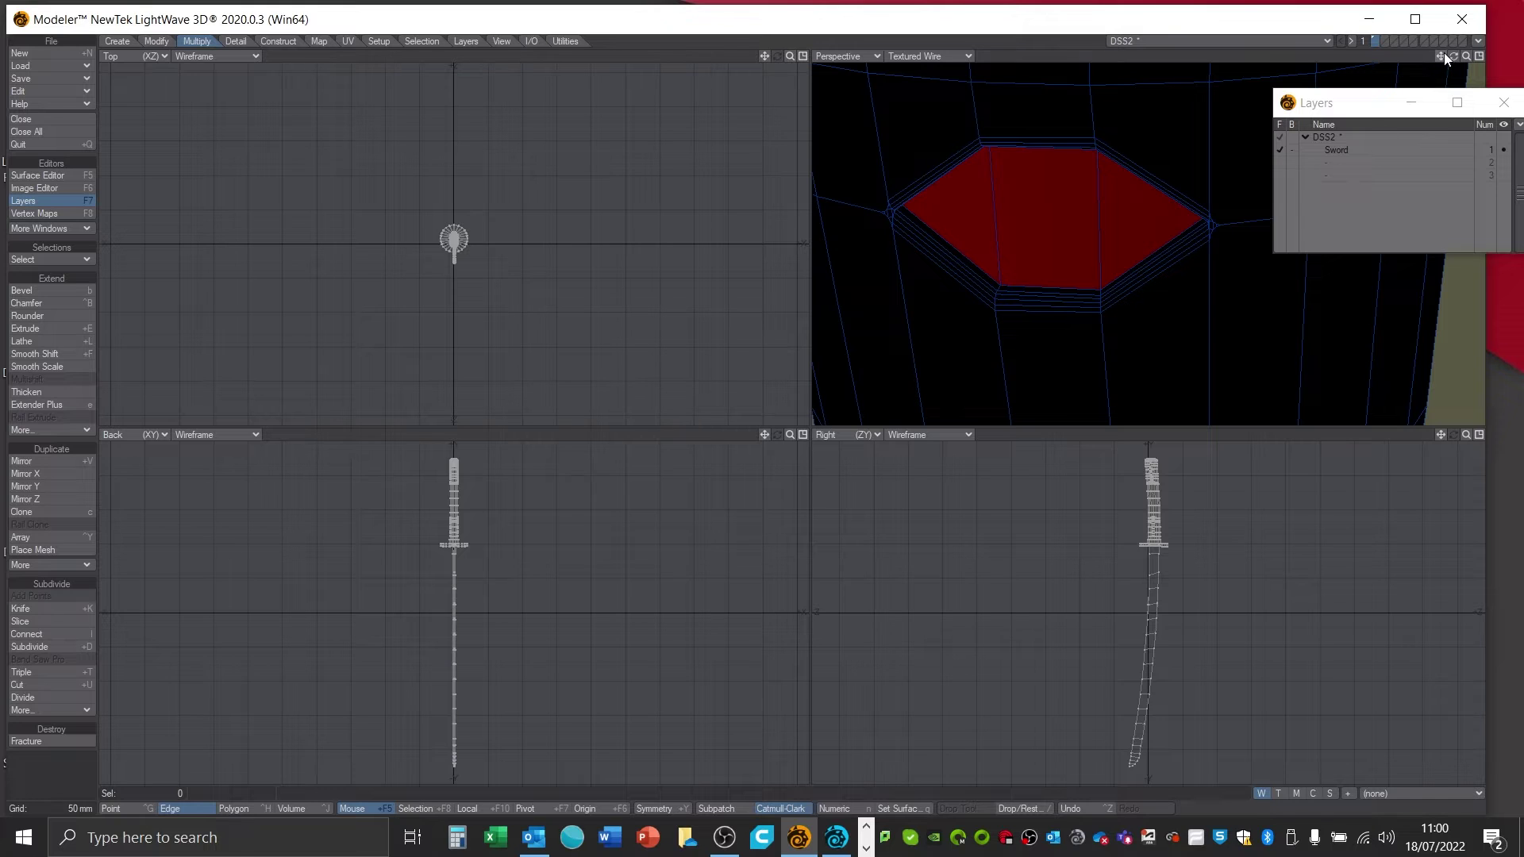
- Round the outline edges of the red inset near the handle's far end with Rounder, using 4 rounding polygons and a 7 mm inset distance
left_click_drag(1441, 55, 1441, 56)
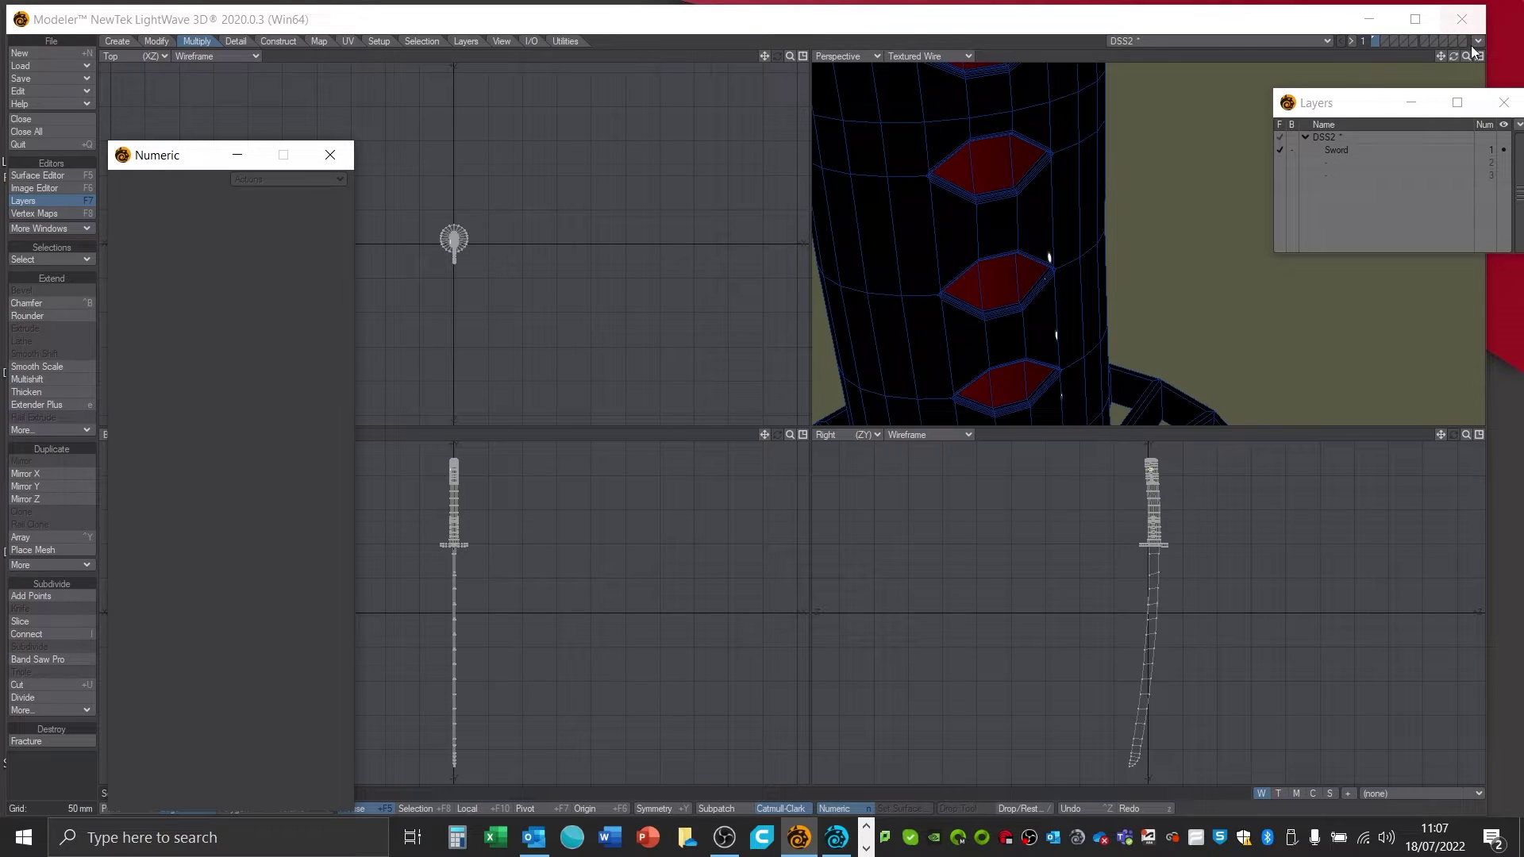
left_click_drag(1466, 57, 1517, 56)
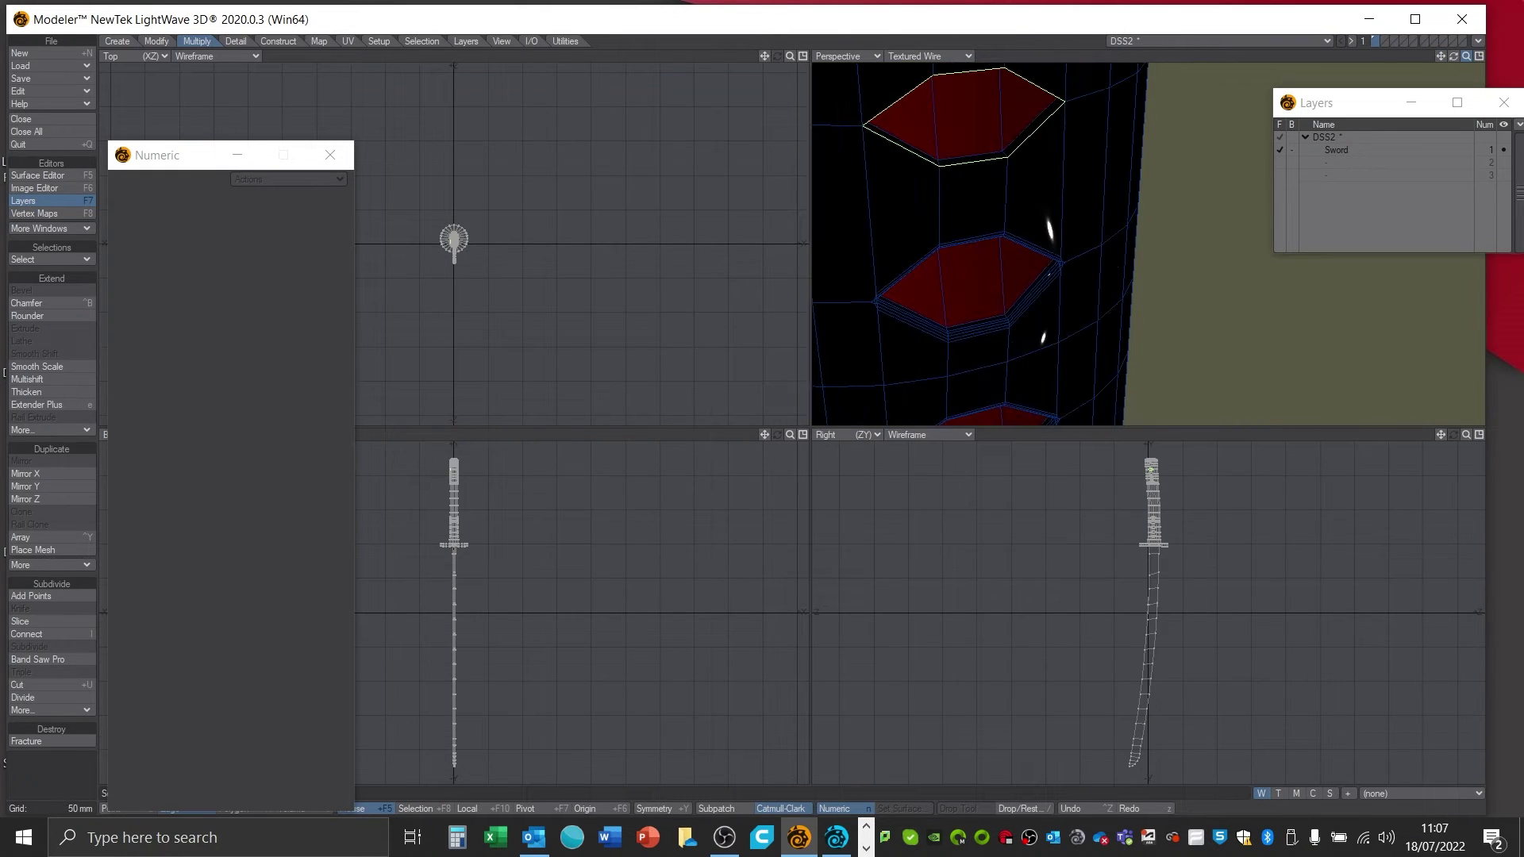
left_click(55, 316)
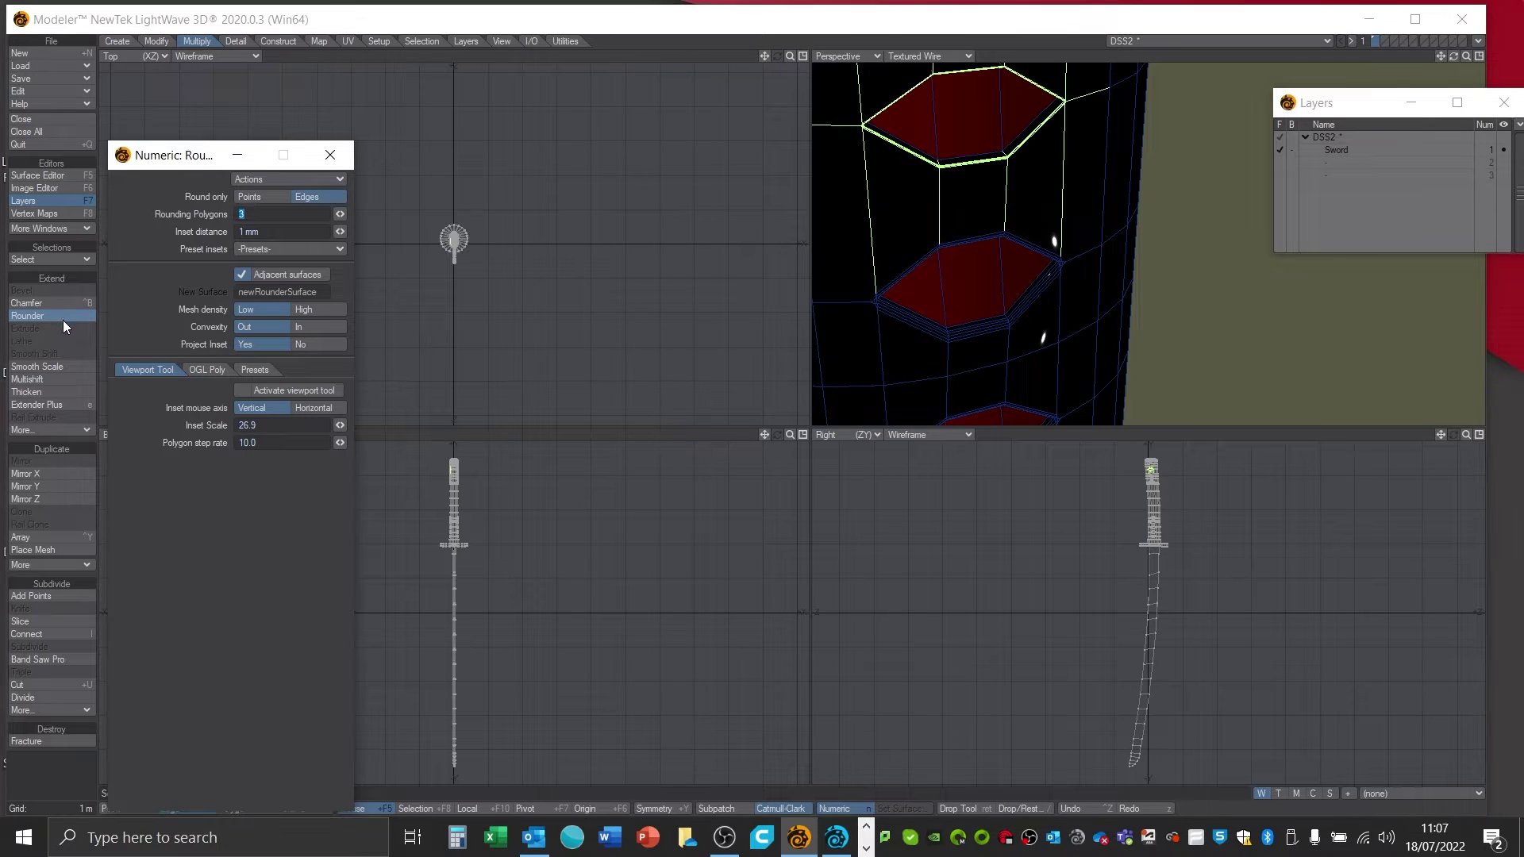
left_click_drag(339, 231, 378, 231)
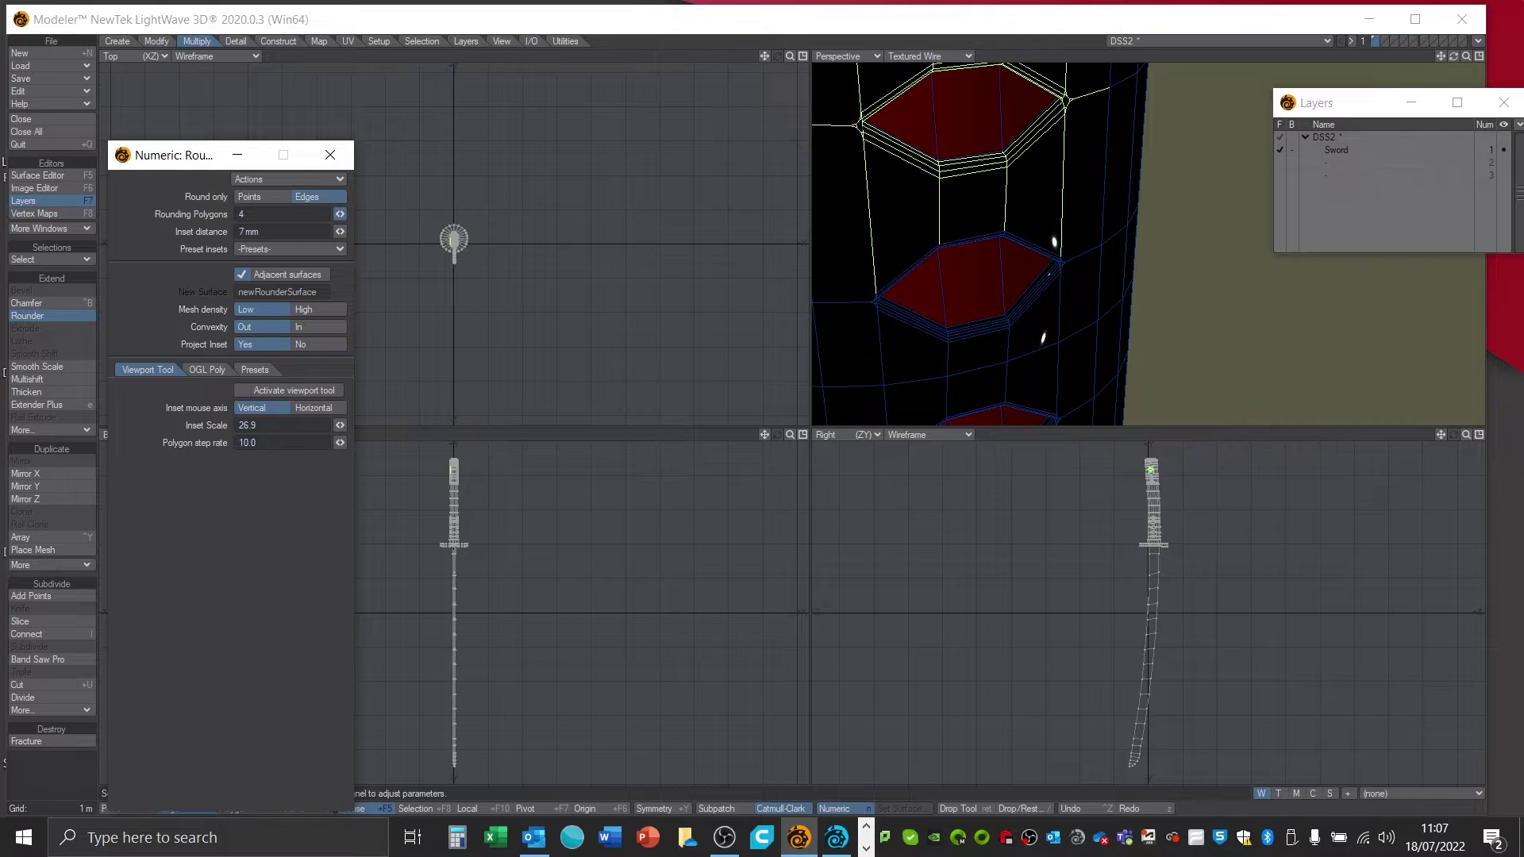
left_click(331, 156)
key("Return")
key("slash")
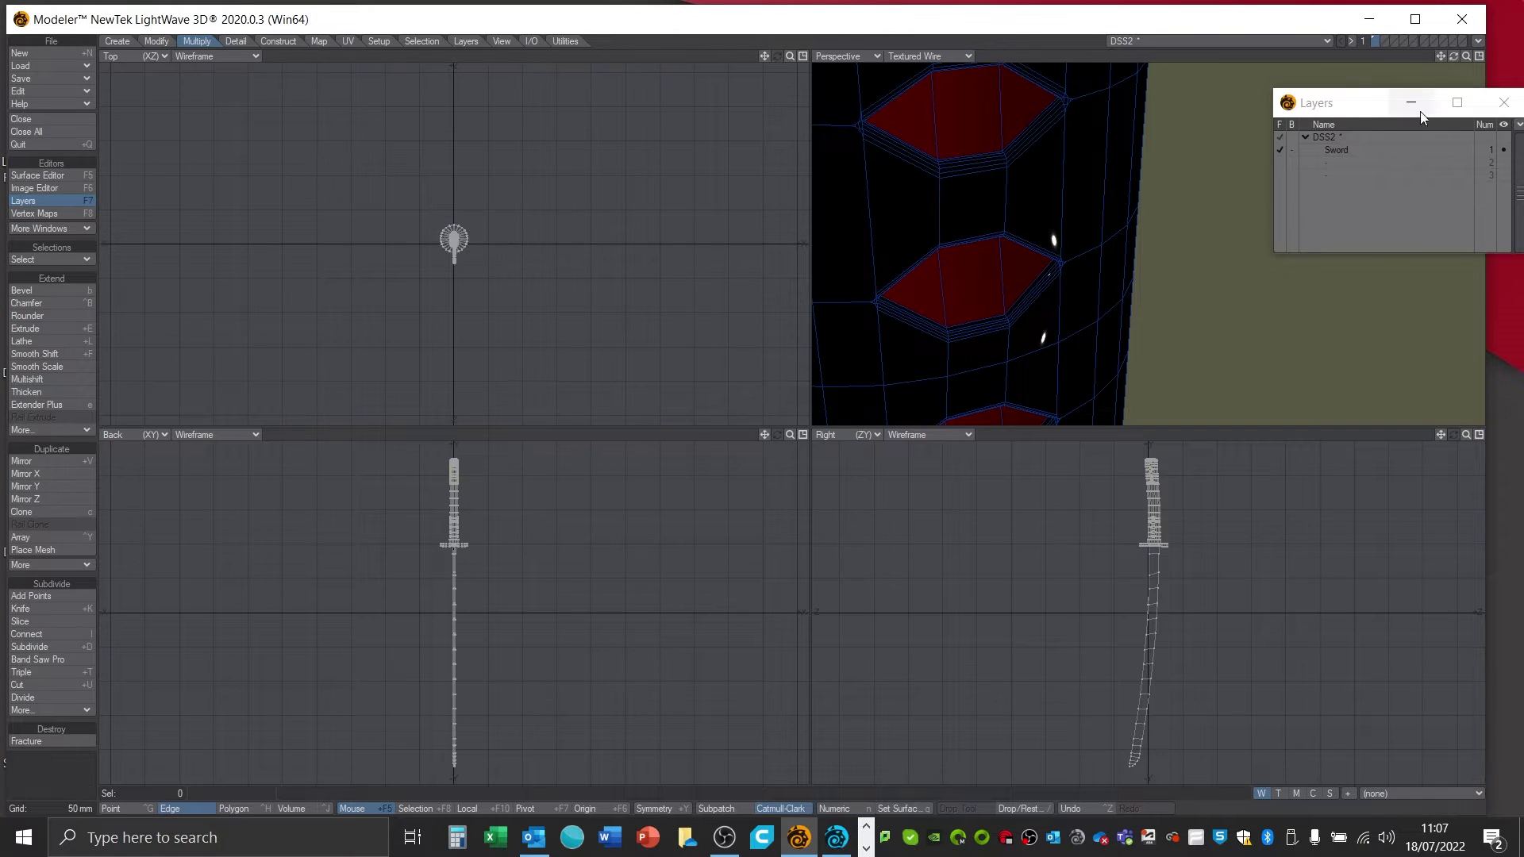
- Select every polygon of the round guard by picking one rim polygon and extending the selection to its entire surface
left_click_drag(1441, 58, 1399, 132)
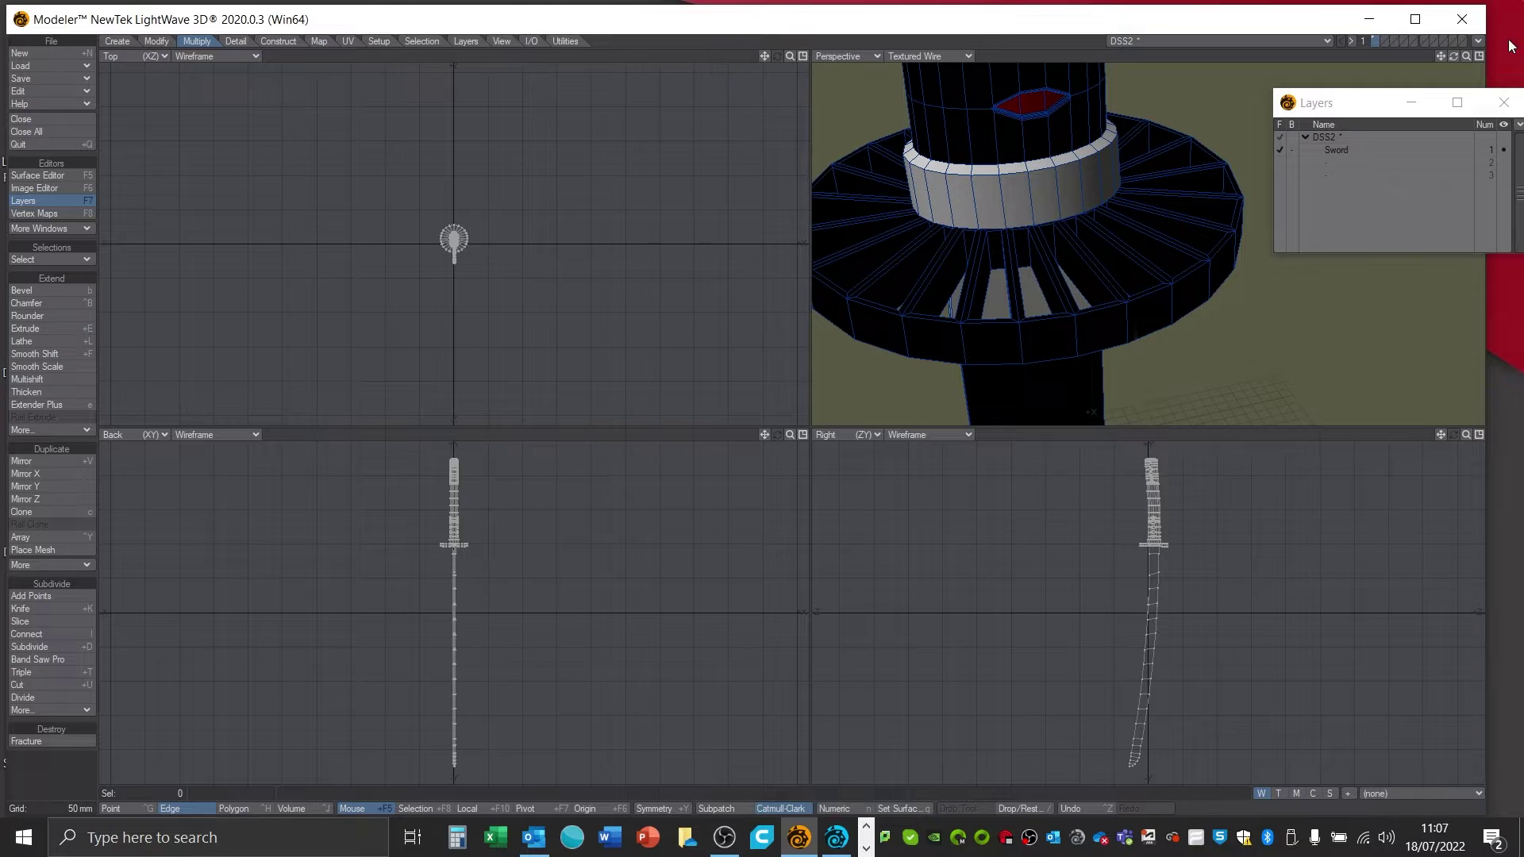
mouse_move(1441, 57)
left_mouse_down()
mouse_move(1468, 6)
mouse_move(1504, 56)
mouse_move(1523, 56)
mouse_move(1423, 57)
left_mouse_up()
key("space")
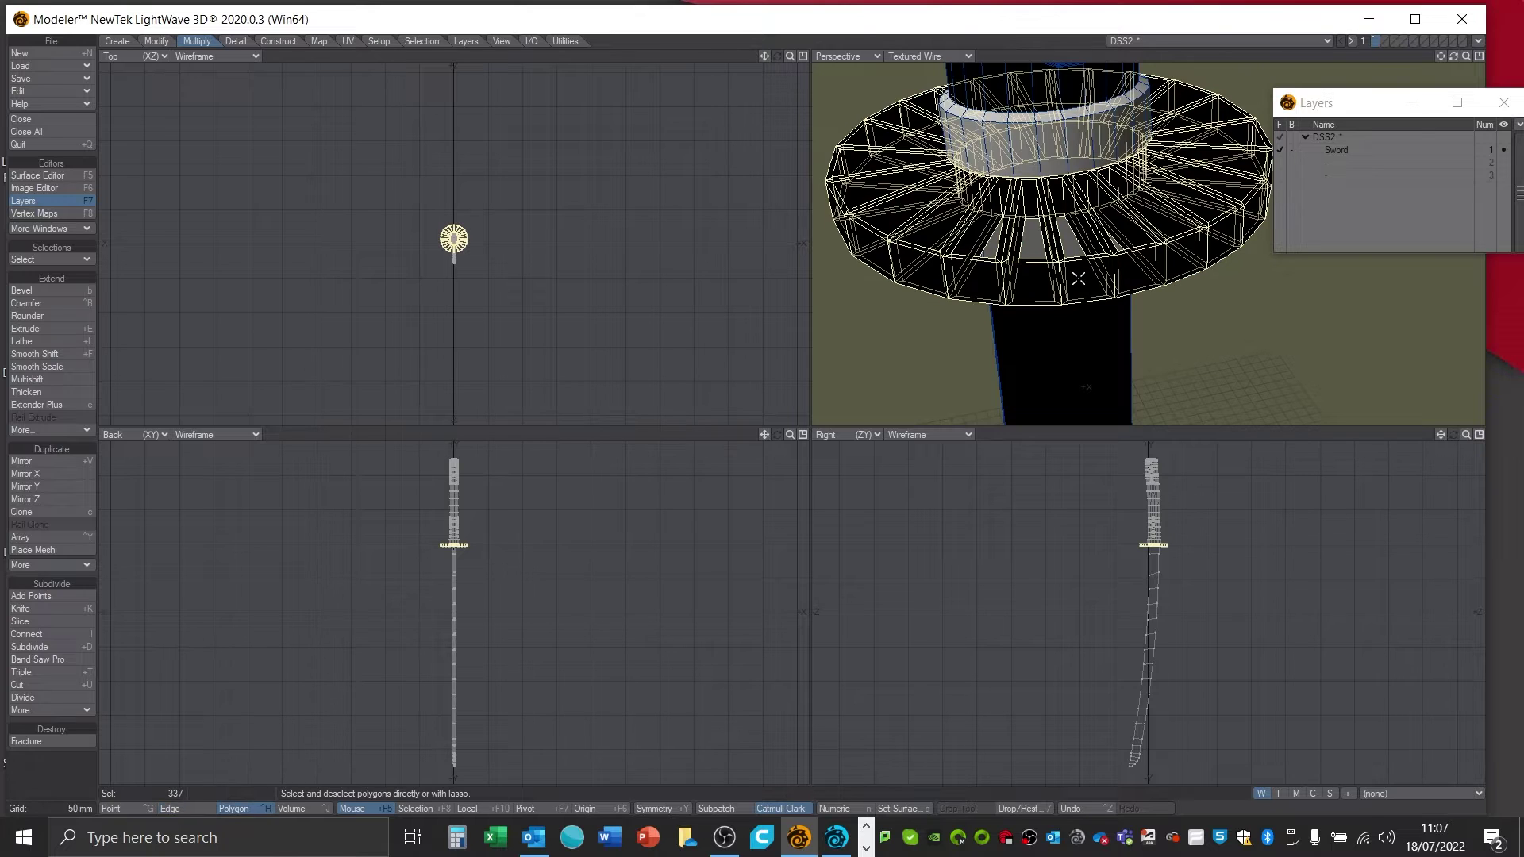
key("space")
key("space")
key("space")
key("slash")
left_click(1084, 278)
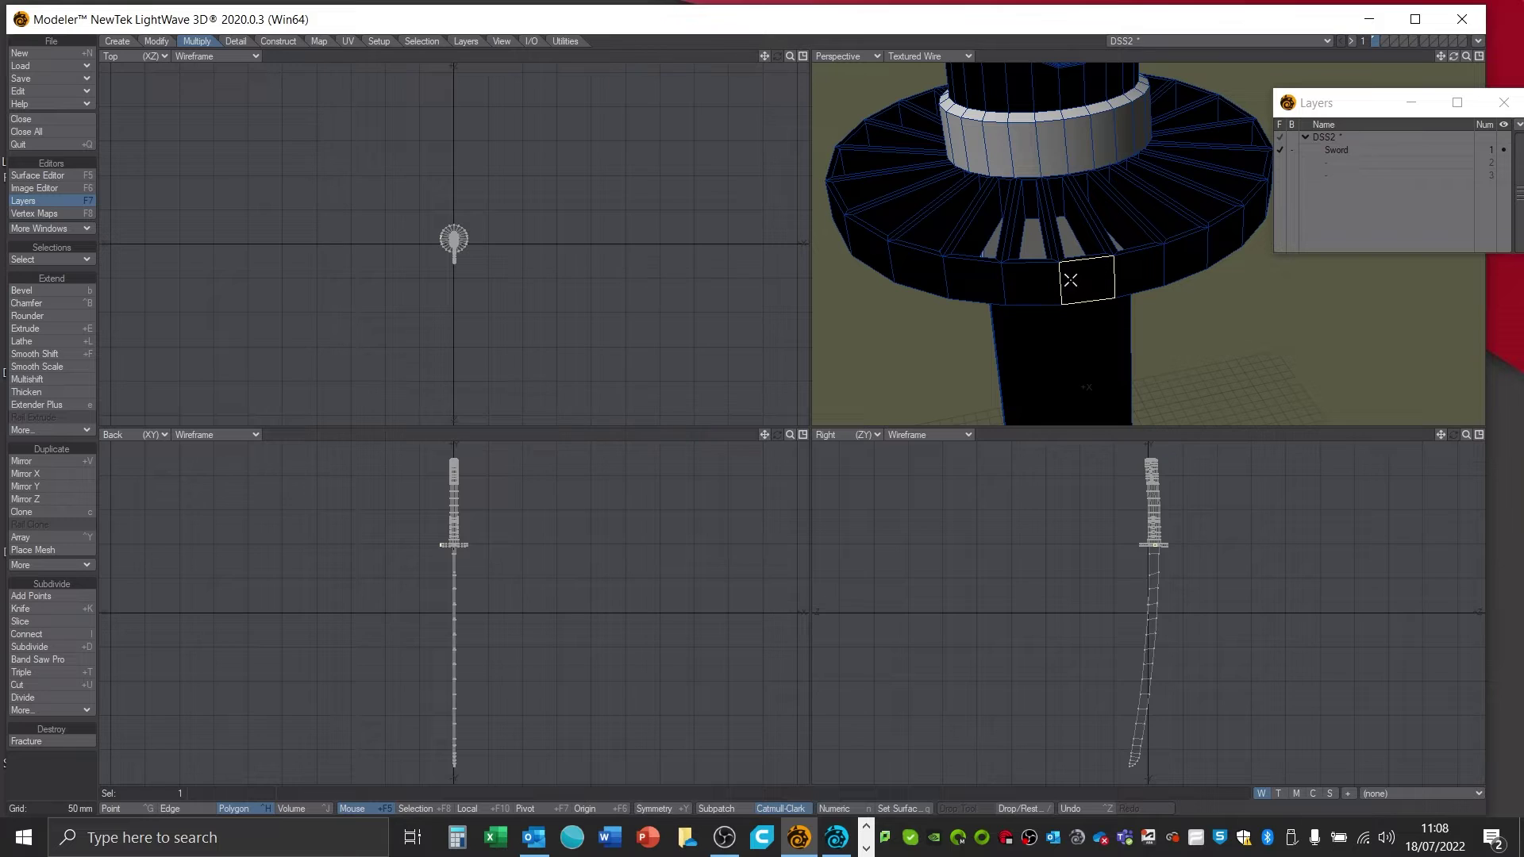
left_click(422, 42)
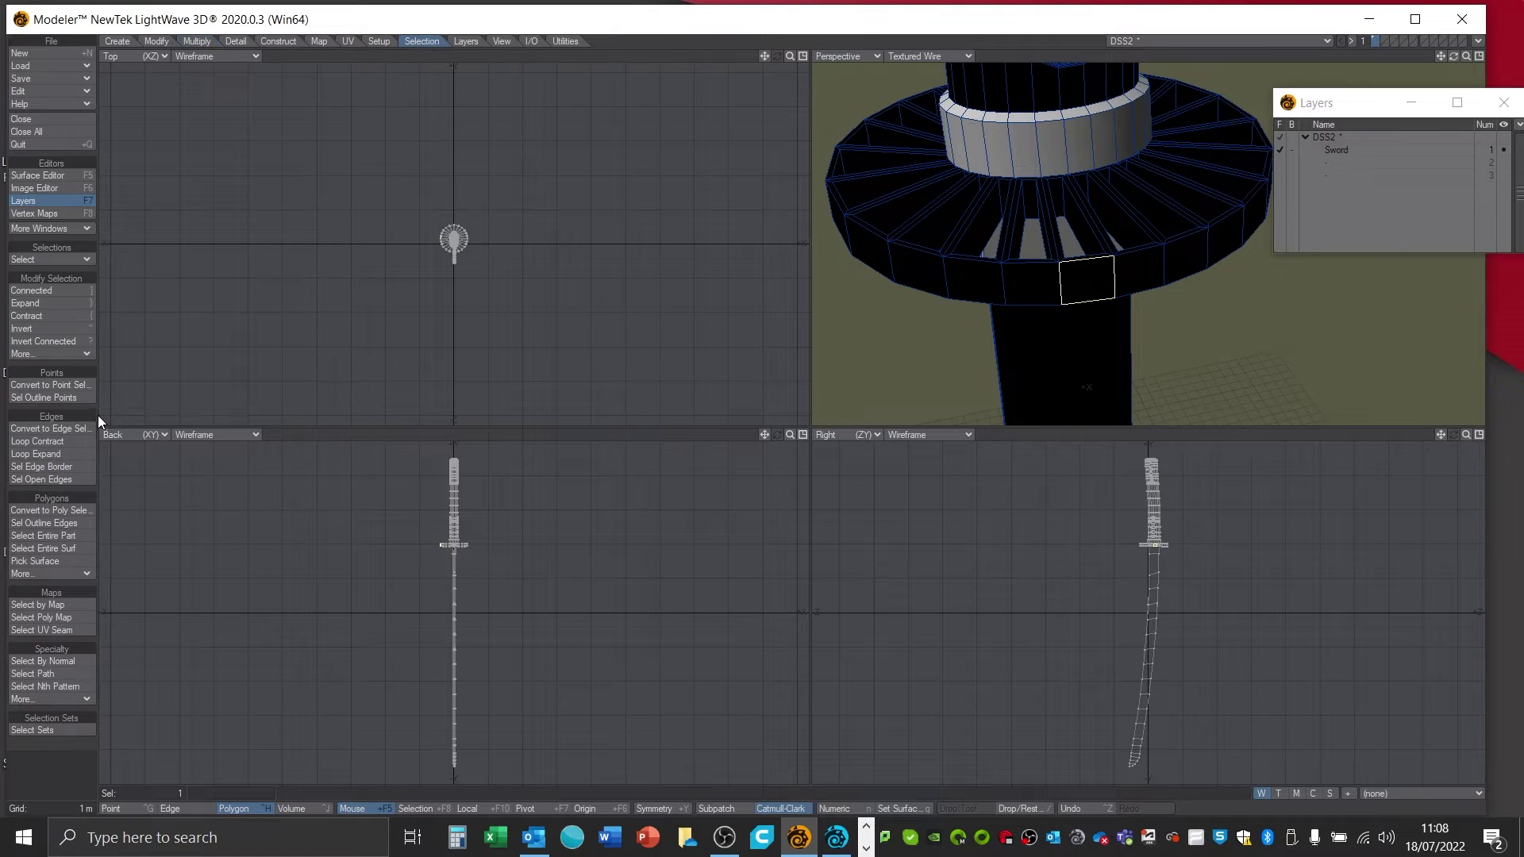
left_click(59, 550)
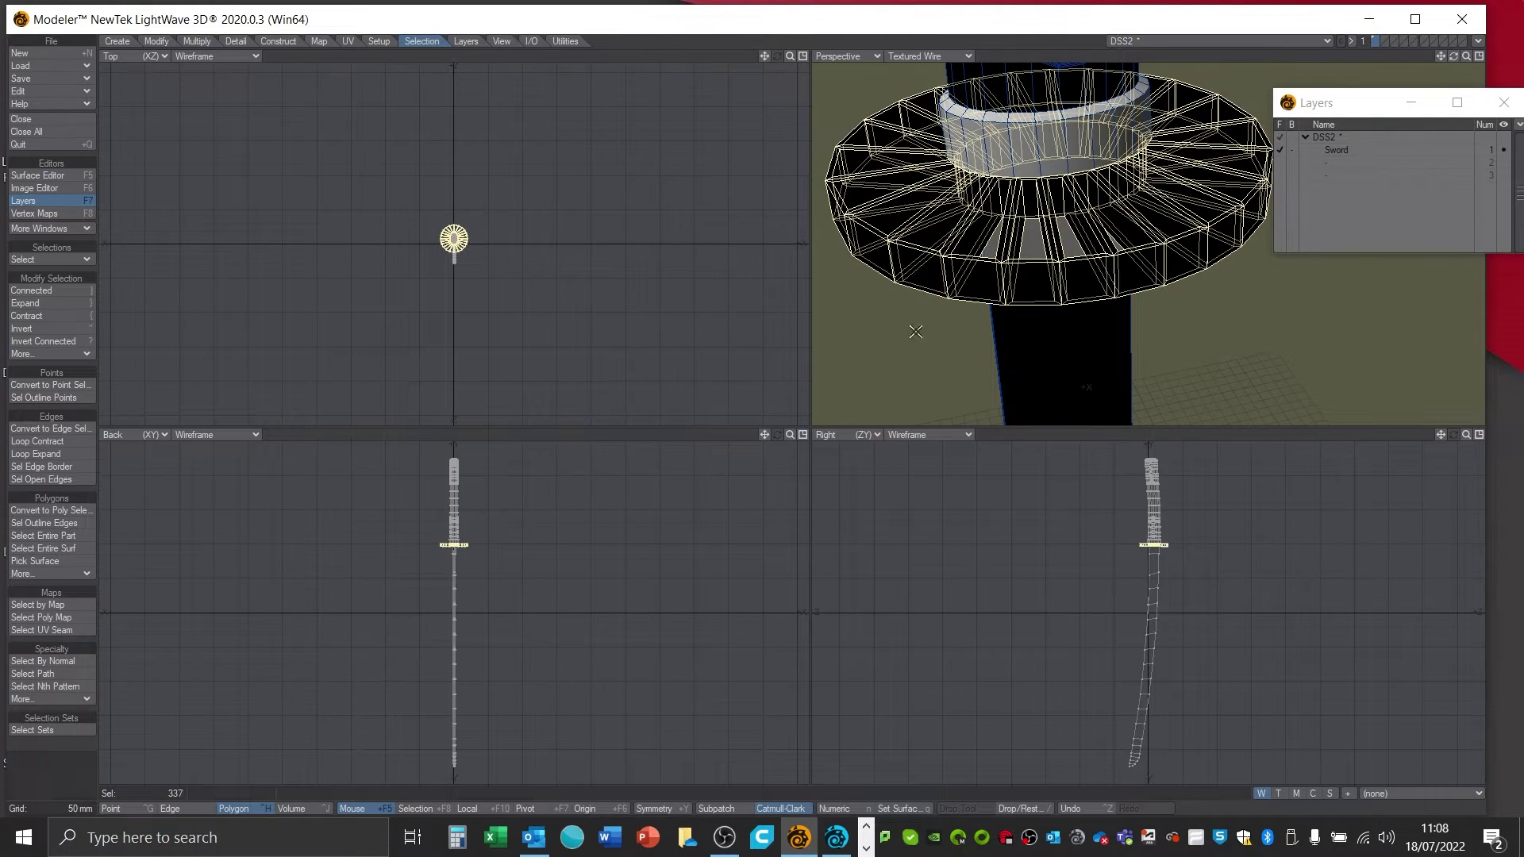
- Round the edges of the selected guard with Rounder, using 3 rounding polygons and a 2 mm inset distance, and clear the selection
left_click_drag(1468, 55, 1512, 56)
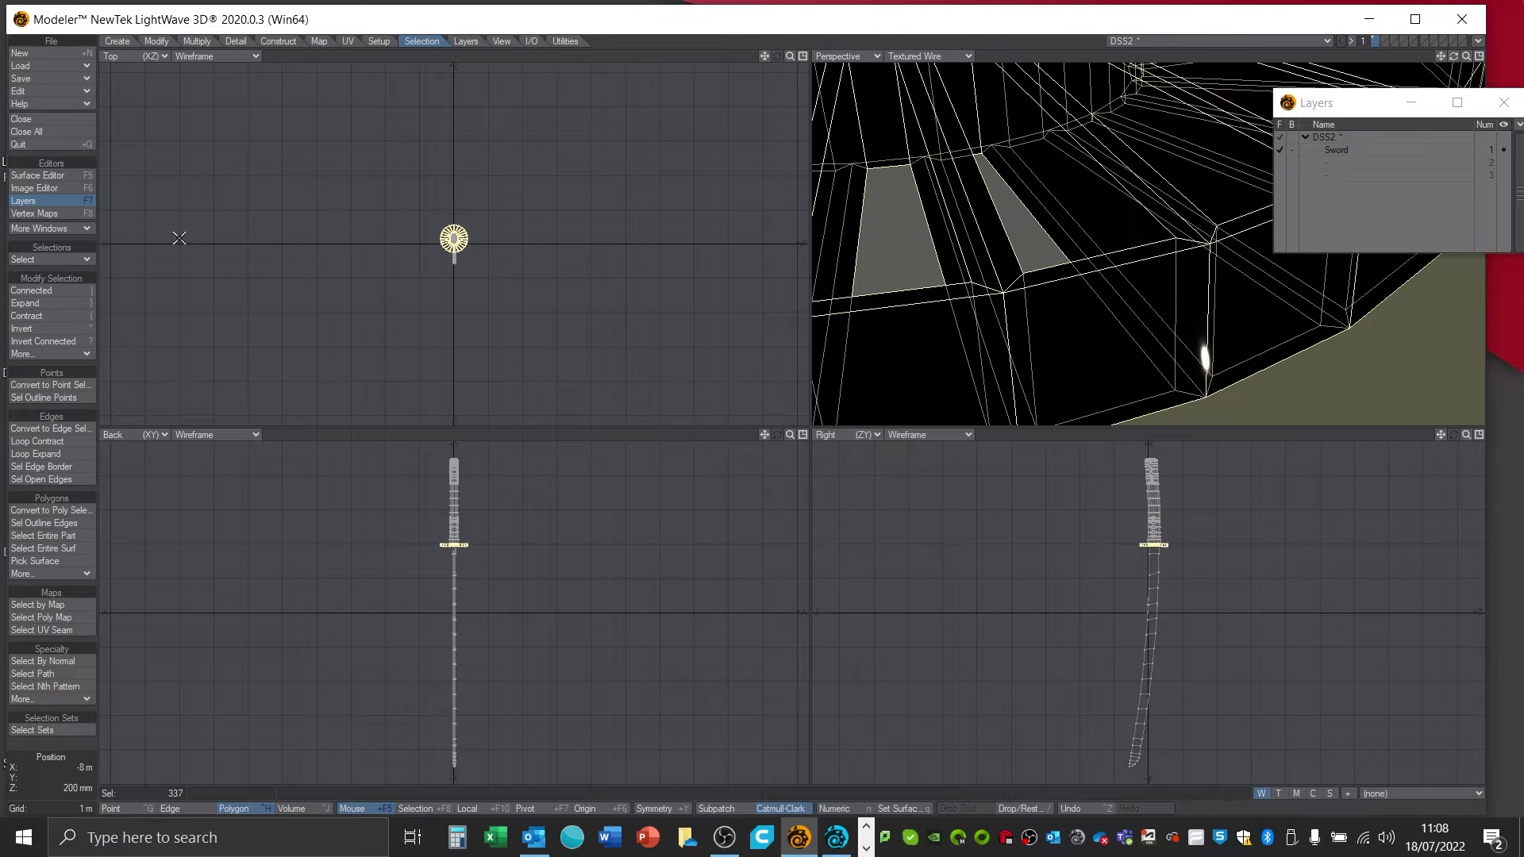
left_click(199, 42)
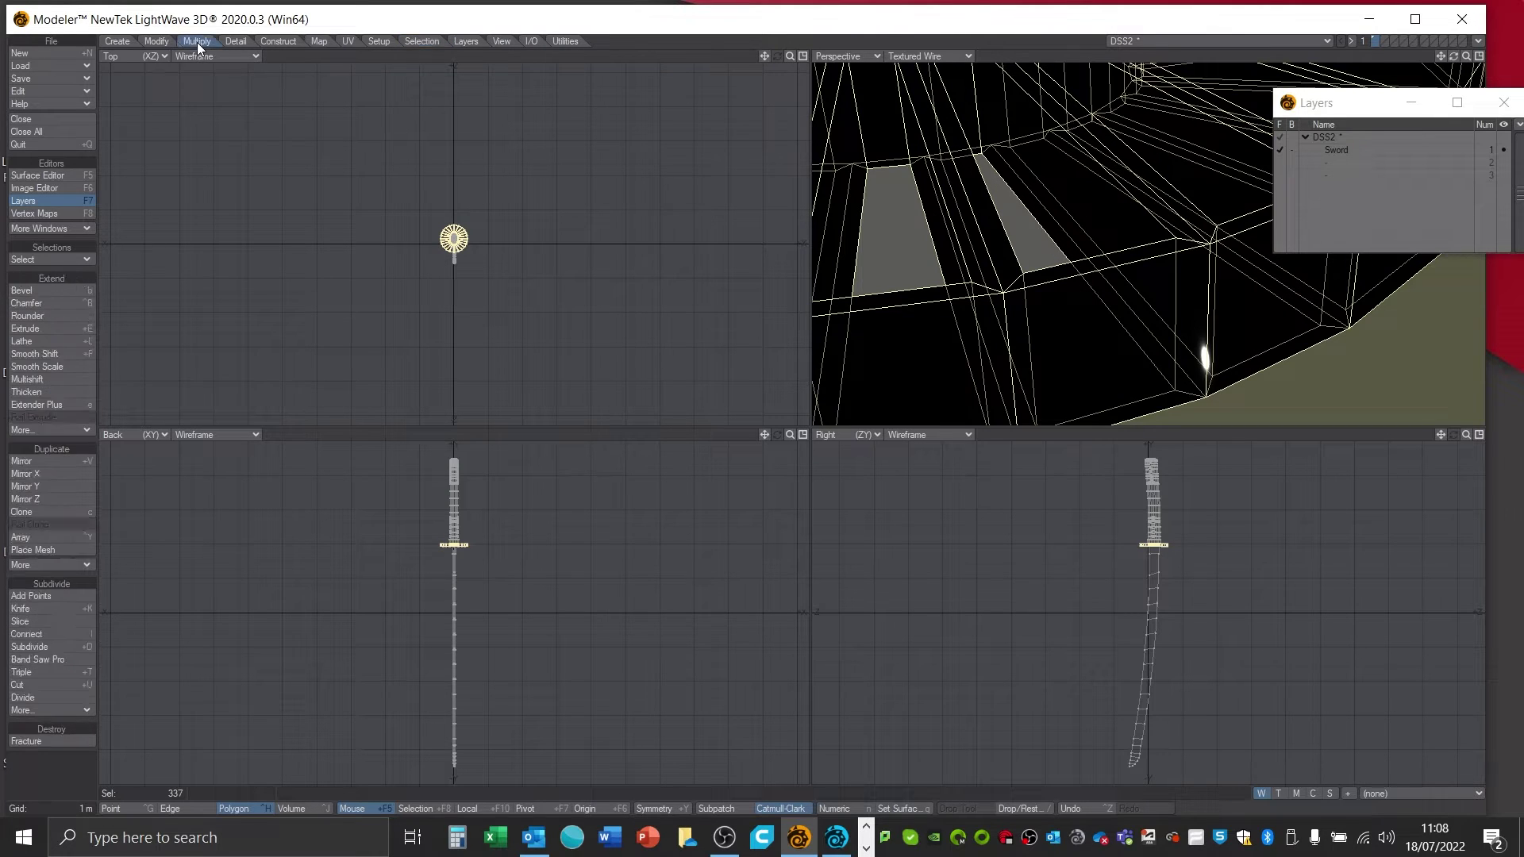
left_click(36, 315)
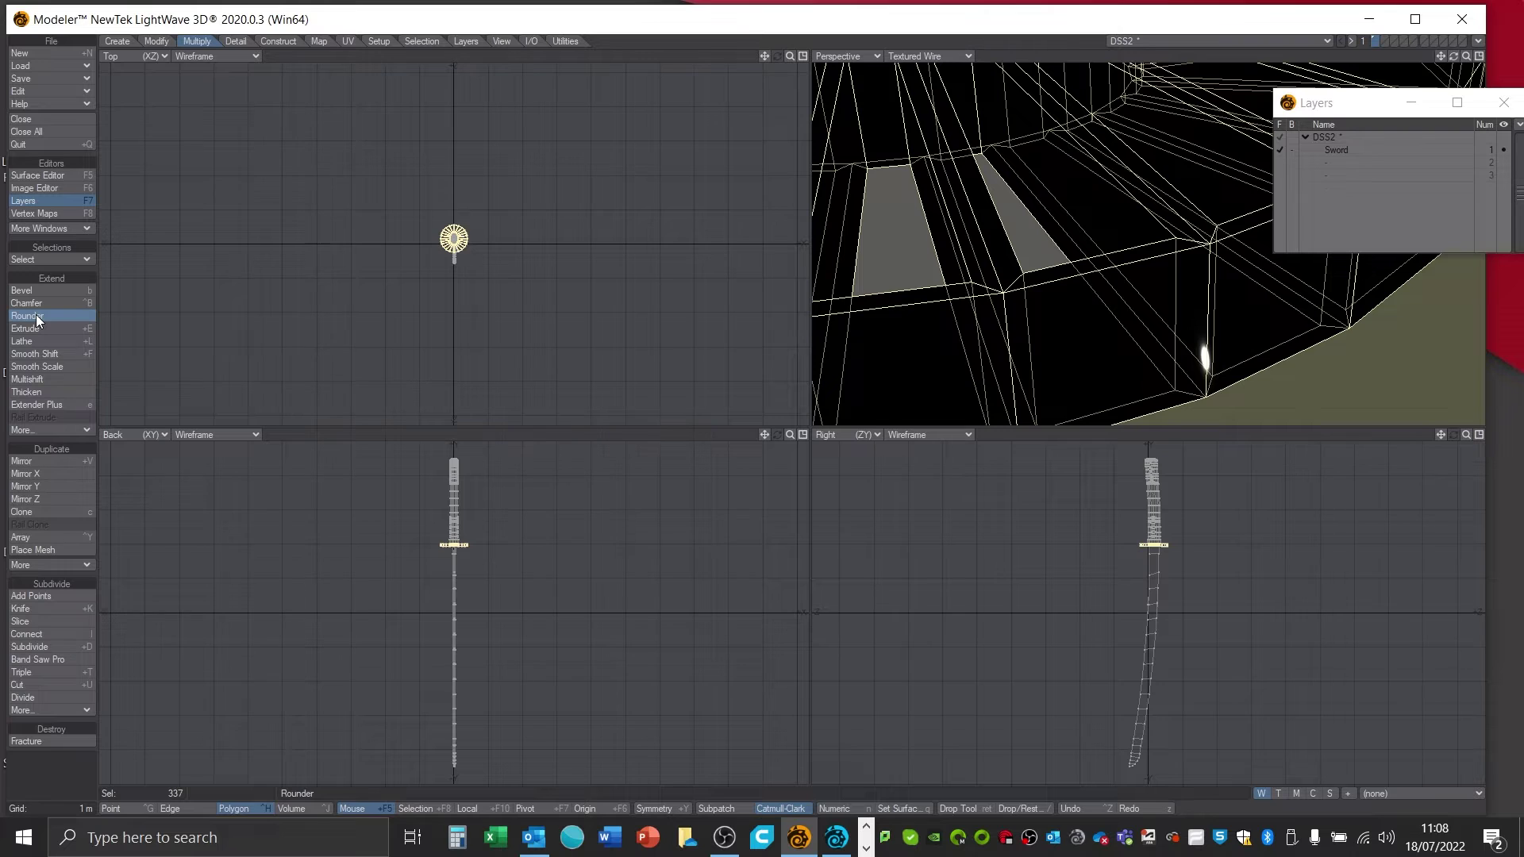
key("n")
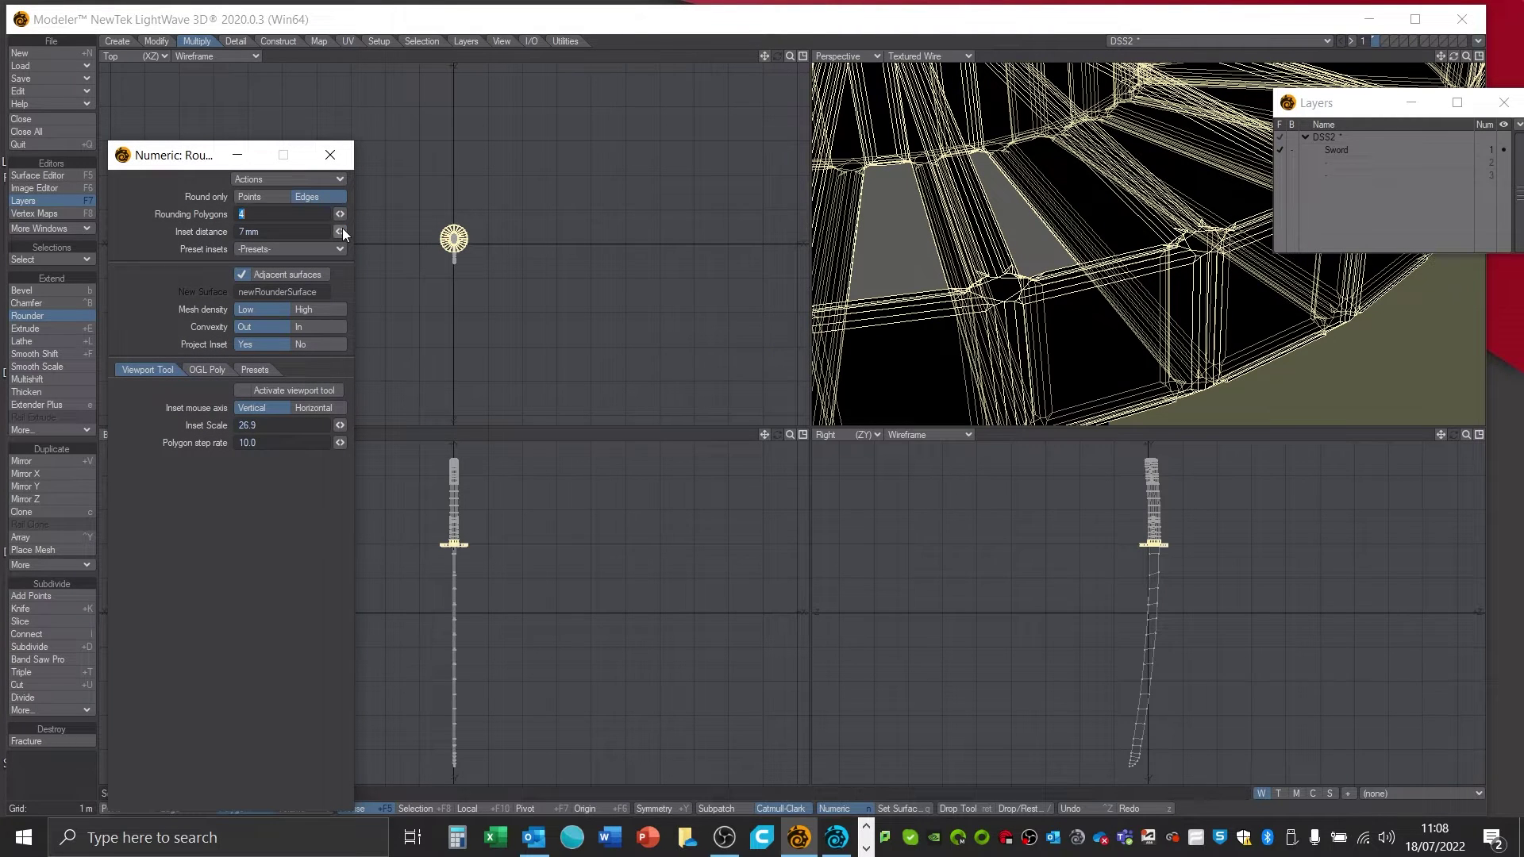
mouse_move(340, 231)
left_mouse_down()
mouse_move(308, 231)
mouse_move(332, 213)
left_mouse_up()
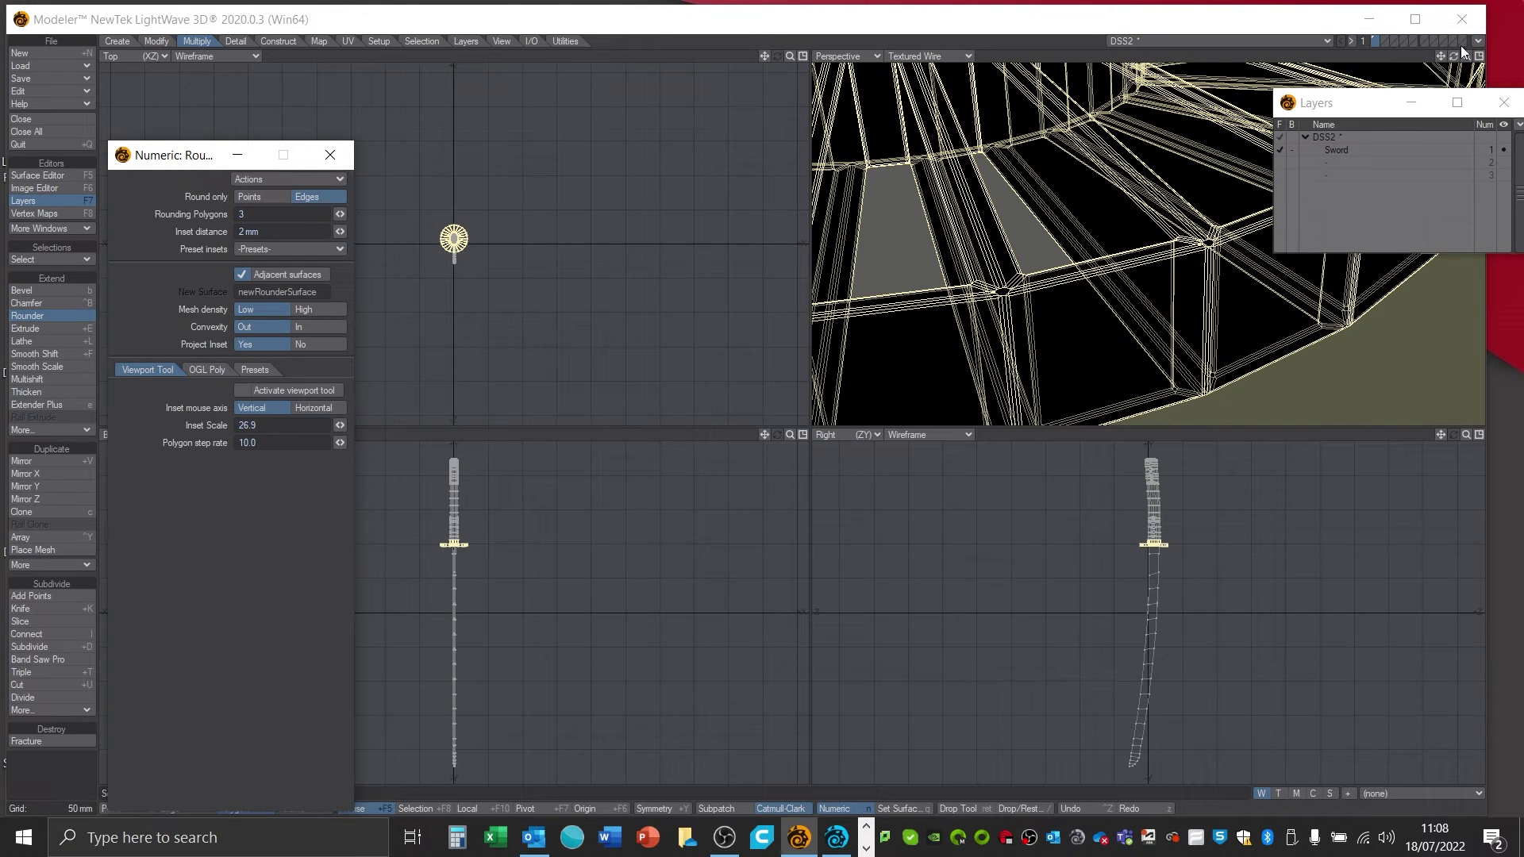
left_click_drag(1466, 57, 1433, 57)
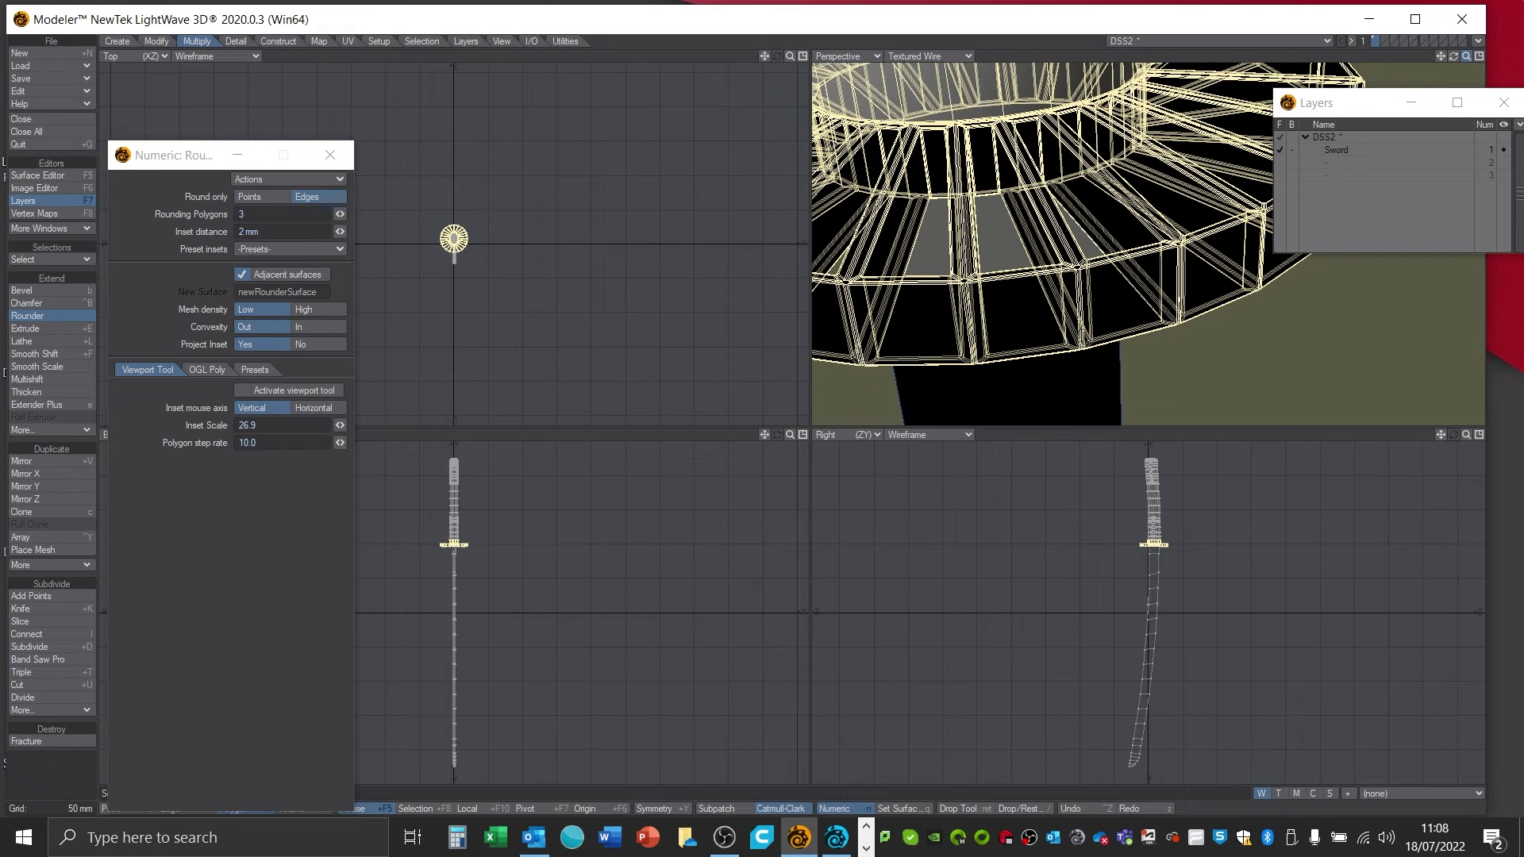
left_click(330, 156)
key("Return")
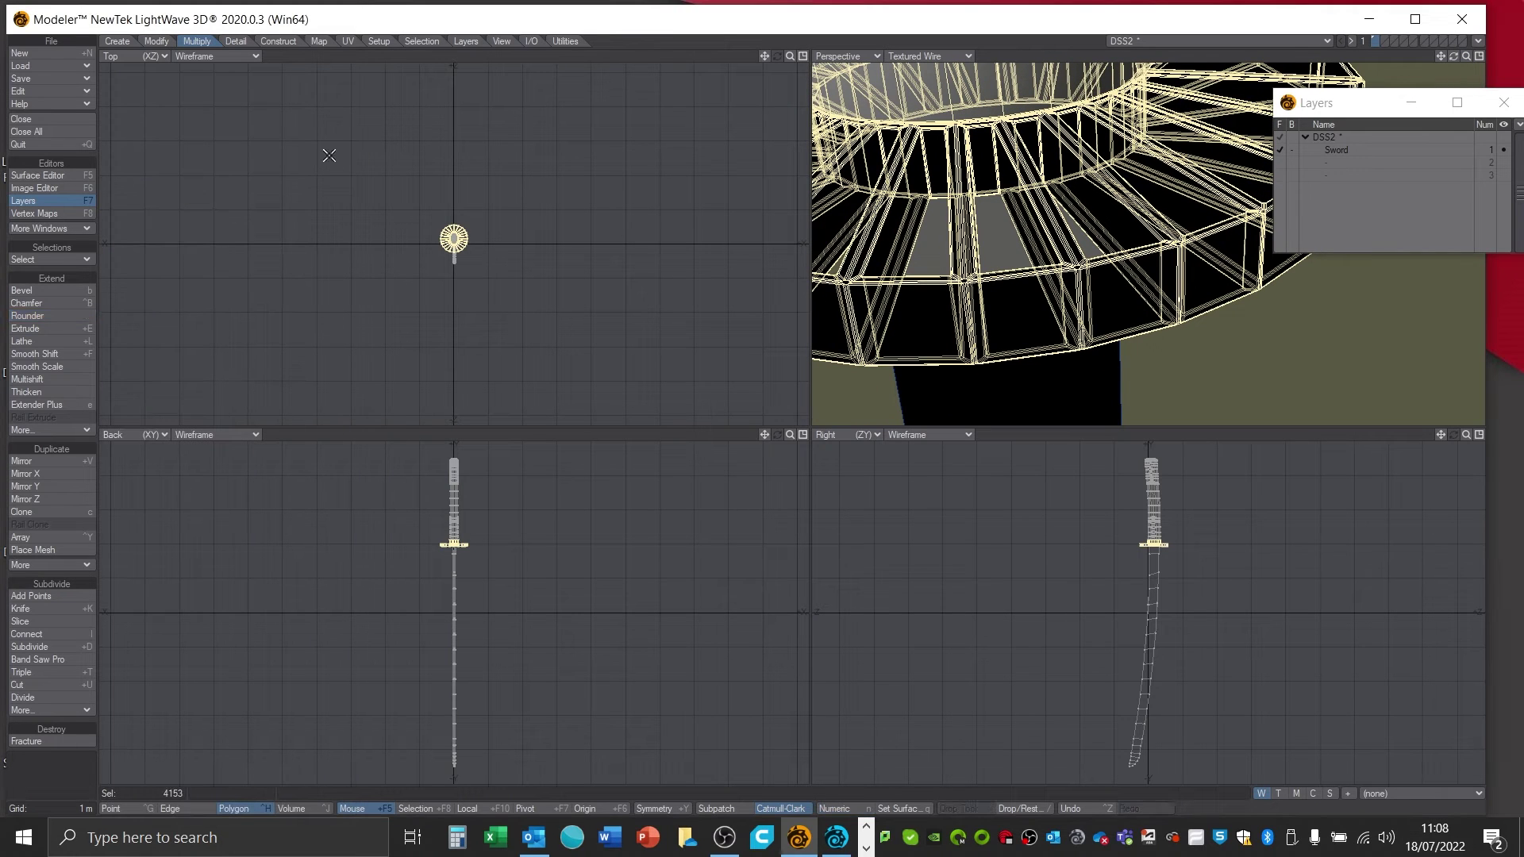
left_click(329, 156)
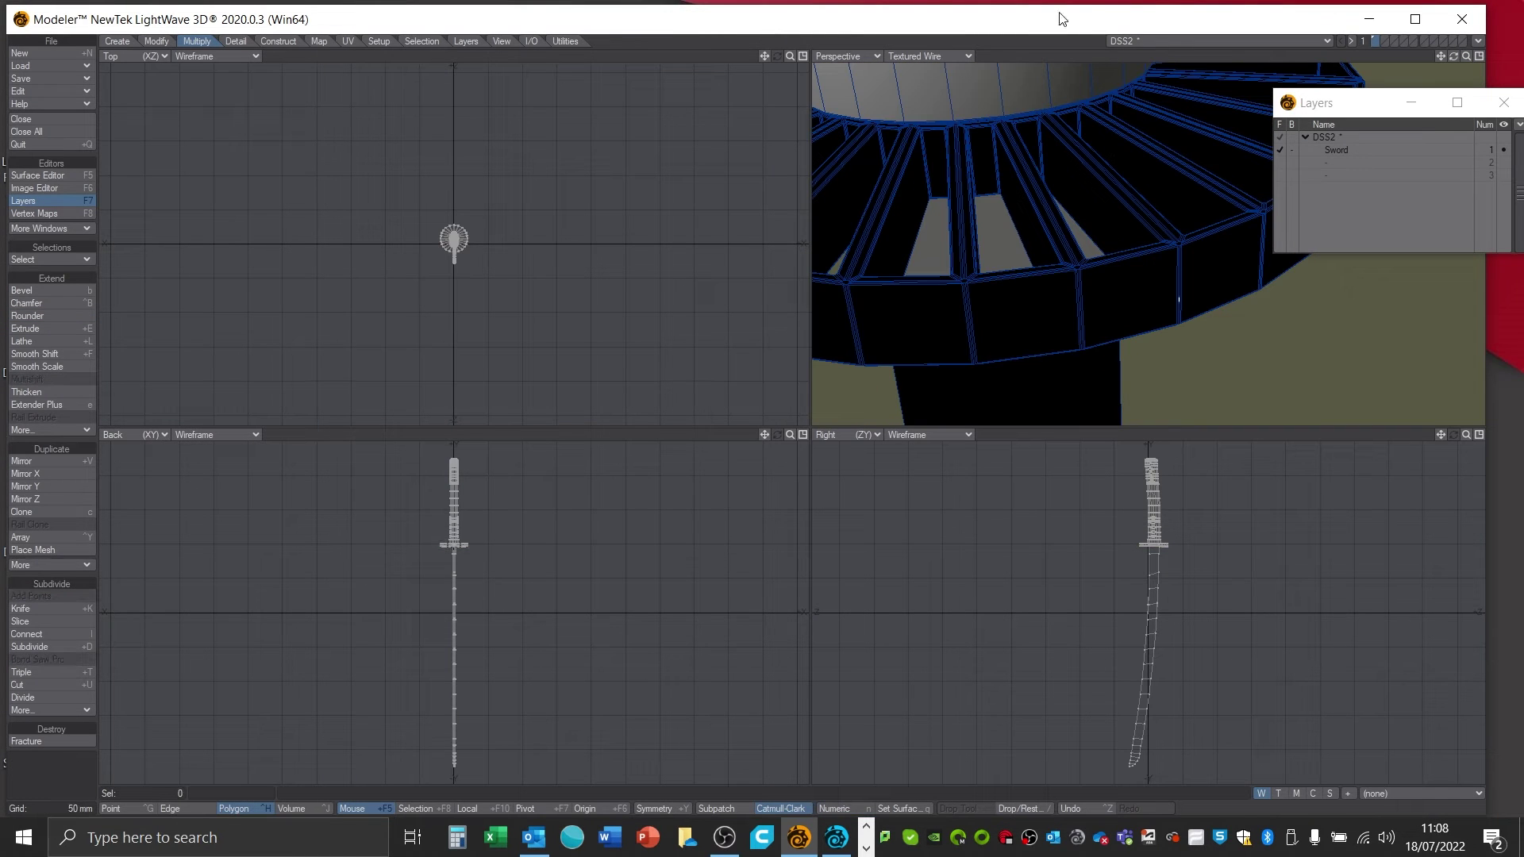
- Inspect the rounded guard in Texture shading, then return the perspective view to Textured Wire
left_click(922, 54)
left_click(922, 96)
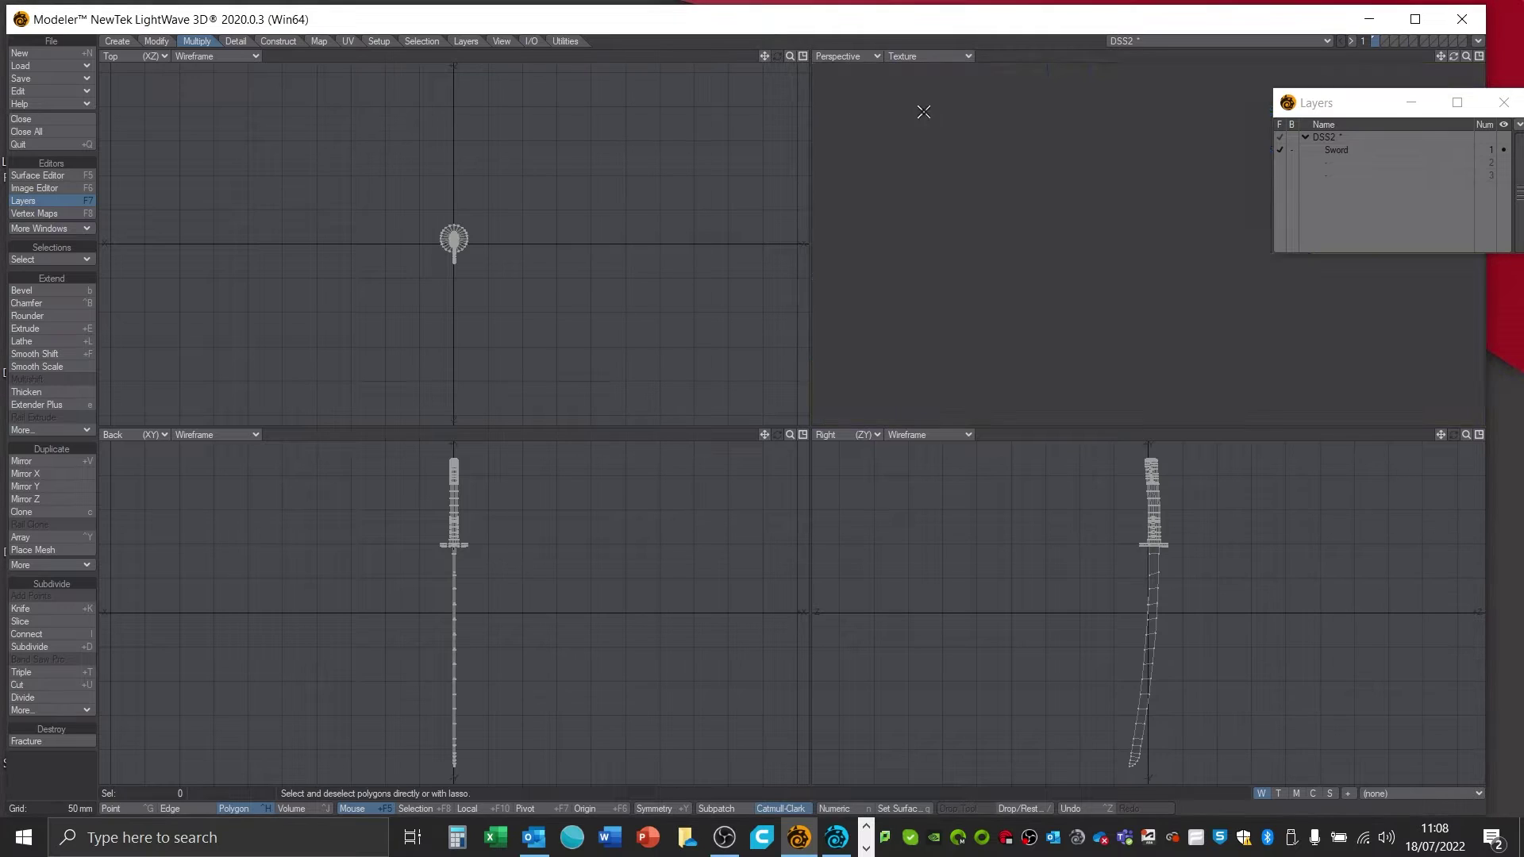
left_click(921, 56)
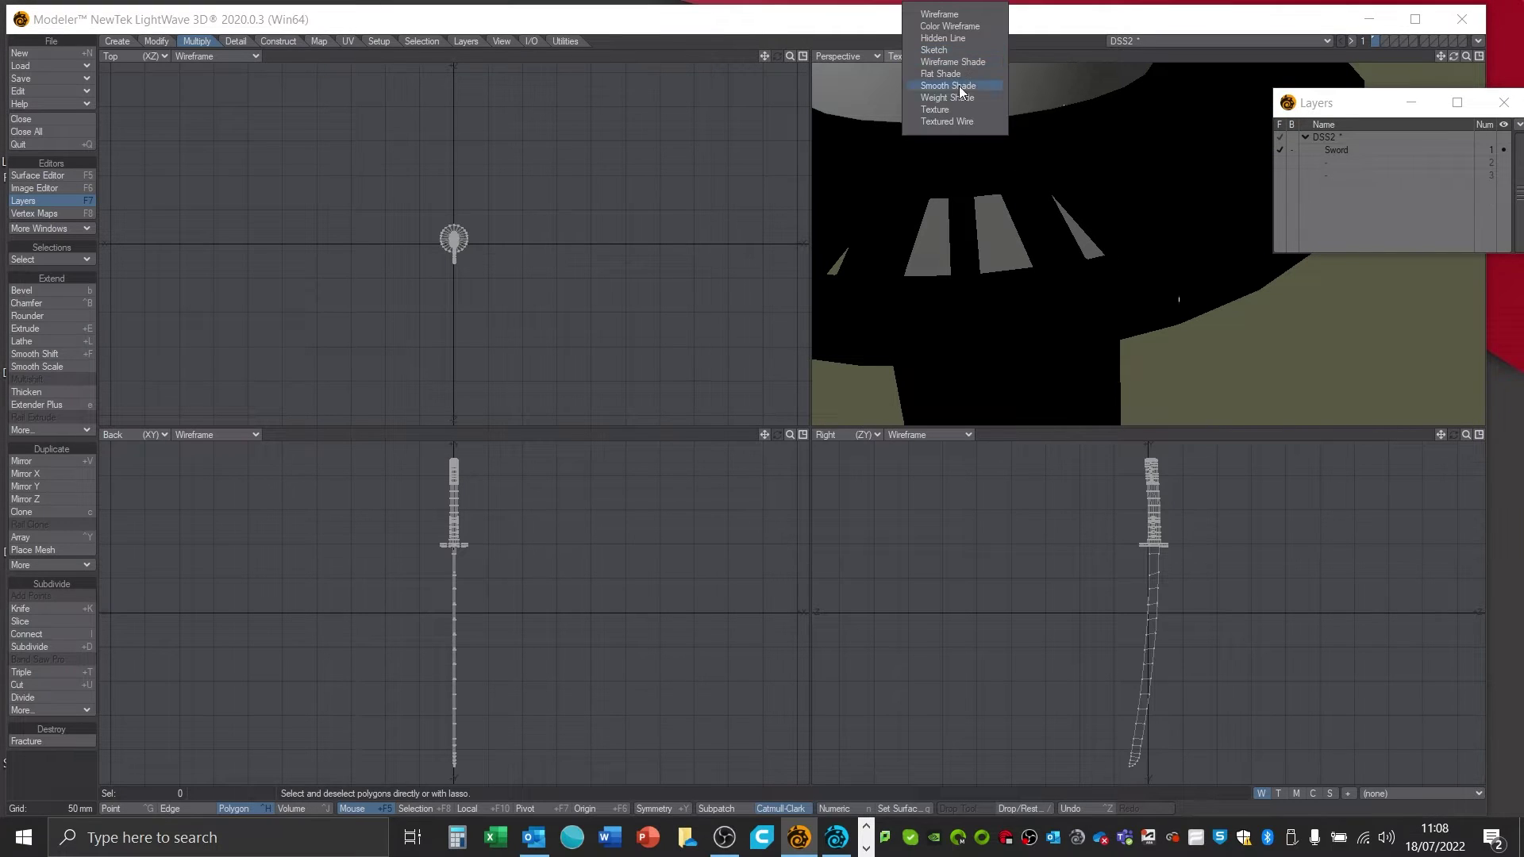
left_click(964, 123)
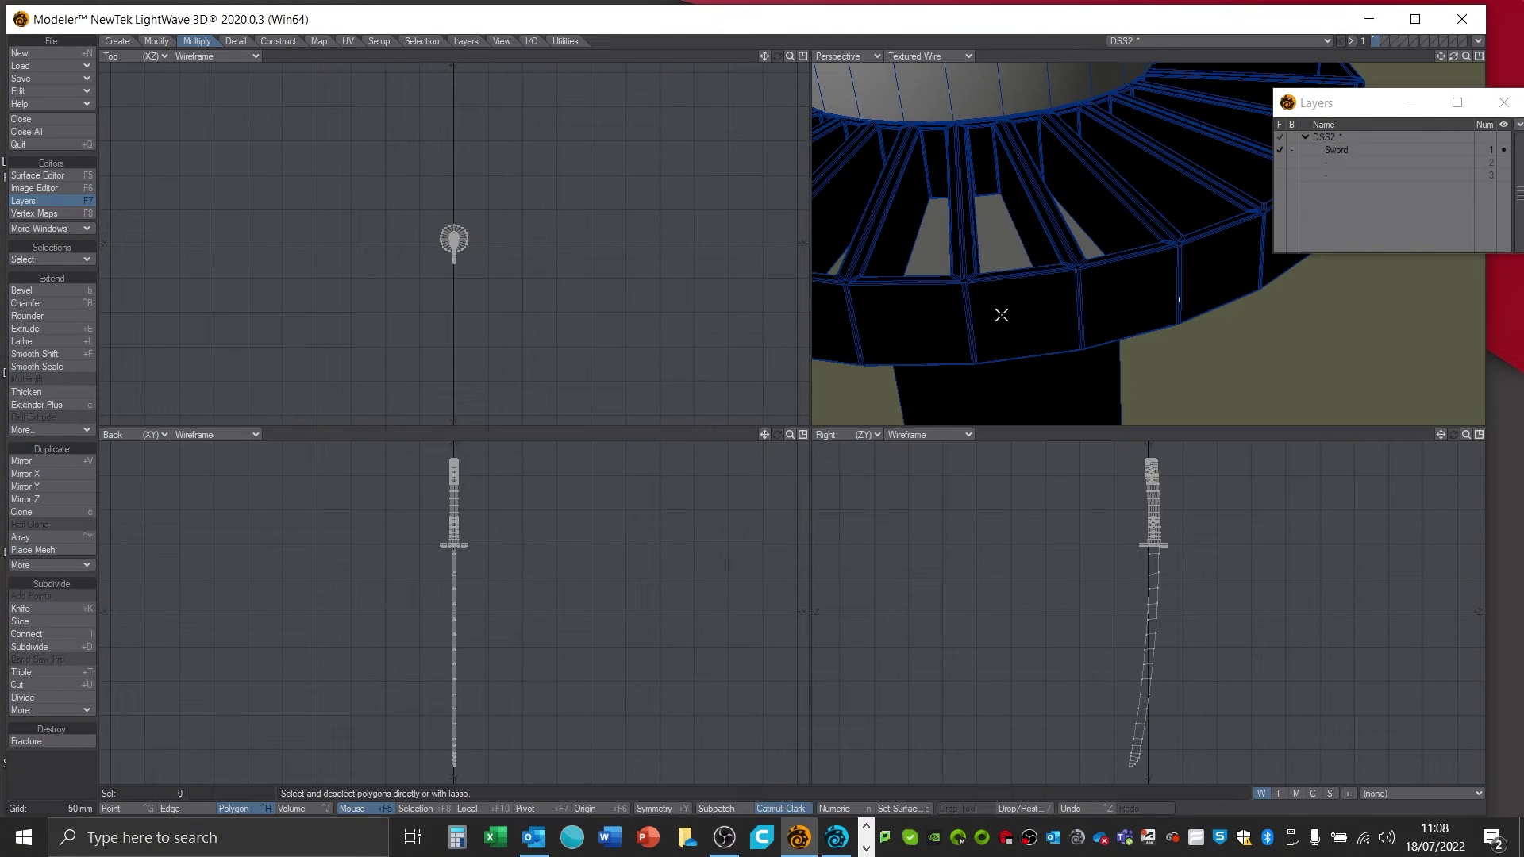
left_click_drag(1454, 55, 1443, 171)
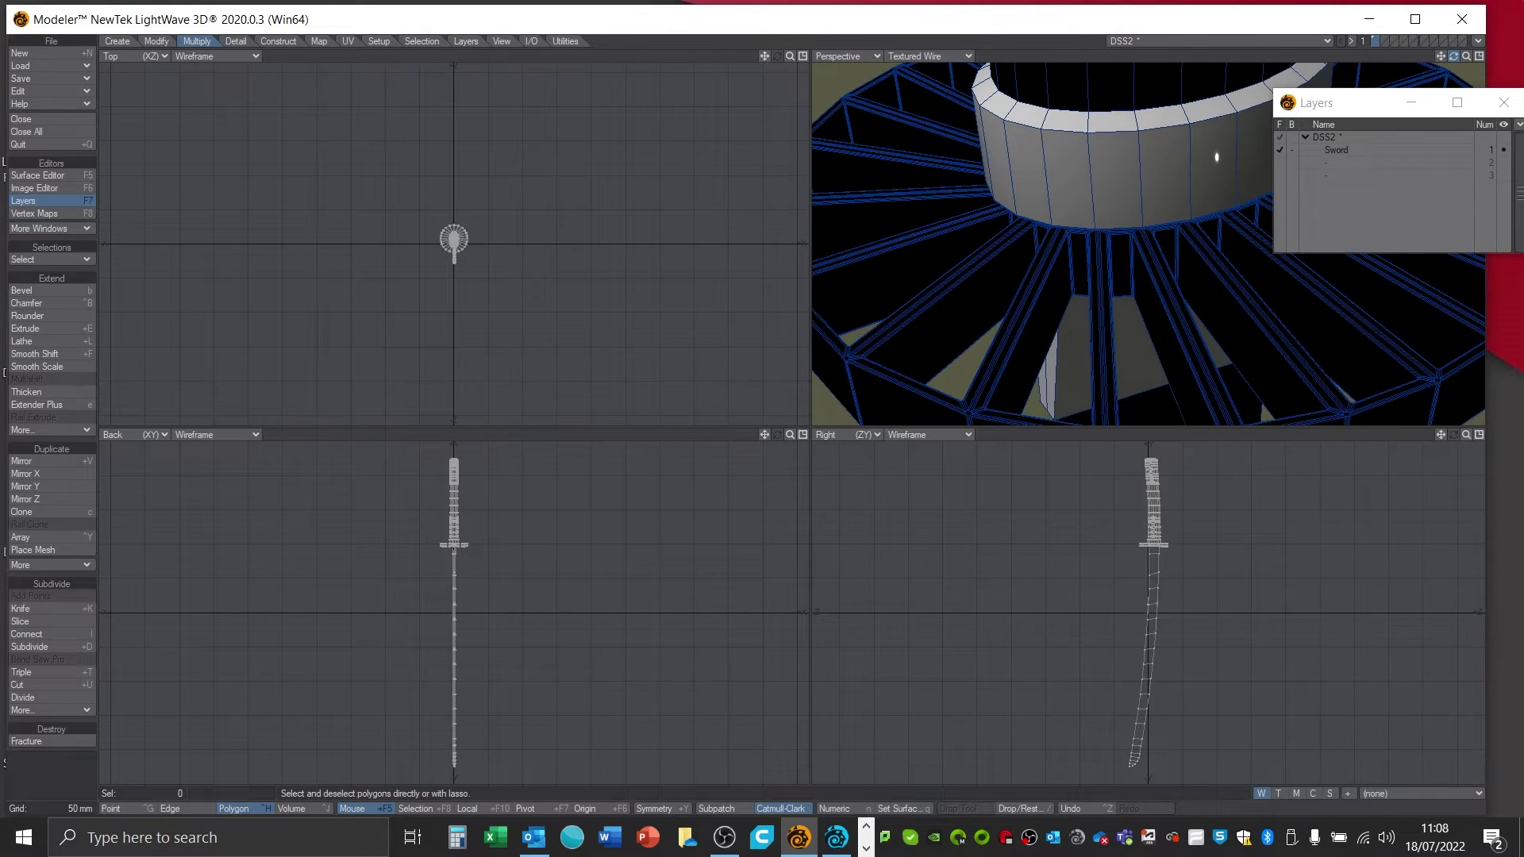
- Select one polygon near the top of the blade and extend the selection to its entire surface
left_click_drag(1467, 54, 1464, 119)
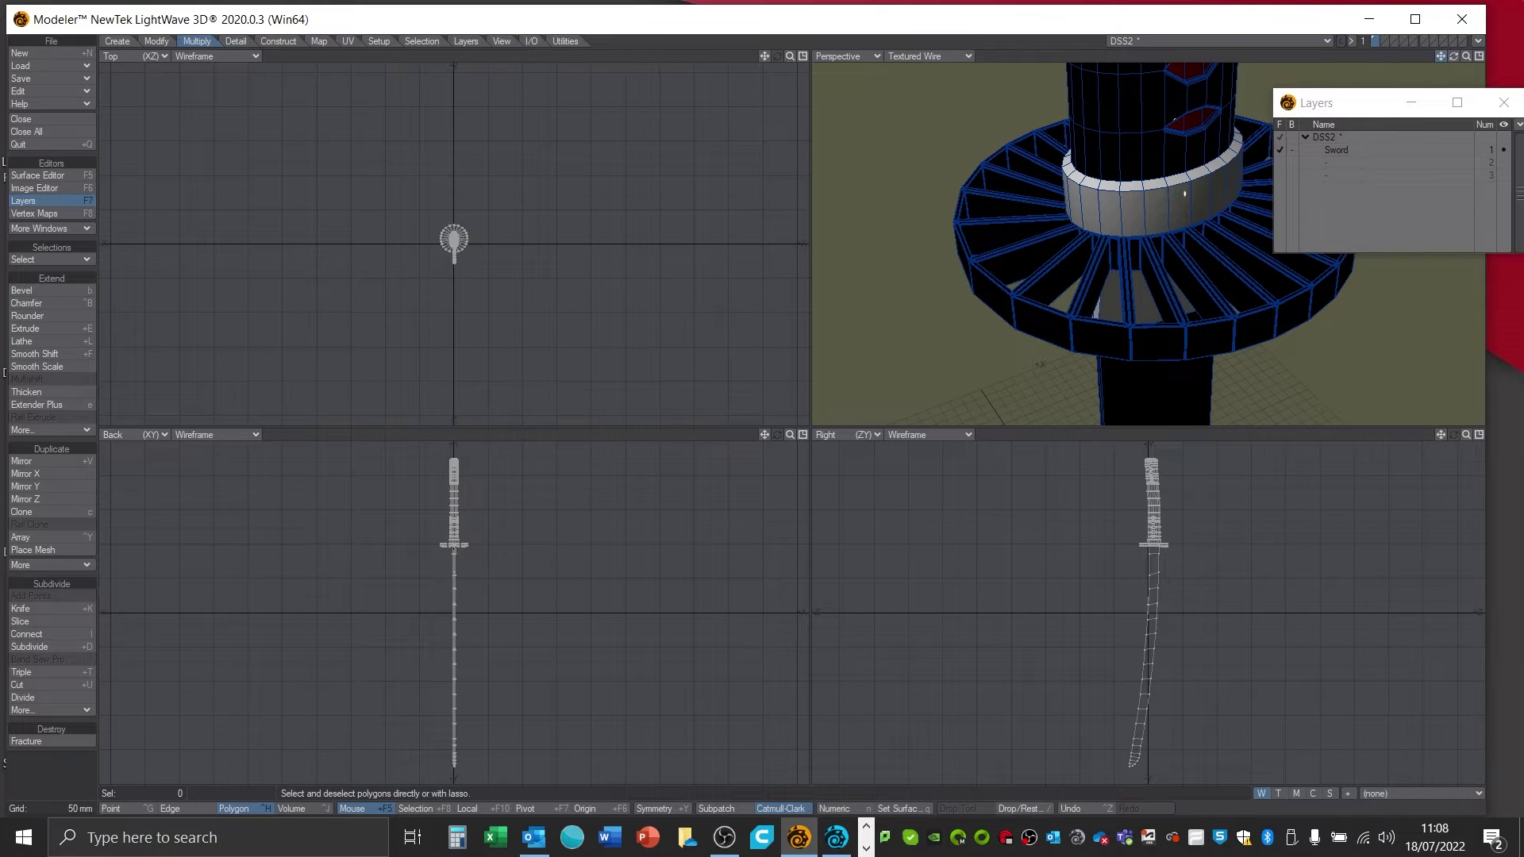
mouse_move(1441, 56)
left_mouse_down()
mouse_move(1441, 24)
mouse_move(1441, 51)
left_mouse_up()
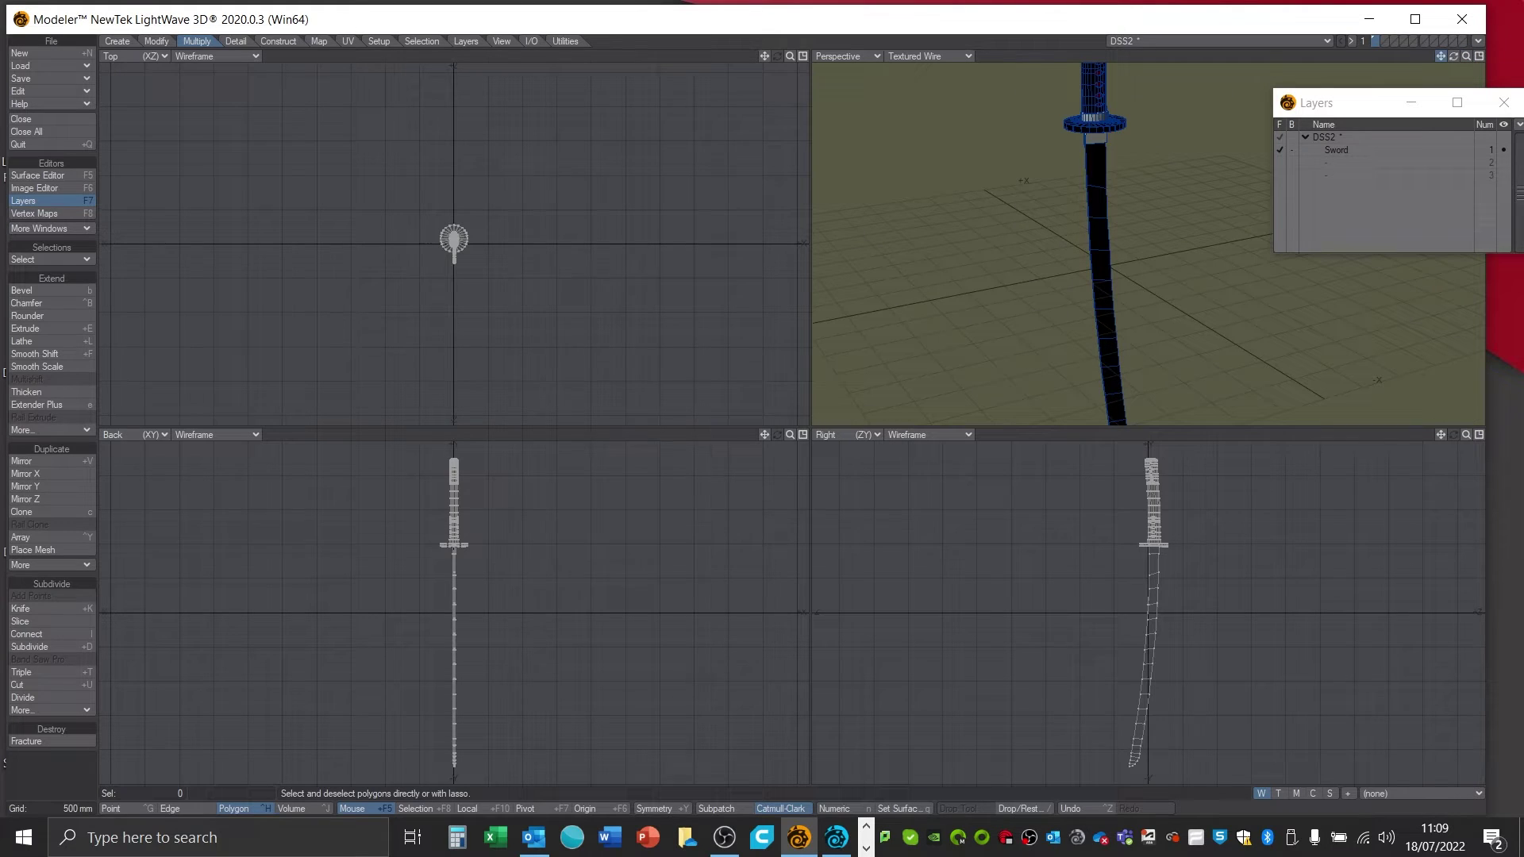
left_click(1095, 173)
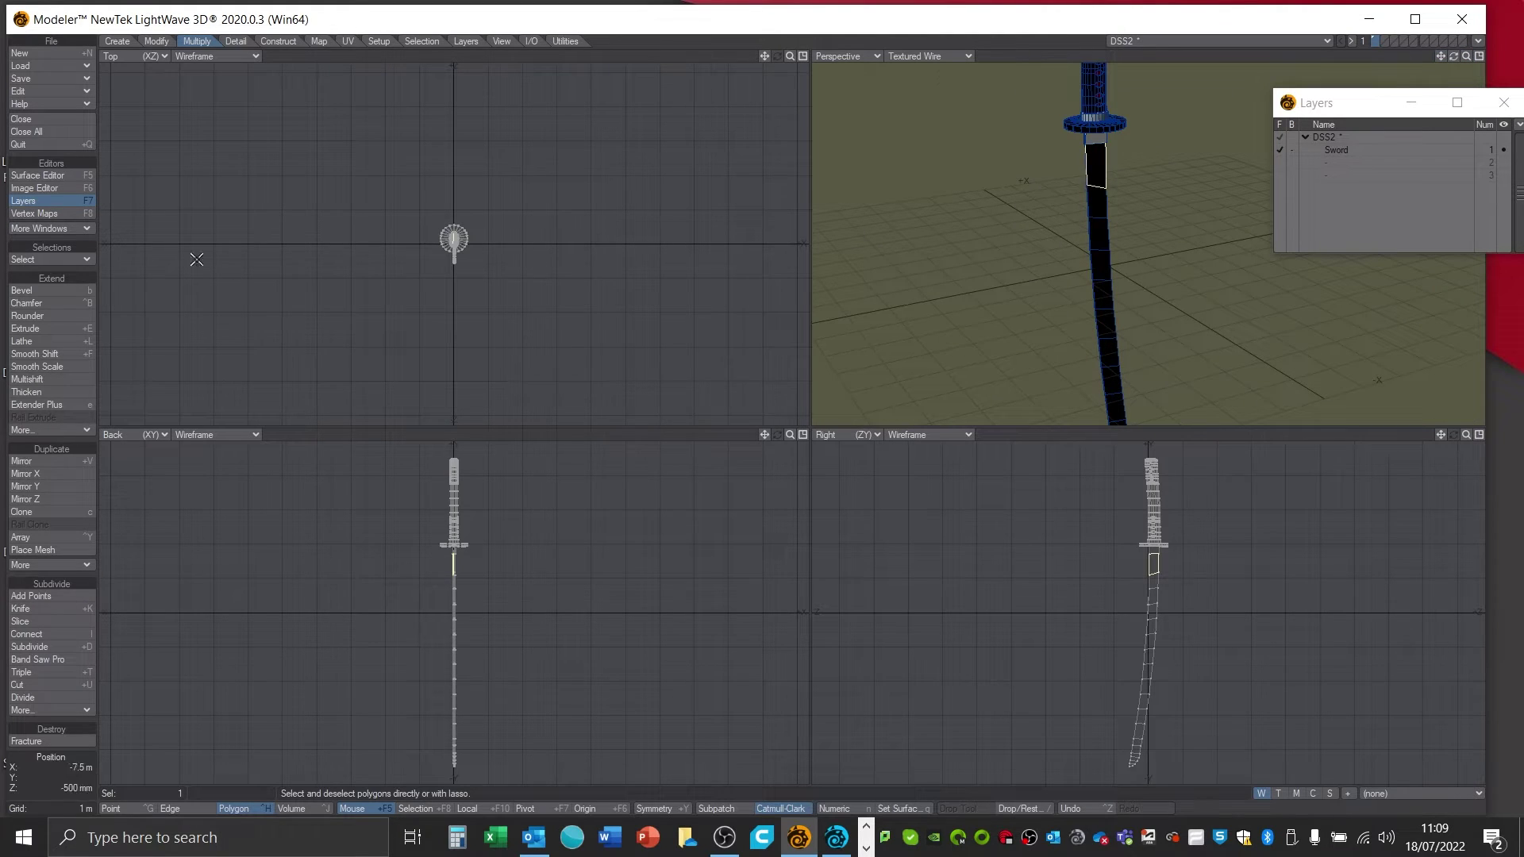
left_click(430, 40)
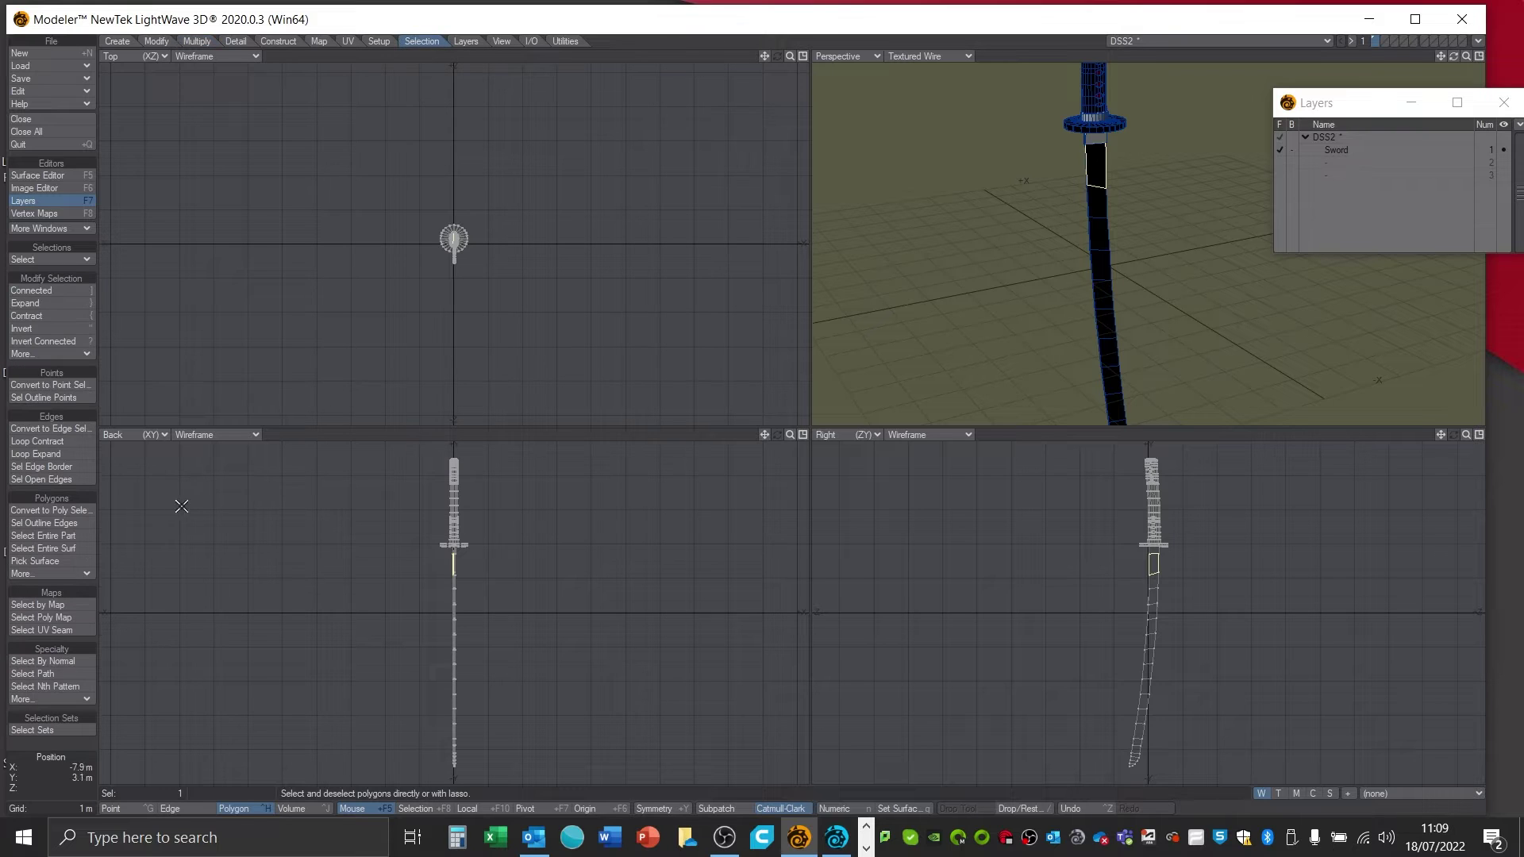
left_click(81, 550)
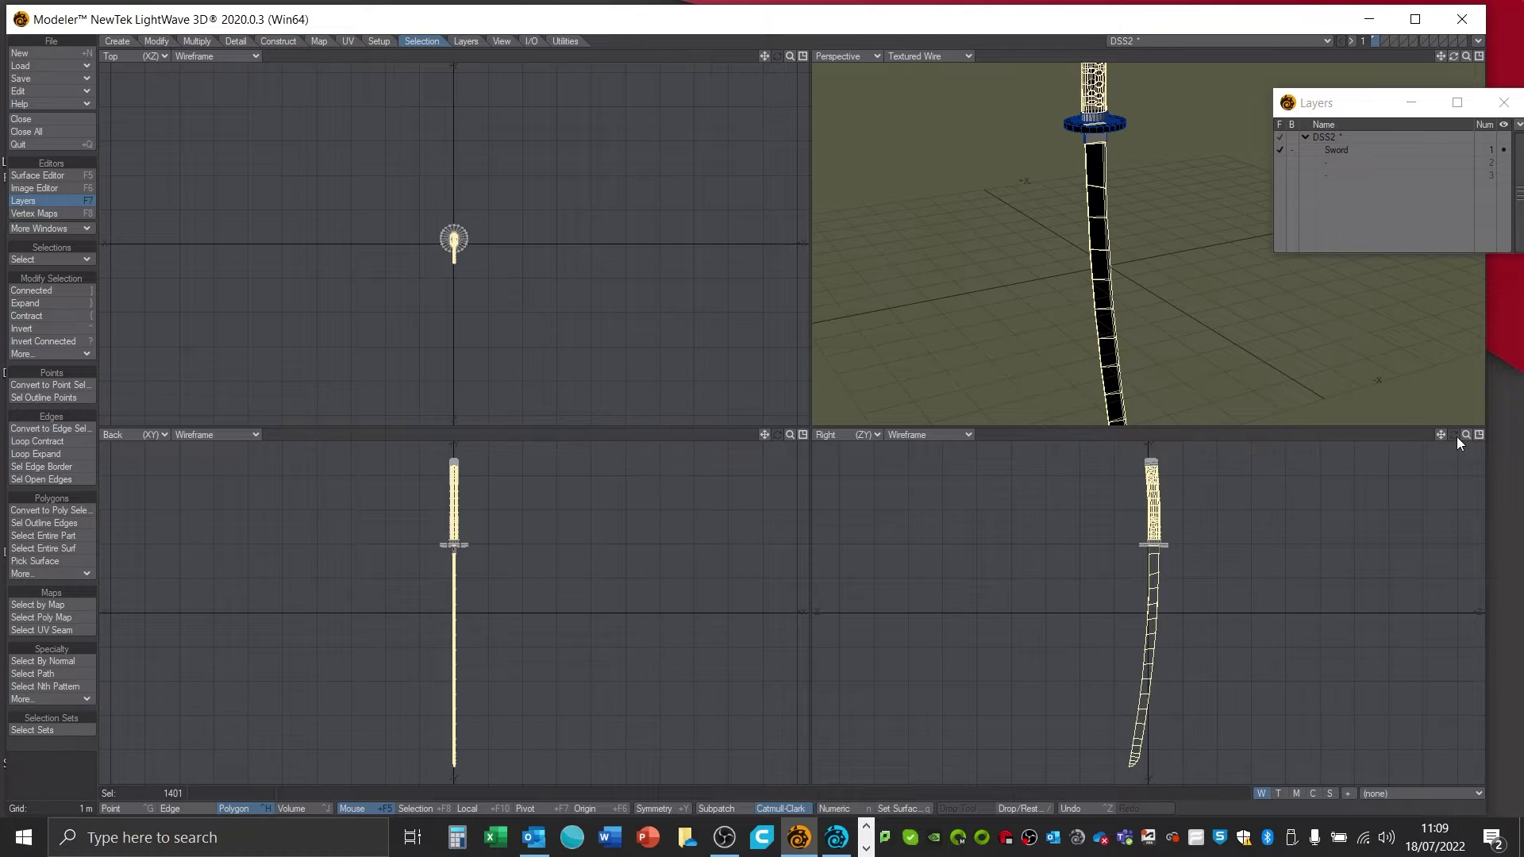
- Review the sword's surface list in the Surface Editor, including the Default surface's settings
left_click_drag(1466, 435, 1321, 471)
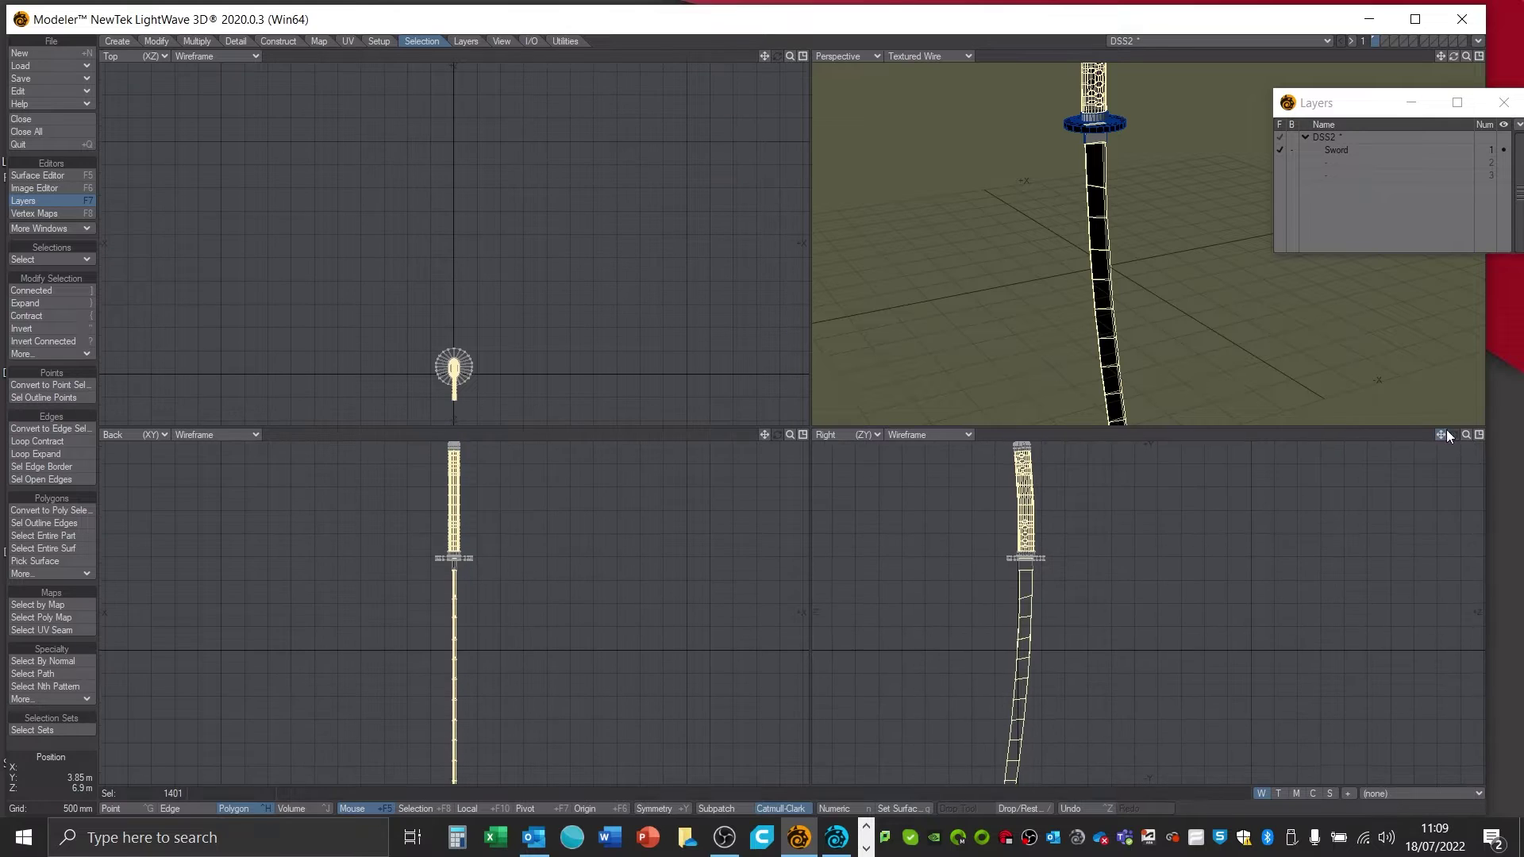
left_click(52, 175)
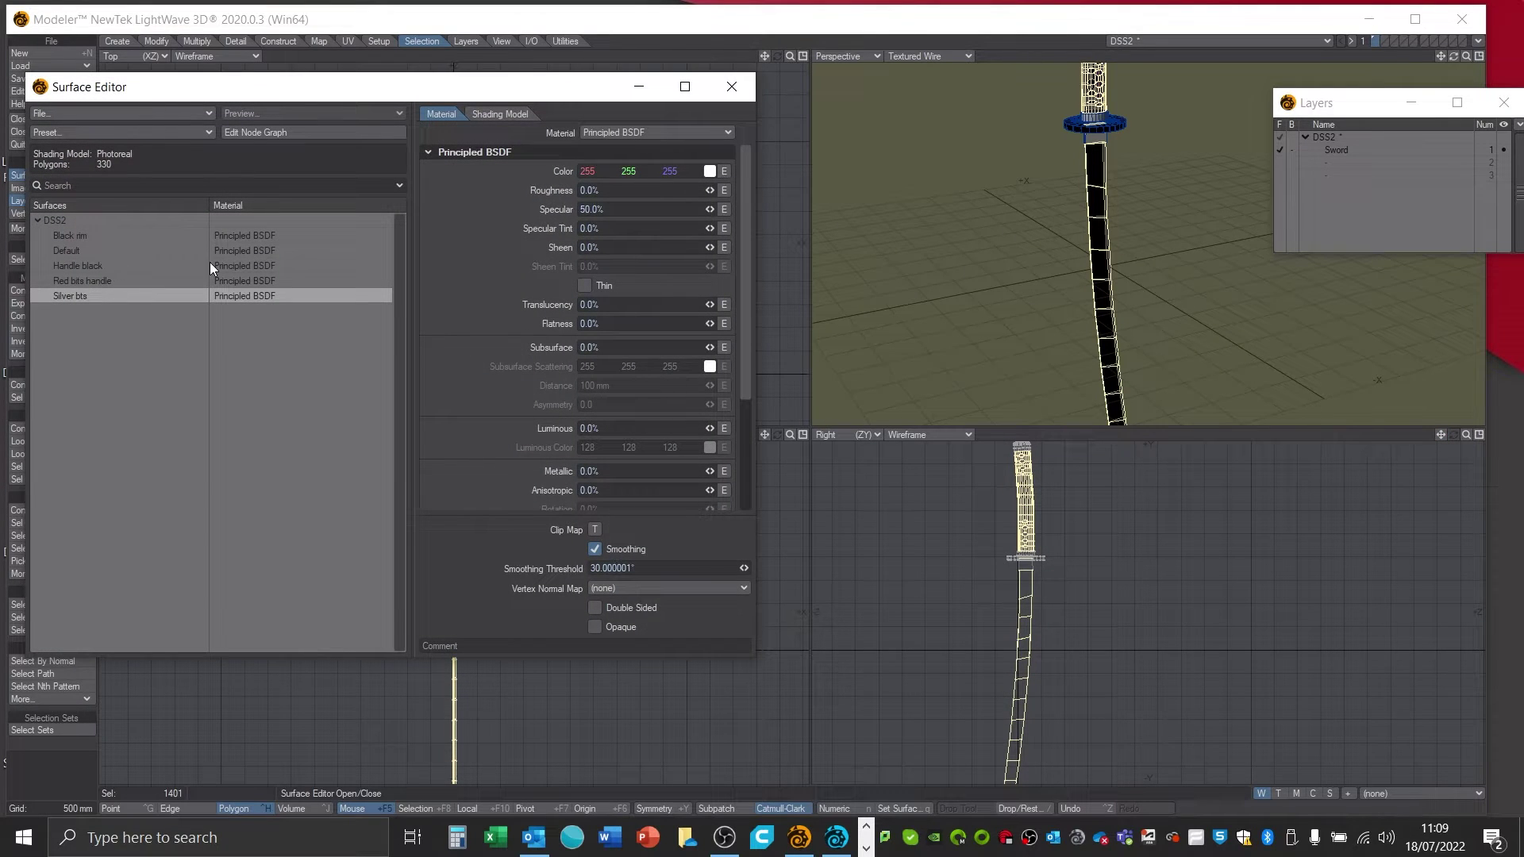
left_click(84, 251)
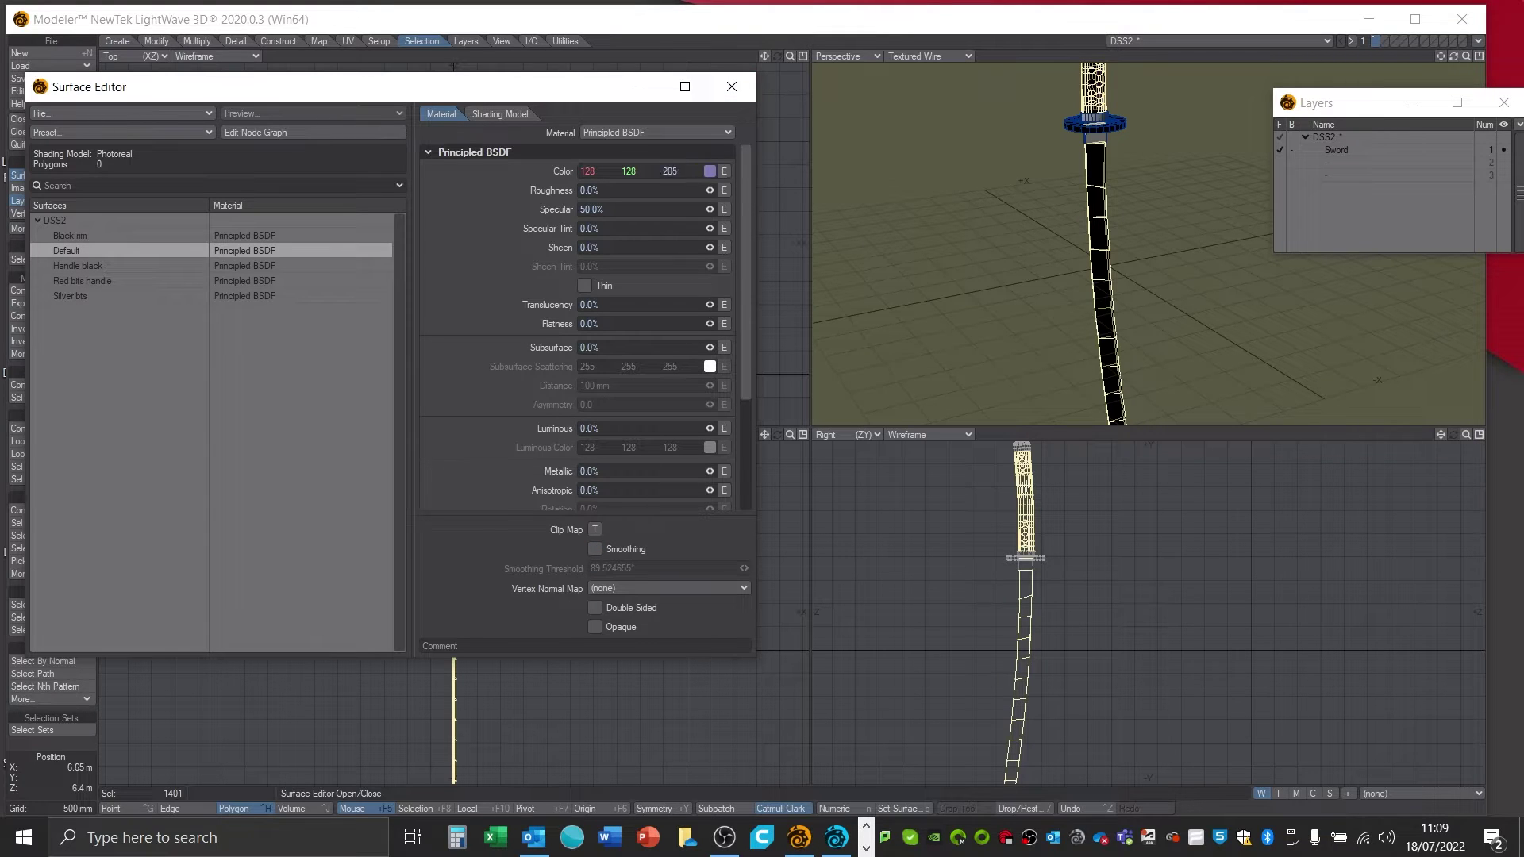
left_click(732, 87)
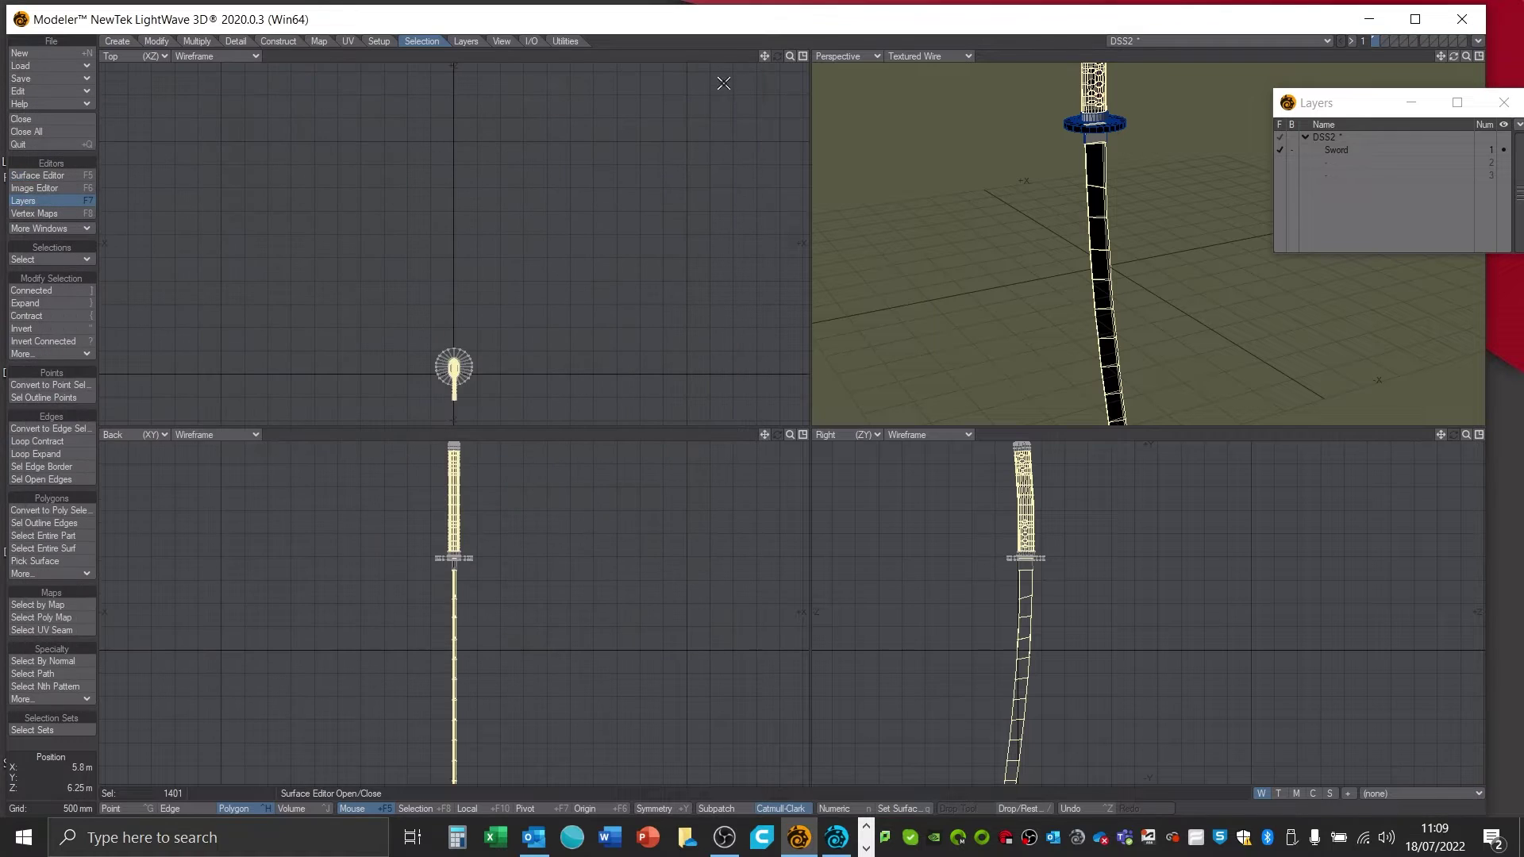
- Deselect the blade and the polygons around the guard, keeping only the handle's polygons selected
mouse_move(1466, 55)
left_mouse_down()
mouse_move(1492, 71)
mouse_move(1467, 57)
left_mouse_up()
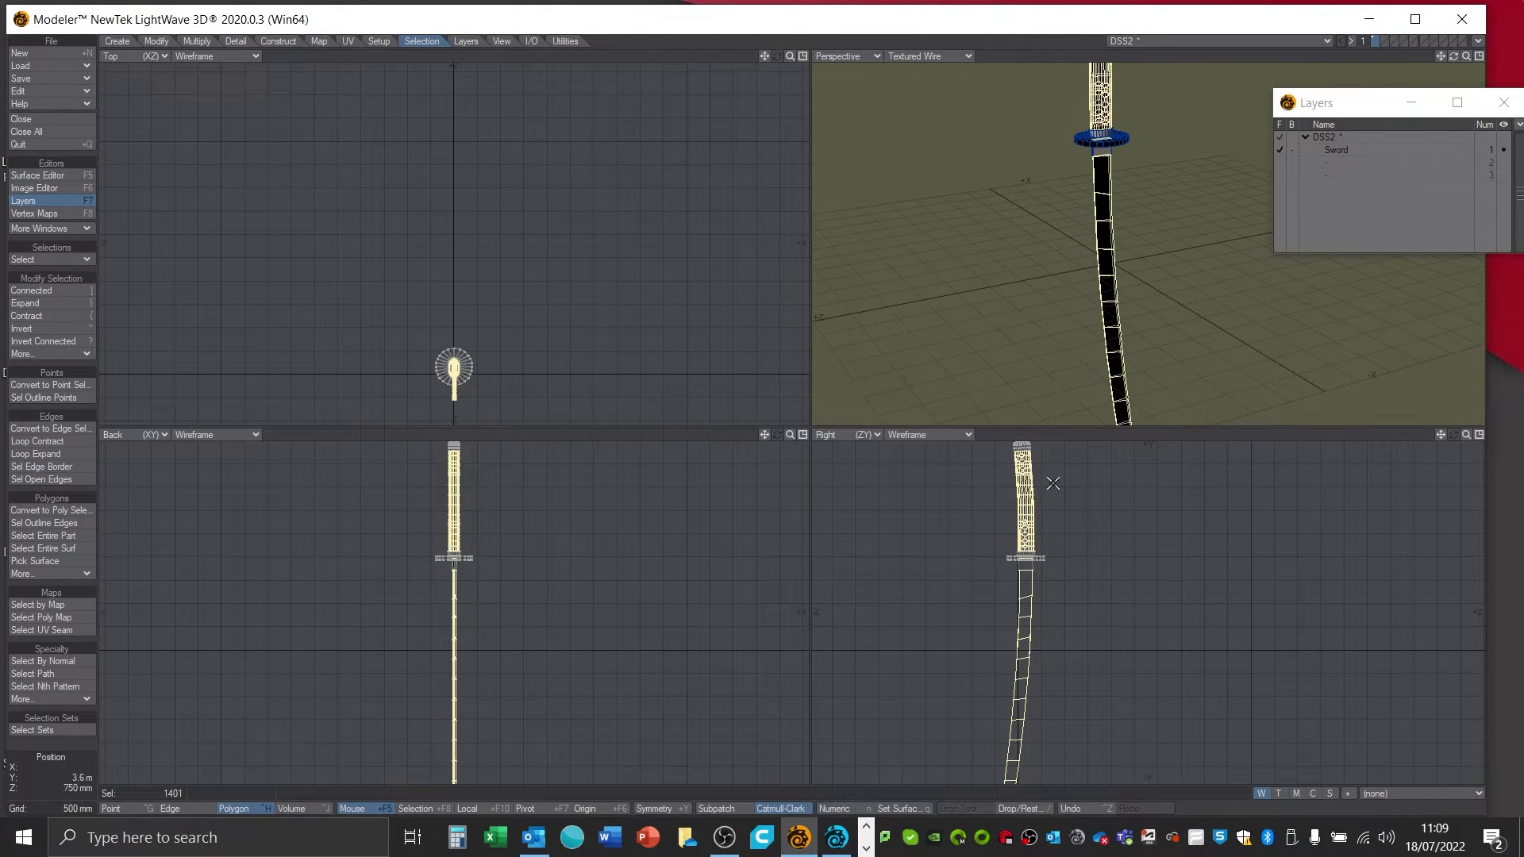
left_click_drag(1442, 439, 1418, 348)
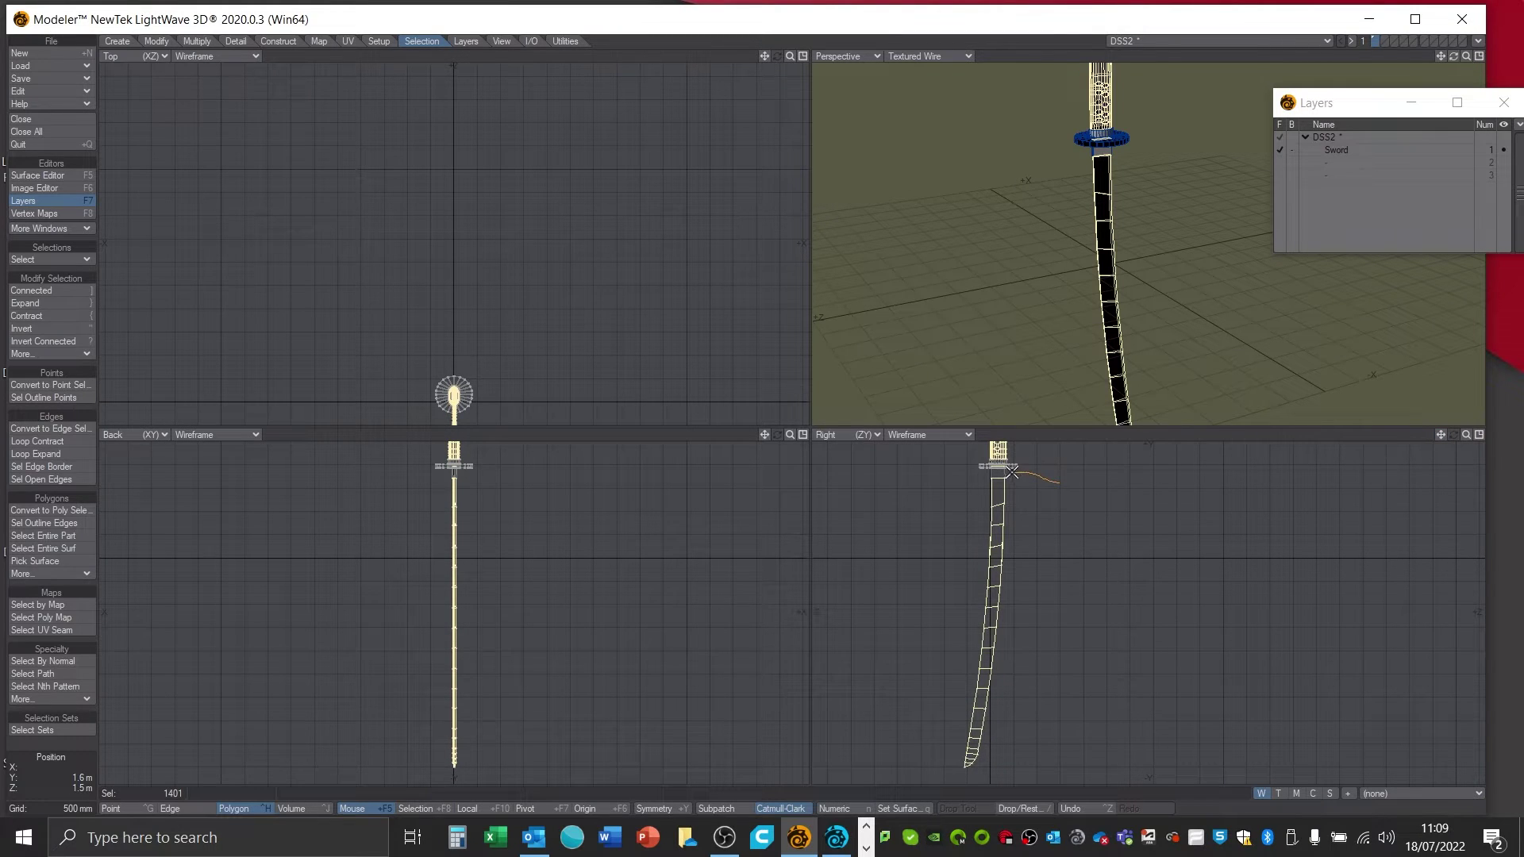
mouse_move(1012, 473)
right_mouse_down("ctrl")
mouse_move(940, 492)
mouse_move(849, 781)
mouse_move(1068, 470)
mouse_move(1020, 475)
right_mouse_up("ctrl")
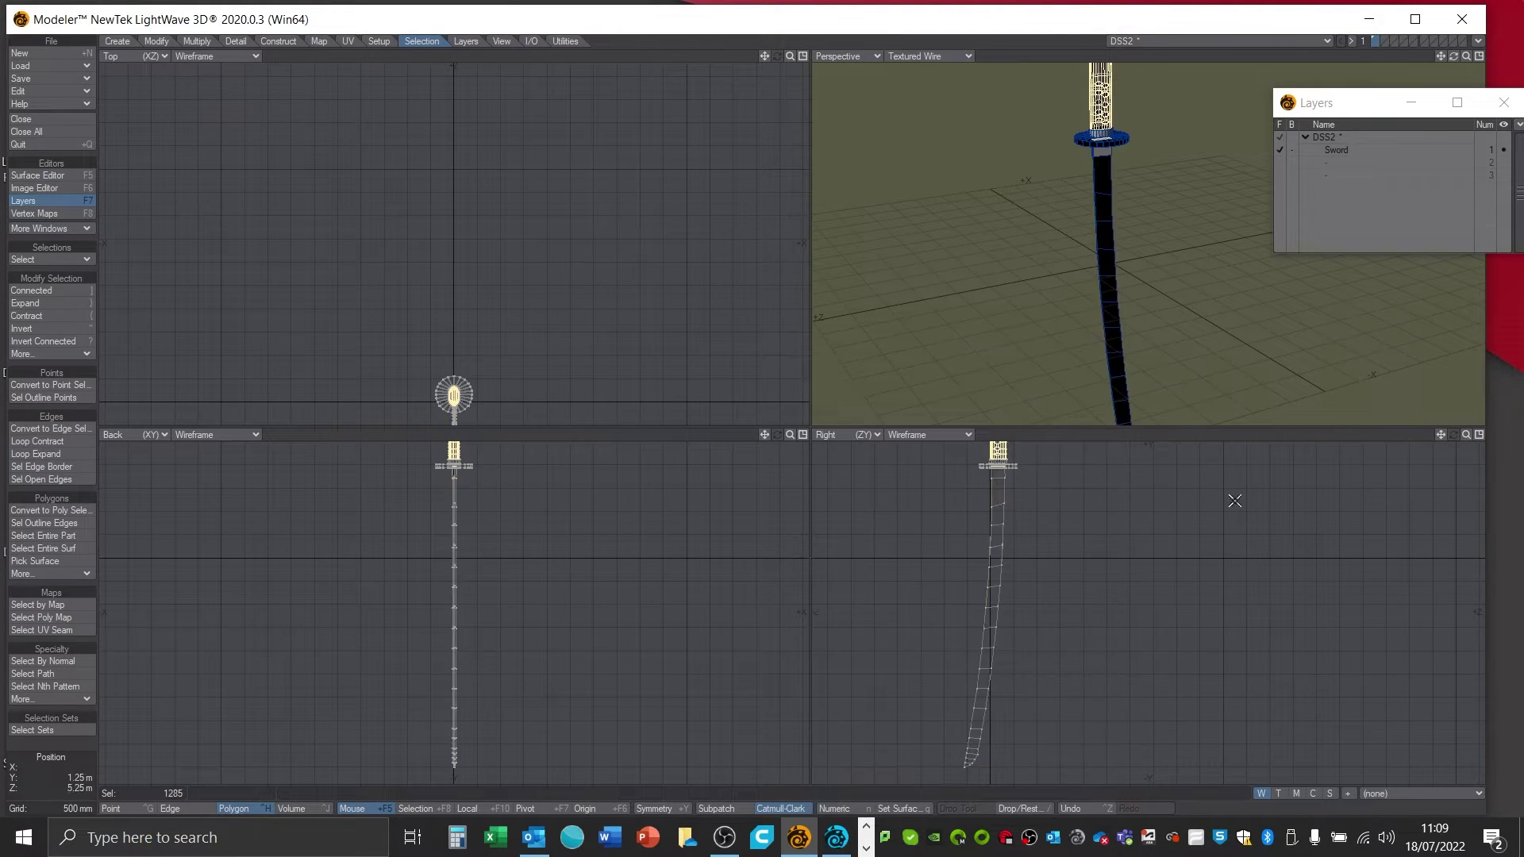
left_click_drag(1441, 434, 1497, 323)
left_click_drag(1017, 645, 1019, 675)
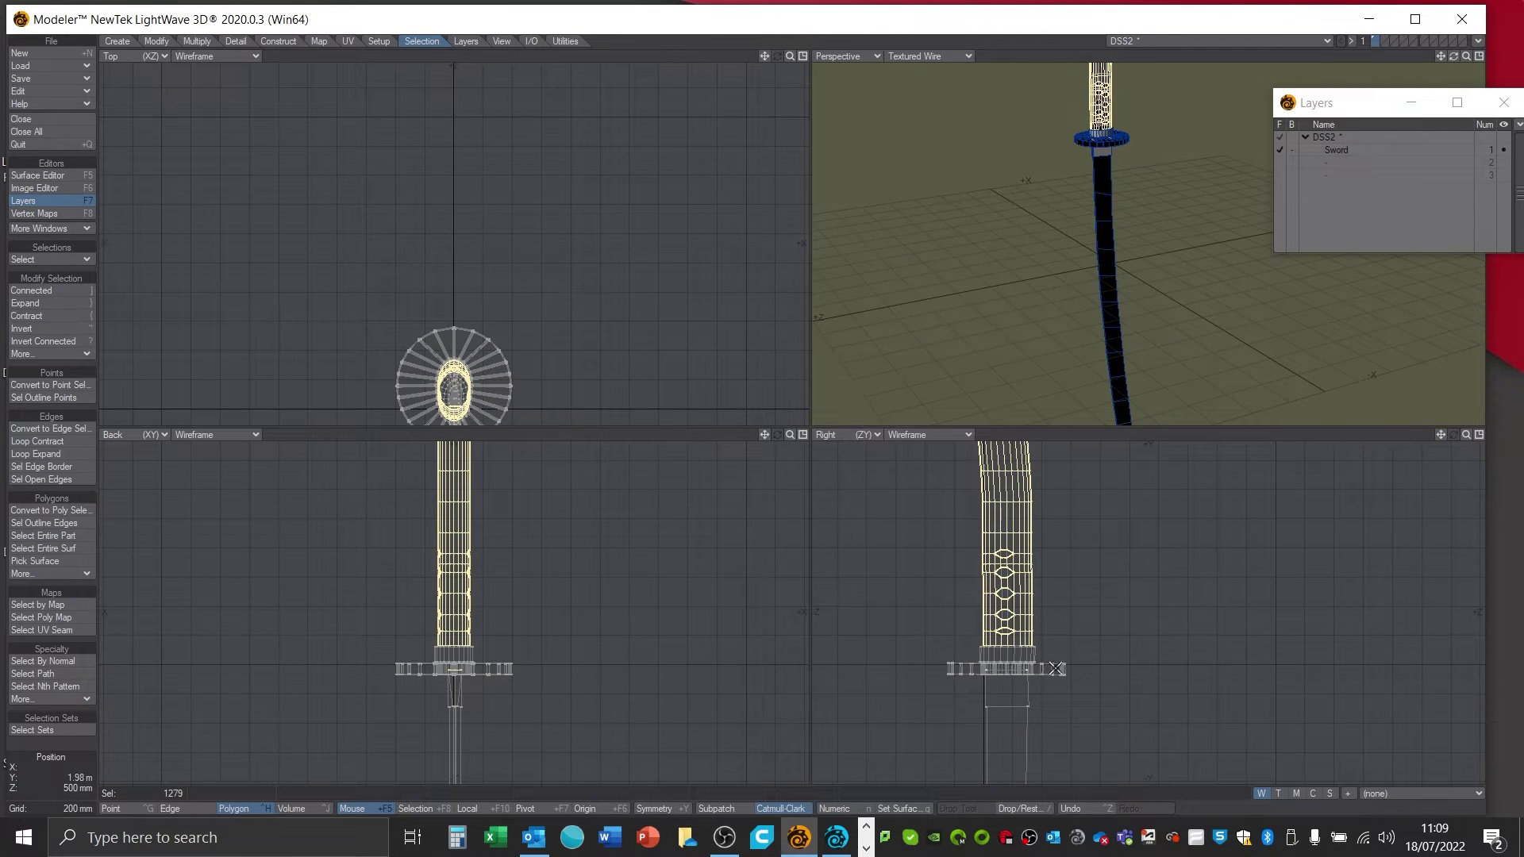
mouse_move(1056, 669)
right_mouse_down()
mouse_move(962, 673)
mouse_move(1105, 675)
right_mouse_up()
left_click_drag(1466, 56, 1367, 93)
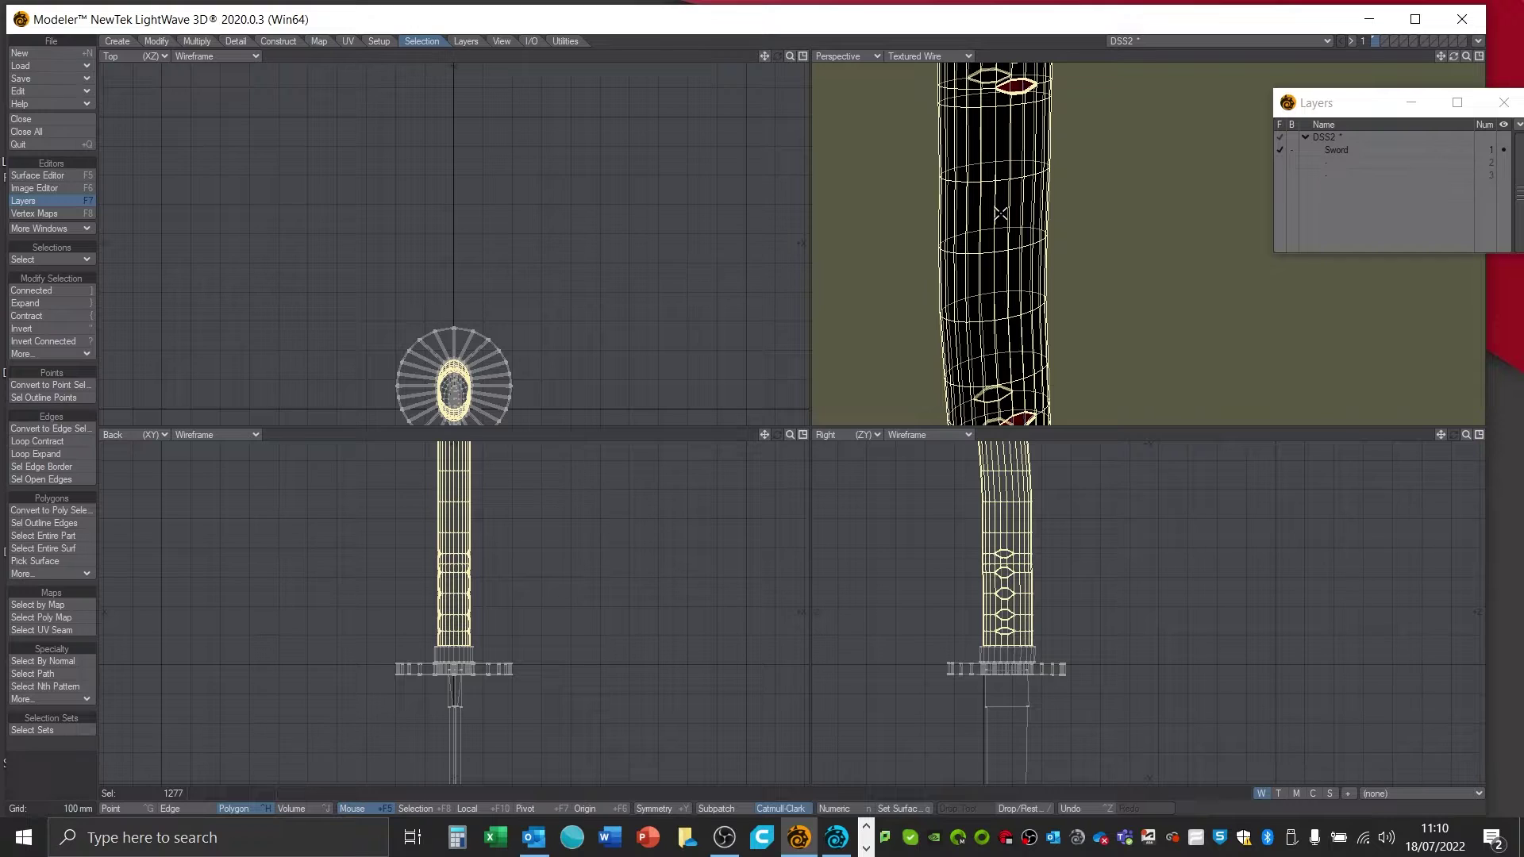
- Assign the selected handle polygons a new smoothed surface named Black Handle with dark grey colour 42, 42, 42, and clear the selection
key("q")
left_click_drag(111, 493, 470, 320)
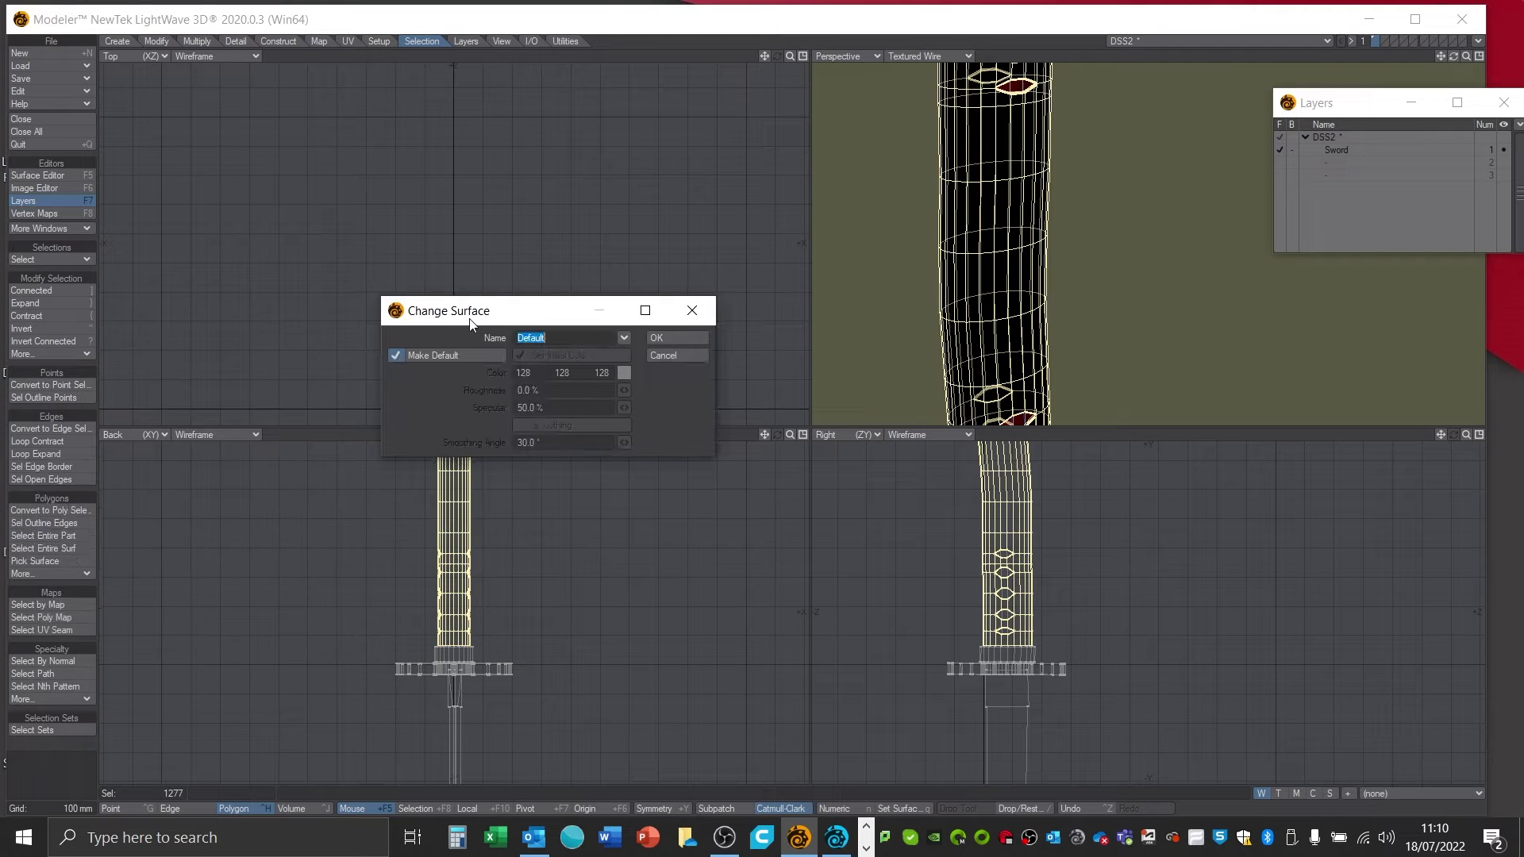
type("Black Handle")
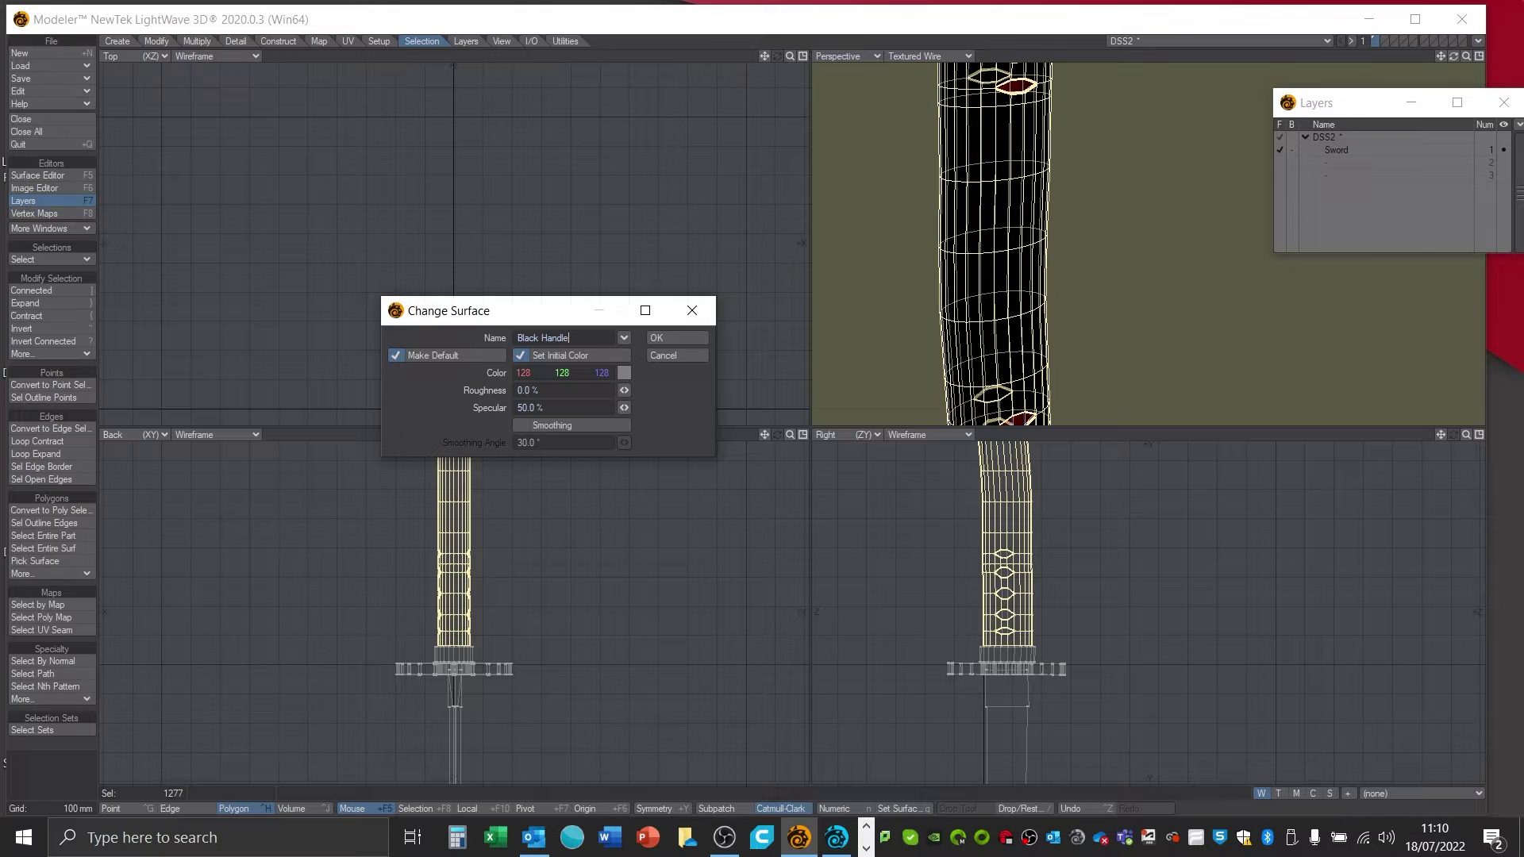
left_click(537, 426)
left_click(624, 373)
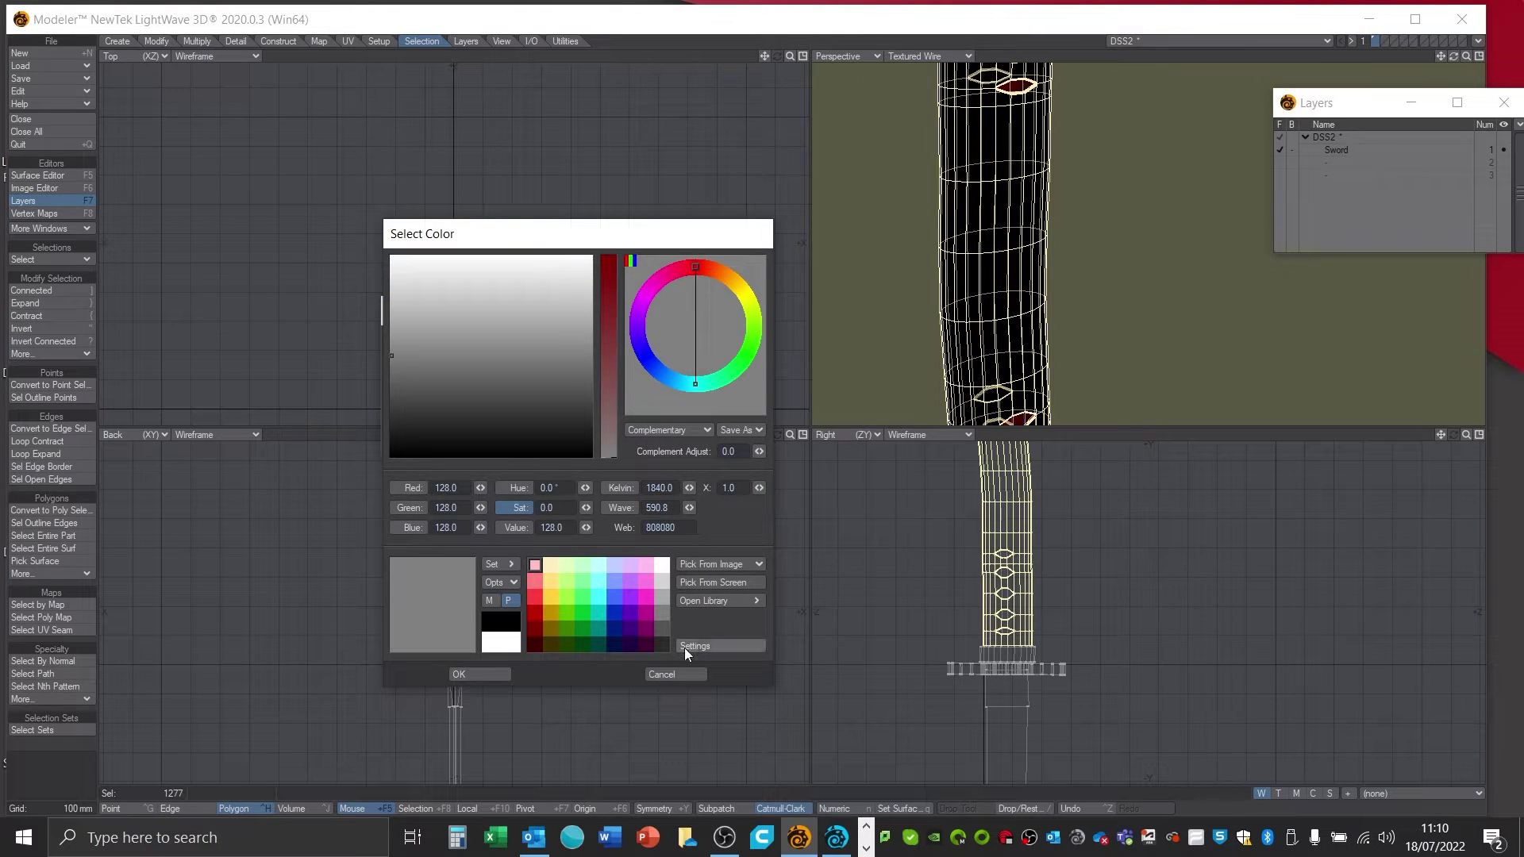
left_click(662, 645)
left_click(459, 674)
left_click(682, 339)
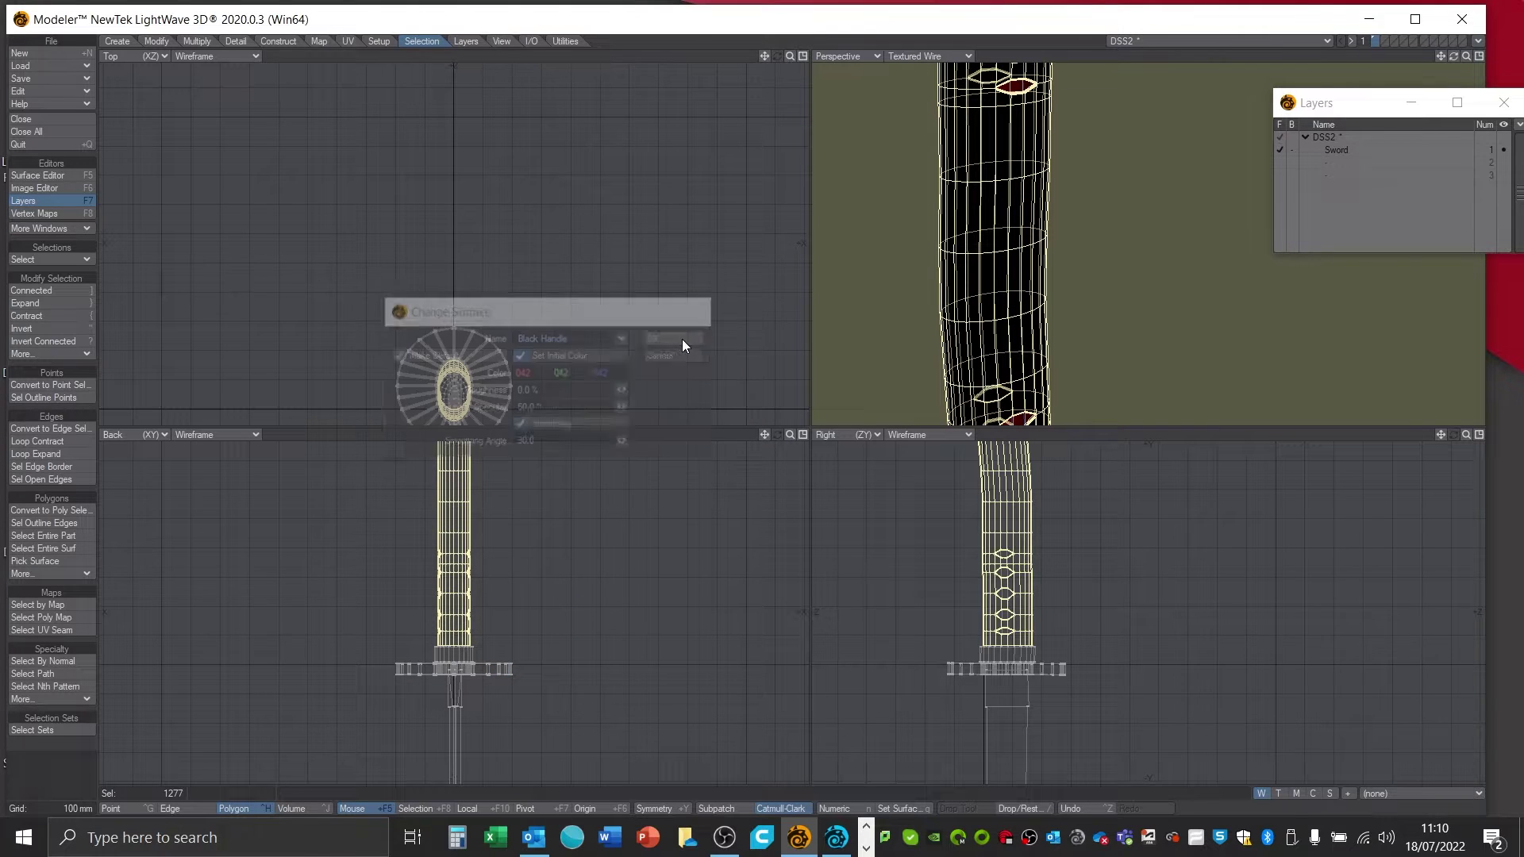
left_click(904, 198)
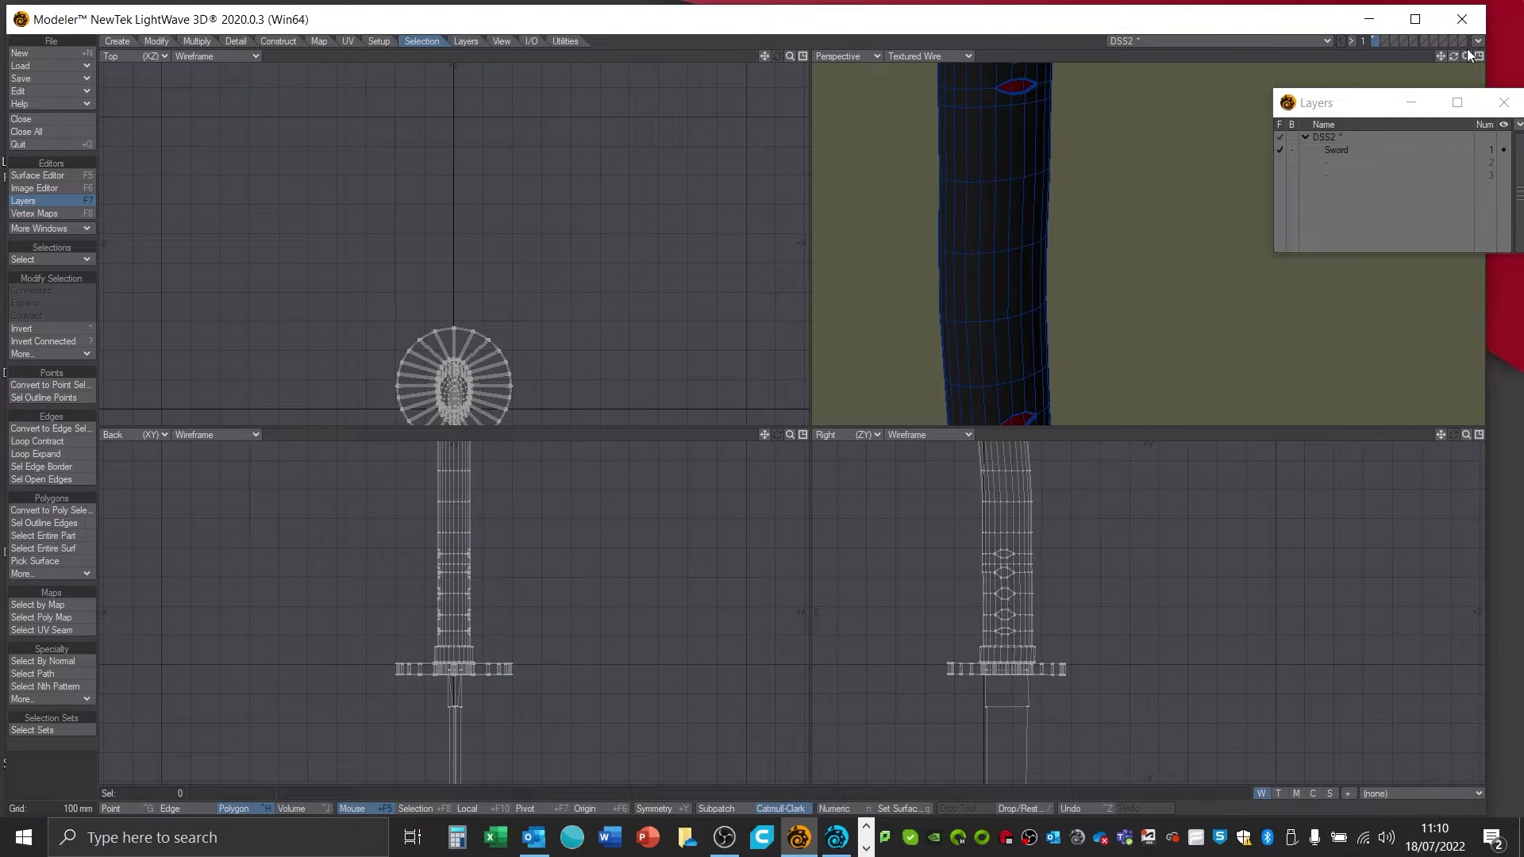
- Open the Surface Editor and select the whole blade by picking one blade polygon and extending the selection to its entire surface
left_click_drag(1467, 55, 1439, 75)
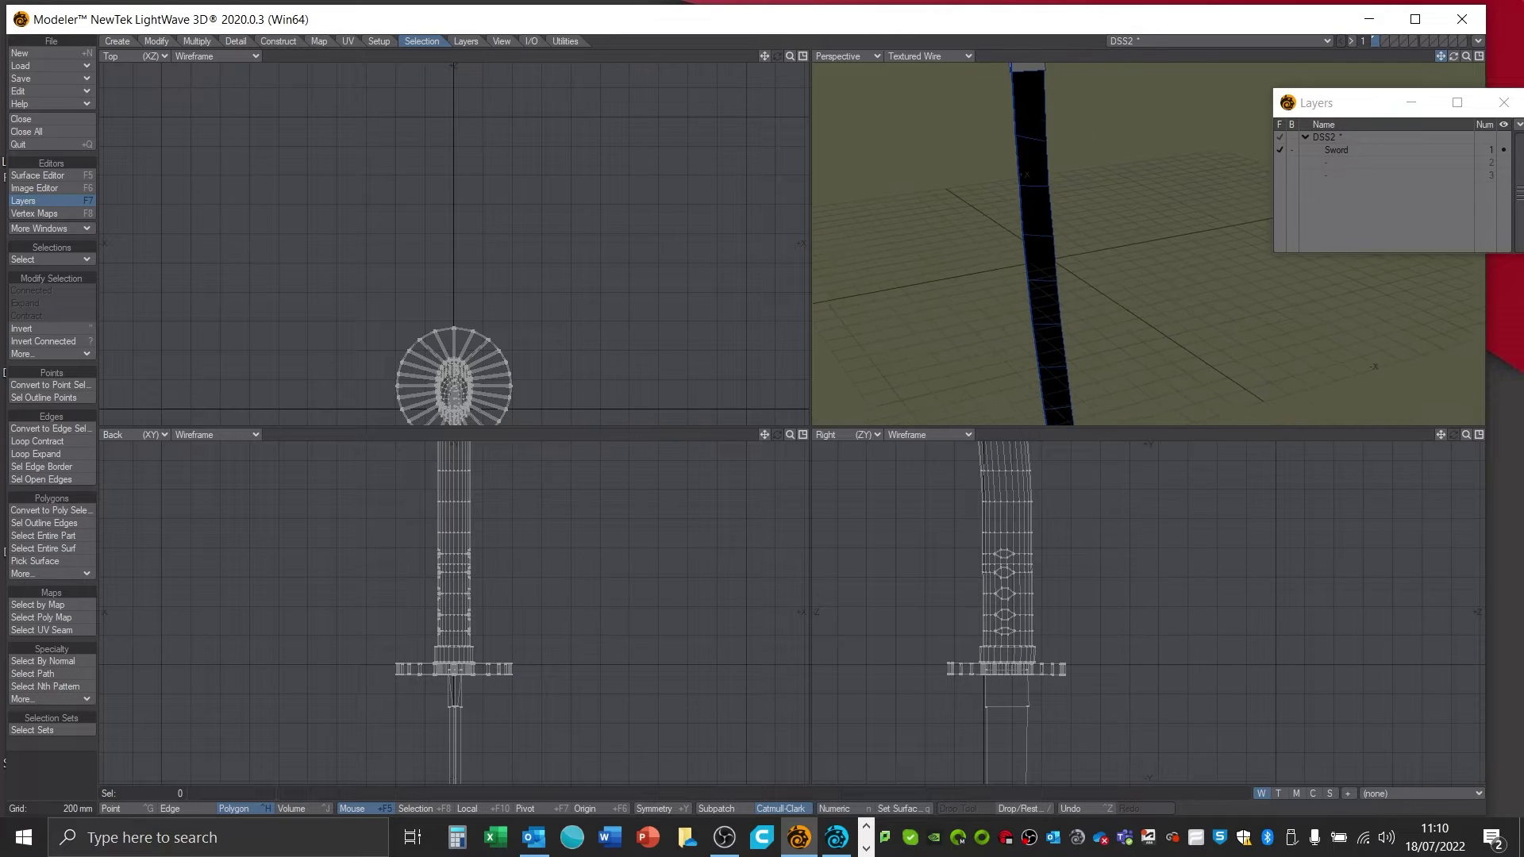
left_click(1045, 111)
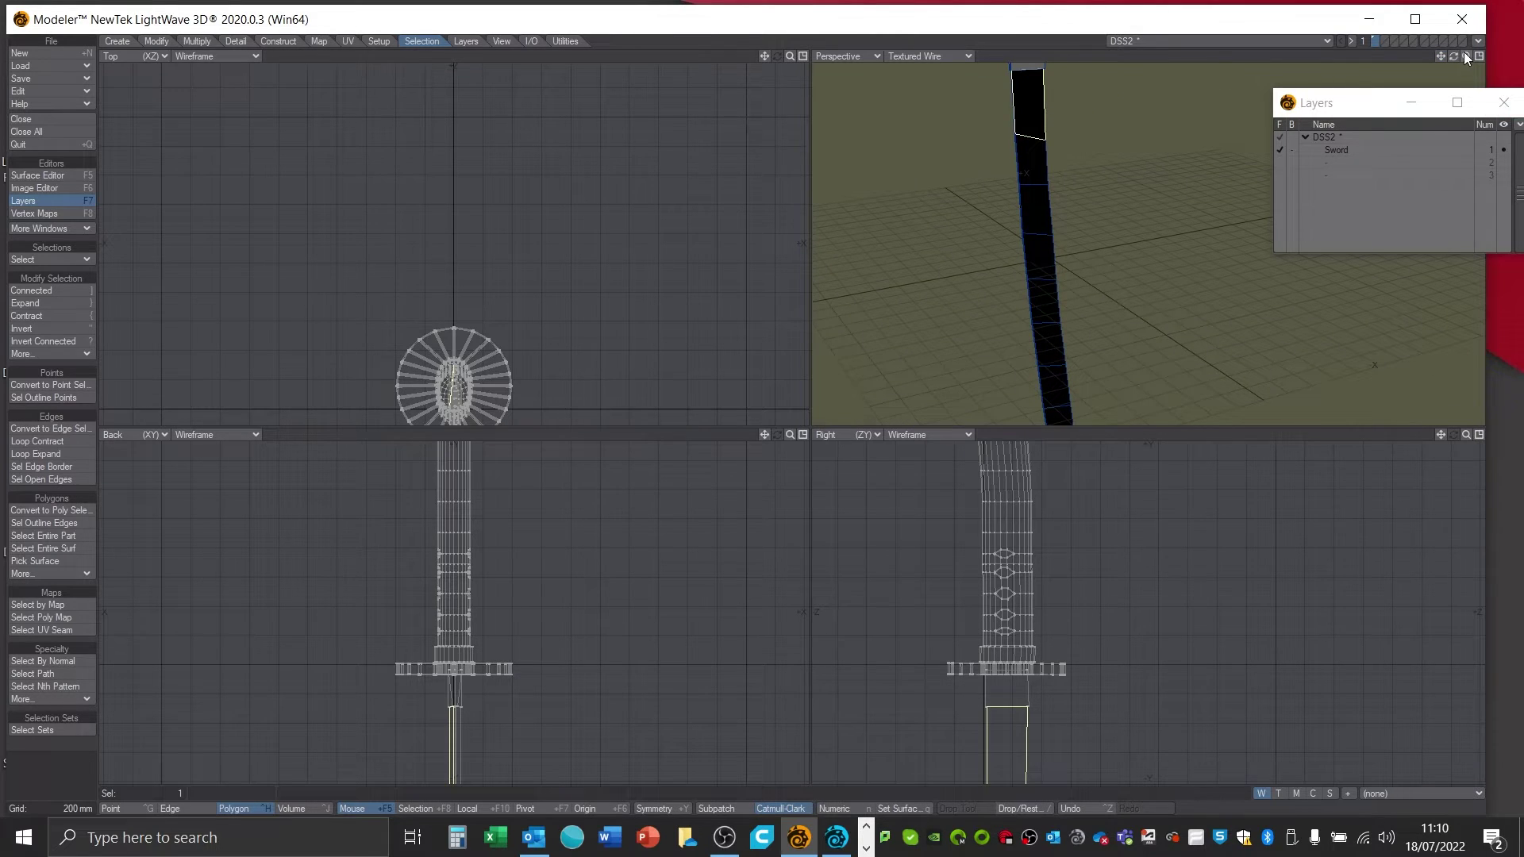
left_click_drag(1467, 58, 1456, 59)
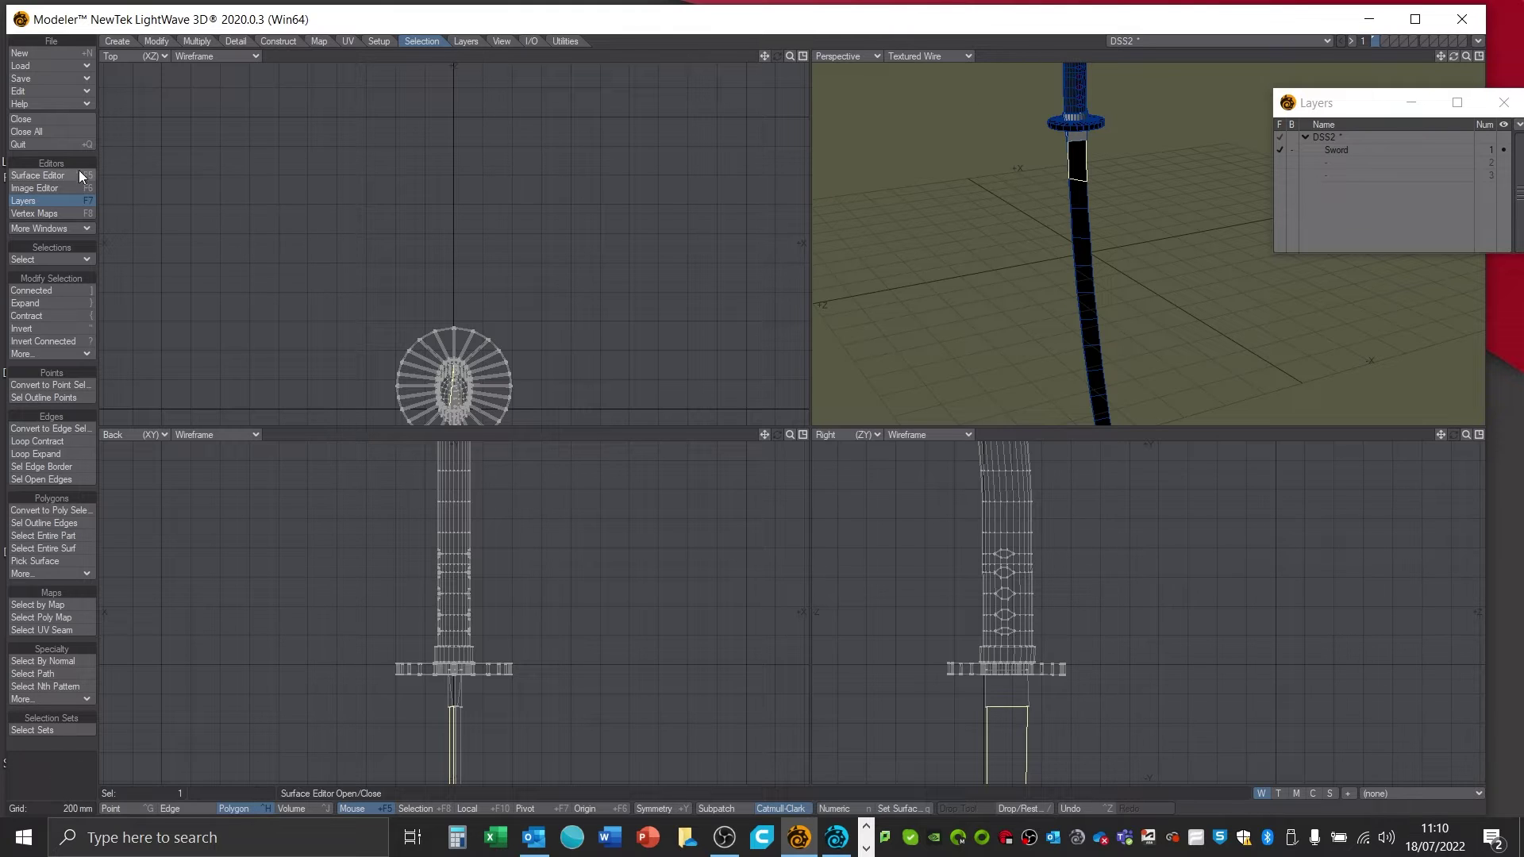
left_click(38, 168)
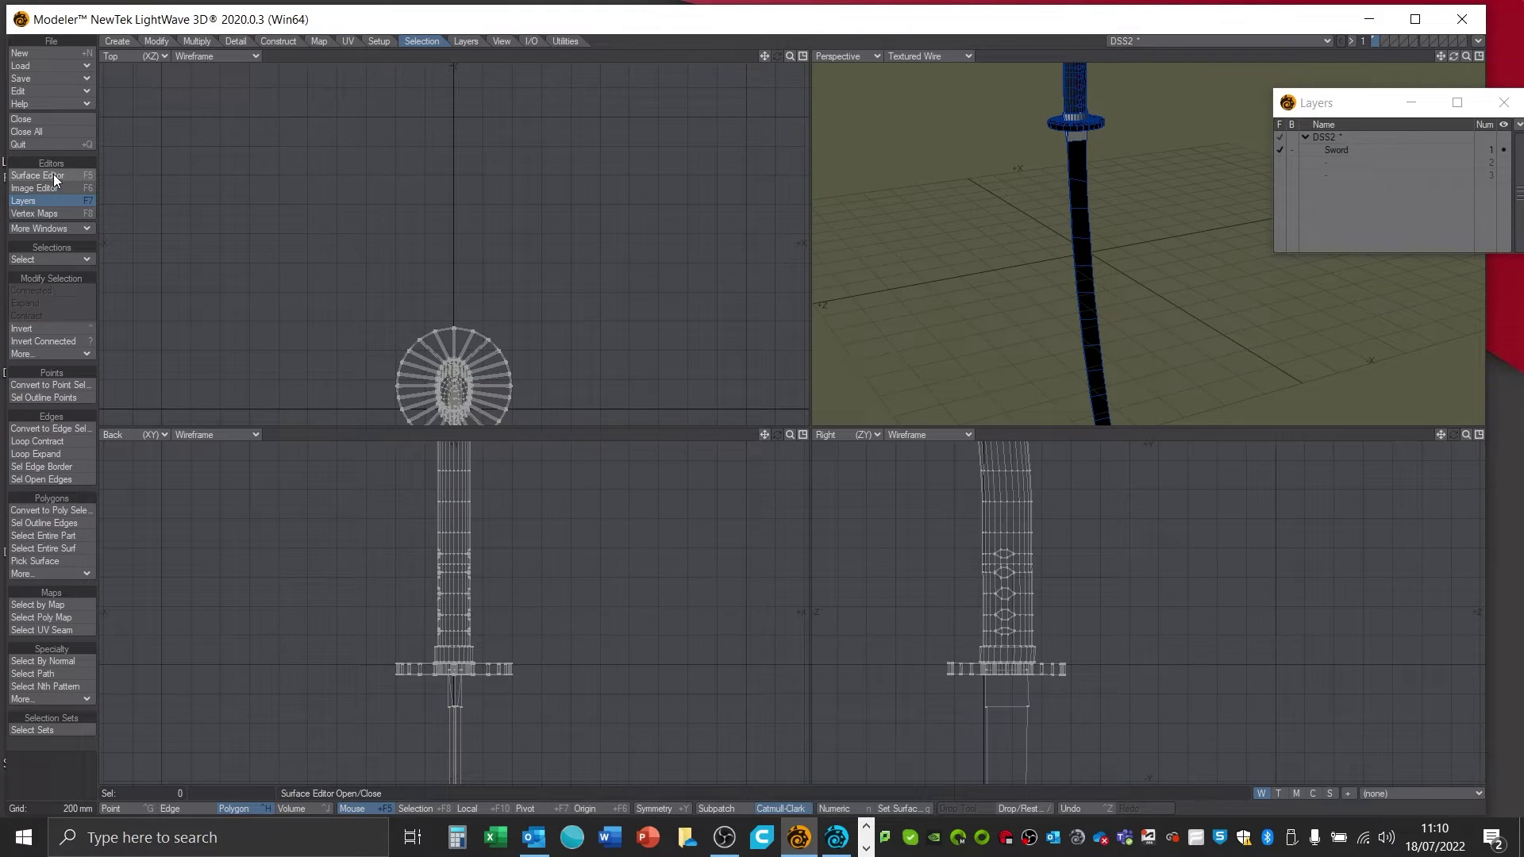
left_click(52, 174)
left_click(1074, 169)
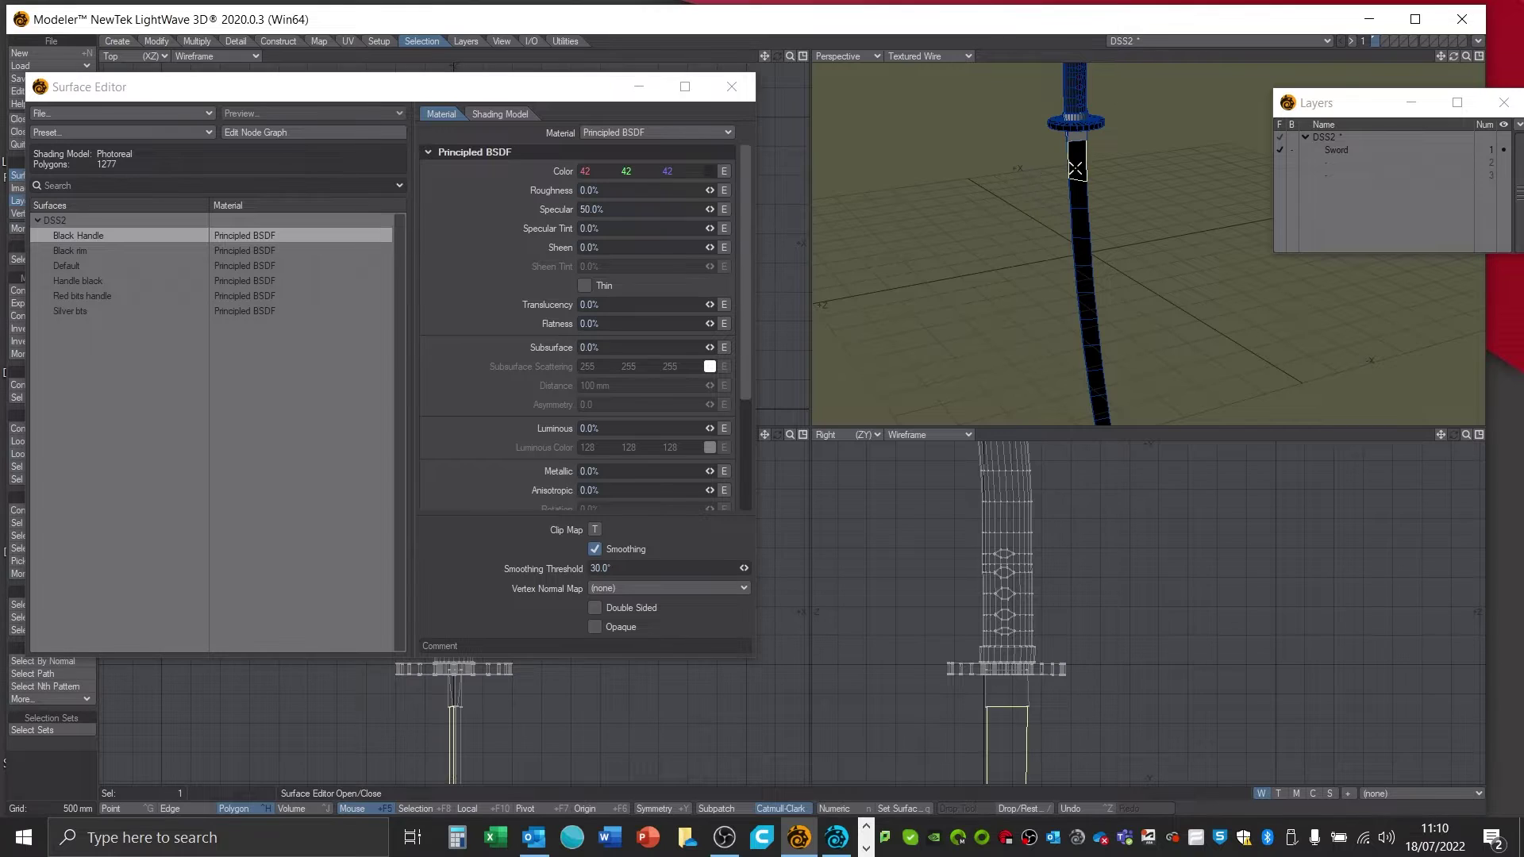
left_click_drag(229, 87, 362, 109)
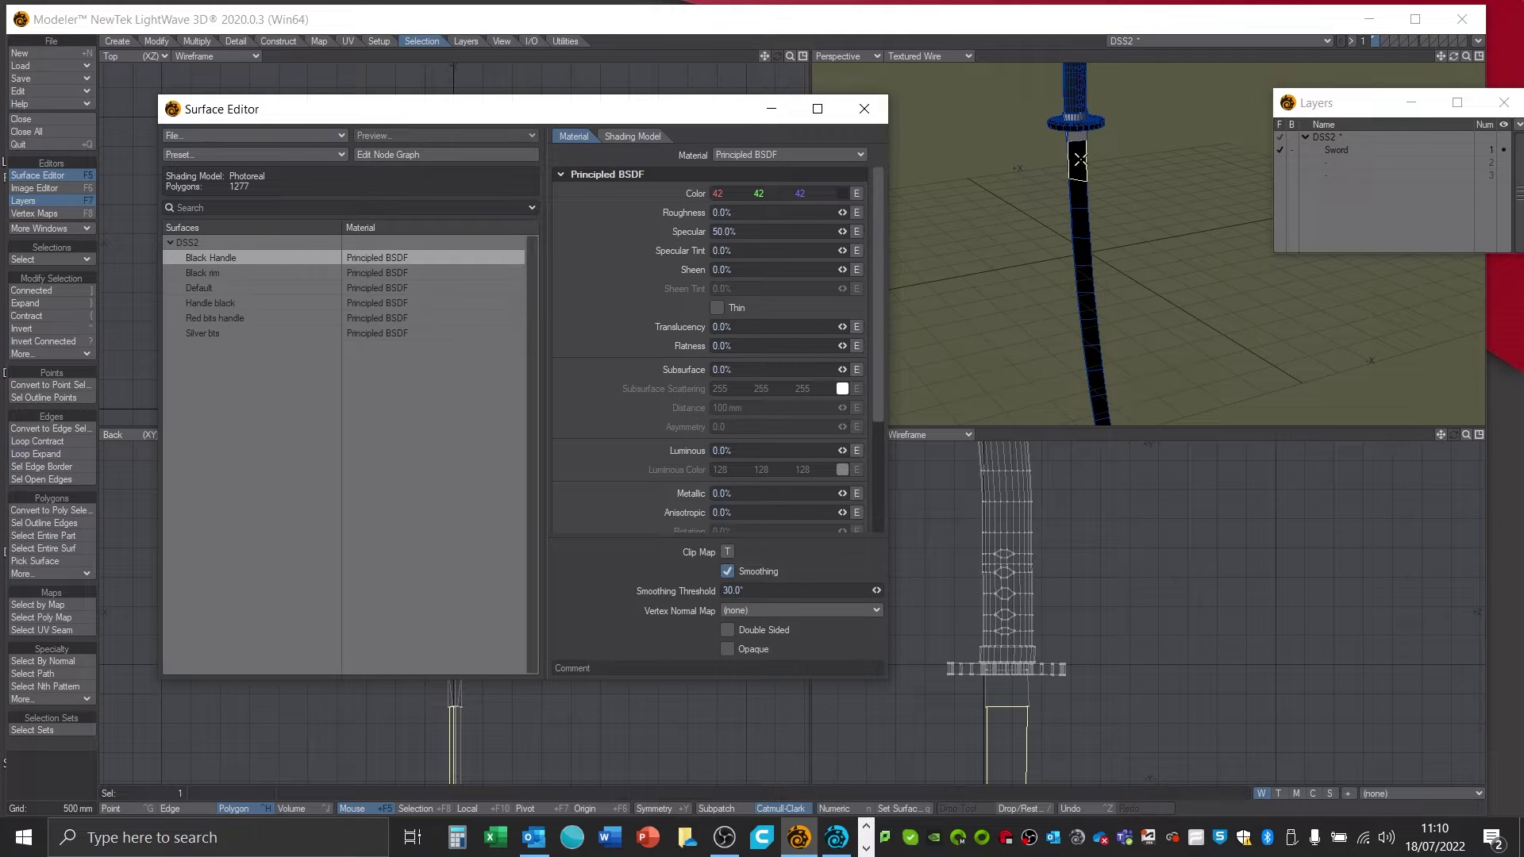
left_click(73, 547)
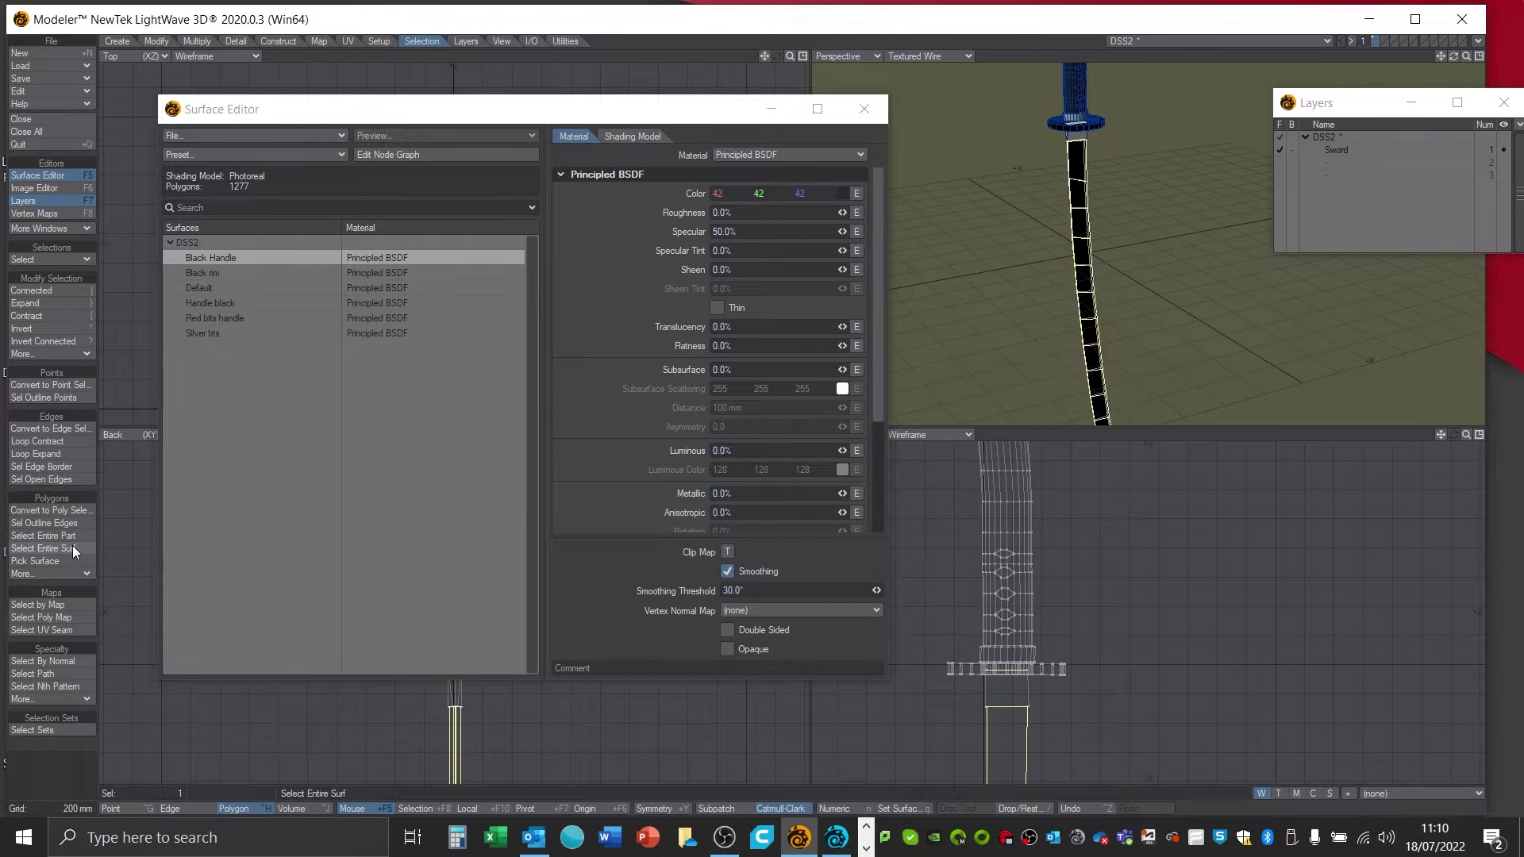
- Assign the selected blade polygons a new smoothed surface named Blade with light grey colour 170, 170, 170, and clear the selection
type("q")
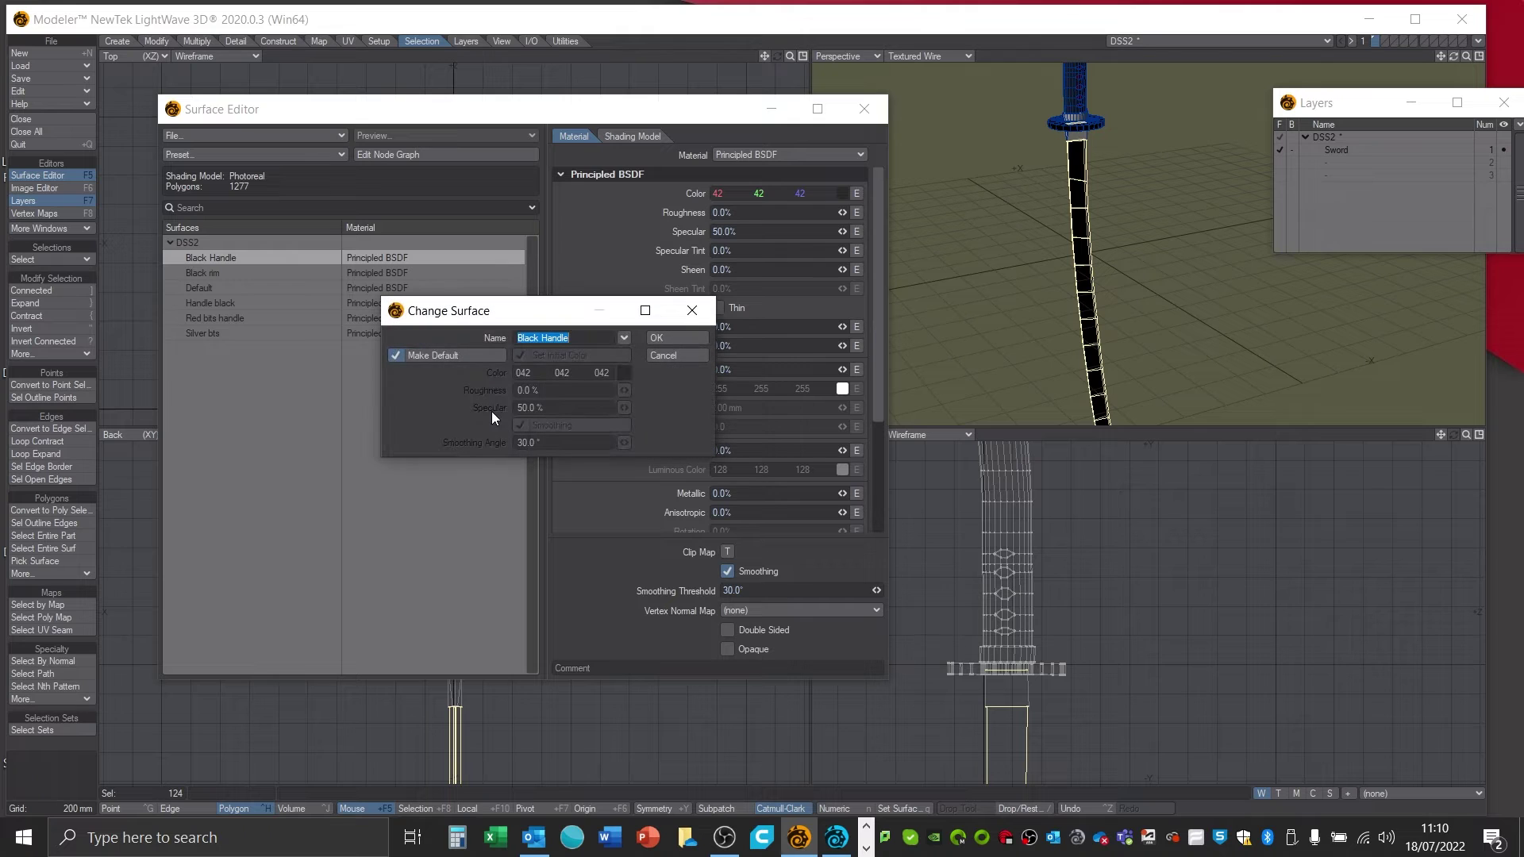
type("Blade")
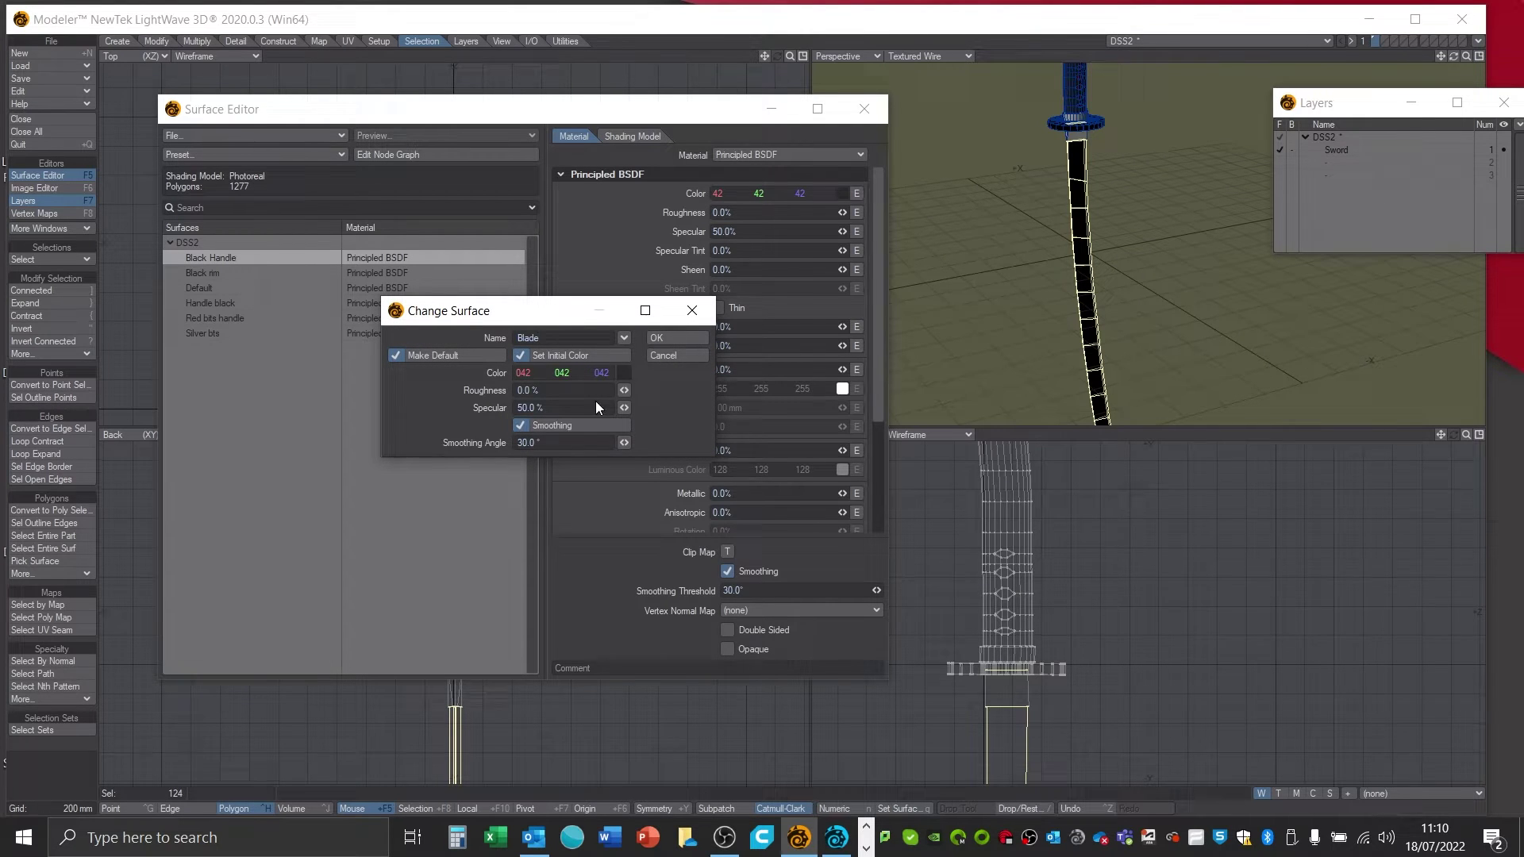
left_click(629, 373)
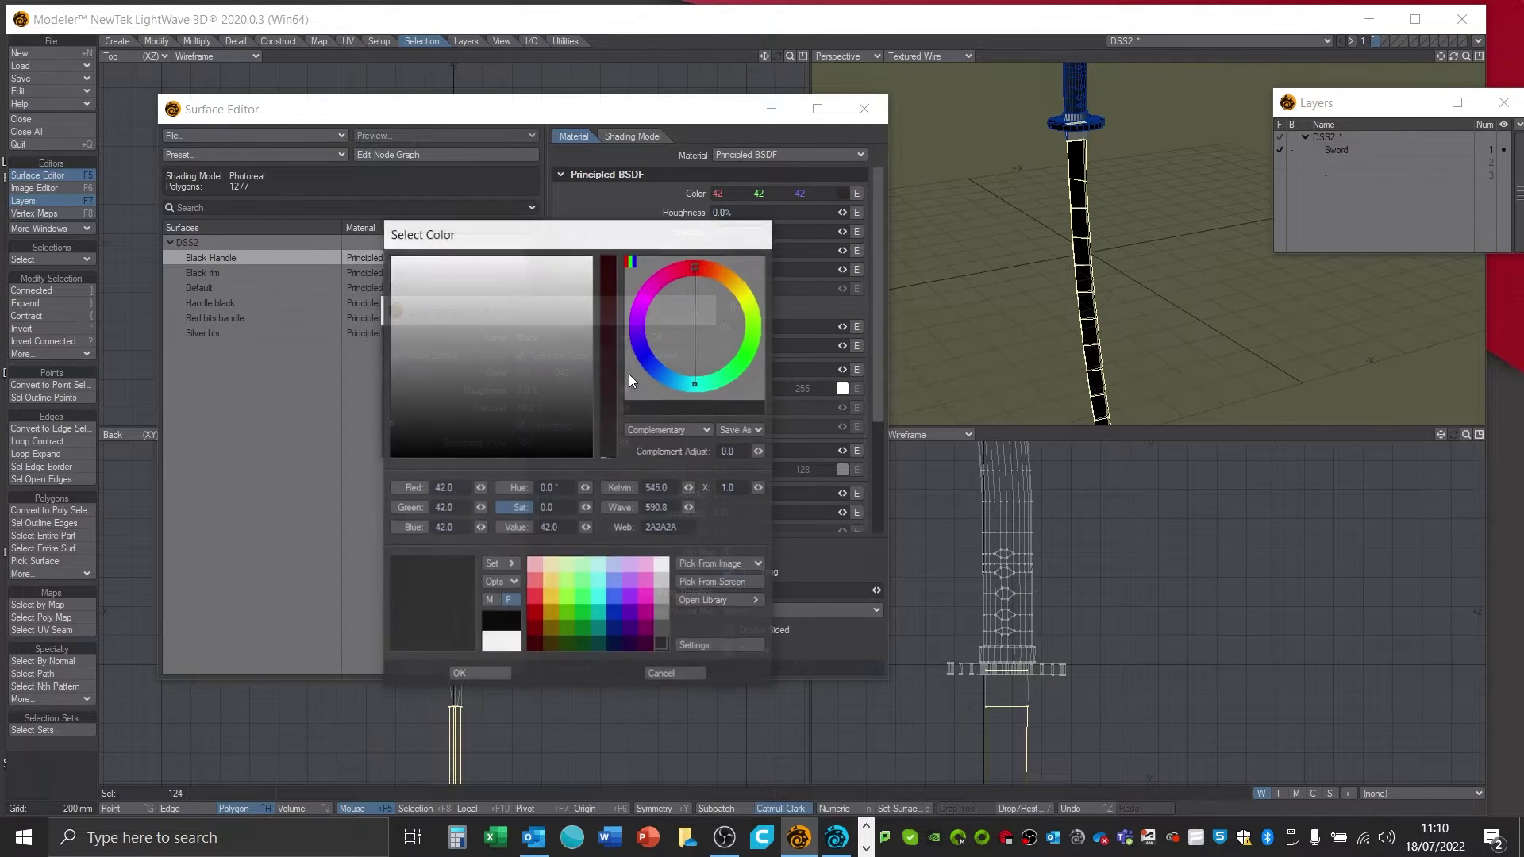
left_click(664, 632)
left_click(661, 602)
left_click(485, 671)
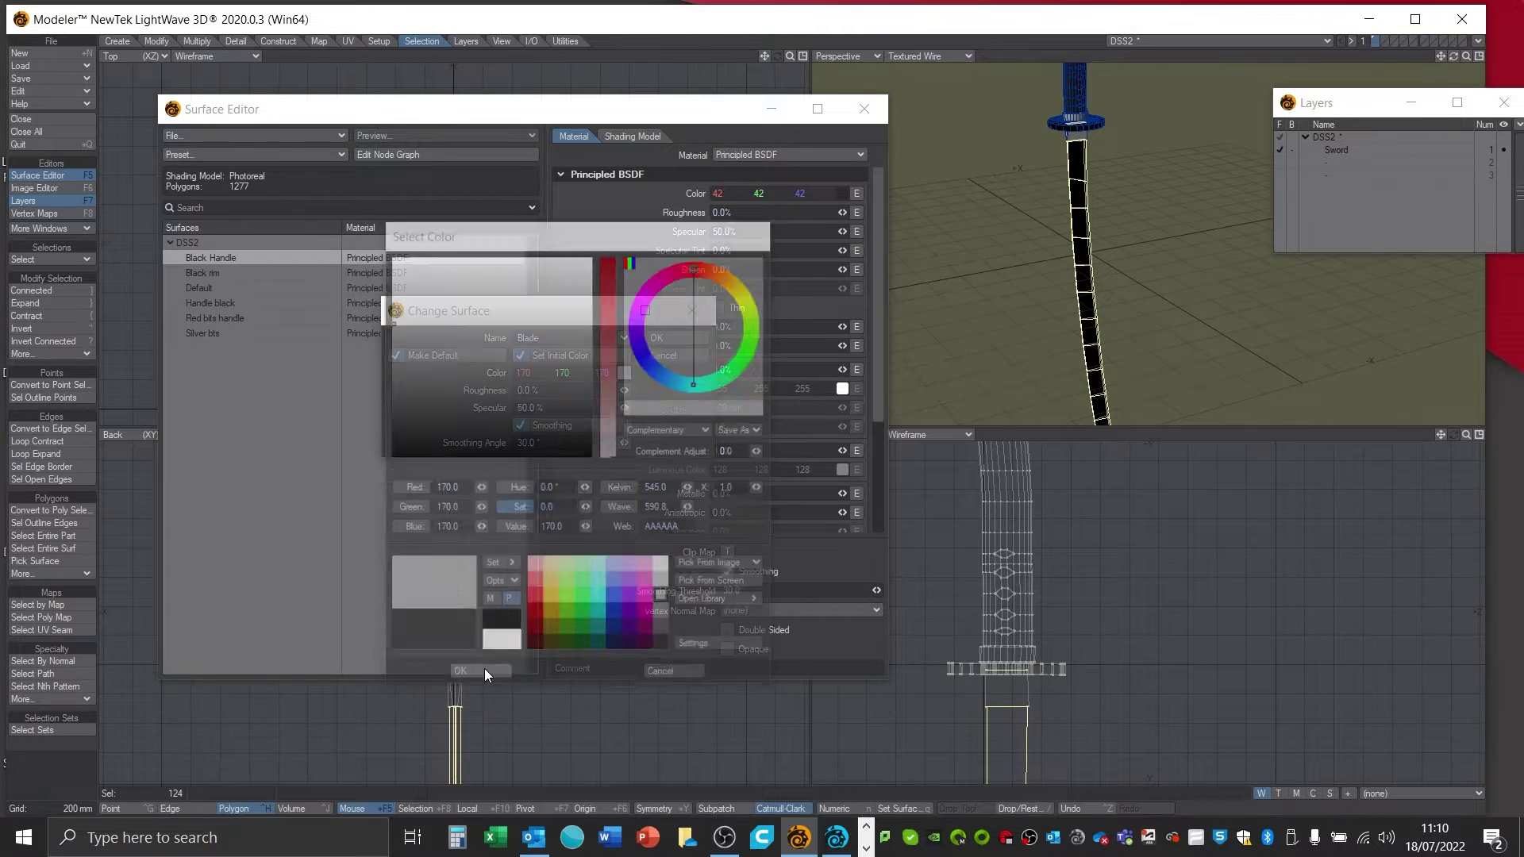
left_click(670, 342)
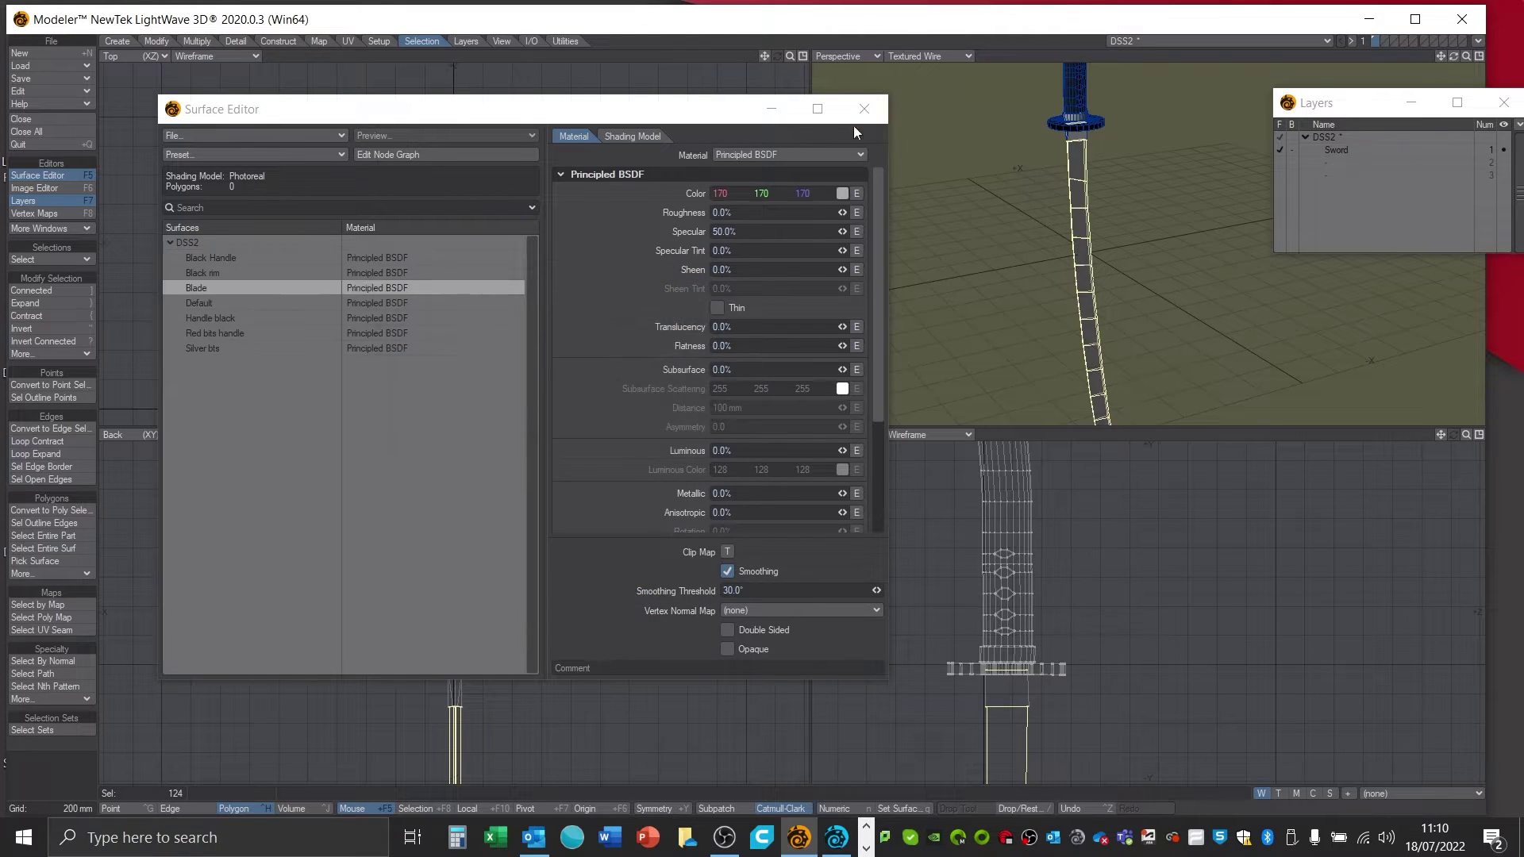
left_click(865, 109)
key("slash")
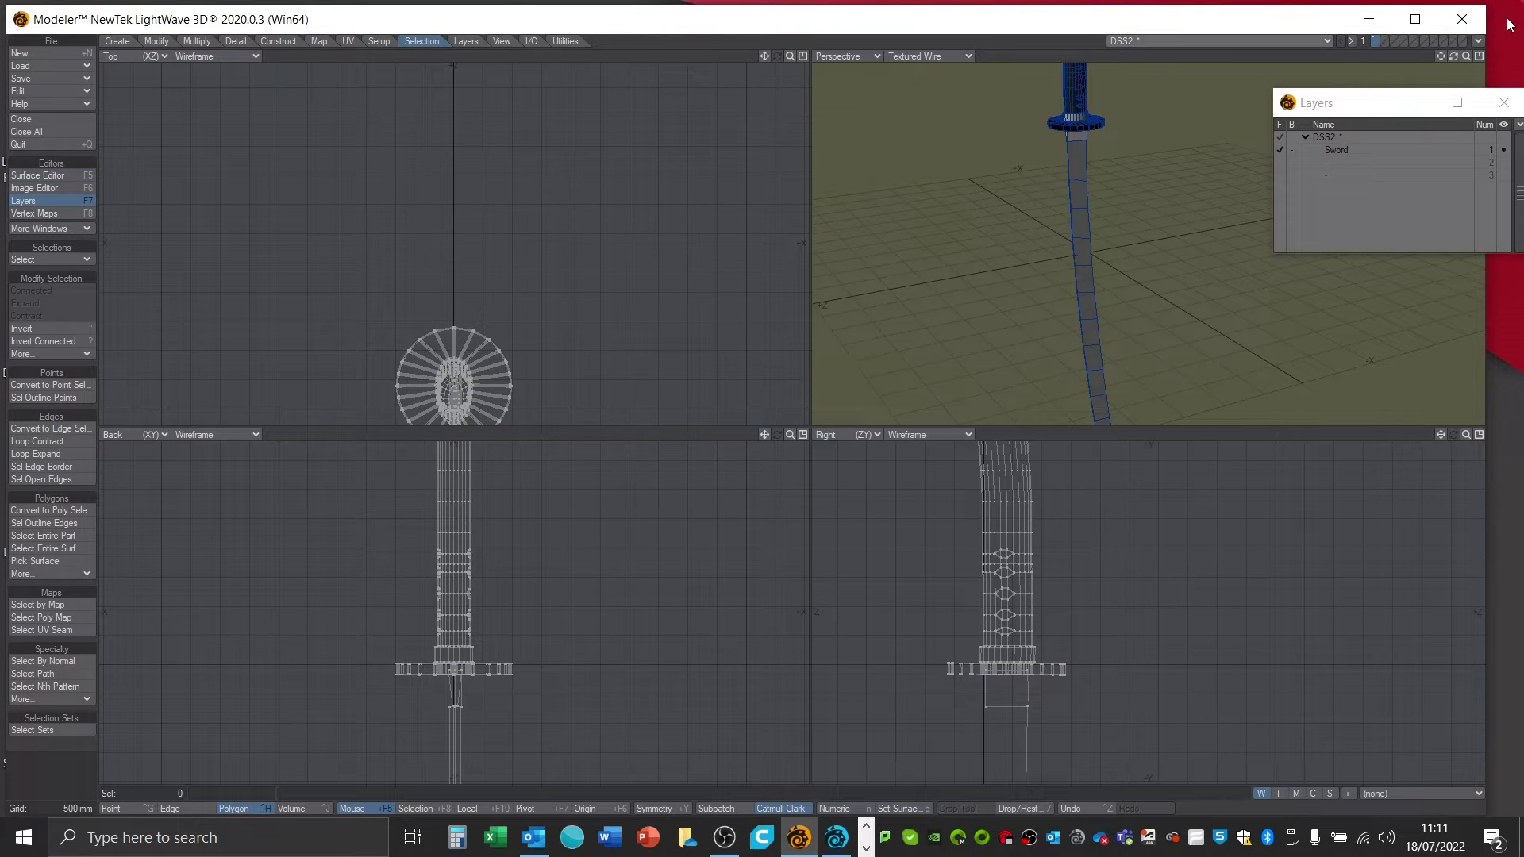
- Shift the three misaligned points on the blade's edge near Y 220 mm by 10 mm along Z in the side view, and clear the selection
left_click_drag(1466, 57, 1429, 330)
left_click_drag(1440, 435, 1441, 158)
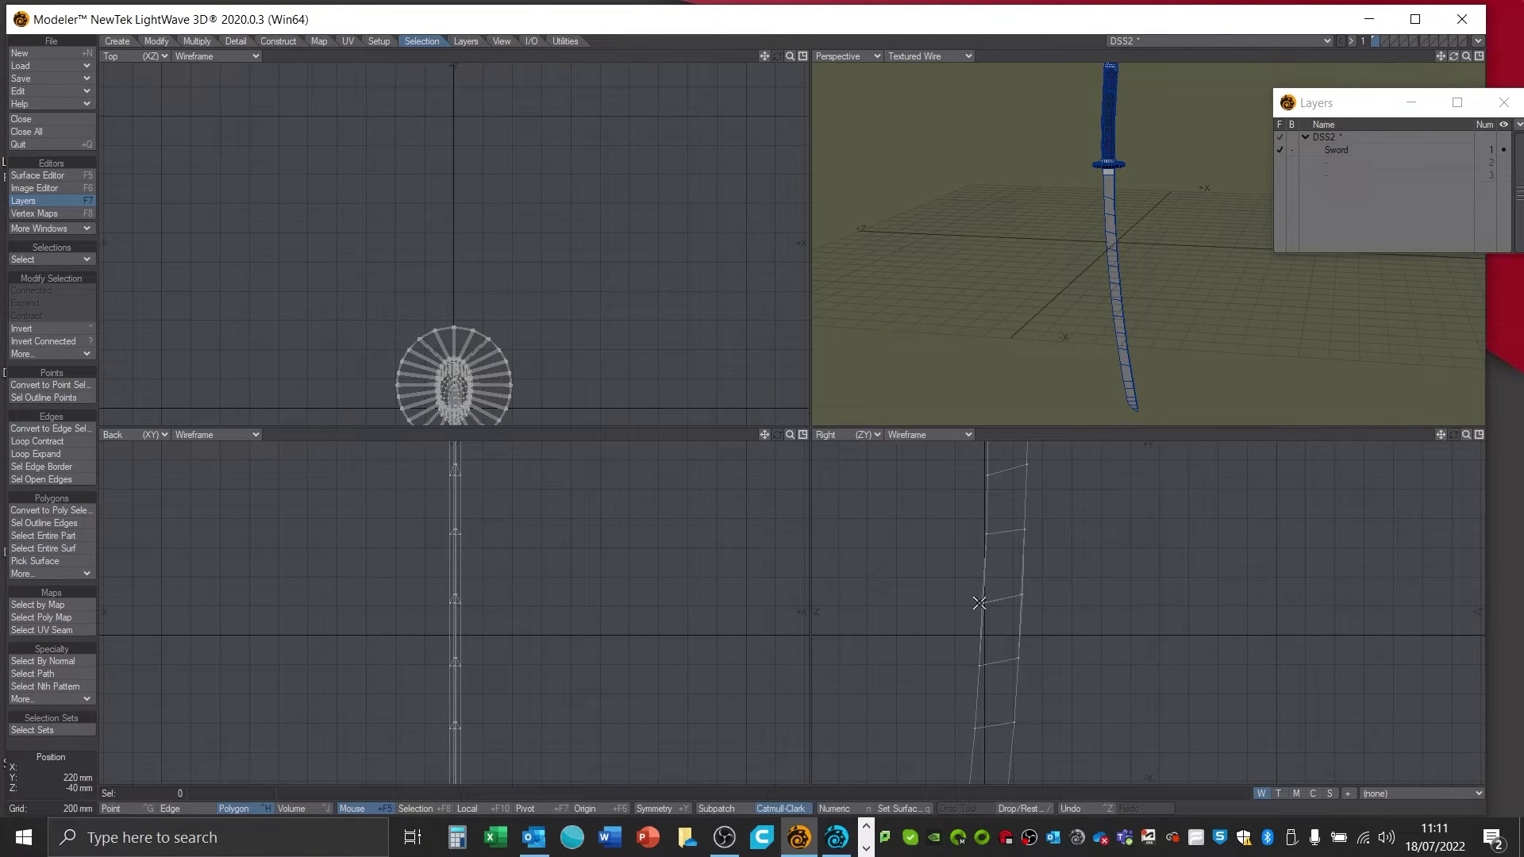
left_click(1479, 435)
left_click_drag(1466, 56, 1466, 115)
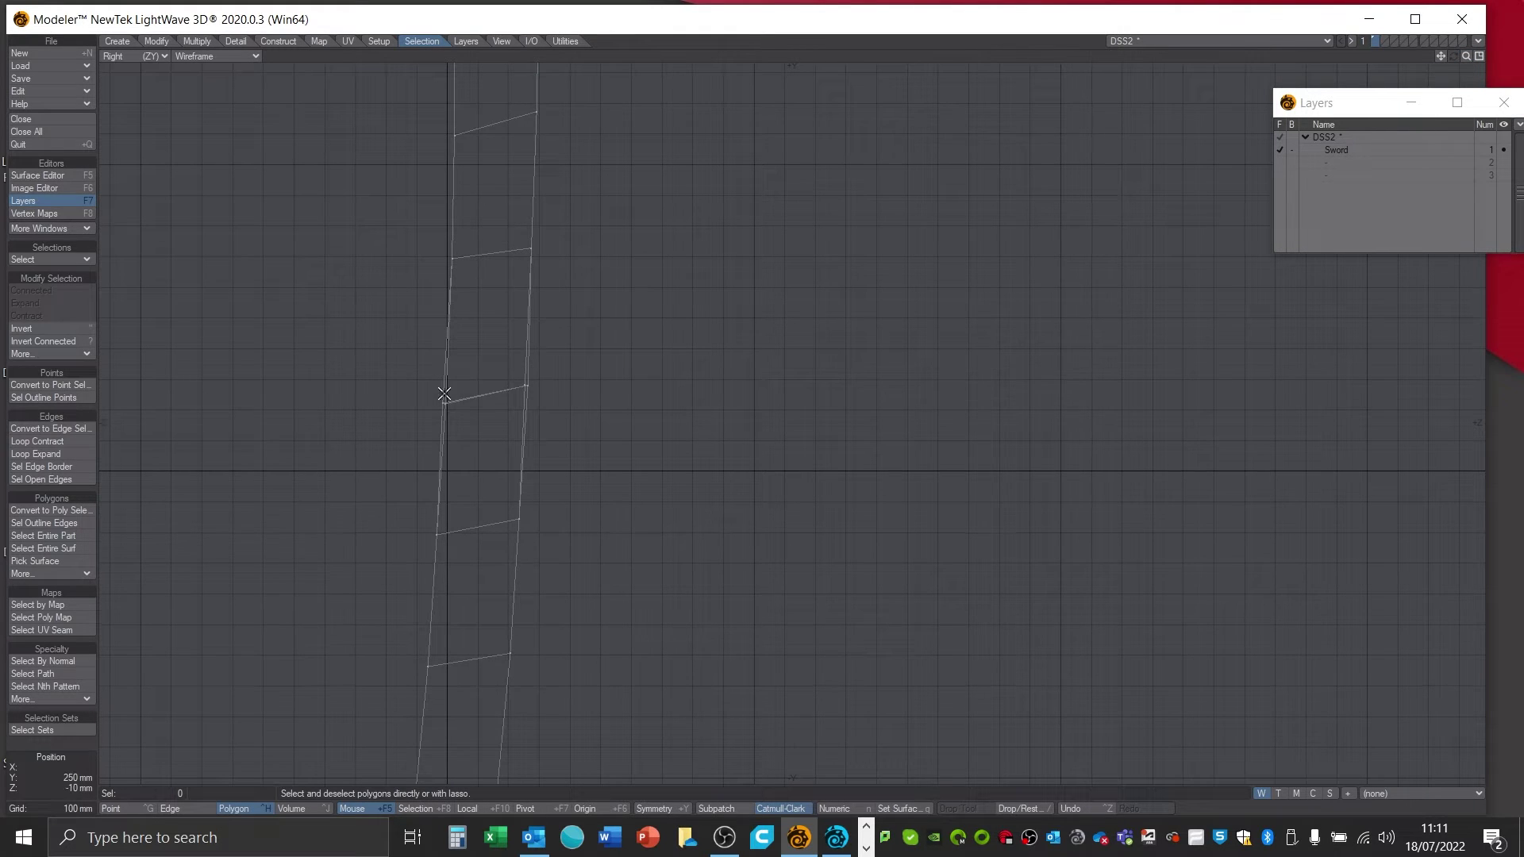
key("ctrl+g")
right_click_drag(446, 397, 444, 403)
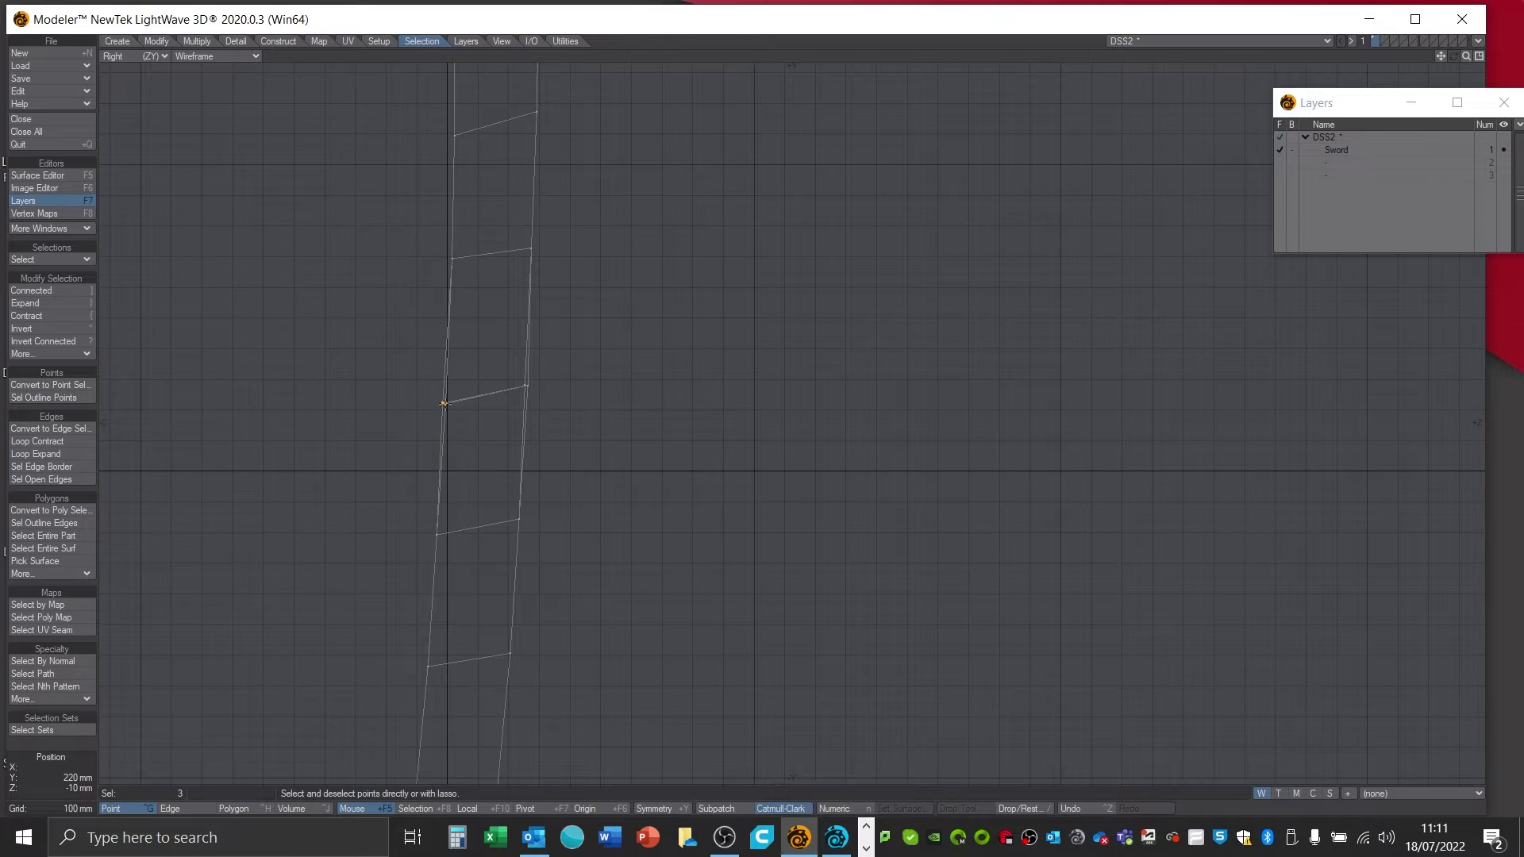
key("t")
left_click_drag(444, 403, 447, 403)
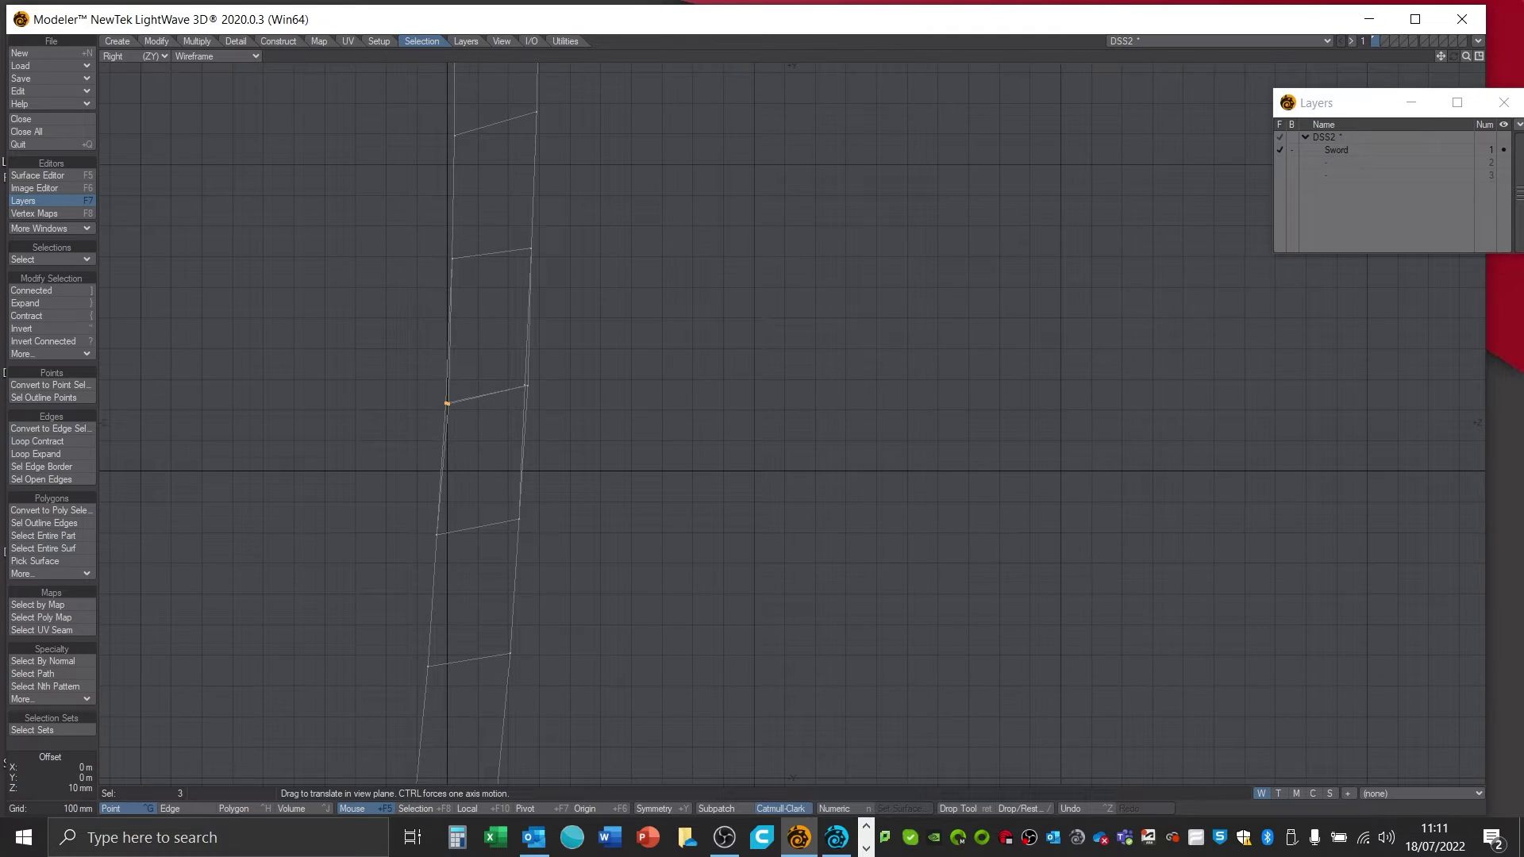
key("Return")
key("slash")
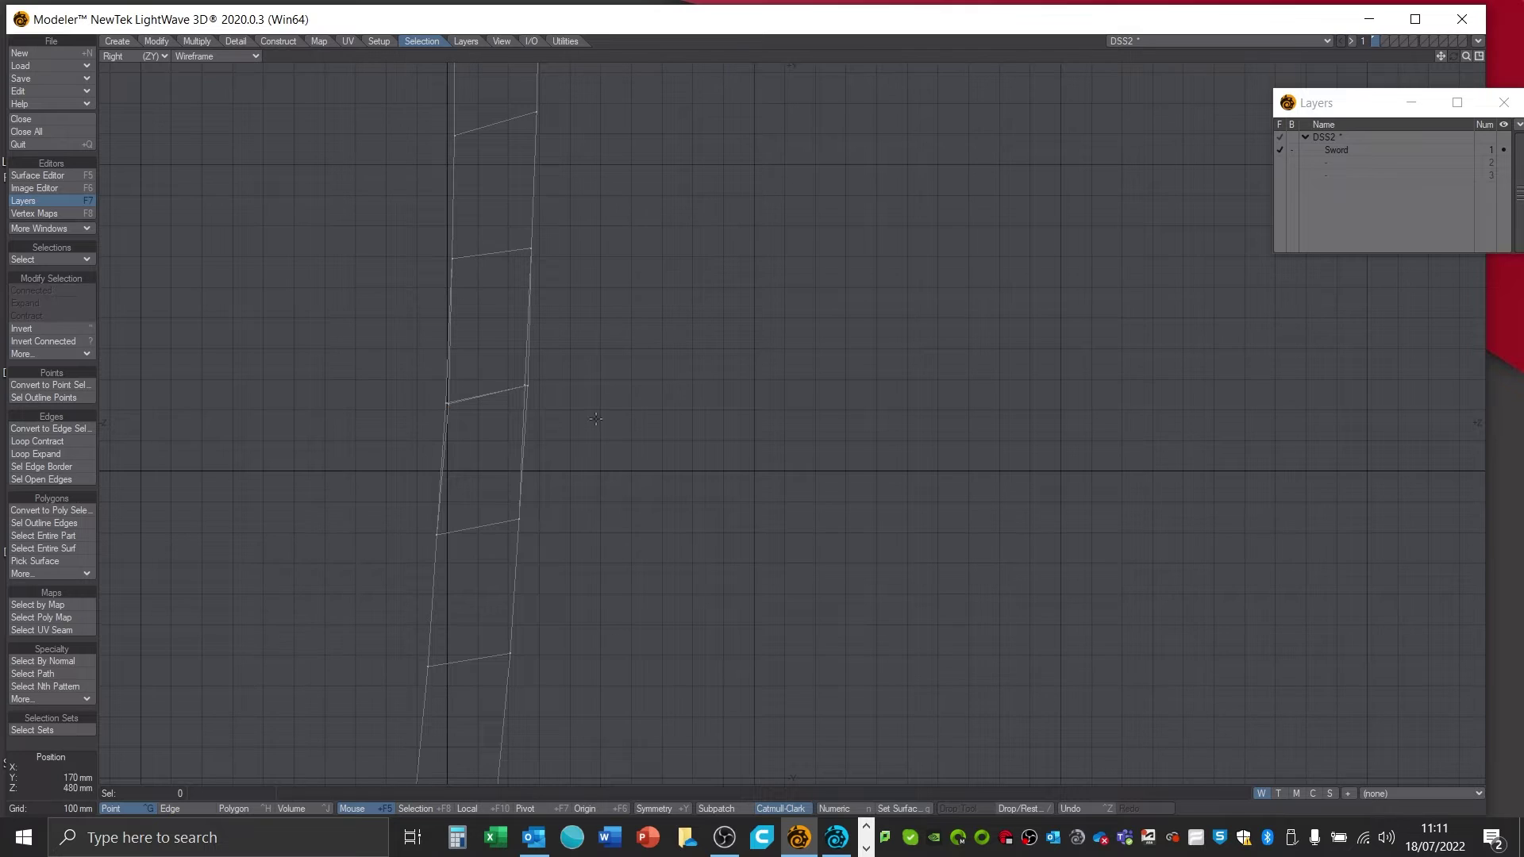
- Refine the blade's tip profile with the Drag tool, moving two points of the curved edge slightly inward and the end point slightly outward
left_click_drag(735, 534, 782, 312, "alt")
left_click_drag(725, 562, 725, 447, "alt")
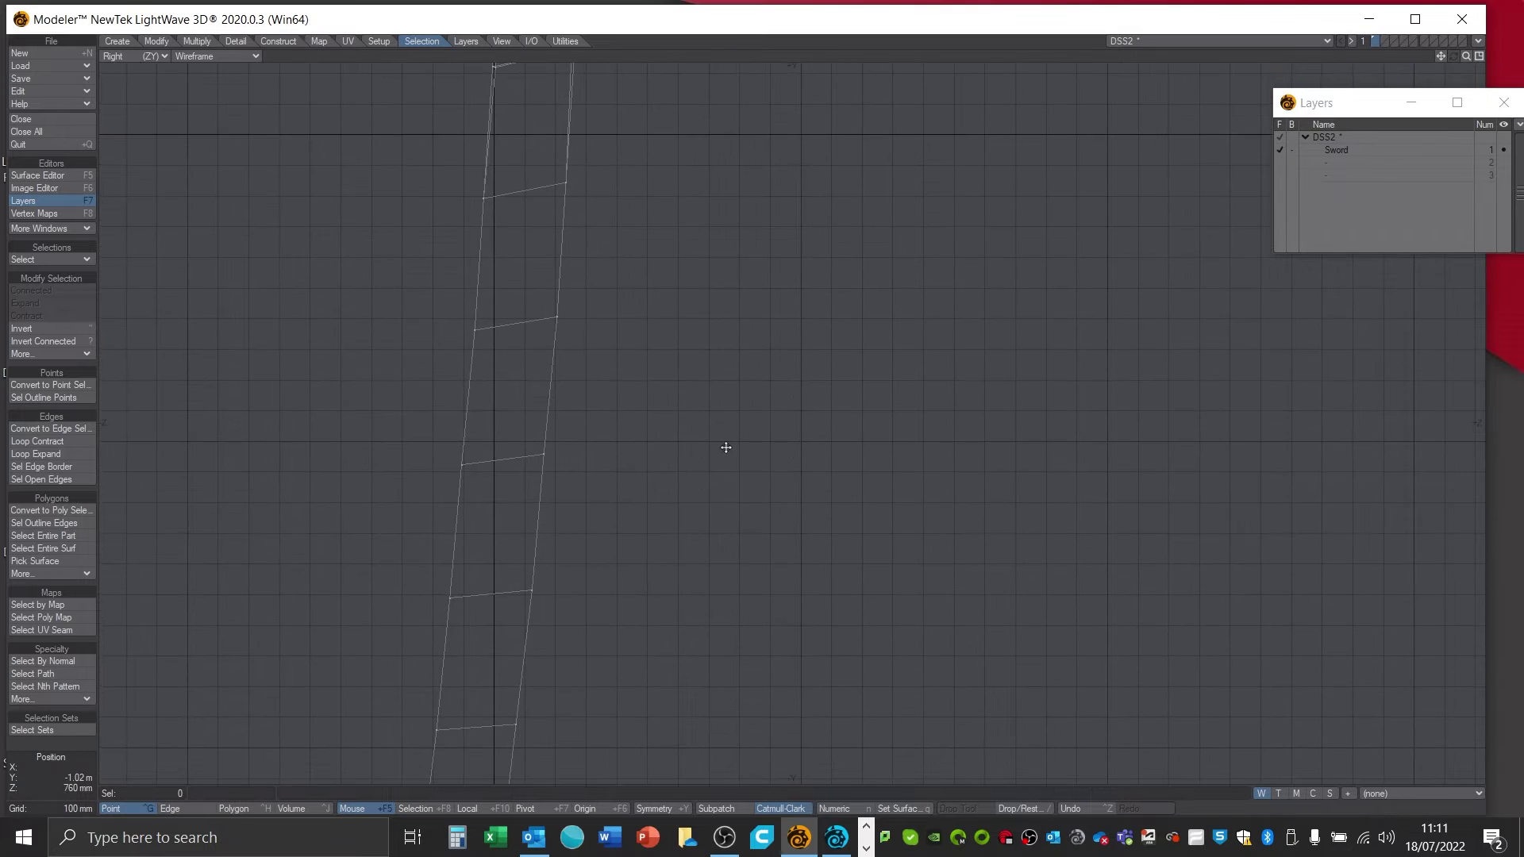
left_click_drag(745, 511, 757, 256, "alt")
left_click_drag(715, 596, 761, 337, "alt")
left_click_drag(718, 558, 784, 342, "alt")
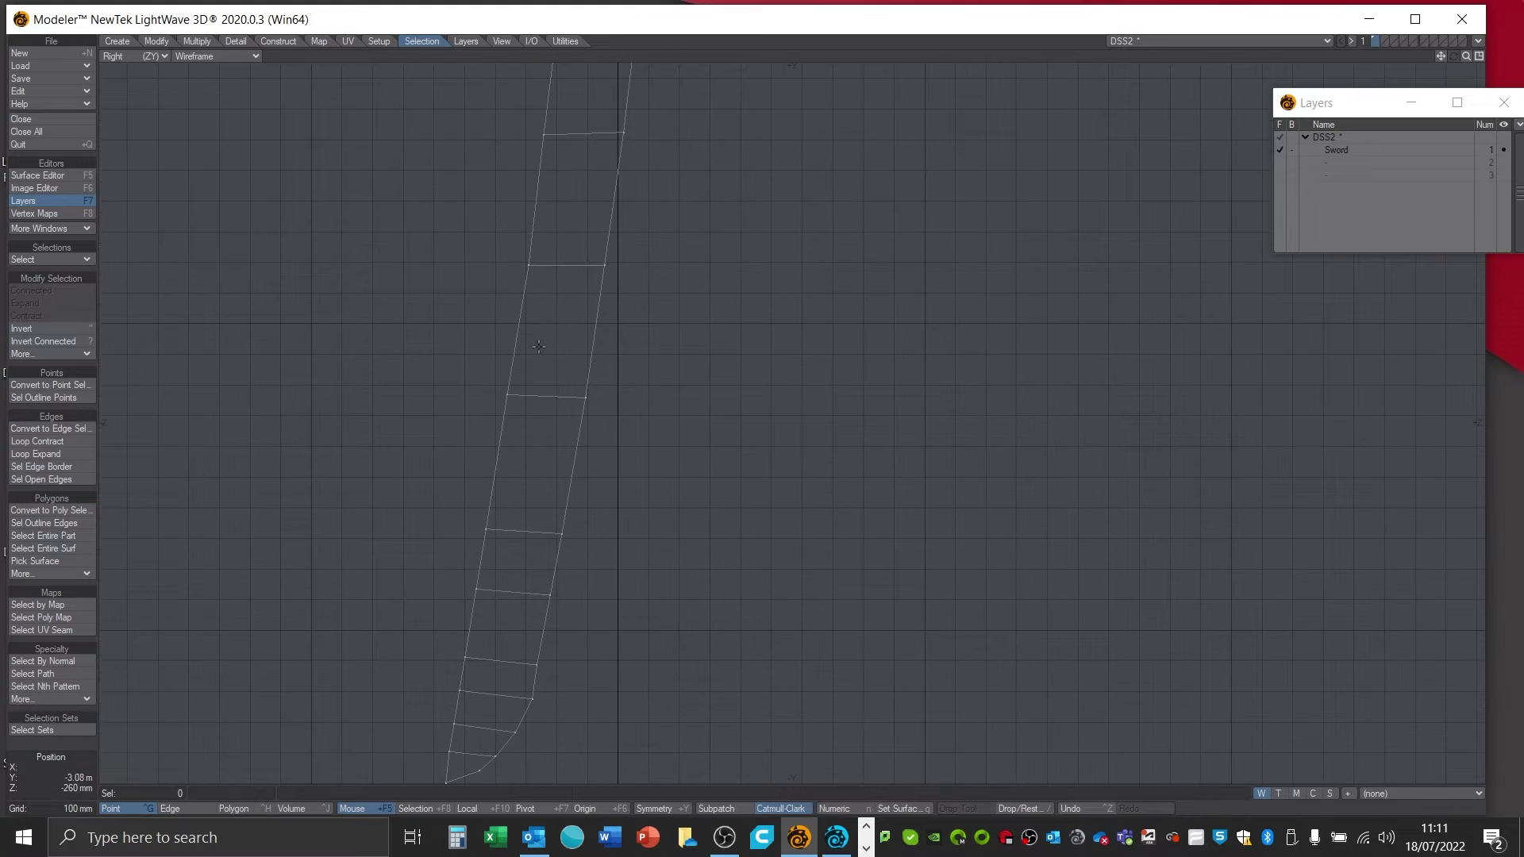
left_click_drag(664, 635, 717, 452, "alt")
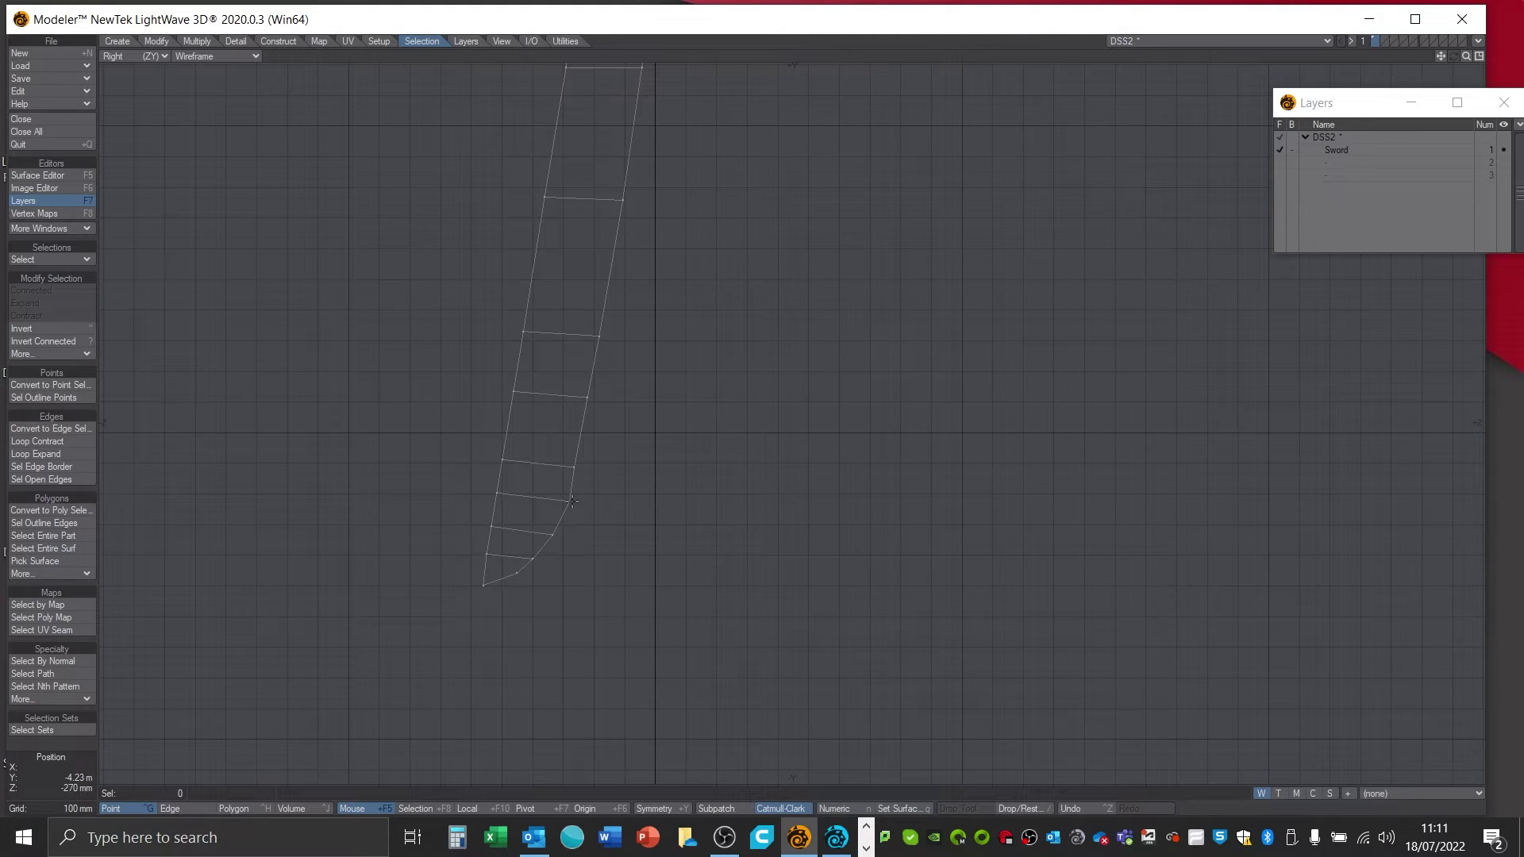
scroll(611, 546, "up", 4)
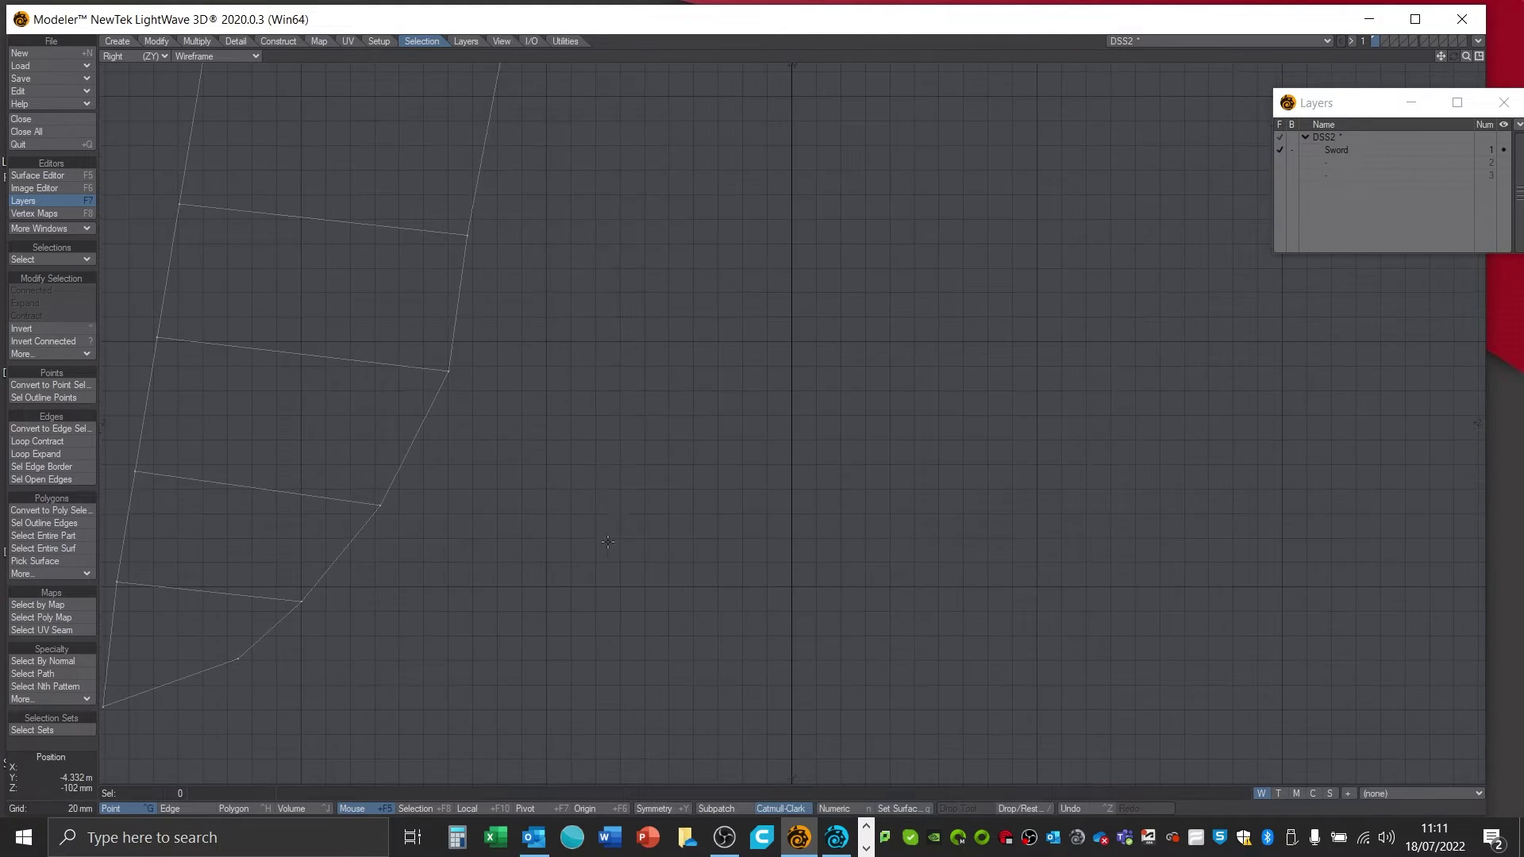
left_click_drag(666, 506, 727, 292, "alt")
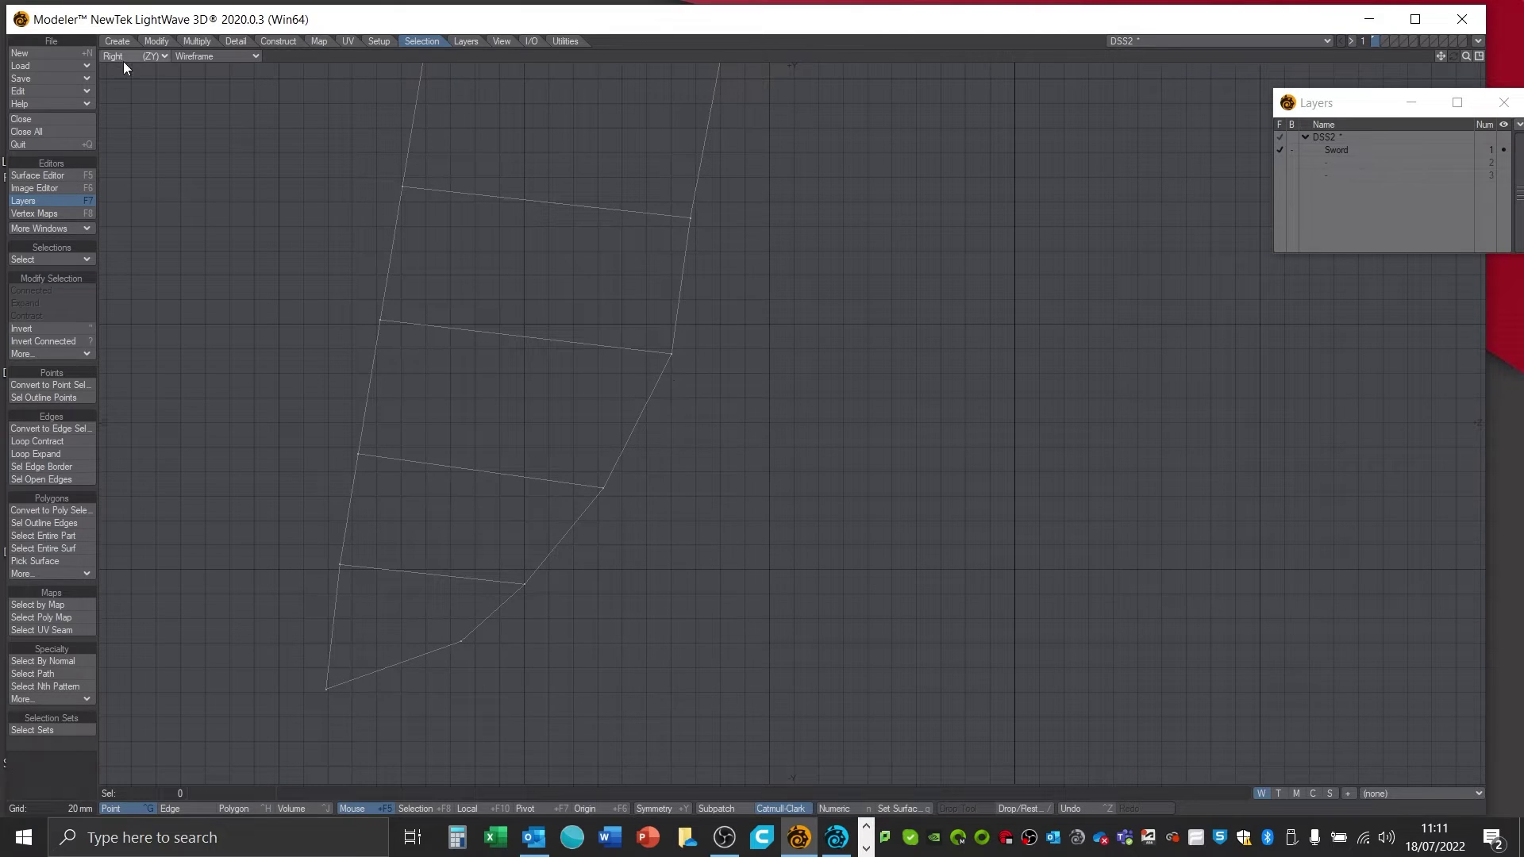
left_click(161, 42)
left_click(65, 303)
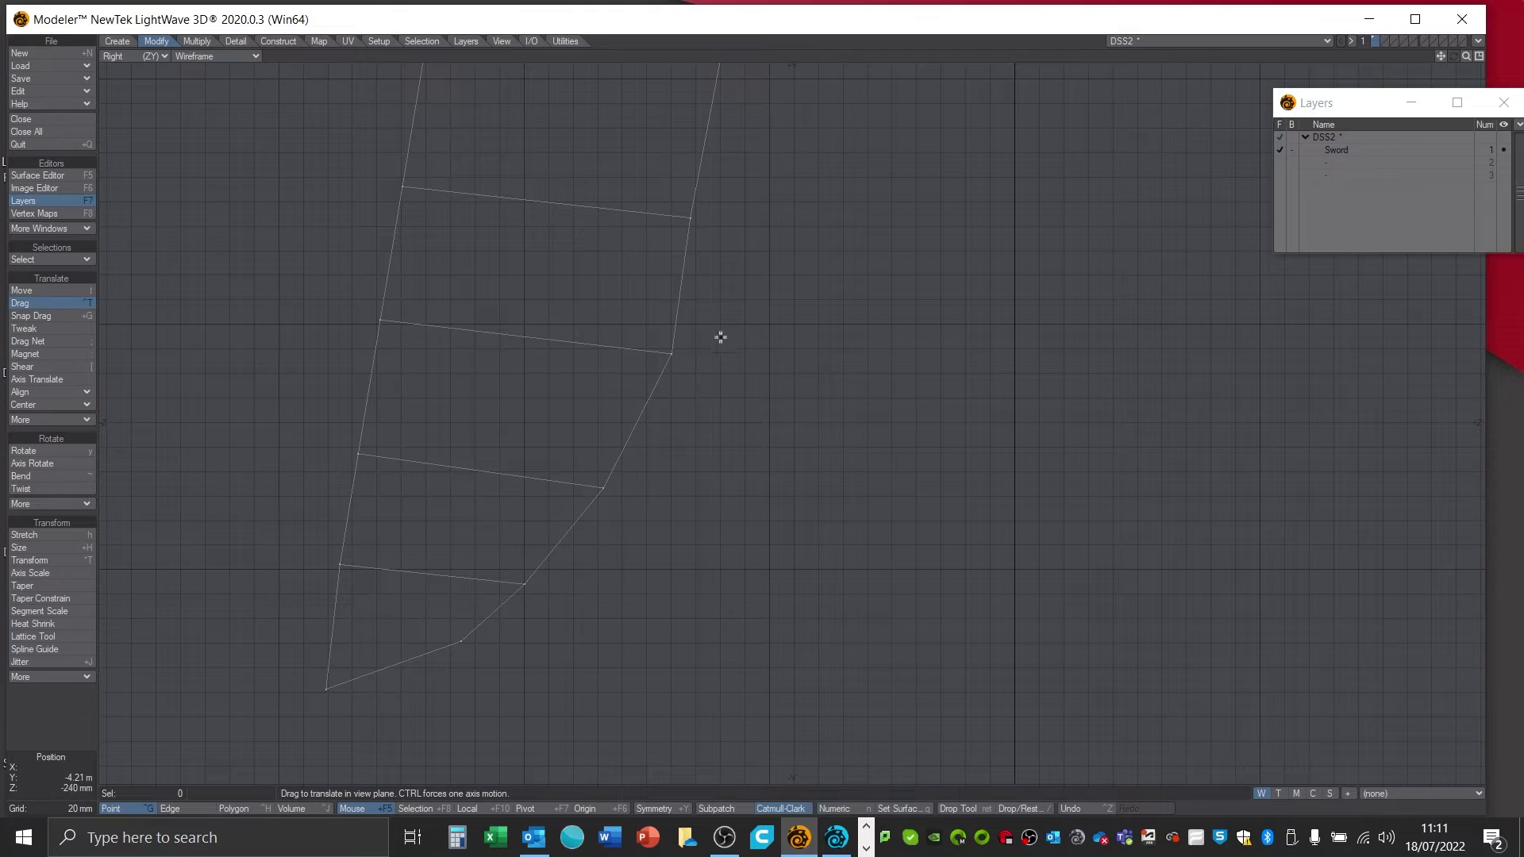
left_click_drag(672, 351, 665, 351)
left_click_drag(601, 488, 596, 488)
left_click_drag(664, 352, 657, 351)
left_click_drag(324, 693, 318, 689)
key("Return")
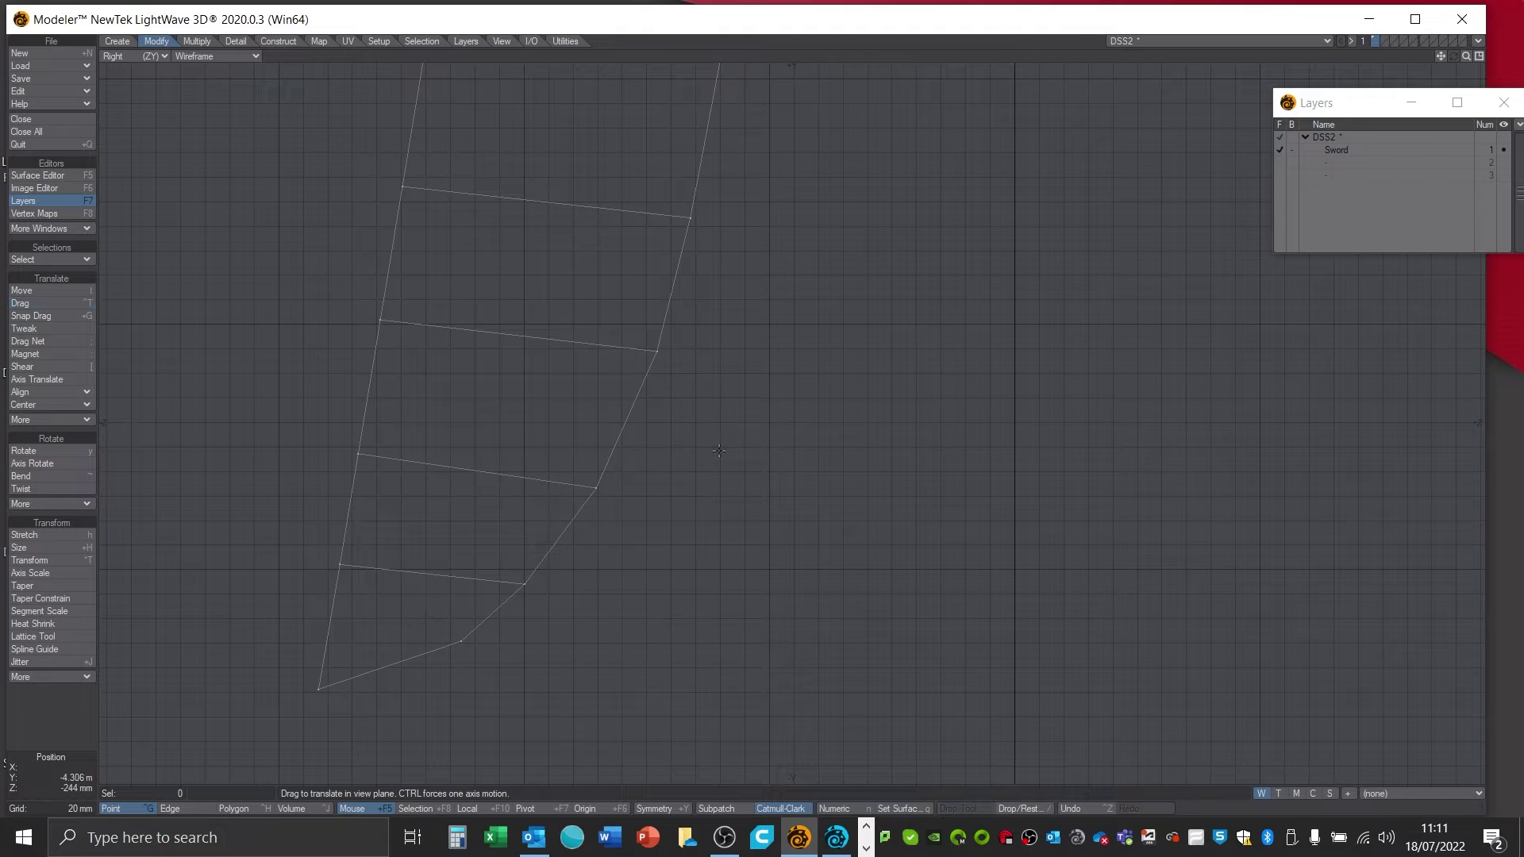
- Make the empty second layer the foreground layer and show the Sword layer in the background, with the whole sword fitted in all views
mouse_move(1467, 61)
left_mouse_down()
mouse_move(1406, 108)
mouse_move(1464, 55)
left_mouse_up()
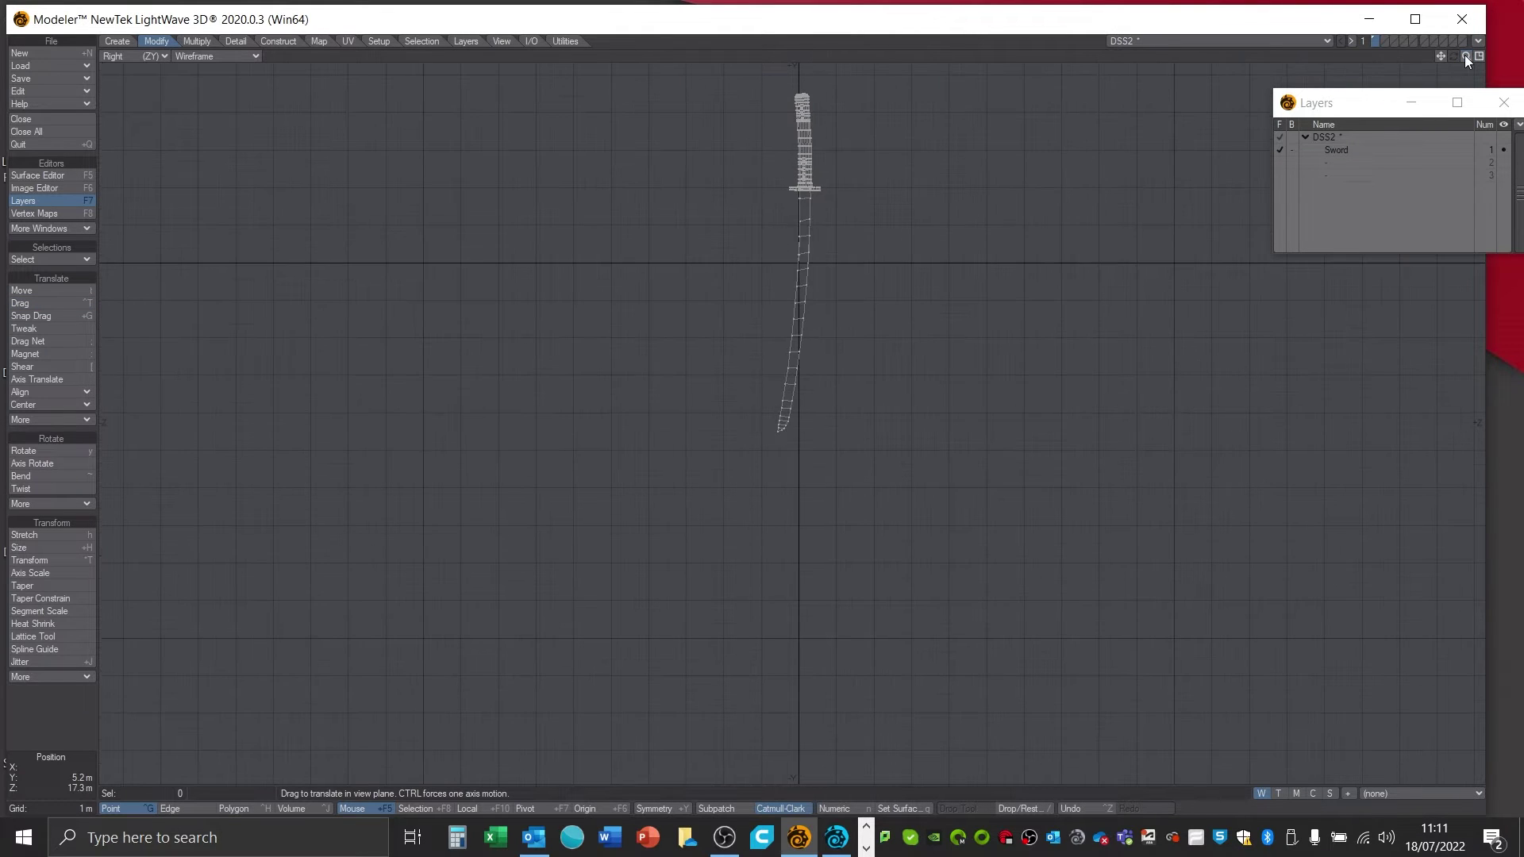
key("a")
left_click(1478, 56)
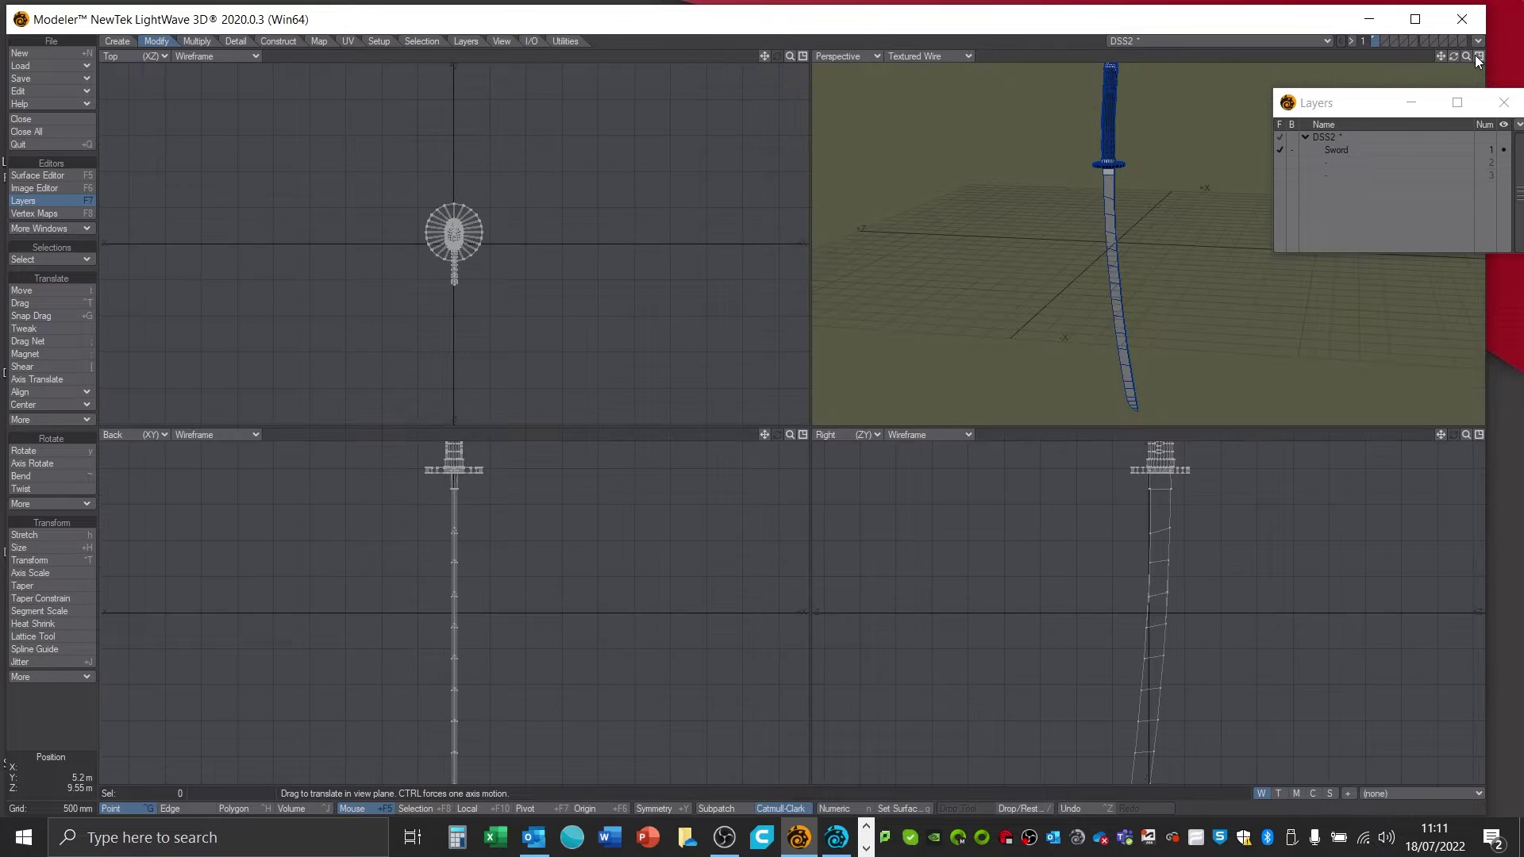
left_click_drag(1450, 54, 1436, 61)
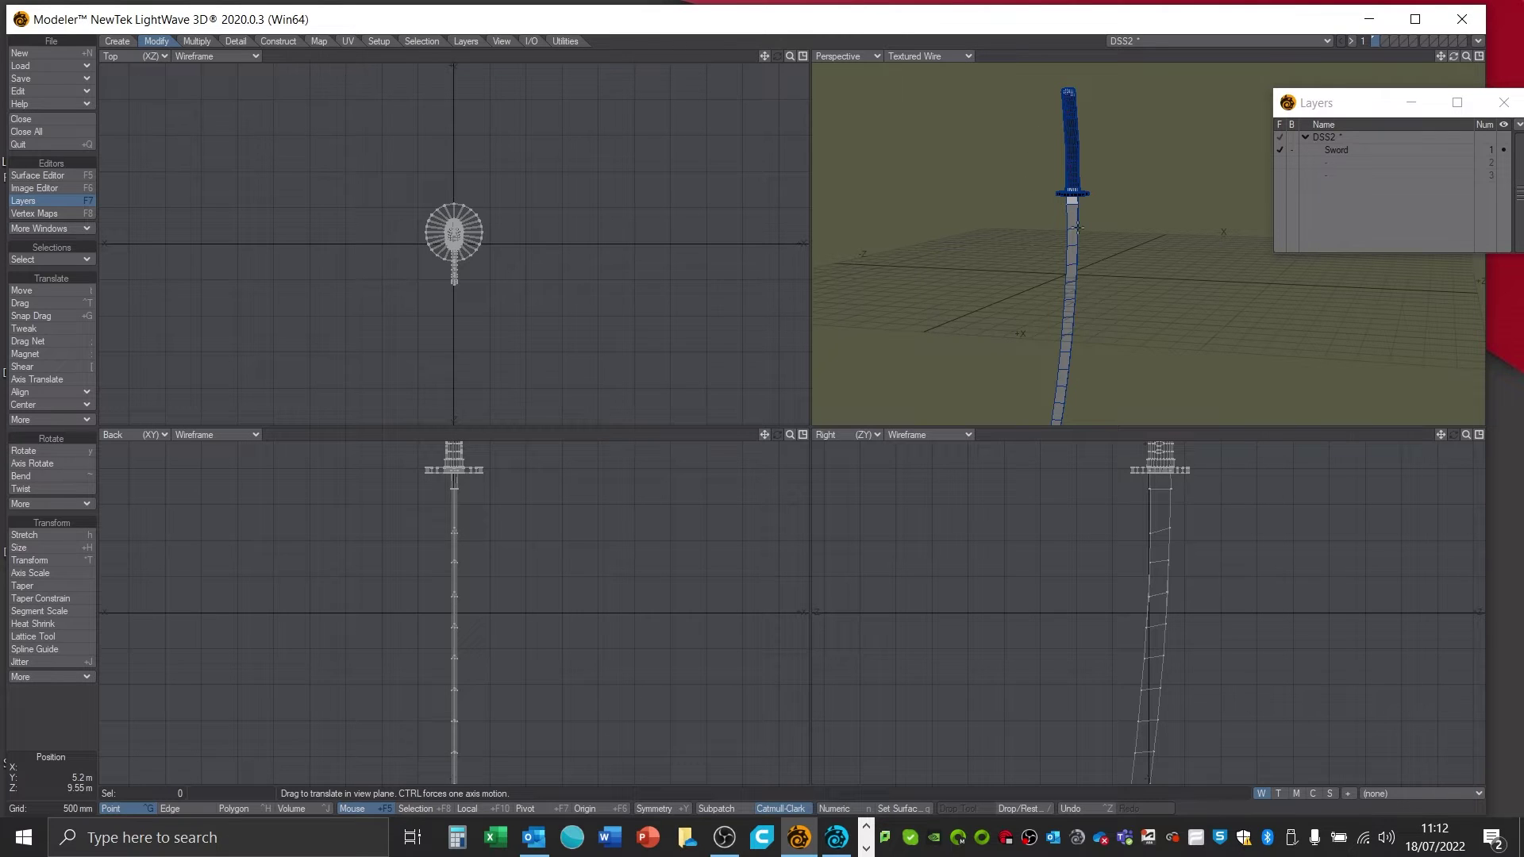
left_click(1332, 160)
left_click(1293, 150)
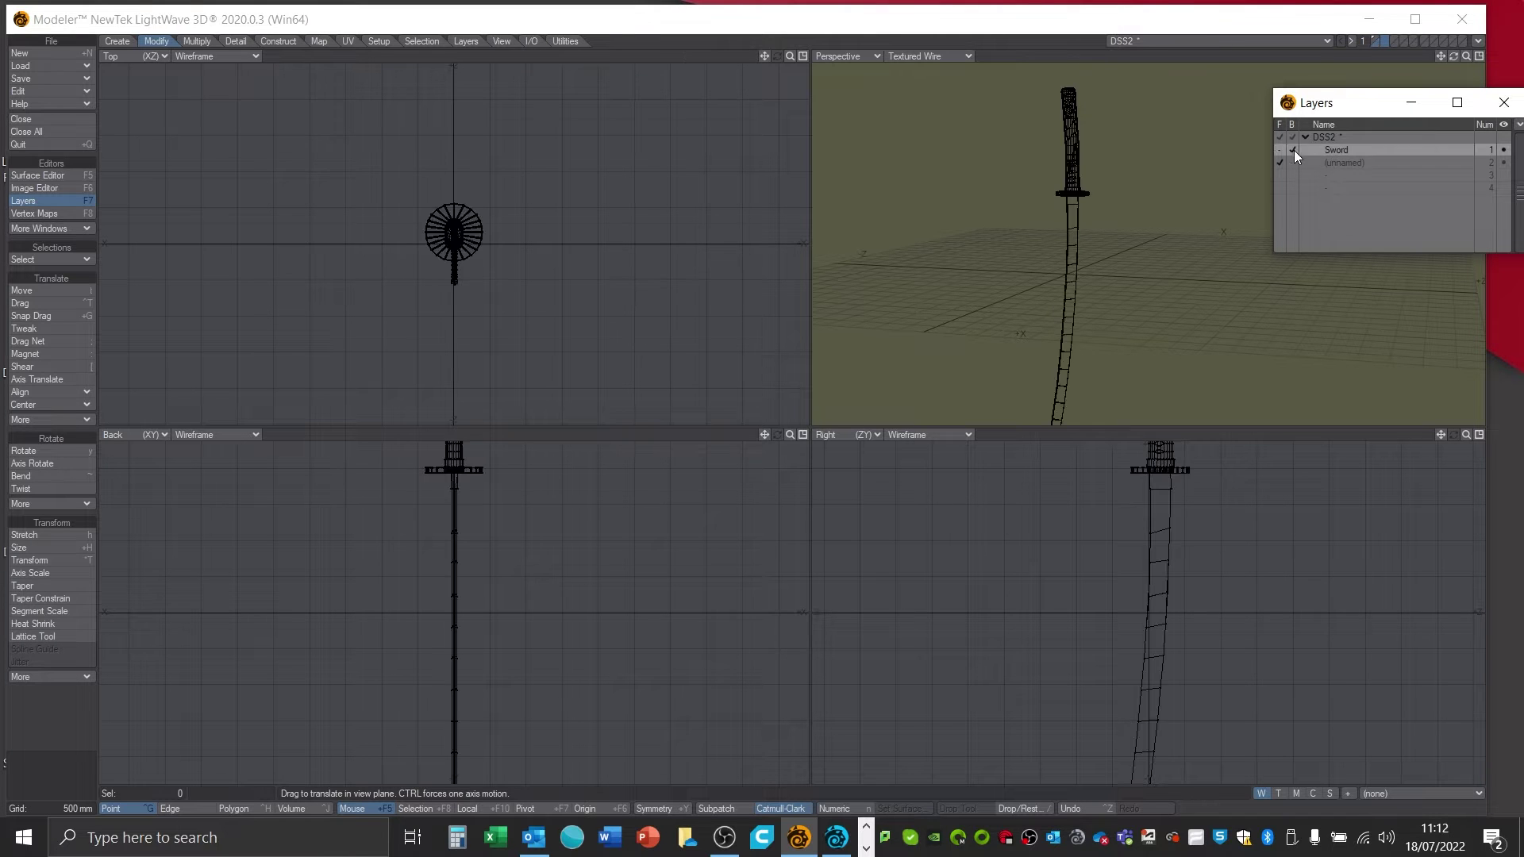
key("a")
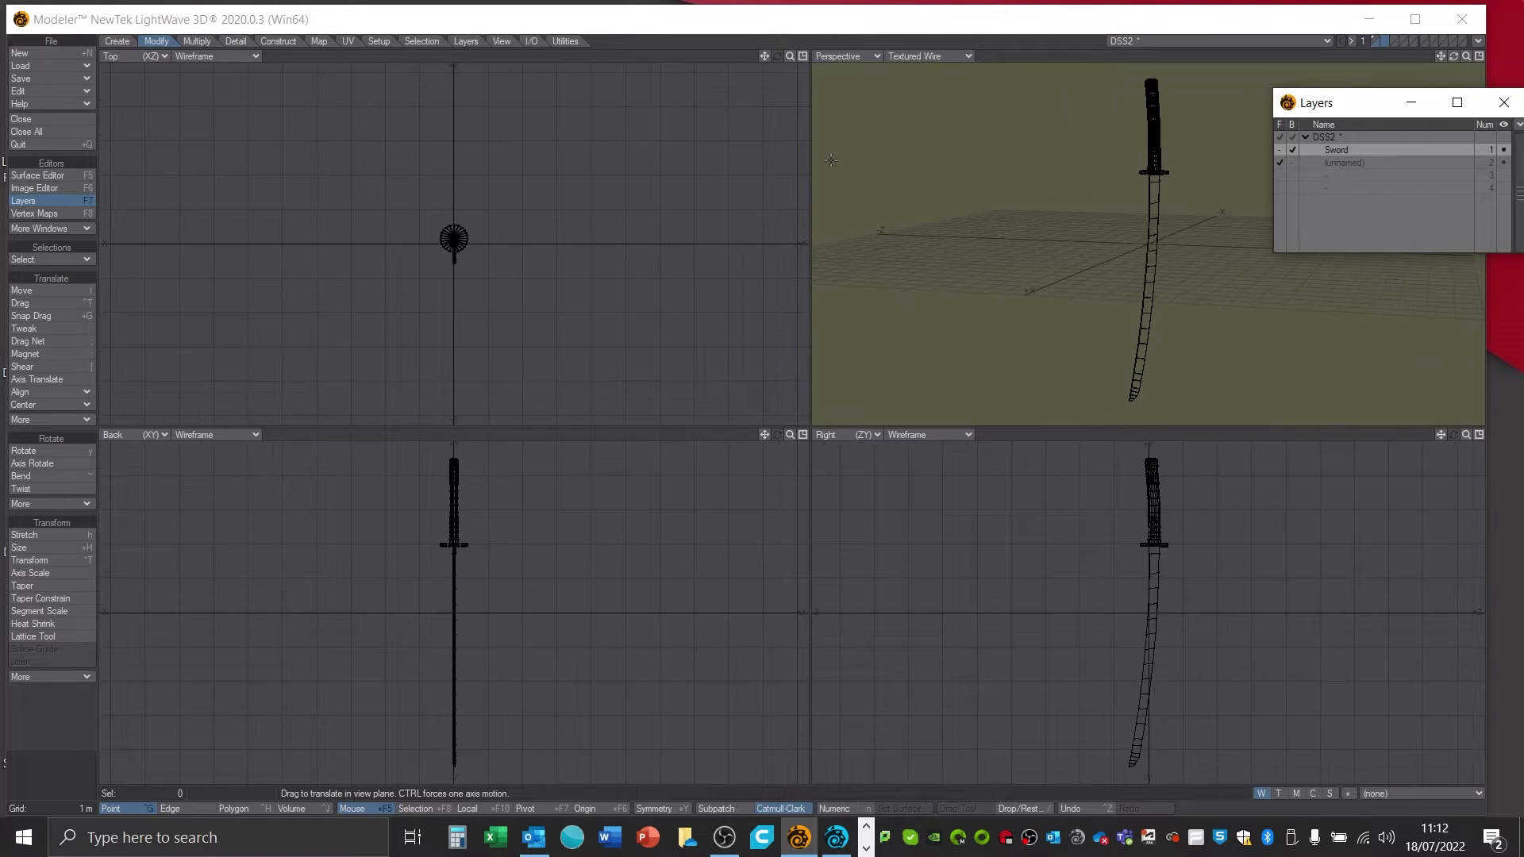
- Create a flat rectangular box on the XZ plane extending well beyond the sword on all sides, and name its layer Back
left_click(126, 42)
left_click(51, 291)
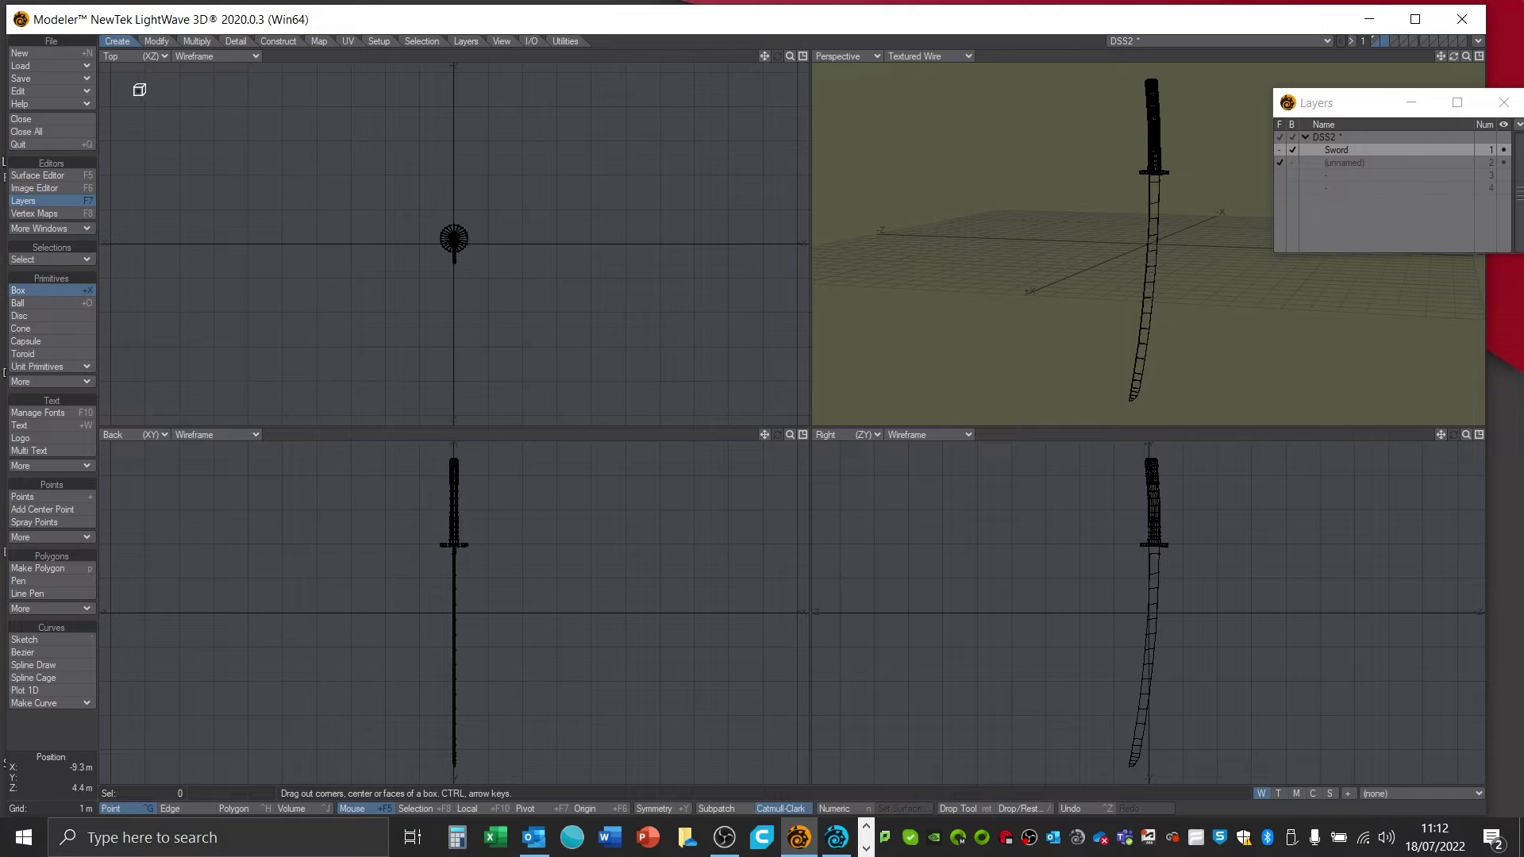
left_click_drag(136, 93, 769, 394)
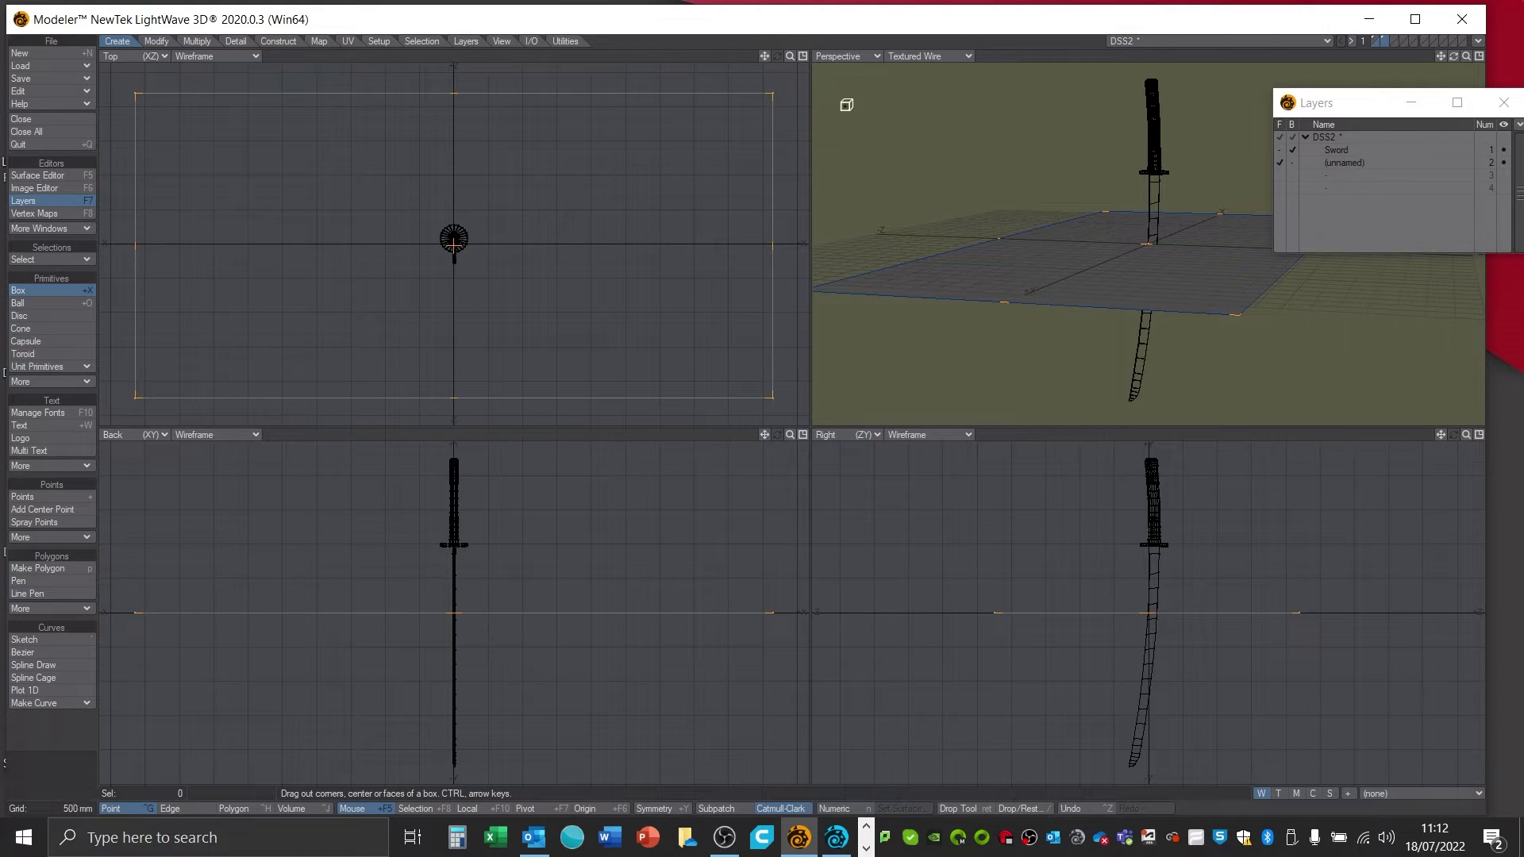
scroll(453, 240, "down", 3)
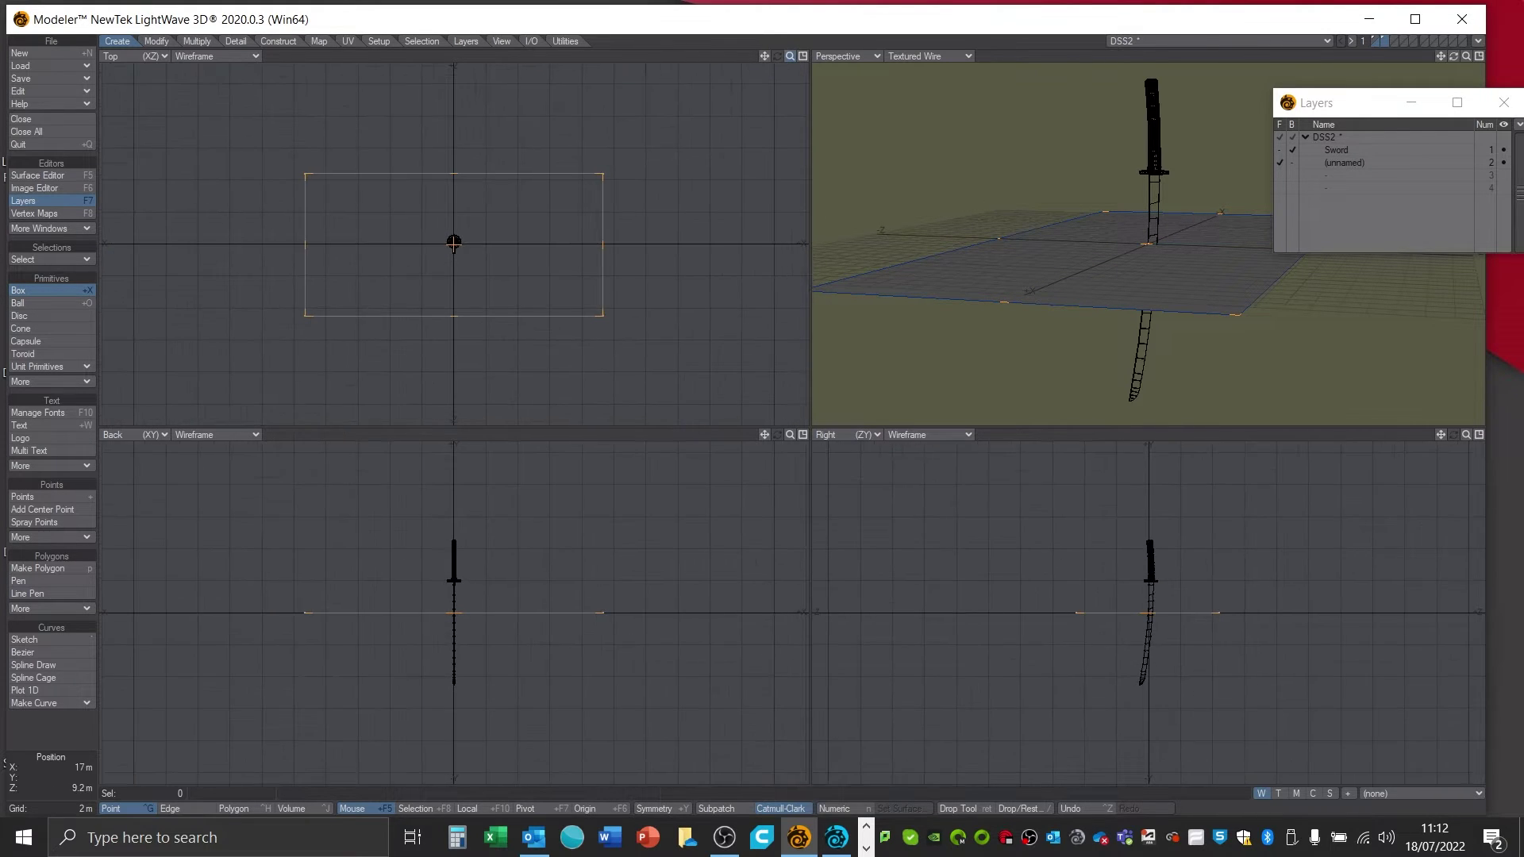
key("Return")
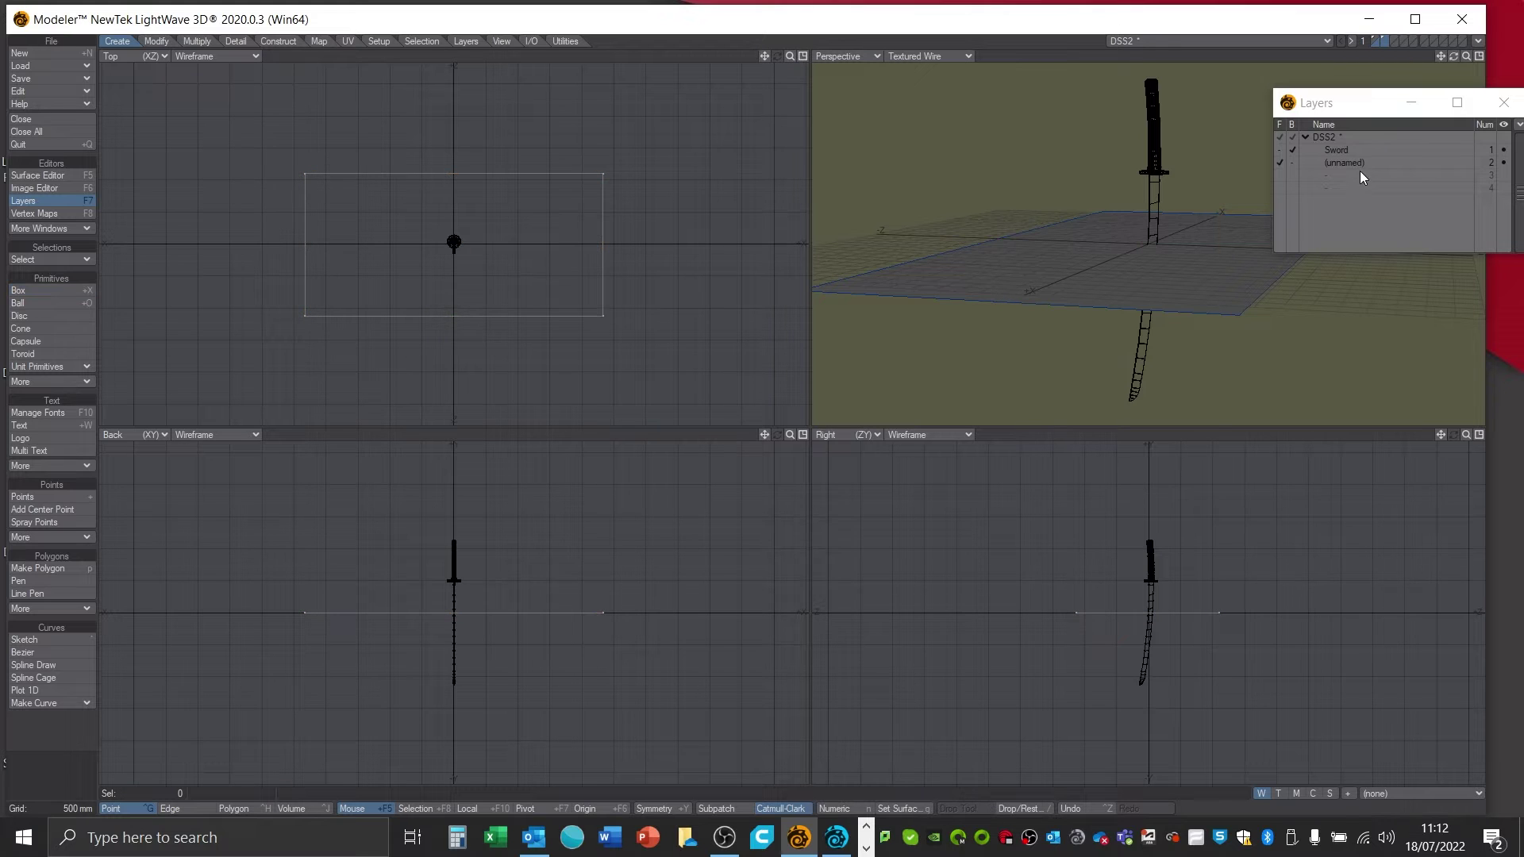
double_click(1351, 162)
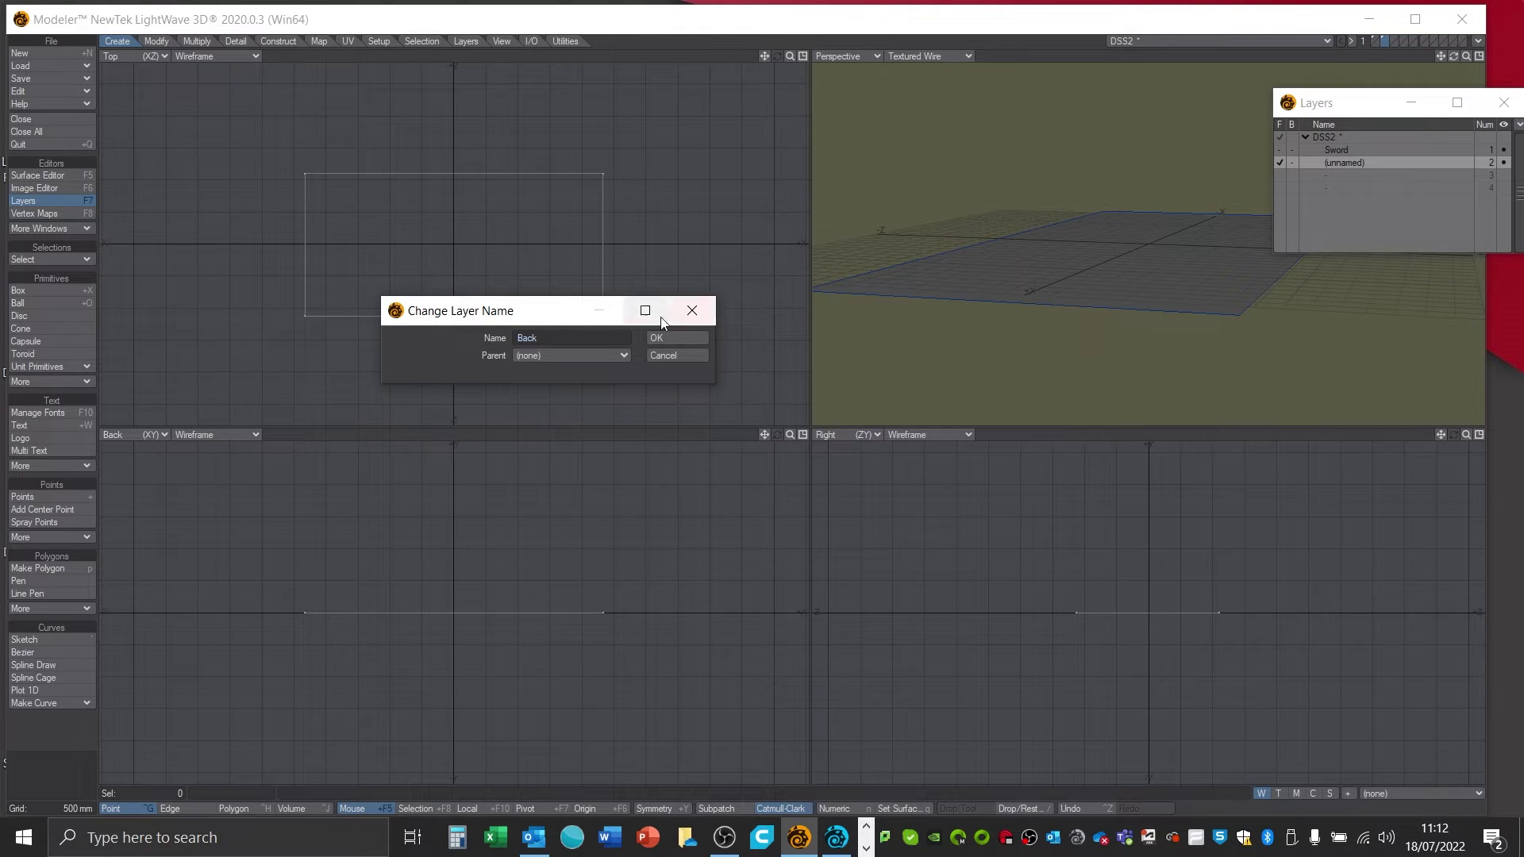
left_click(688, 338)
- Assign the flat plane a new smoothed surface named Ground with colour 170, 170, 170, and save the object
type("q")
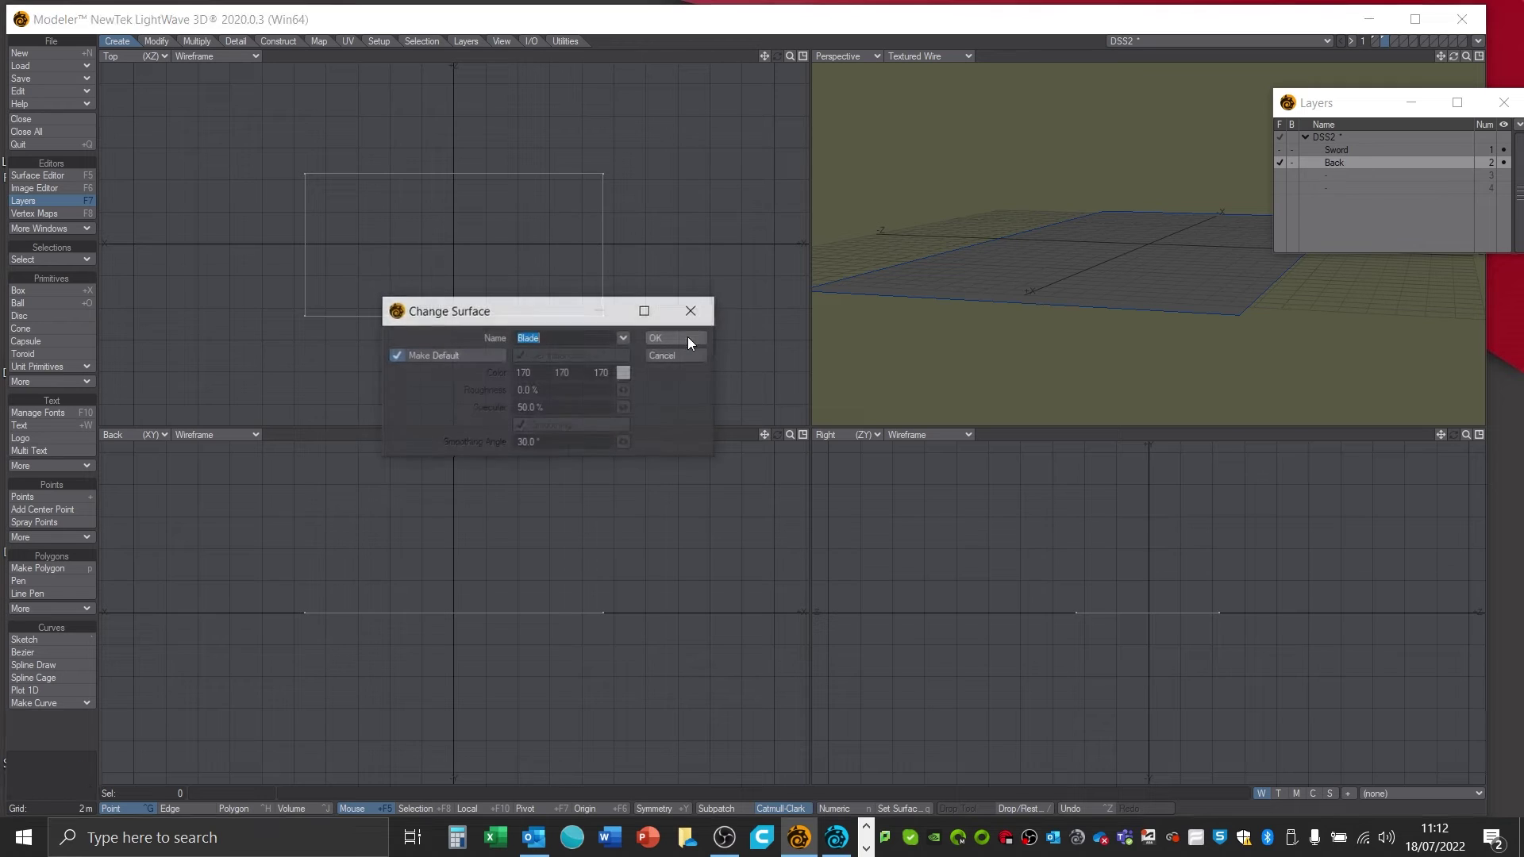
type("Ground")
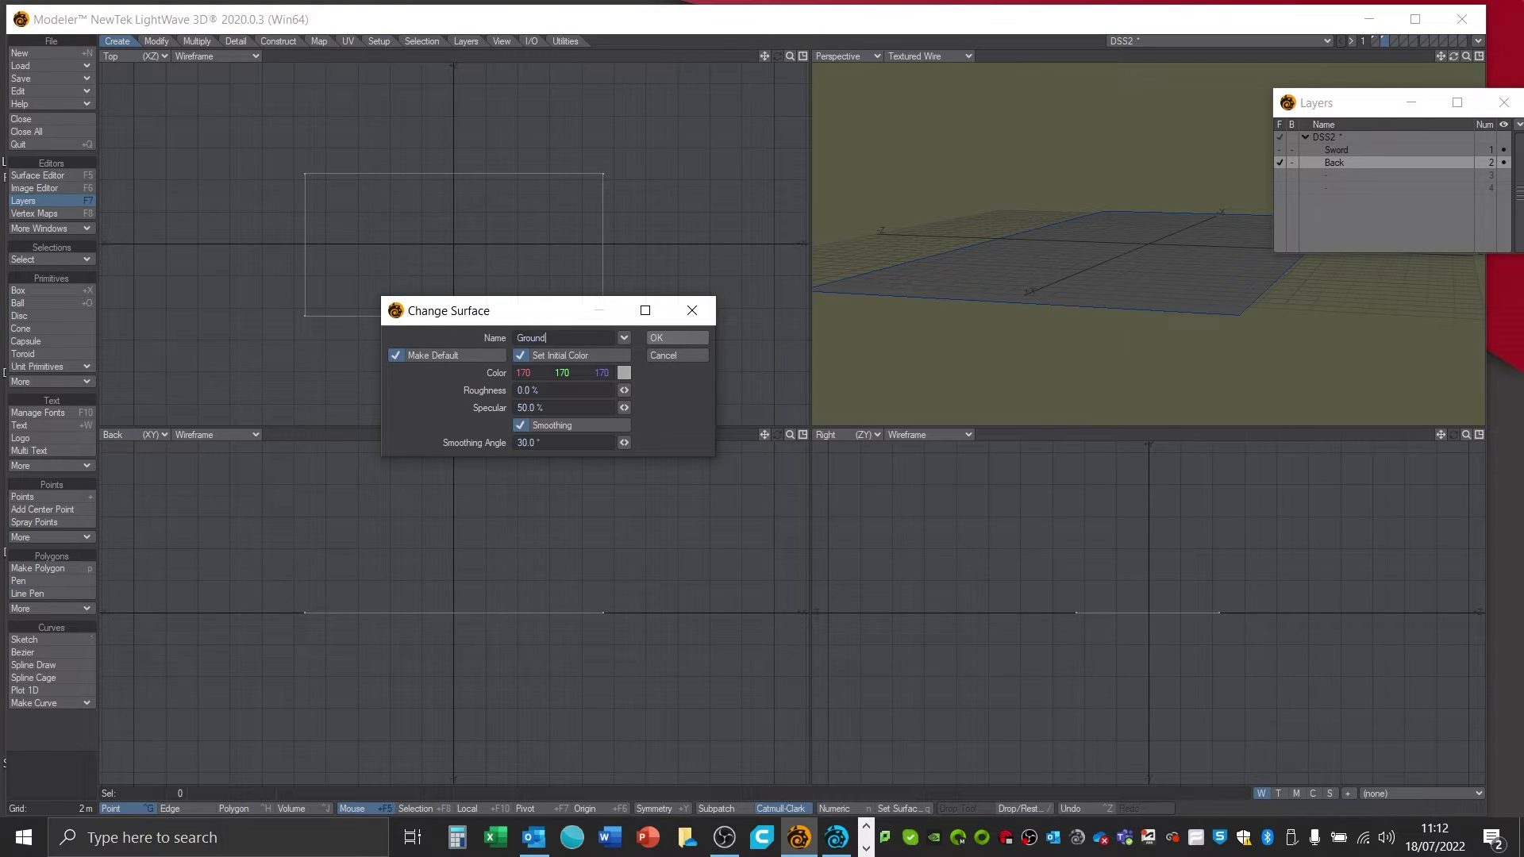
left_click(664, 336)
key("s")
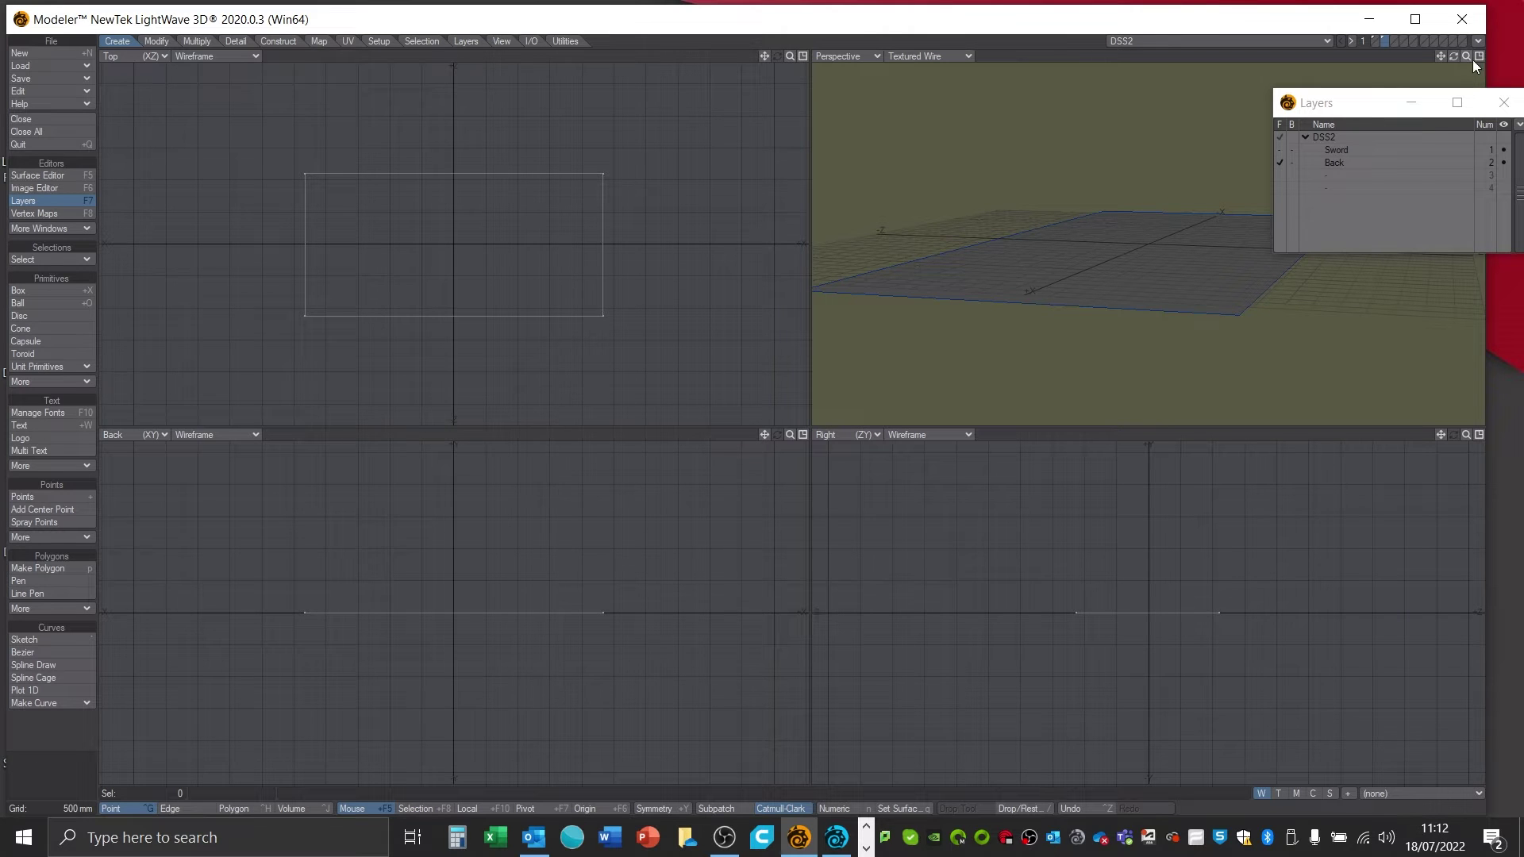
- Switch to LightWave Layout and set the grid square size to 1 m
left_click(1479, 40)
left_click(1450, 60)
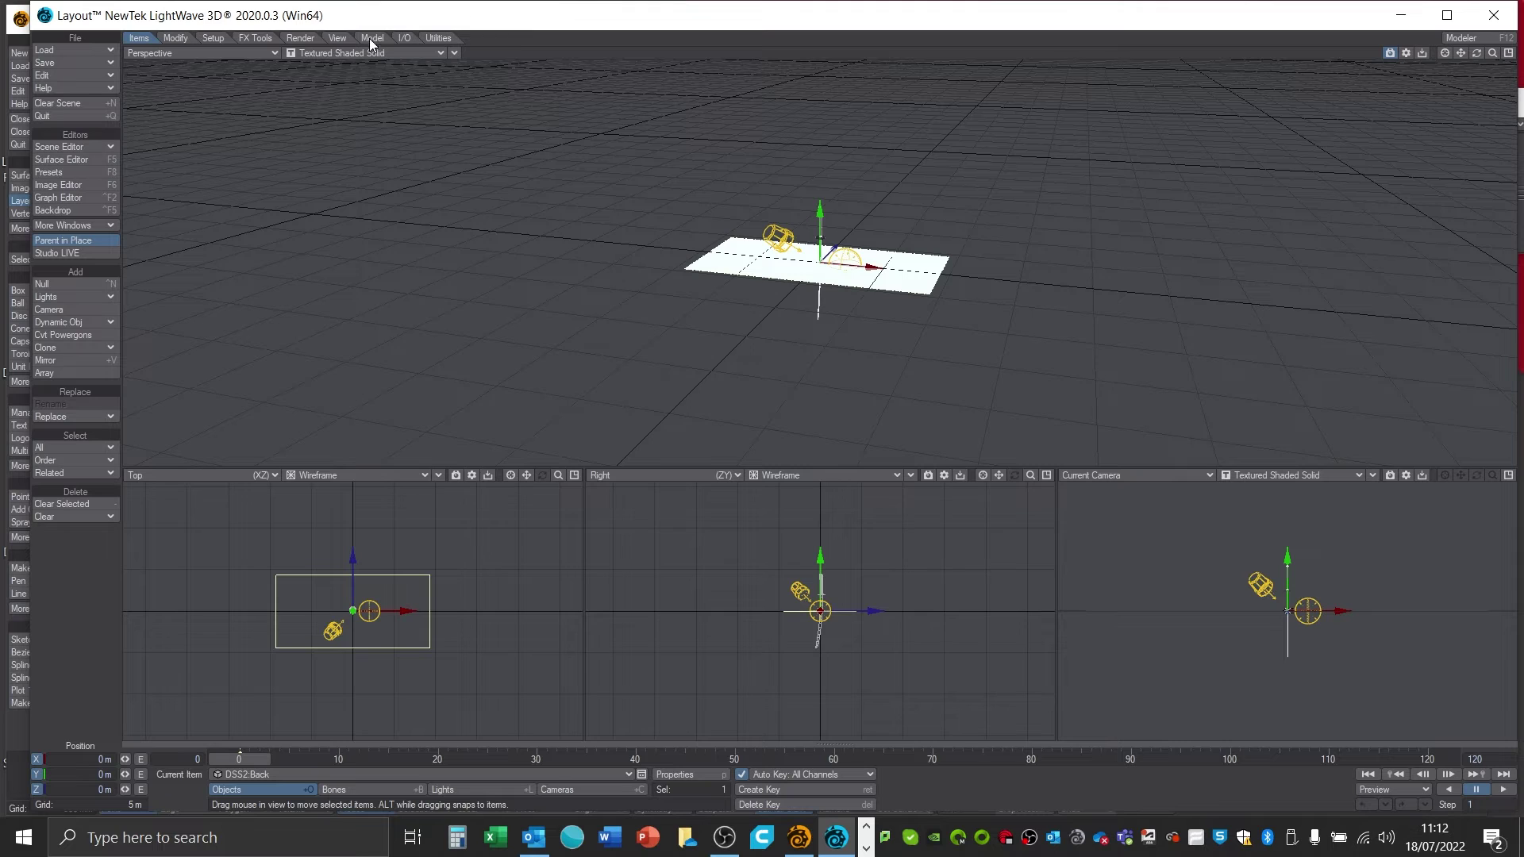
left_click(338, 39)
left_click(49, 520)
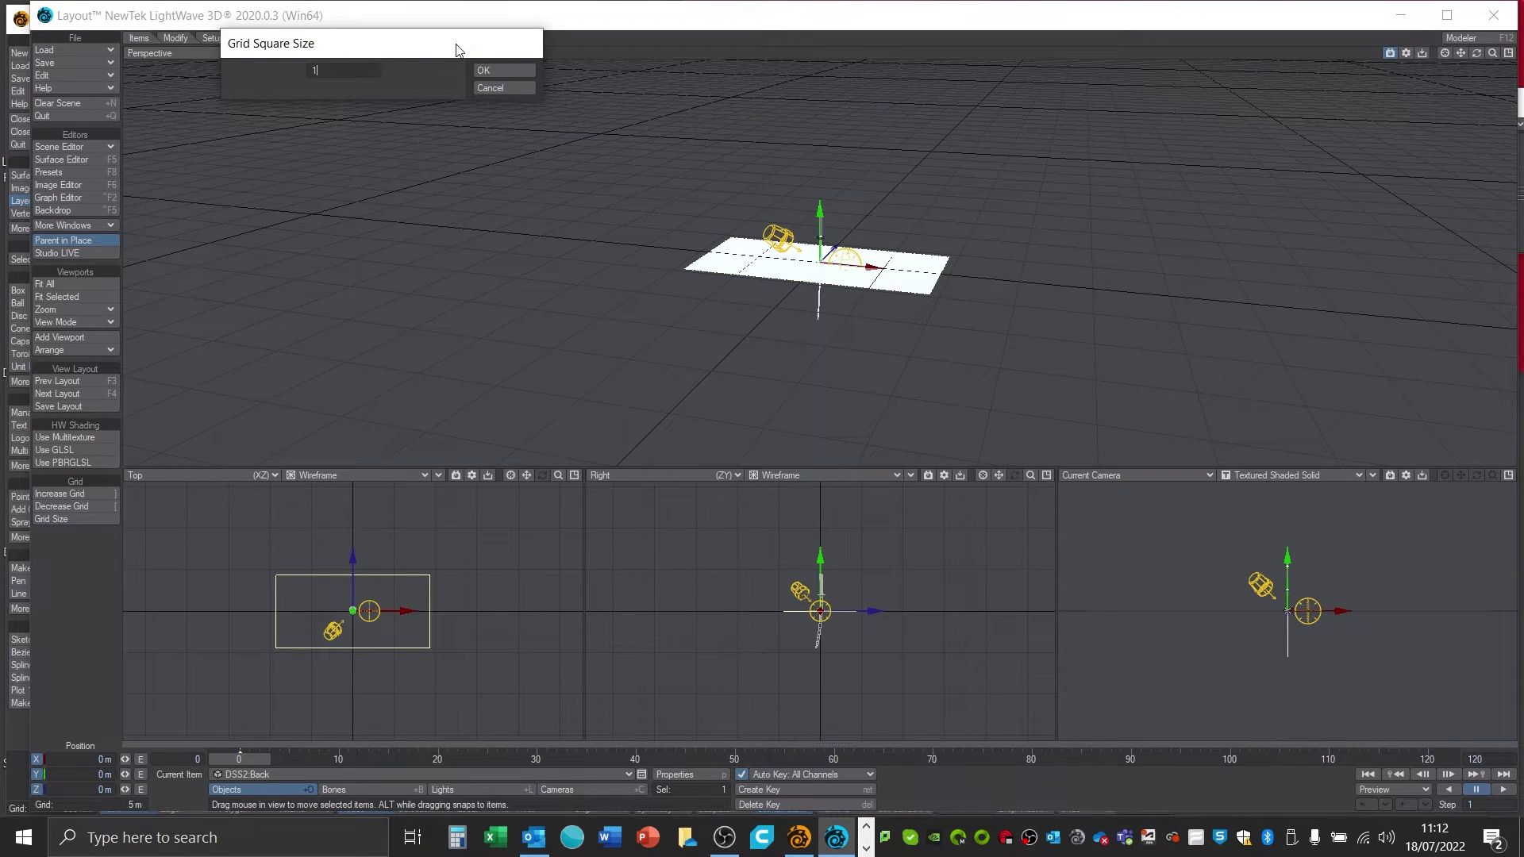
left_click(508, 70)
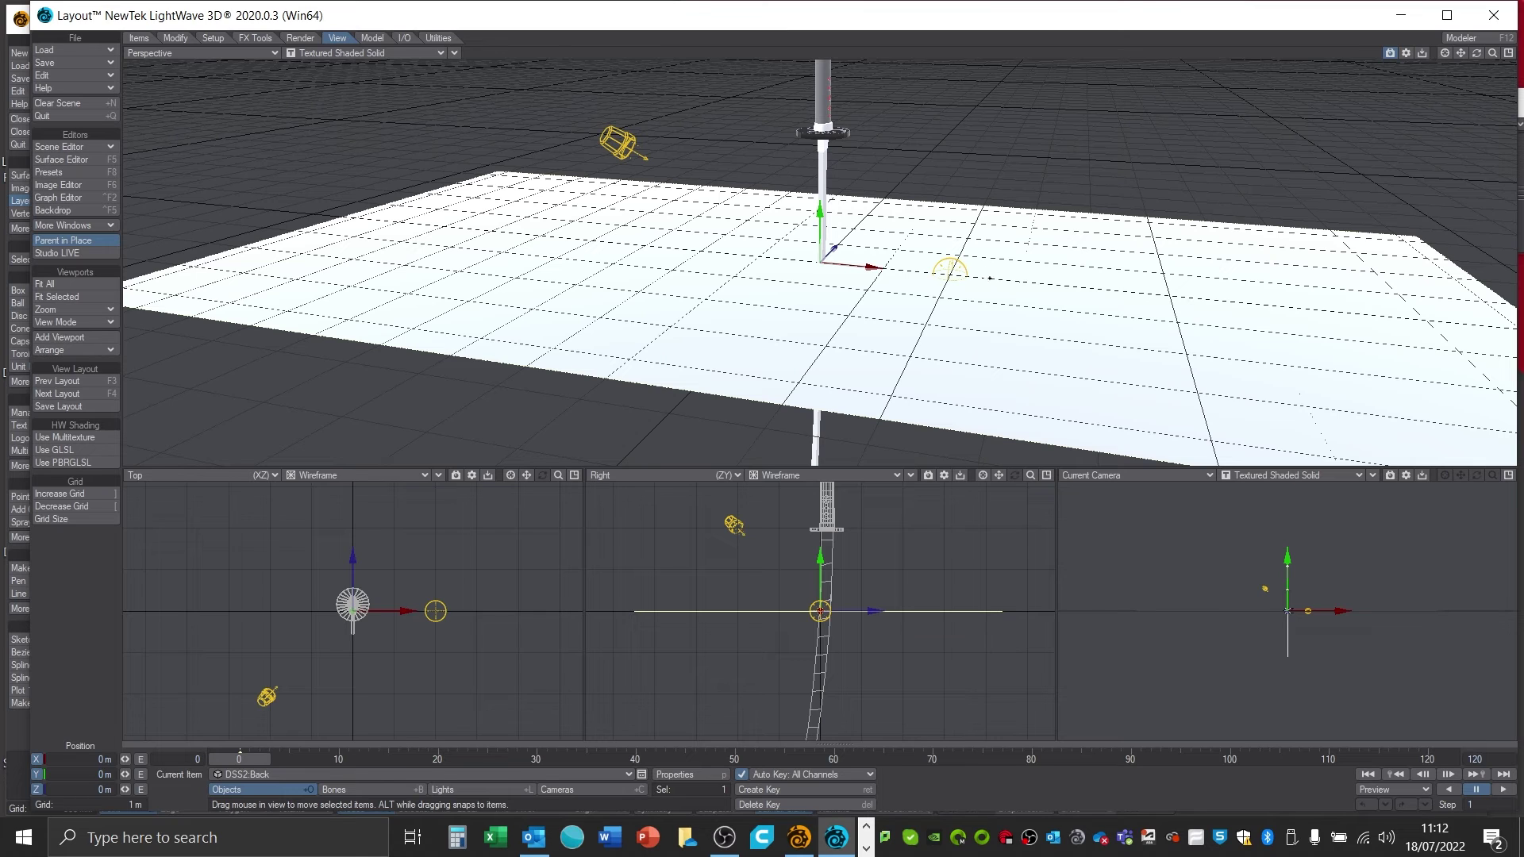
- Raise the environment light to about 4.4 m above the ground plane, then raise the other light and move it further from the sword along X
left_click(951, 261)
left_click_drag(952, 214, 949, 24)
left_click(621, 140)
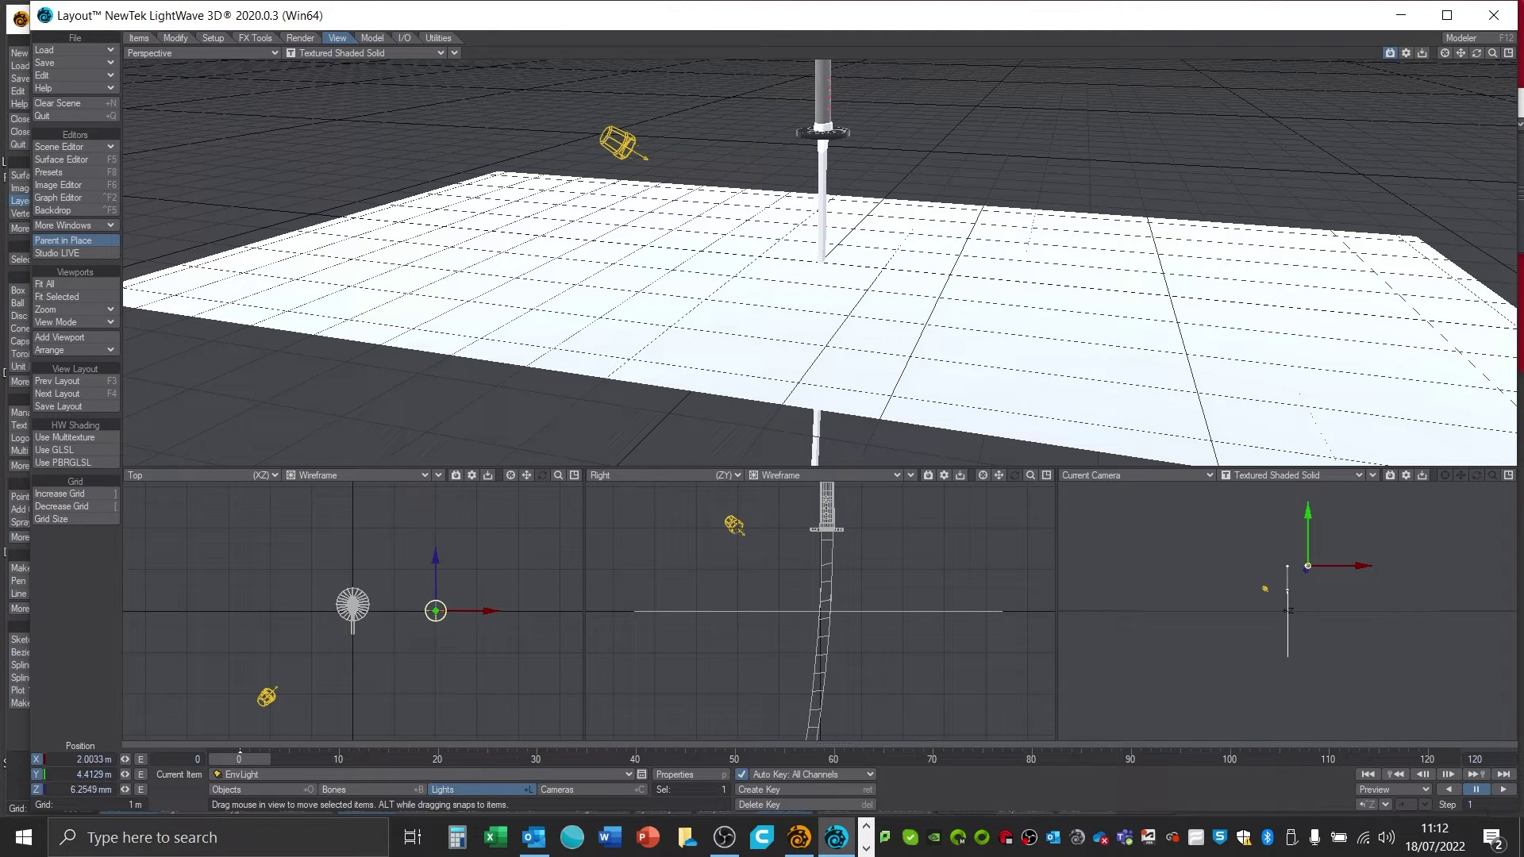
left_click(622, 141)
left_click_drag(626, 97, 625, 20)
left_click_drag(676, 70, 603, 66)
- Select the Sword object and rotate its bank to about -88° so it lies along the ground plane
key("shift+o")
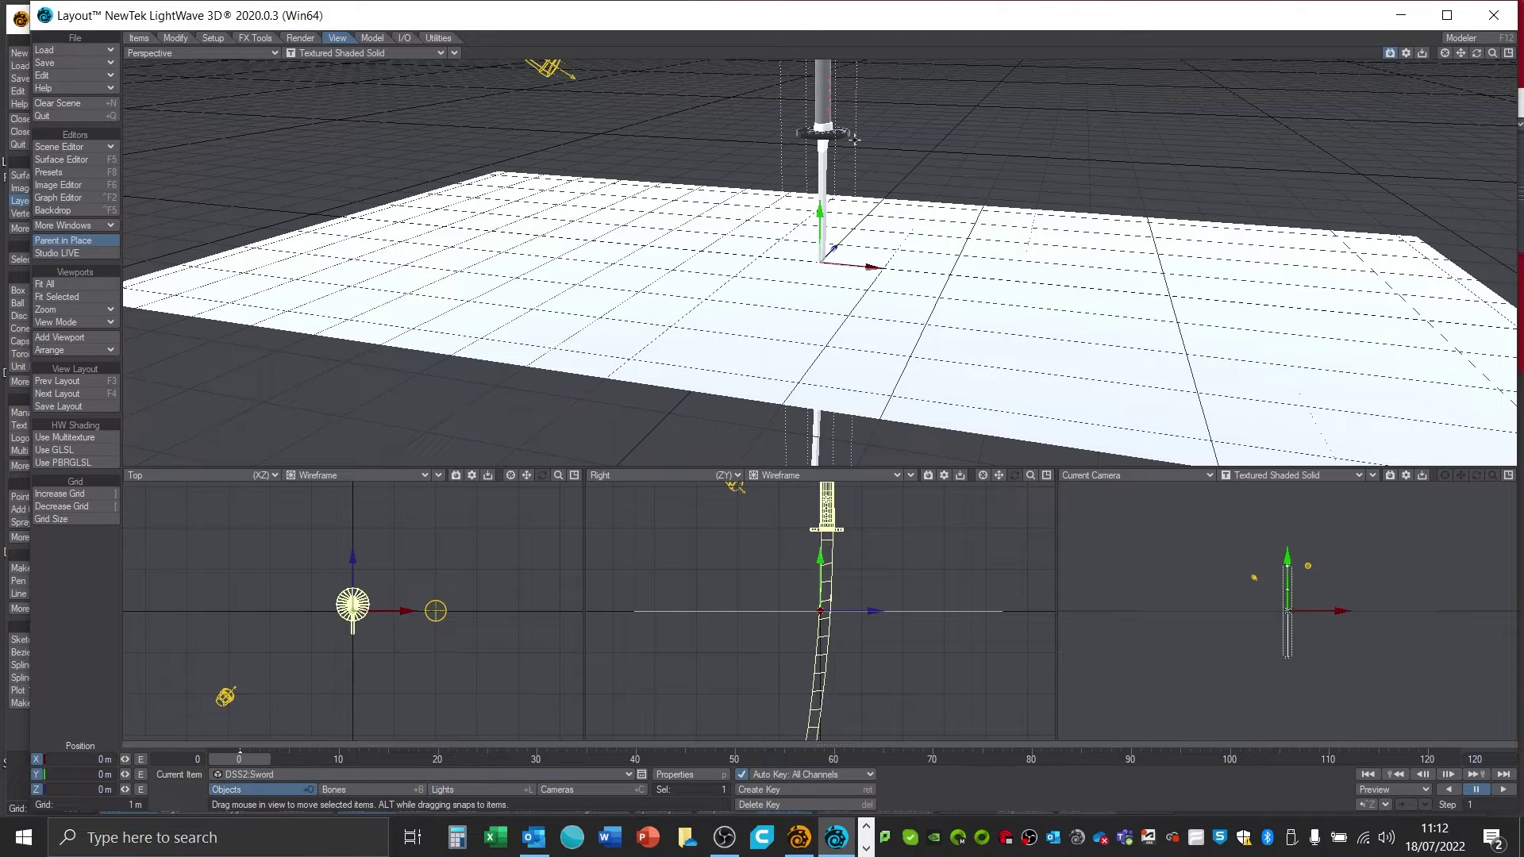
key("y")
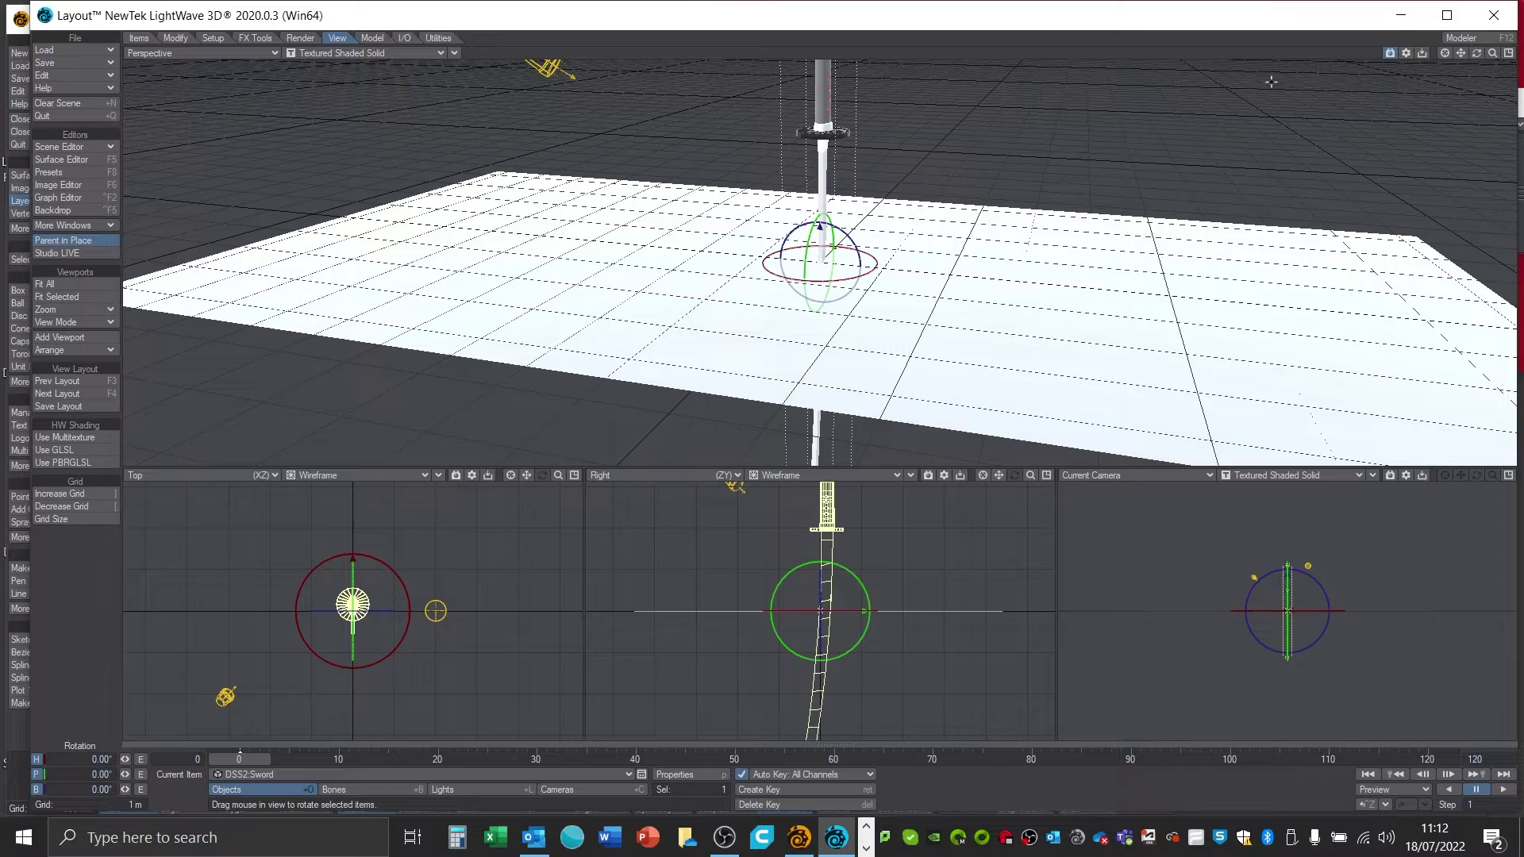
mouse_move(1477, 53)
left_mouse_down()
mouse_move(1342, 50)
mouse_move(1290, 87)
mouse_move(1449, 53)
left_mouse_up()
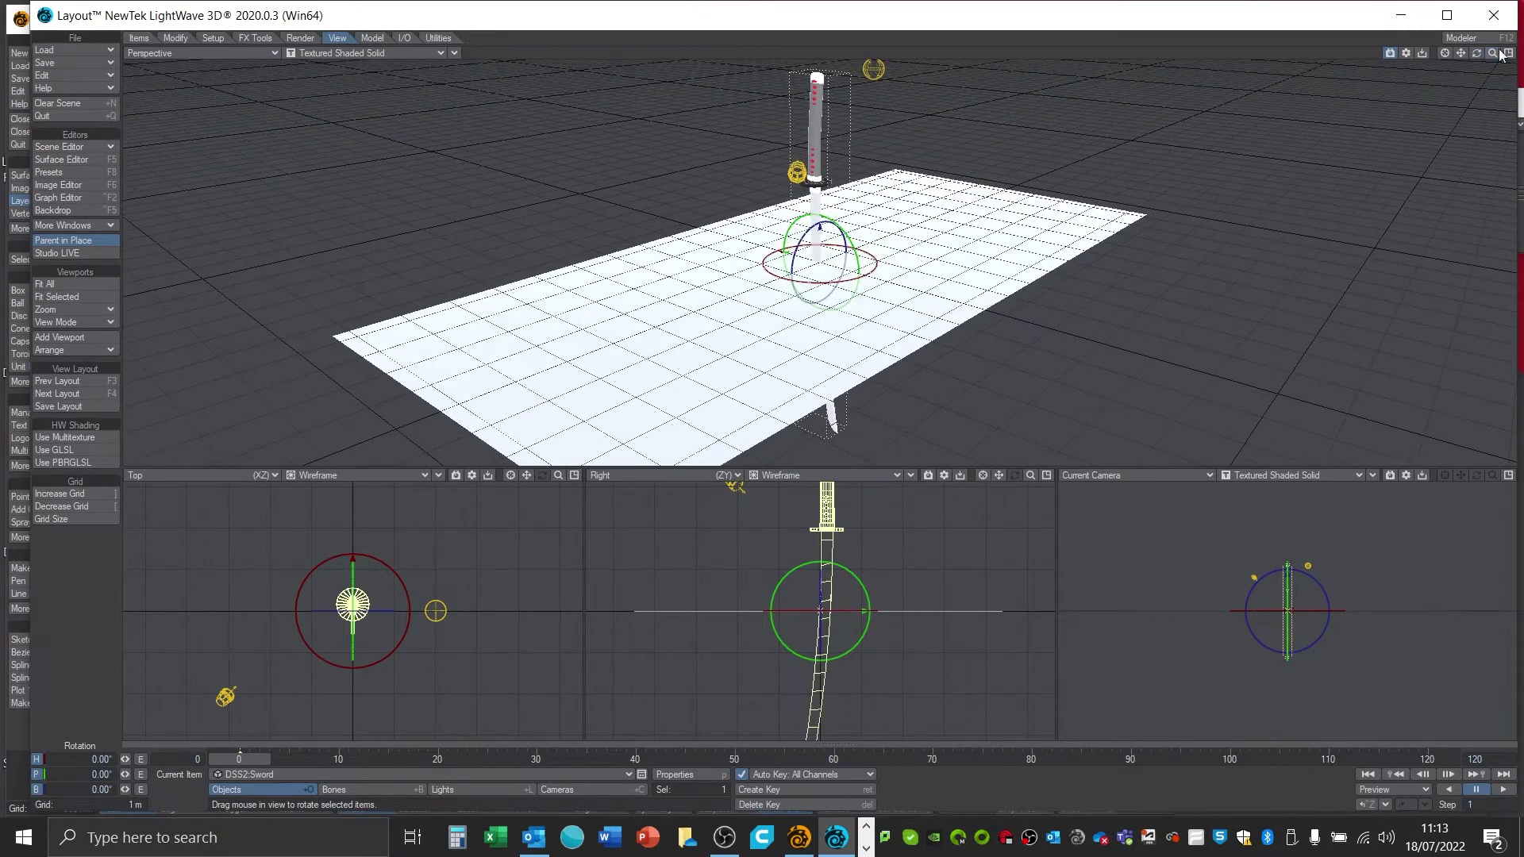
left_click_drag(825, 222, 967, 250)
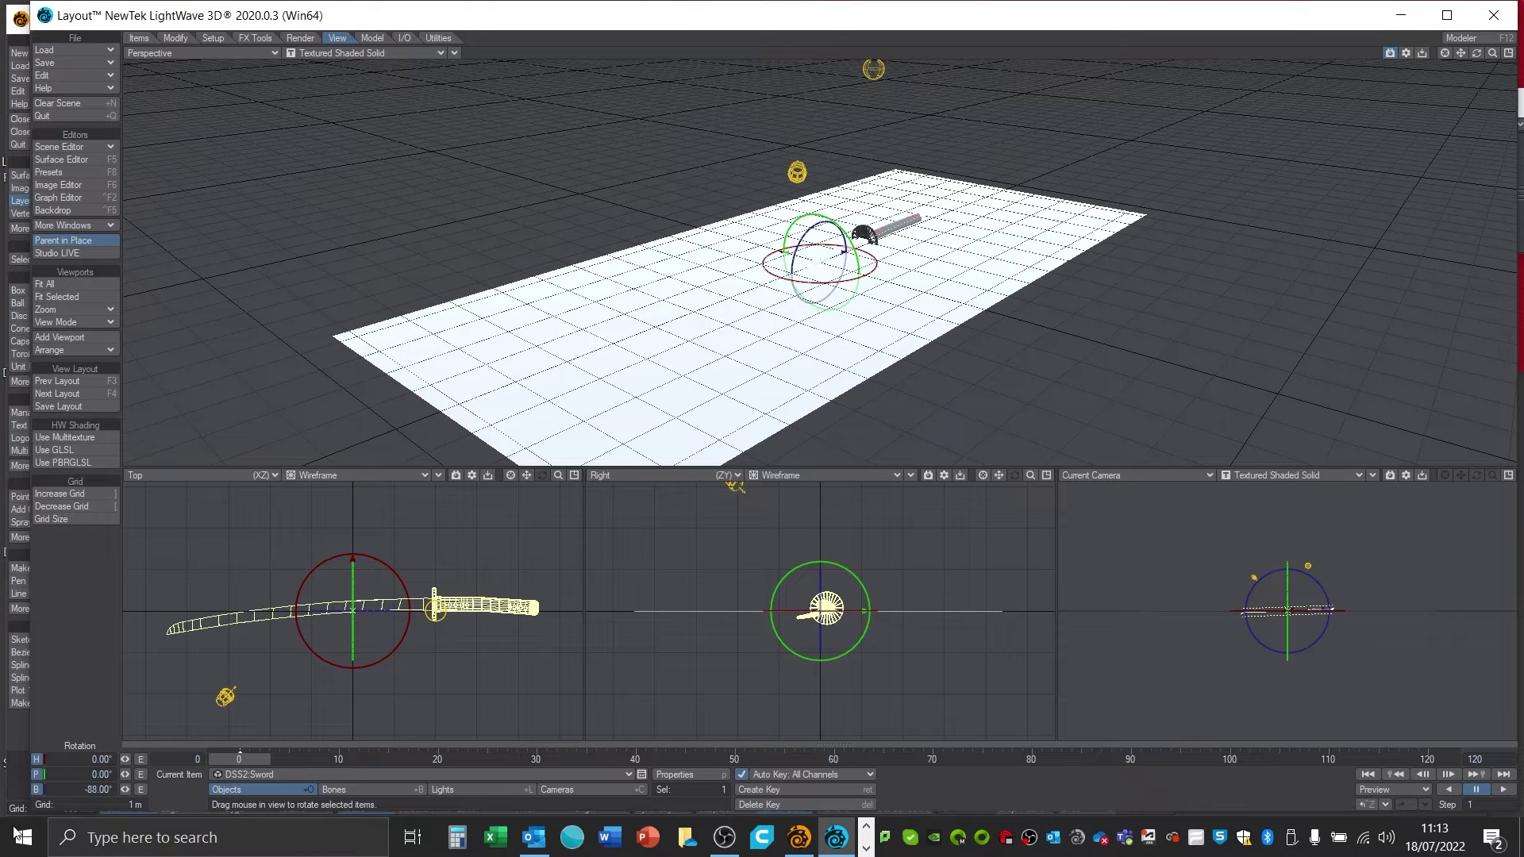
left_click(83, 791)
type("=90")
key("Return")
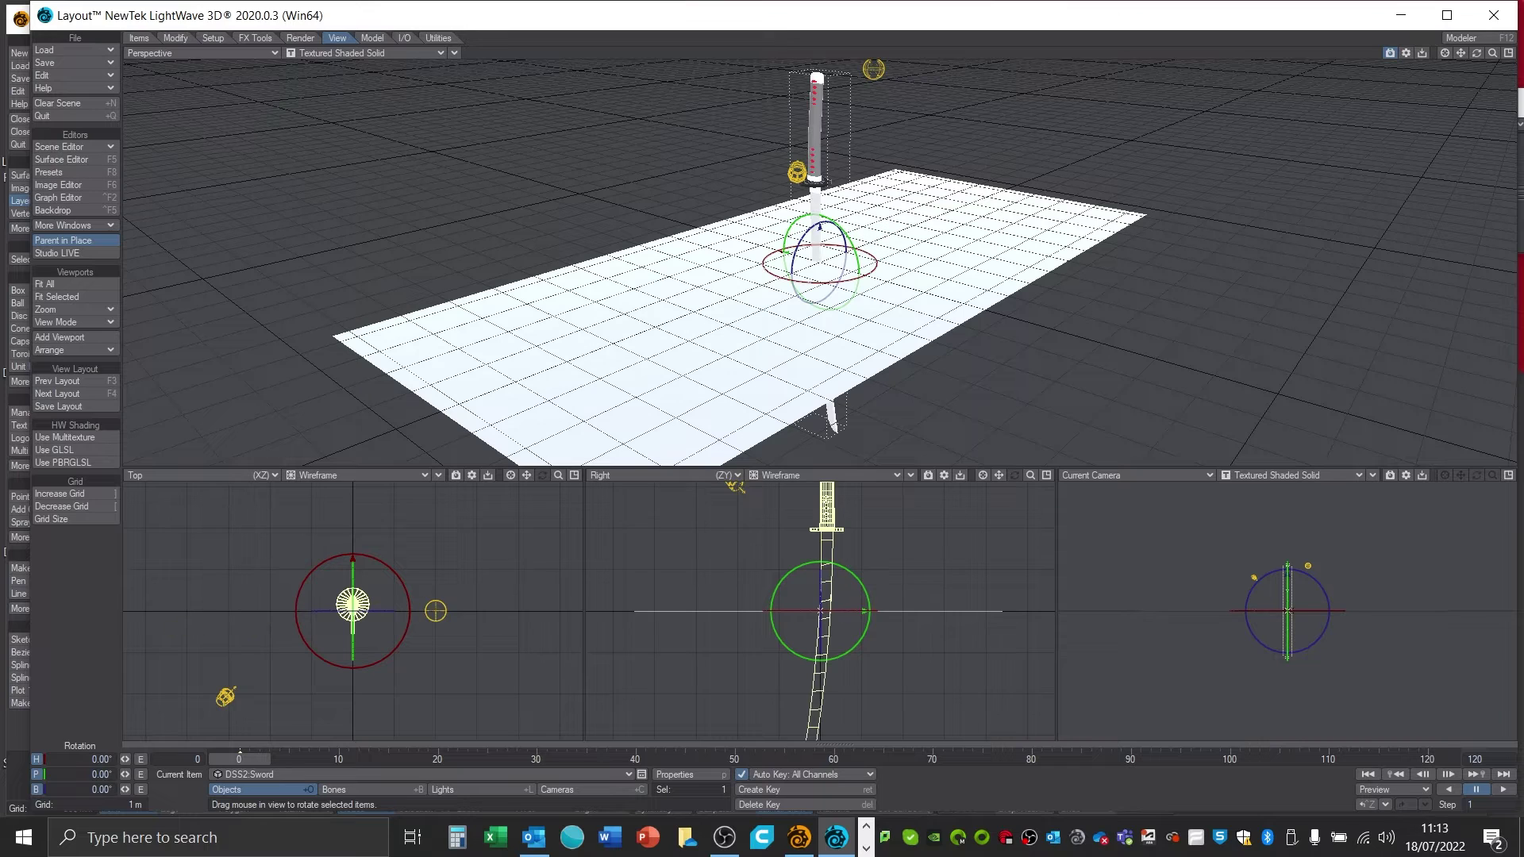
- Set the Sword object's bank rotation to exactly -90°
left_click(78, 791)
type("-90")
key("Return")
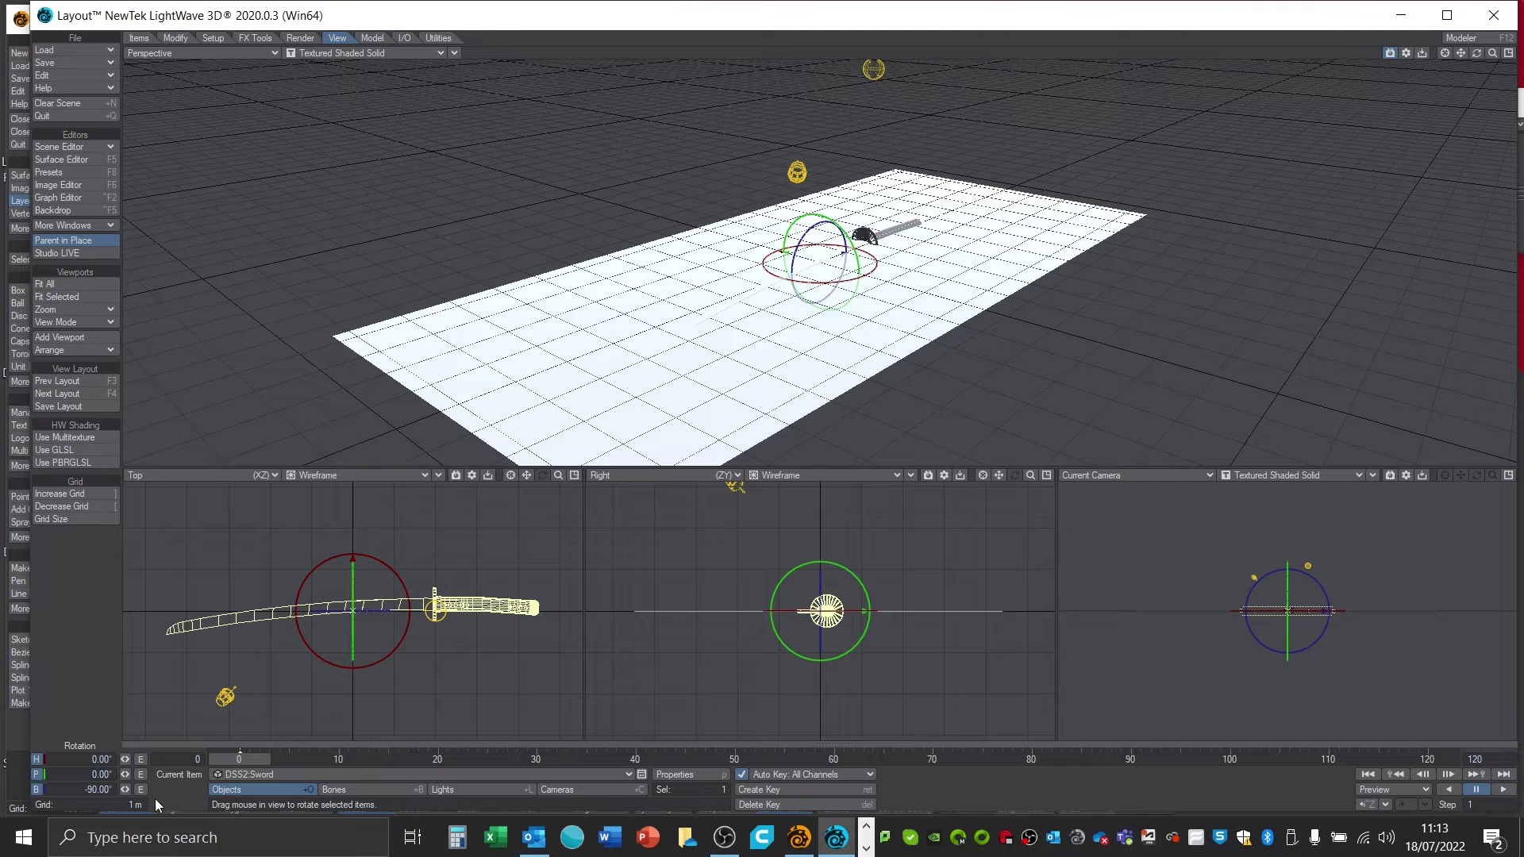
- Raise the Sword object along Y to about 383 mm above the ground plane
key("t")
left_click_drag(821, 567, 821, 549)
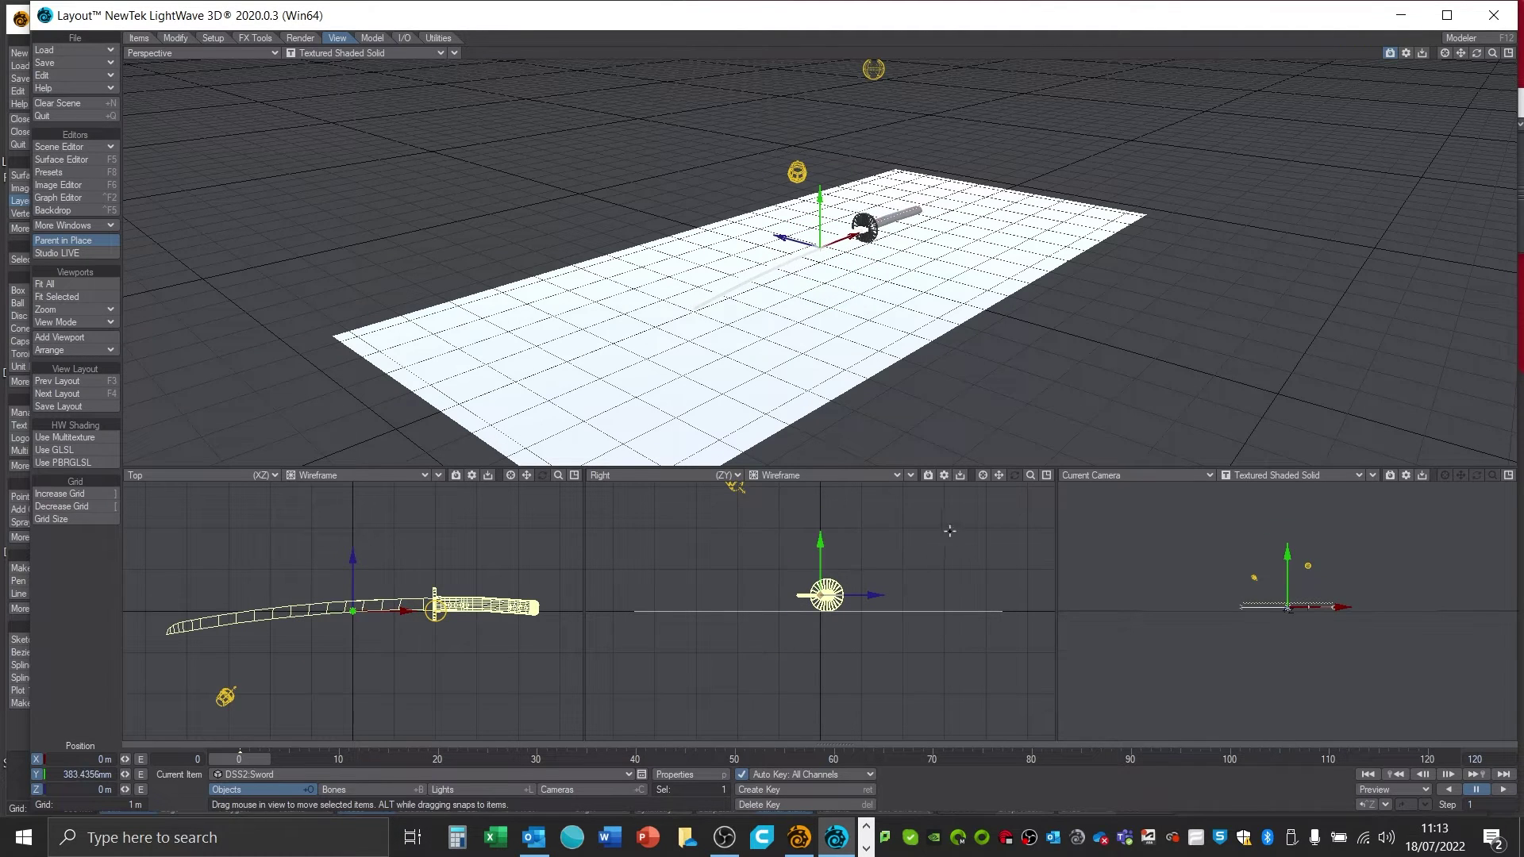
left_click_drag(1032, 477, 1071, 476)
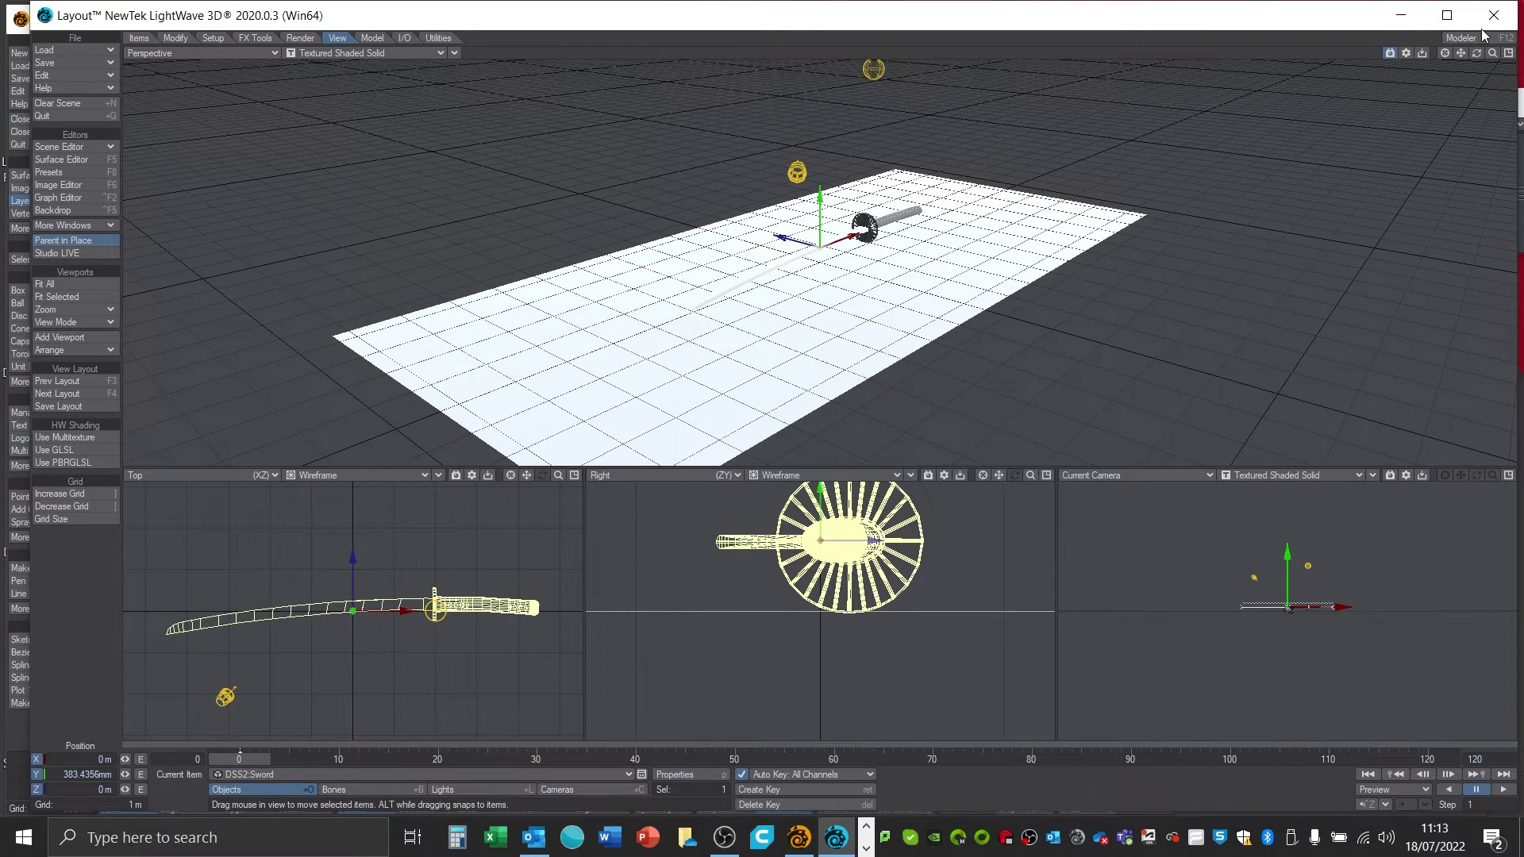
- Tilt the Sword object's bank to about -87.8° and lower it along Y to about 327 mm
left_click_drag(1477, 53, 1467, 33)
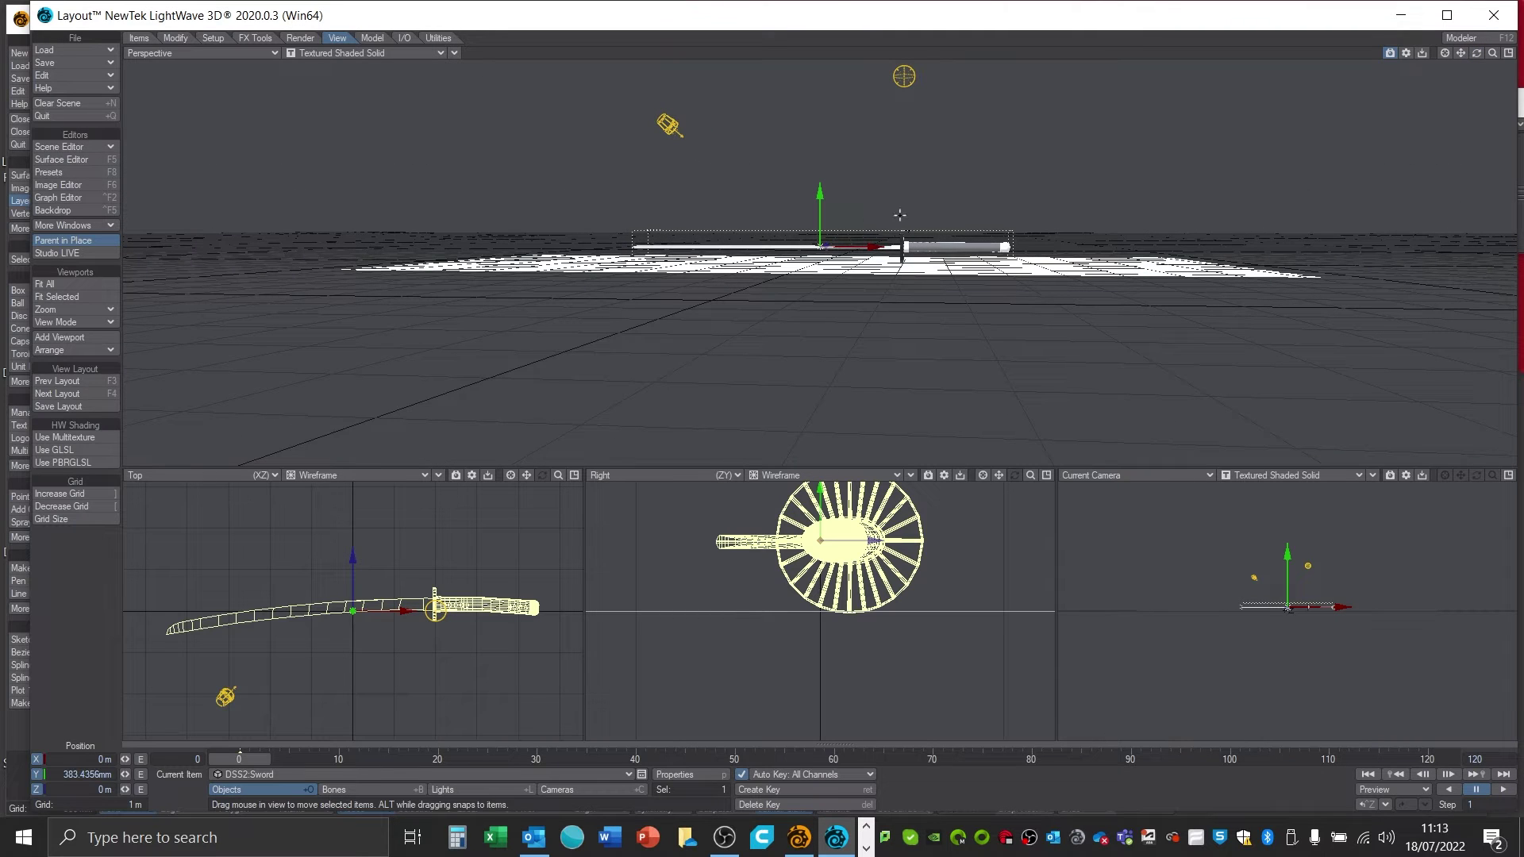
key("y")
left_click_drag(852, 221, 857, 229)
key("t")
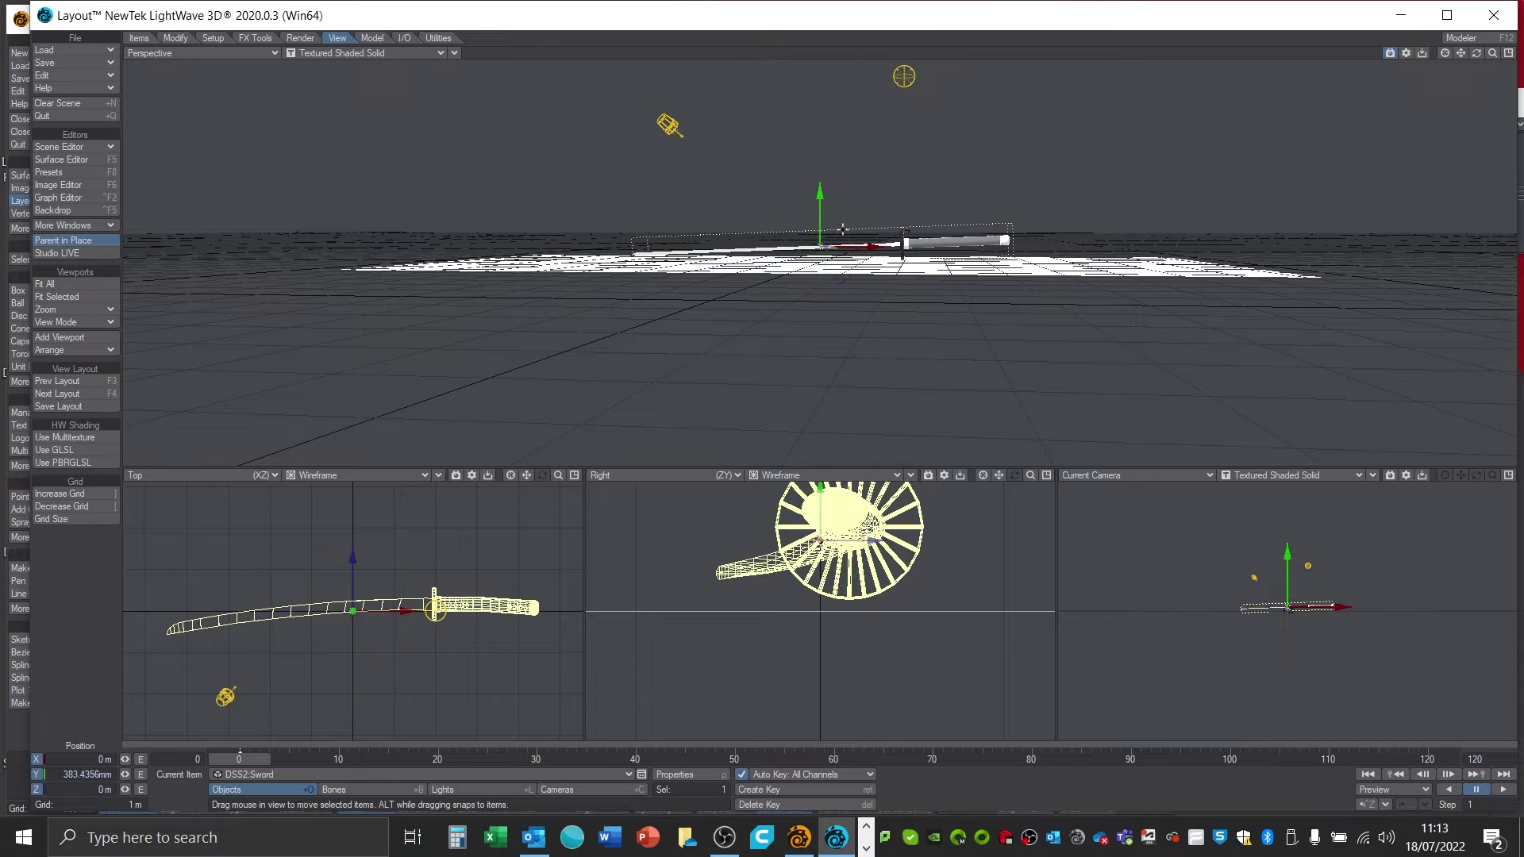
left_click_drag(820, 192, 820, 195)
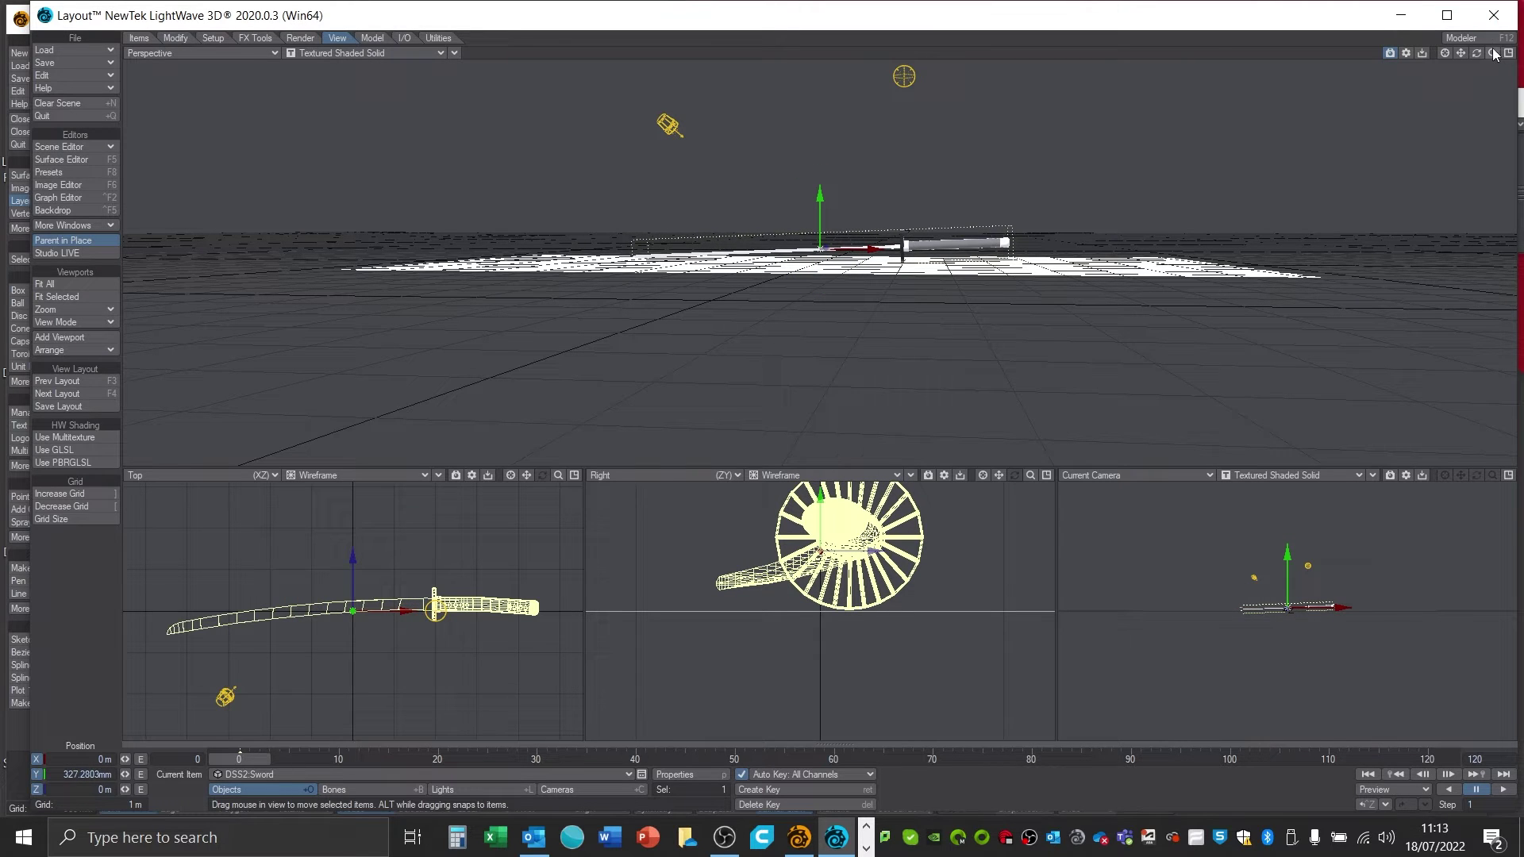
- Tilt the sword slightly more to a bank of about -87.1° and lower it to about 293 mm on Y
left_click_drag(1493, 53, 1465, 69)
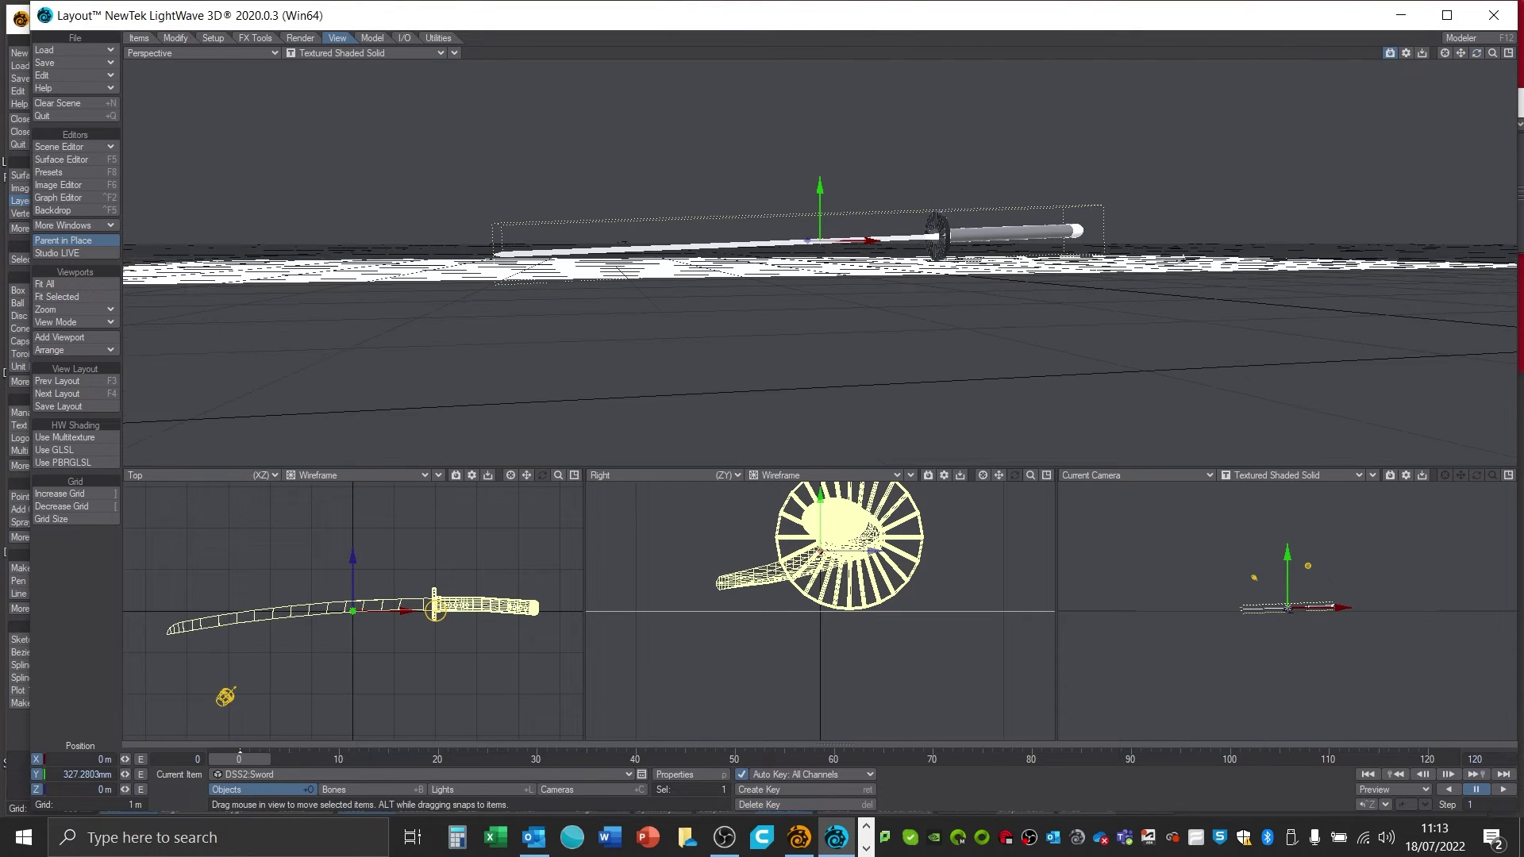
key("y")
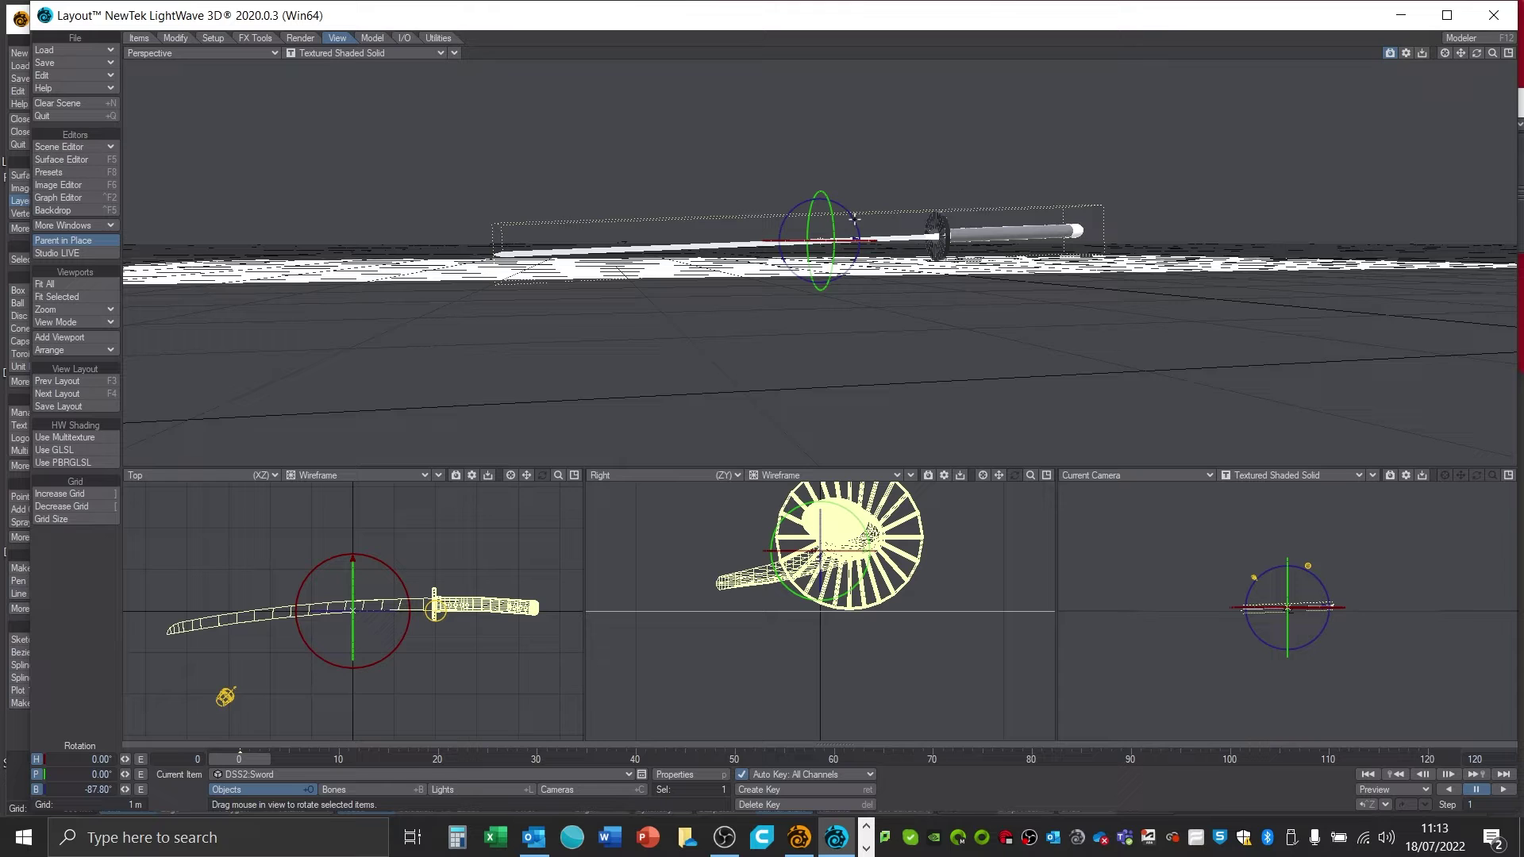
left_click_drag(854, 218, 858, 229)
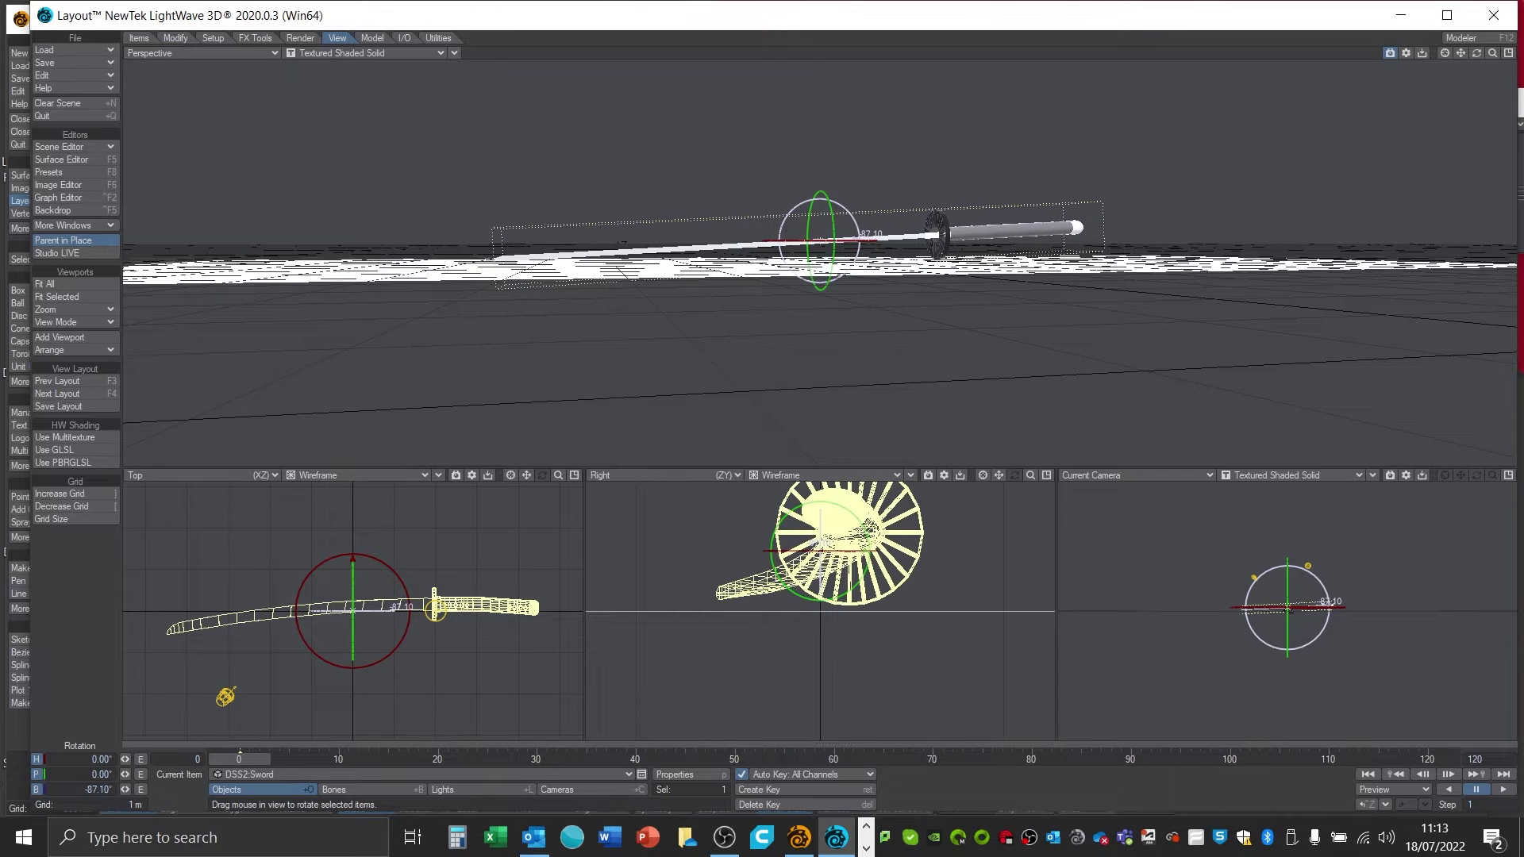
key("t")
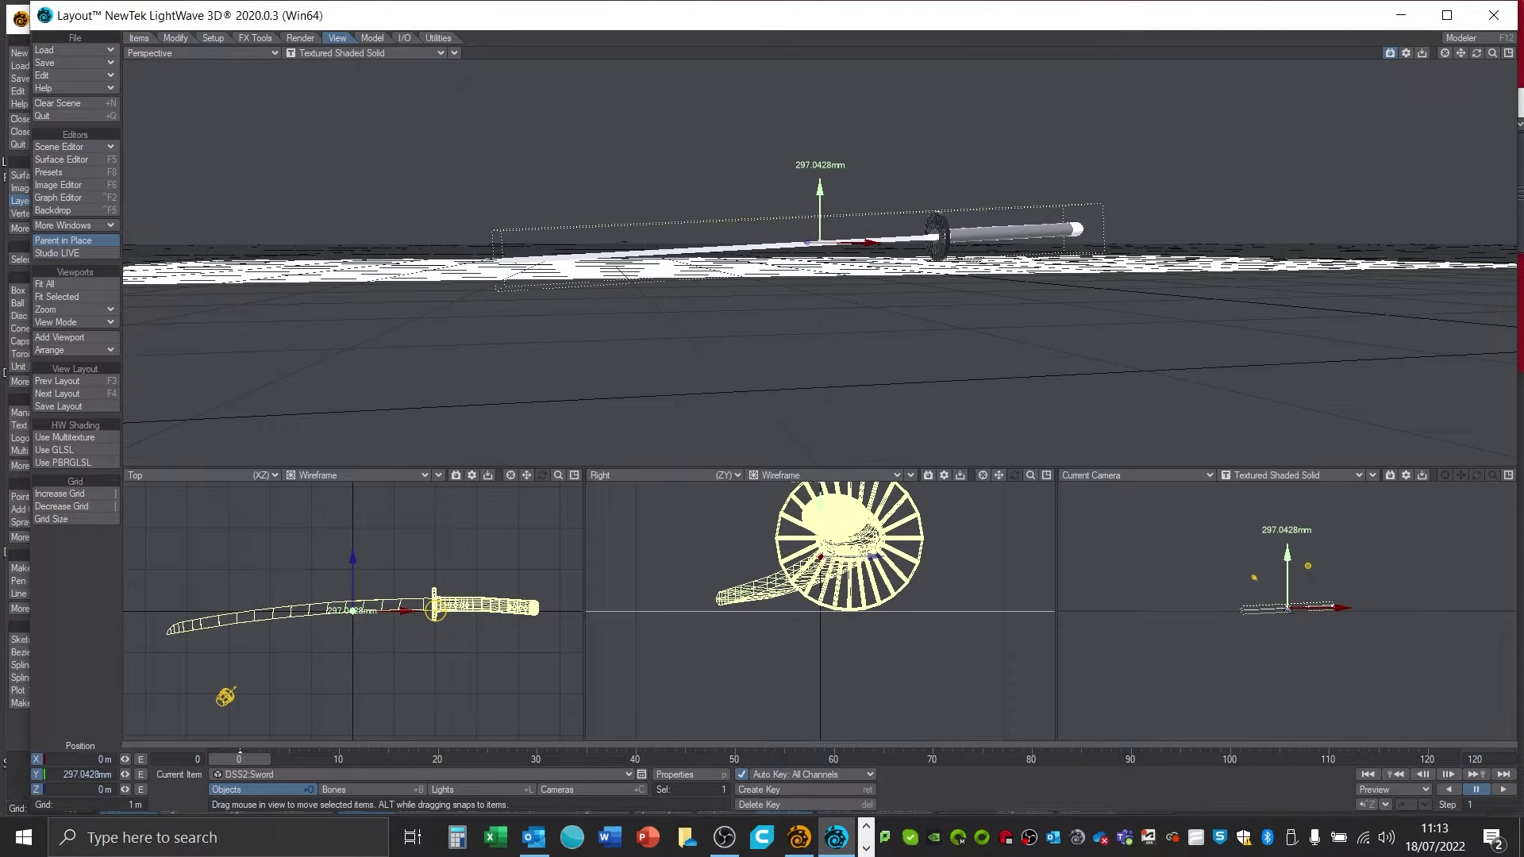
left_click_drag(821, 504, 821, 504)
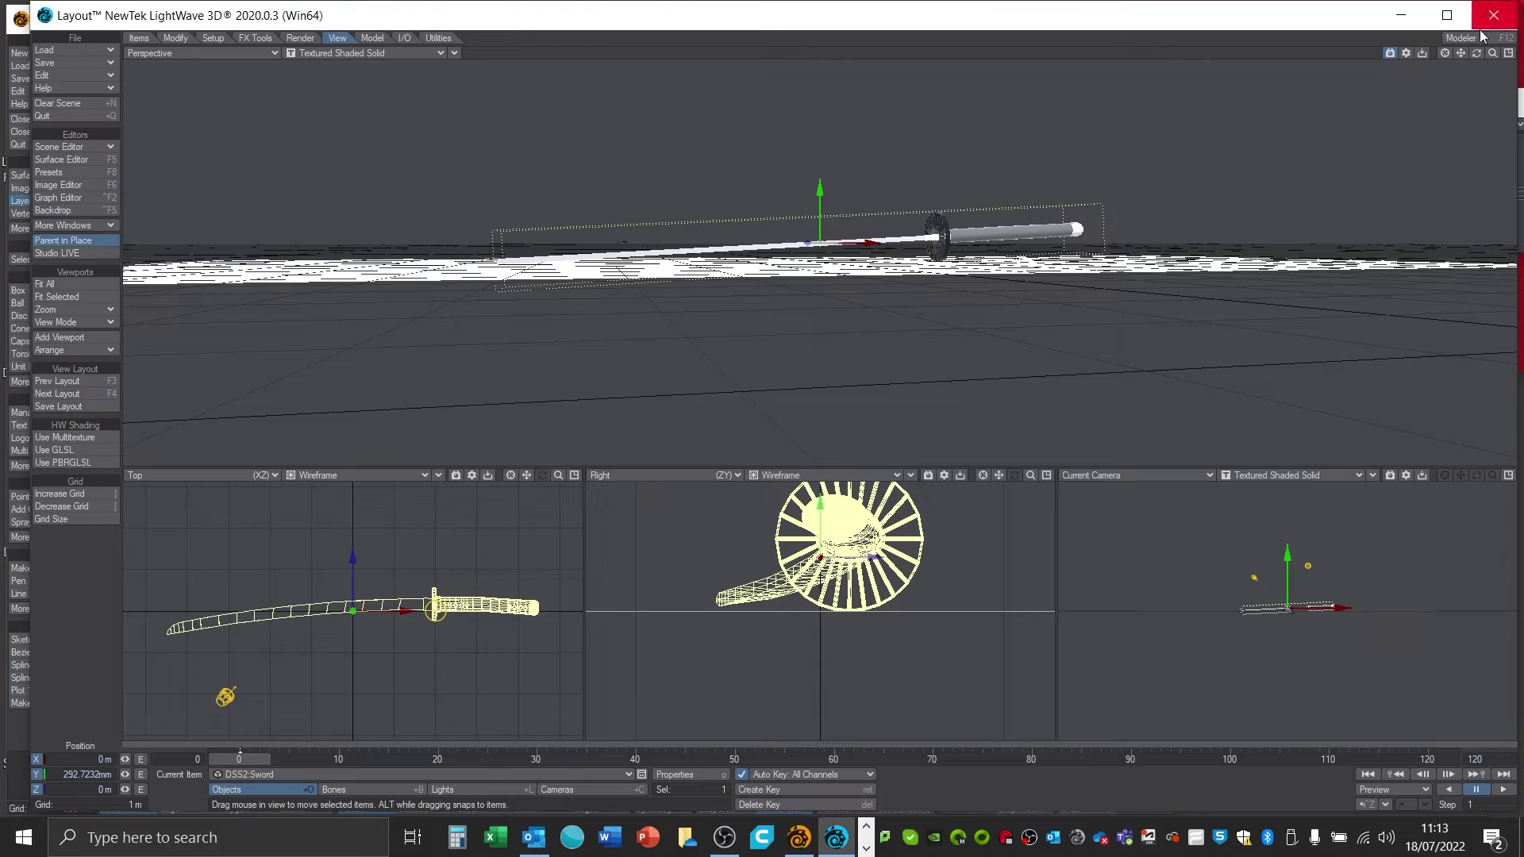
- Switch the Perspective viewport to VPR shading and frame the whole sword from the opposite side
left_click_drag(1476, 54, 1517, 56)
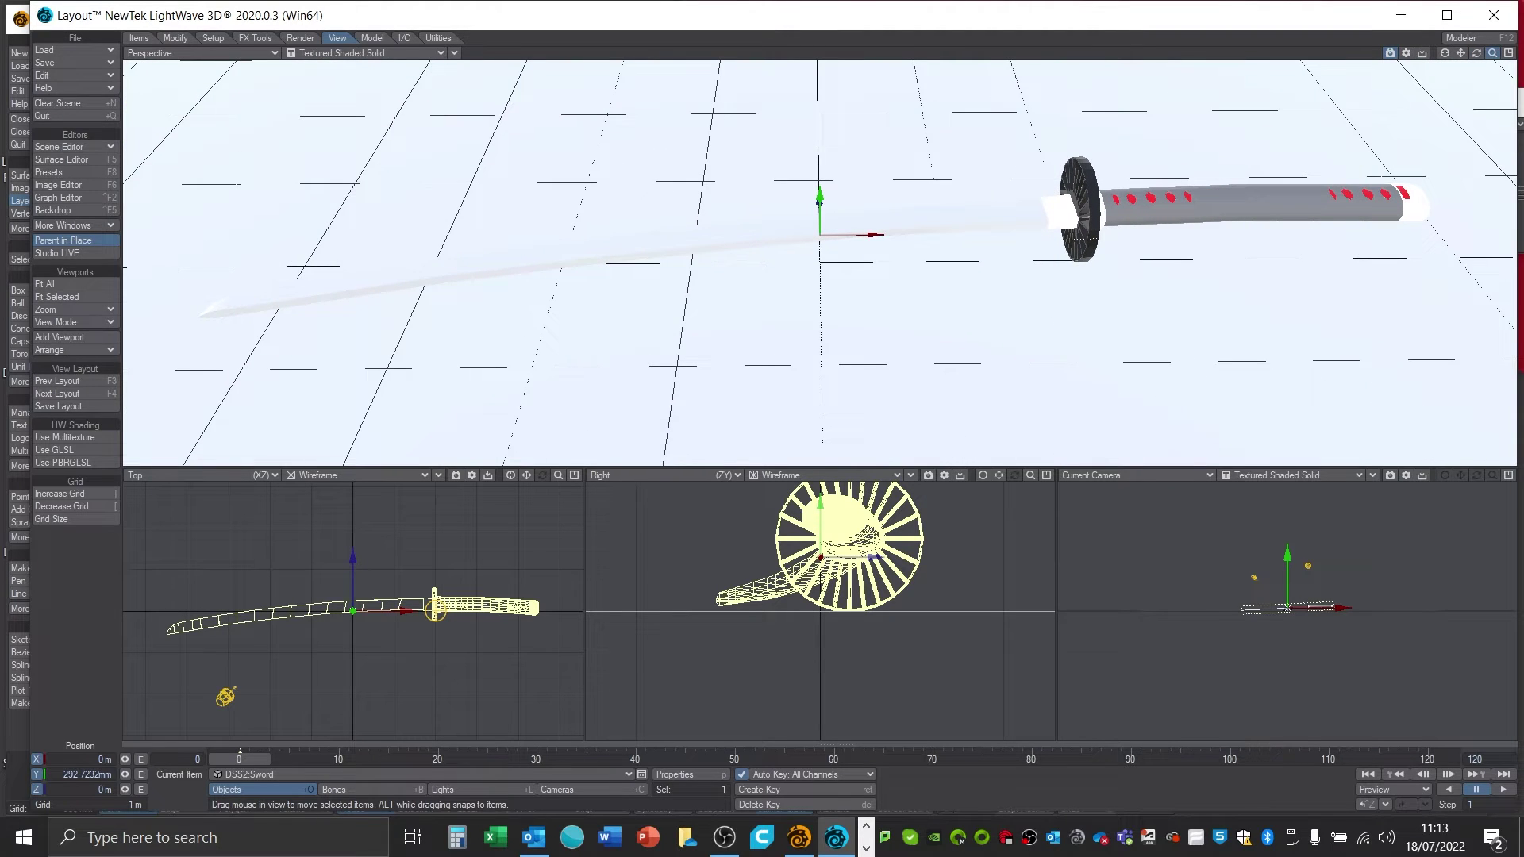
left_click(349, 53)
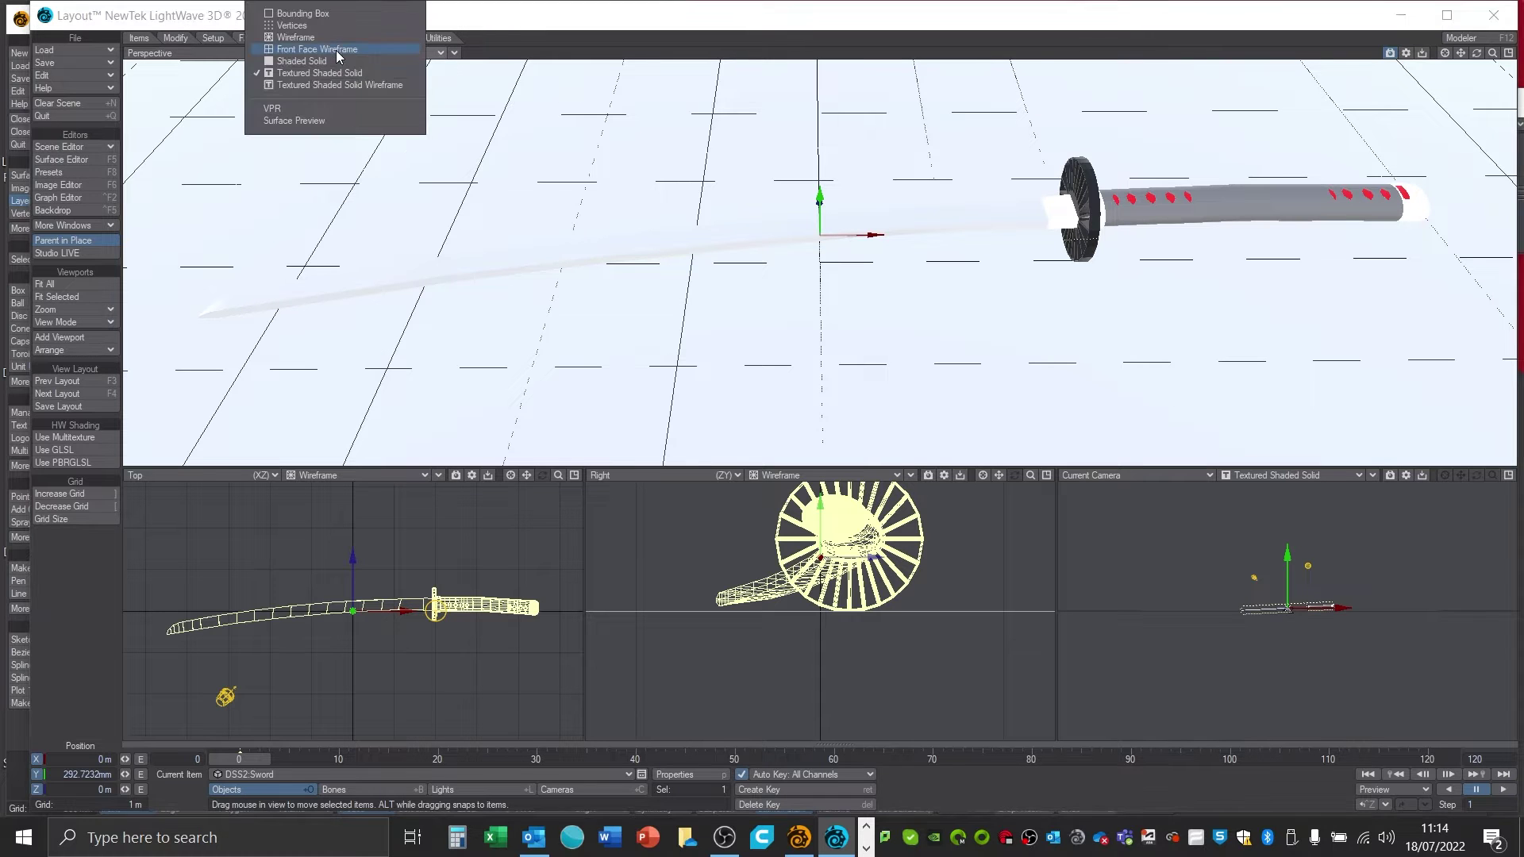
left_click(336, 102)
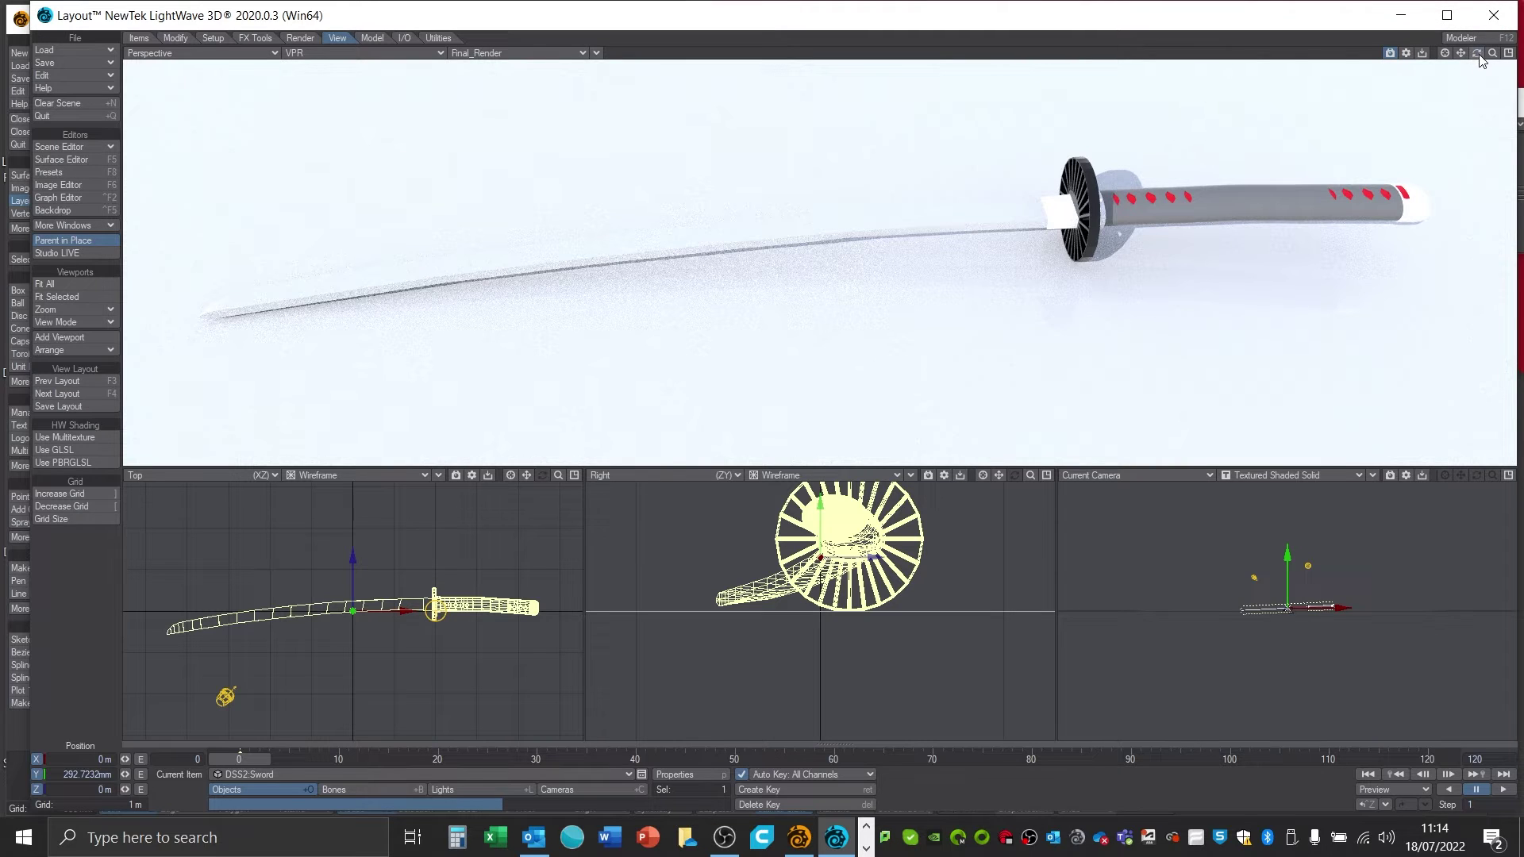
left_click_drag(1481, 60, 1356, 110)
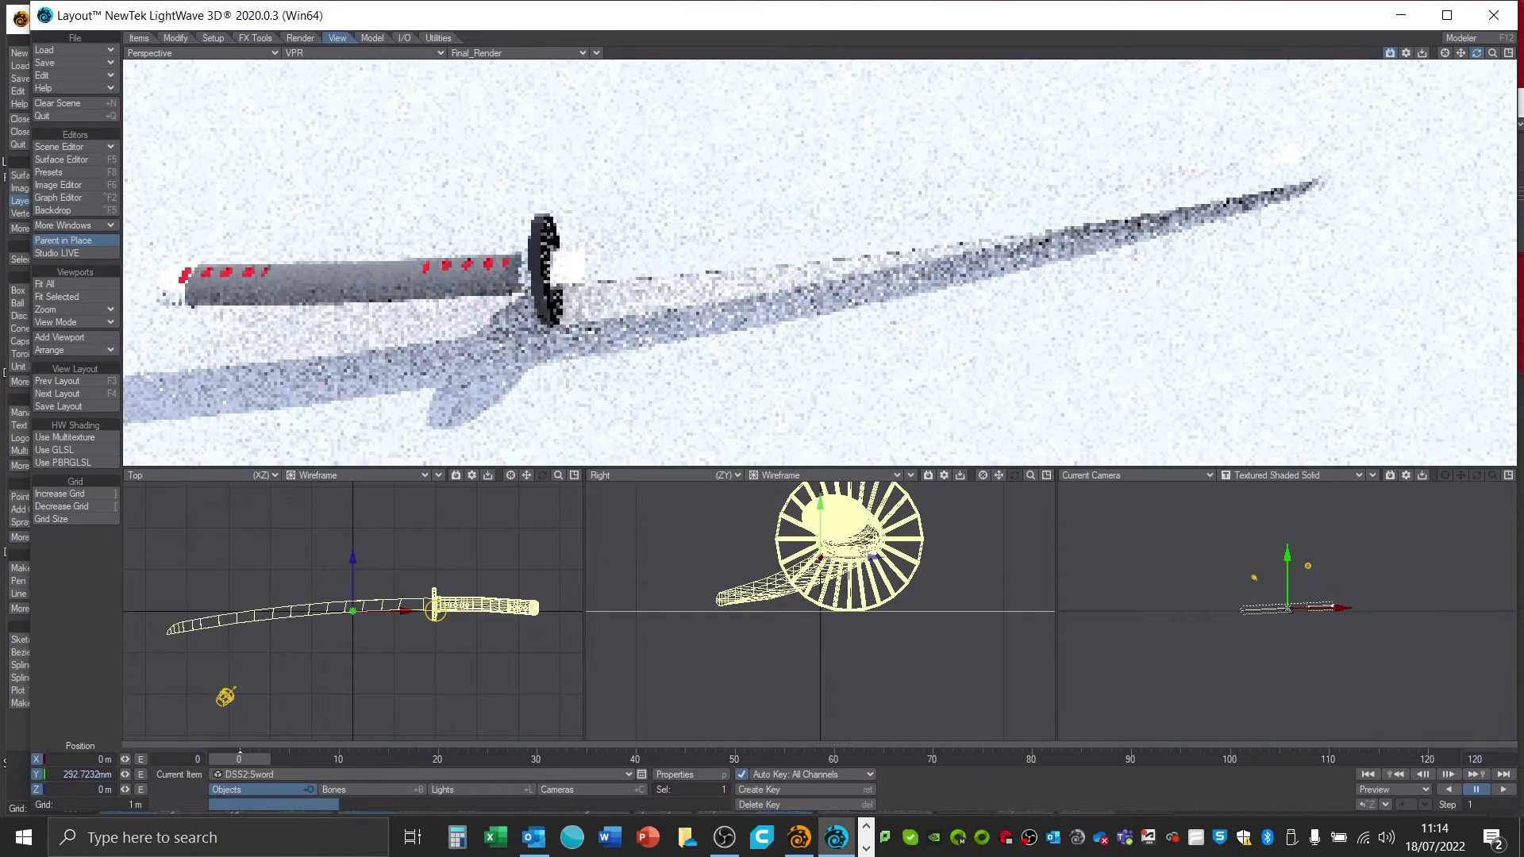
left_click_drag(1461, 55, 1510, 62)
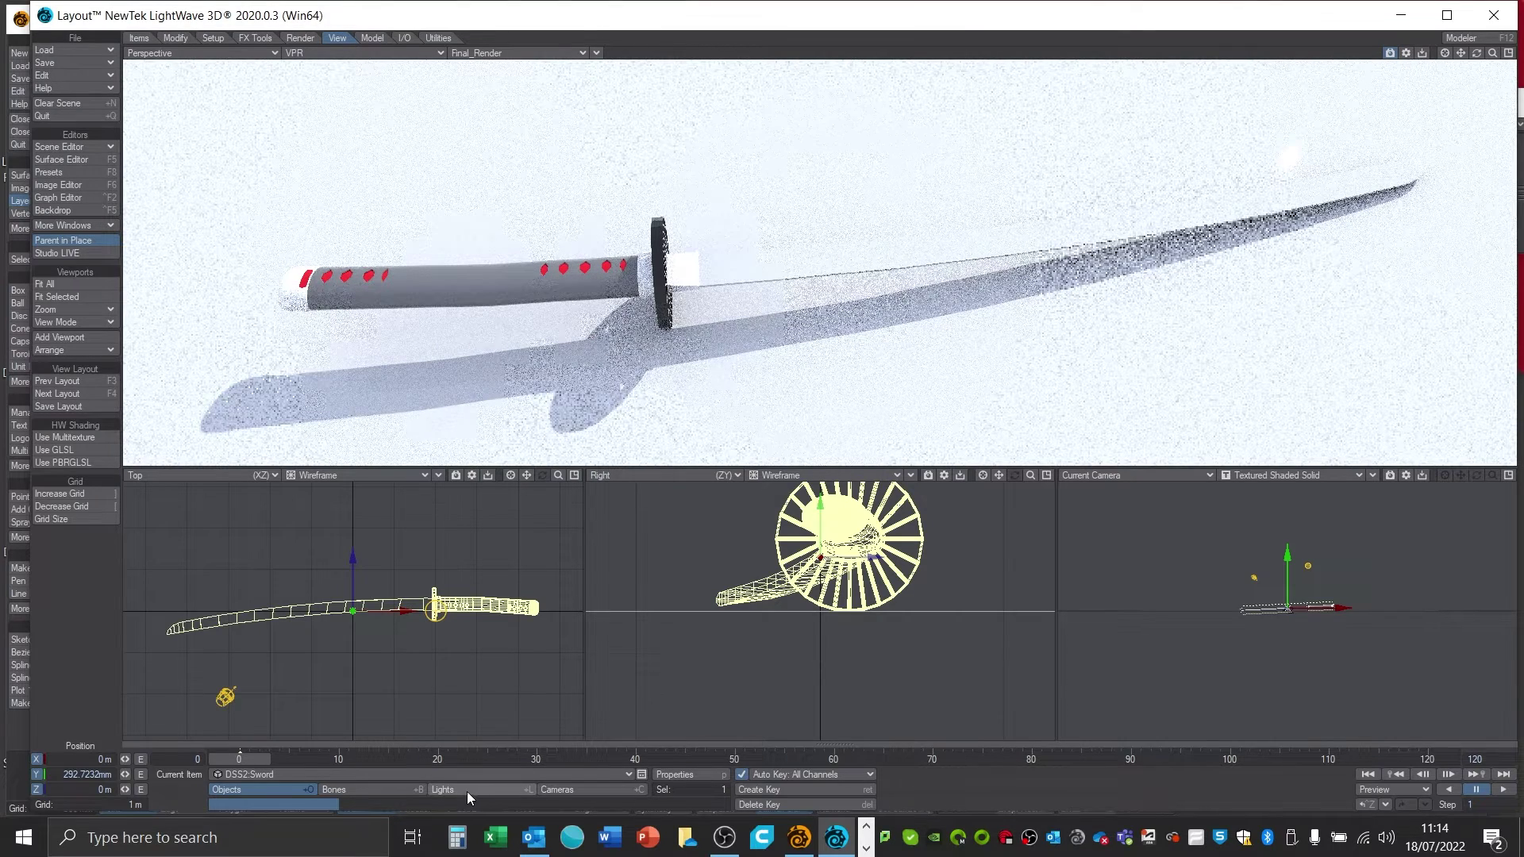
- Set the camera's maximum samples to 4 and its adaptive sampling threshold to 0.1
left_click(583, 789)
left_click(674, 774)
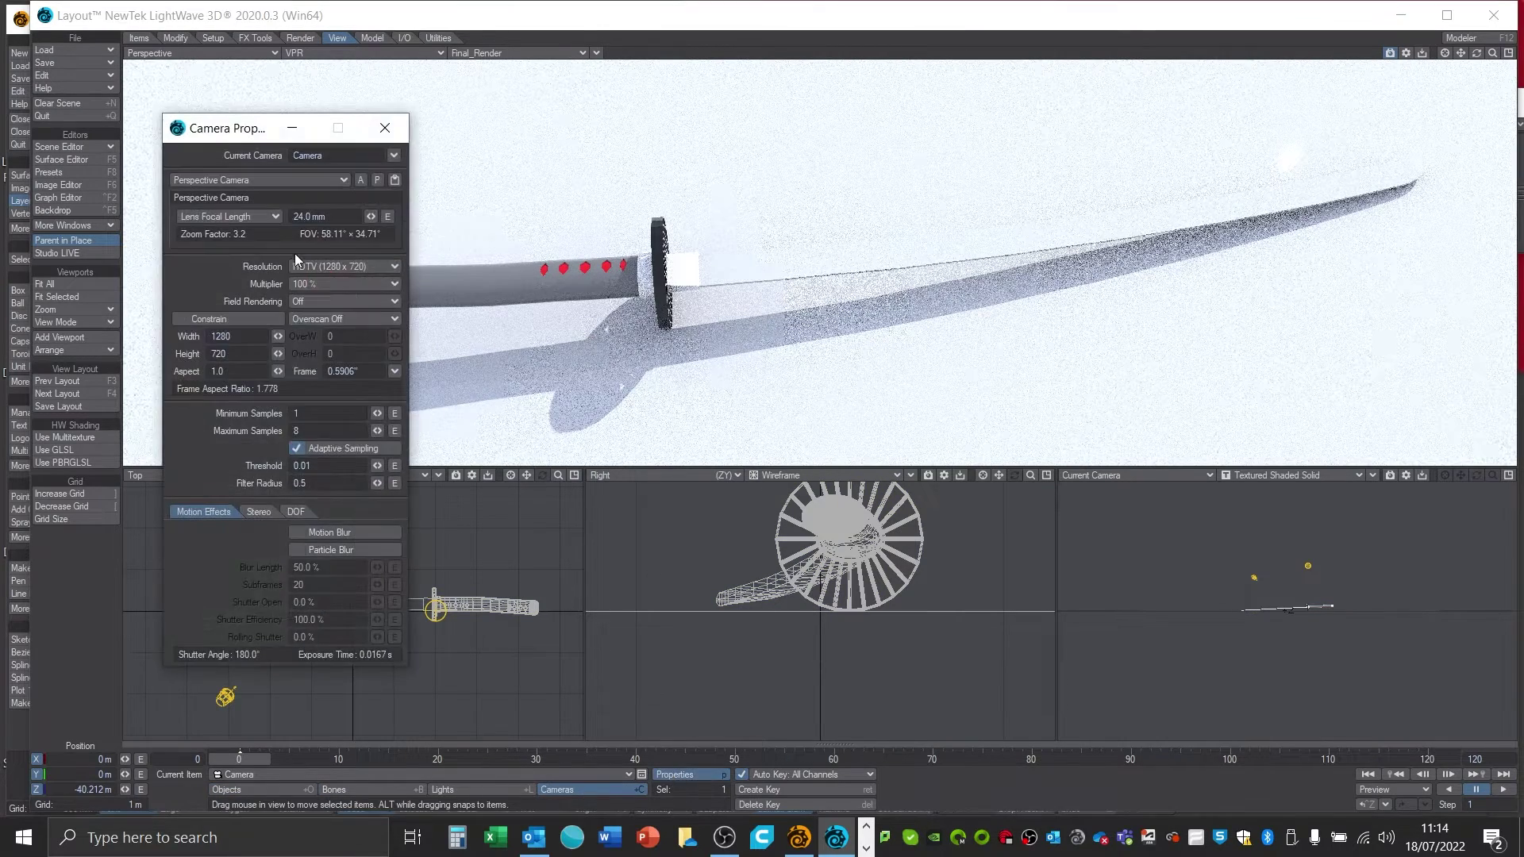
left_click(298, 430)
left_click(301, 465)
type("0.1")
key("Return")
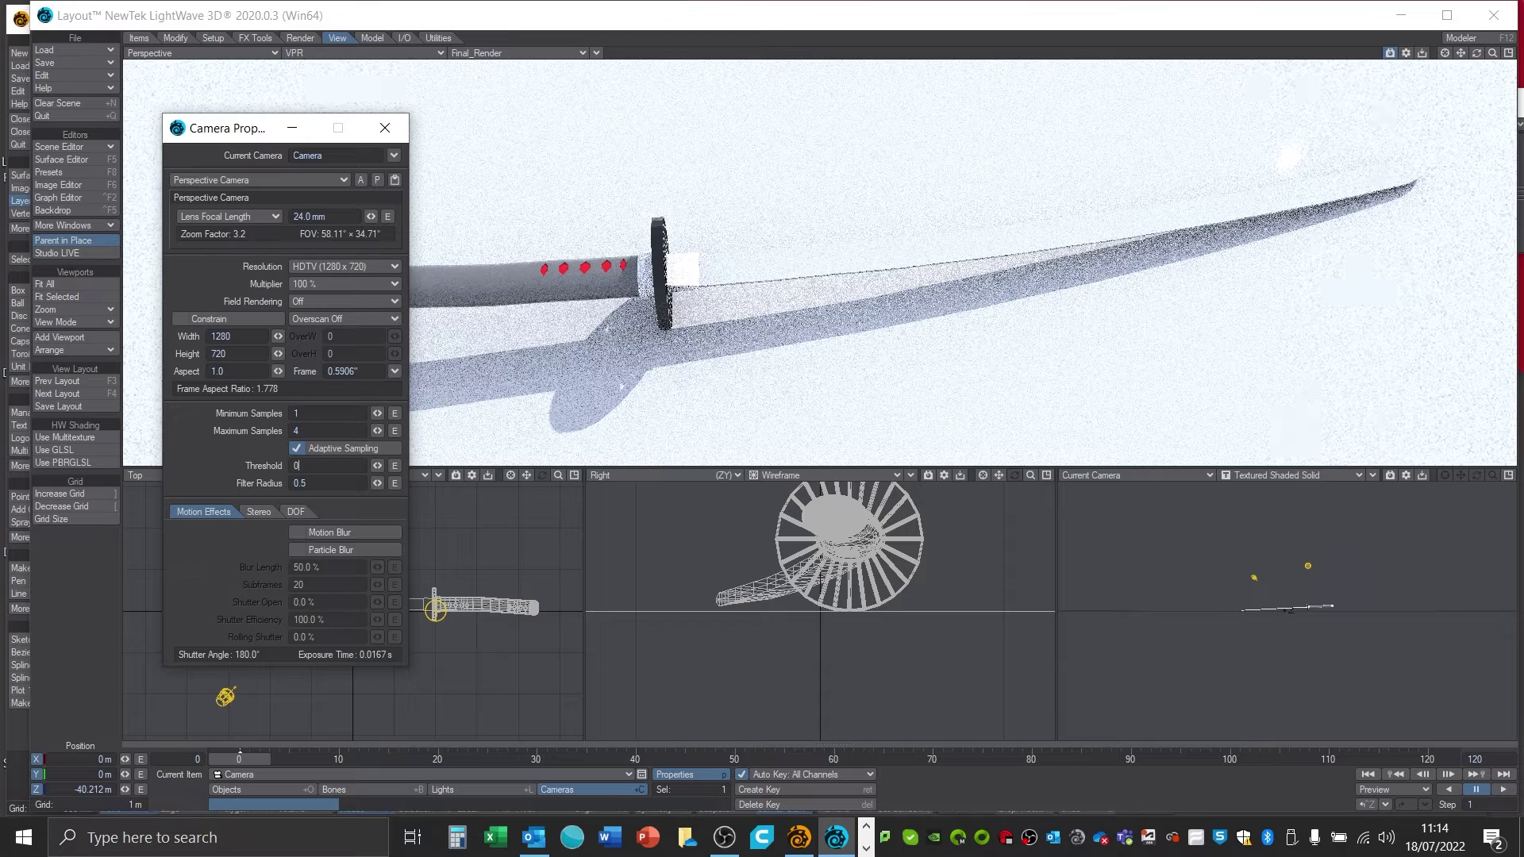
left_click(384, 127)
- Turn off lens flares, render instances and render lines in the VPR render properties
left_click(301, 38)
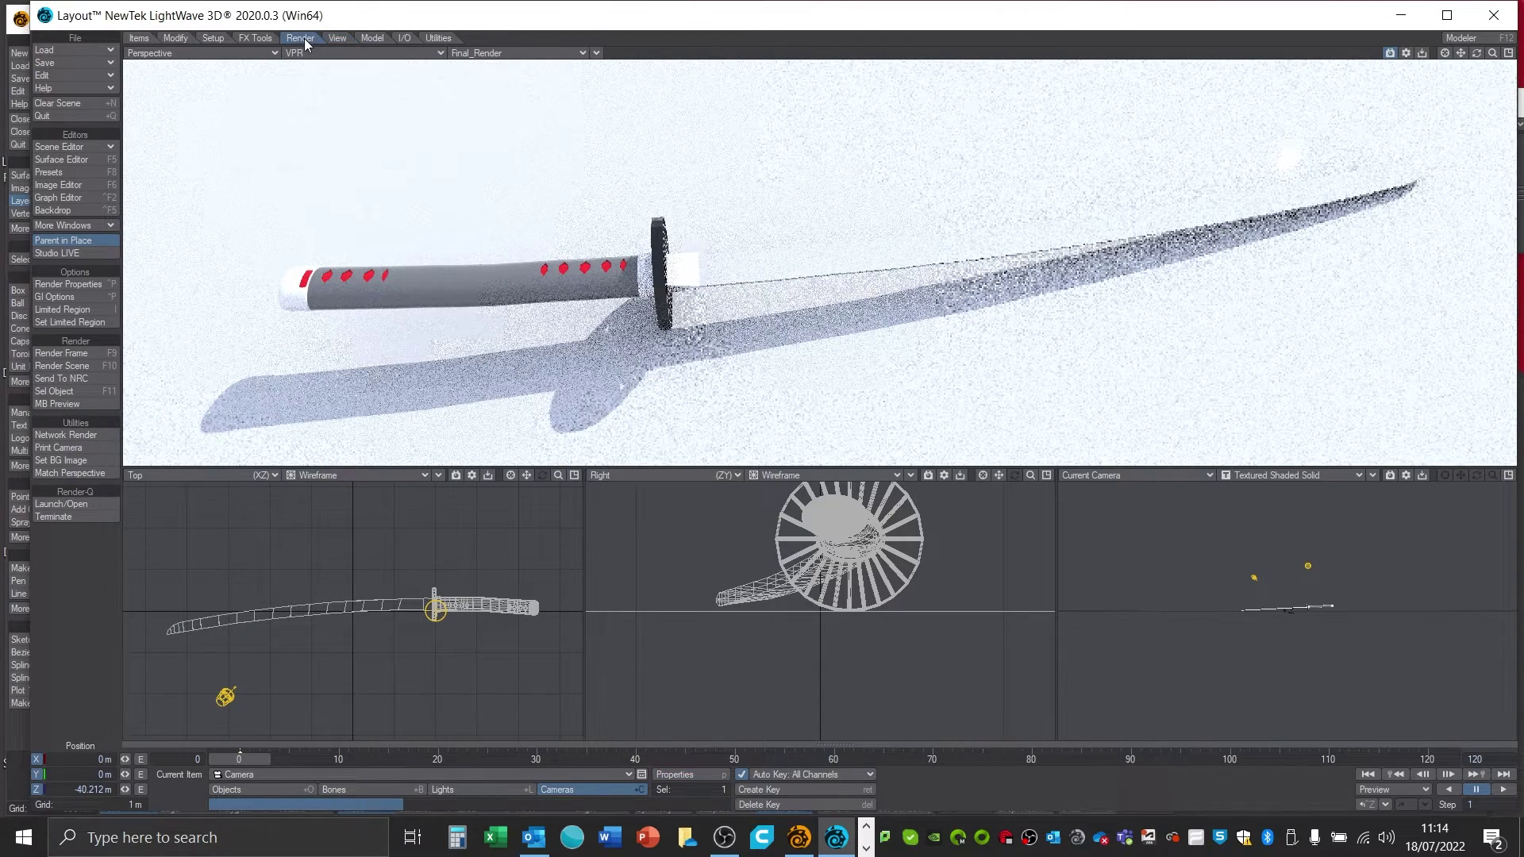
left_click(70, 285)
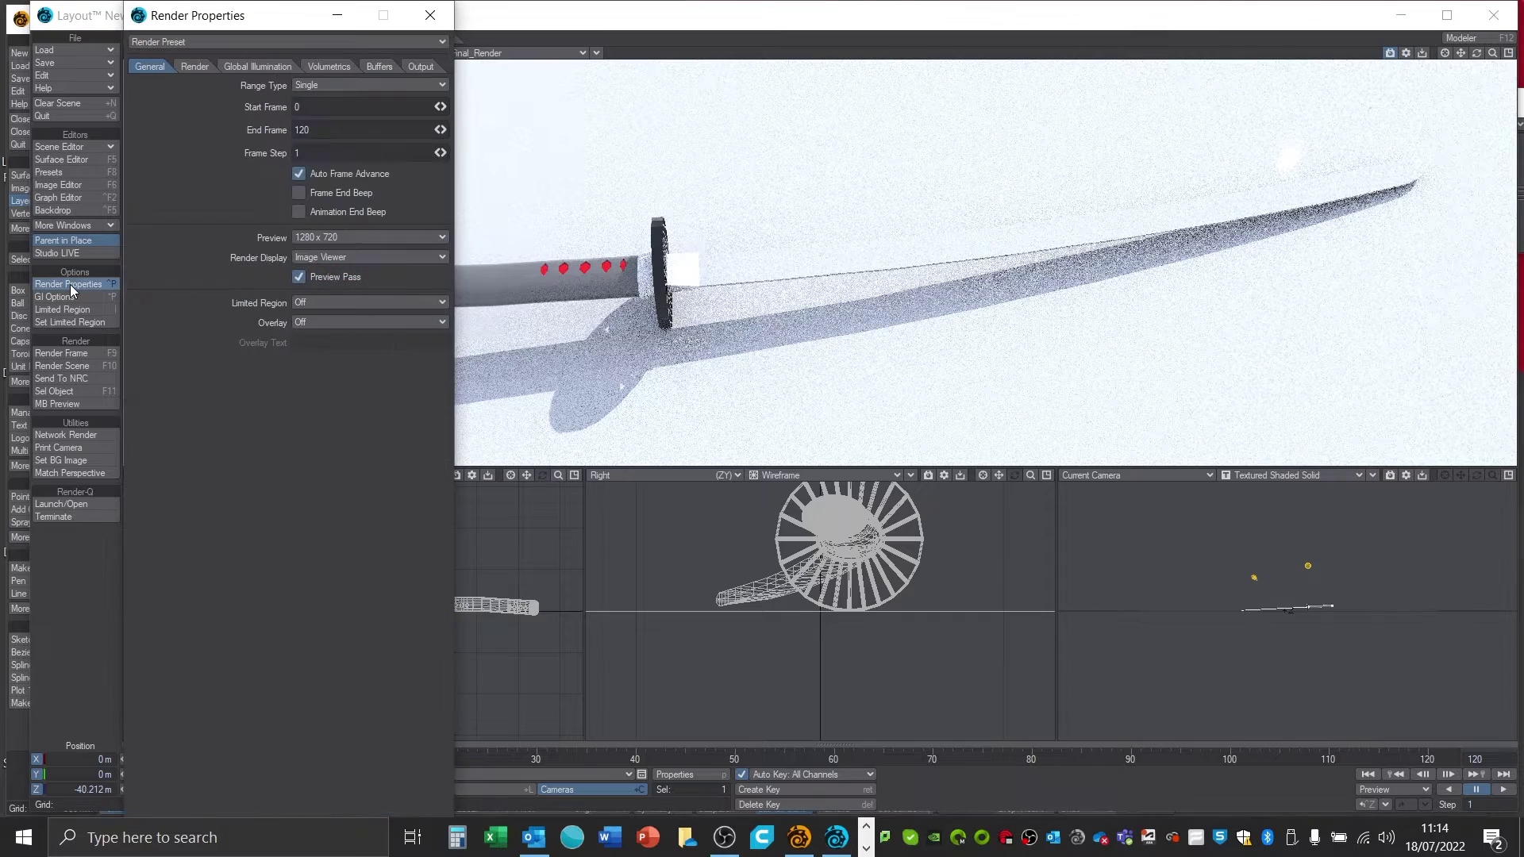
left_click(195, 67)
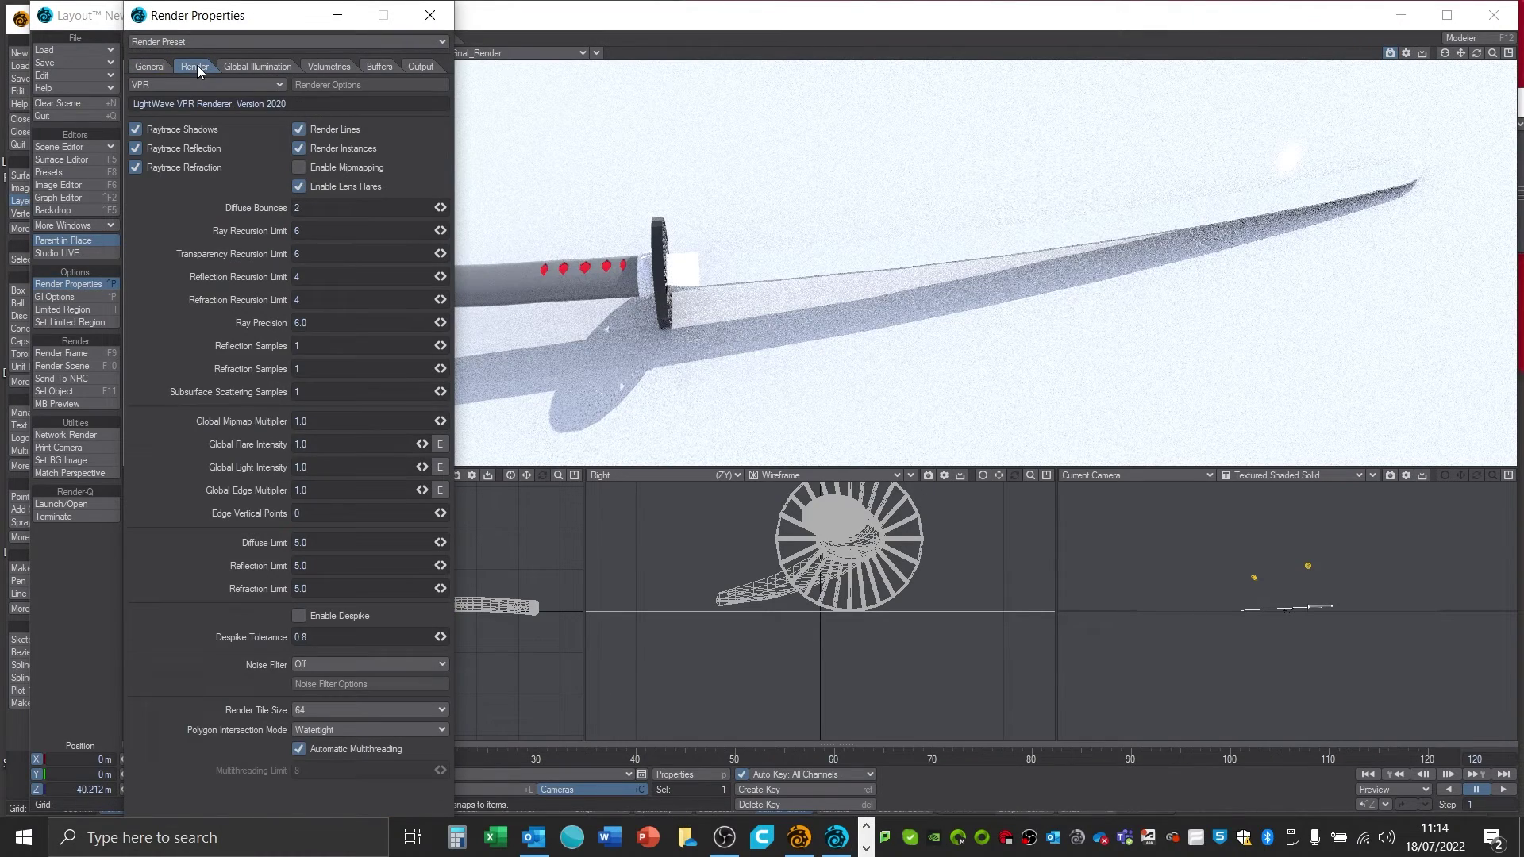
left_click(317, 188)
left_click(327, 148)
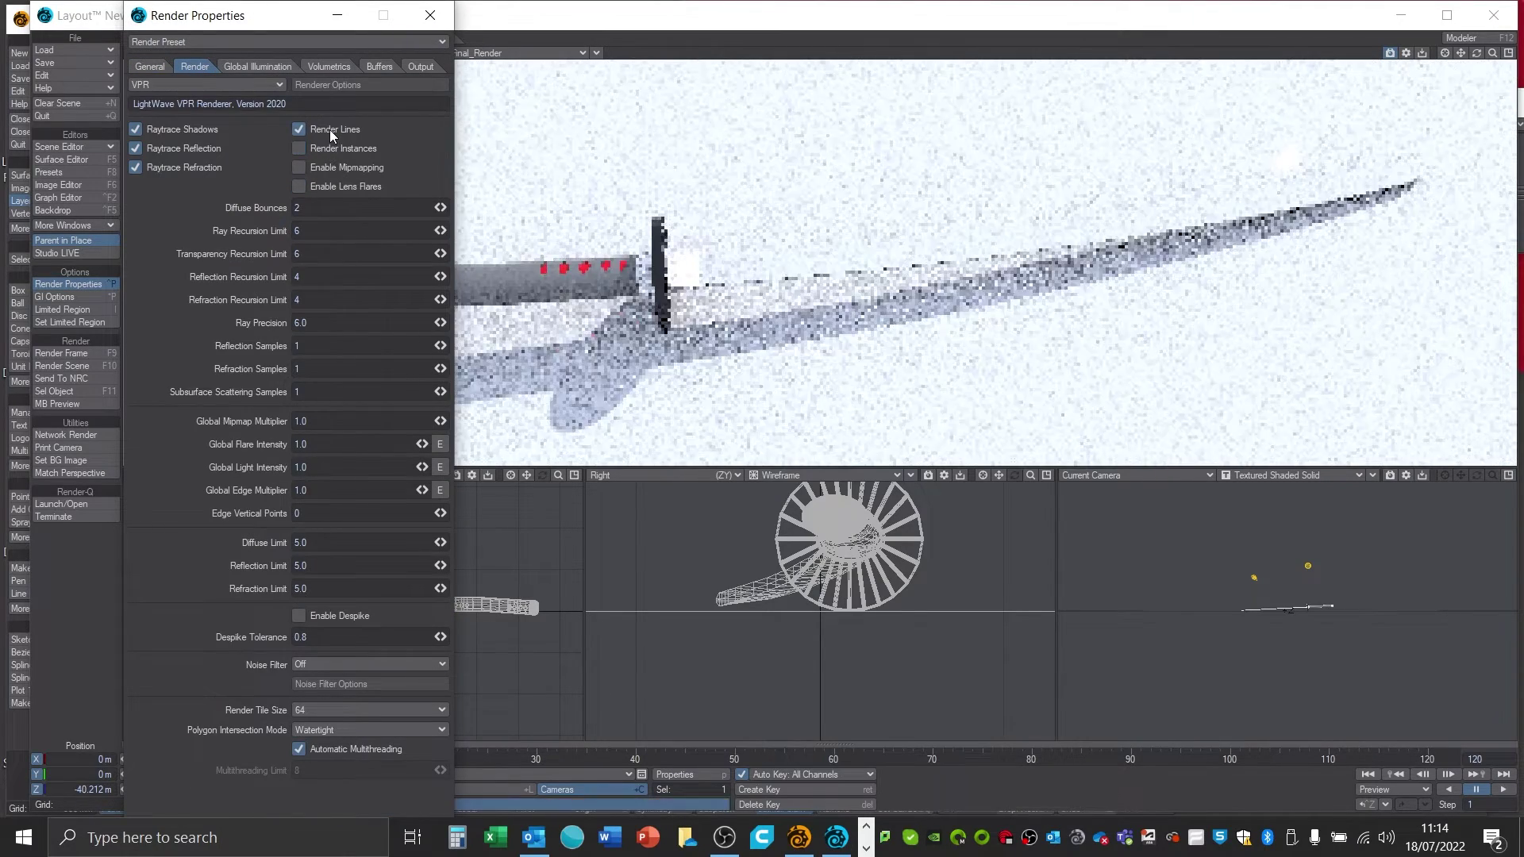
left_click(330, 130)
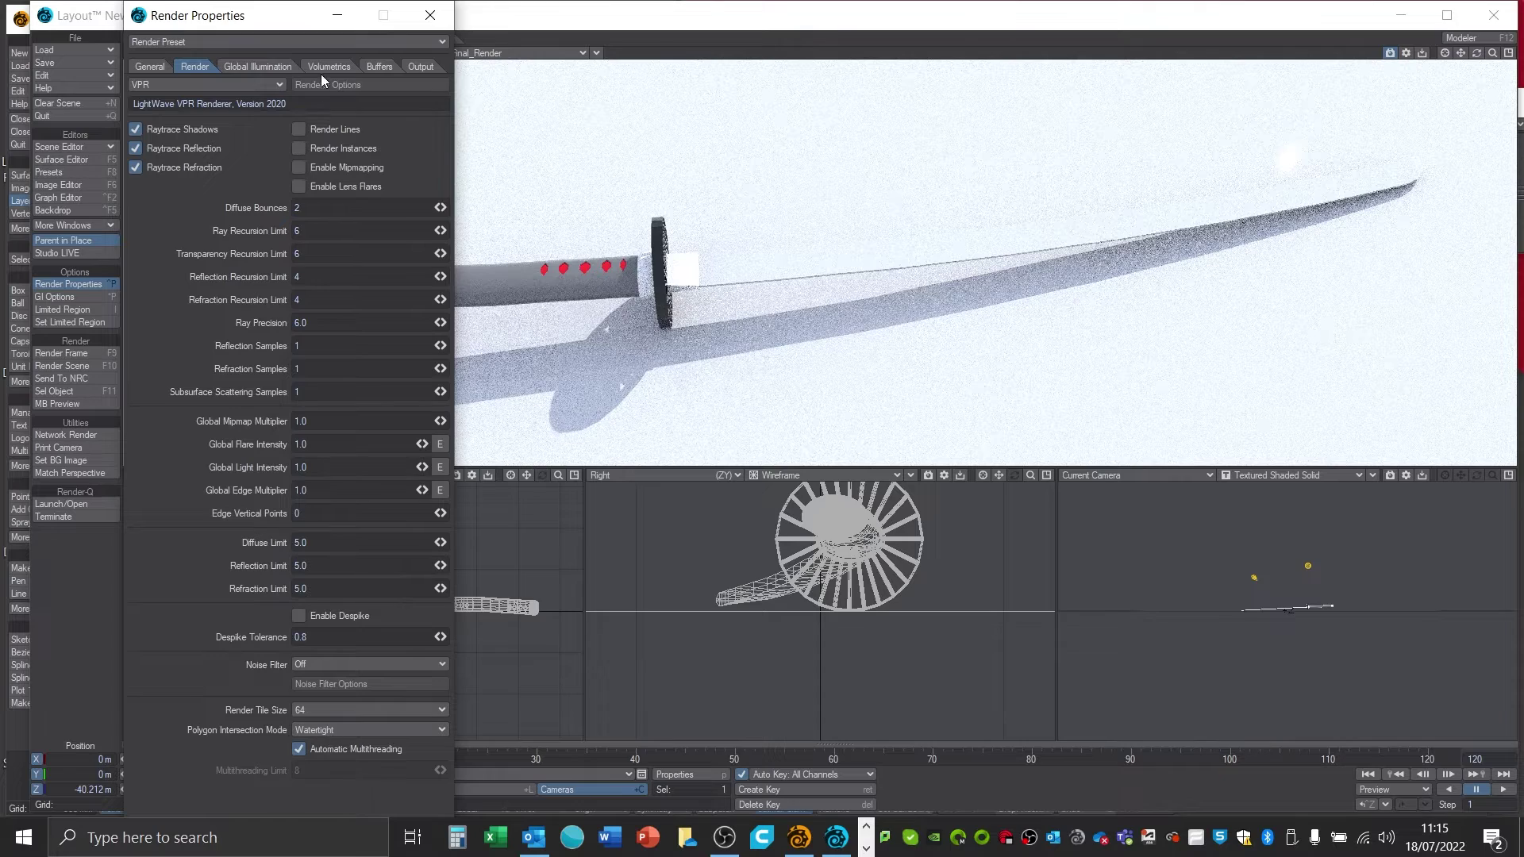
left_click(258, 66)
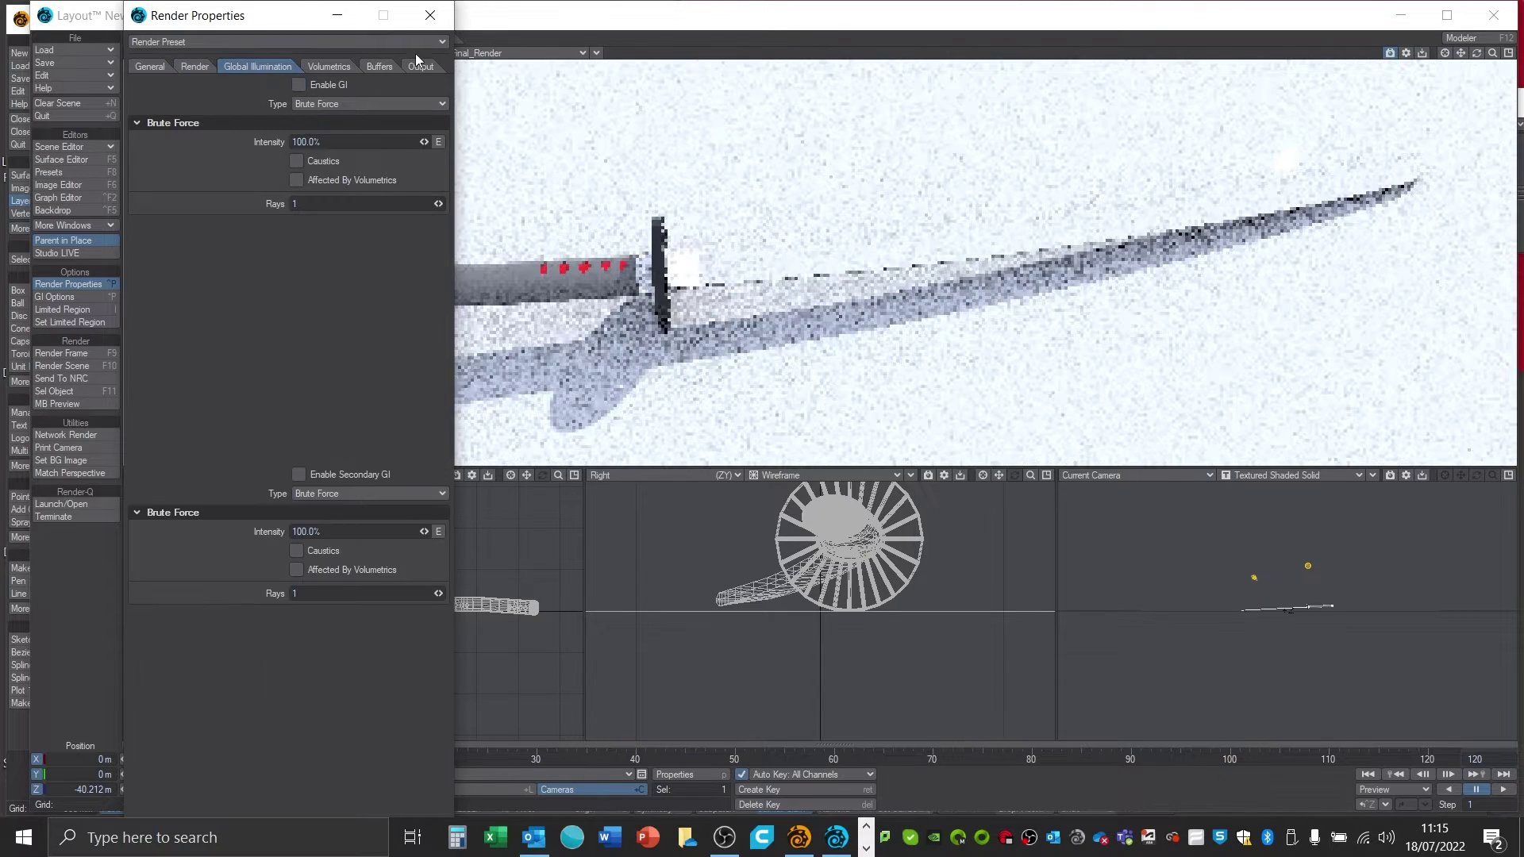
left_click(429, 16)
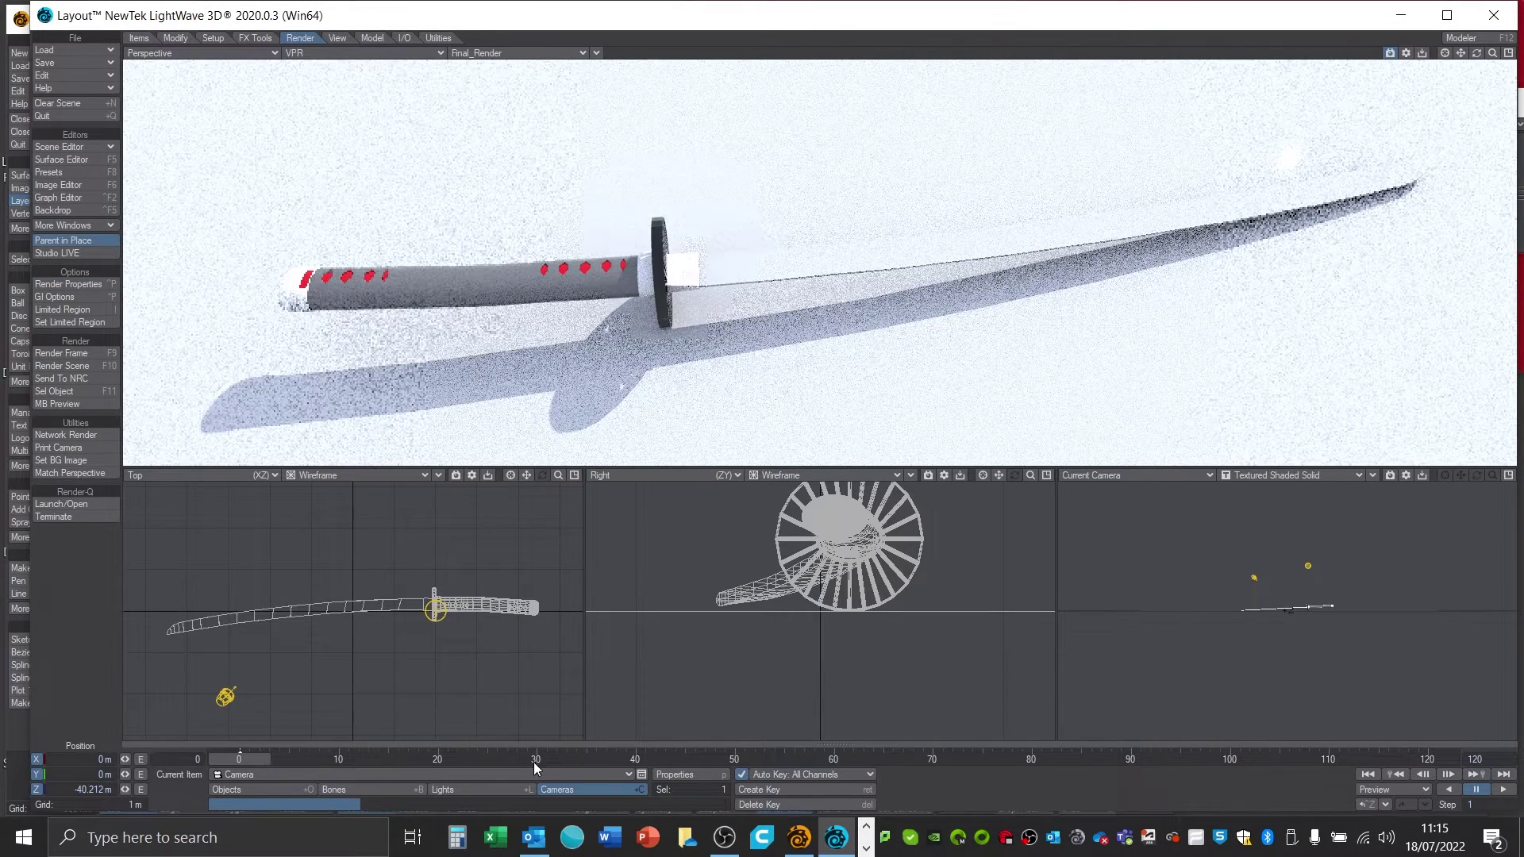
- Turn off Use Global and Time Dependent in the EnvLight's properties
left_click(498, 788)
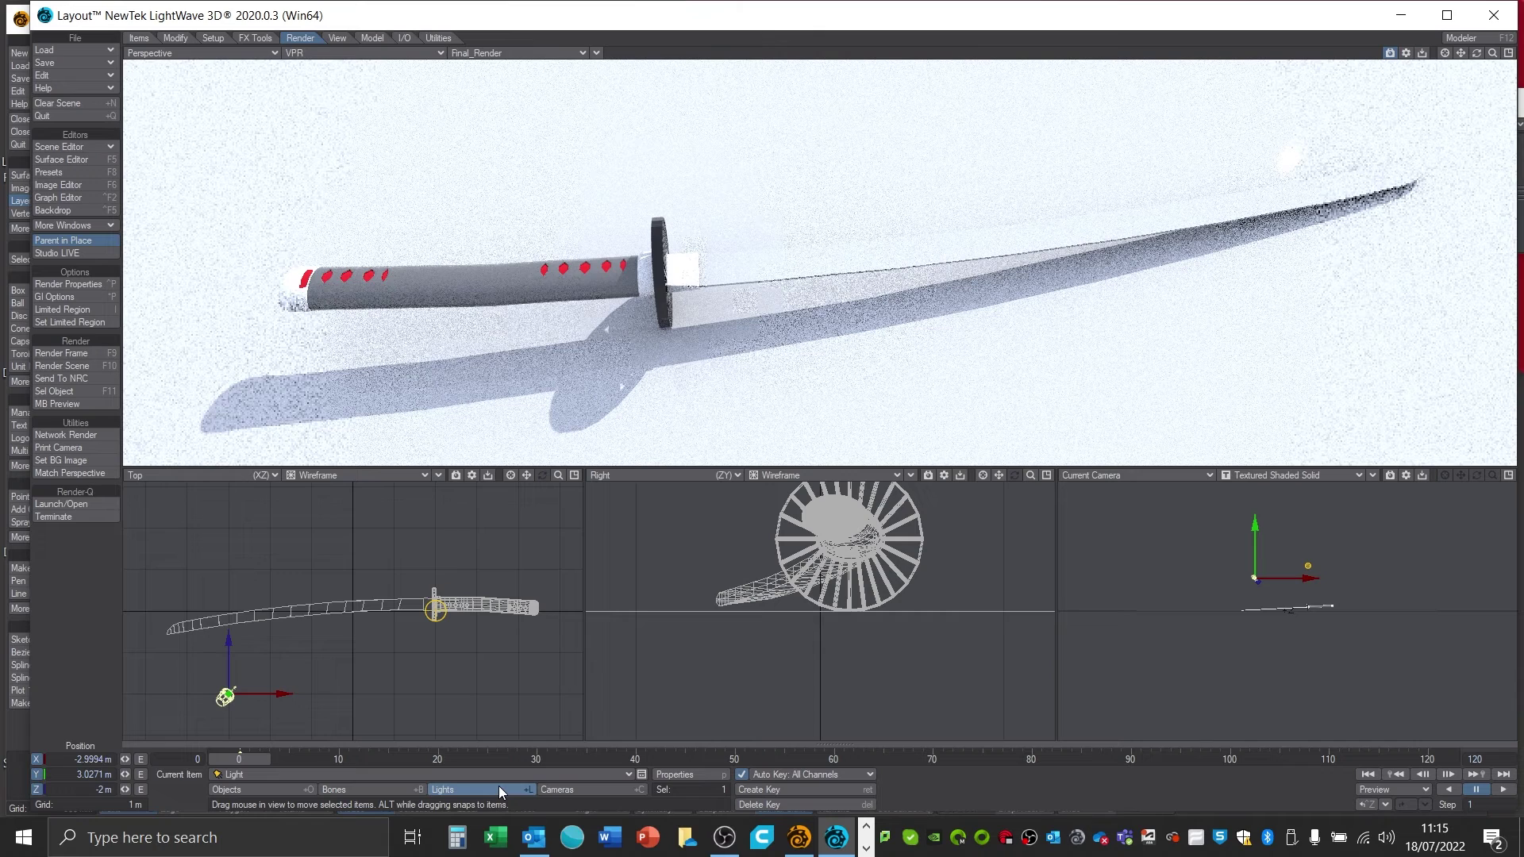
left_click(664, 771)
left_click(340, 104)
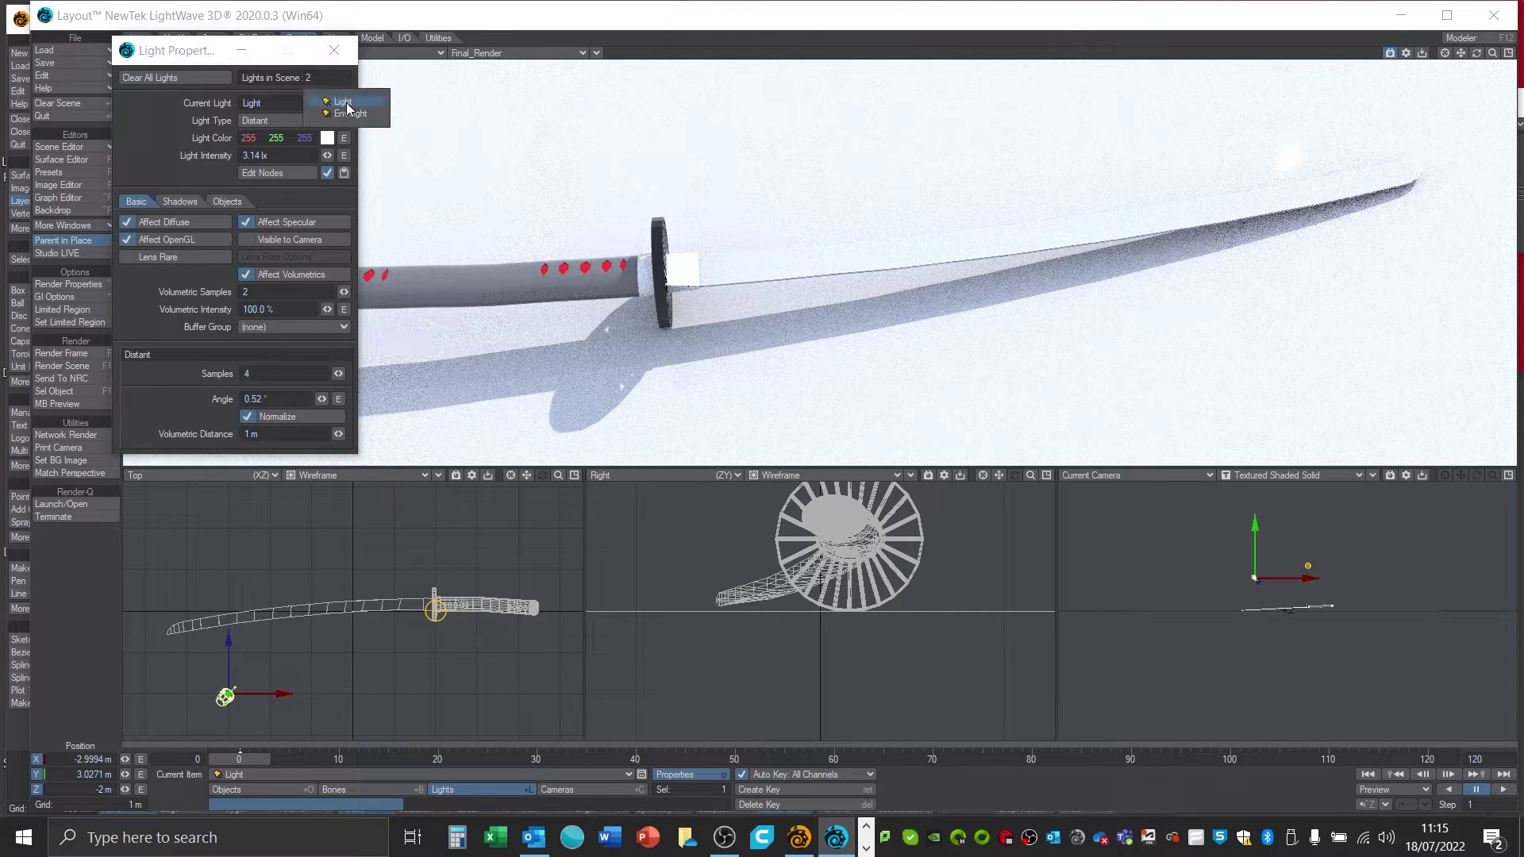
left_click(353, 111)
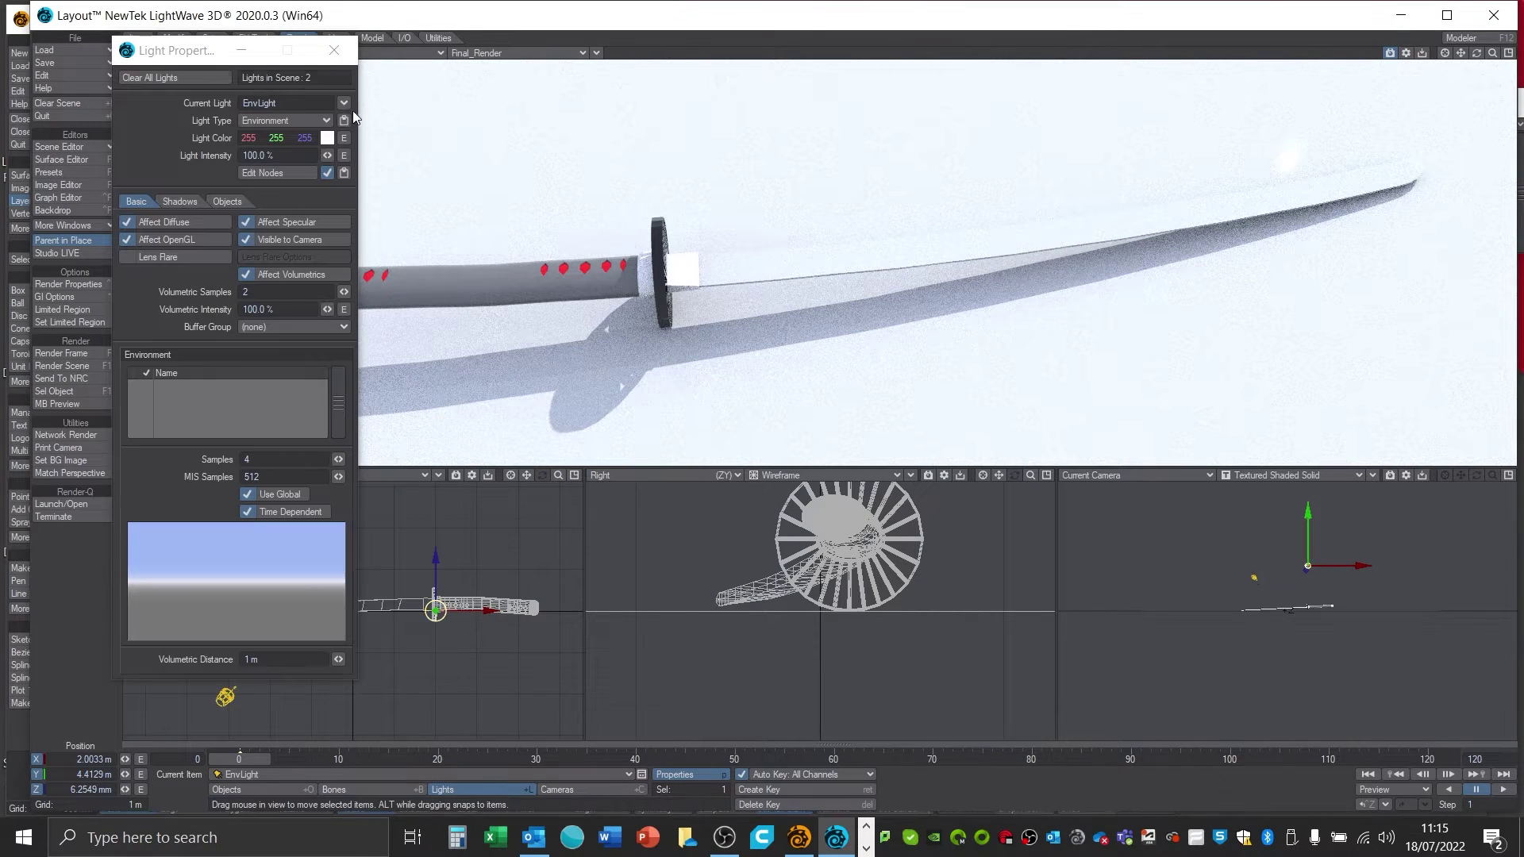
left_click(262, 493)
left_click(270, 513)
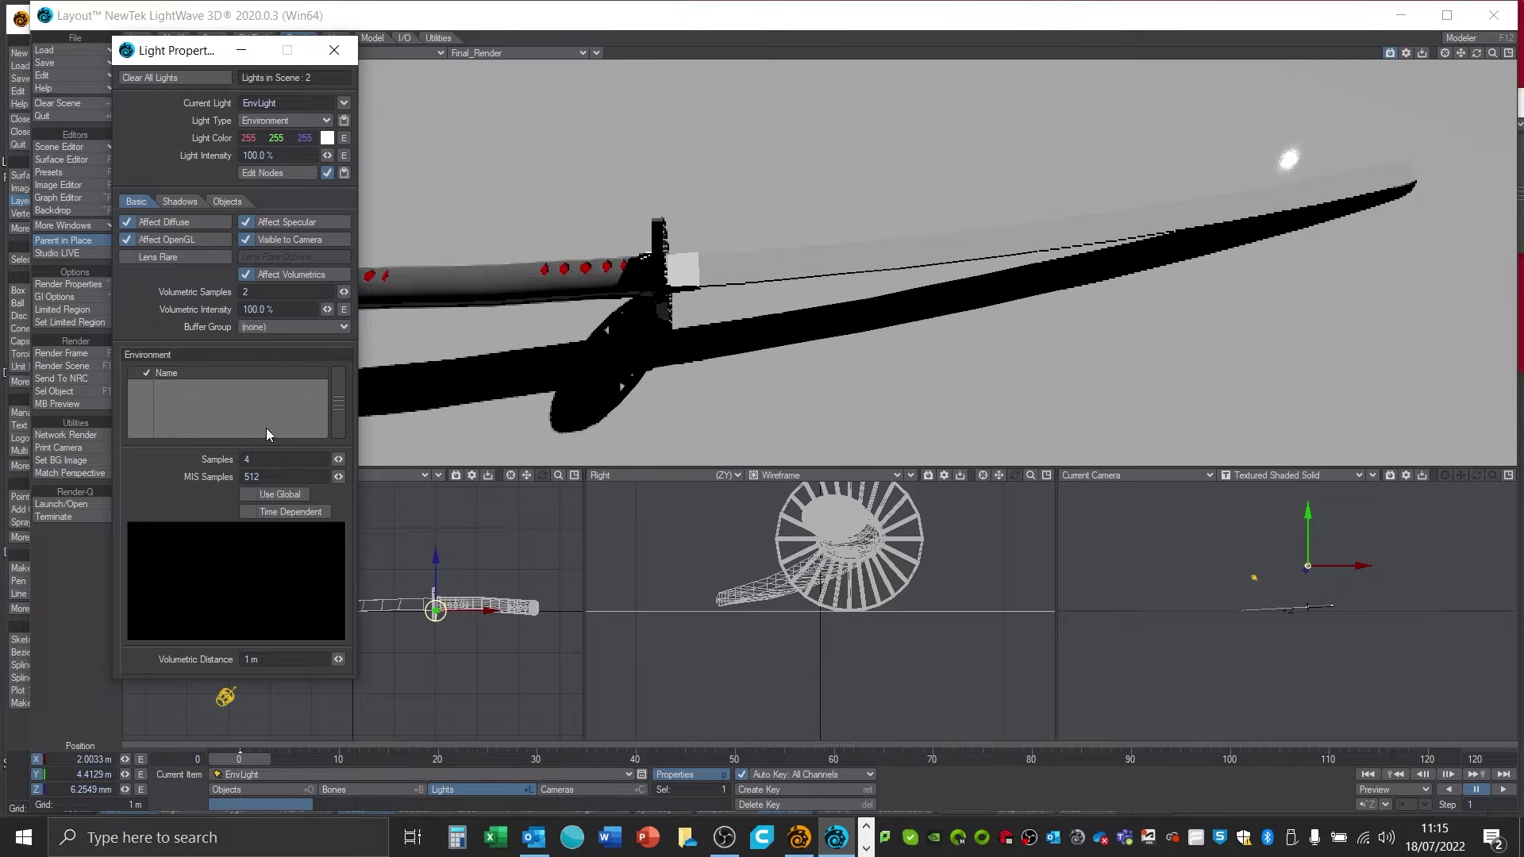
- Add a Textured Environment to the EnvLight and open its texture for editing
right_click(217, 388)
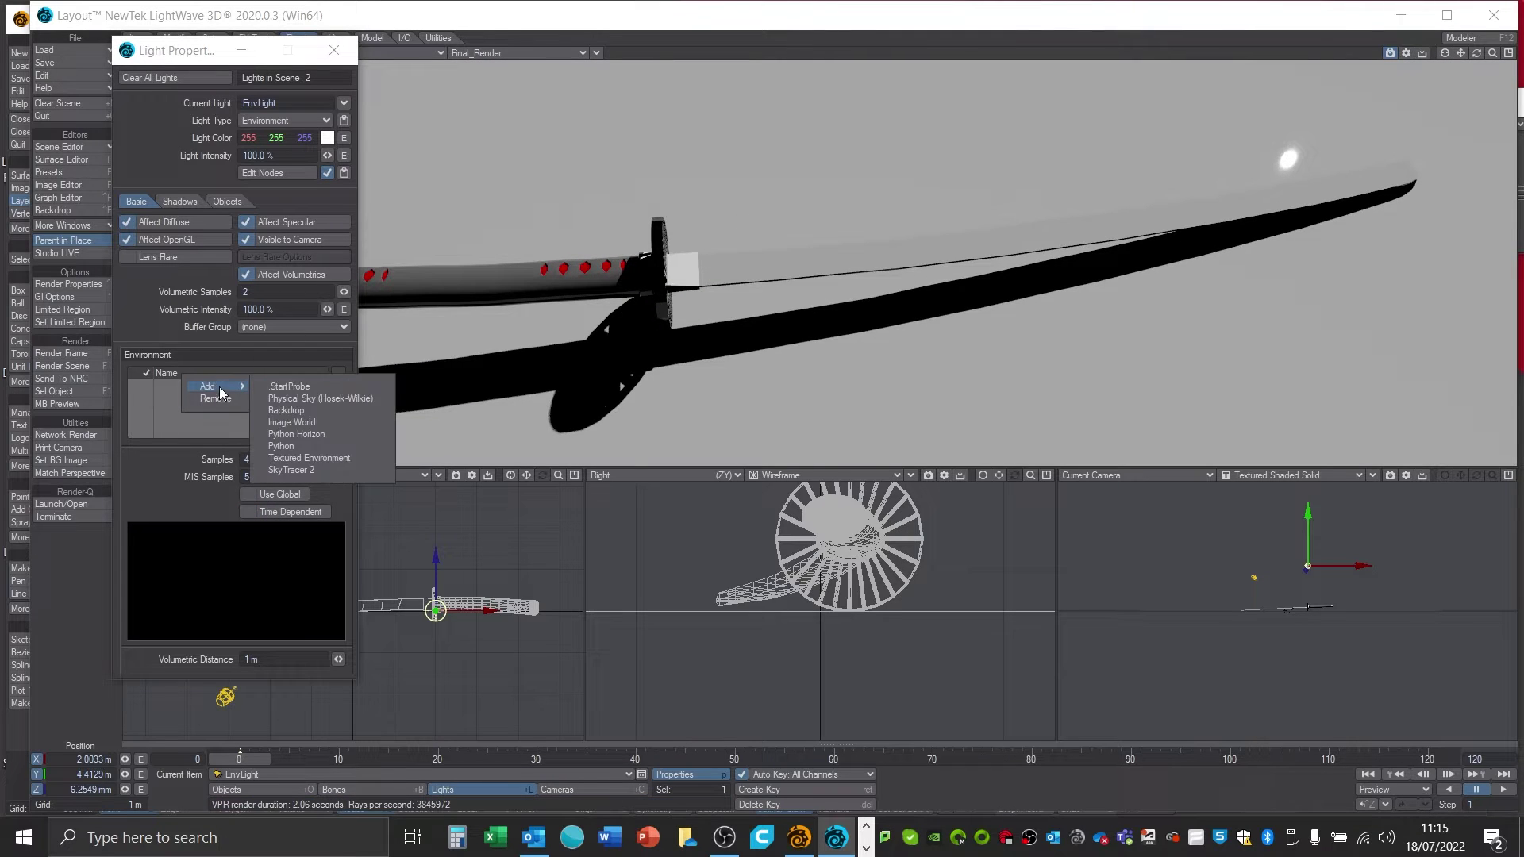
left_click(325, 456)
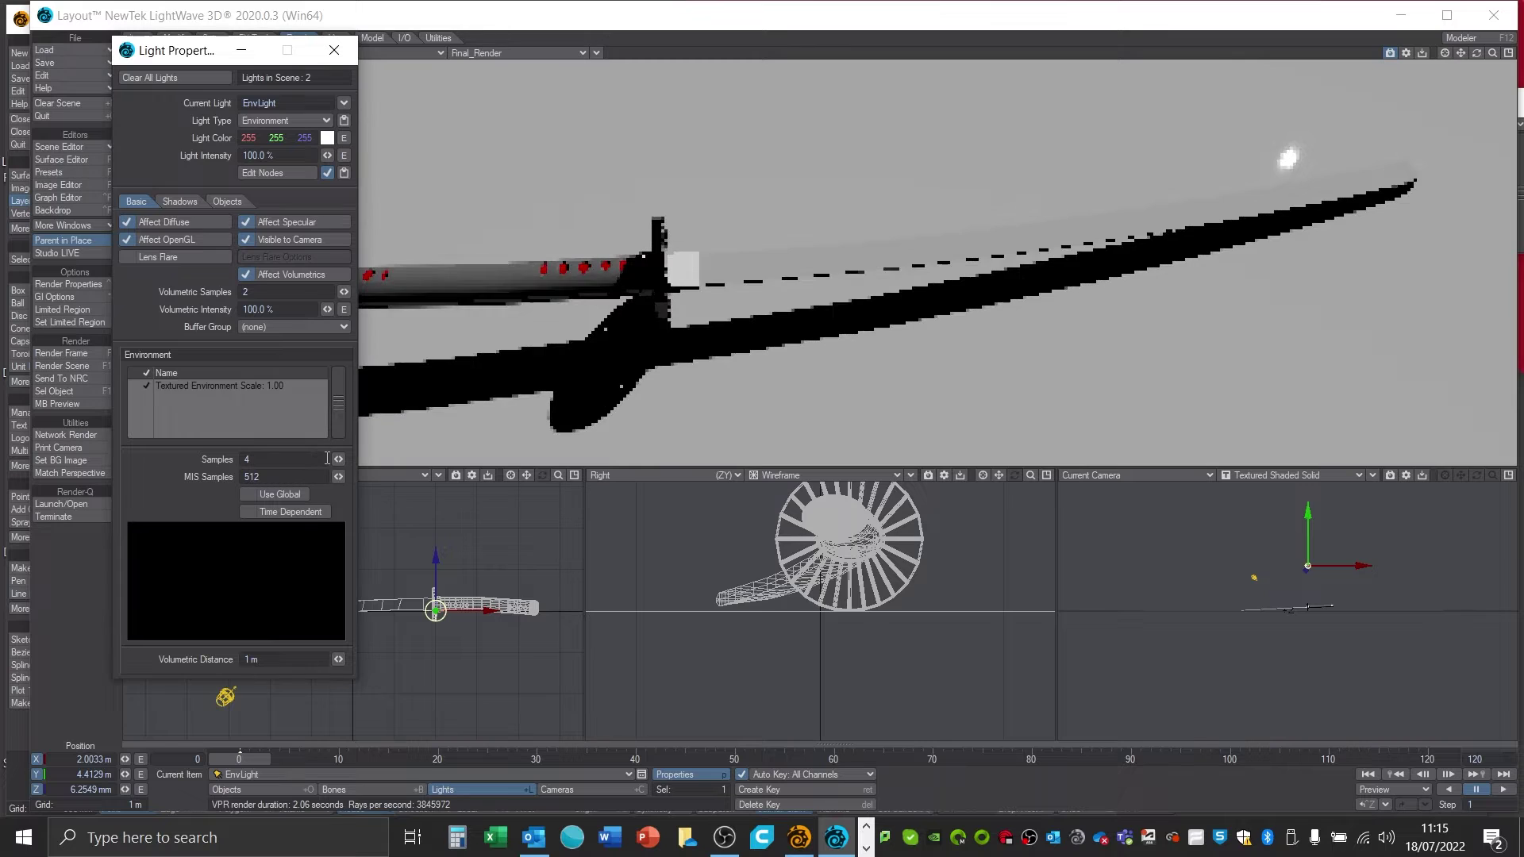
double_click(246, 384)
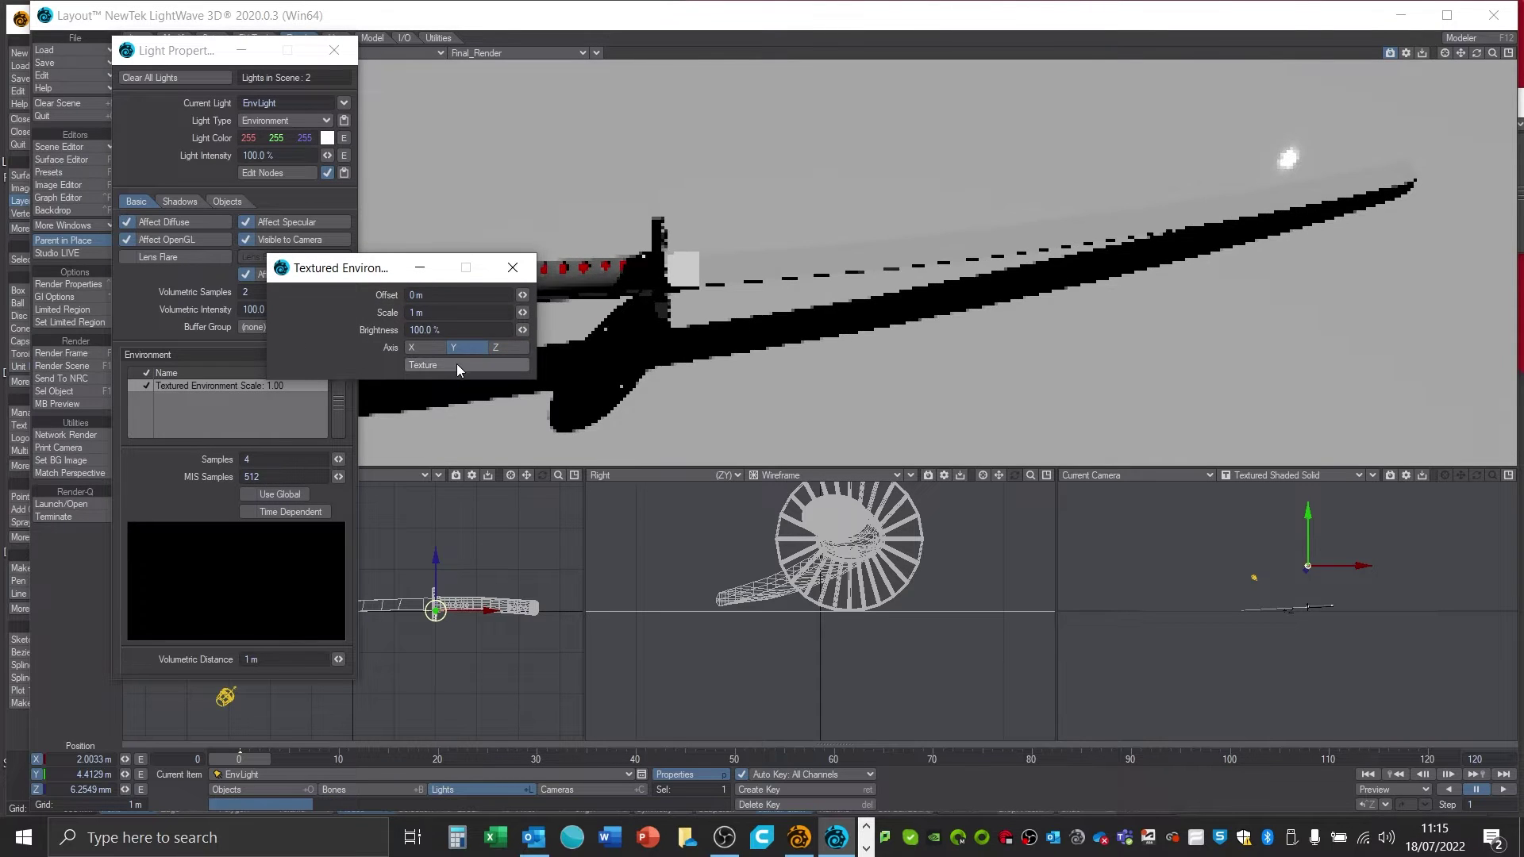
left_click(459, 365)
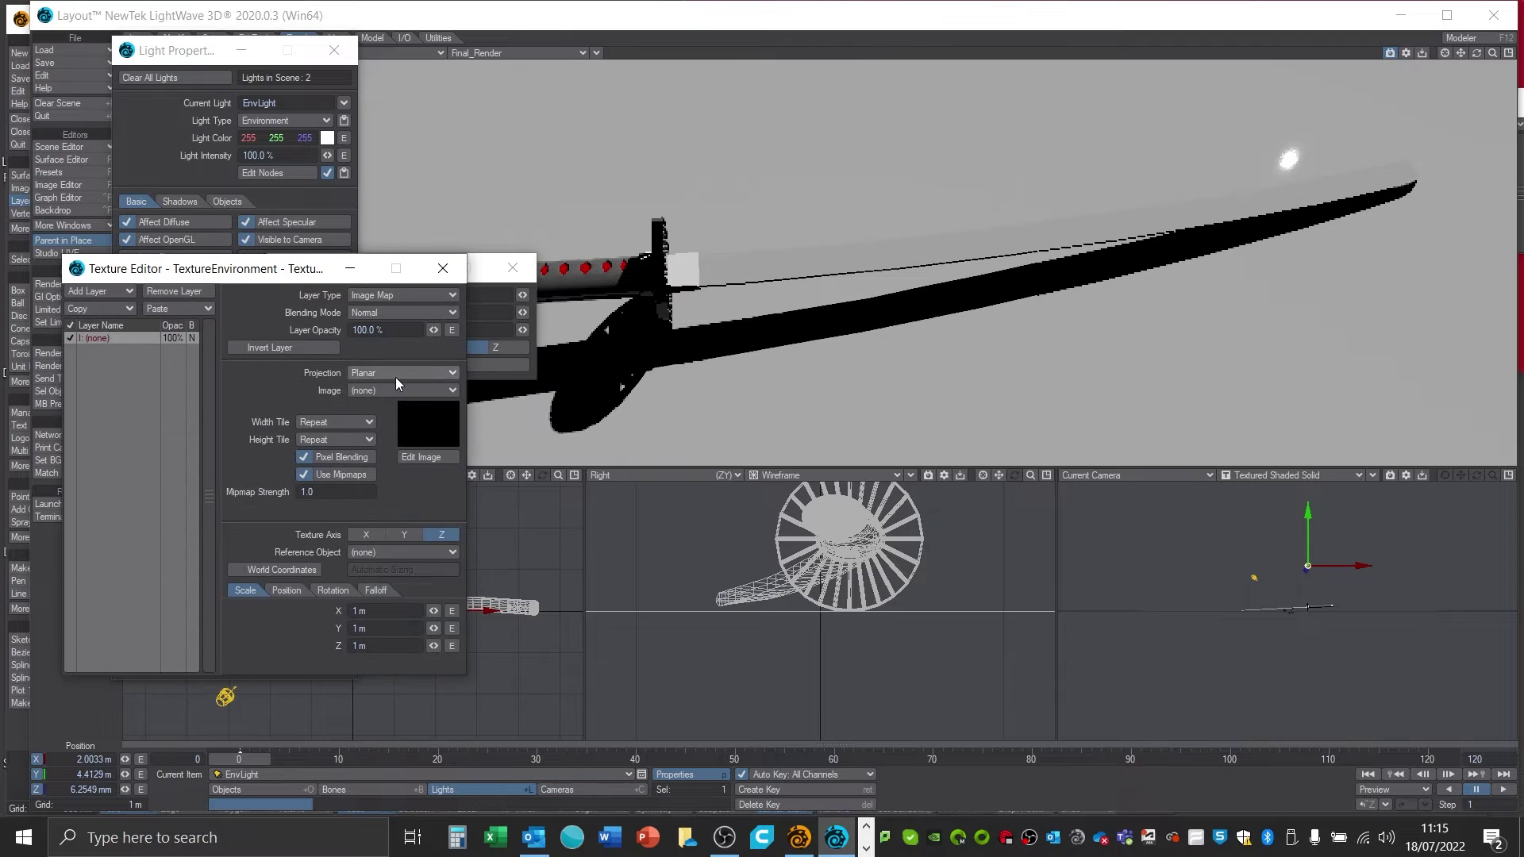
- Set the environment texture's projection to Spherical and load the christmas_photo_studio_04_4k HDR image from the project's Images folder
left_click(388, 390)
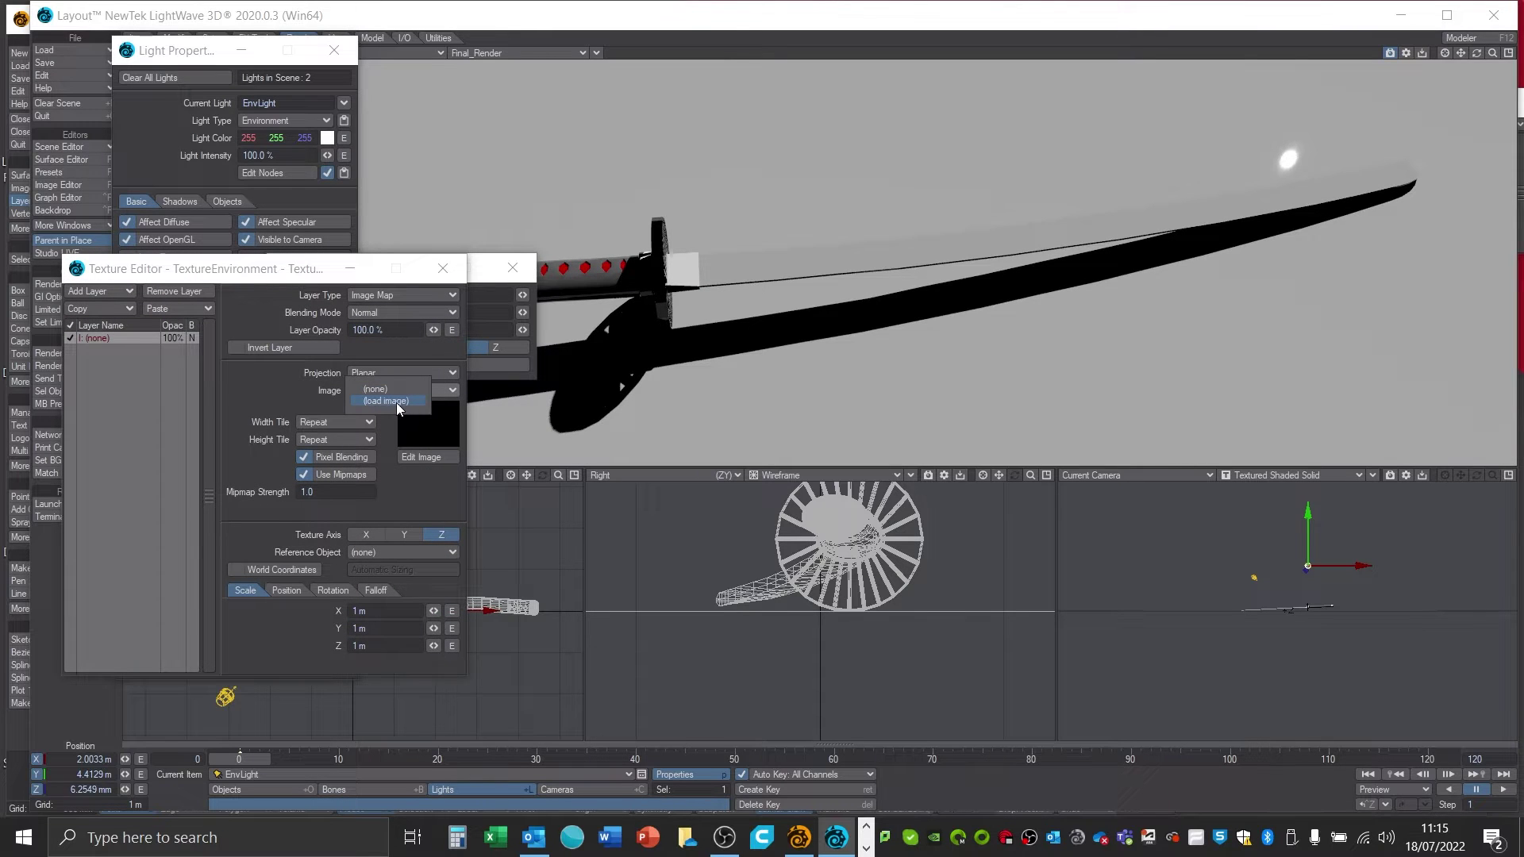
left_click(393, 373)
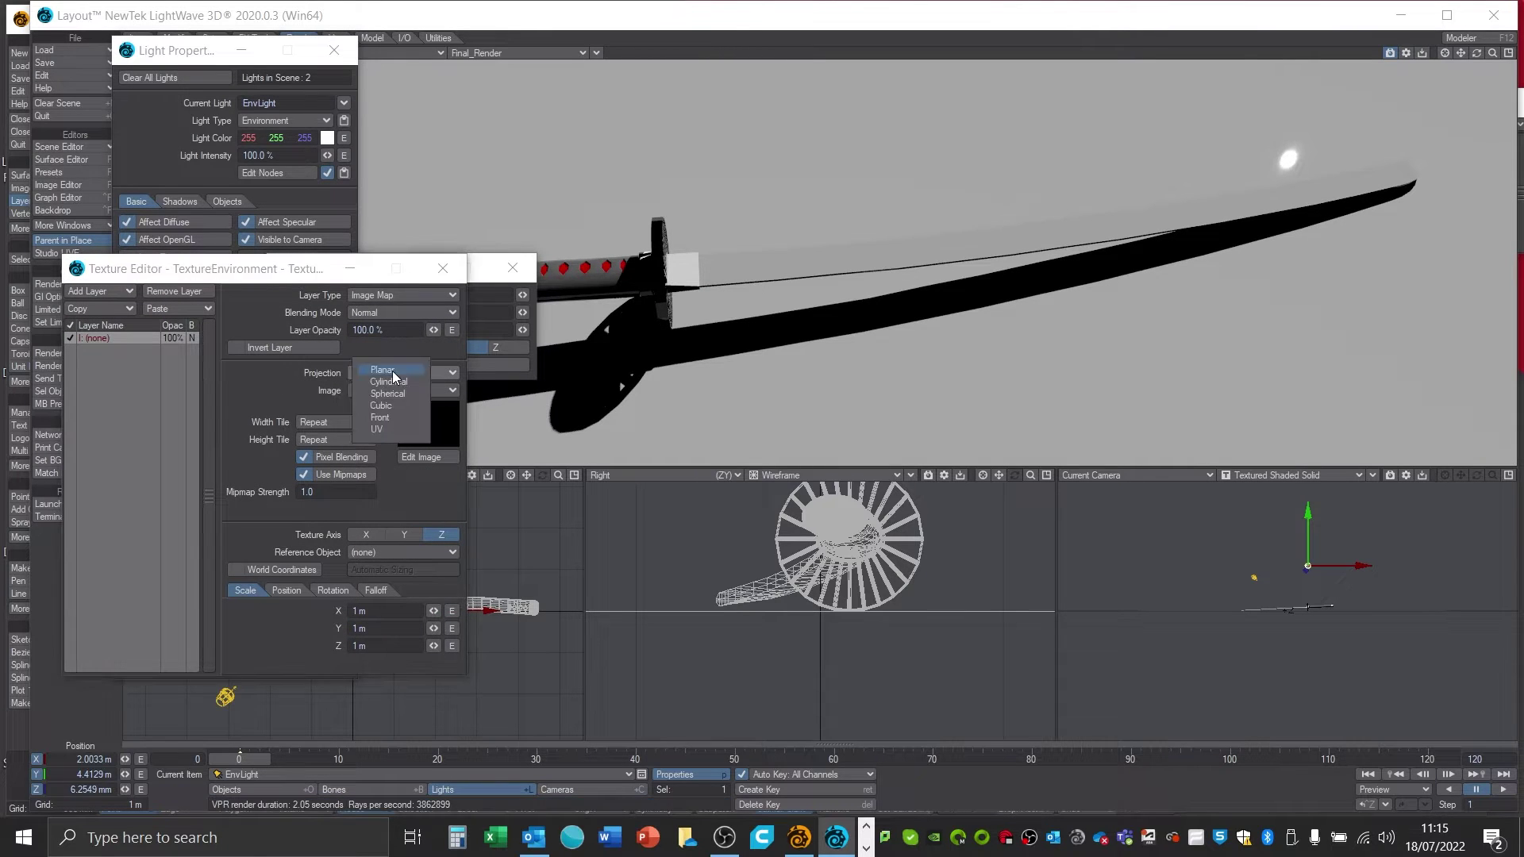
left_click(398, 394)
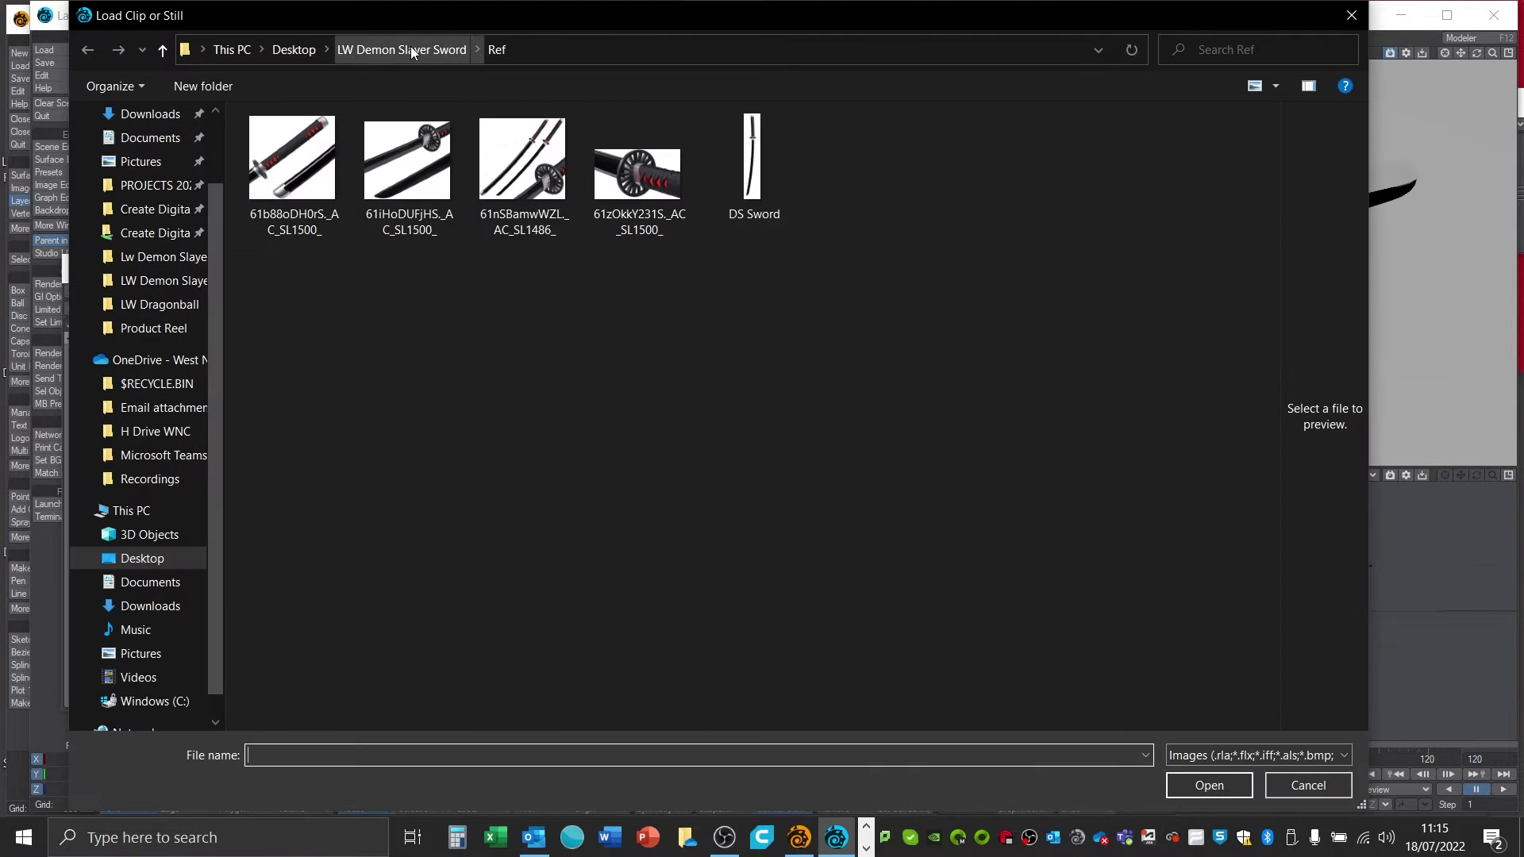
left_click(397, 49)
double_click(288, 150)
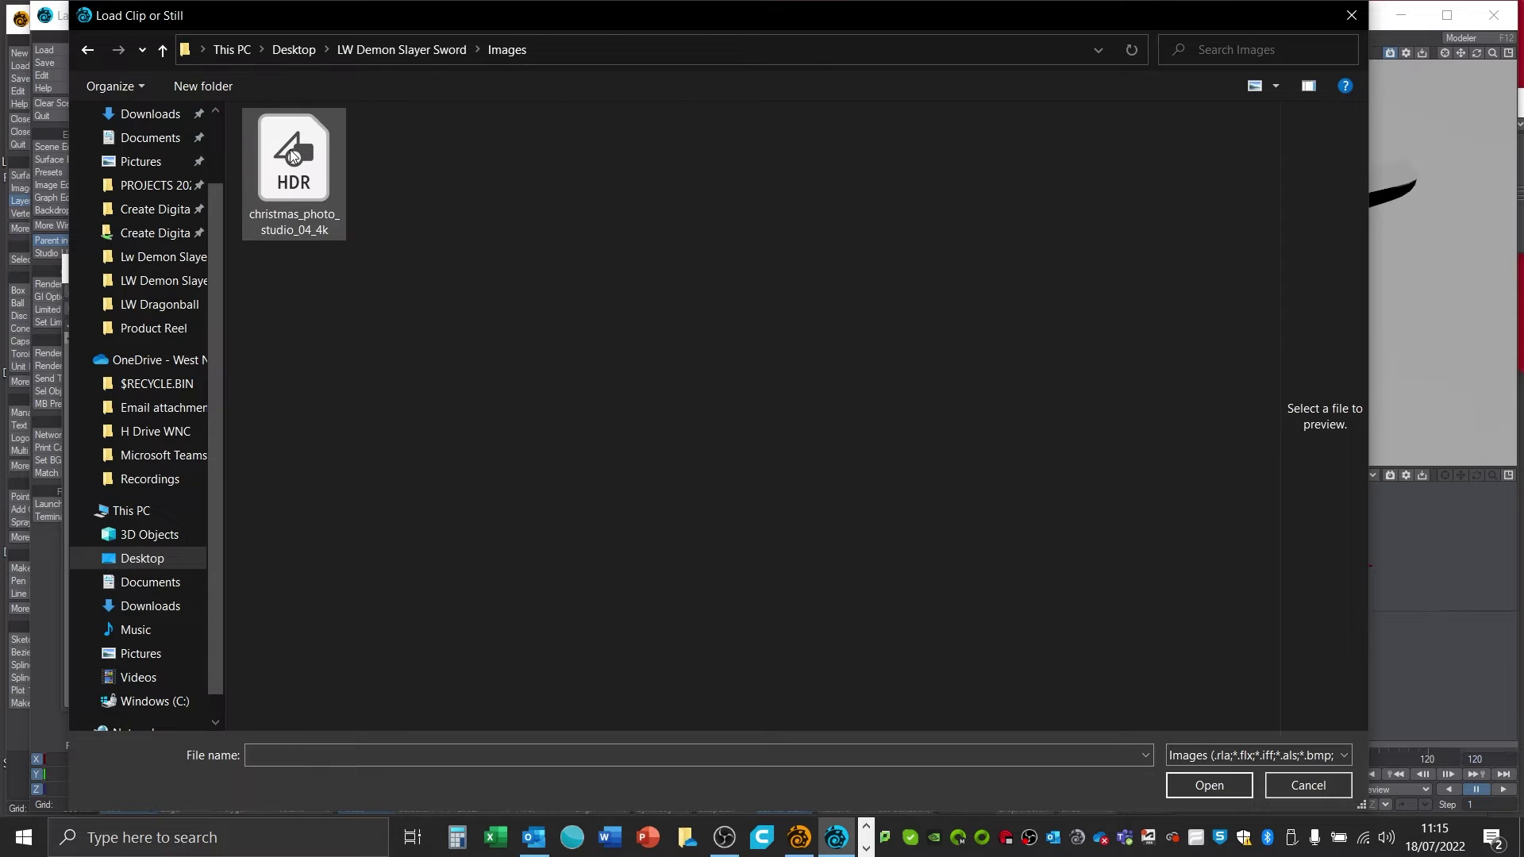
left_click(289, 150)
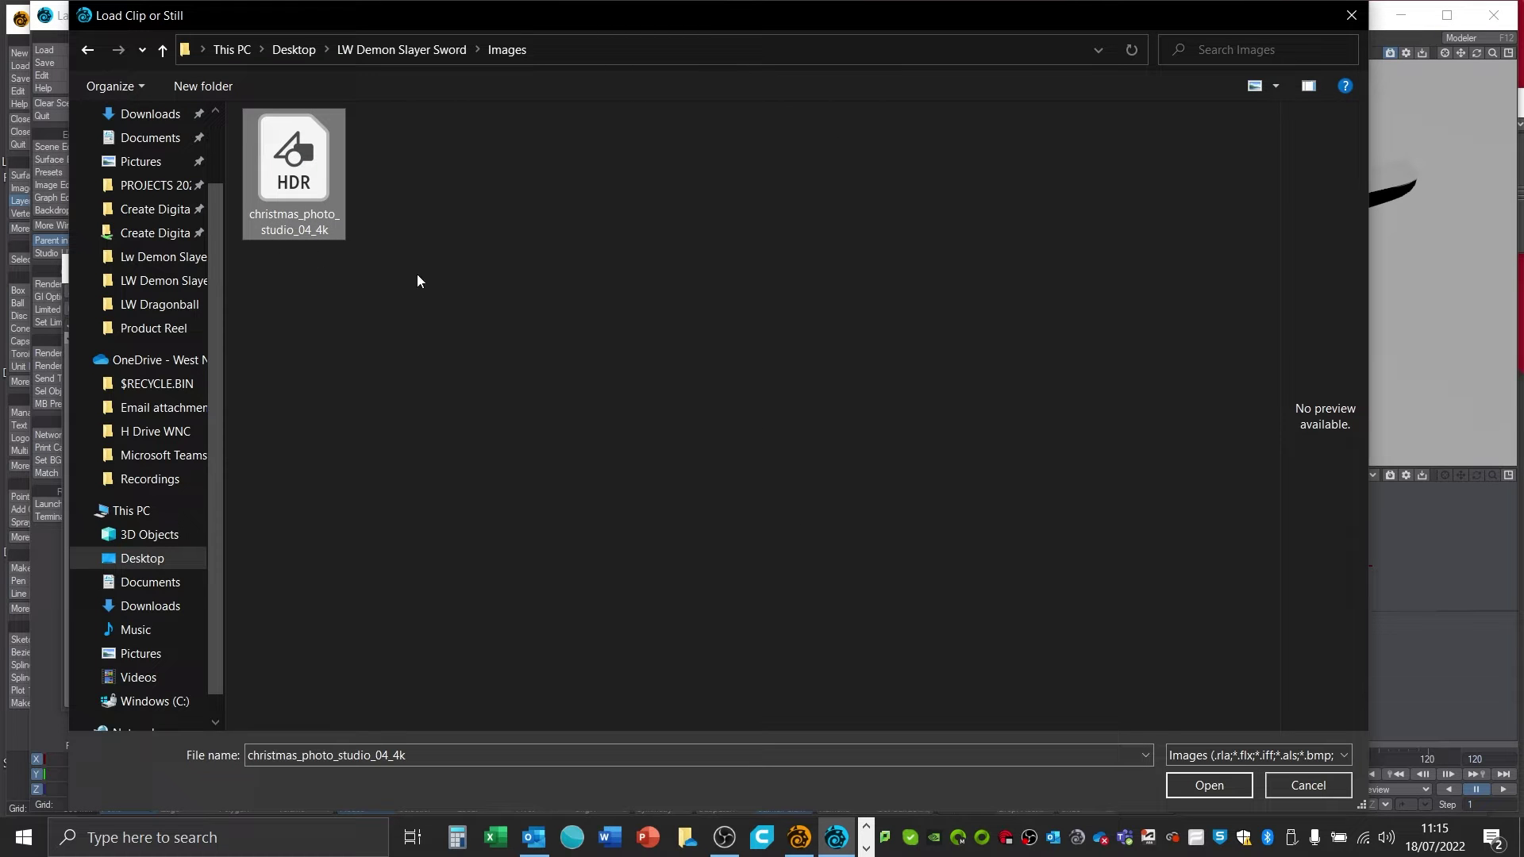
left_click(1225, 787)
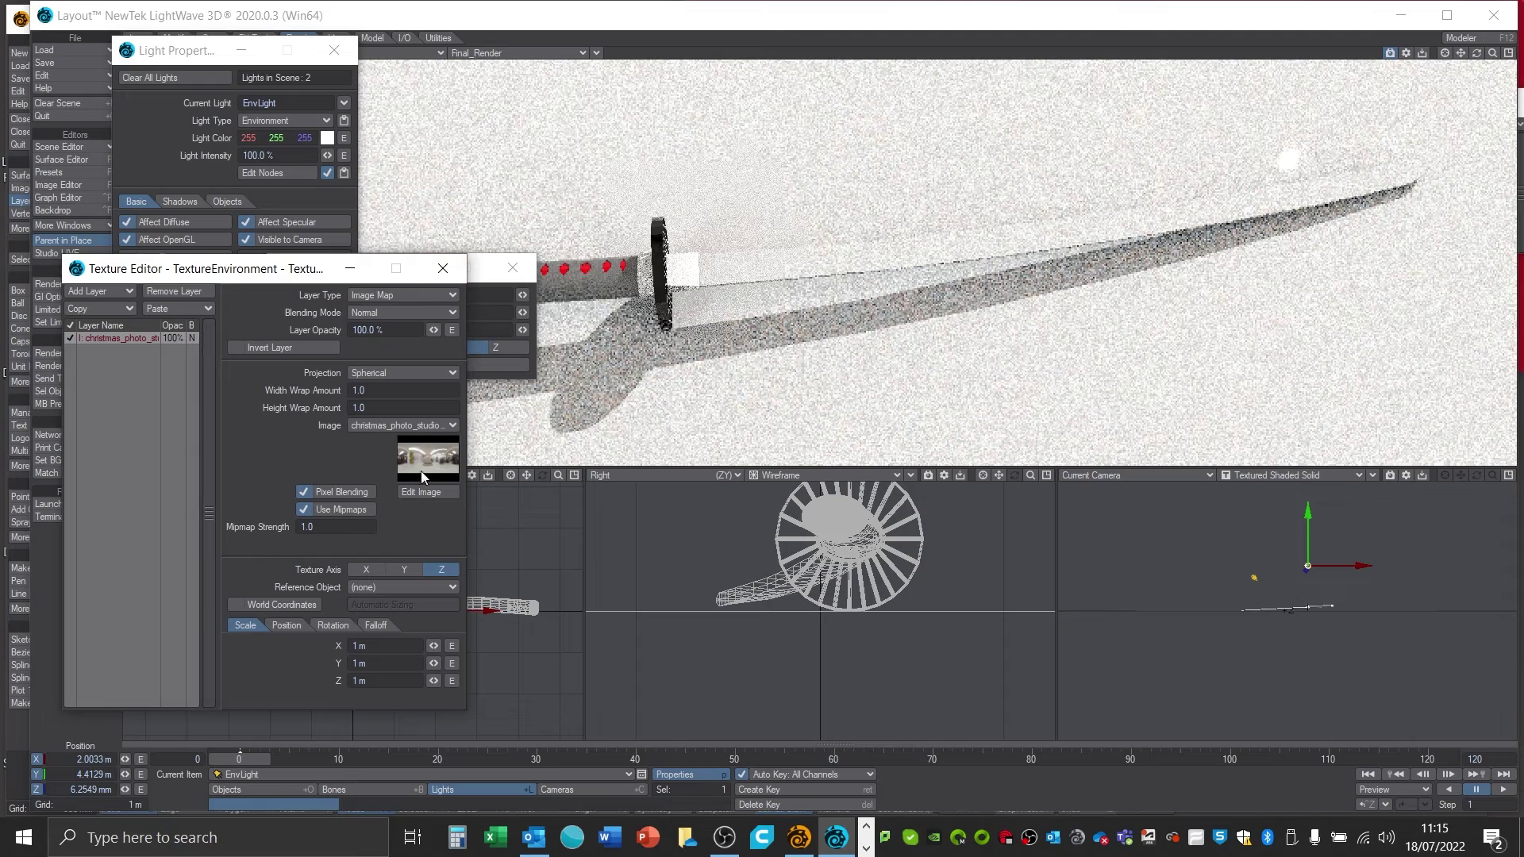
- Set the environment texture's axis to Y and move the open editors clear of the VPR preview
left_click(403, 567)
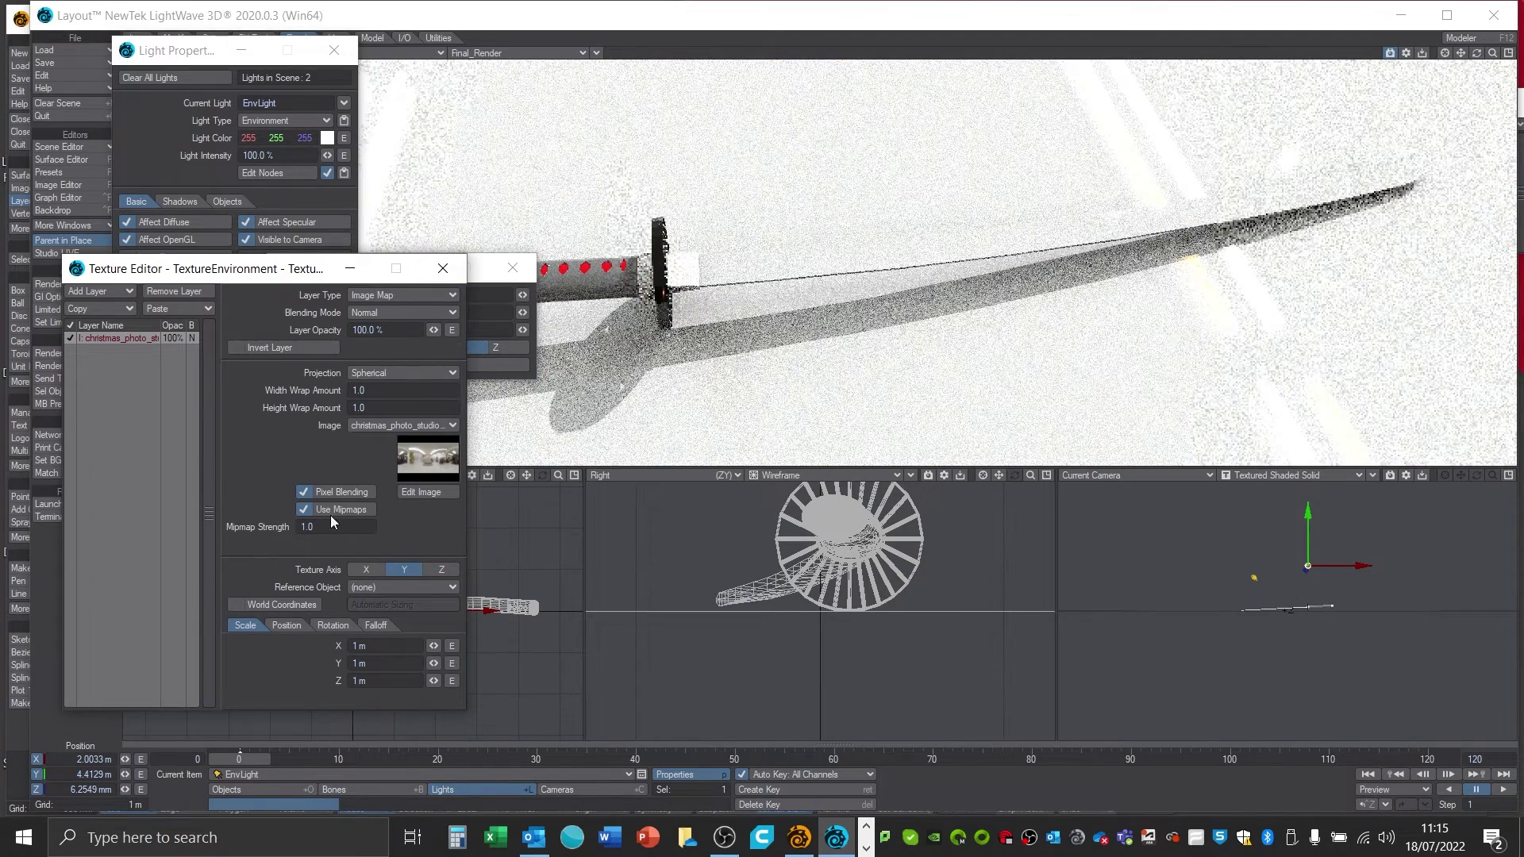
left_click_drag(250, 274, 625, 432)
left_click(513, 270)
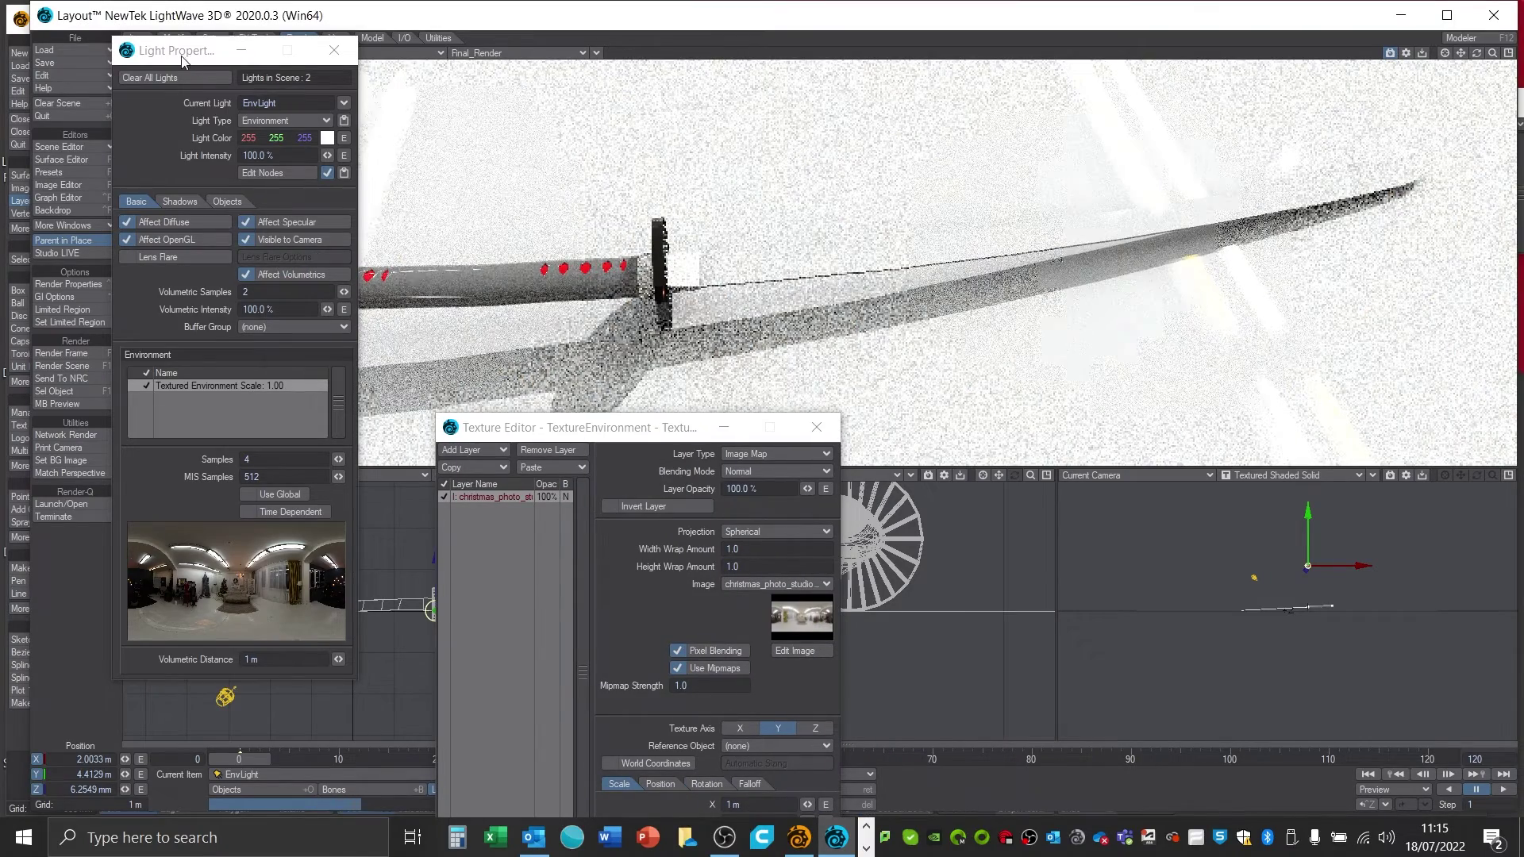
left_click_drag(185, 50, 229, 454)
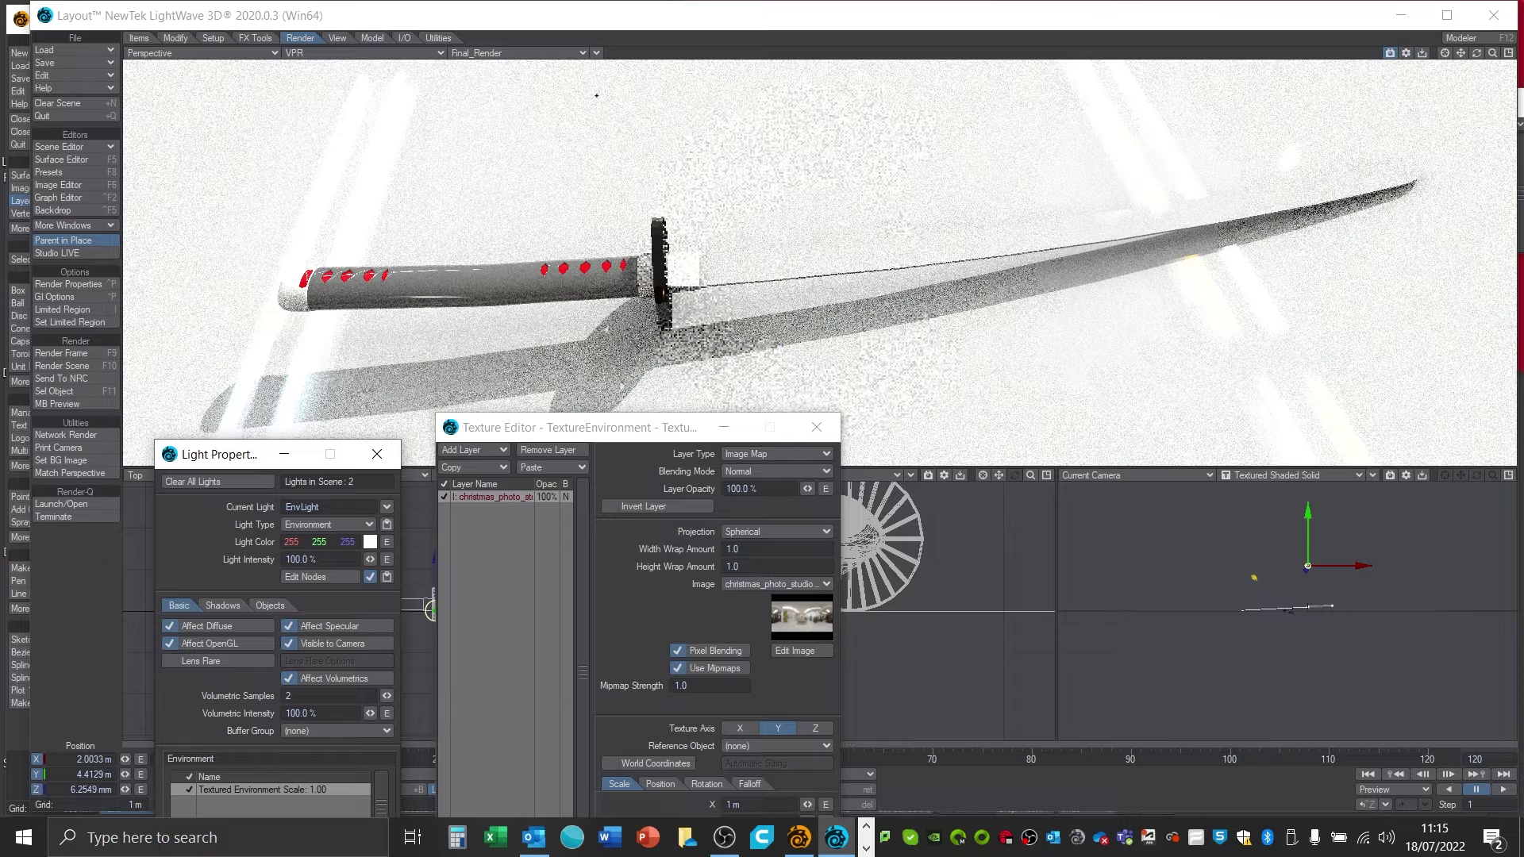
- Rotate the environment texture to a heading of -12.03° and close its texture editor
left_click(581, 432)
left_click_drag(580, 432, 386, 158)
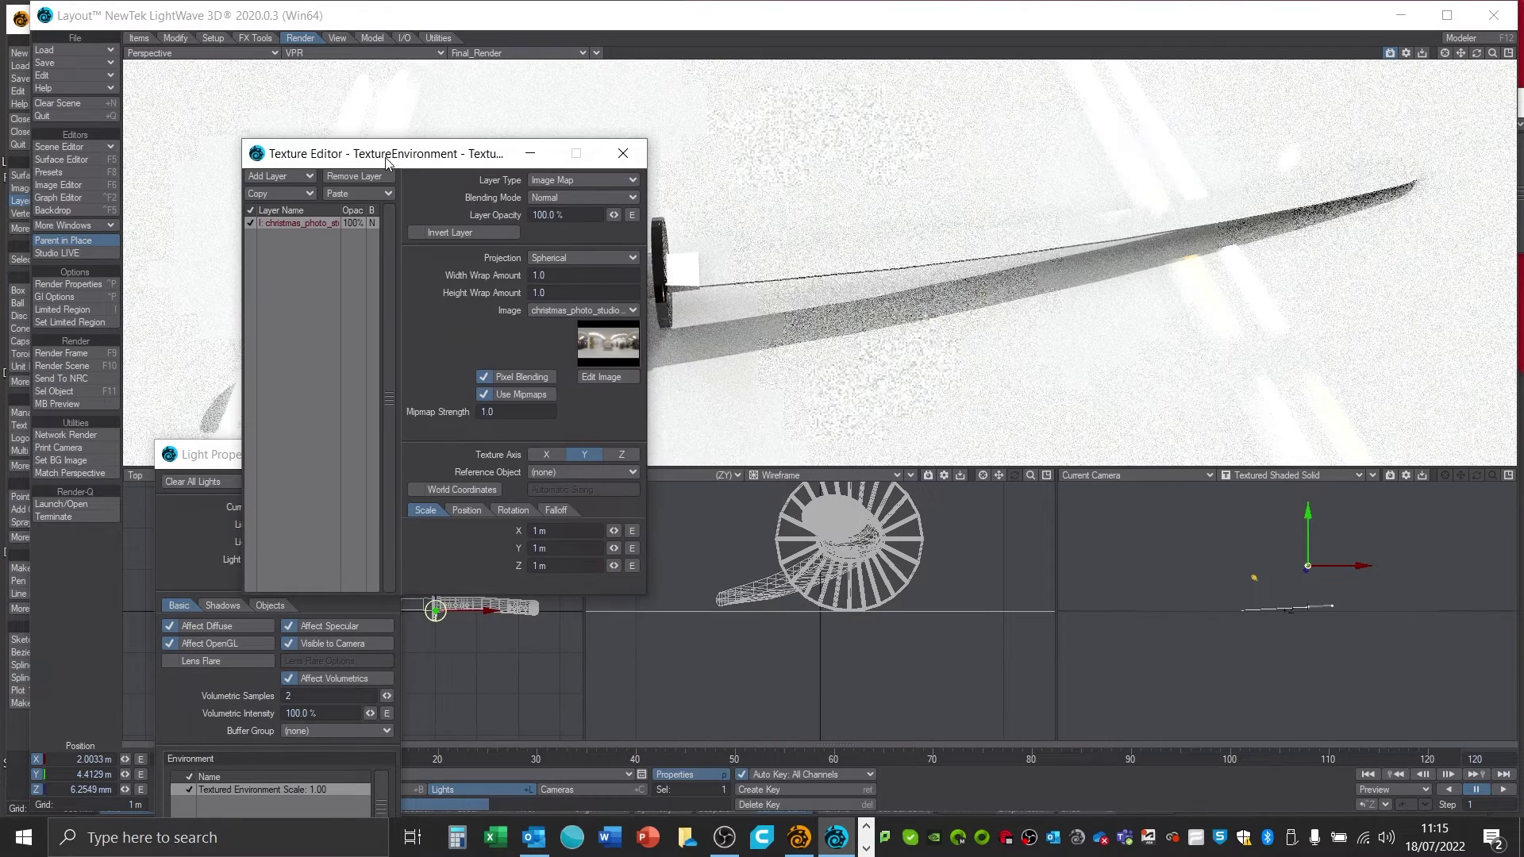
left_click(513, 511)
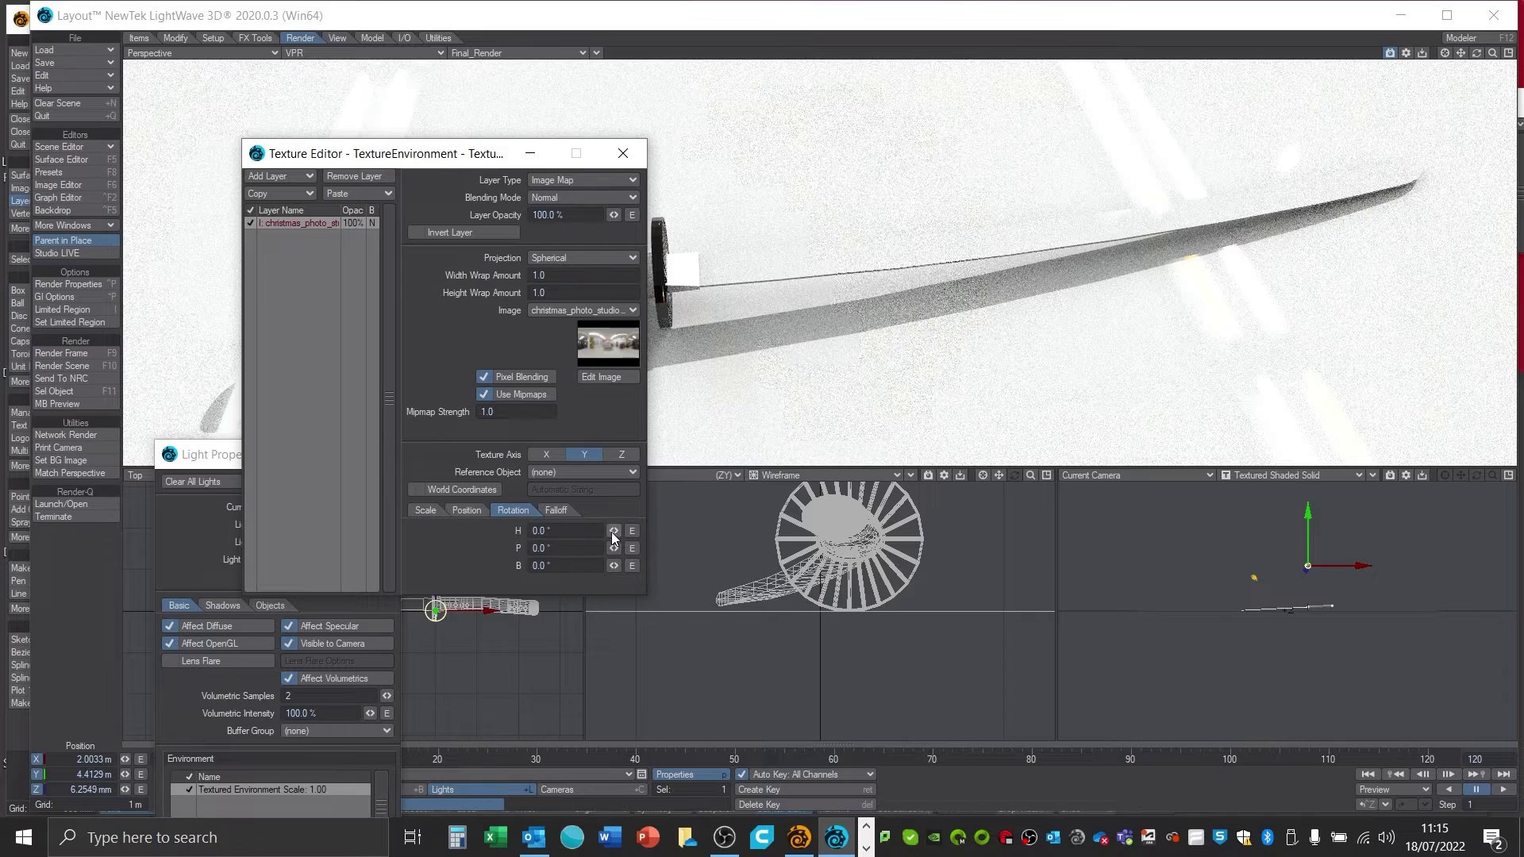
left_click_drag(614, 530, 588, 530)
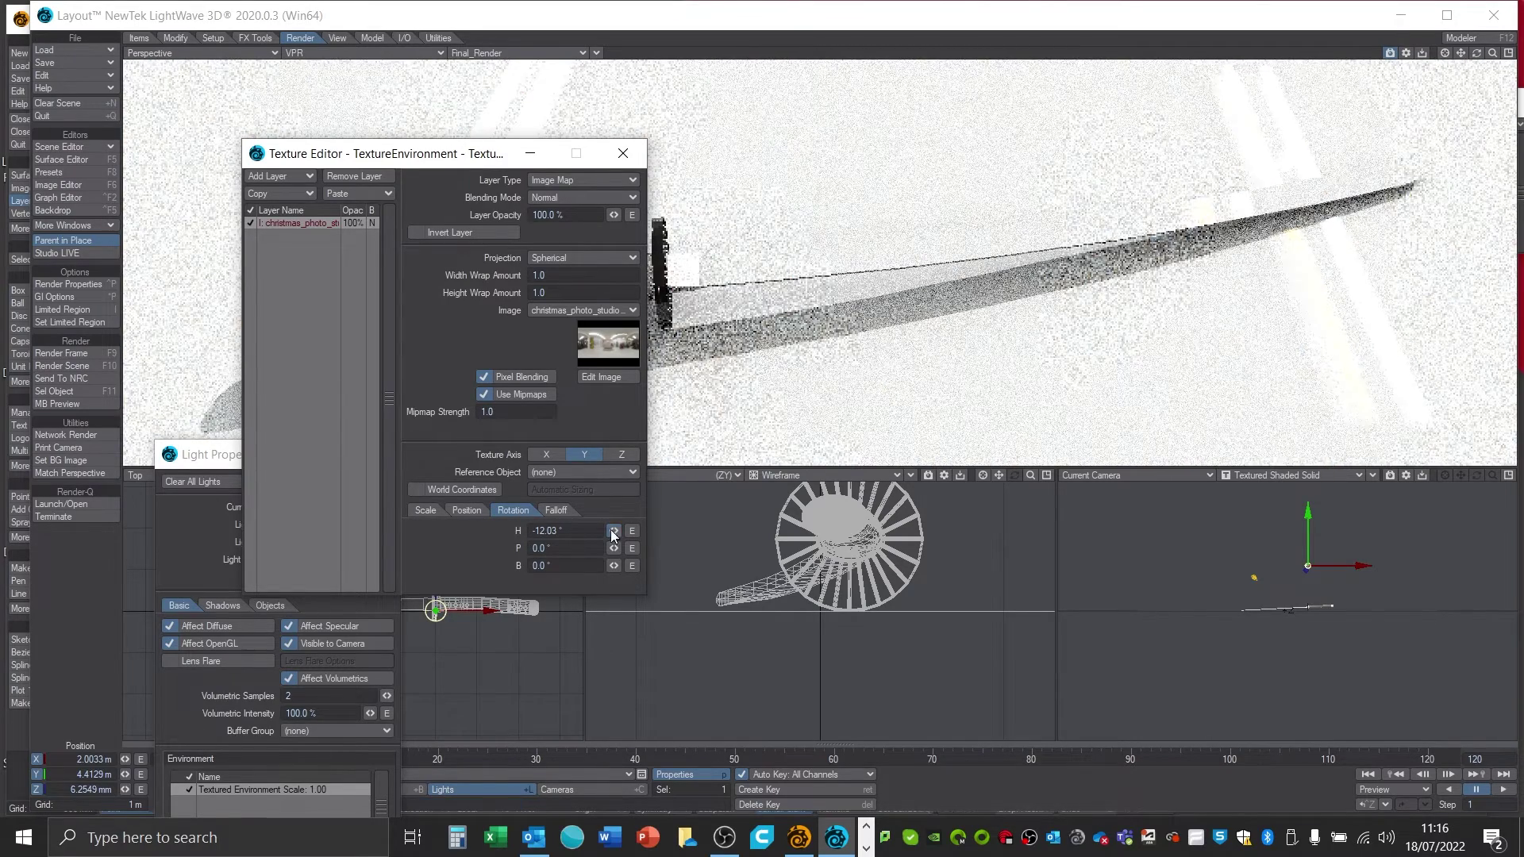
left_click(623, 153)
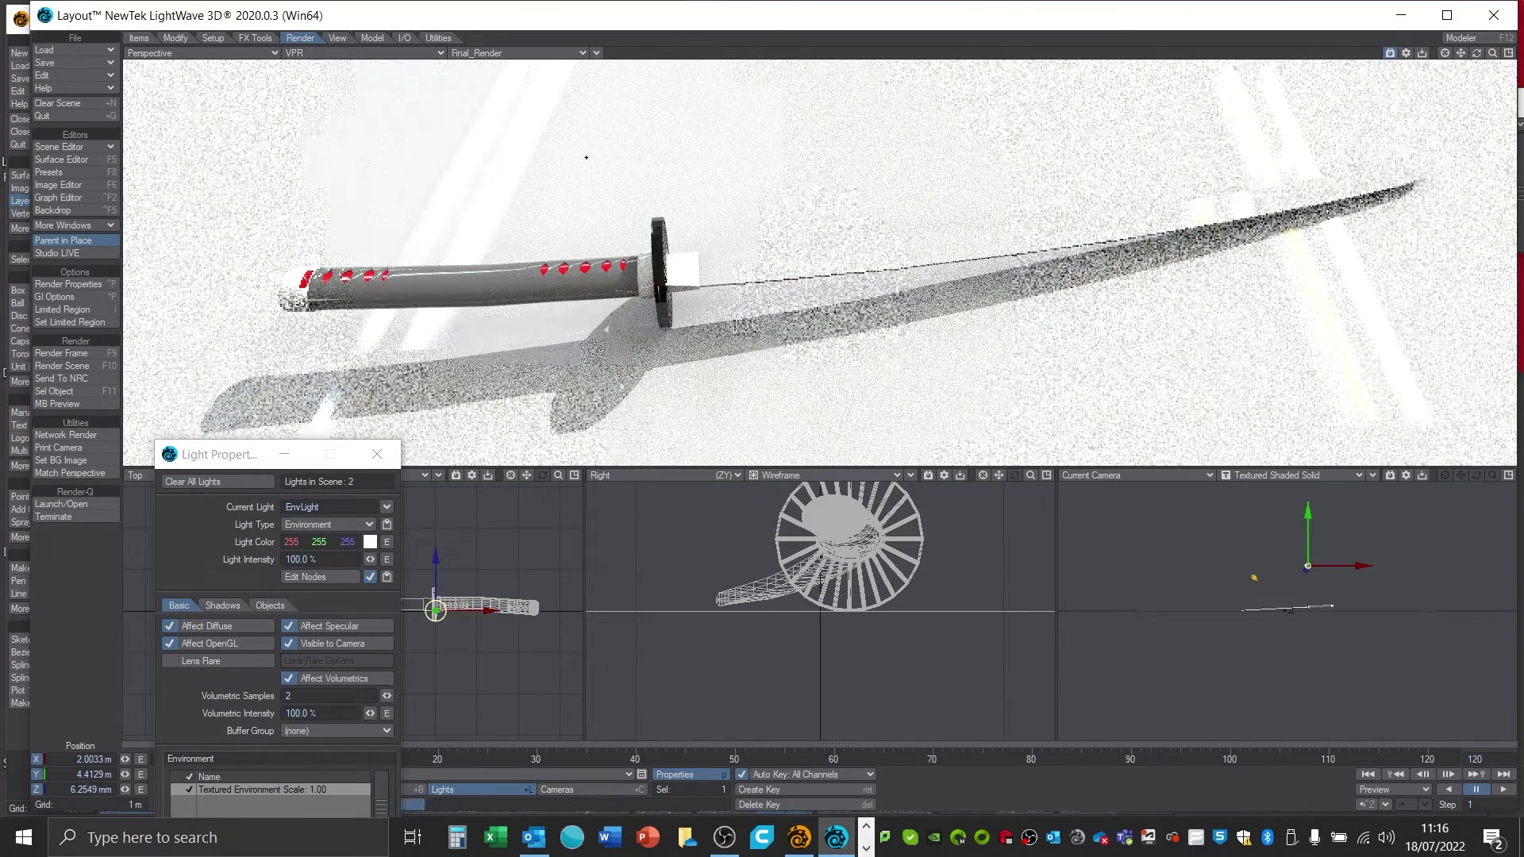
- Load the built-in Automotive preset Black Metallic onto the Ground surface
key("F5")
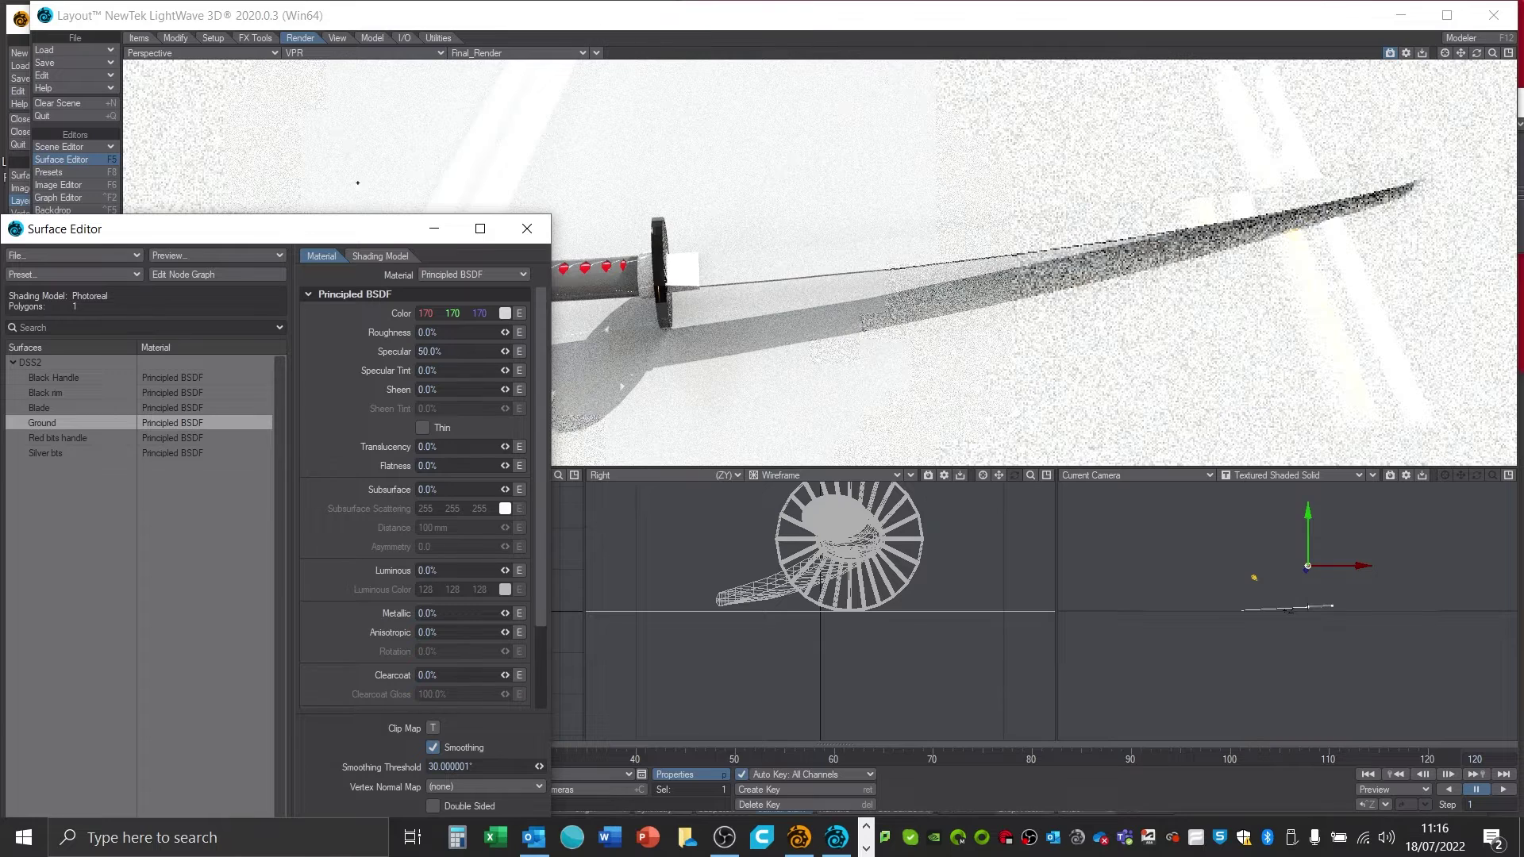
left_click_drag(230, 234, 937, 217)
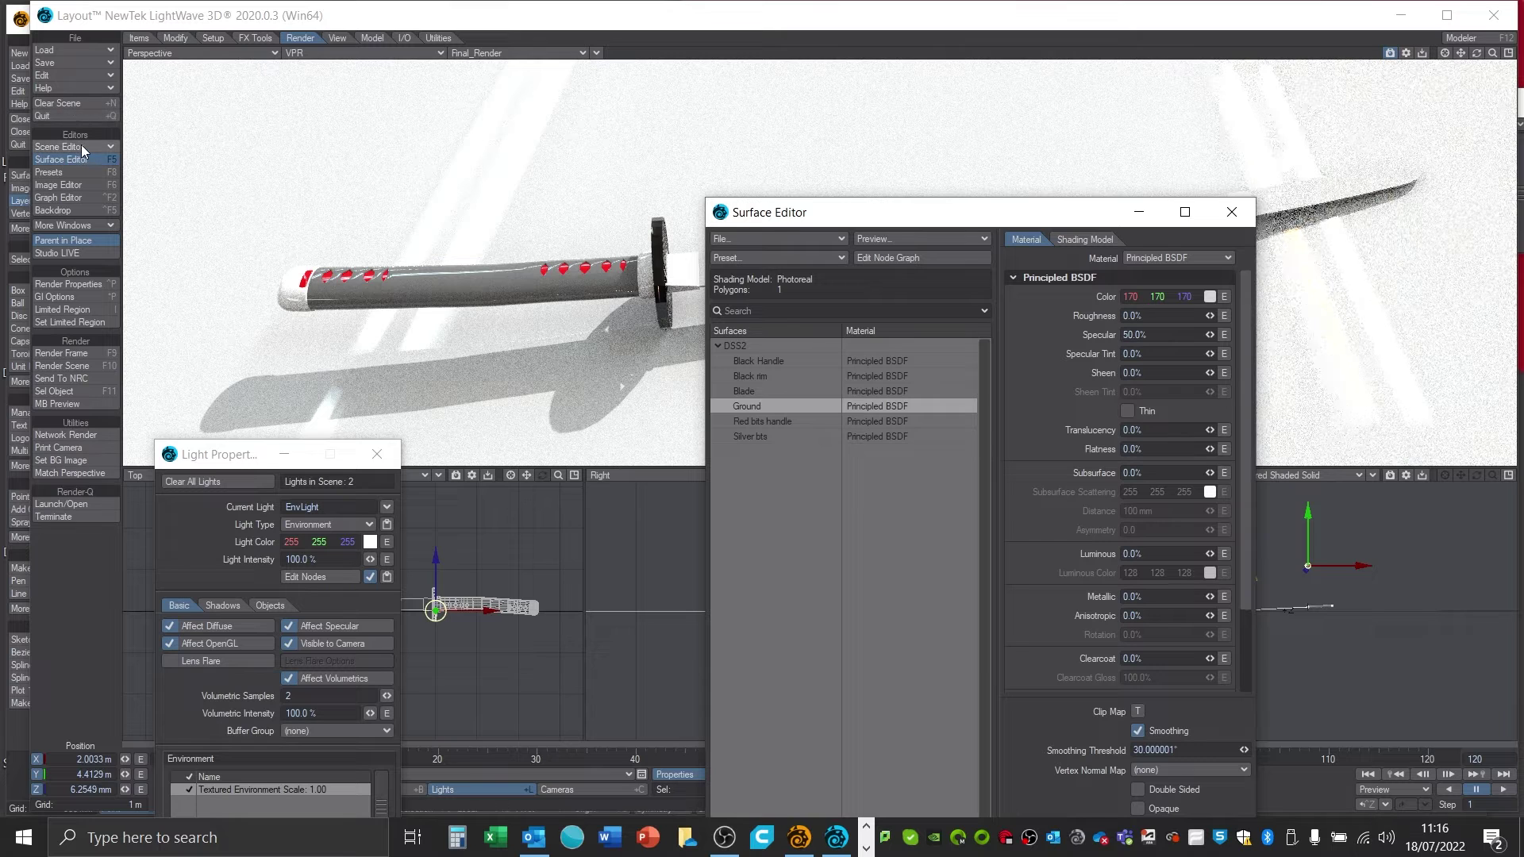
left_click(83, 173)
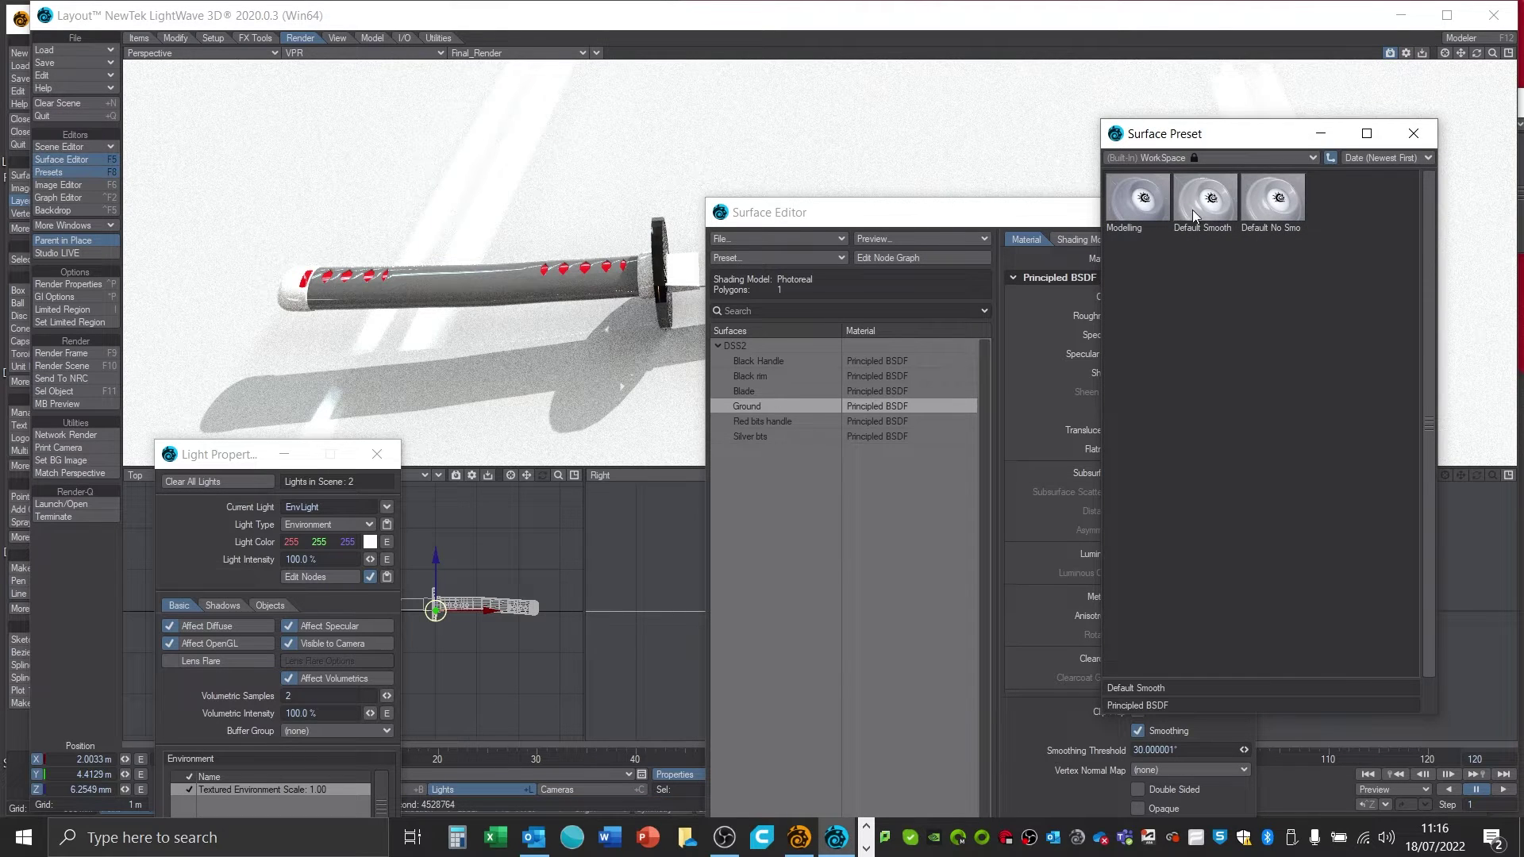
left_click(1229, 169)
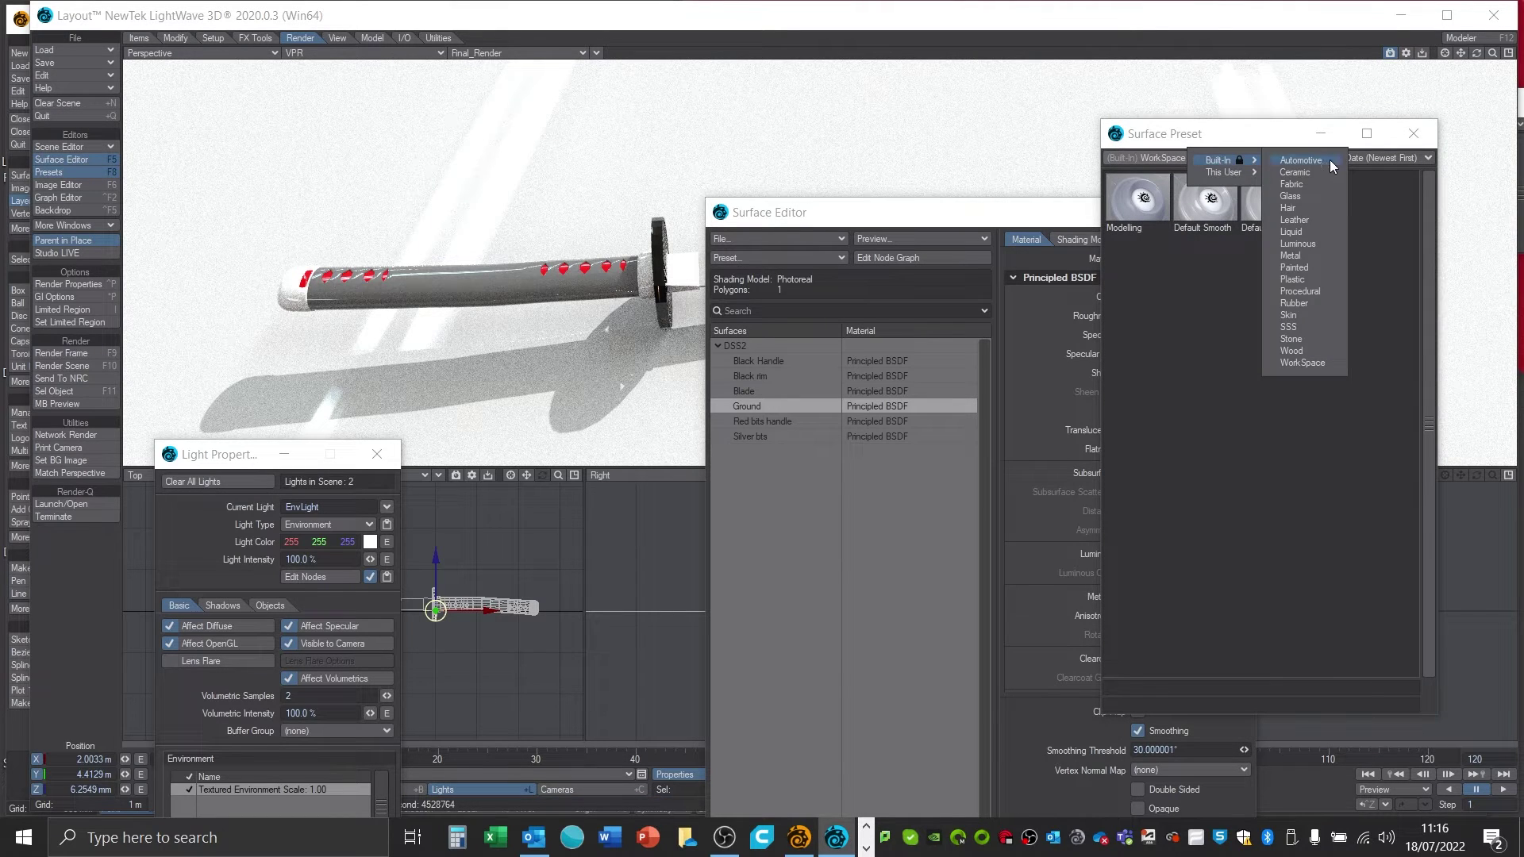
left_click(1302, 160)
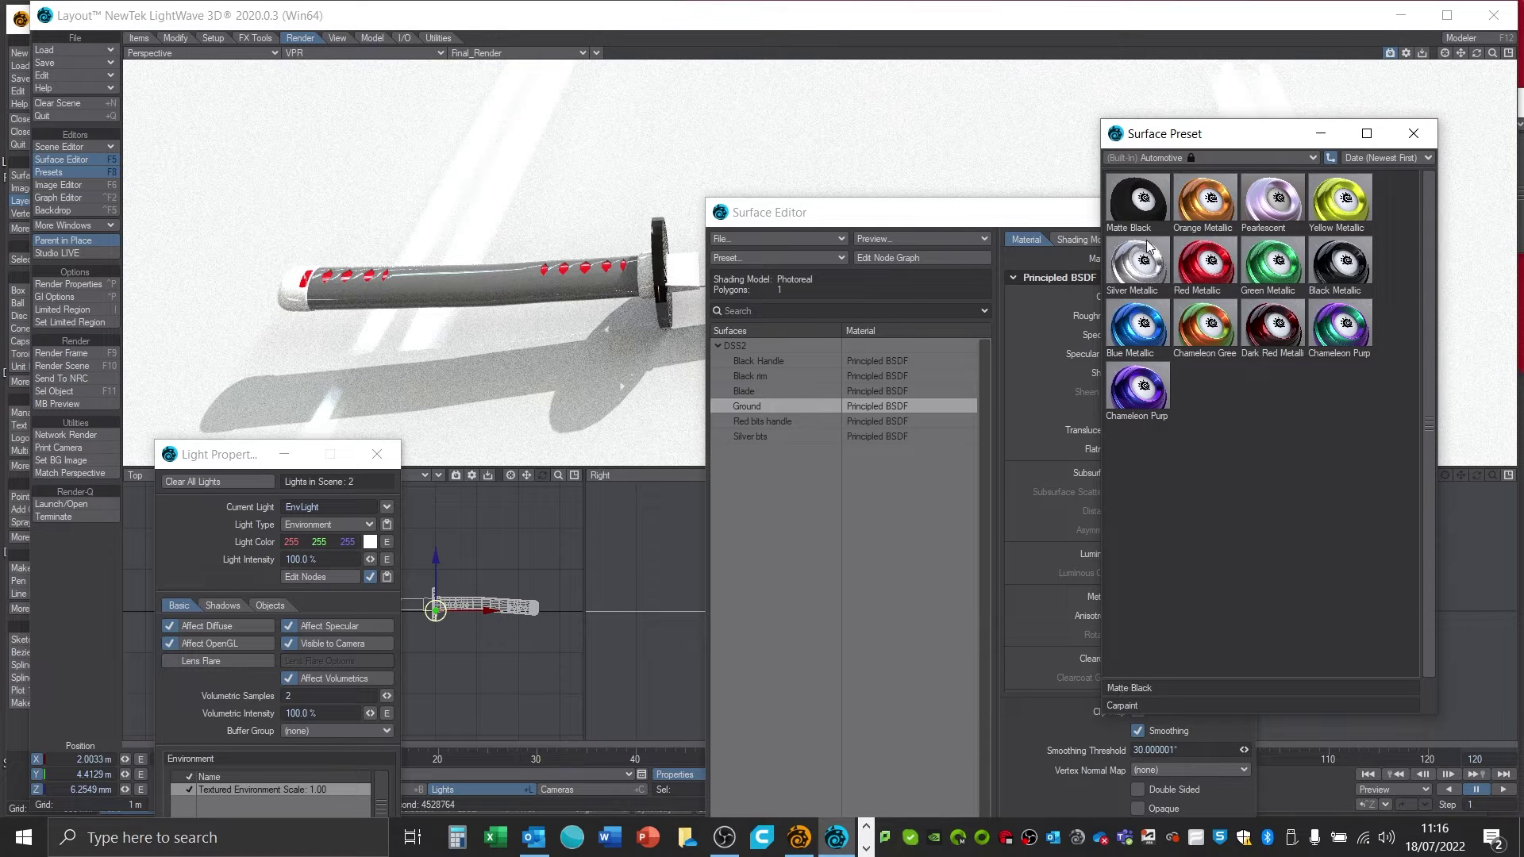
double_click(1342, 262)
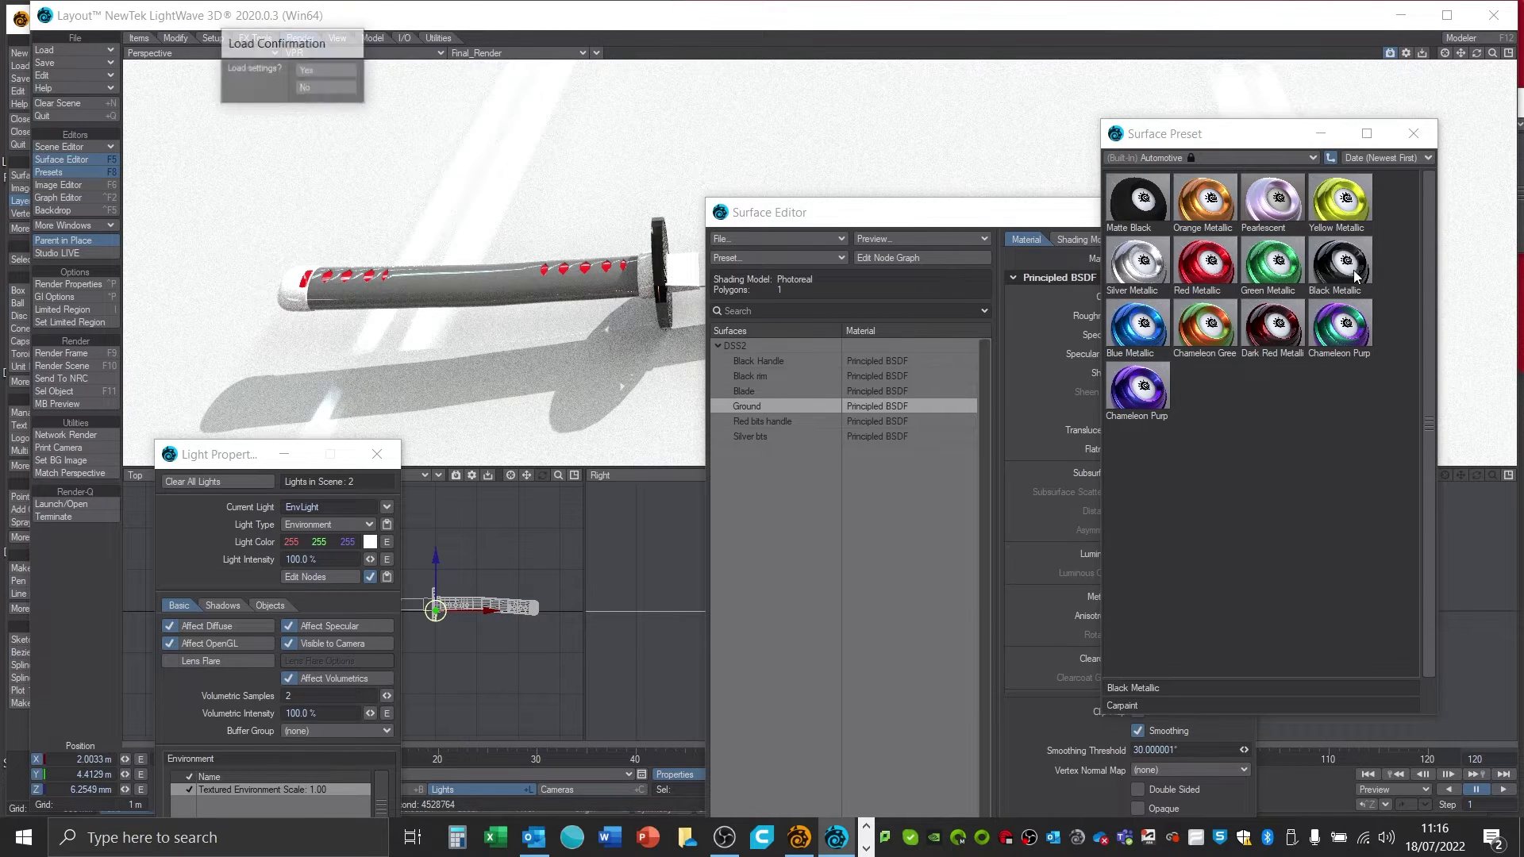
left_click(326, 71)
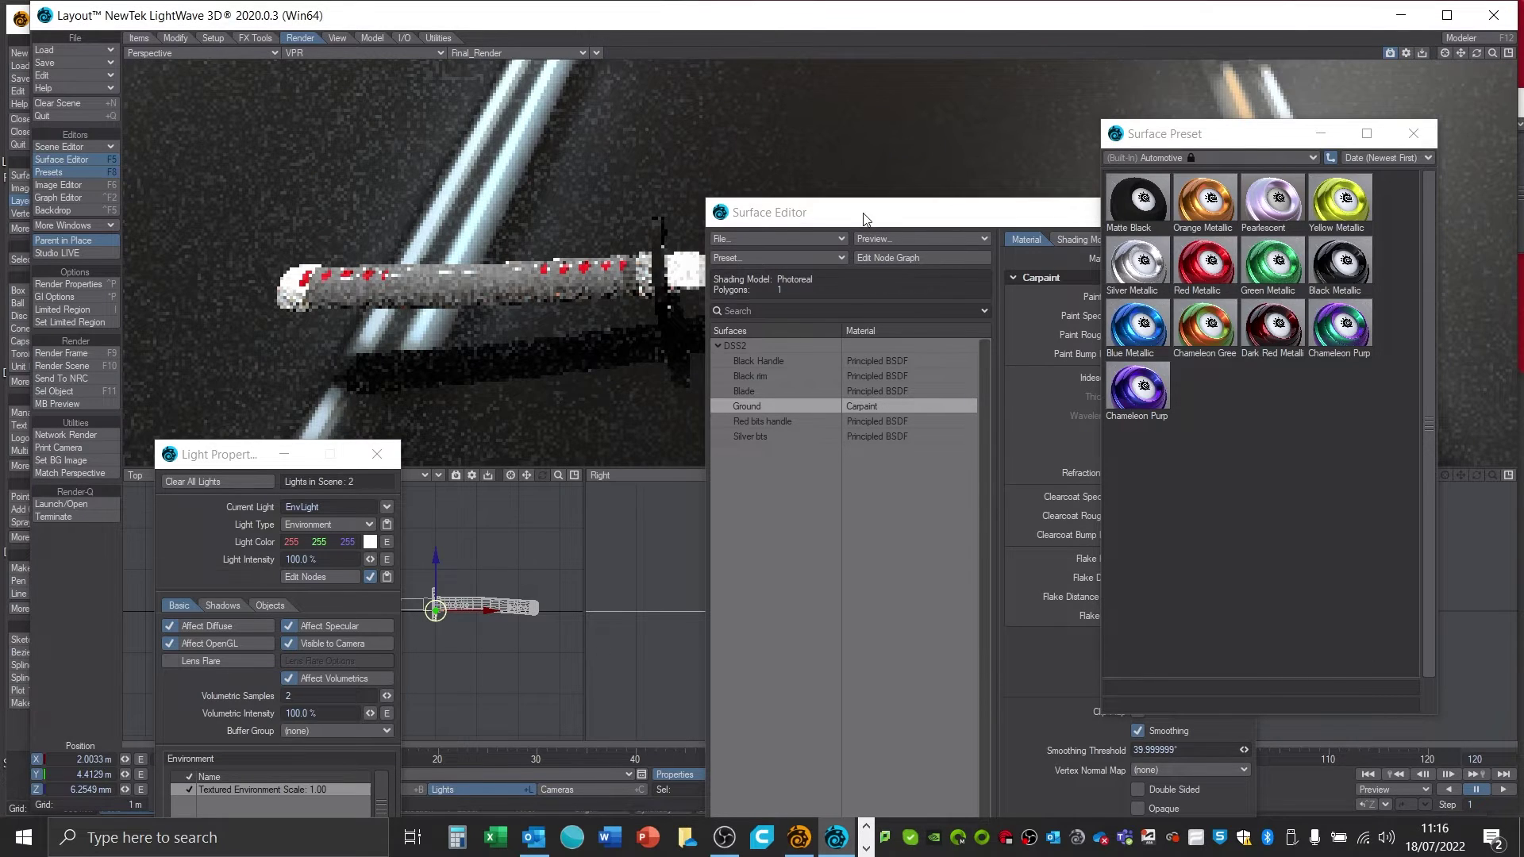
- Set the Ground's paint specularity to 43.1%, clearcoat specularity to 61.9% and clearcoat roughness to 40.9%, uncovering the sword preview
left_click_drag(865, 219, 824, 414)
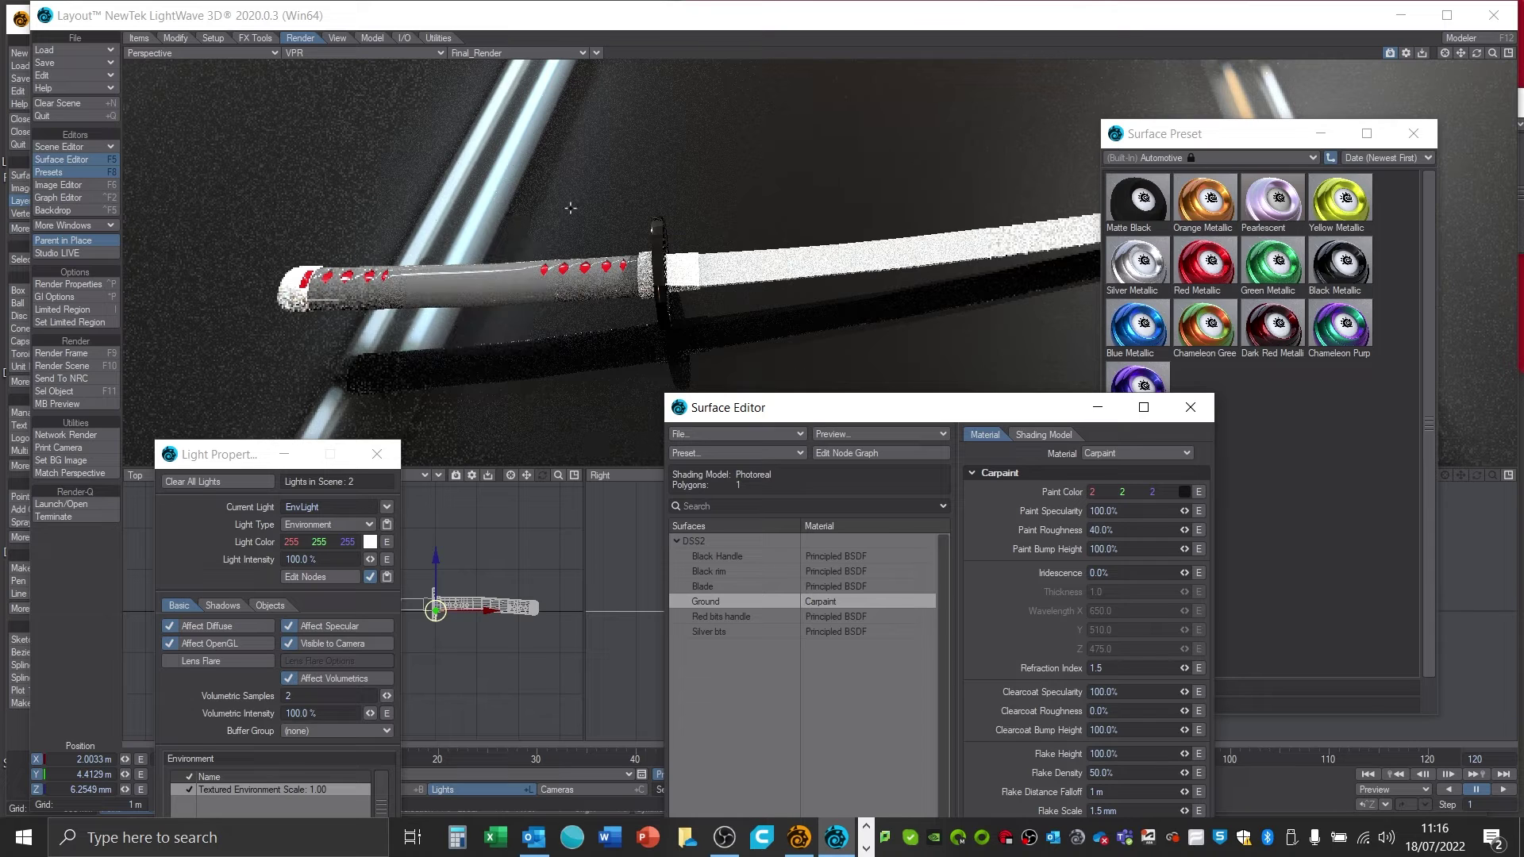
left_click_drag(992, 417, 1036, 145)
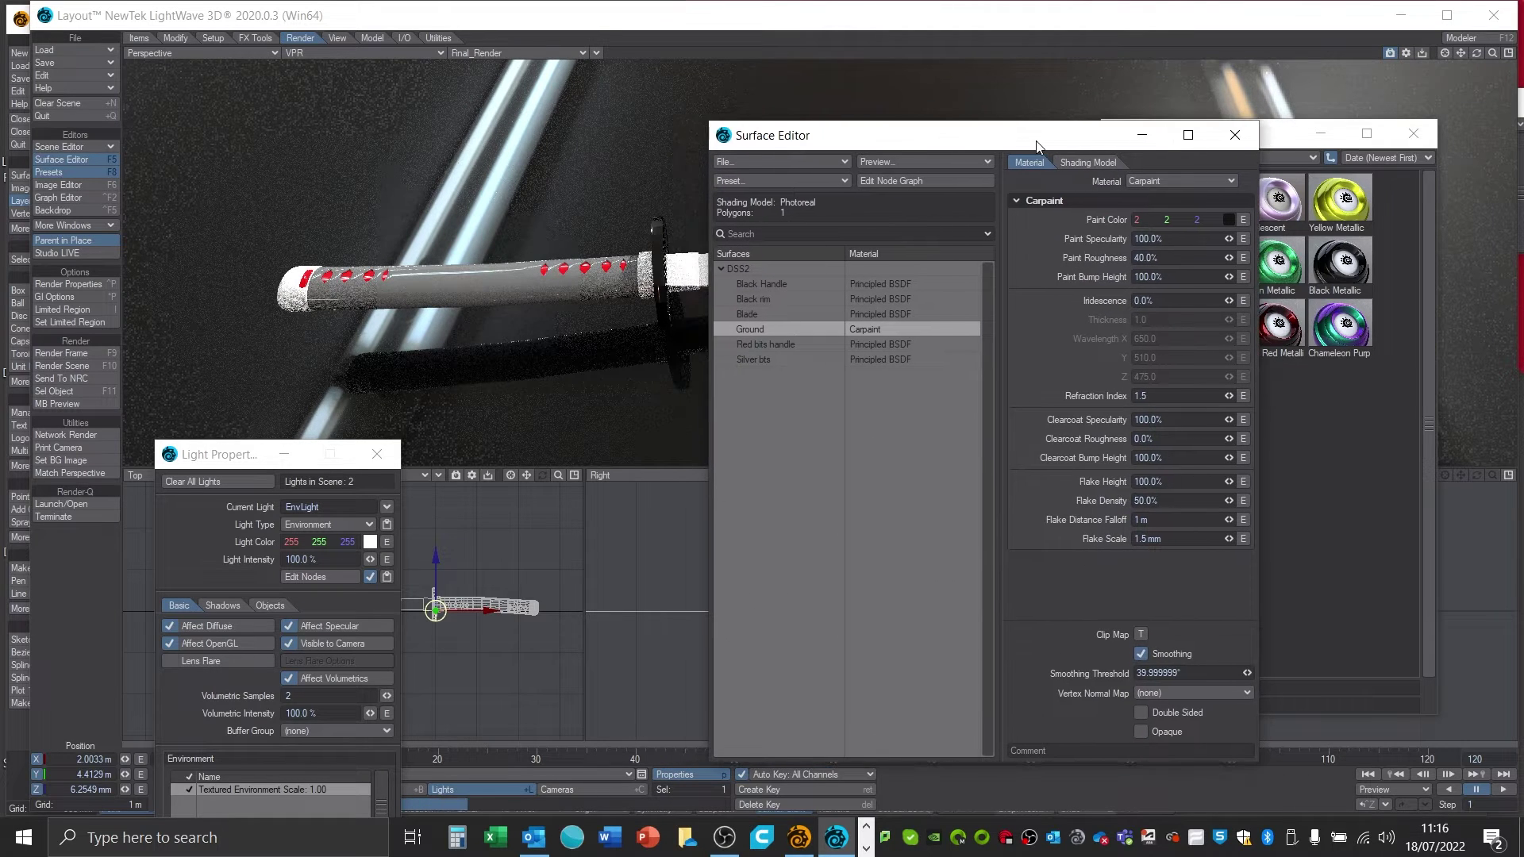
left_click_drag(1229, 238, 1182, 238)
left_click_drag(1229, 419, 1262, 439)
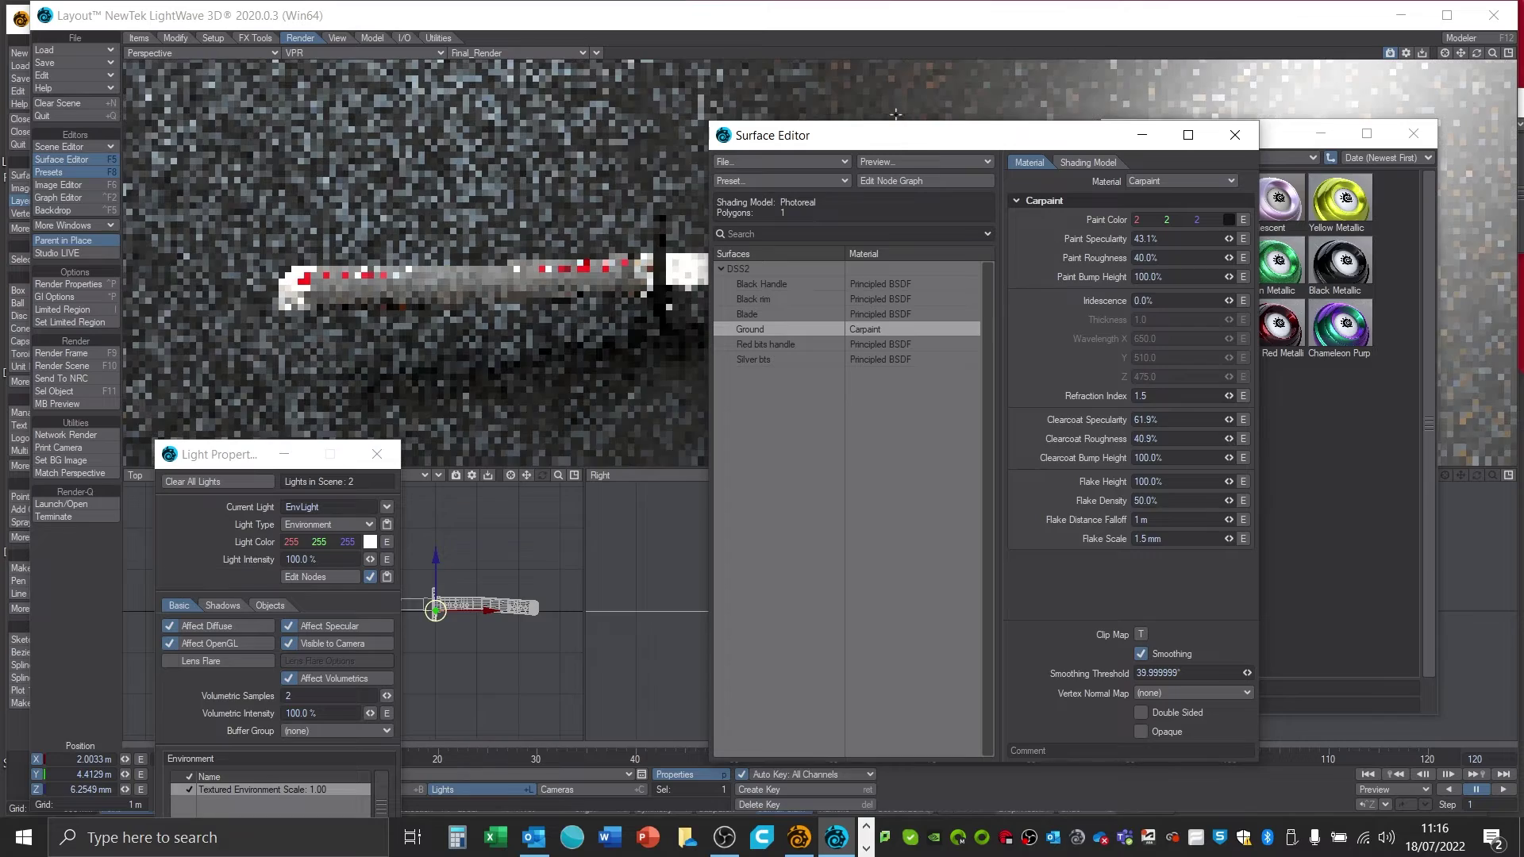
left_click_drag(898, 137, 653, 494)
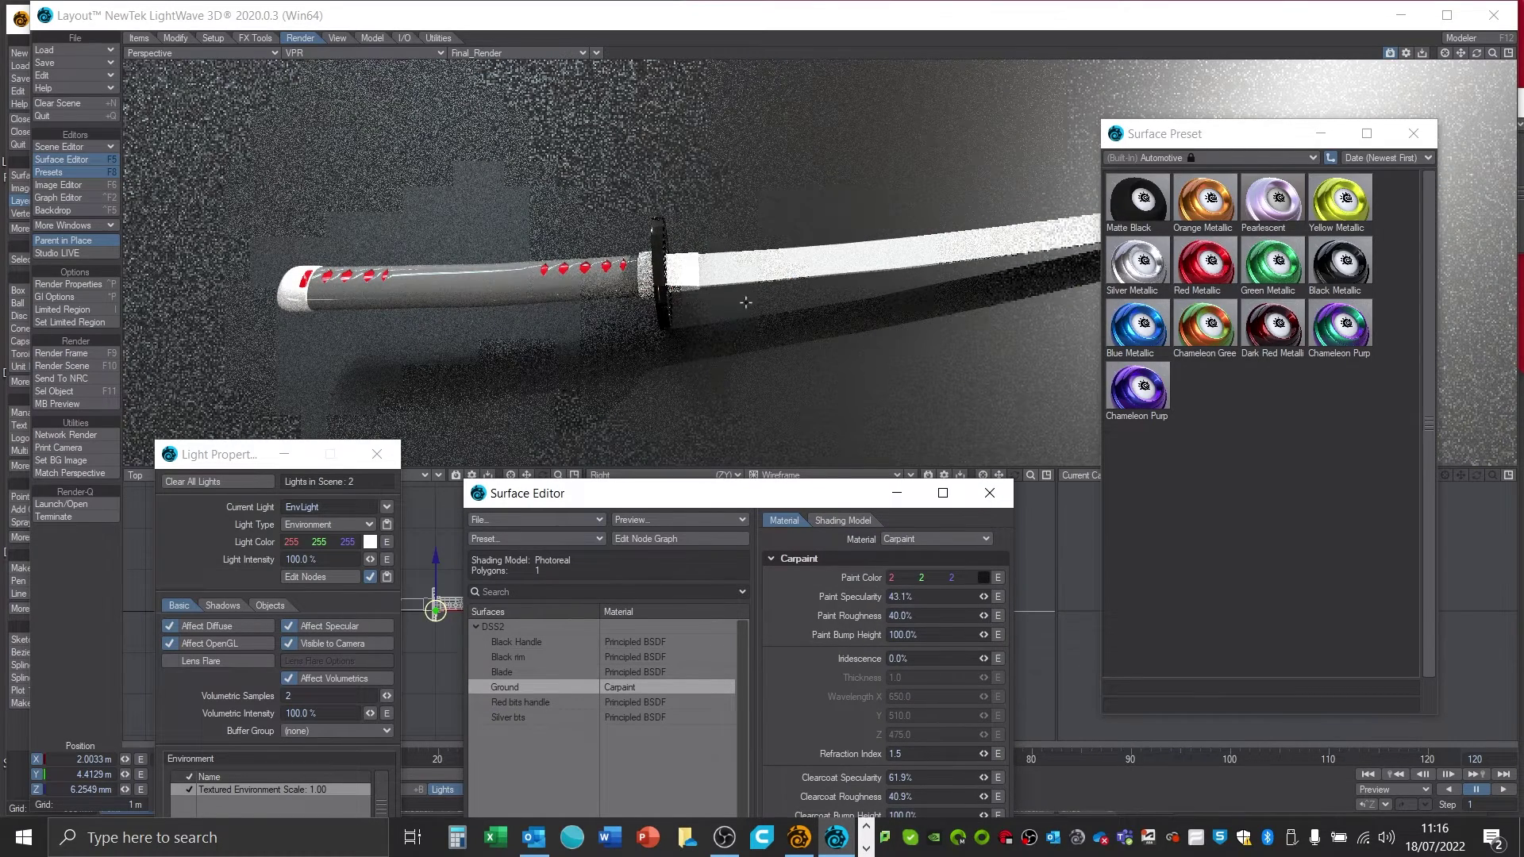
left_click(1425, 136)
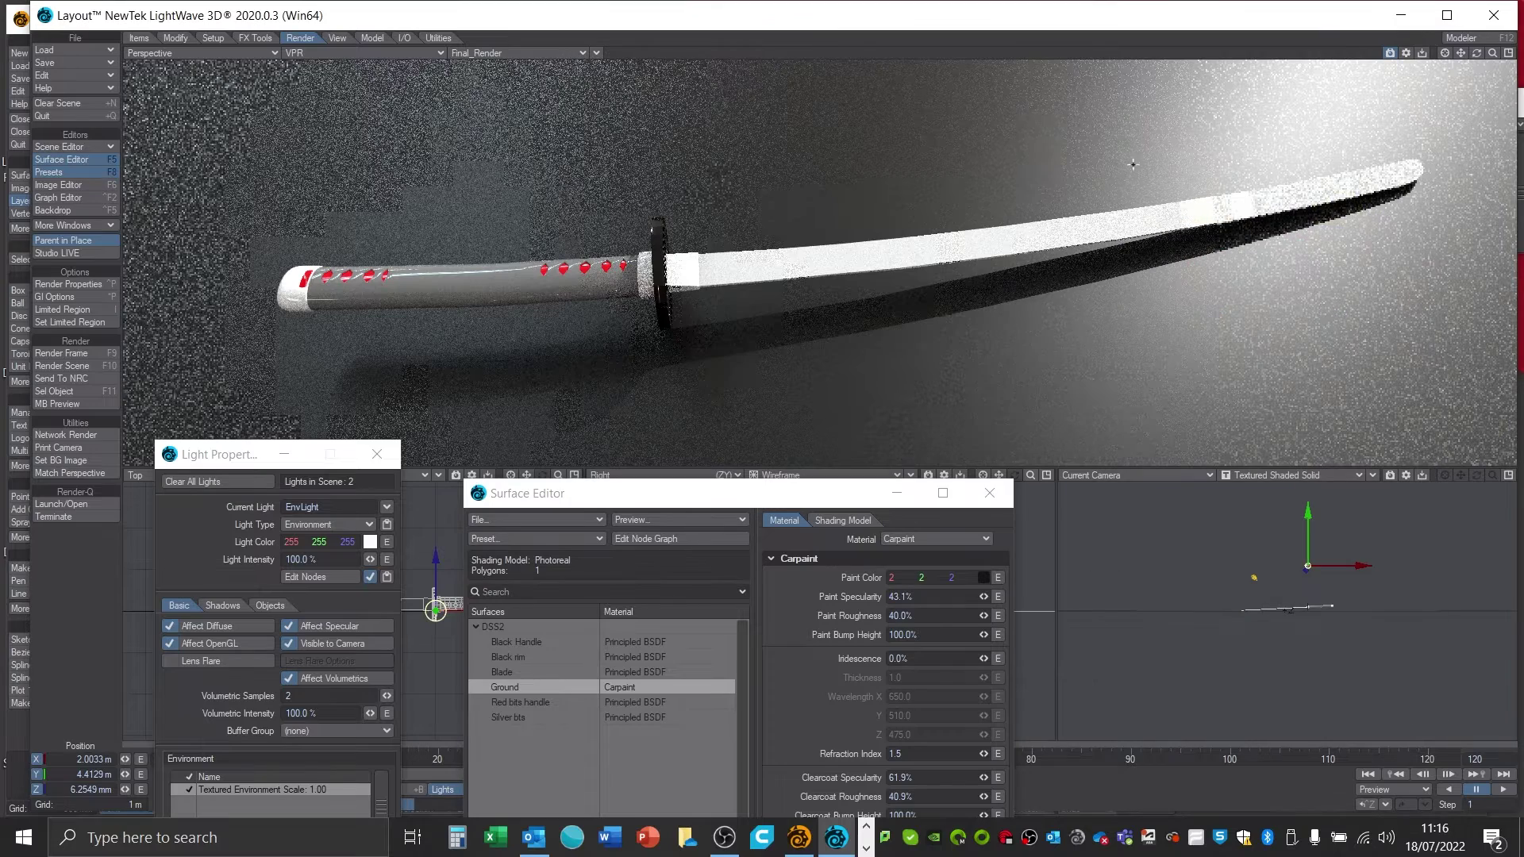
left_click_drag(660, 505, 695, 426)
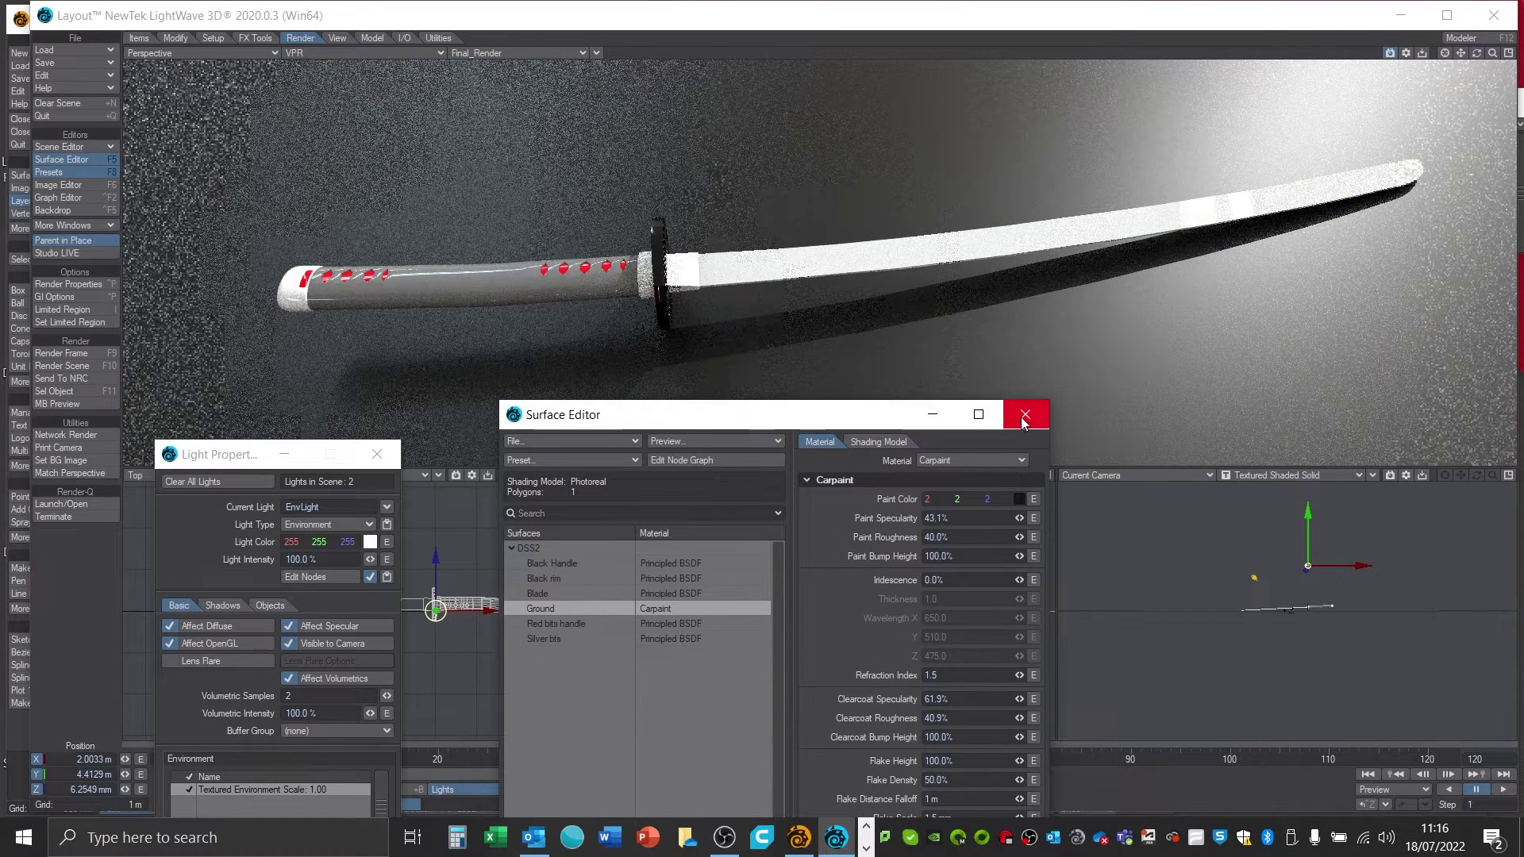
left_click_drag(844, 418, 977, 333)
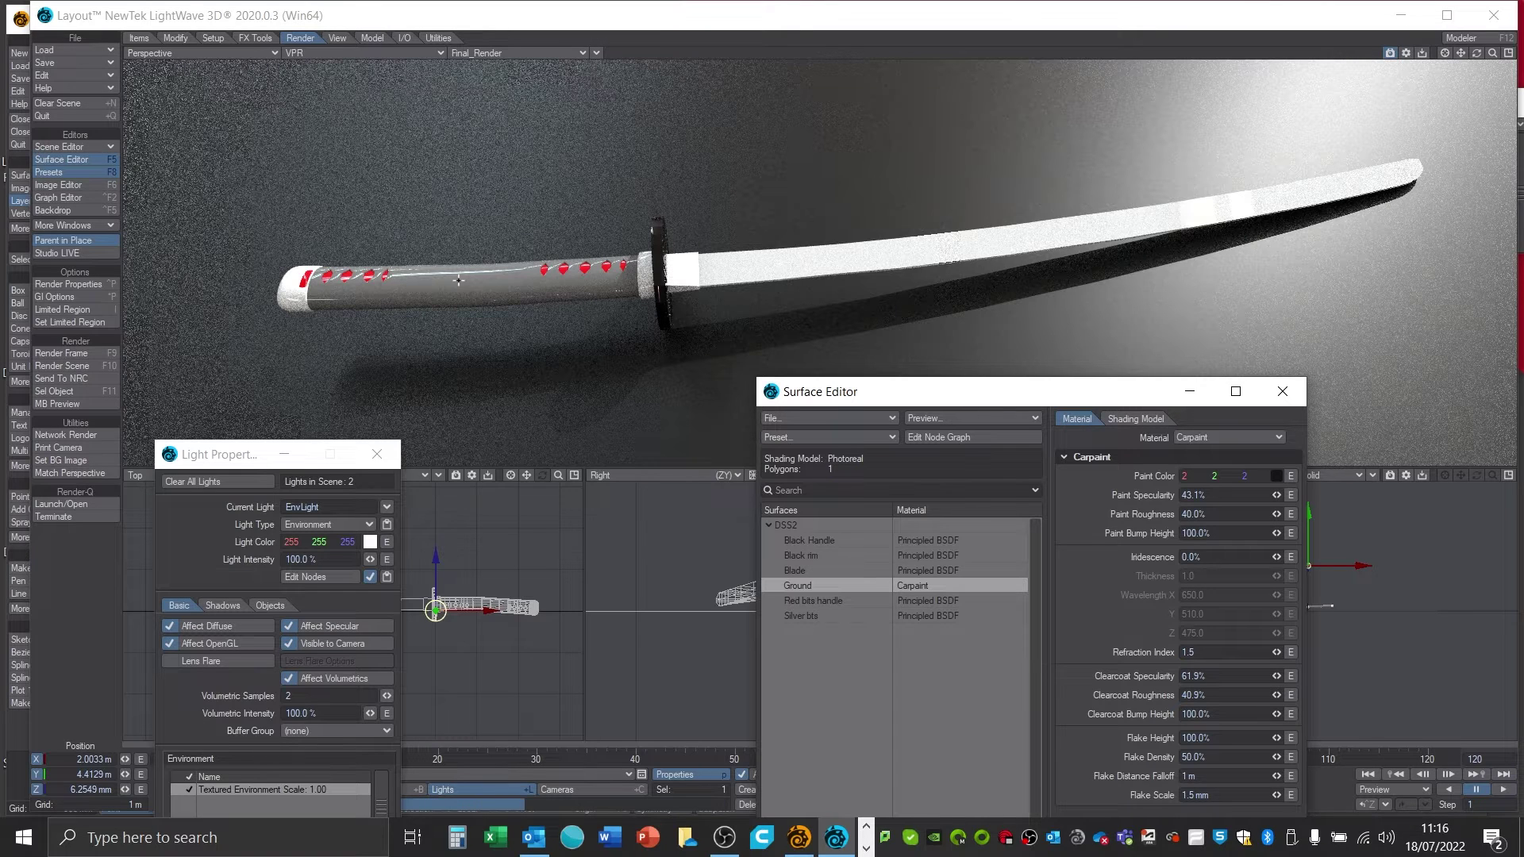
- Load the Silver Metallic automotive preset onto the Silver bits surface
left_click(291, 298)
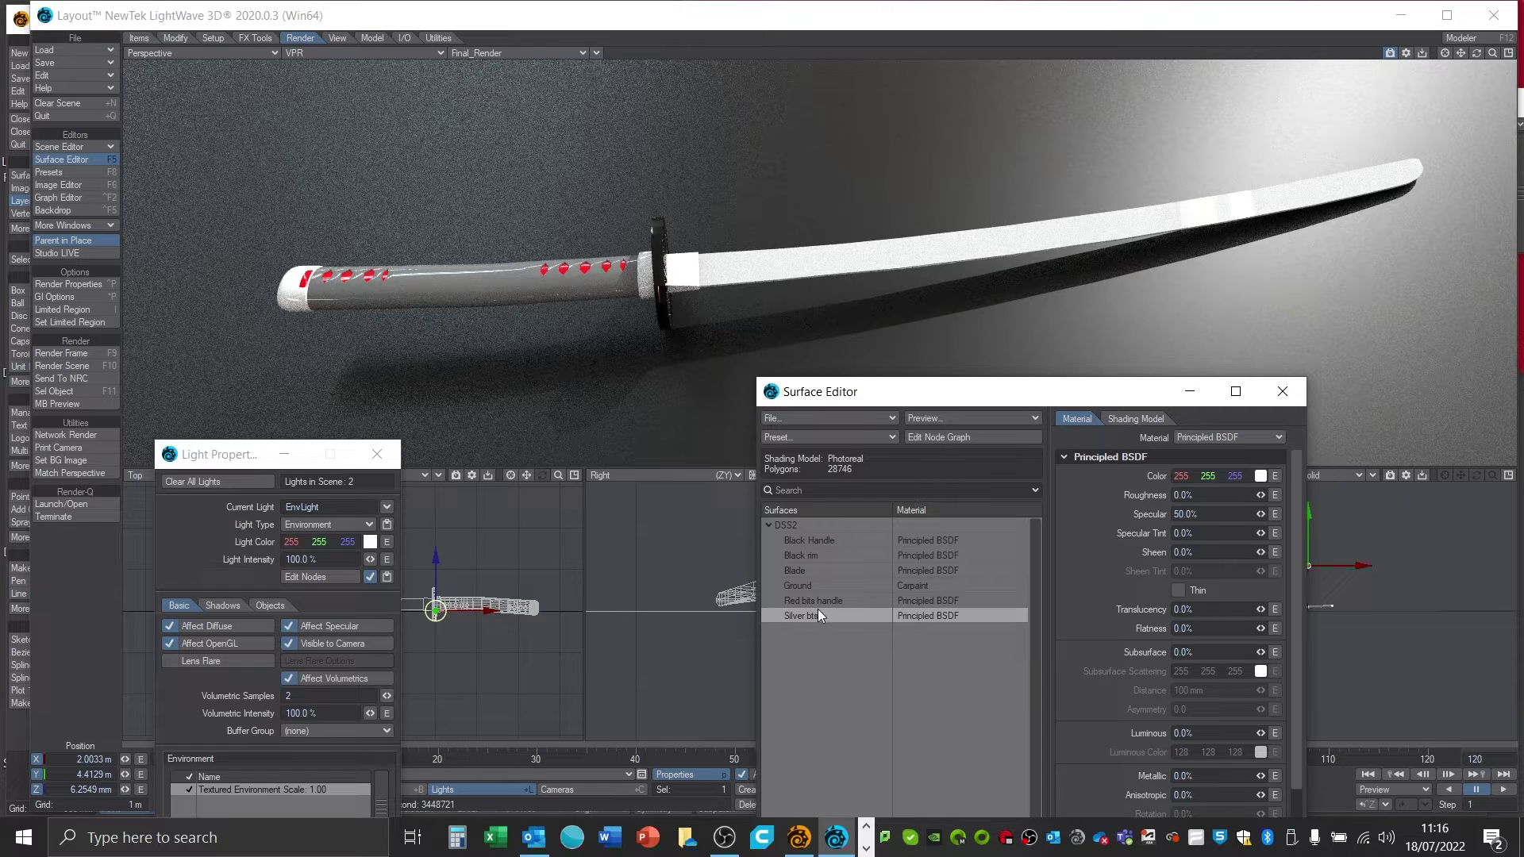
left_click(79, 172)
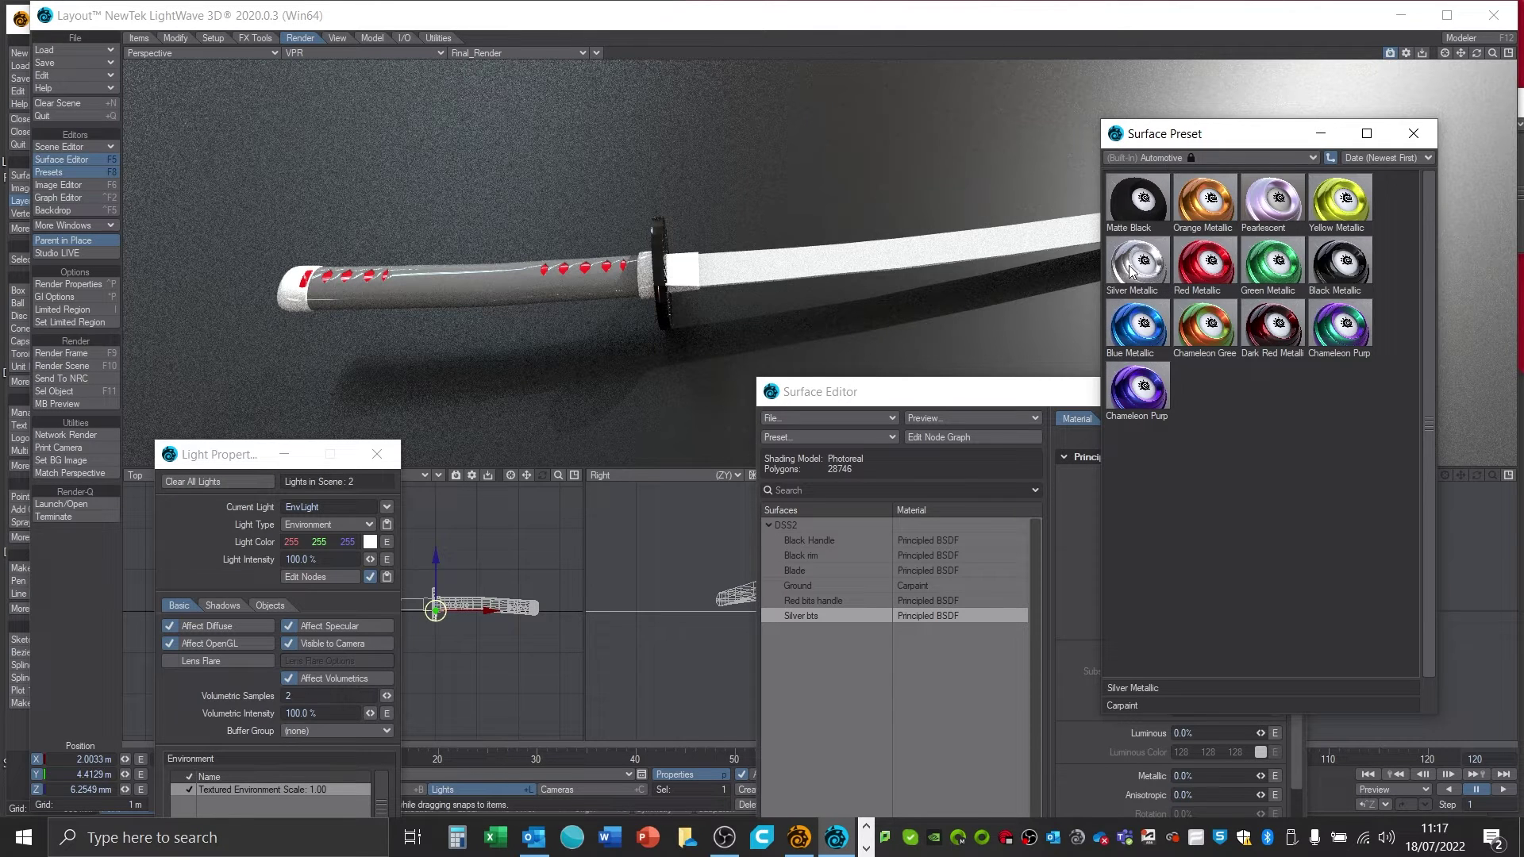
double_click(1152, 274)
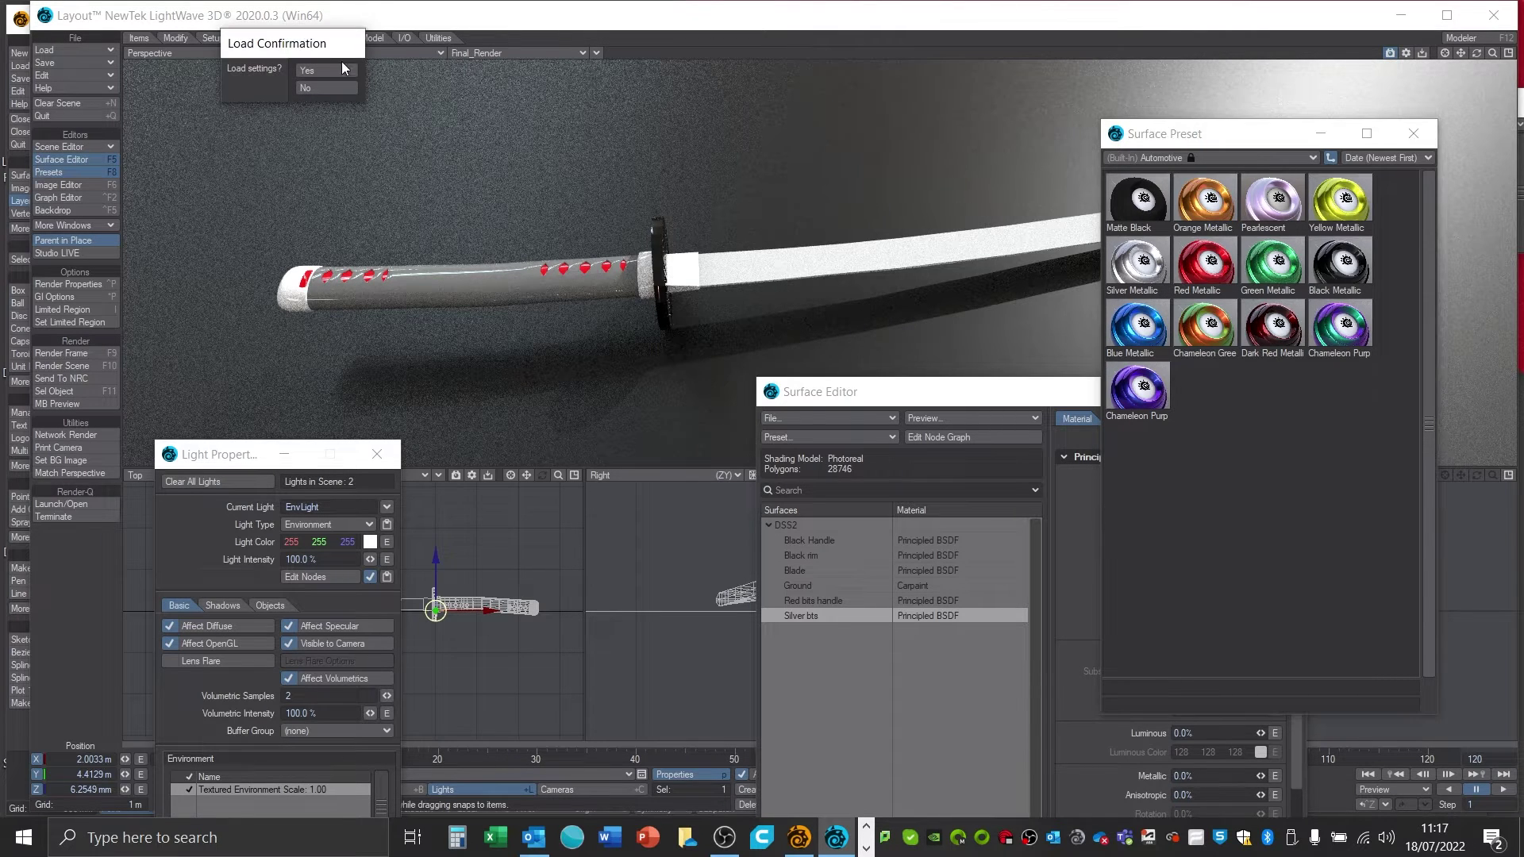
left_click(341, 60)
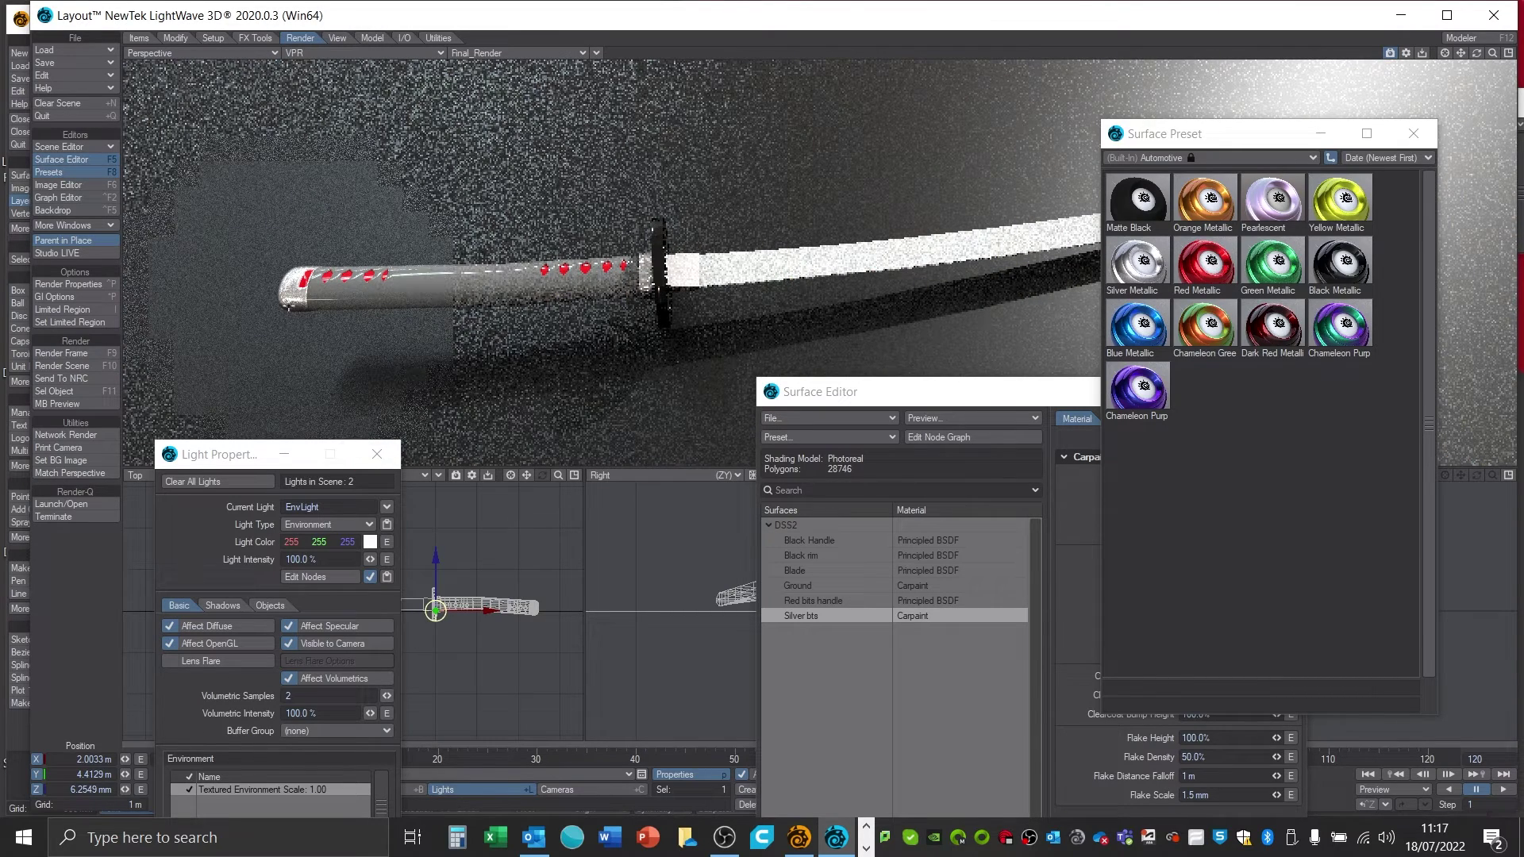
- Set the Silver bits surface's clearcoat roughness to 11.9% and clearcoat specularity to 76.7%, and uncover the surface presets
double_click(678, 269)
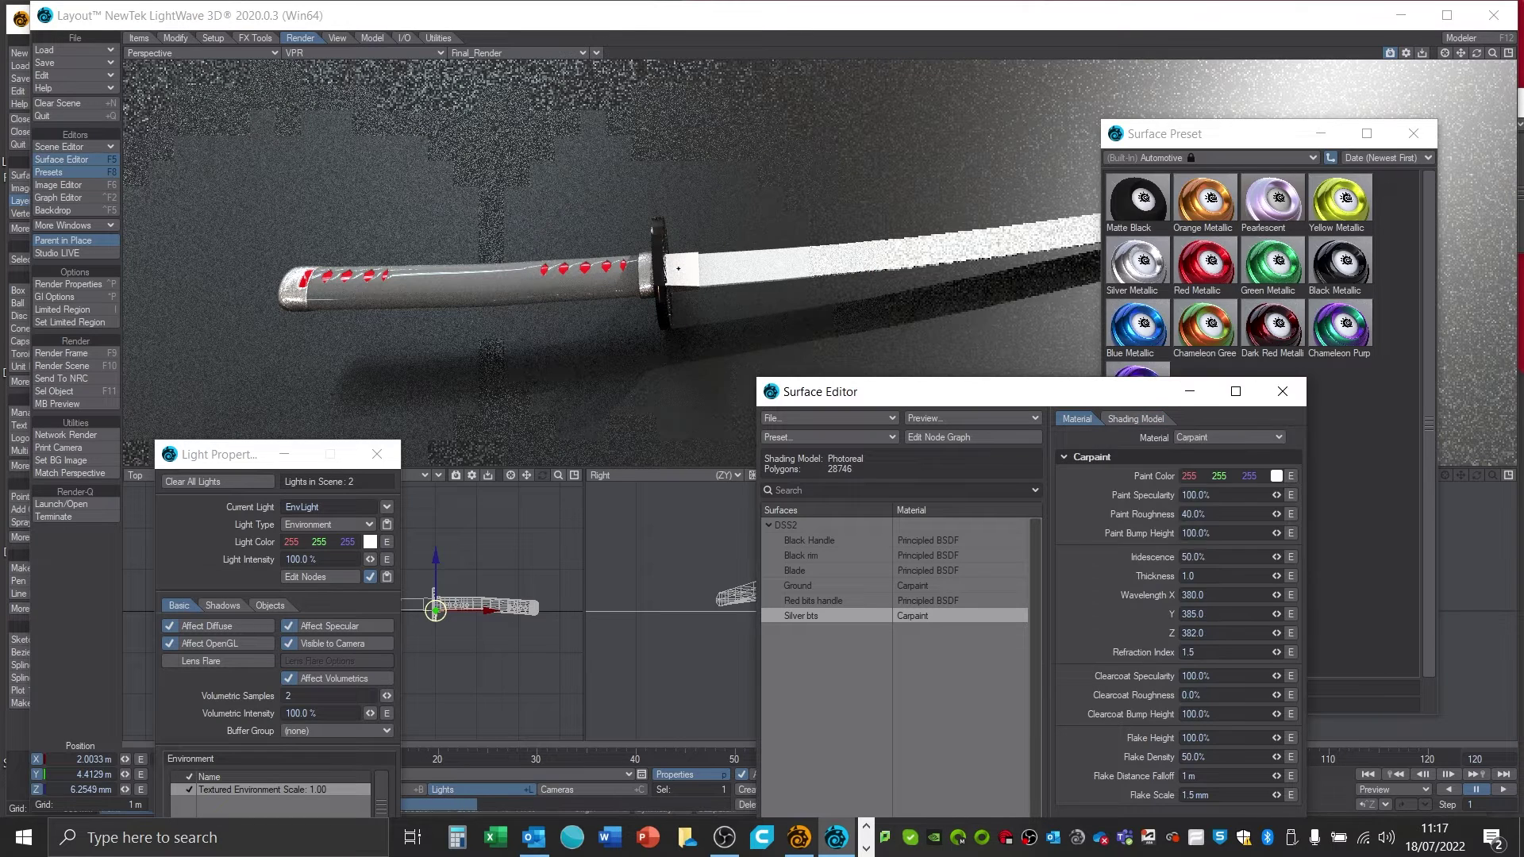
left_click_drag(985, 383, 1034, 163)
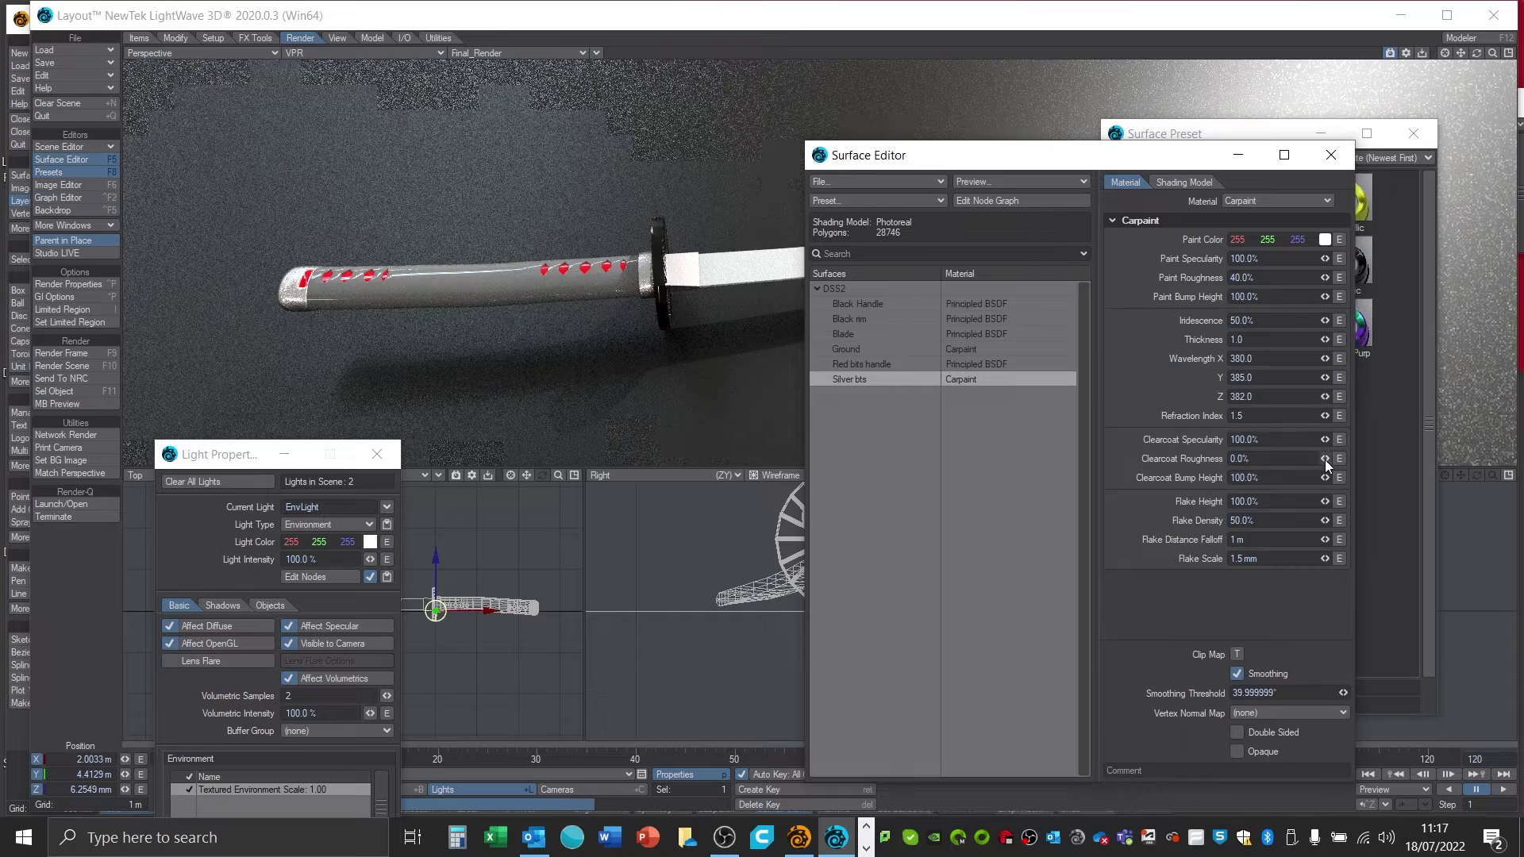
mouse_move(1326, 460)
left_mouse_down()
mouse_move(1354, 460)
mouse_move(1311, 439)
left_mouse_up()
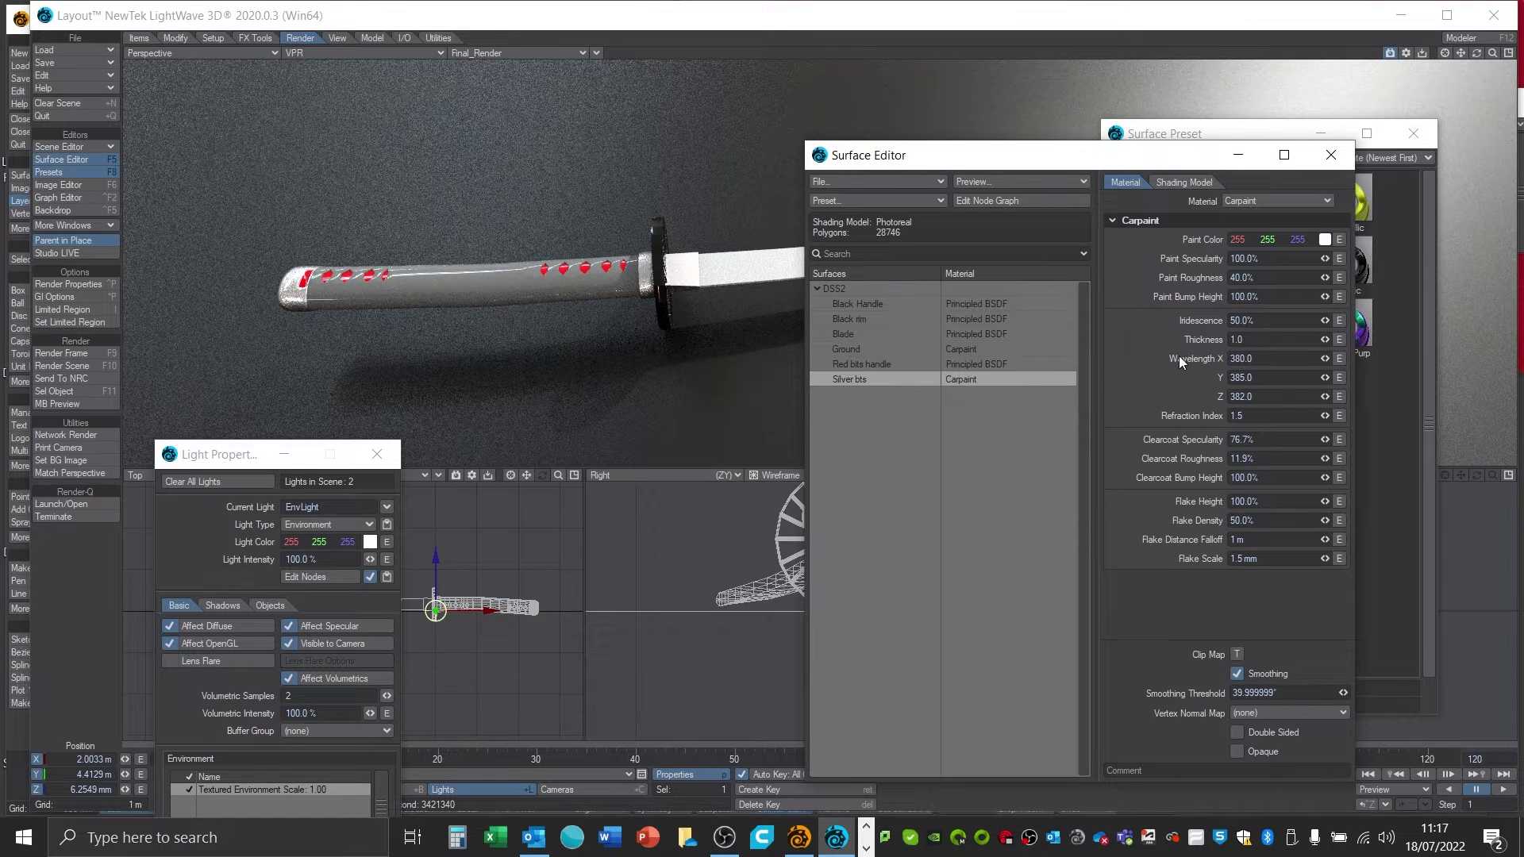
left_click_drag(889, 163, 249, 157)
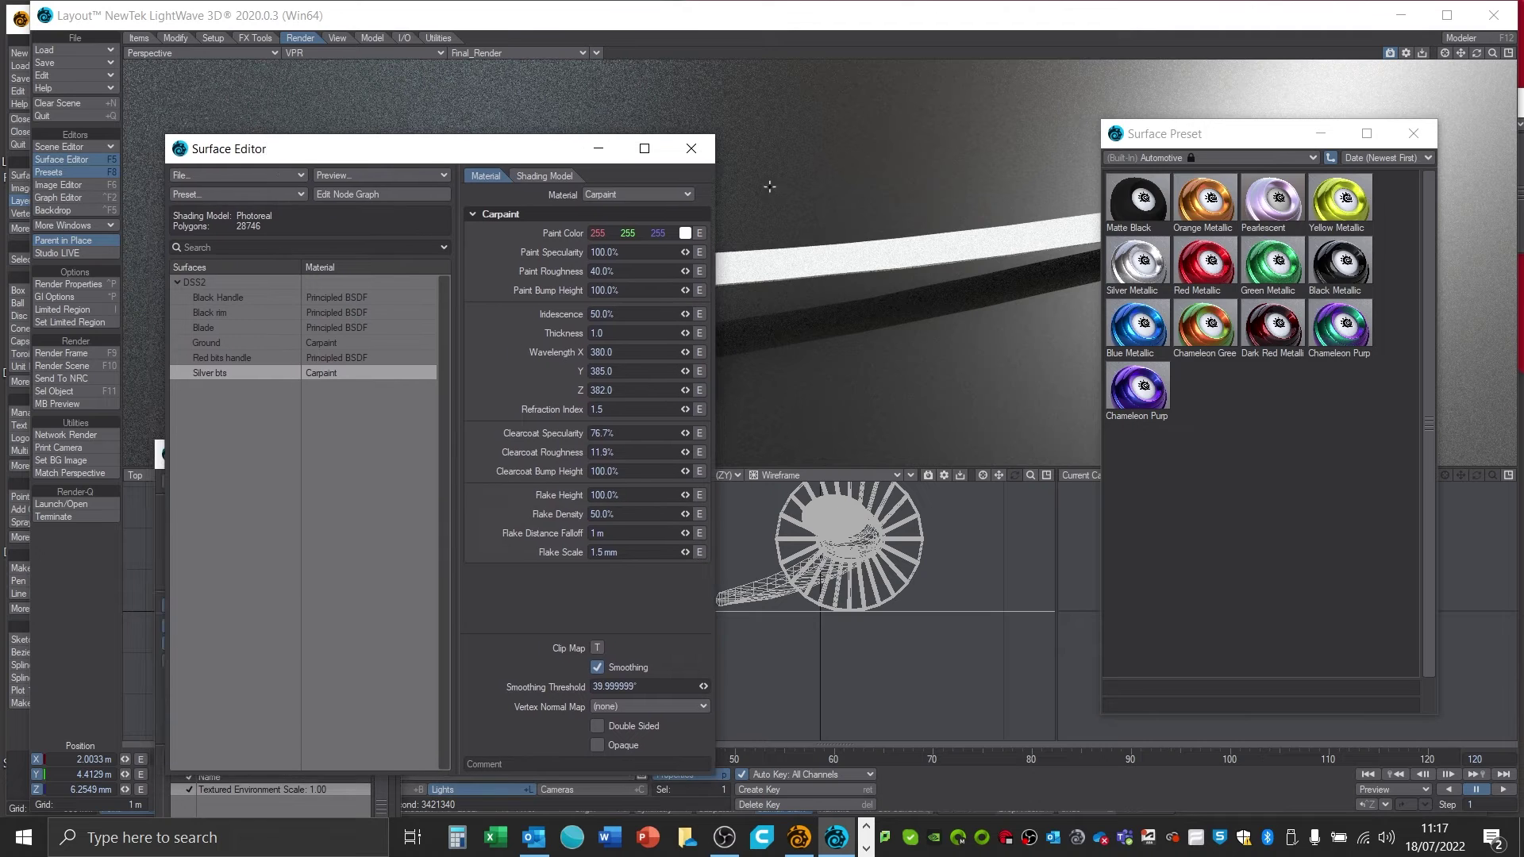
- Load the built-in Automotive preset Matte Black onto the Blade surface and uncover the sword preview
left_click(794, 263)
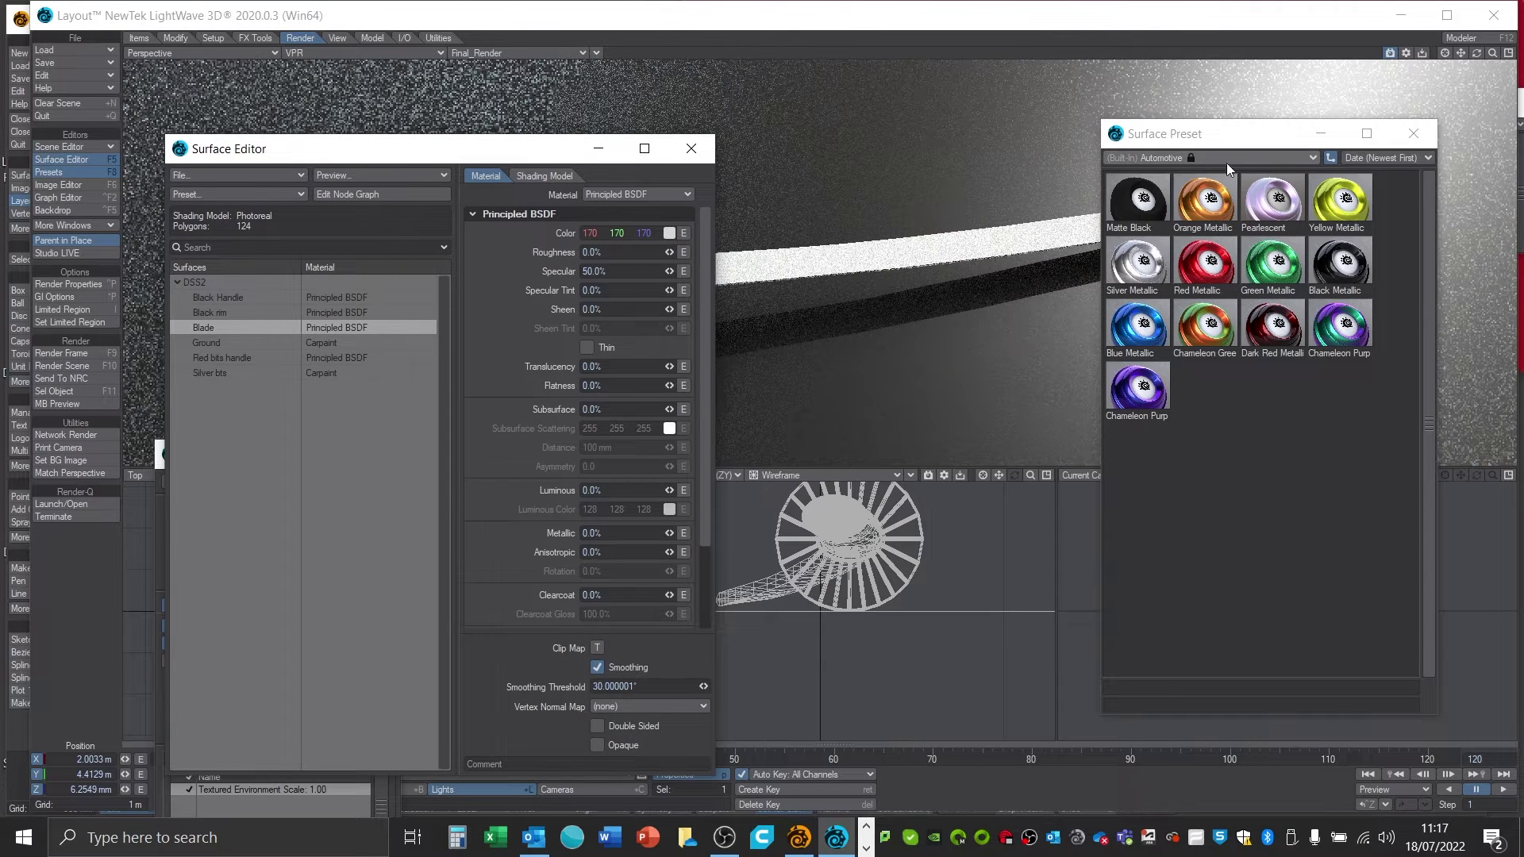
double_click(1156, 211)
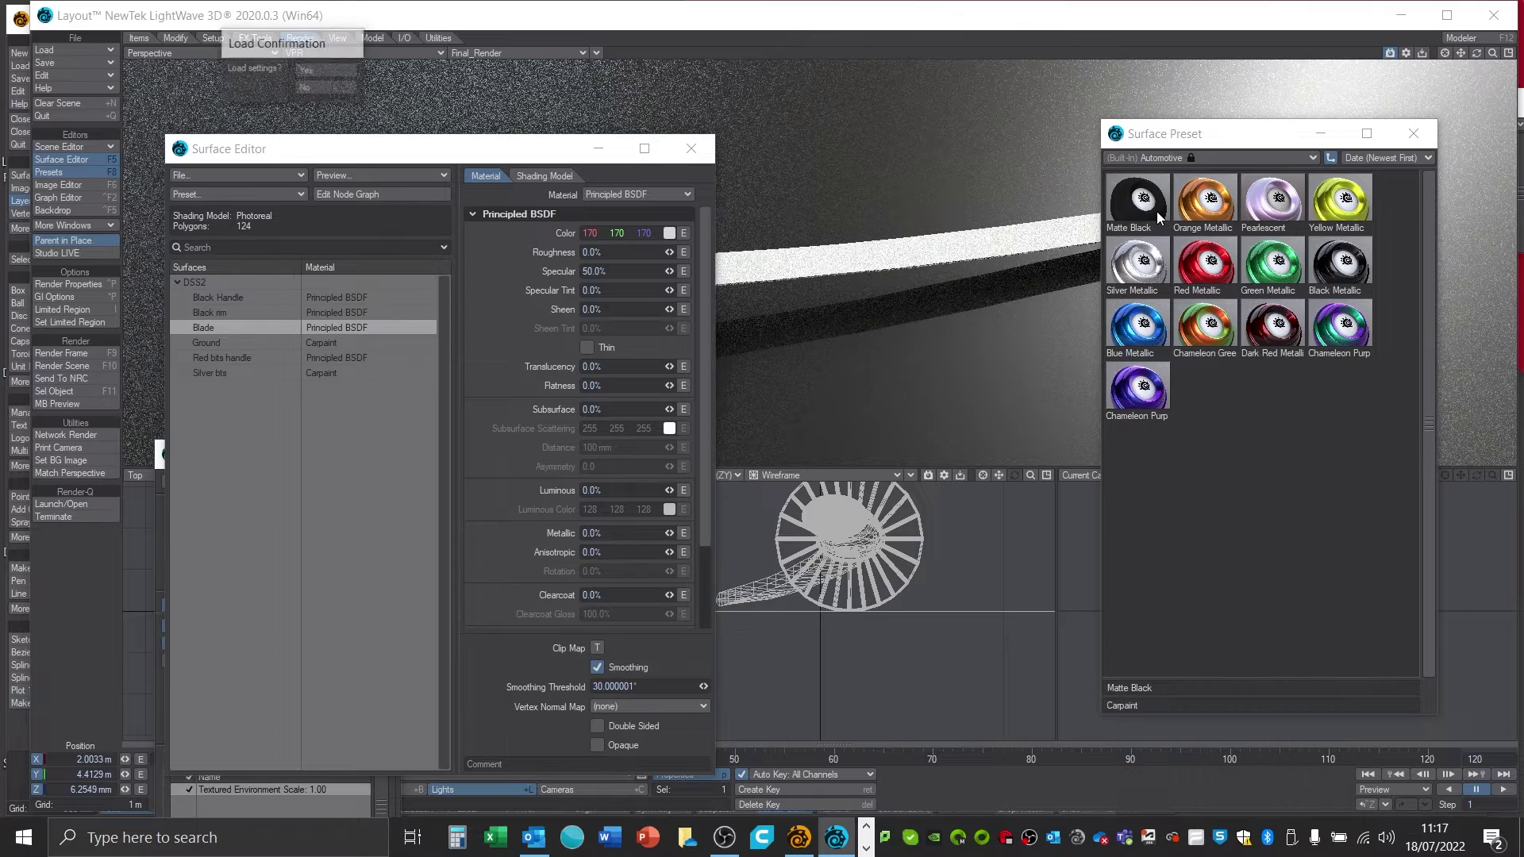
left_click(345, 70)
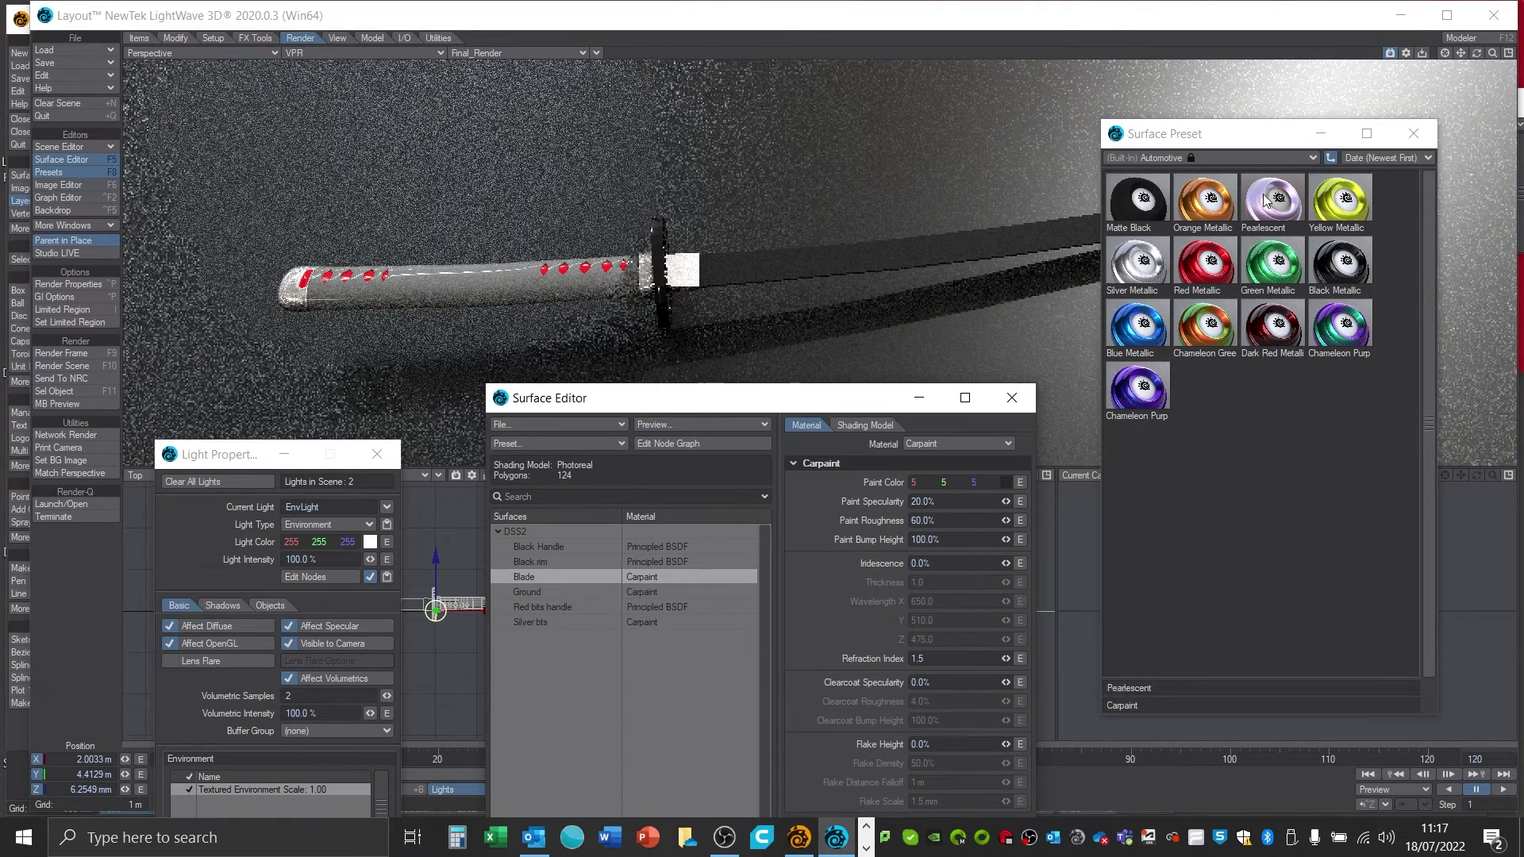
left_click_drag(1227, 133, 1304, 321)
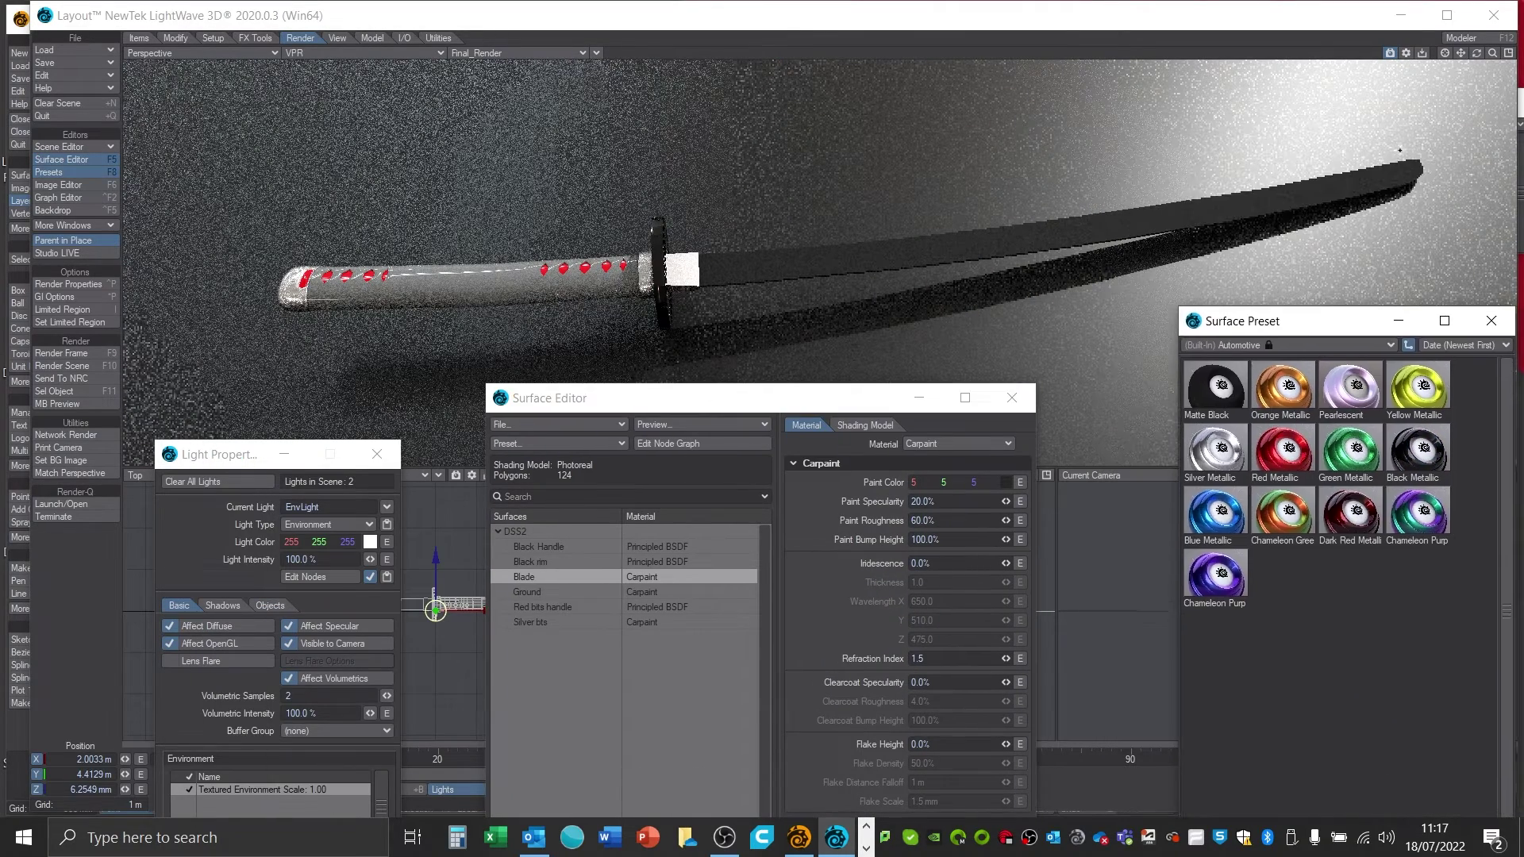
left_click_drag(664, 399, 1021, 155)
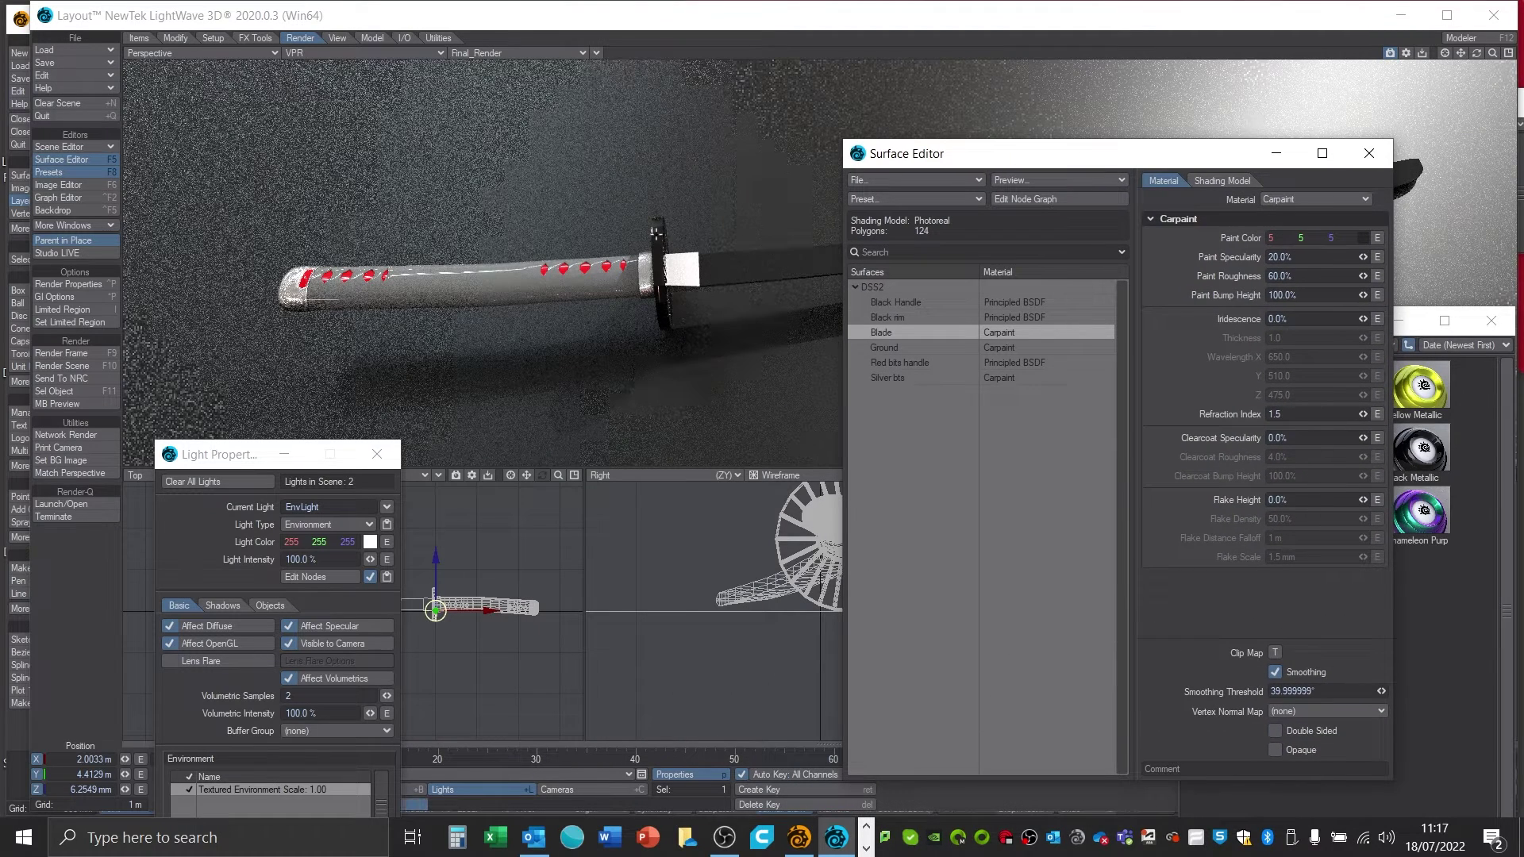
- Load the built-in Metal preset Iron Rusty onto the Black rim surface
mouse_move(1477, 53)
left_mouse_down()
mouse_move(1504, 38)
mouse_move(1472, 50)
left_mouse_up()
left_click(888, 317)
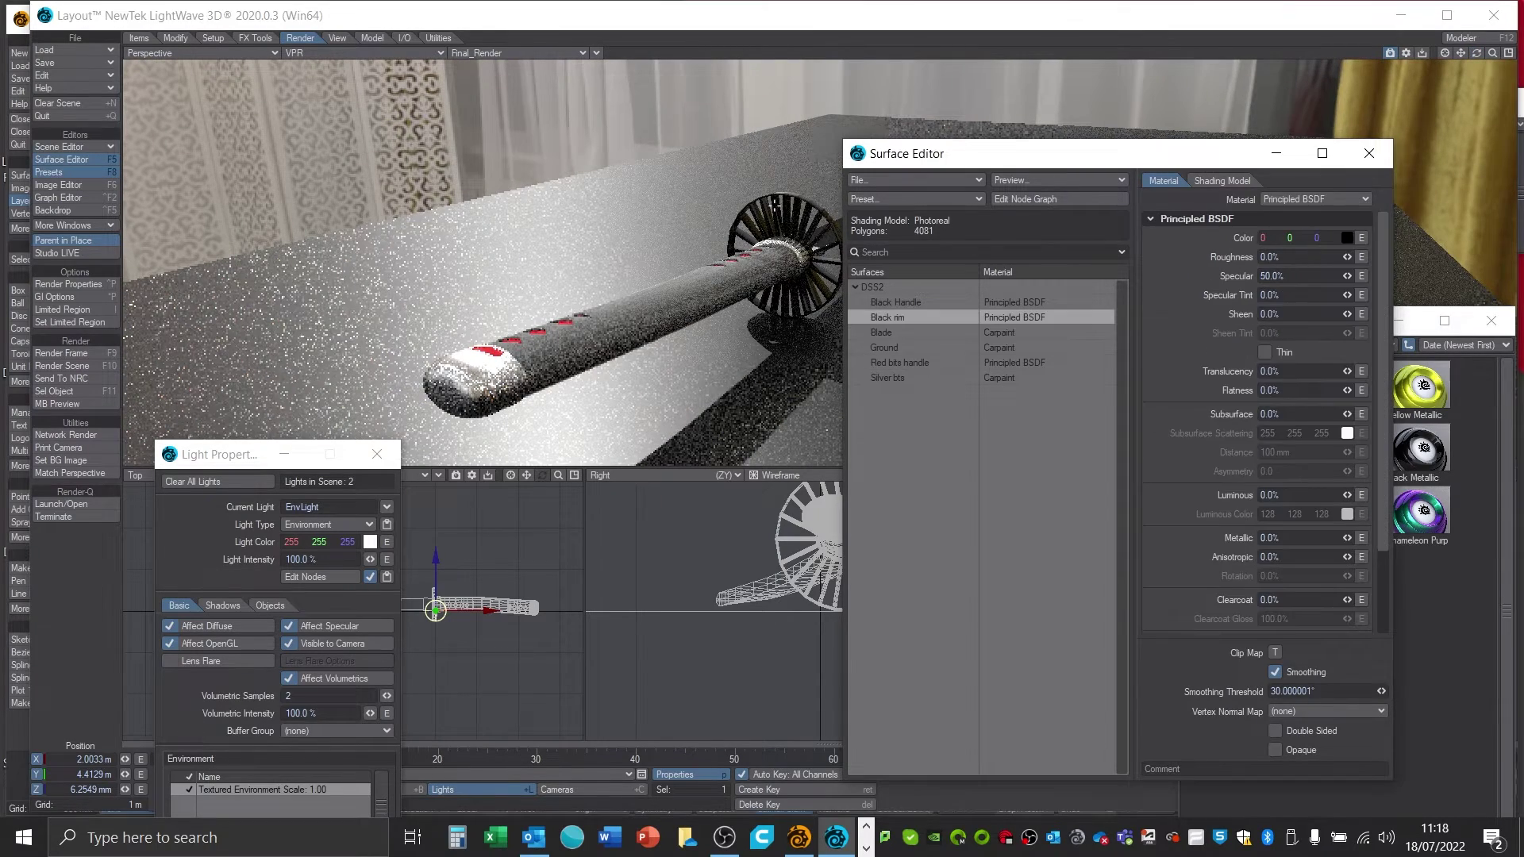
left_click(1508, 424)
left_click(1299, 343)
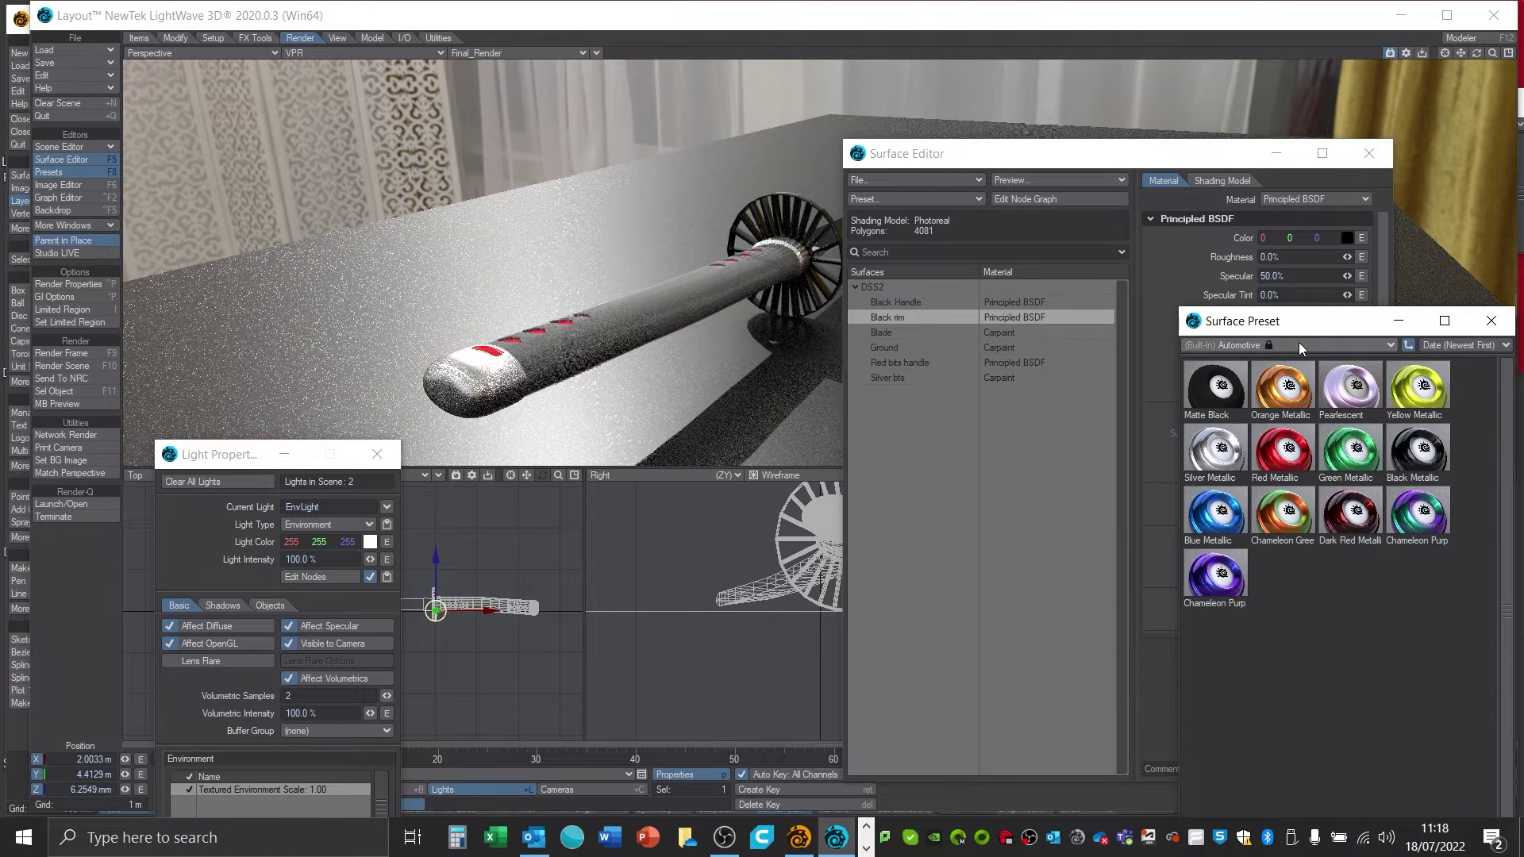
mouse_move(1308, 346)
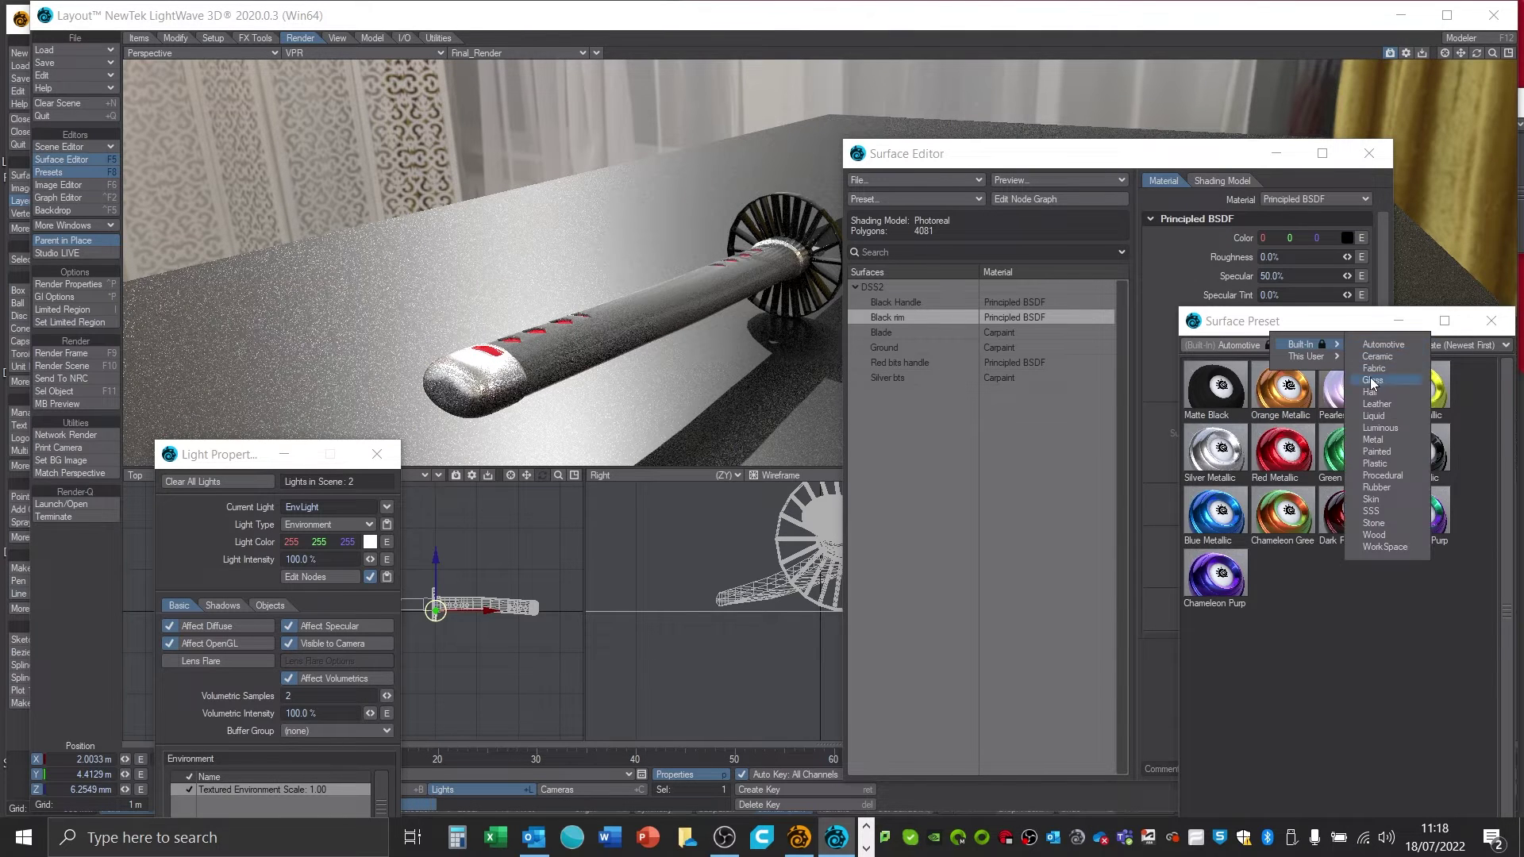
left_click(1386, 446)
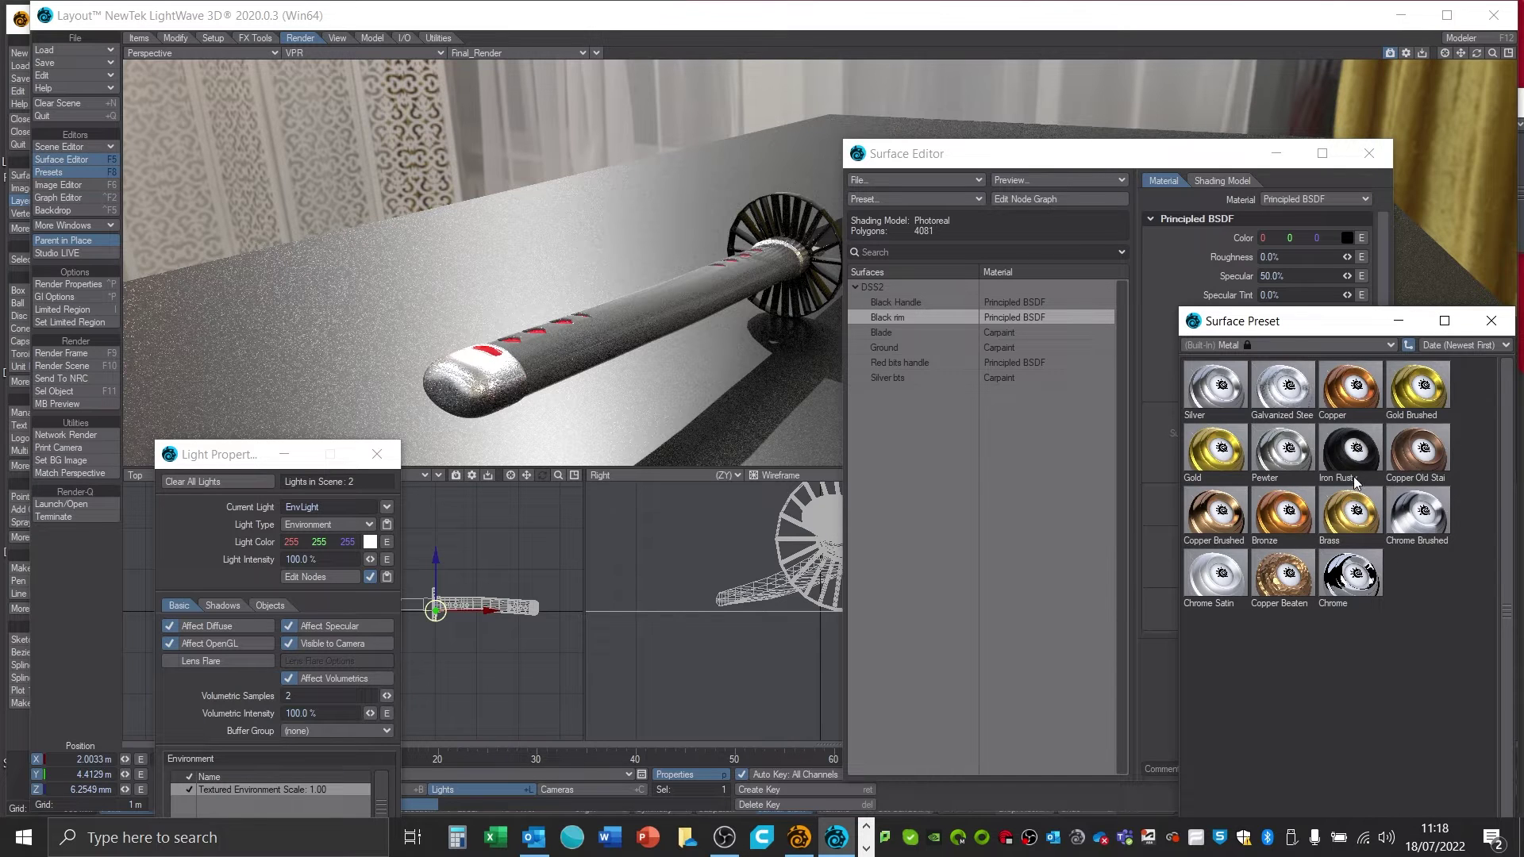
double_click(1352, 459)
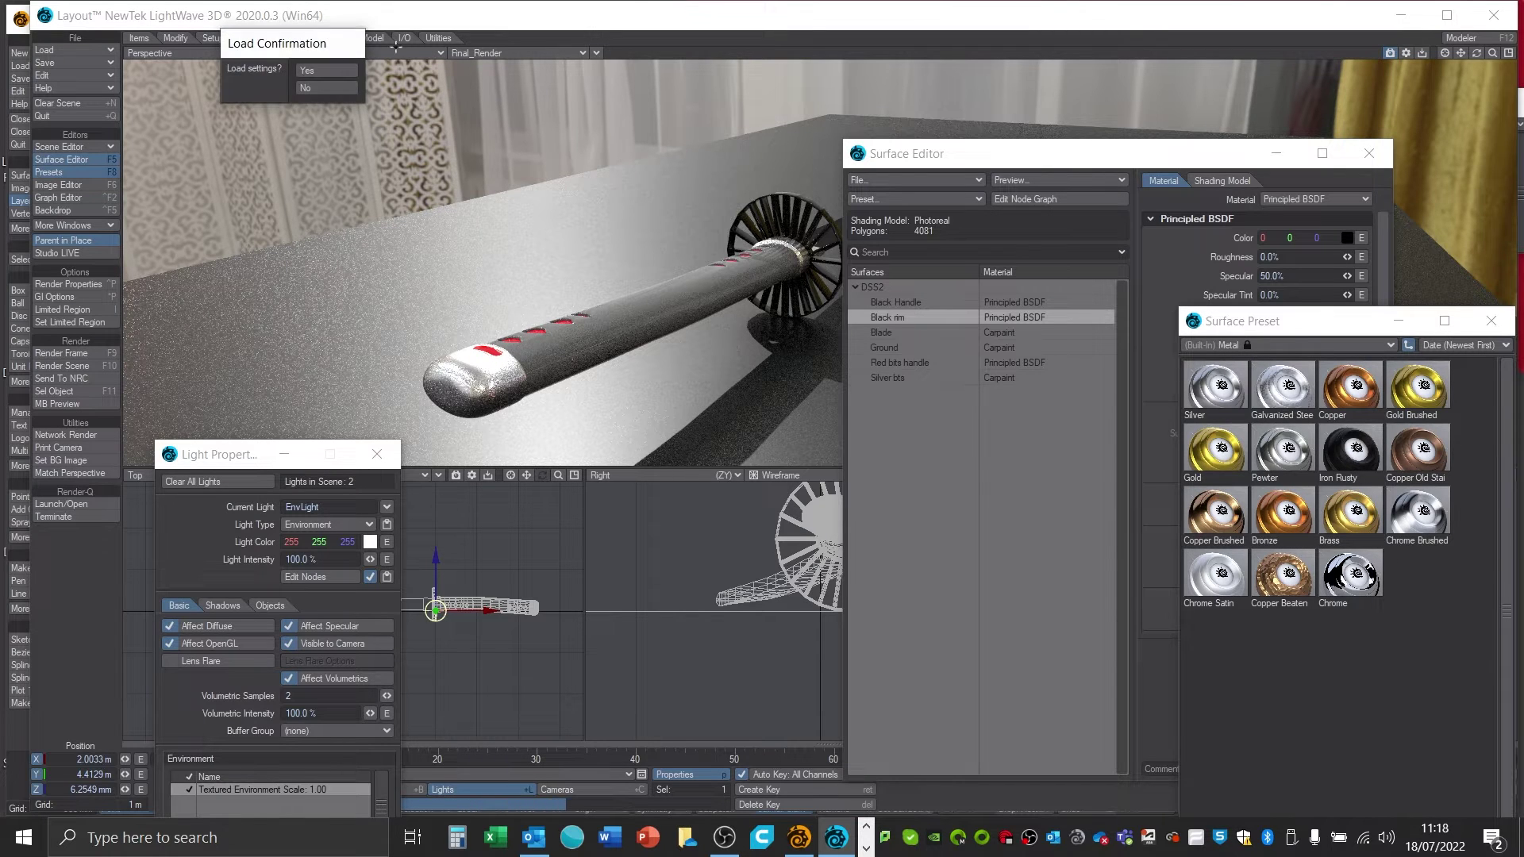
key("Return")
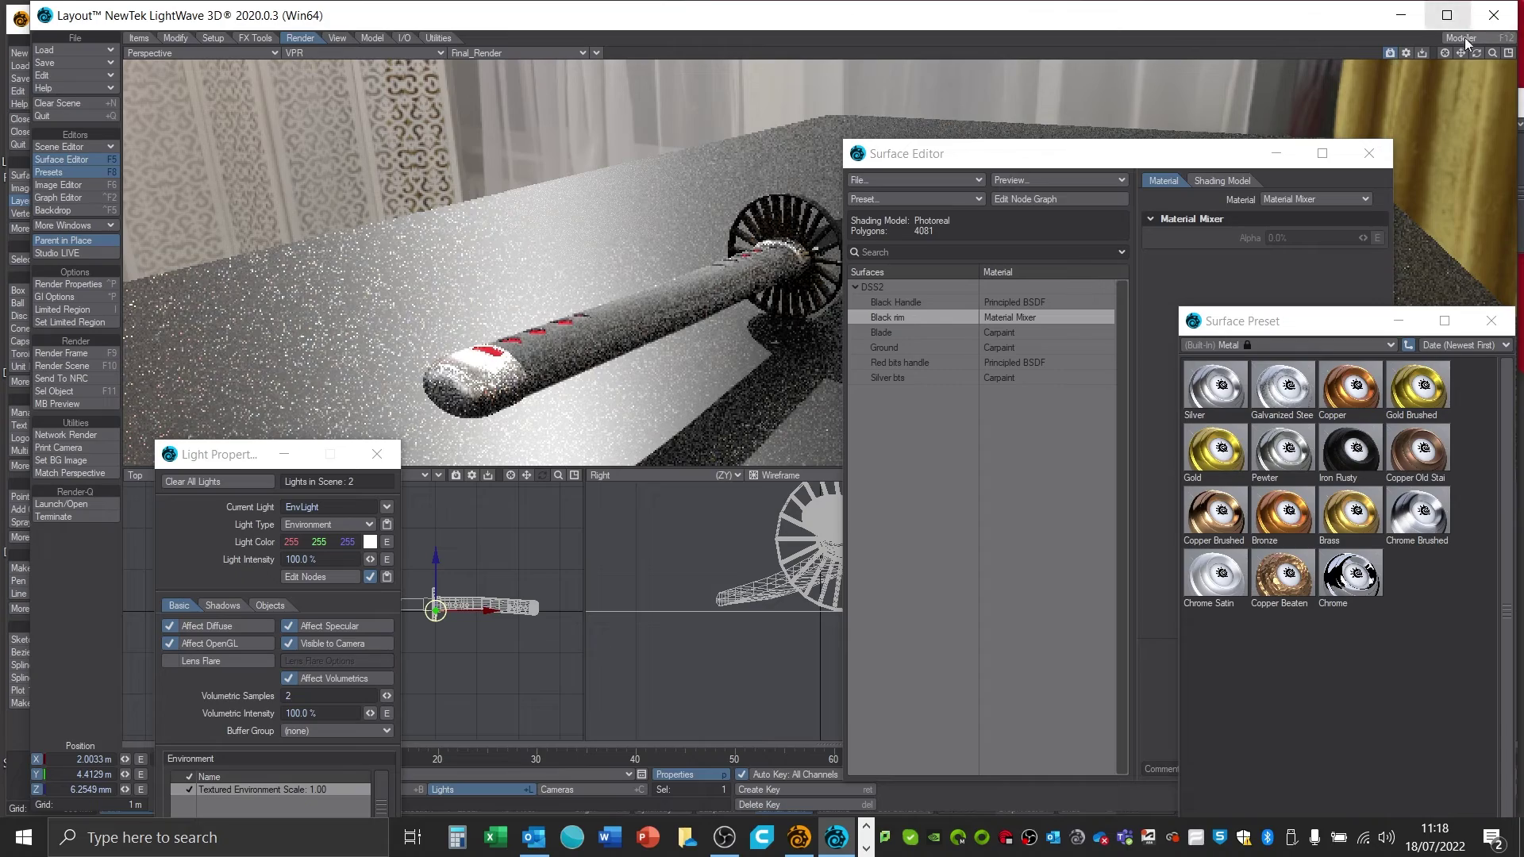
- Load the built-in Fabric preset Velvet onto the Red bits handle surface
left_click_drag(1476, 54, 1290, 95)
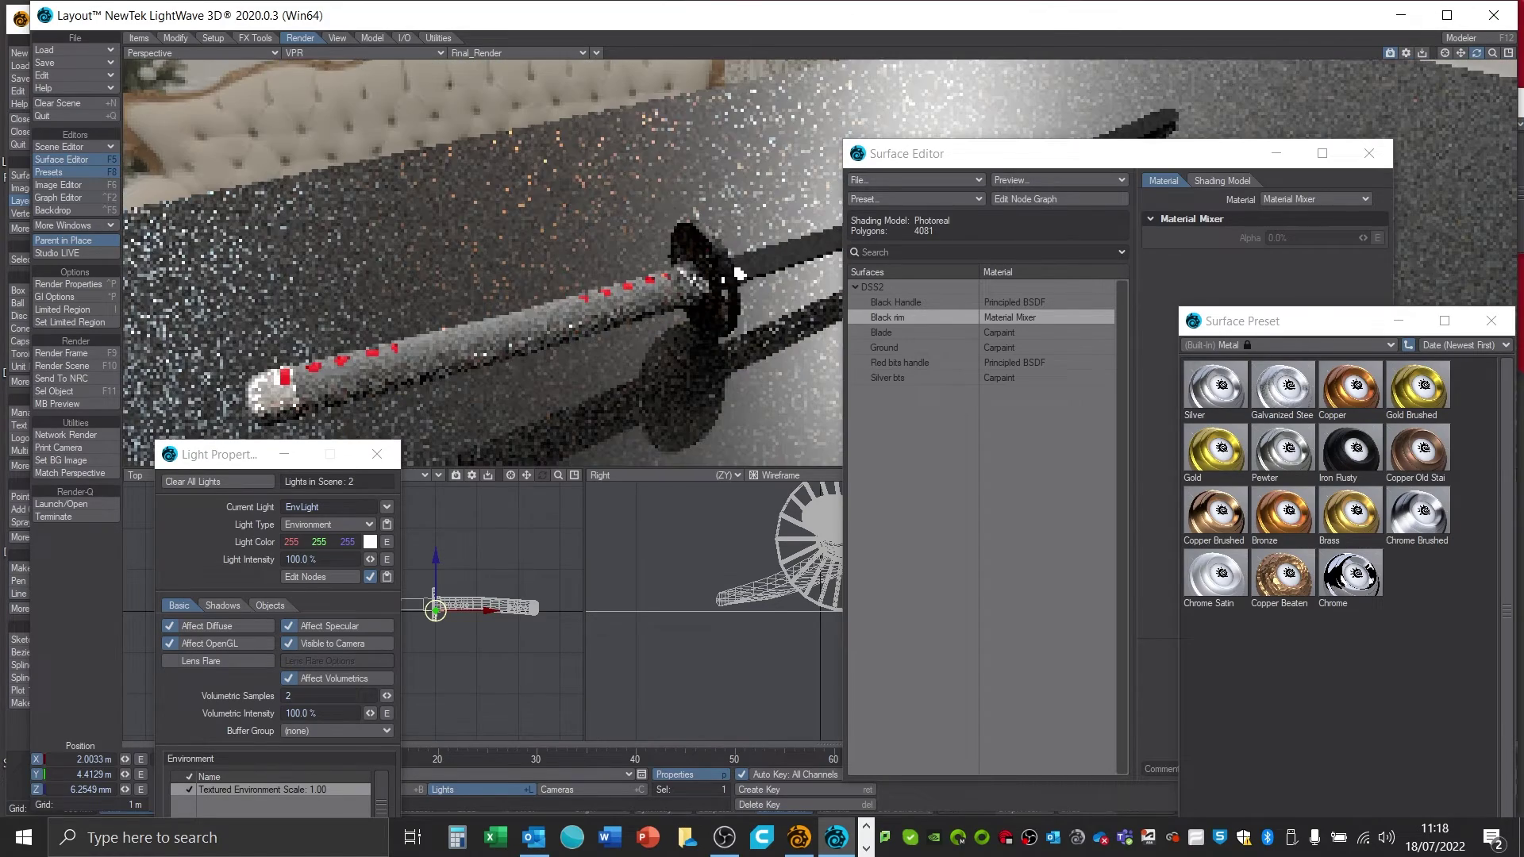
left_click_drag(1477, 53, 1518, 53)
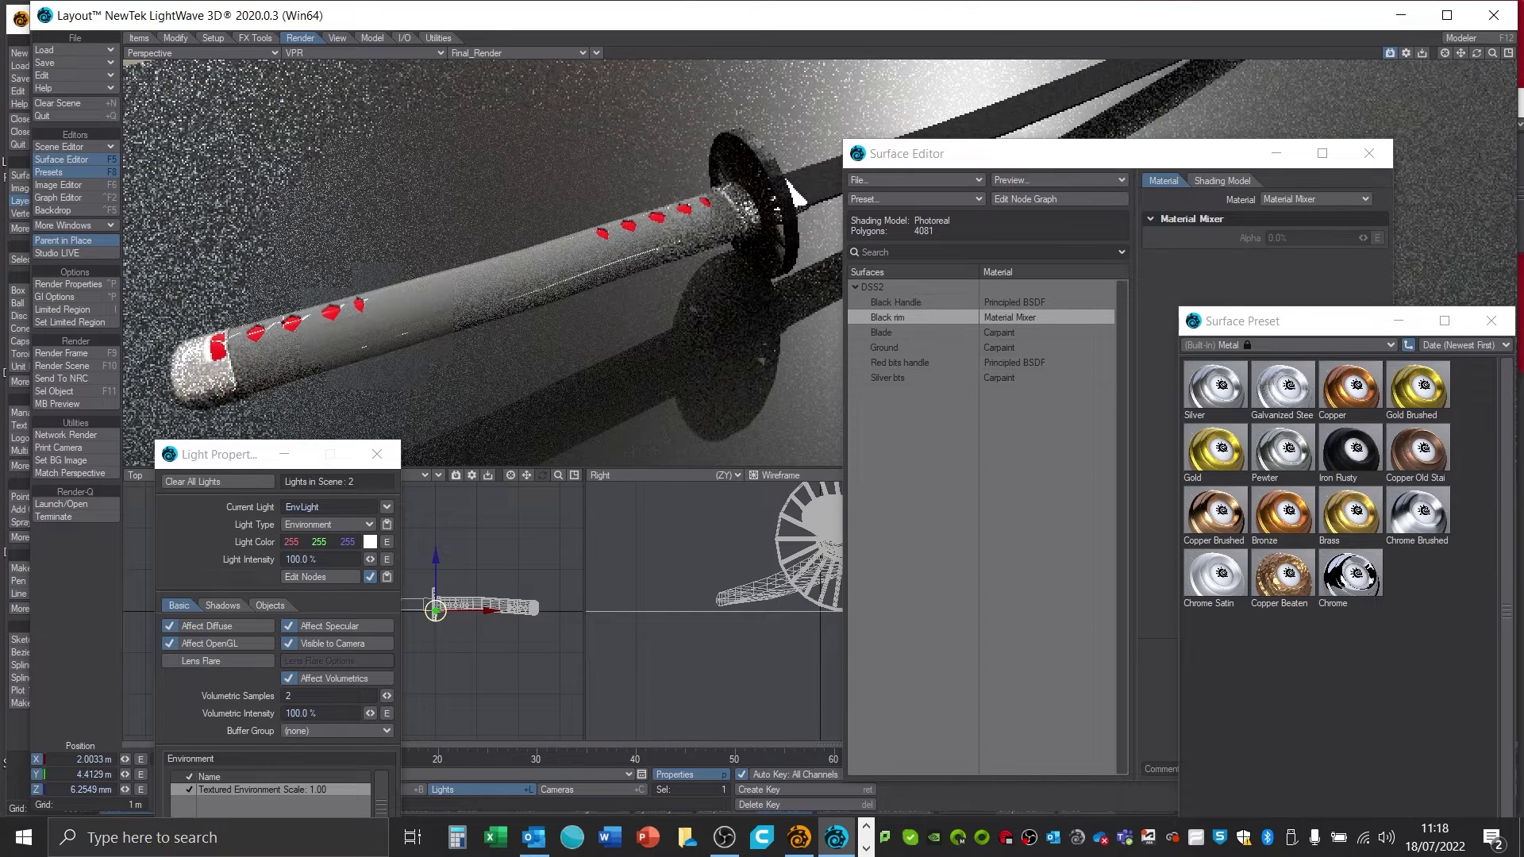
left_click(293, 323, "ctrl+shift")
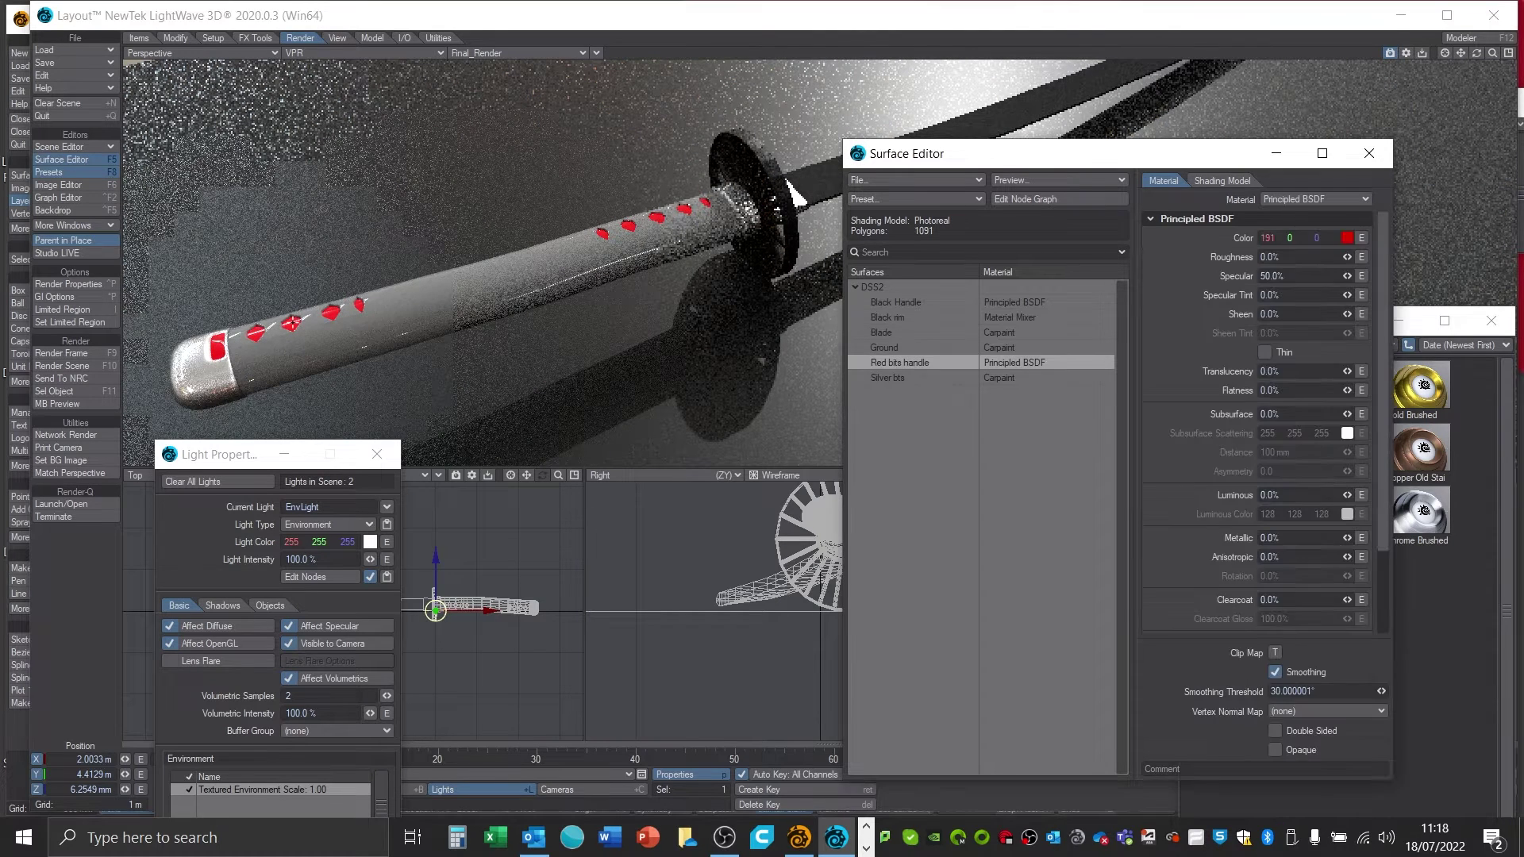
left_click(1507, 508)
left_click_drag(1300, 329, 1229, 144)
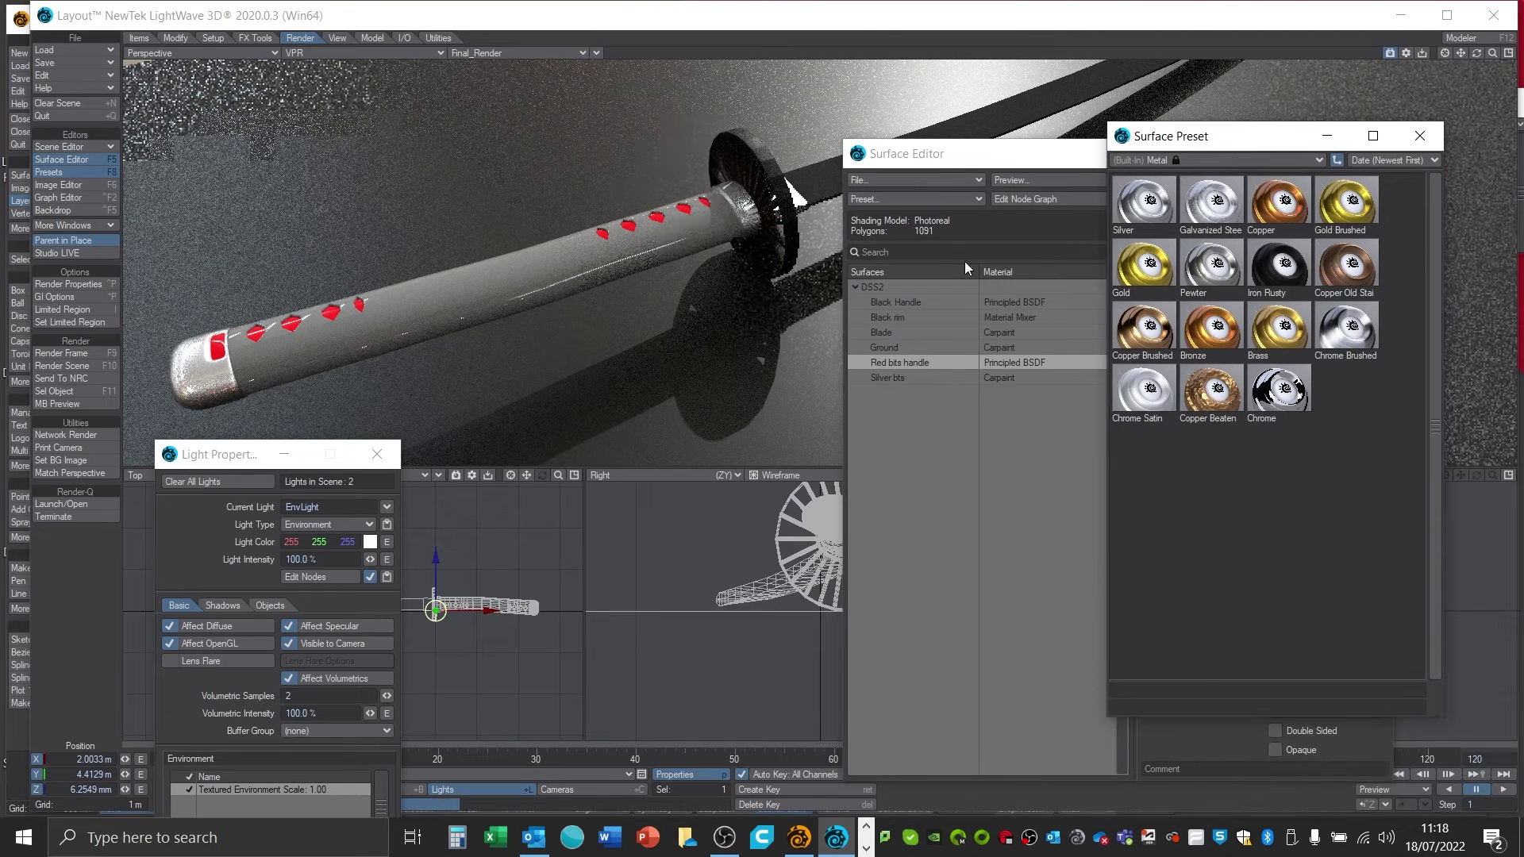
left_click(1227, 162)
mouse_move(1227, 162)
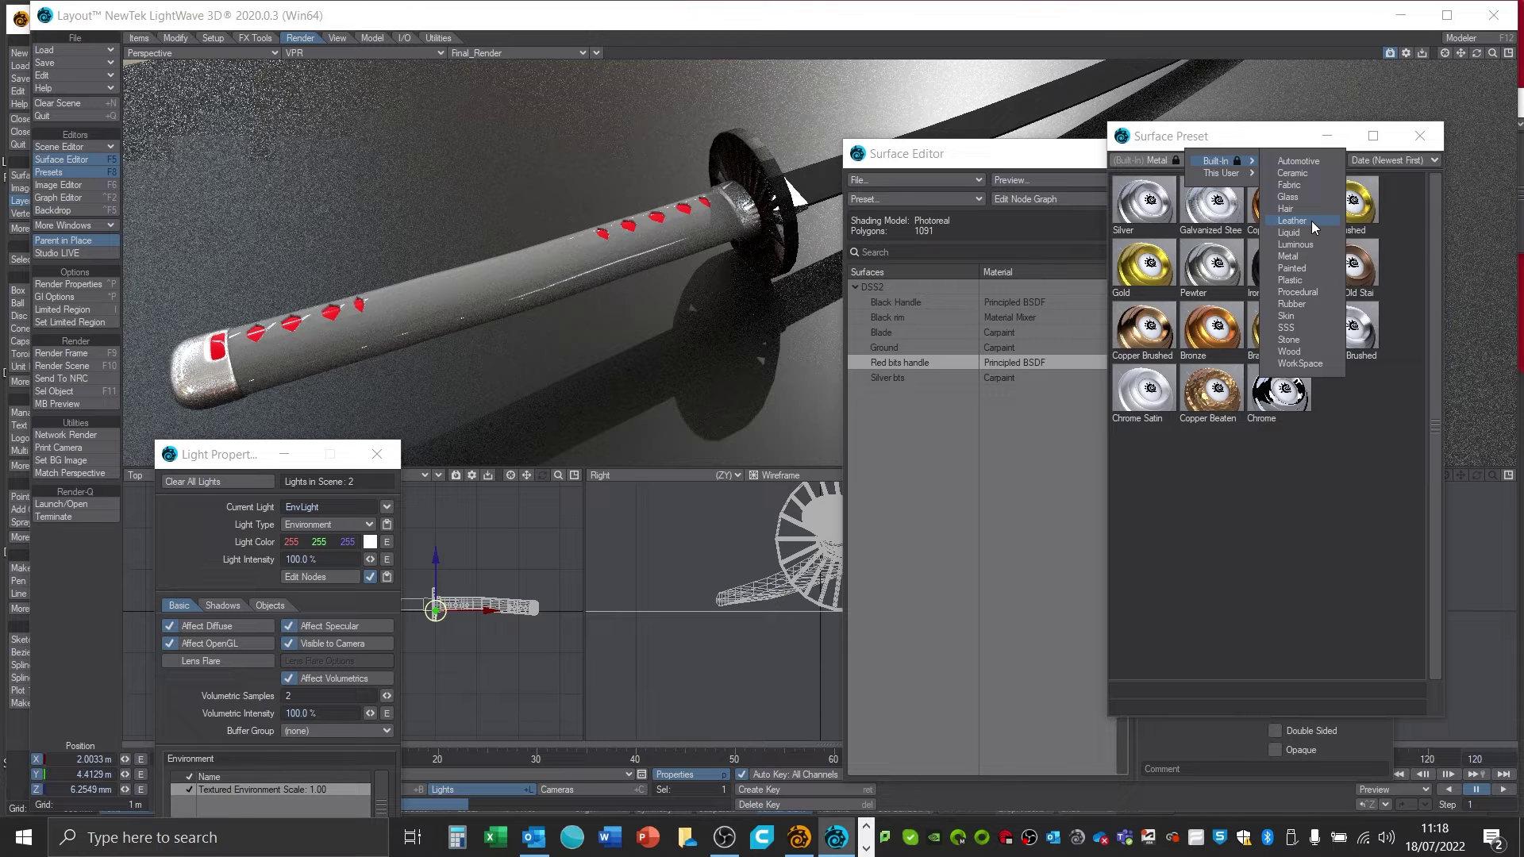
left_click(1308, 185)
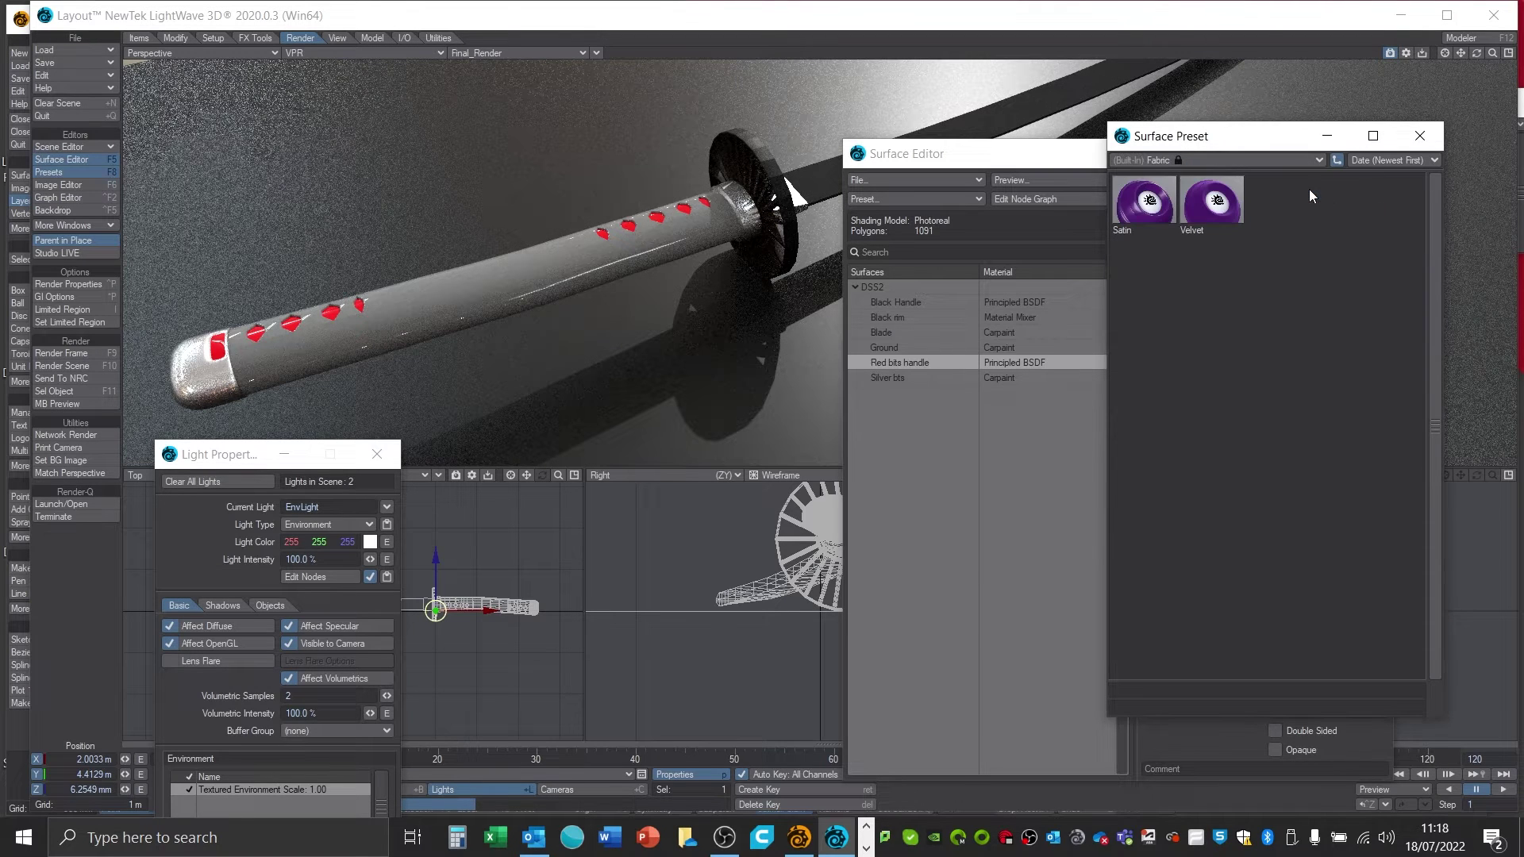
double_click(1202, 218)
left_click(330, 73)
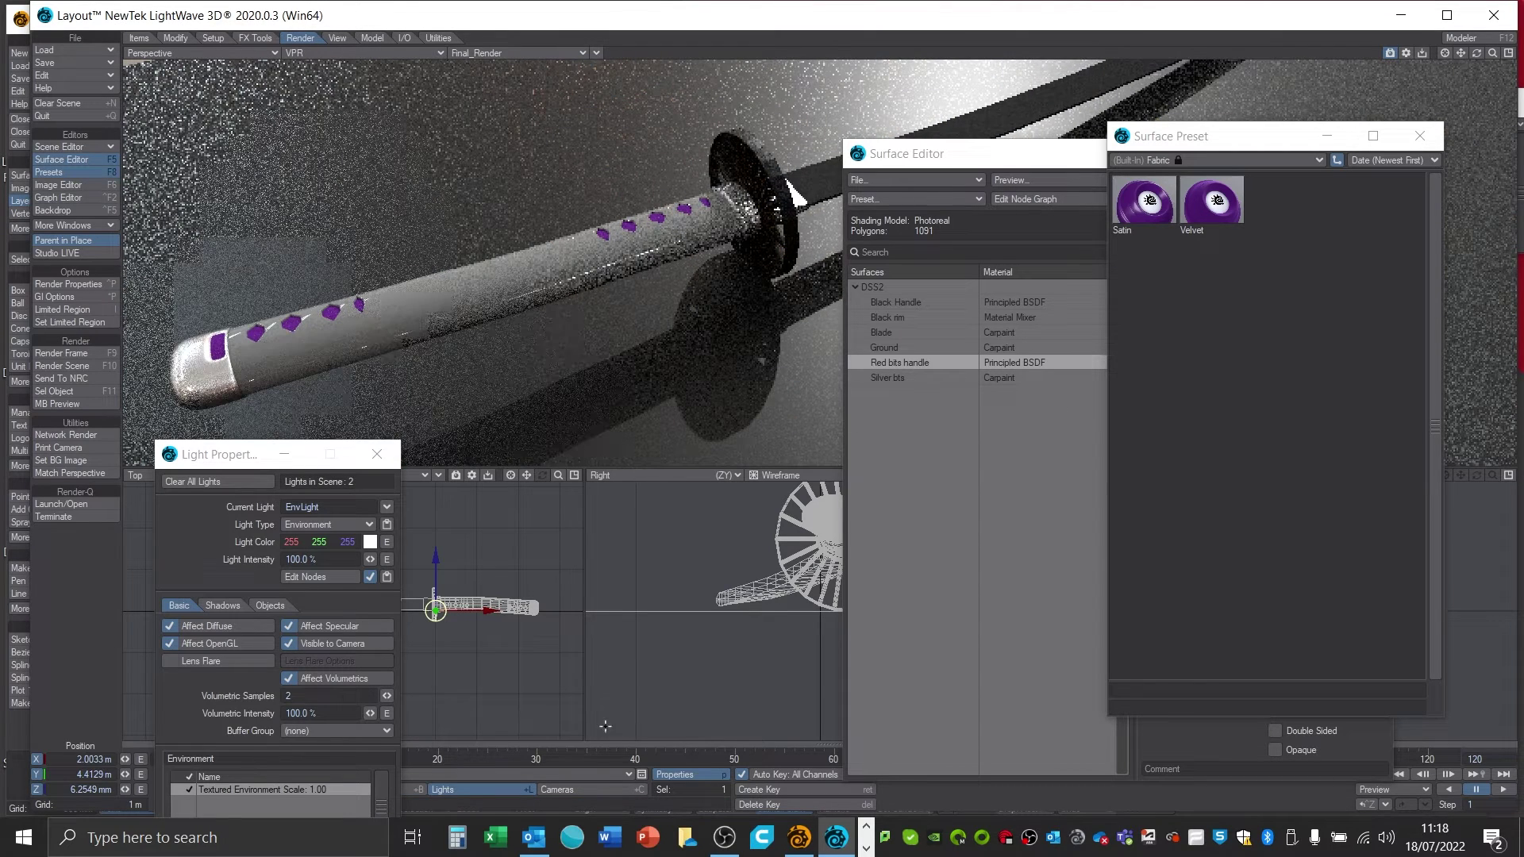
- Change the Red bits handle surface's color to red with RGB 191, 0, 0
left_click(1063, 155)
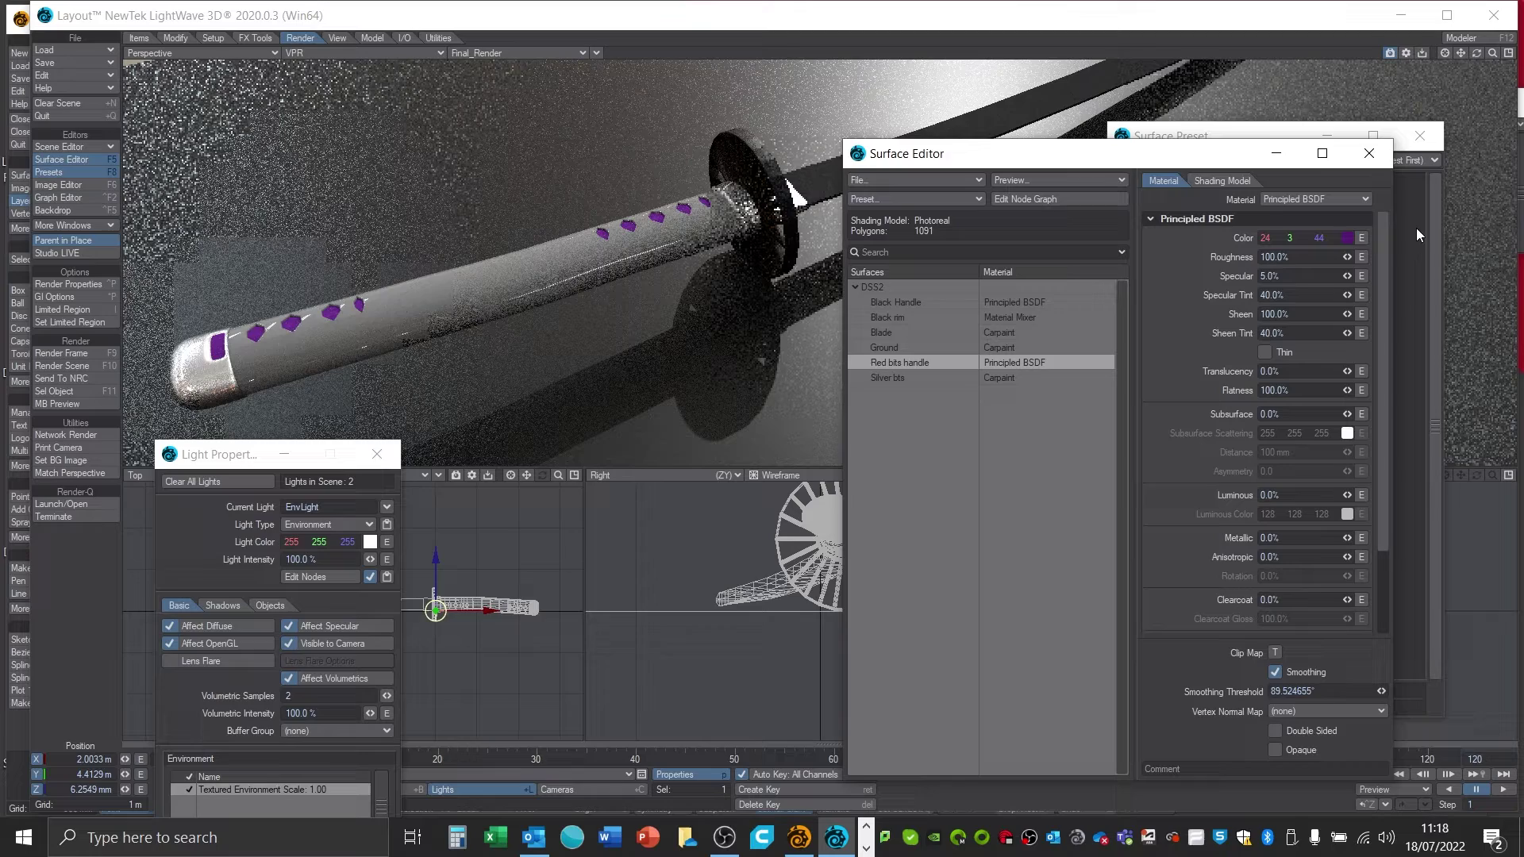
left_click(1347, 238)
left_click(266, 612)
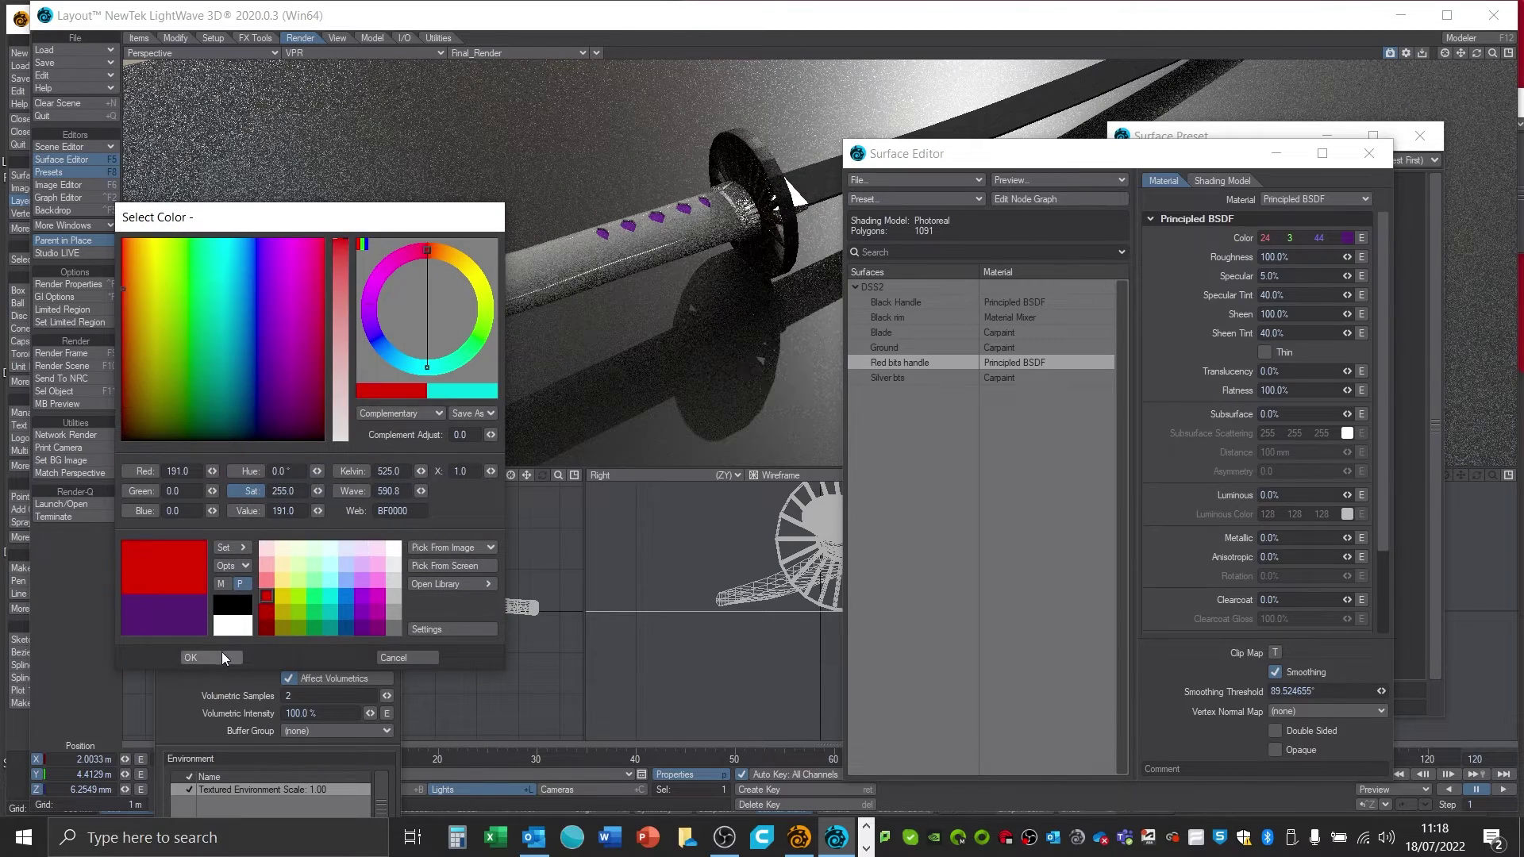
left_click(222, 654)
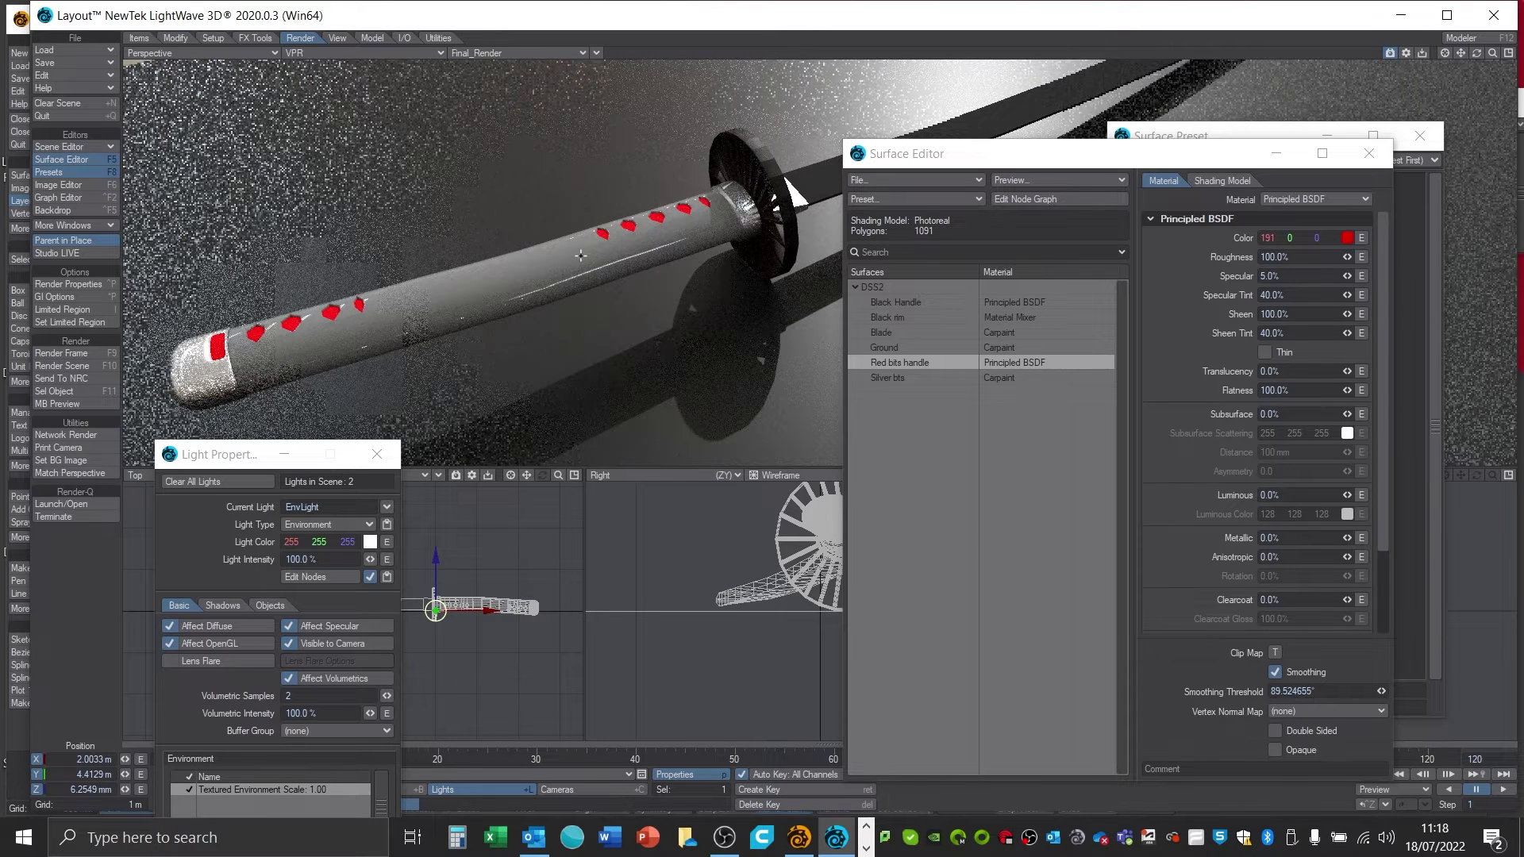
- Load the built-in Leather preset Black Leather onto the Black Handle surface
left_click(901, 303)
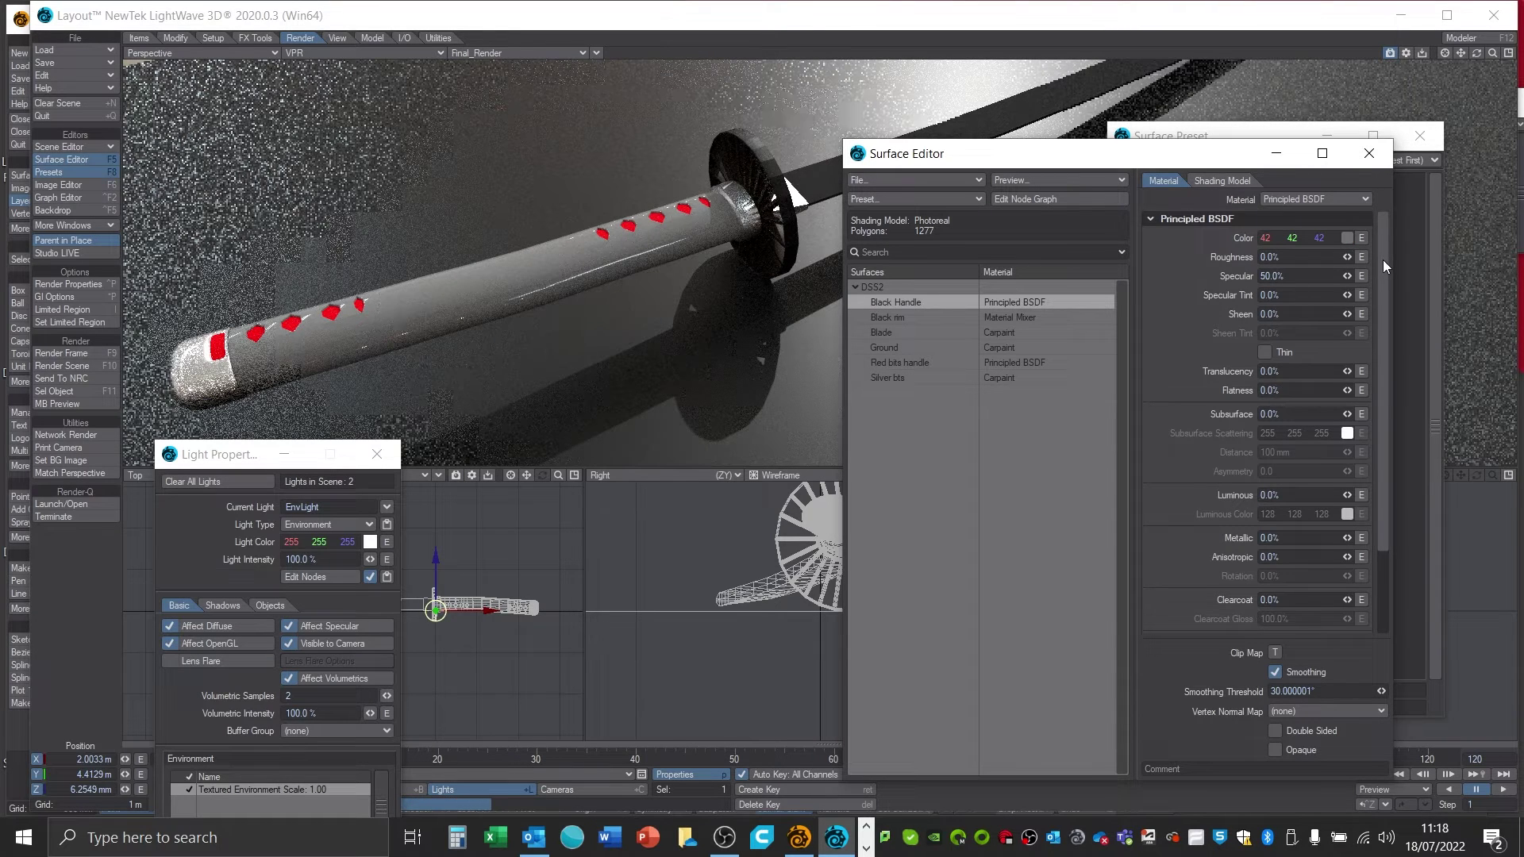
left_click(1229, 138)
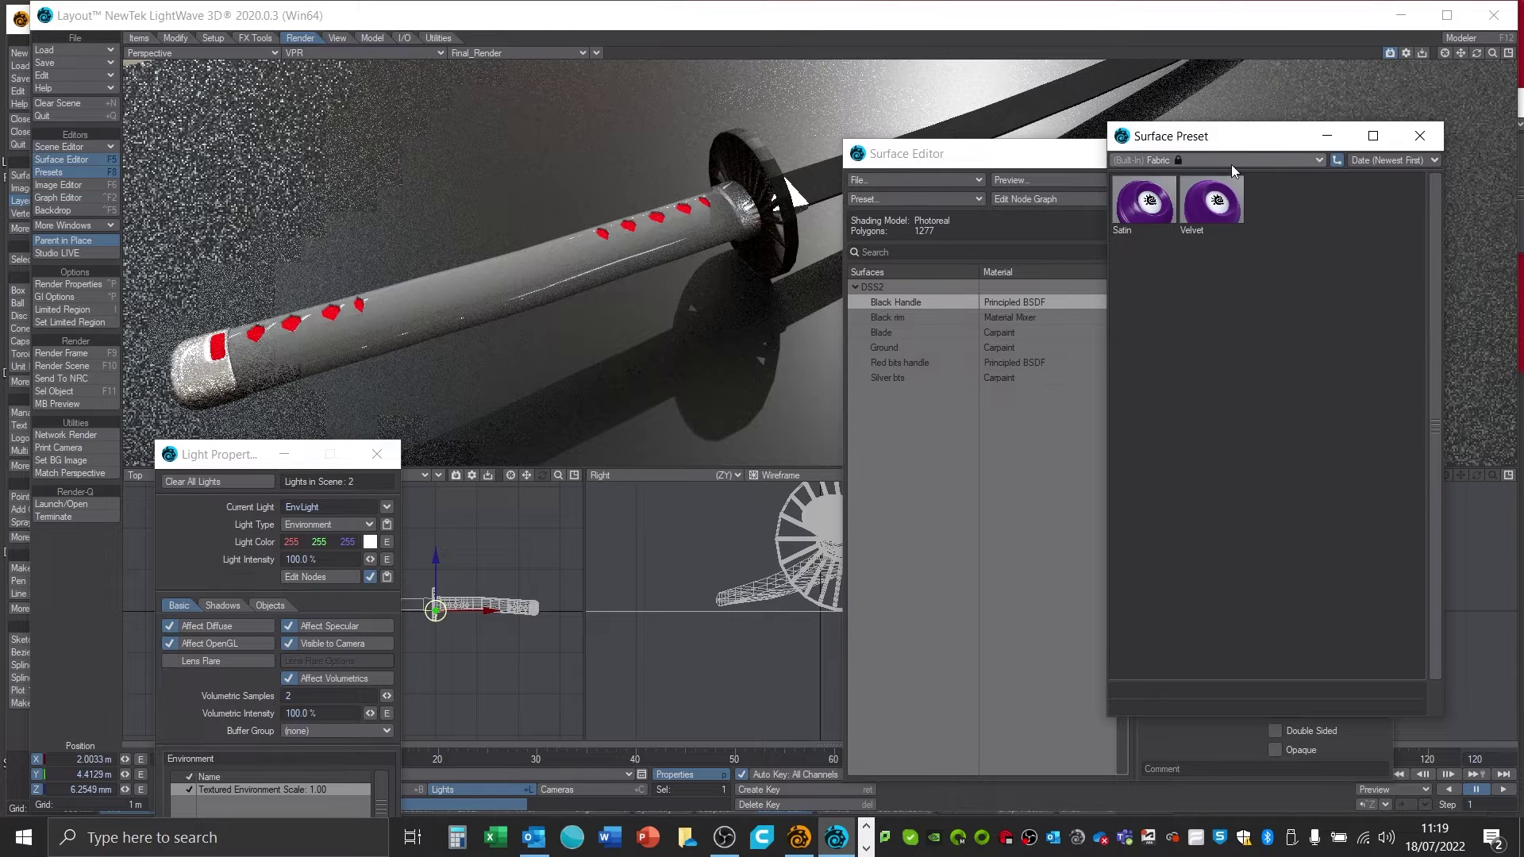
left_click(1233, 164)
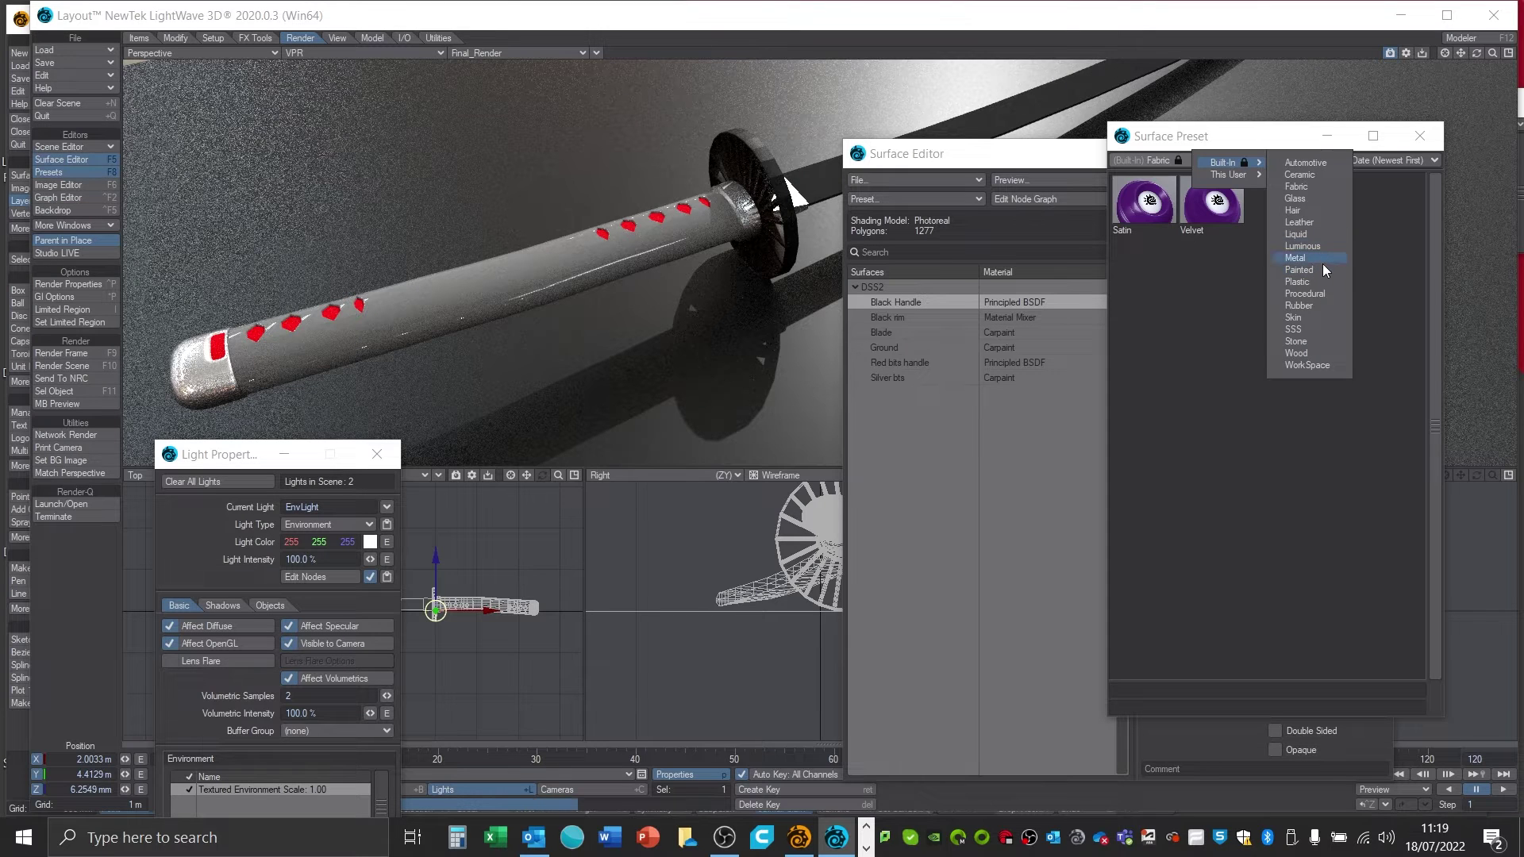
left_click(1318, 224)
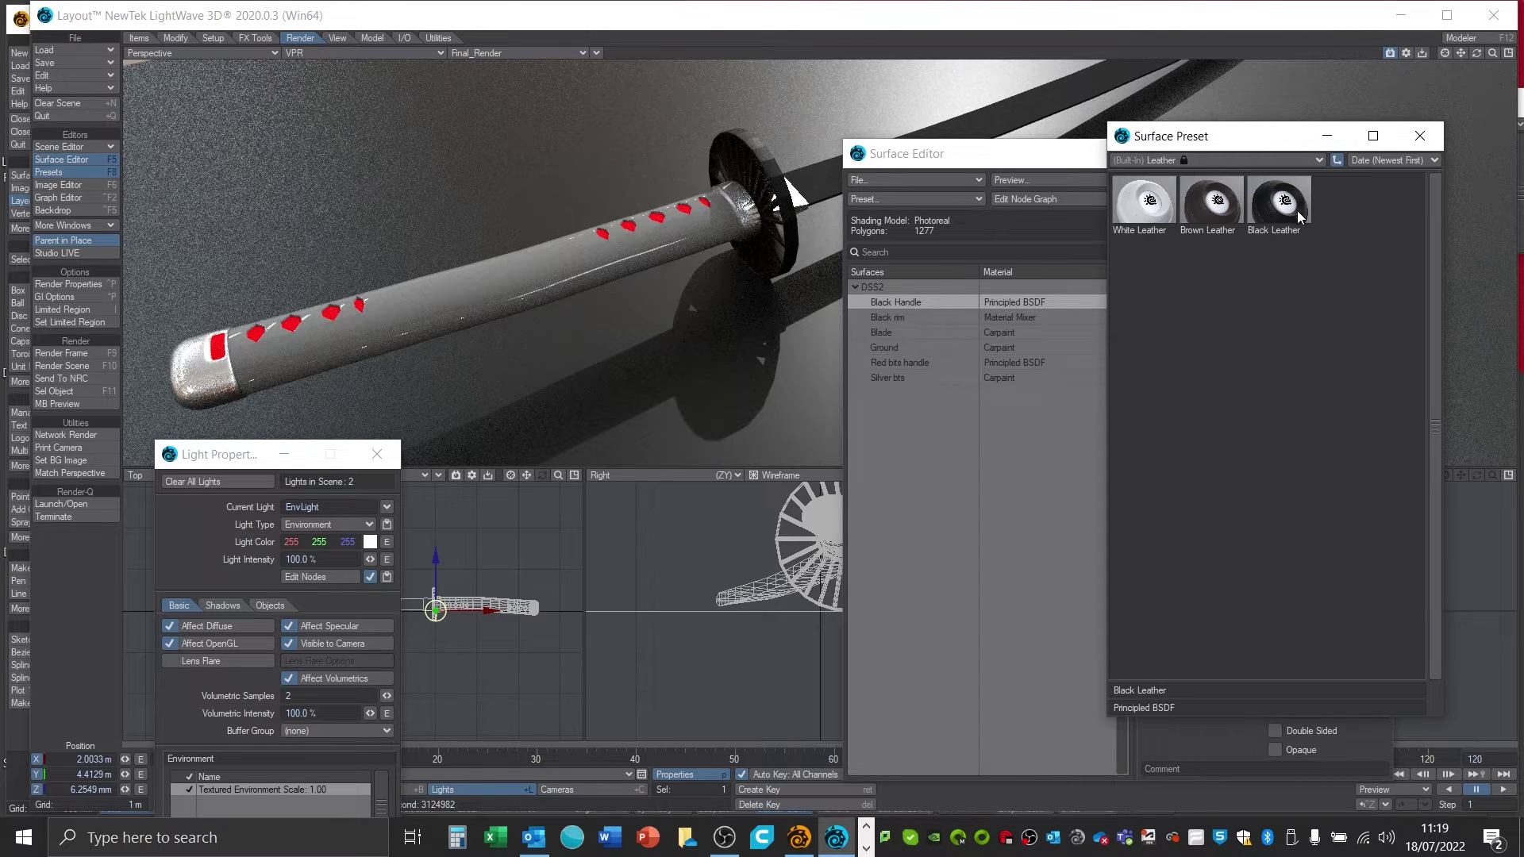
double_click(1282, 205)
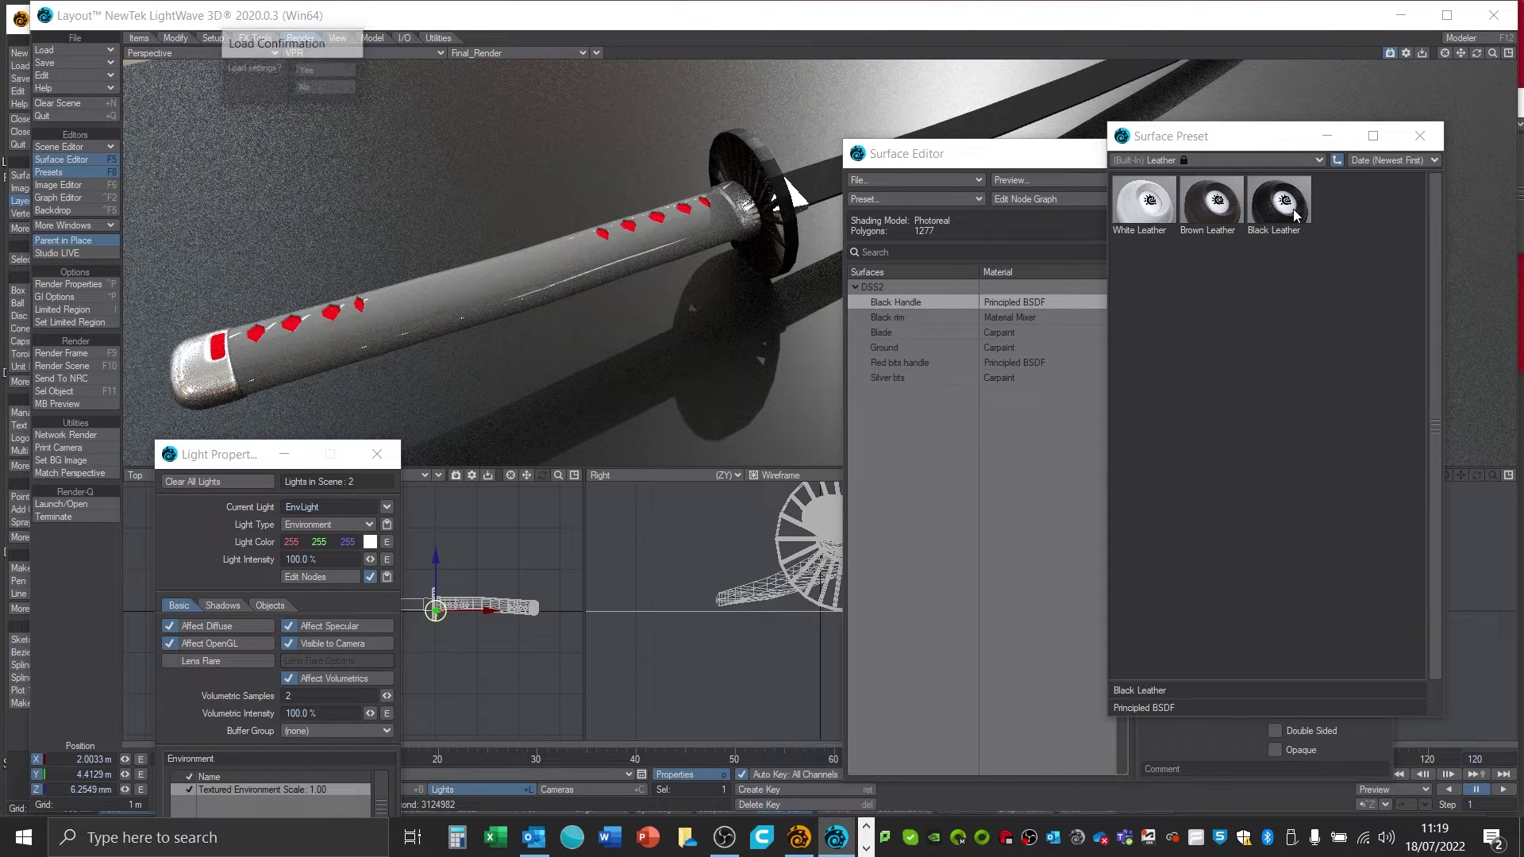
left_click(326, 70)
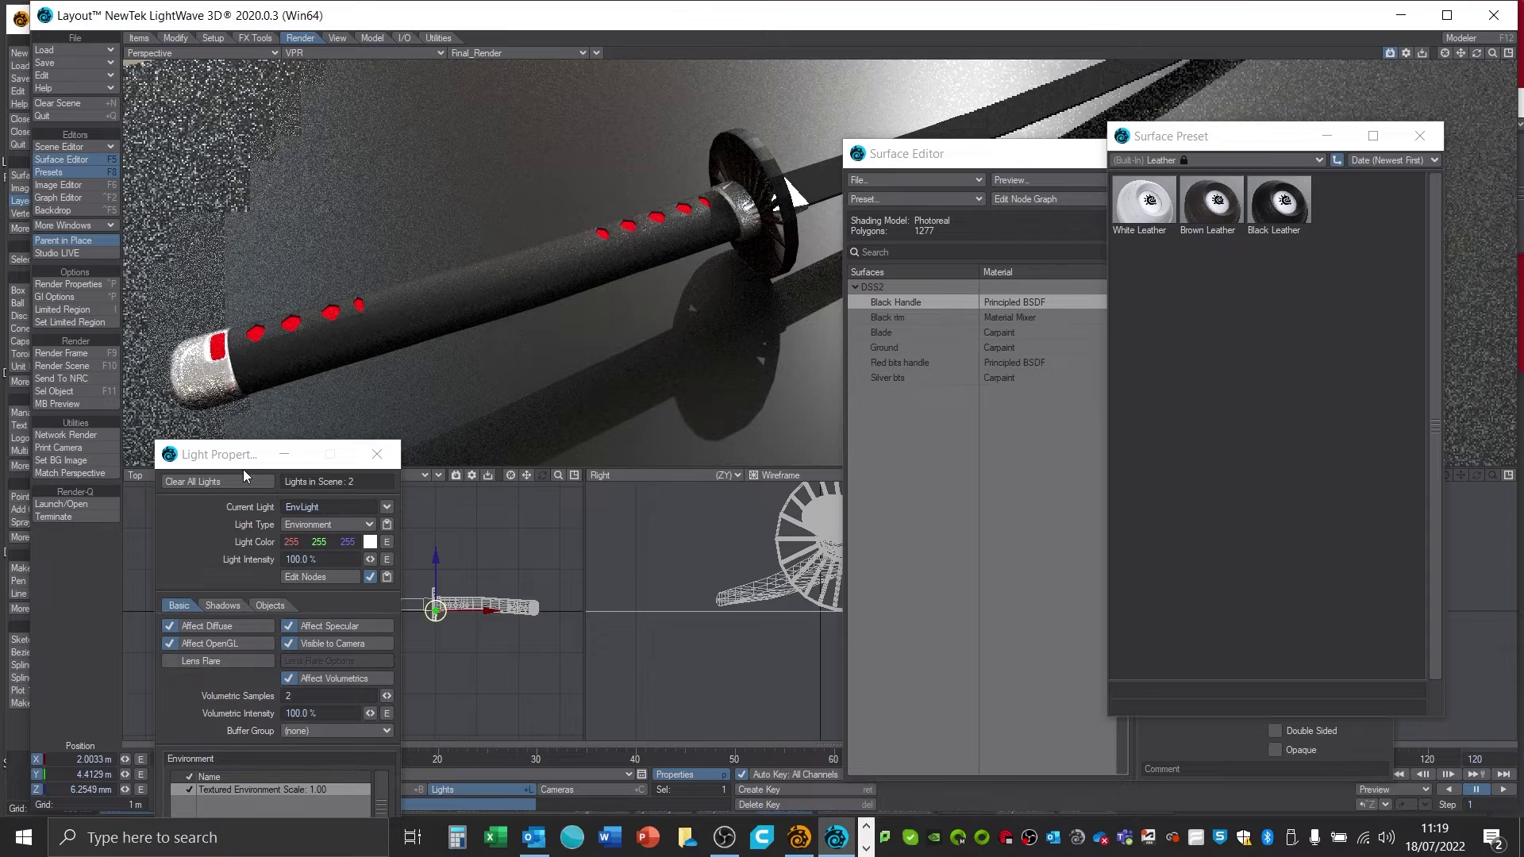
- Open the Black Handle surface's node graph and disconnect the Crumple texture from the Principled BSDF bump input
double_click(1021, 298)
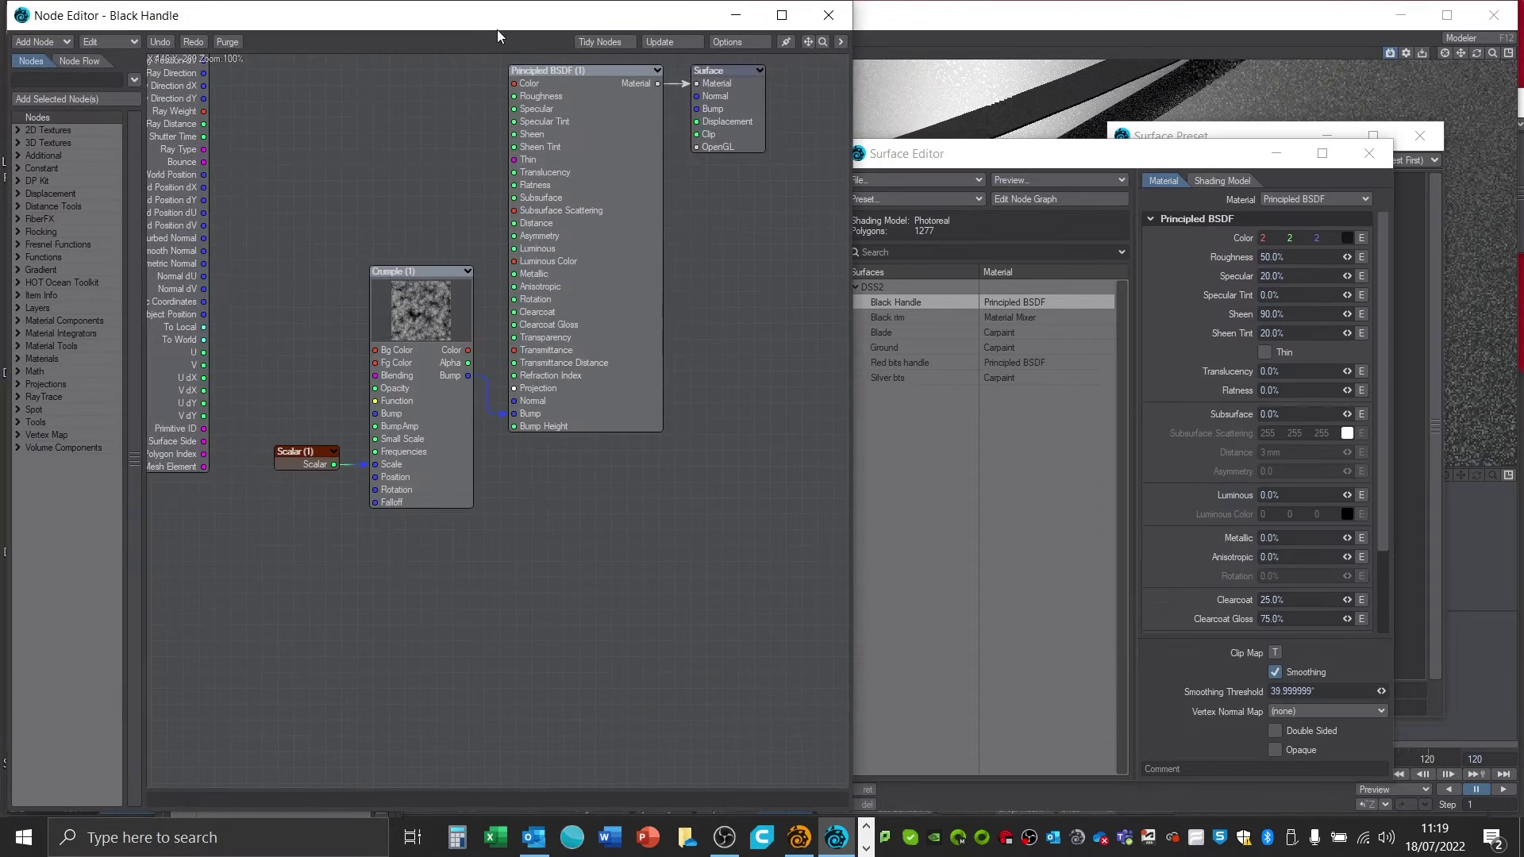
left_click_drag(453, 16, 1087, 135)
left_click_drag(906, 369, 1099, 669)
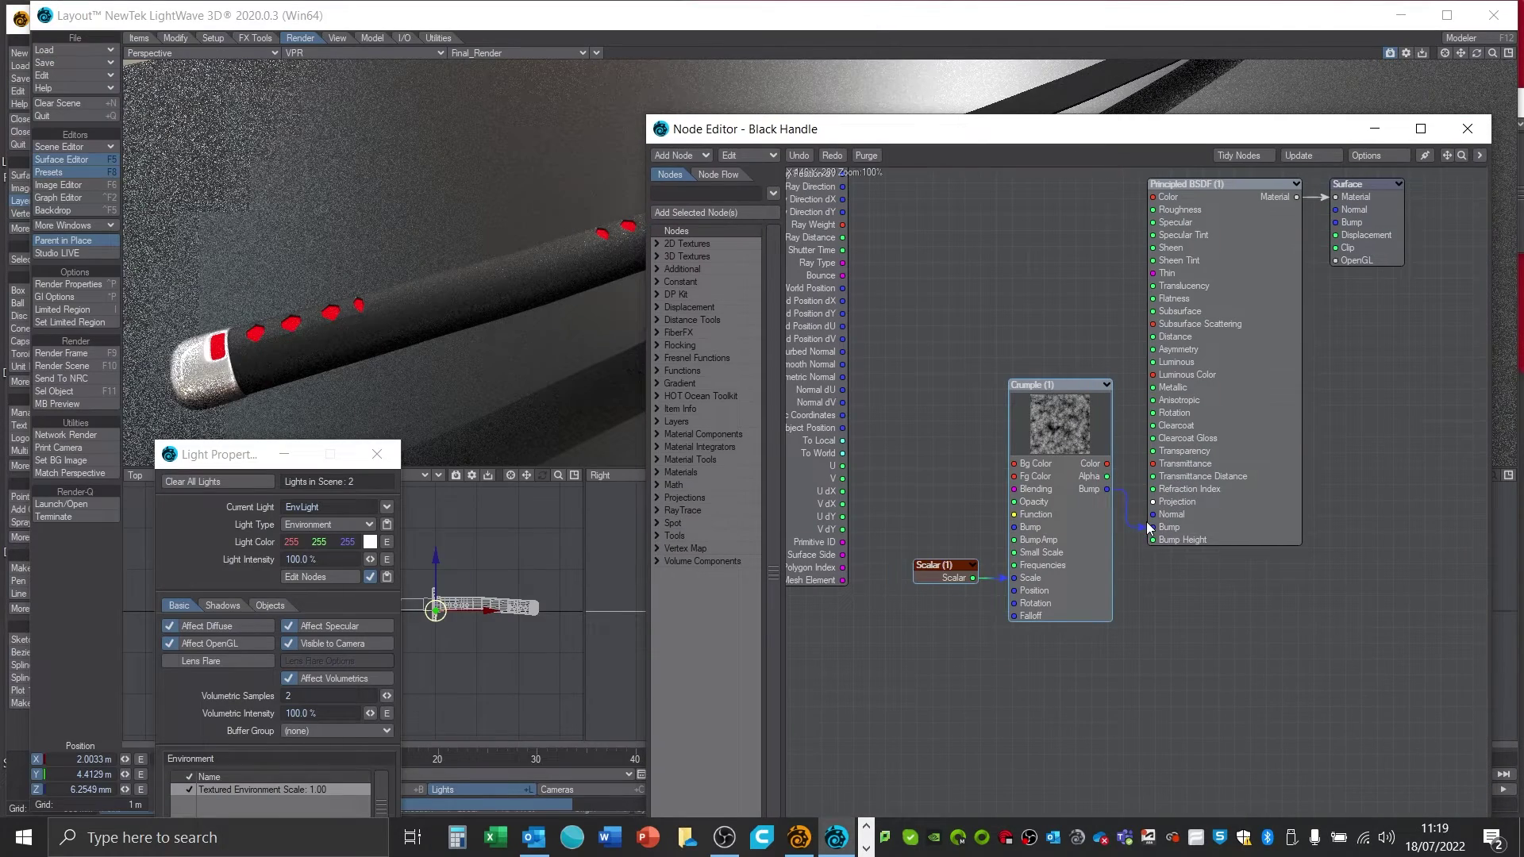
left_click_drag(1146, 527, 1083, 516)
- Delete the Crumple and Scalar nodes from the Black Handle's node graph
left_click_drag(872, 364, 1007, 556)
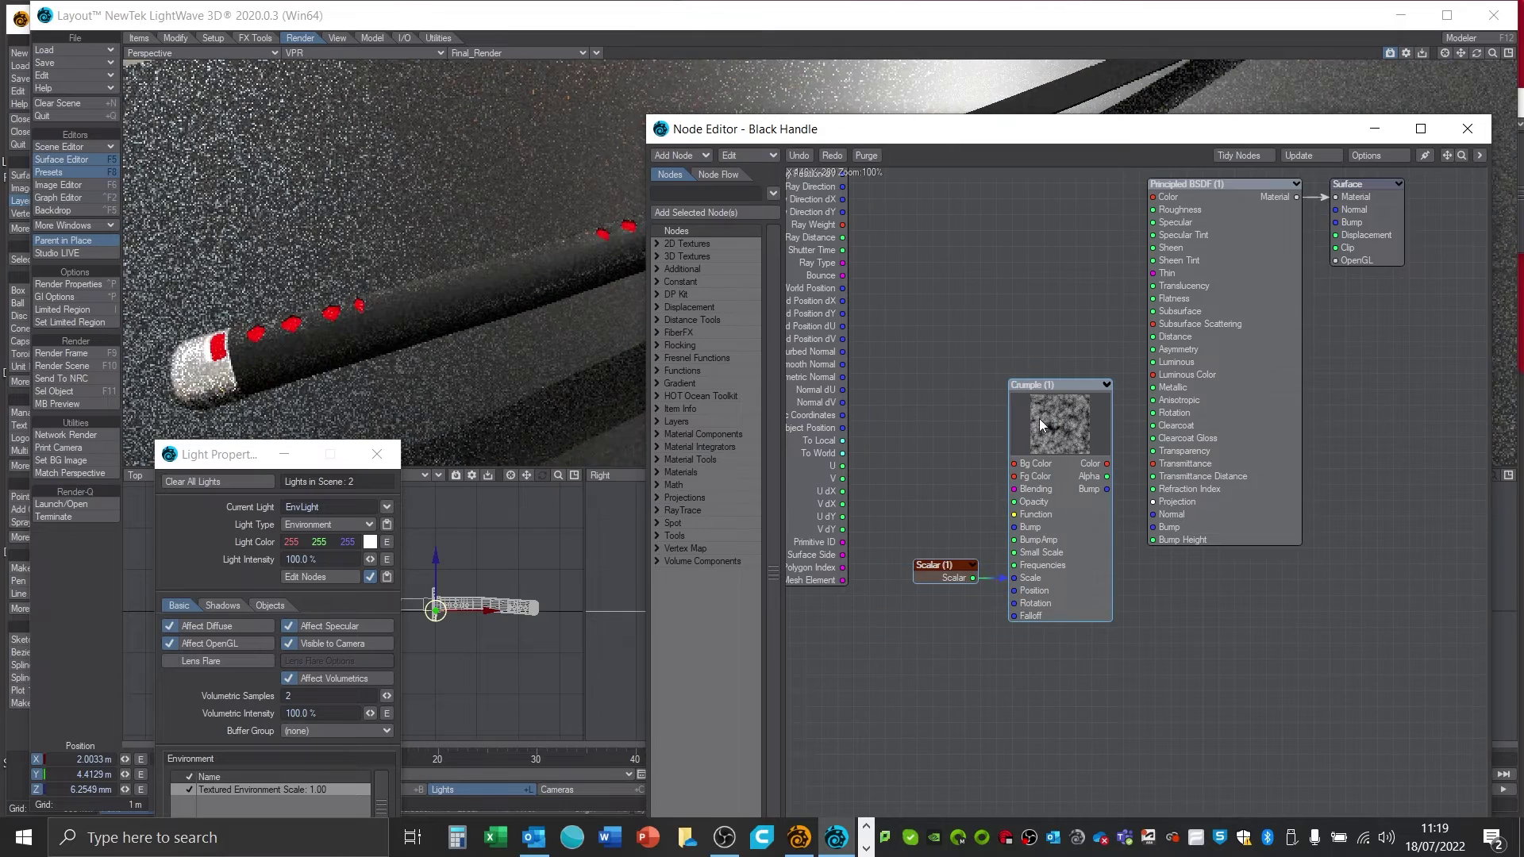
left_click_drag(956, 134, 374, 394)
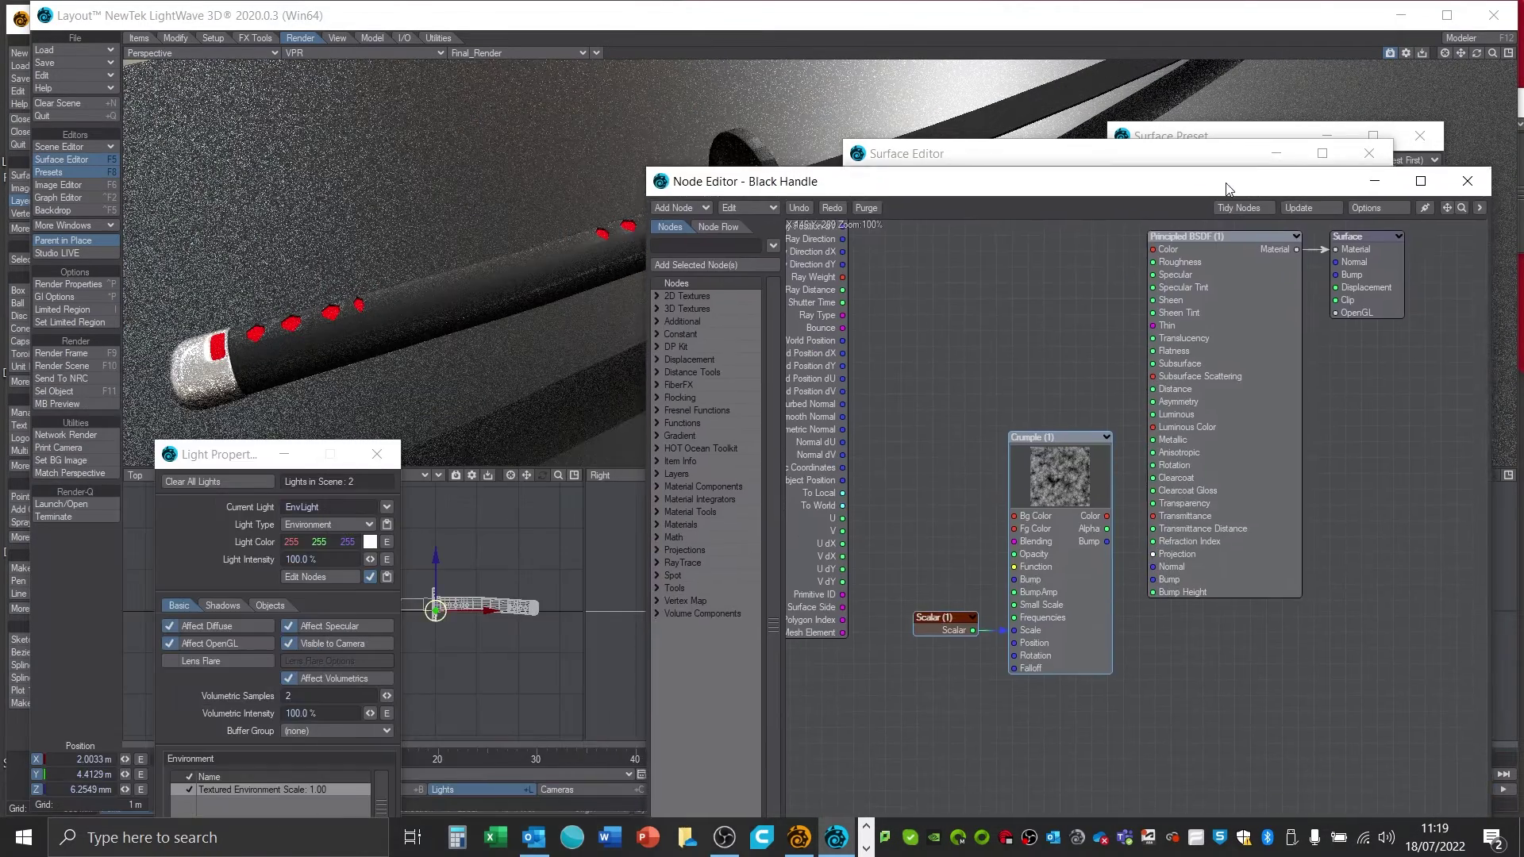
left_click_drag(862, 410, 1051, 630)
right_click(1056, 469)
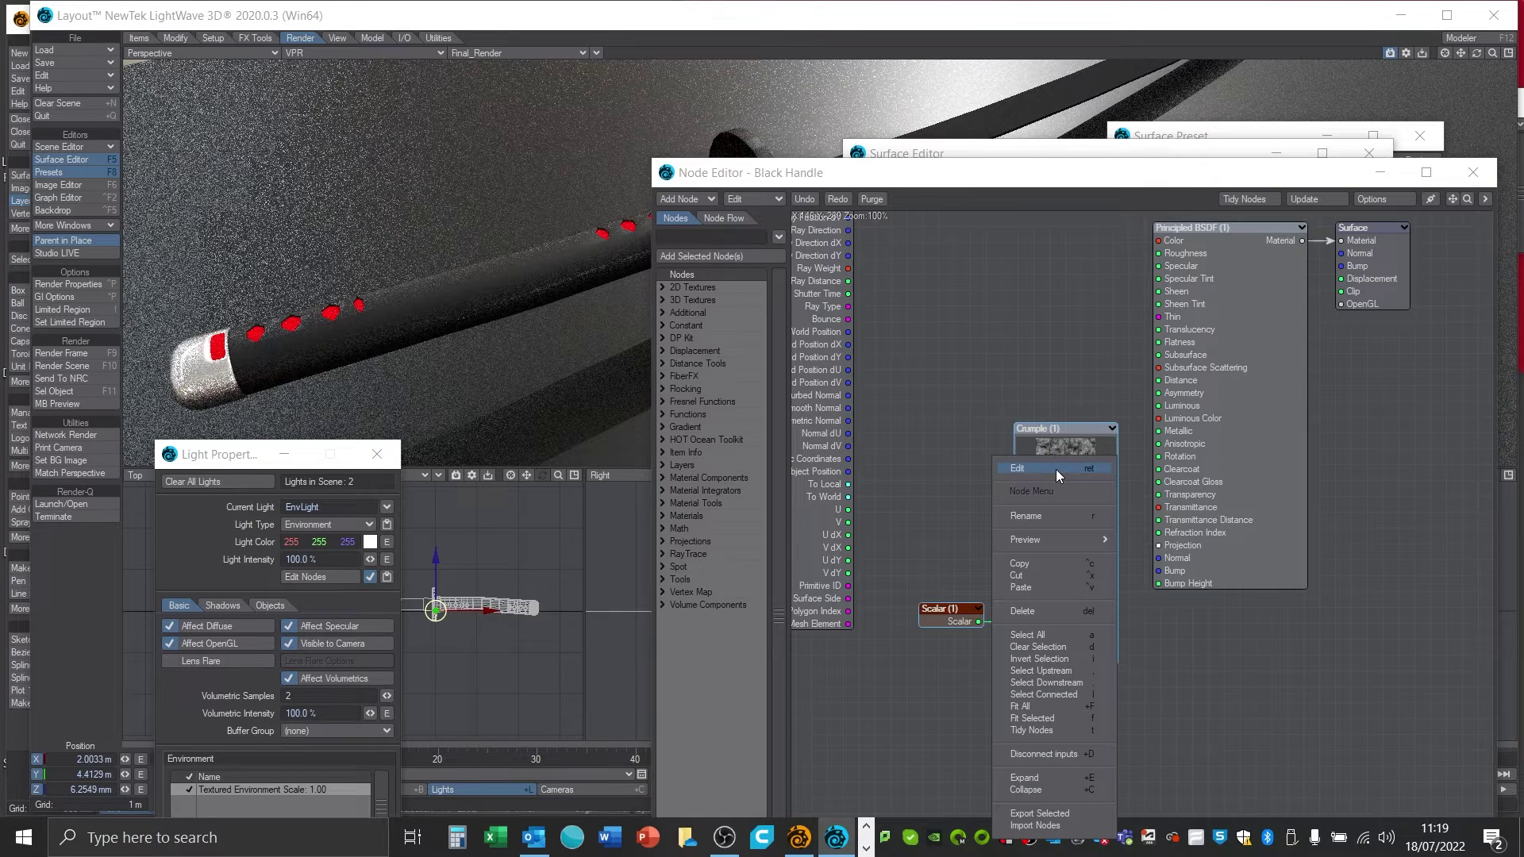
left_click(1045, 612)
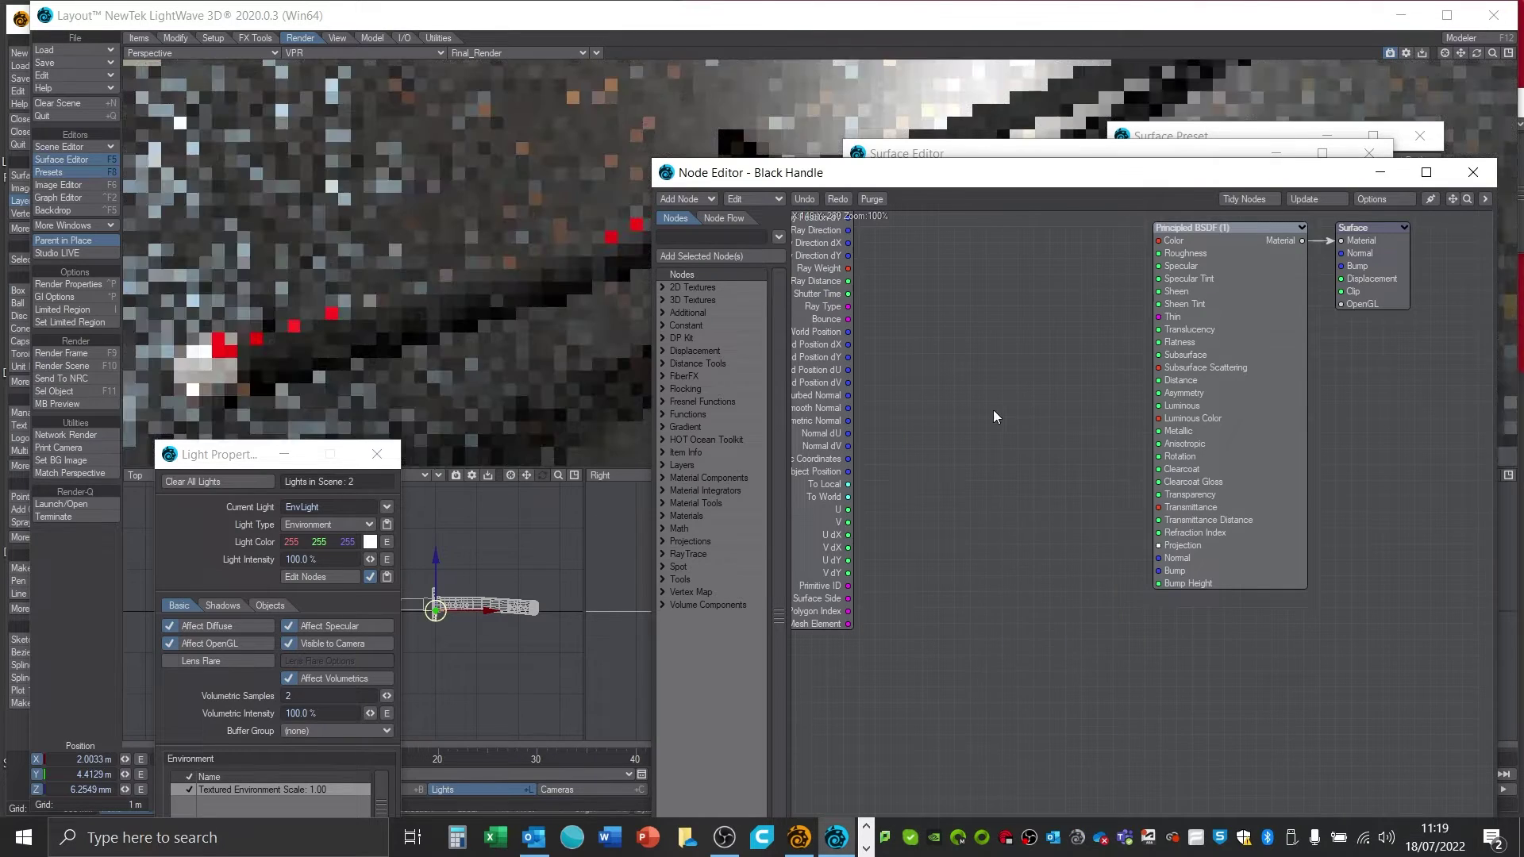
- Add a Planks2D texture to the Black Handle's node graph and connect its bump output to the Principled BSDF bump input
left_click(662, 286)
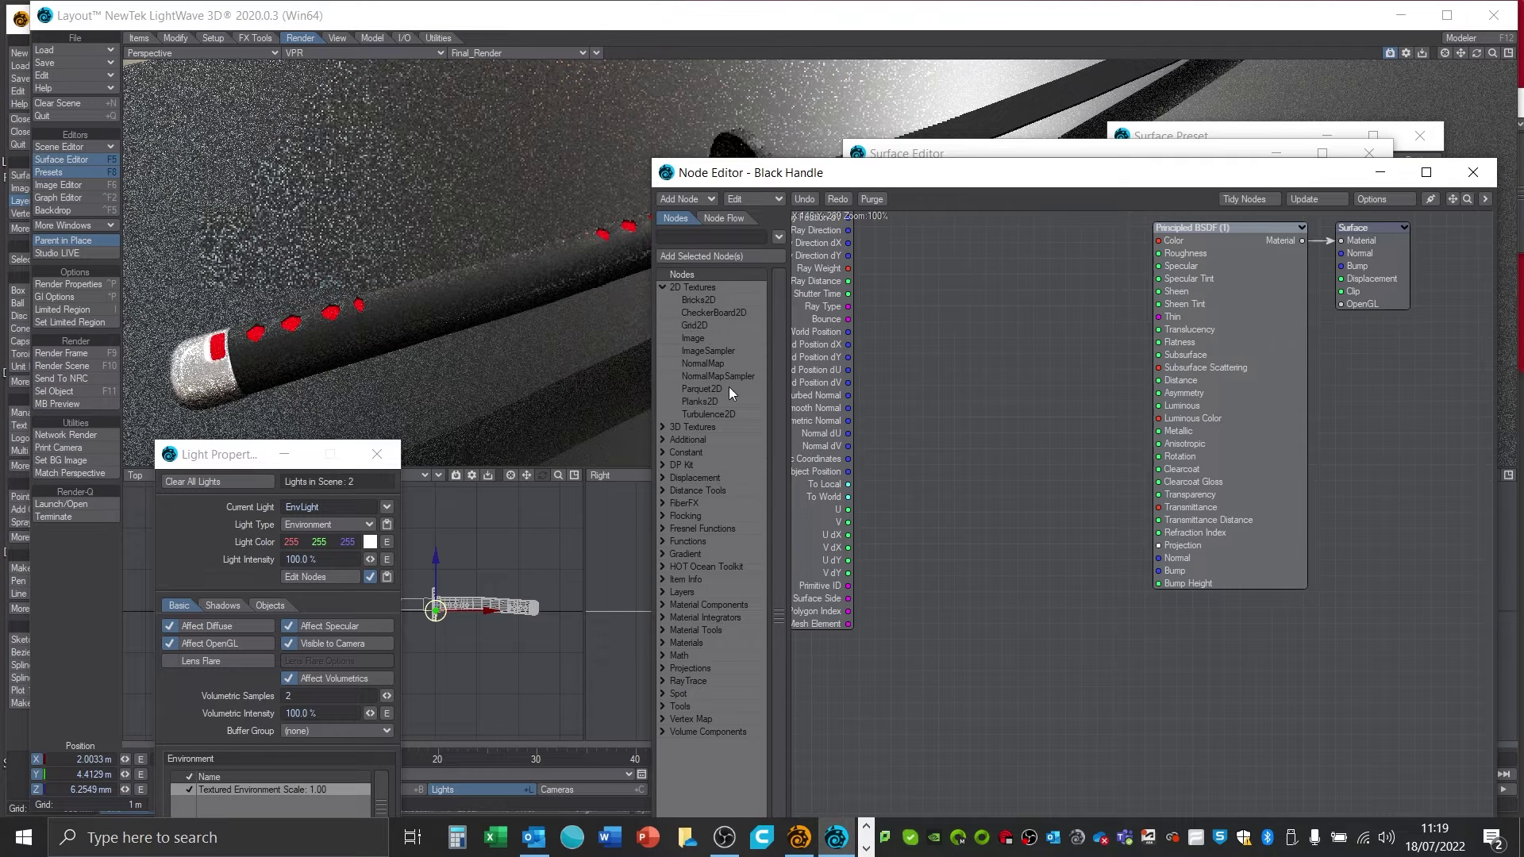
left_click_drag(711, 398, 964, 373)
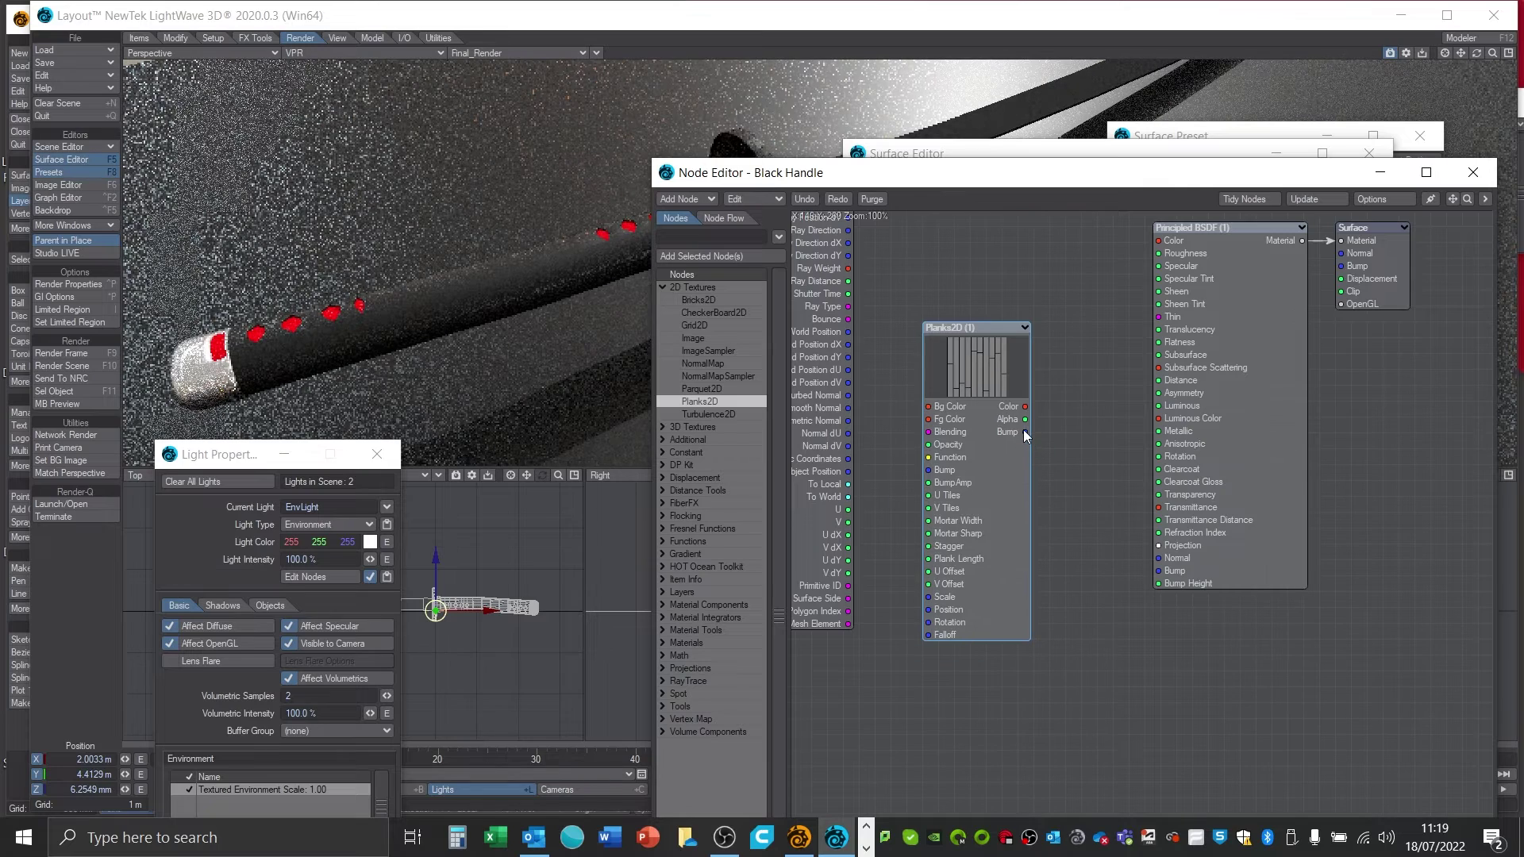
left_click_drag(1026, 431, 1161, 571)
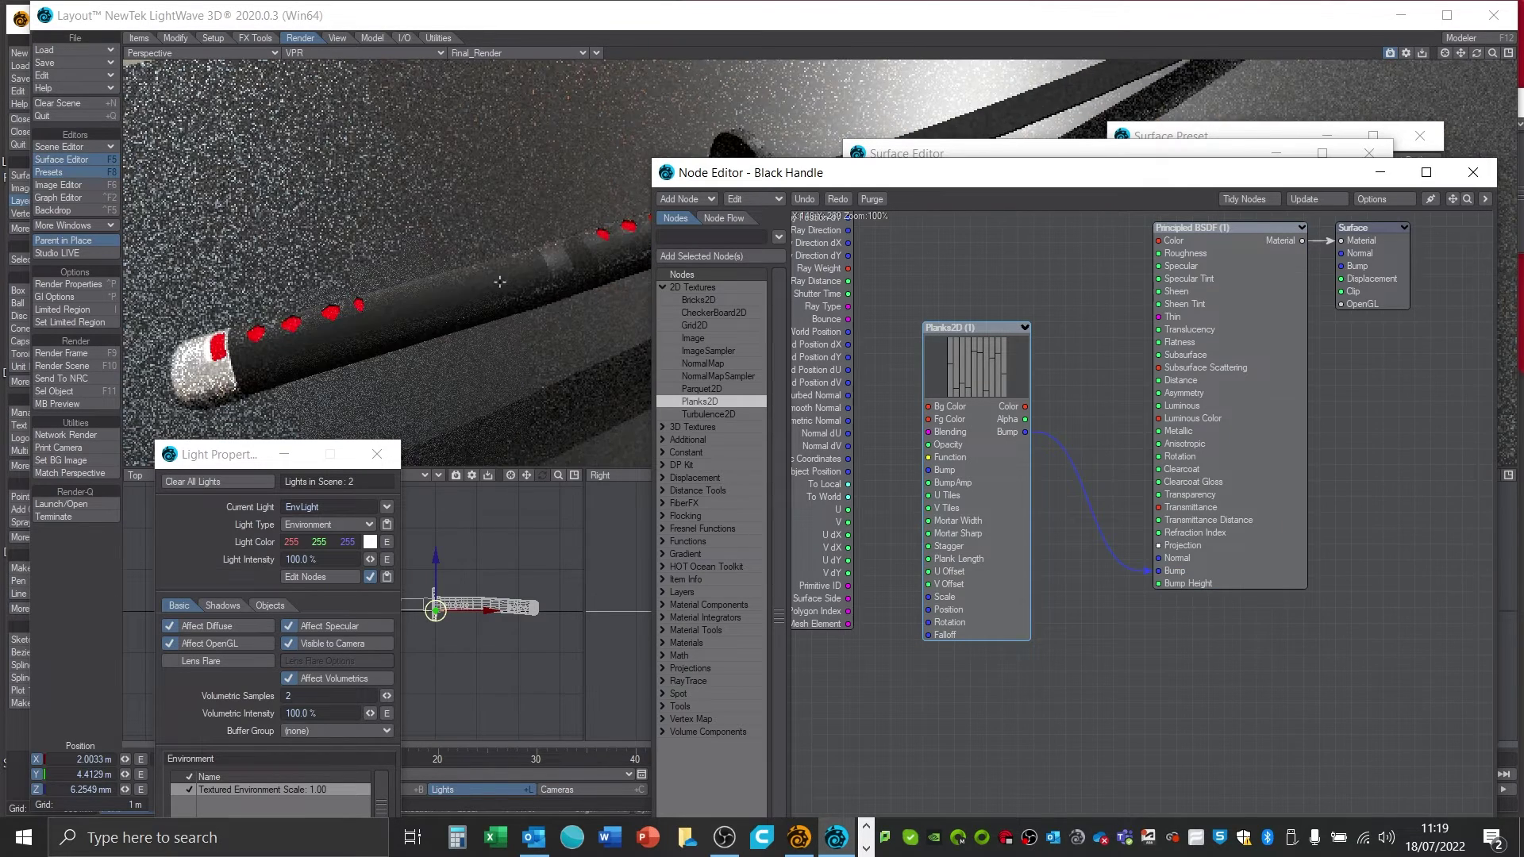
- Open the Planks2D node's properties and set its mapping to Cubic
left_click_drag(772, 173, 875, 139)
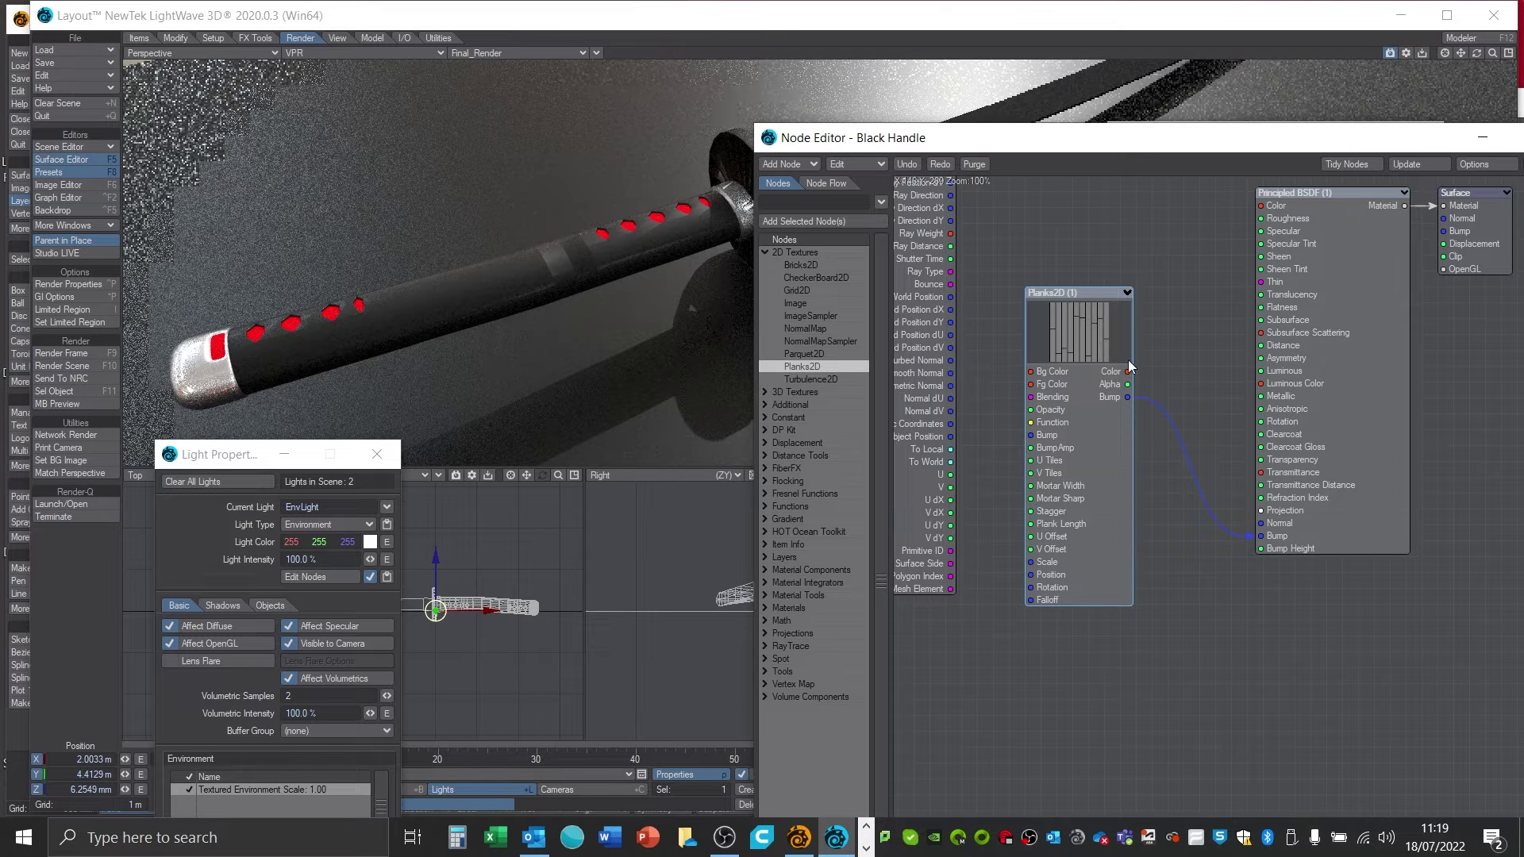
double_click(1091, 327)
left_click_drag(350, 202, 1025, 165)
left_click(1131, 428)
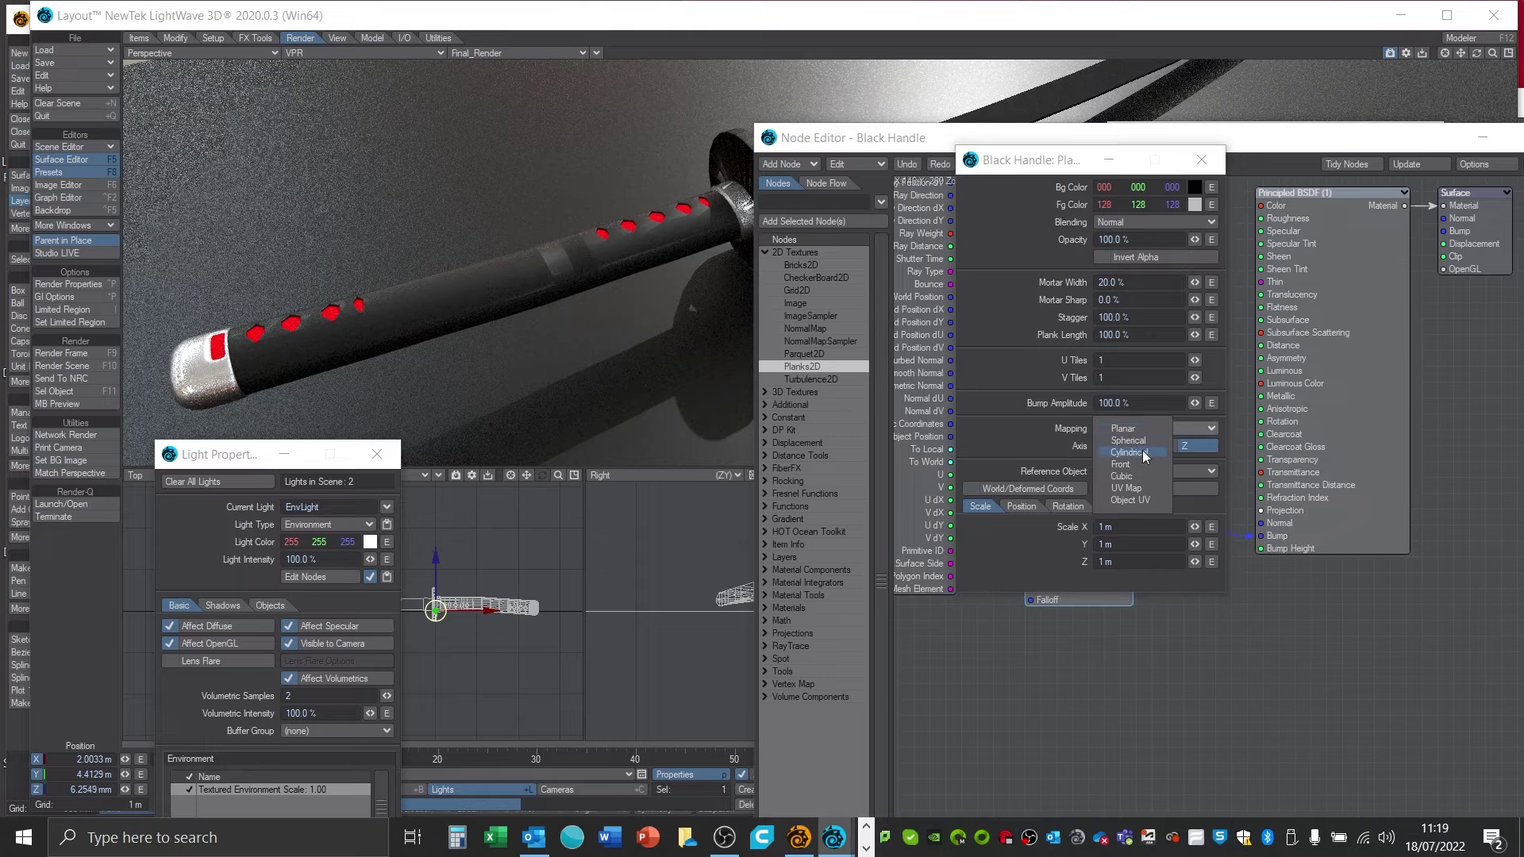
left_click(1145, 474)
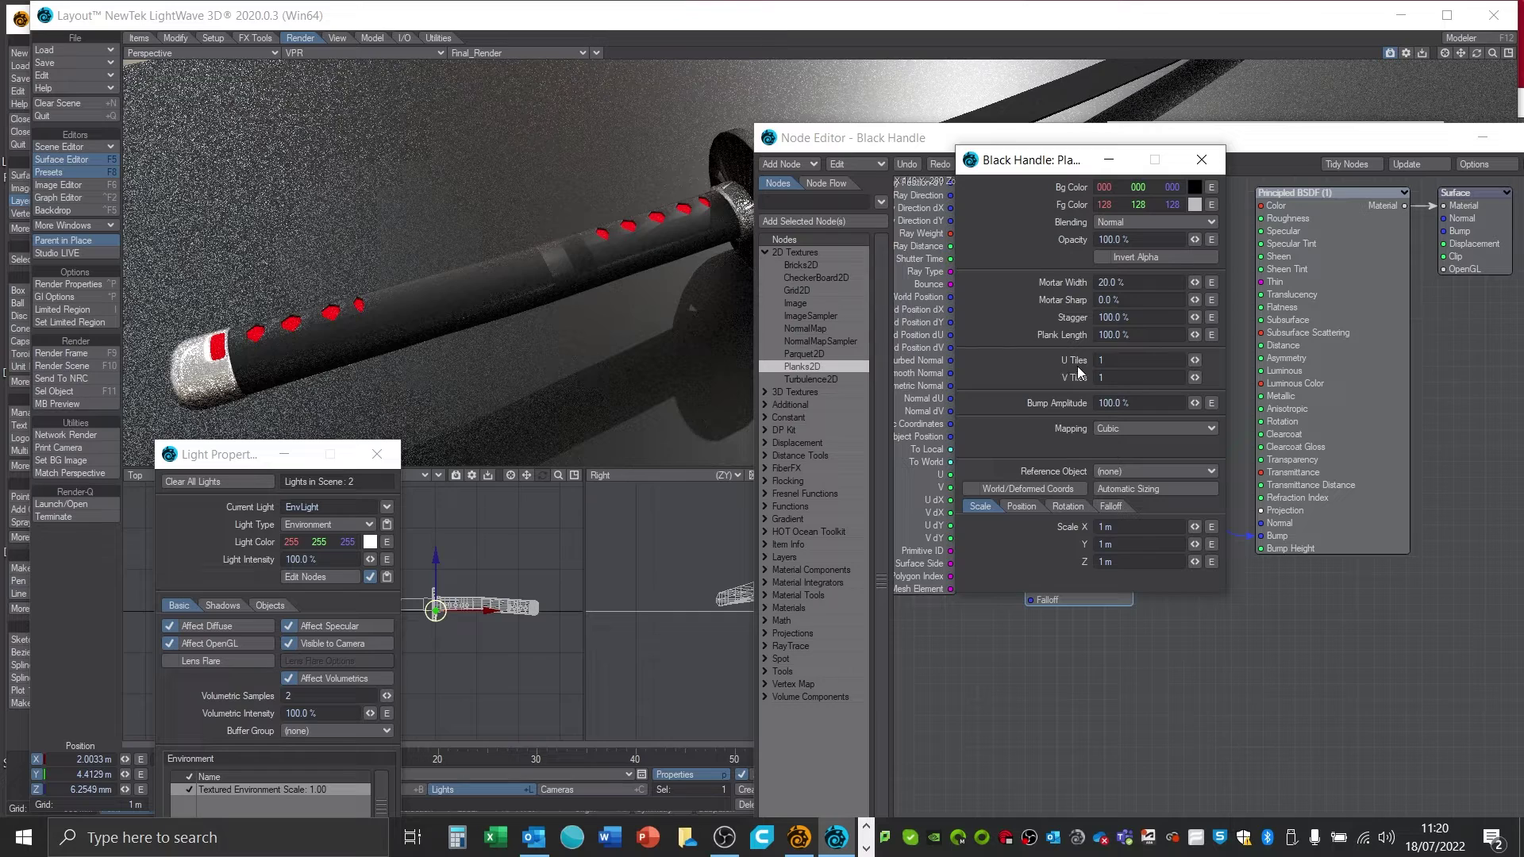
- Set the Planks2D texture's U Tiles and V Tiles to 4
left_click(1126, 361)
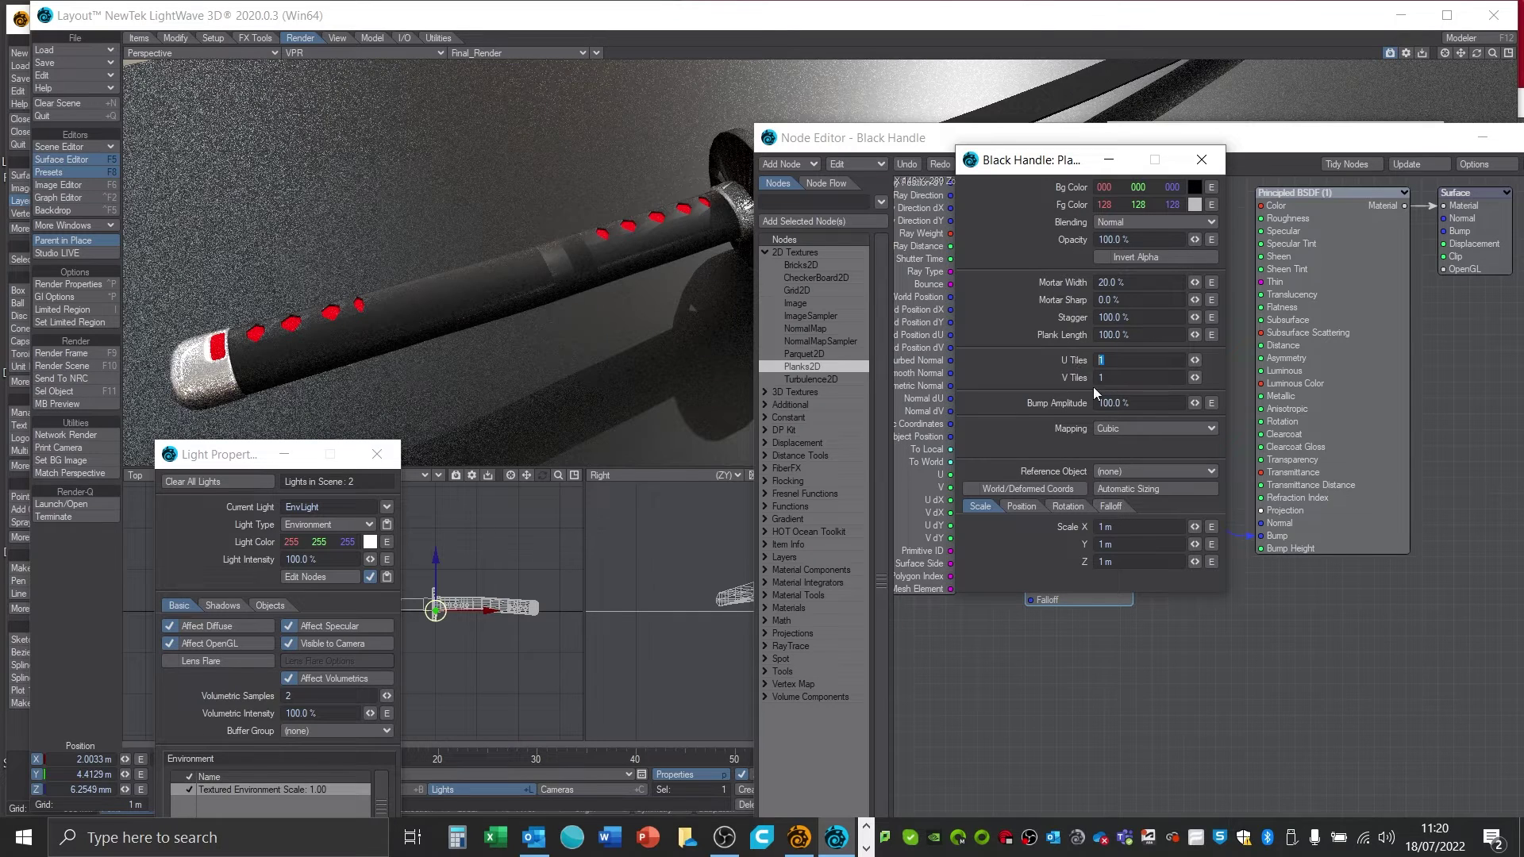
type("4")
left_click(1115, 378)
type("4")
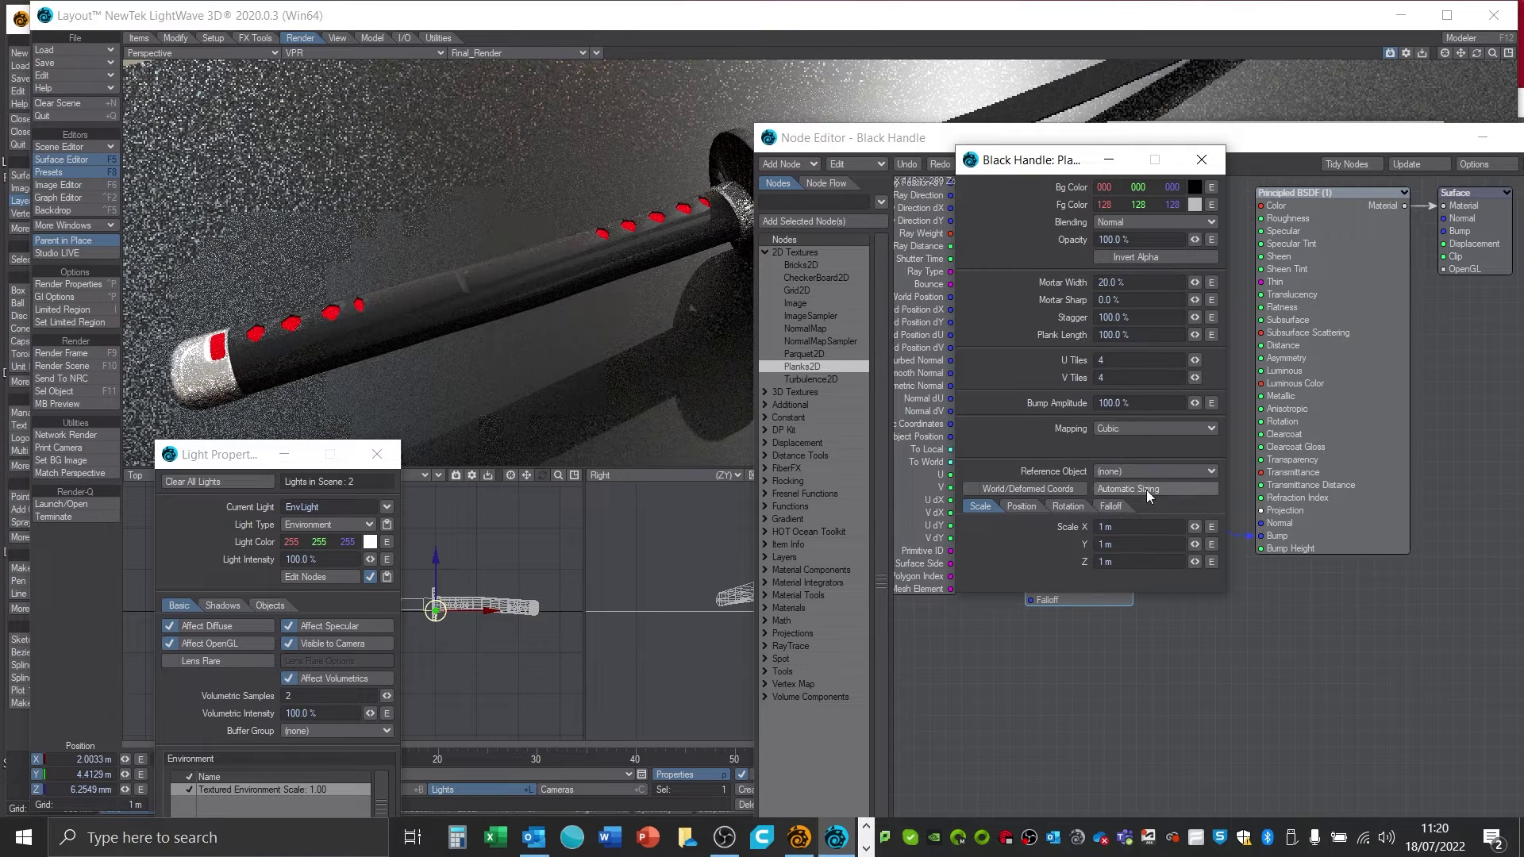
- Set the Planks2D texture's bank rotation to 90°
left_click(1065, 507)
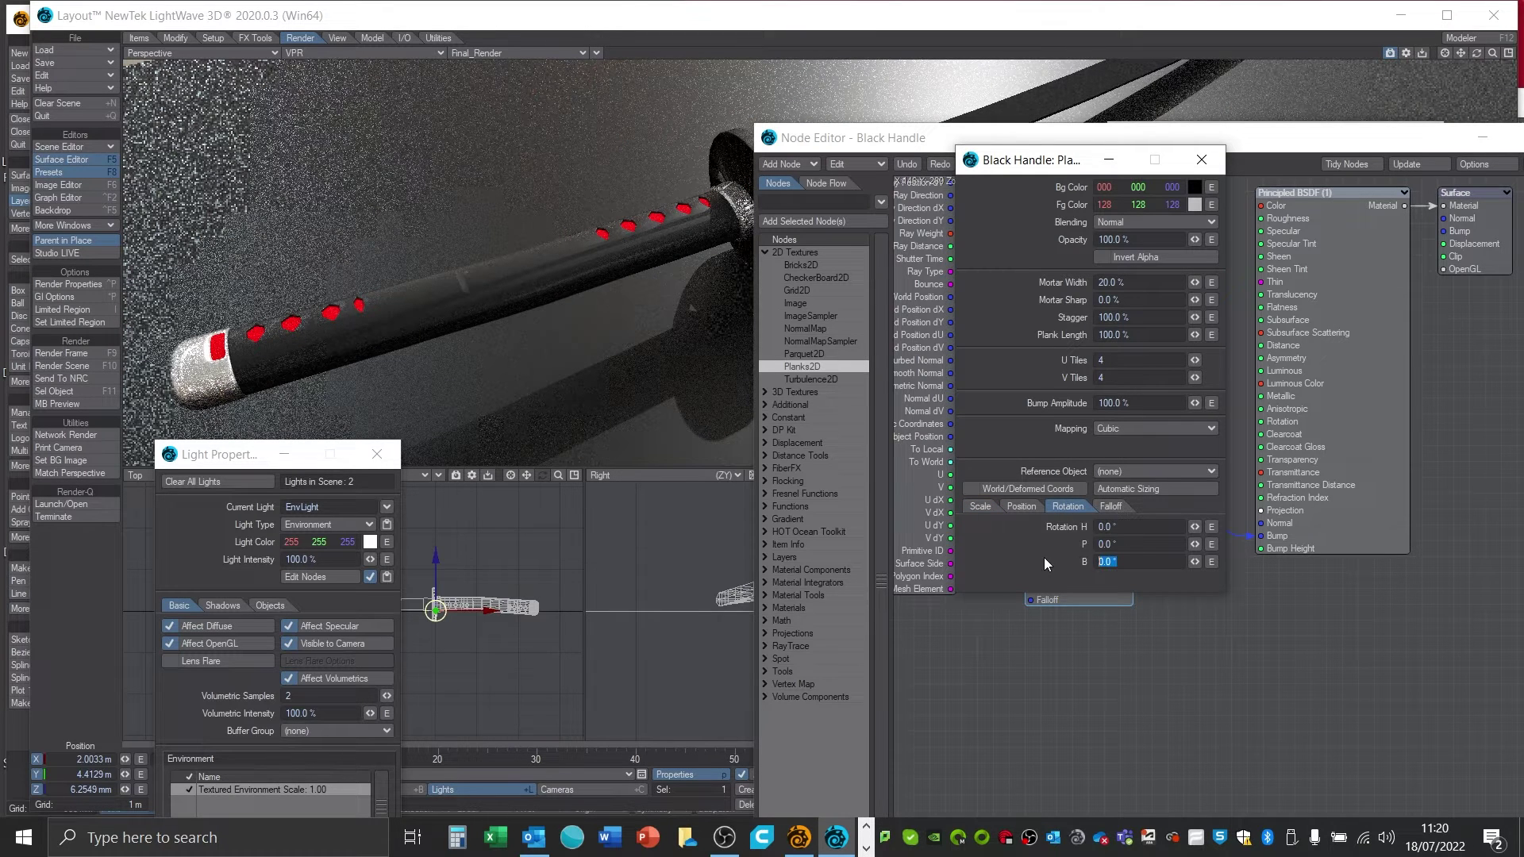
type("90")
key("Return")
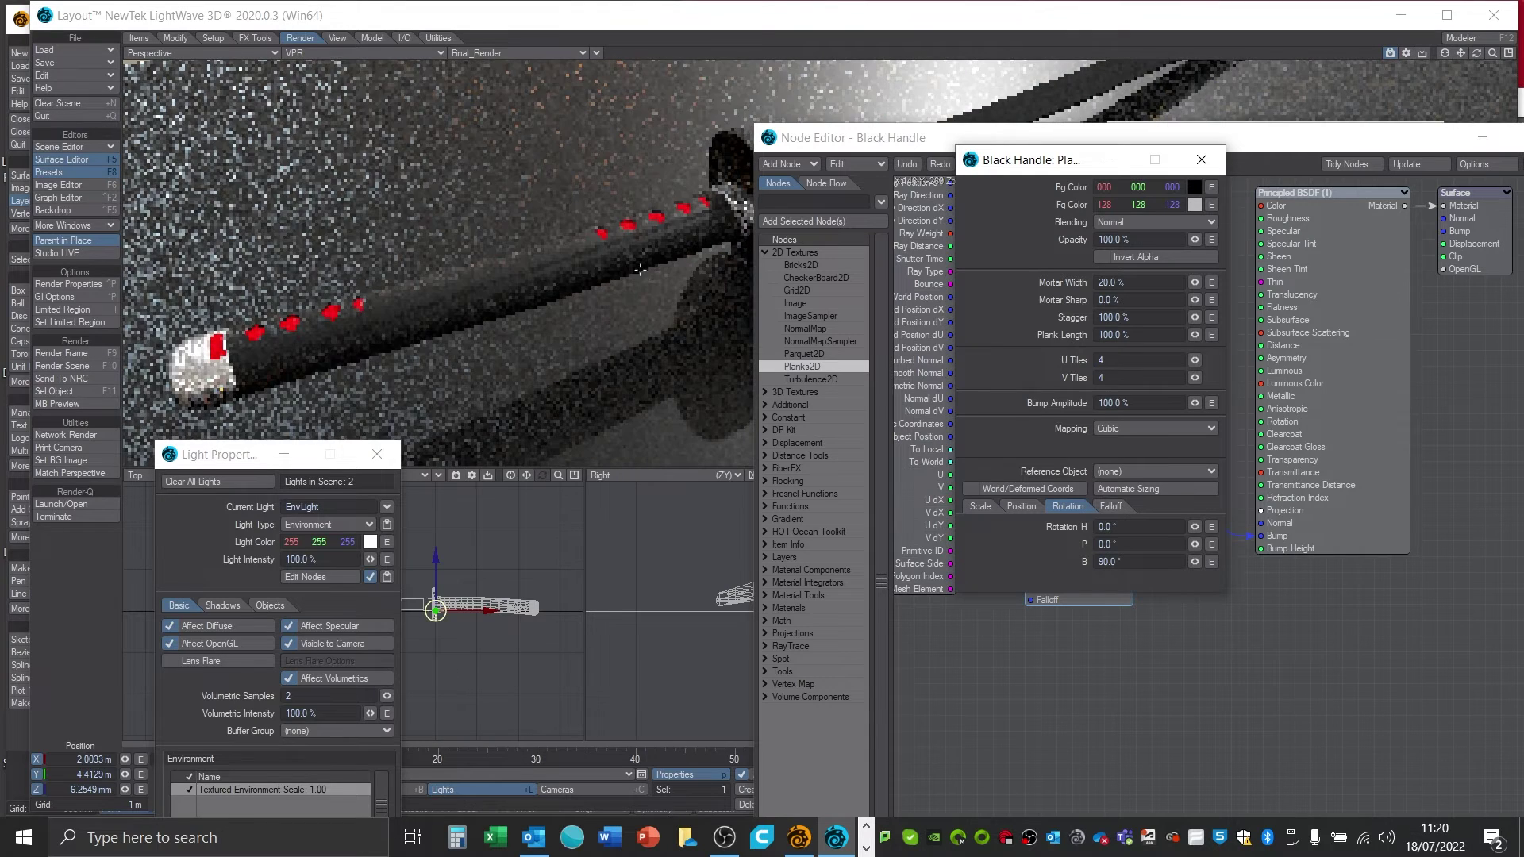
- Return the Planks2D texture's U Tiles and V Tiles to 1
left_click(1107, 360)
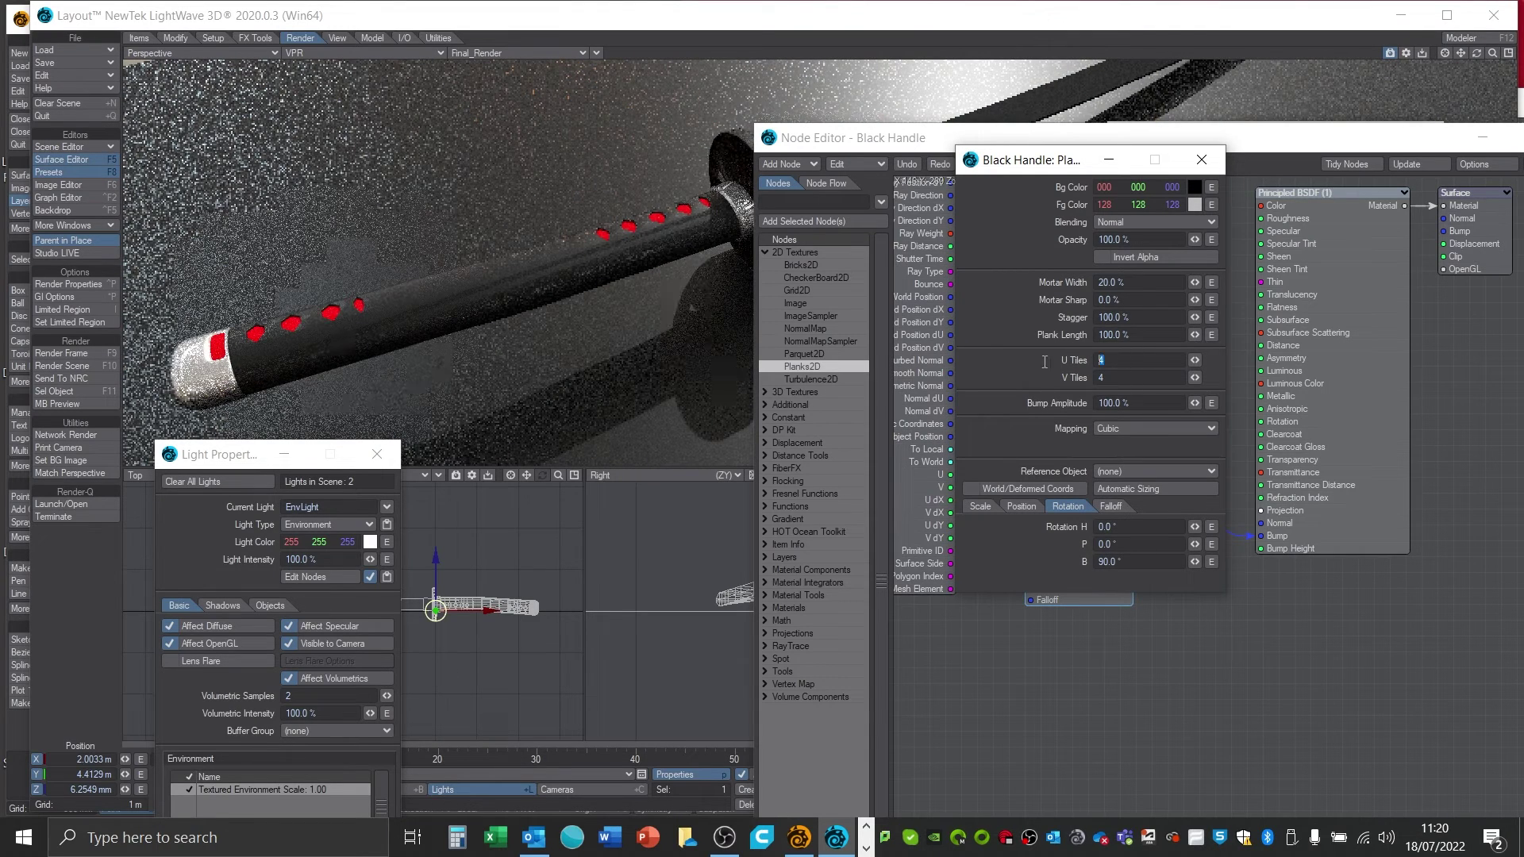
type("1")
left_click(1105, 377)
type("1")
key("Return")
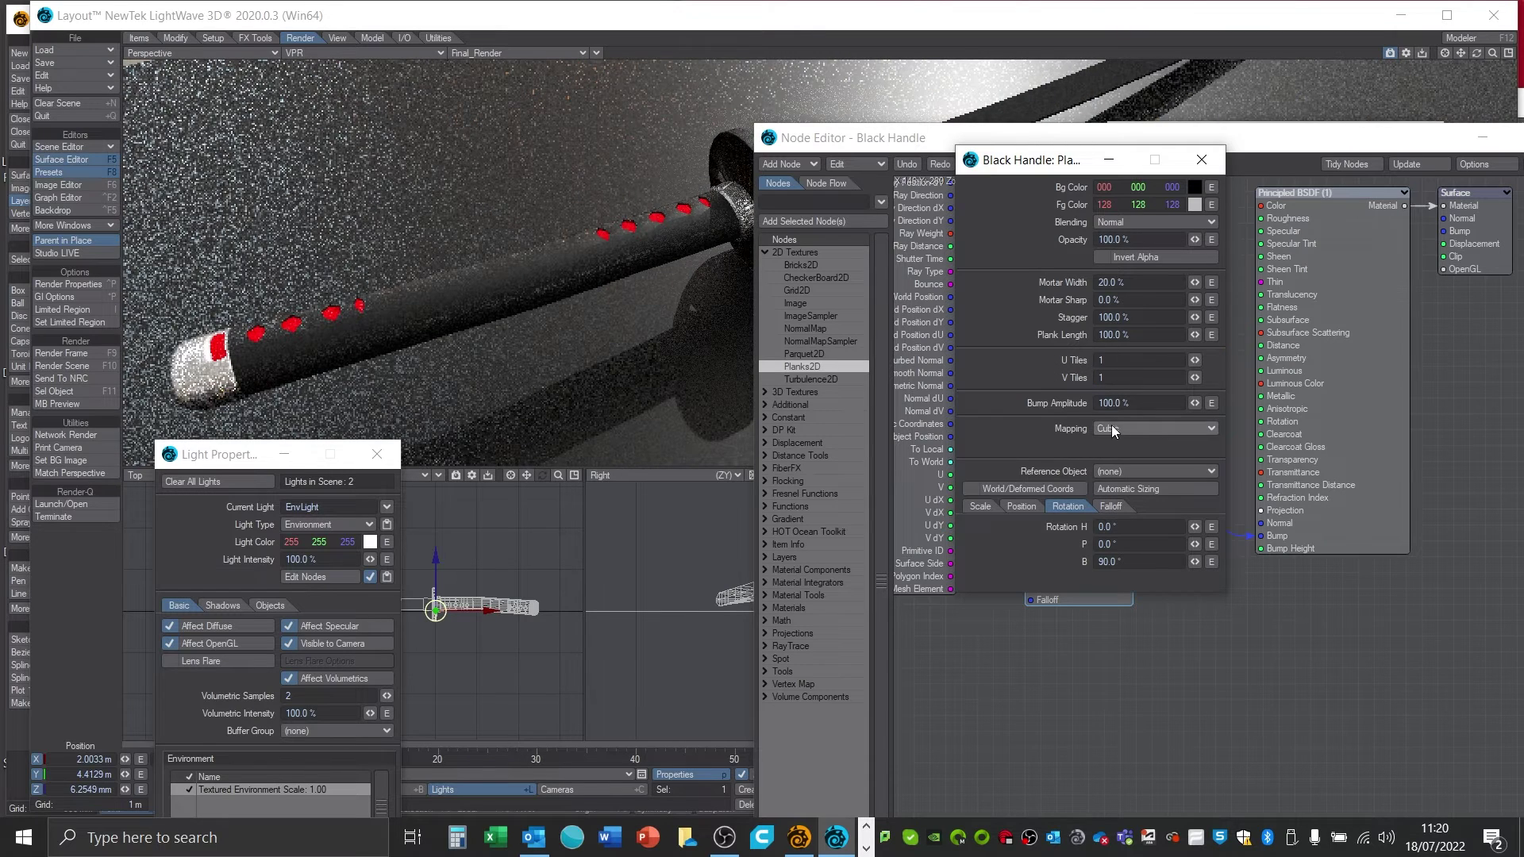
- Set the Planks2D texture's Mortar Width to 40%
left_click(1128, 283)
type("40")
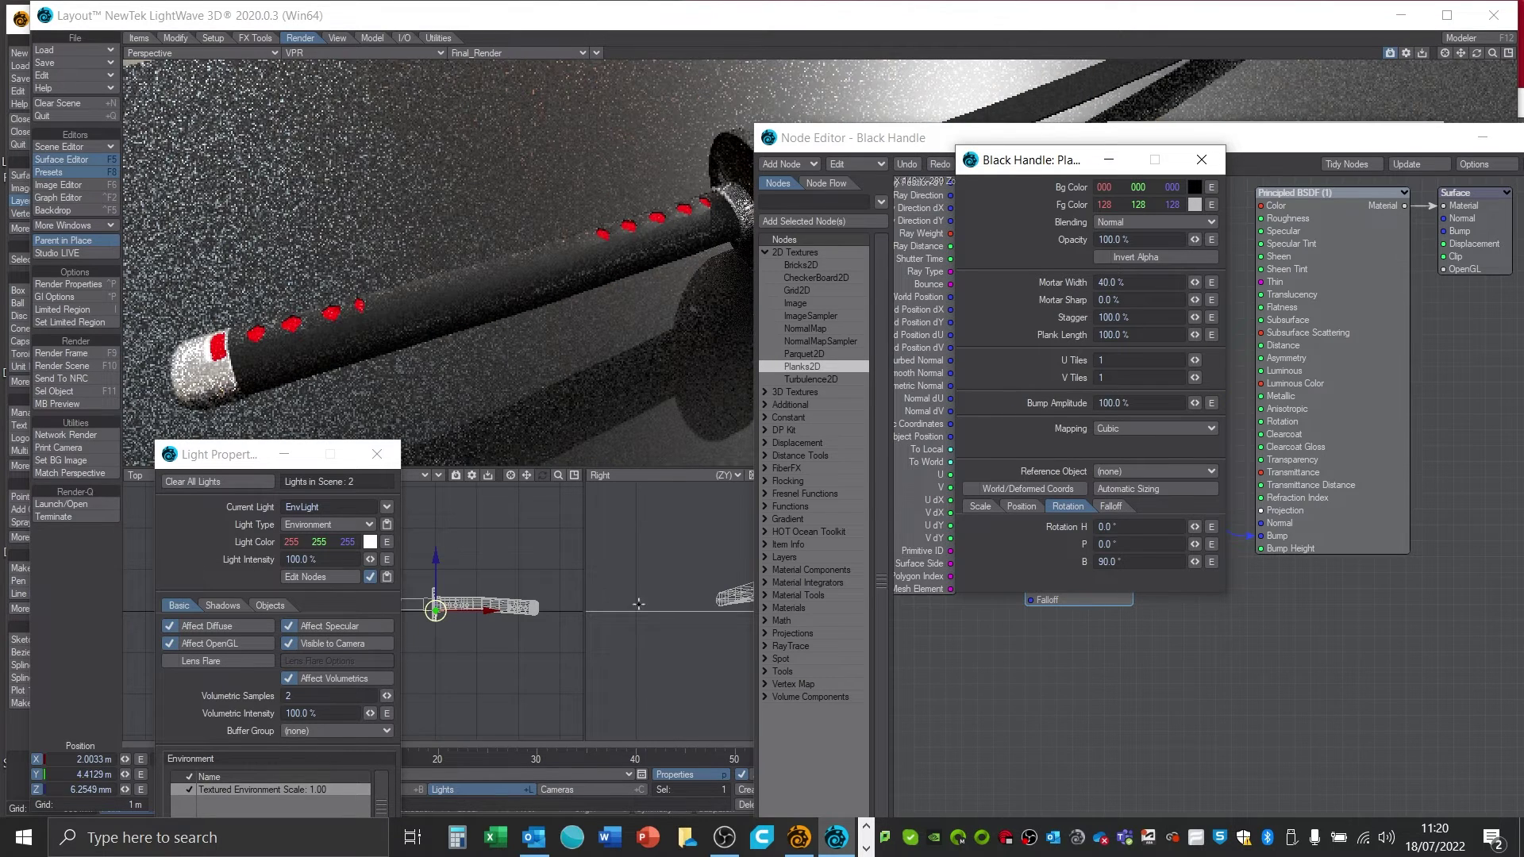
left_click_drag(1153, 158, 628, 275)
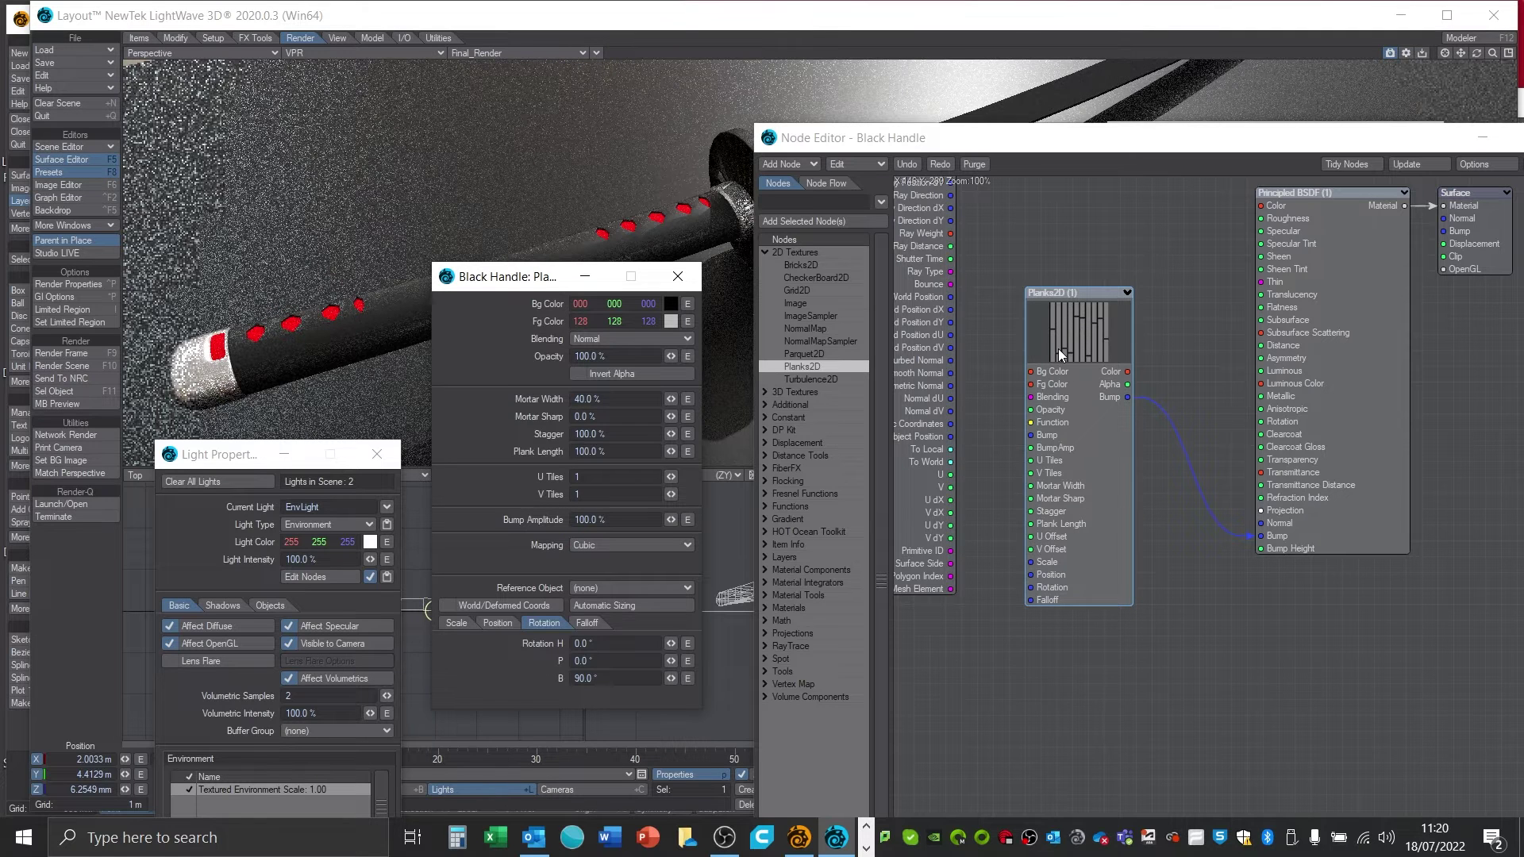
left_click_drag(542, 285, 936, 274)
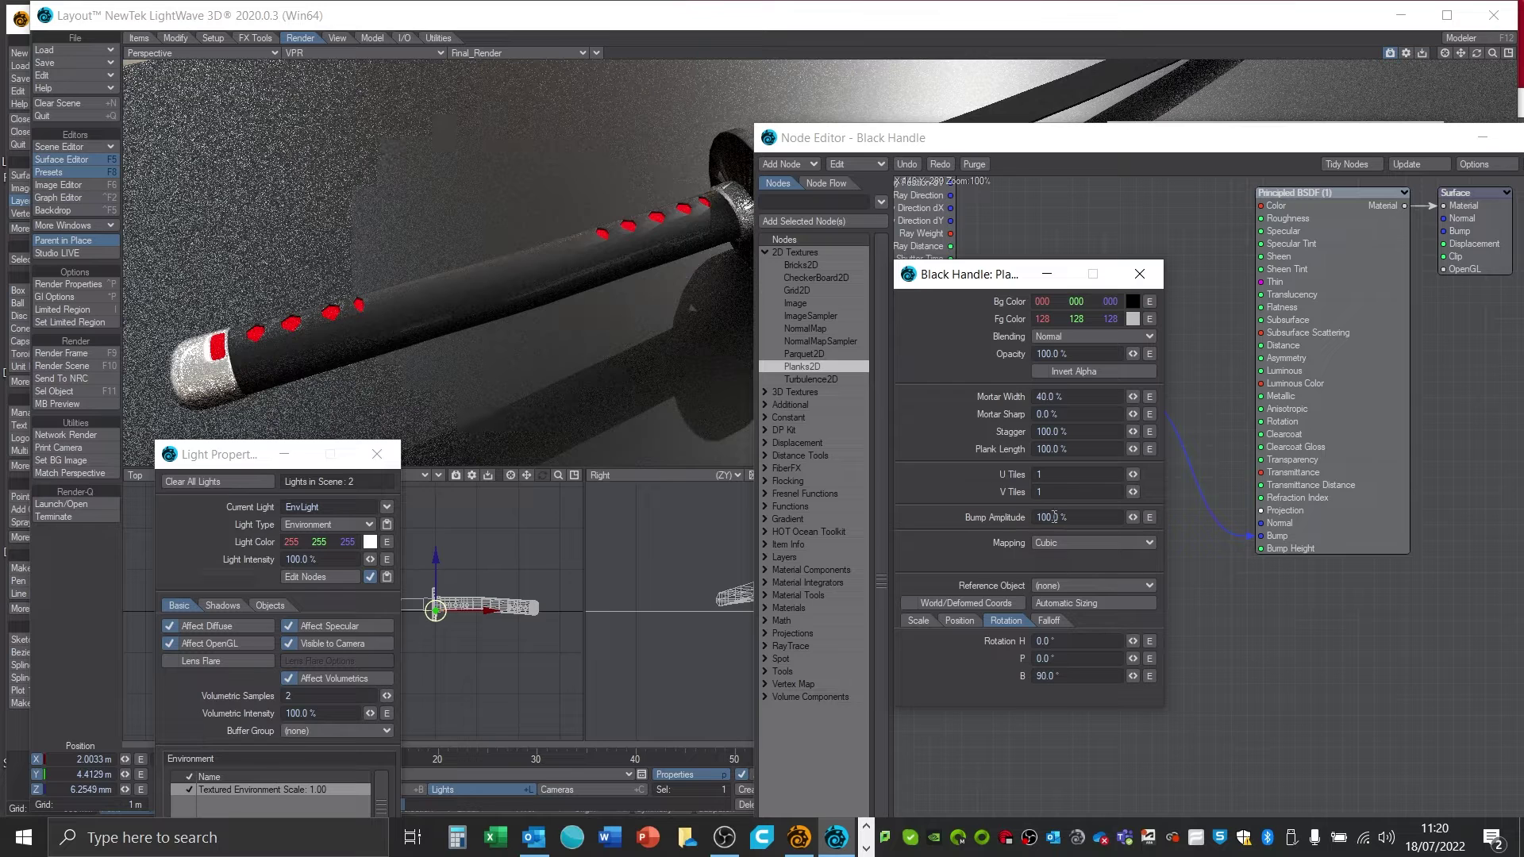
- Scale the Planks2D texture to 400 mm in X, Y and Z
left_click(918, 621)
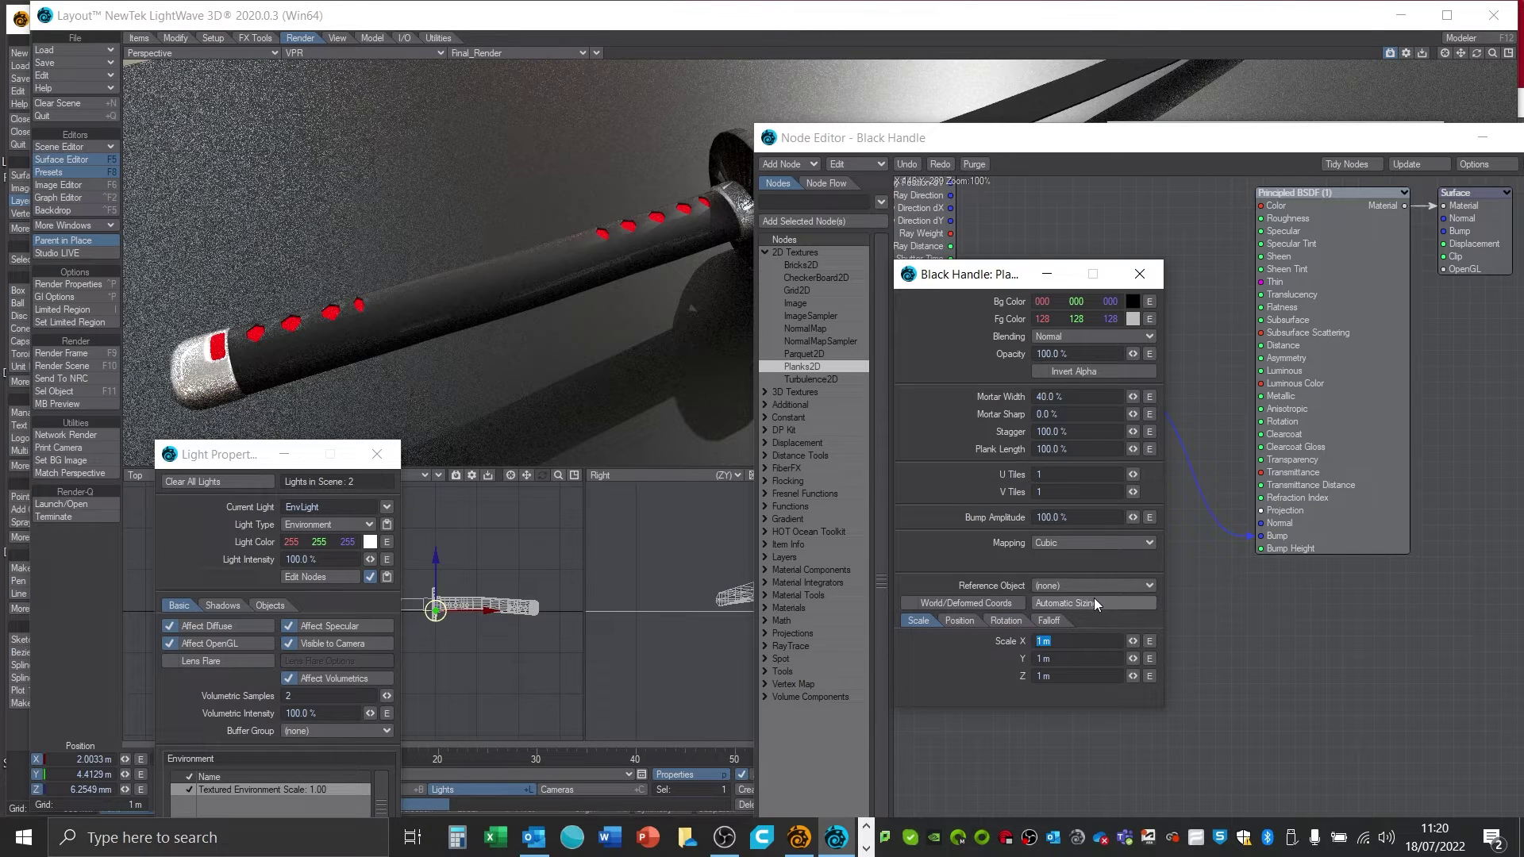
type("0")
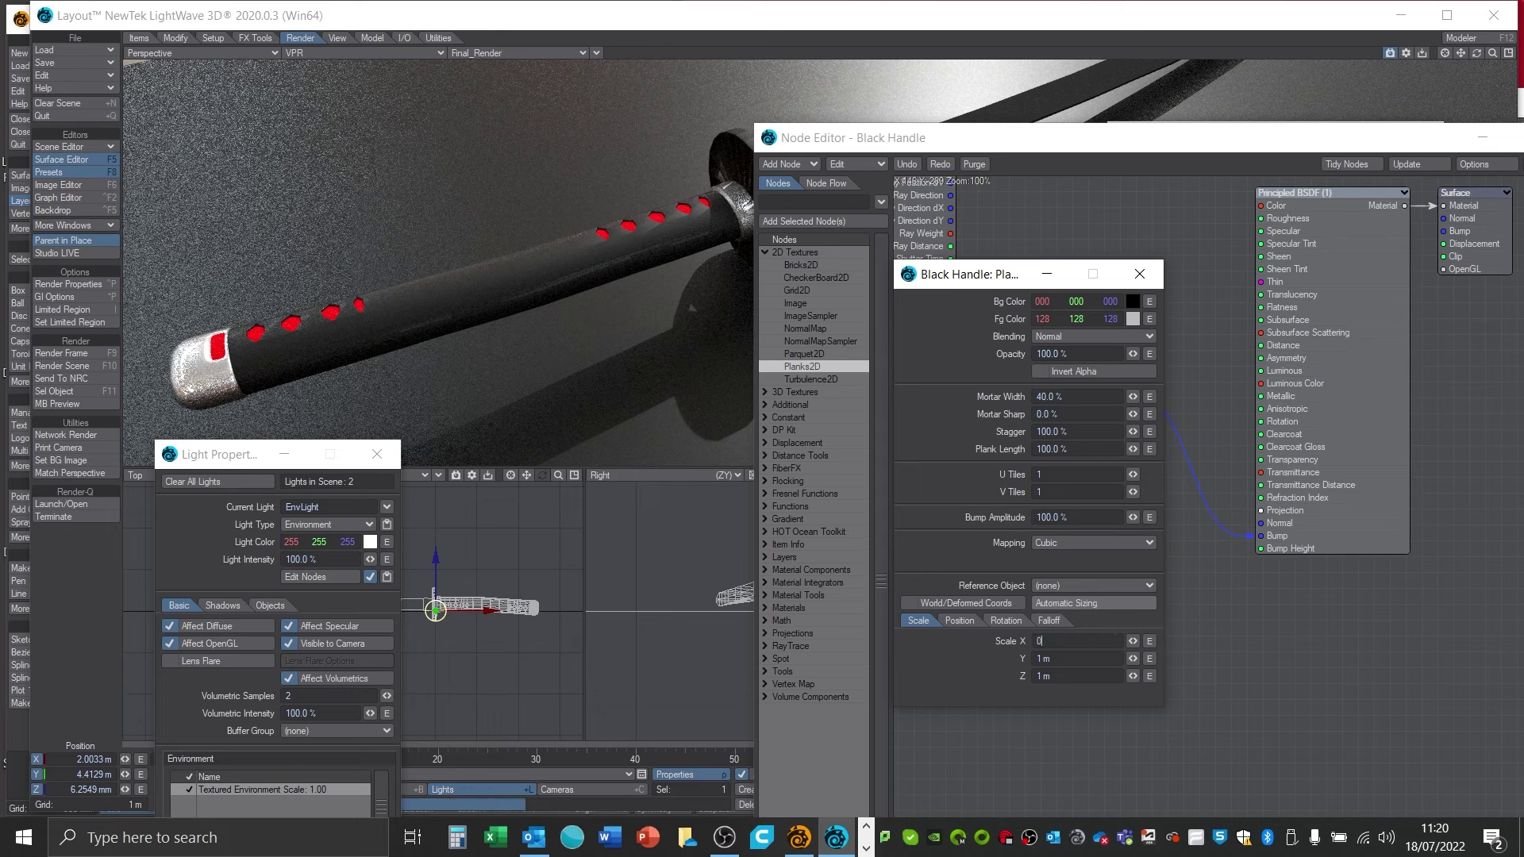
type(".4")
key("Return")
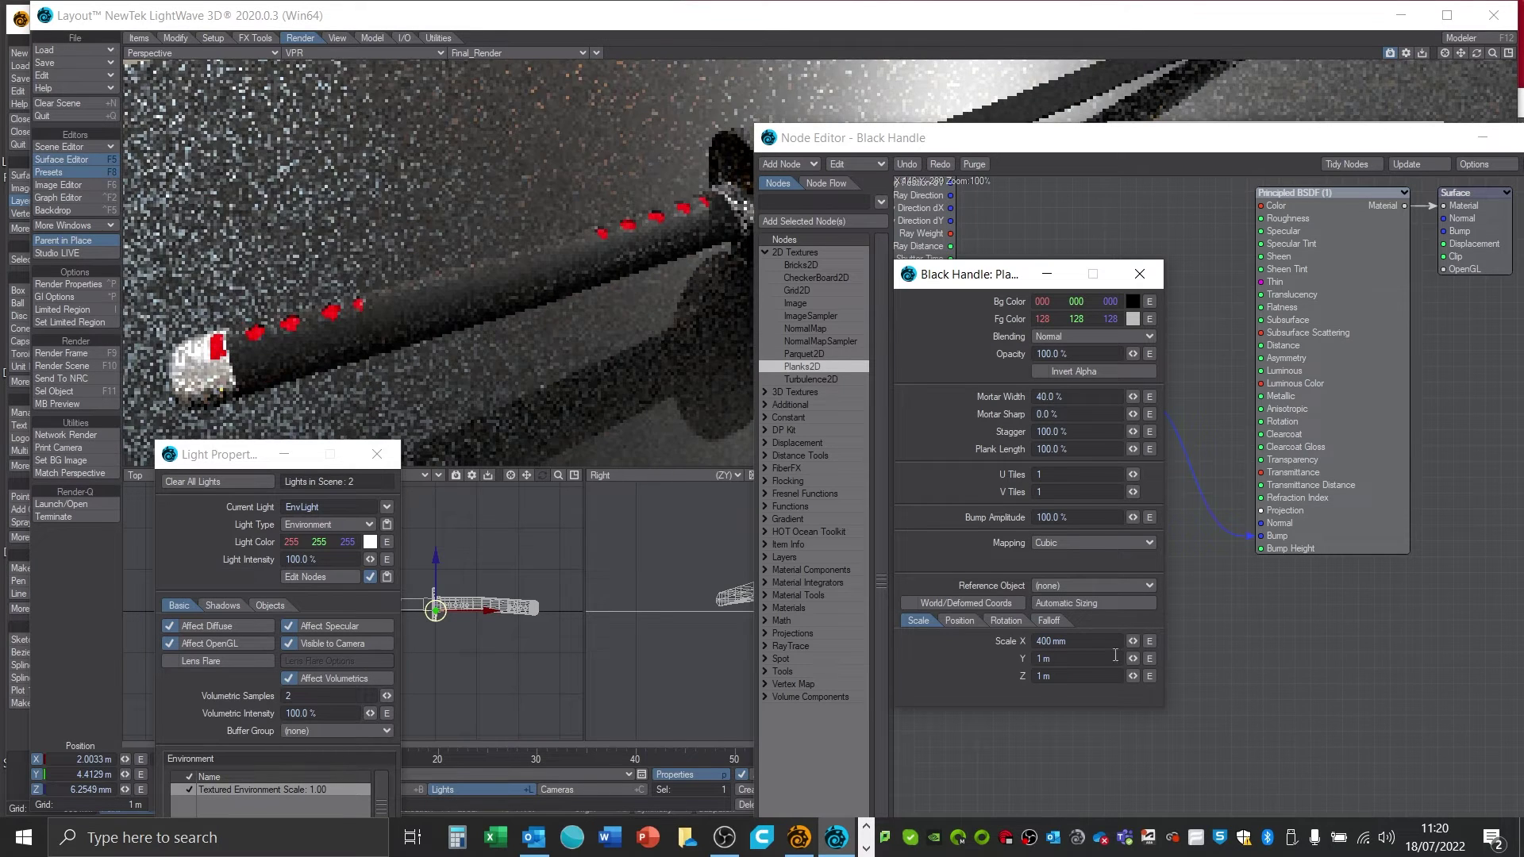
key("Tab")
type("0.4")
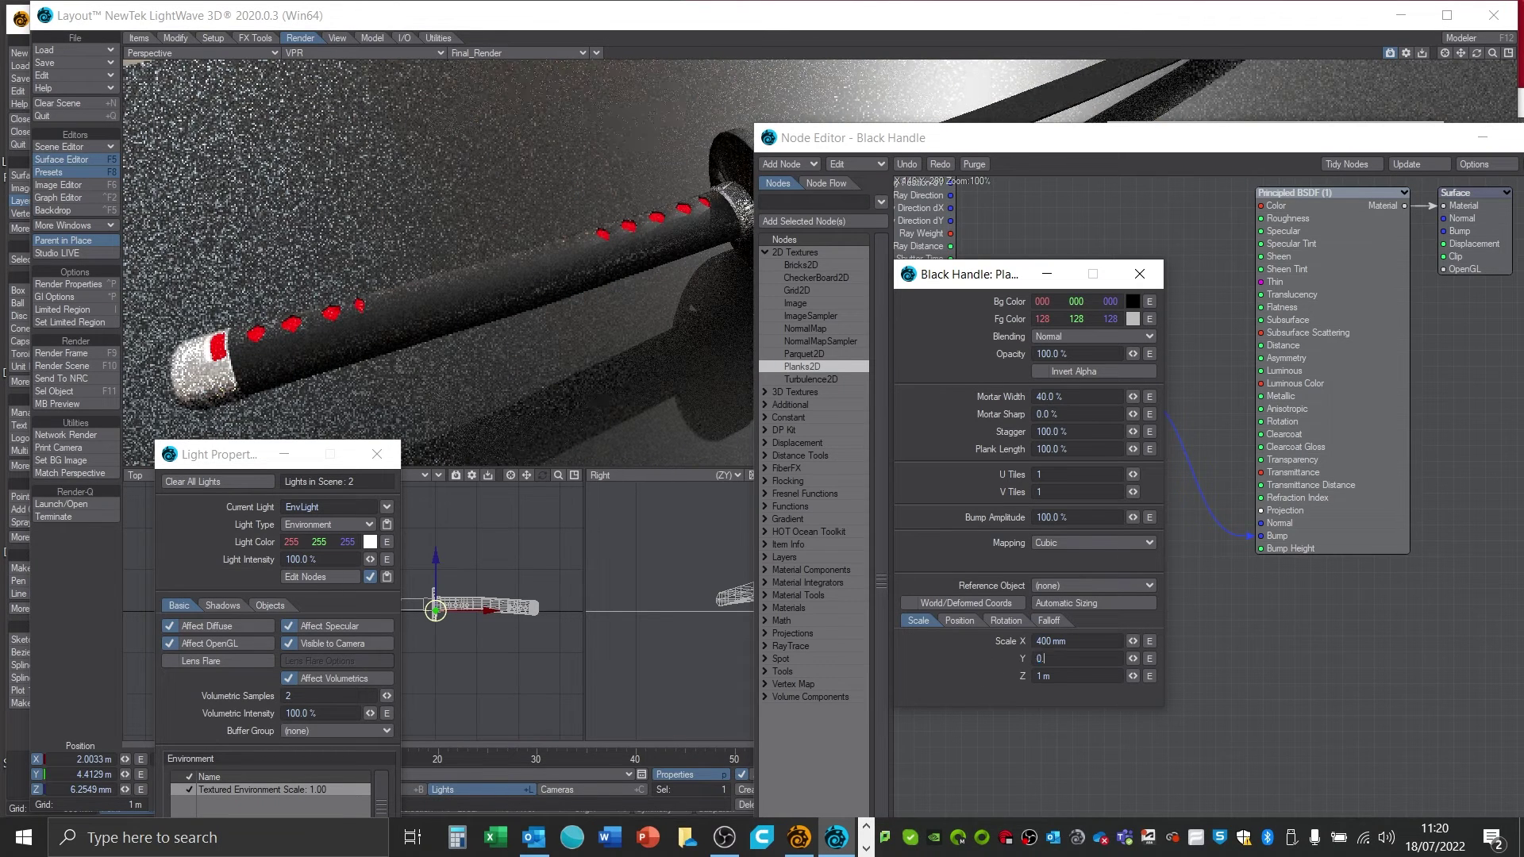
key("Return")
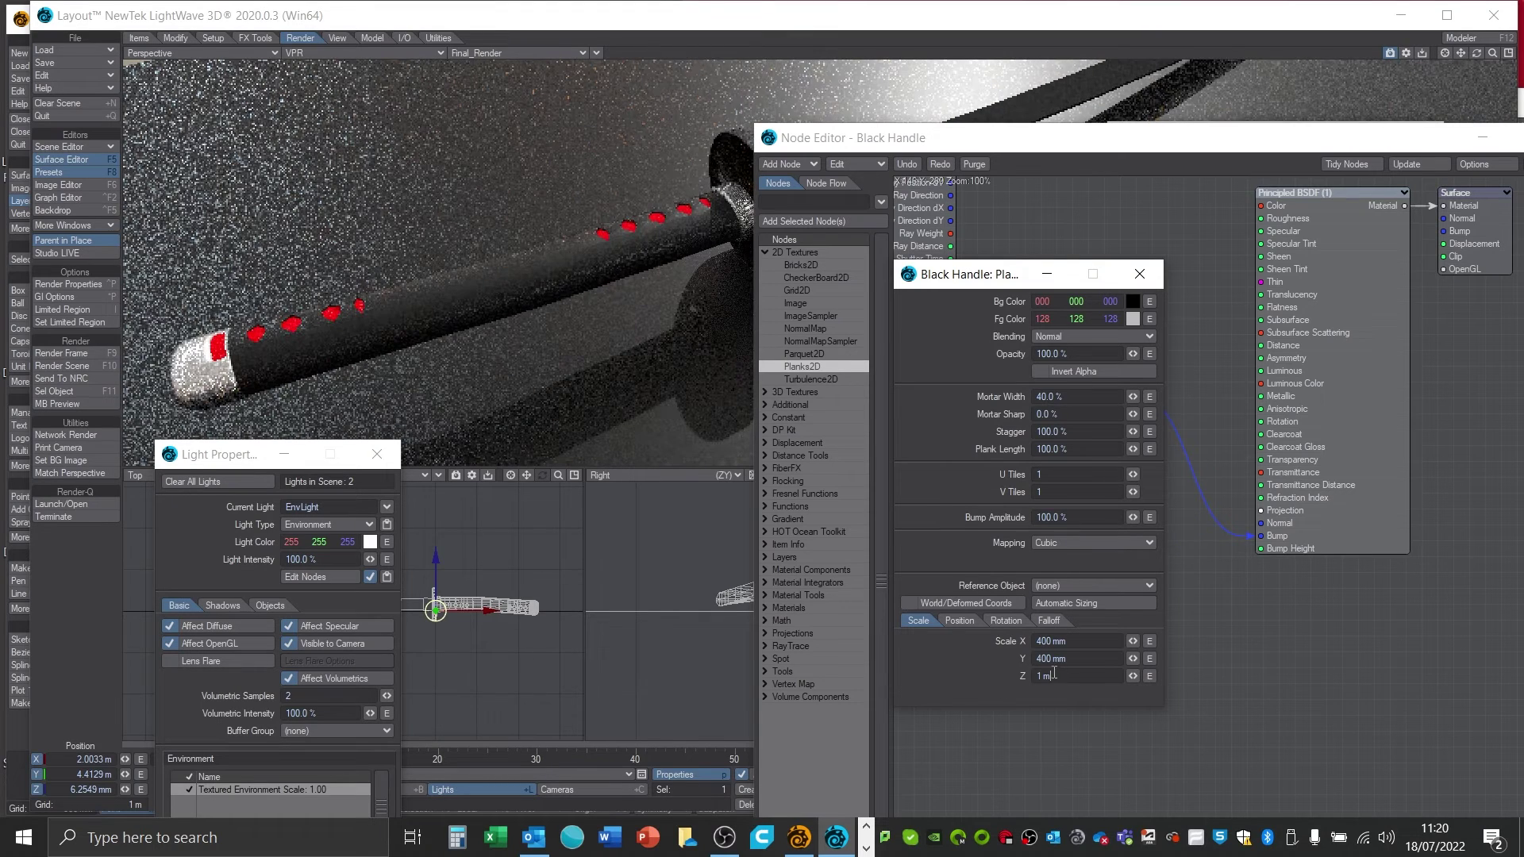
key("Tab")
type("0")
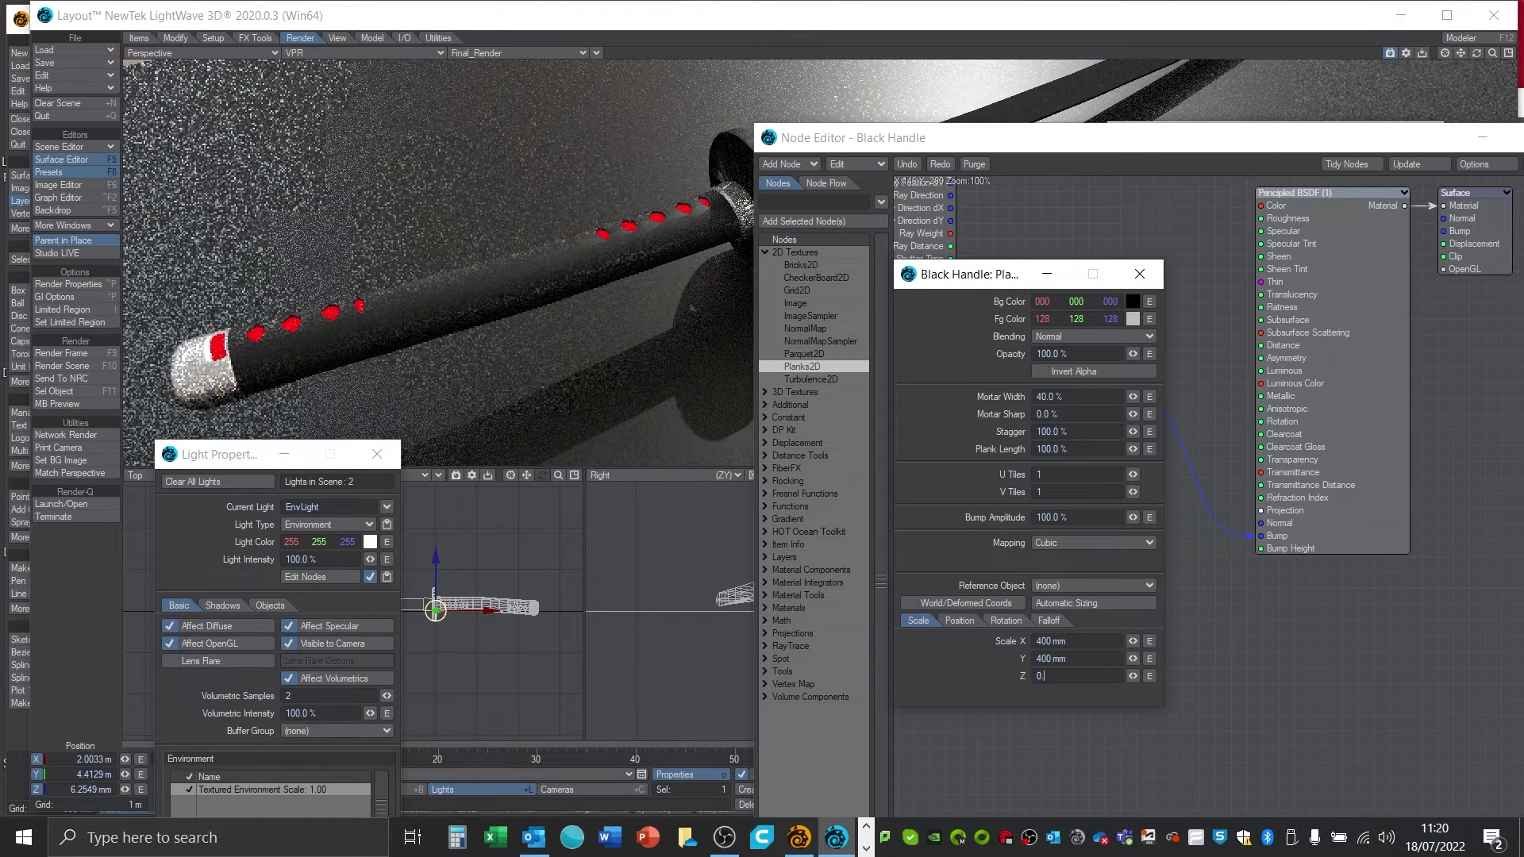
type(".4")
key("Return")
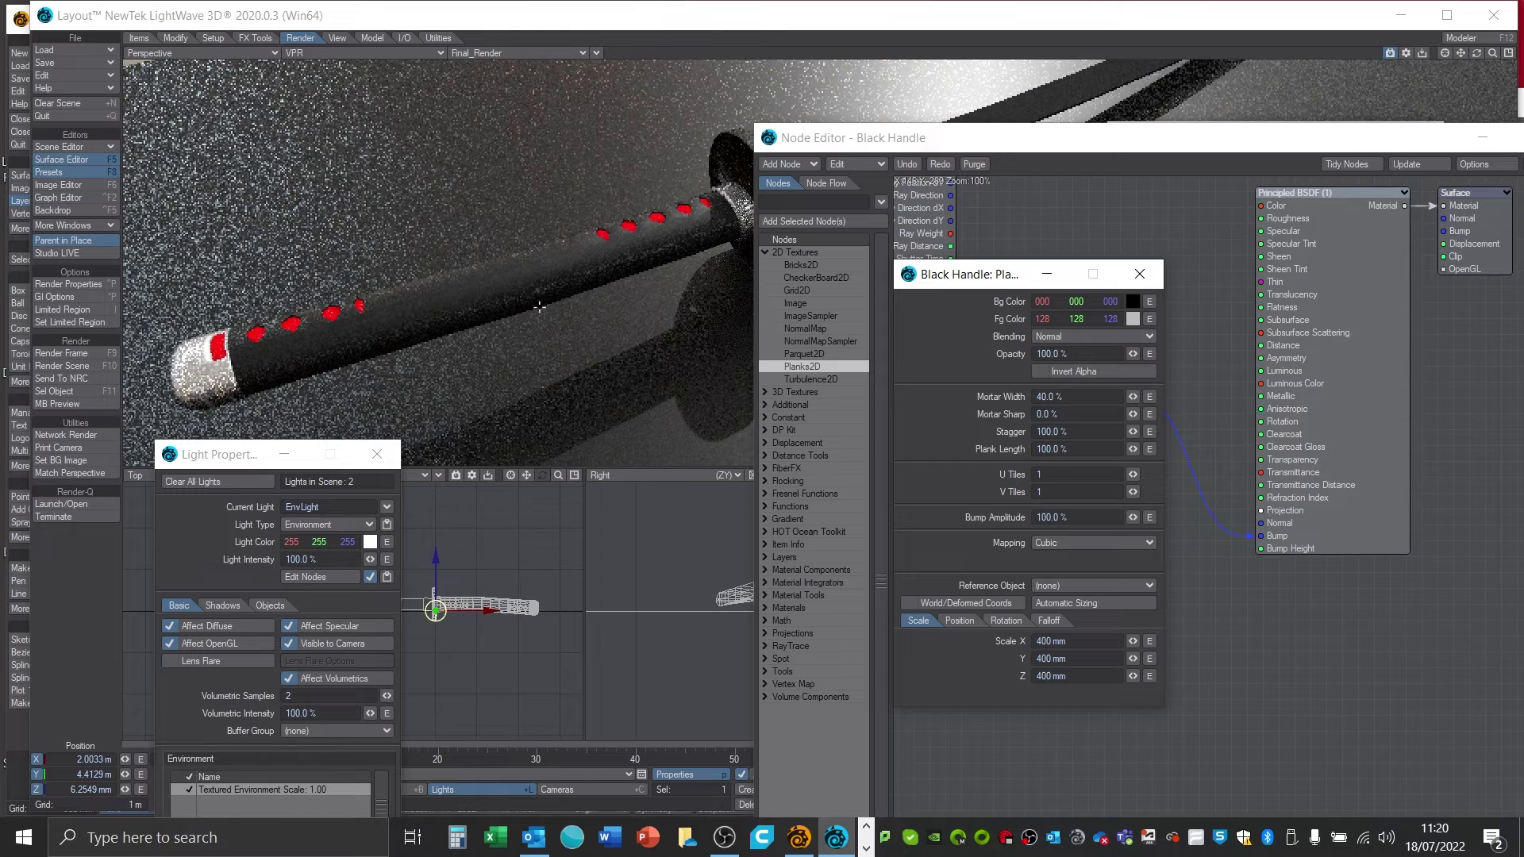
- Set the Planks2D texture's Mortar Sharp to 20%
left_click(1002, 618)
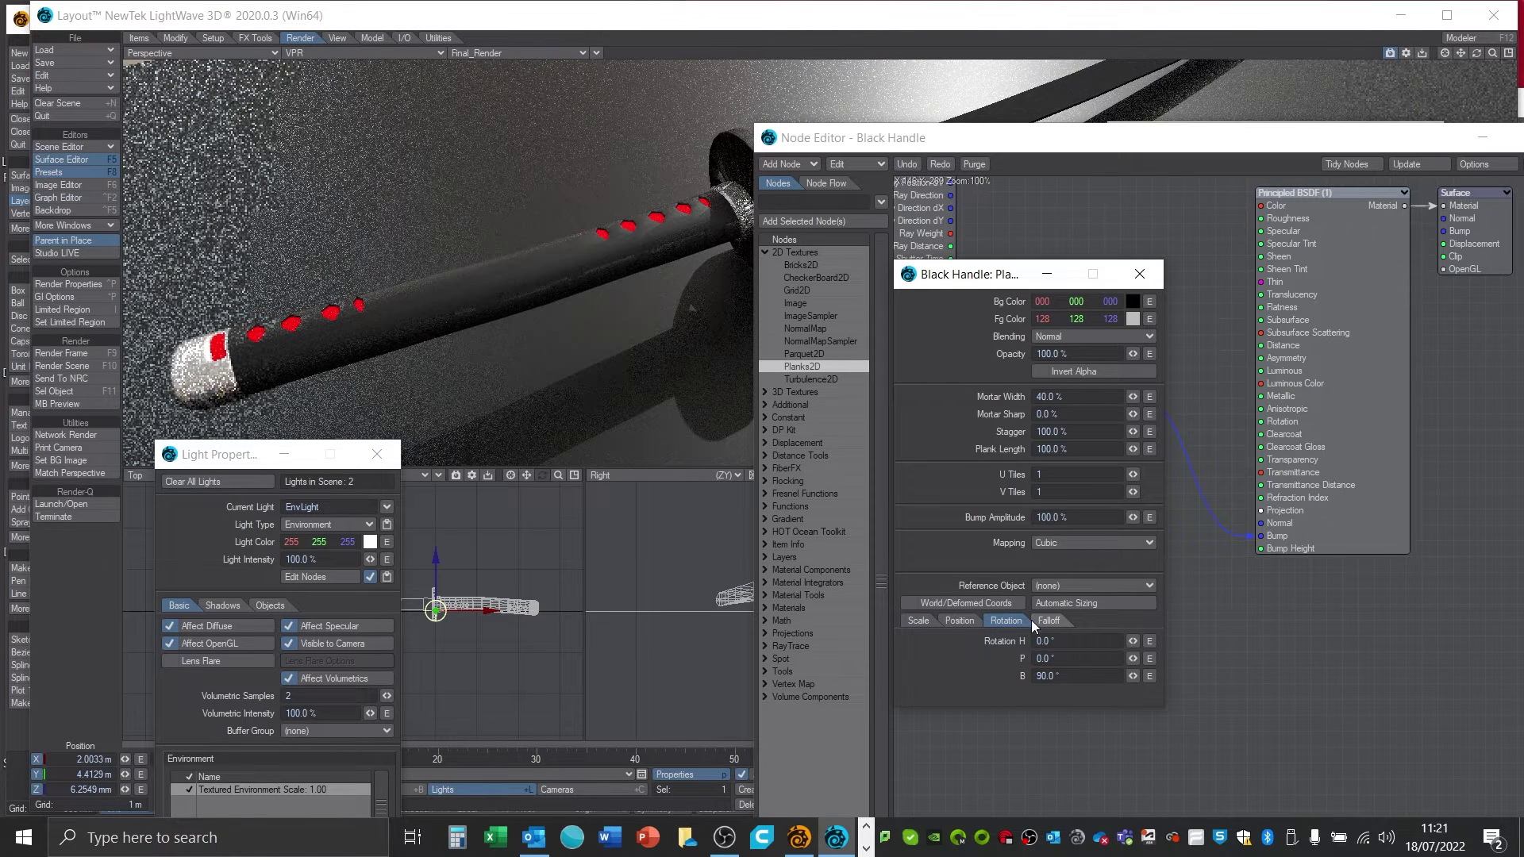
left_click(921, 620)
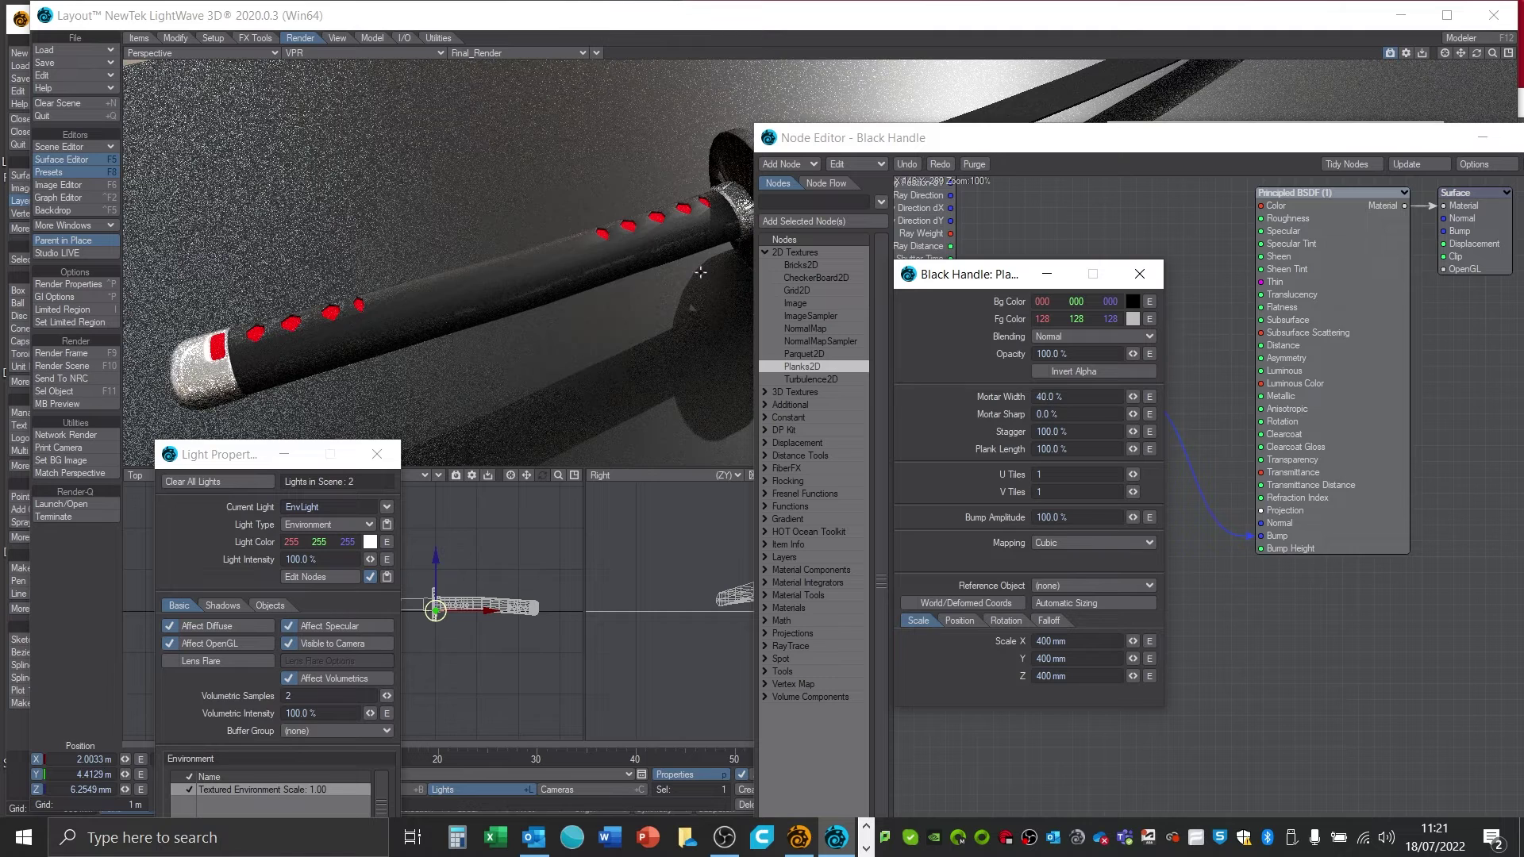
left_click(1072, 397)
left_click_drag(1076, 416, 1034, 416)
type("20")
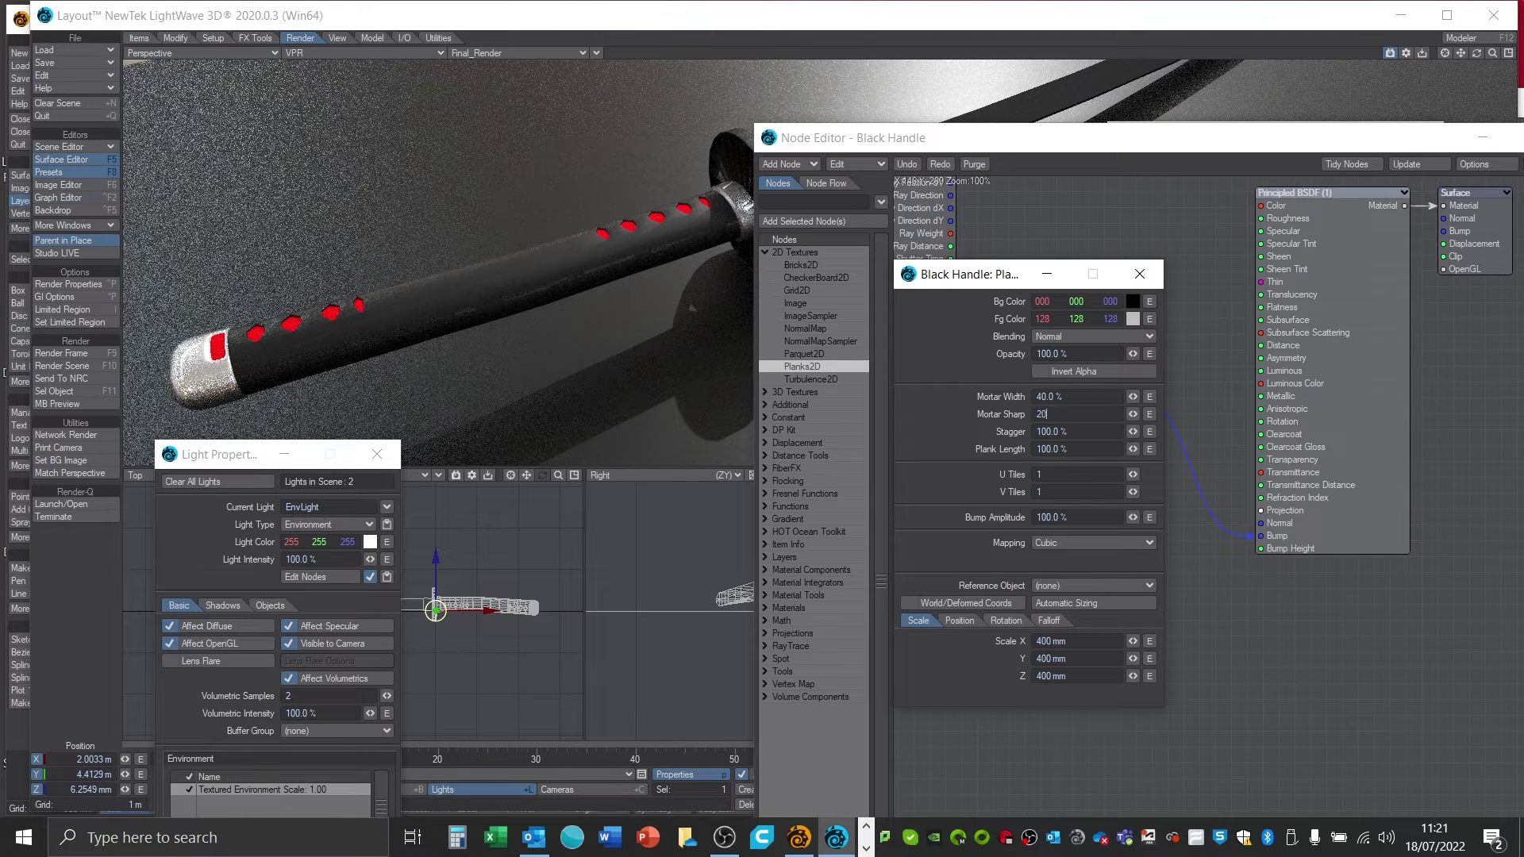
key("Return")
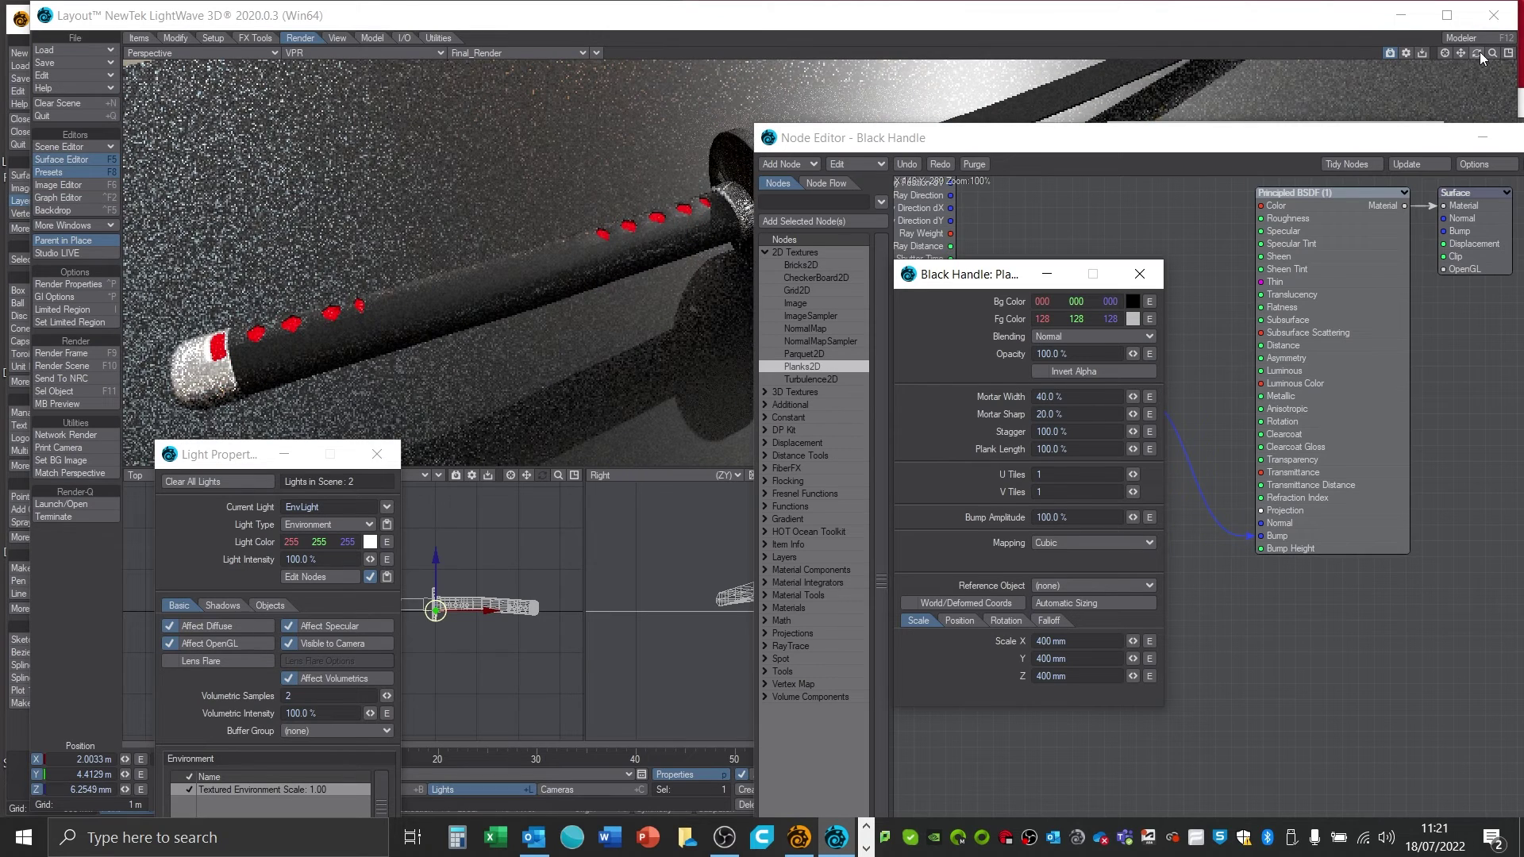
- Connect the Planks2D color output to the Principled BSDF color input in the Black Handle's node graph
left_click_drag(992, 277, 1143, 193)
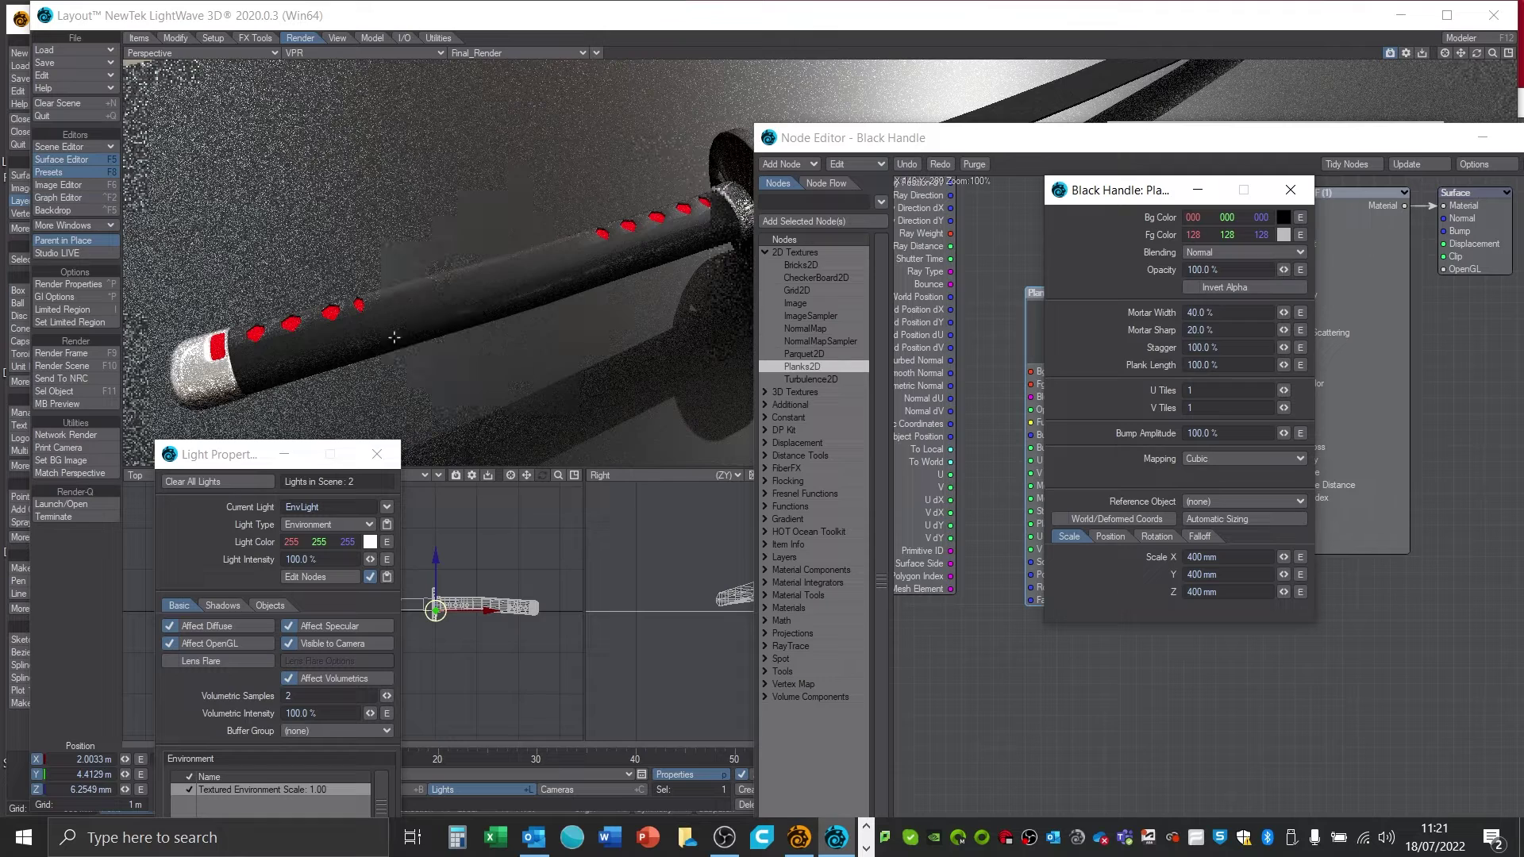
left_click_drag(1478, 54, 1373, 60)
left_click(1106, 193)
left_click_drag(1104, 194, 419, 402)
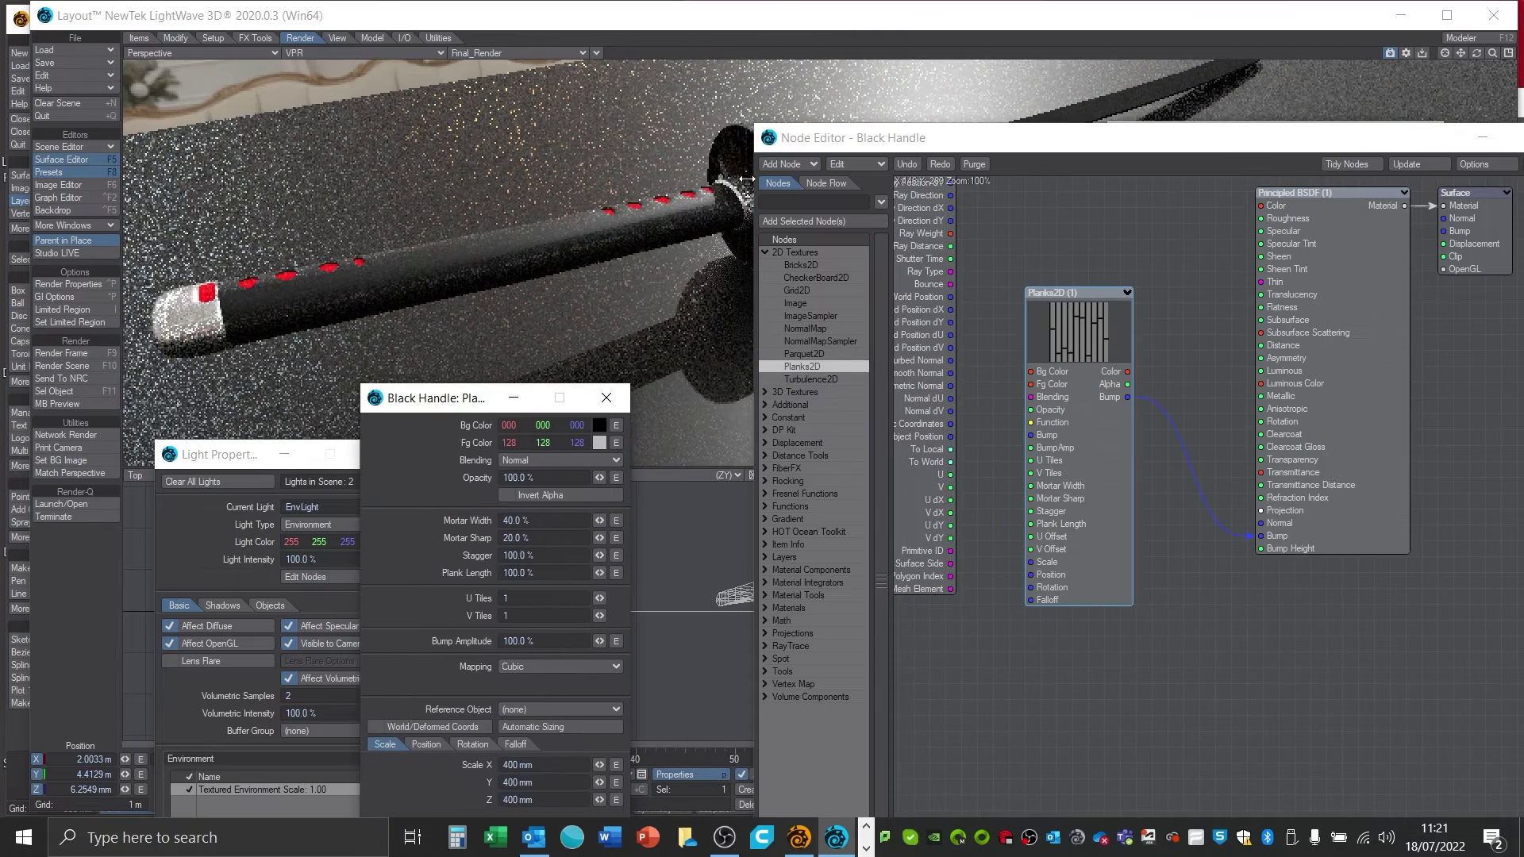
left_click_drag(1025, 143, 854, 318)
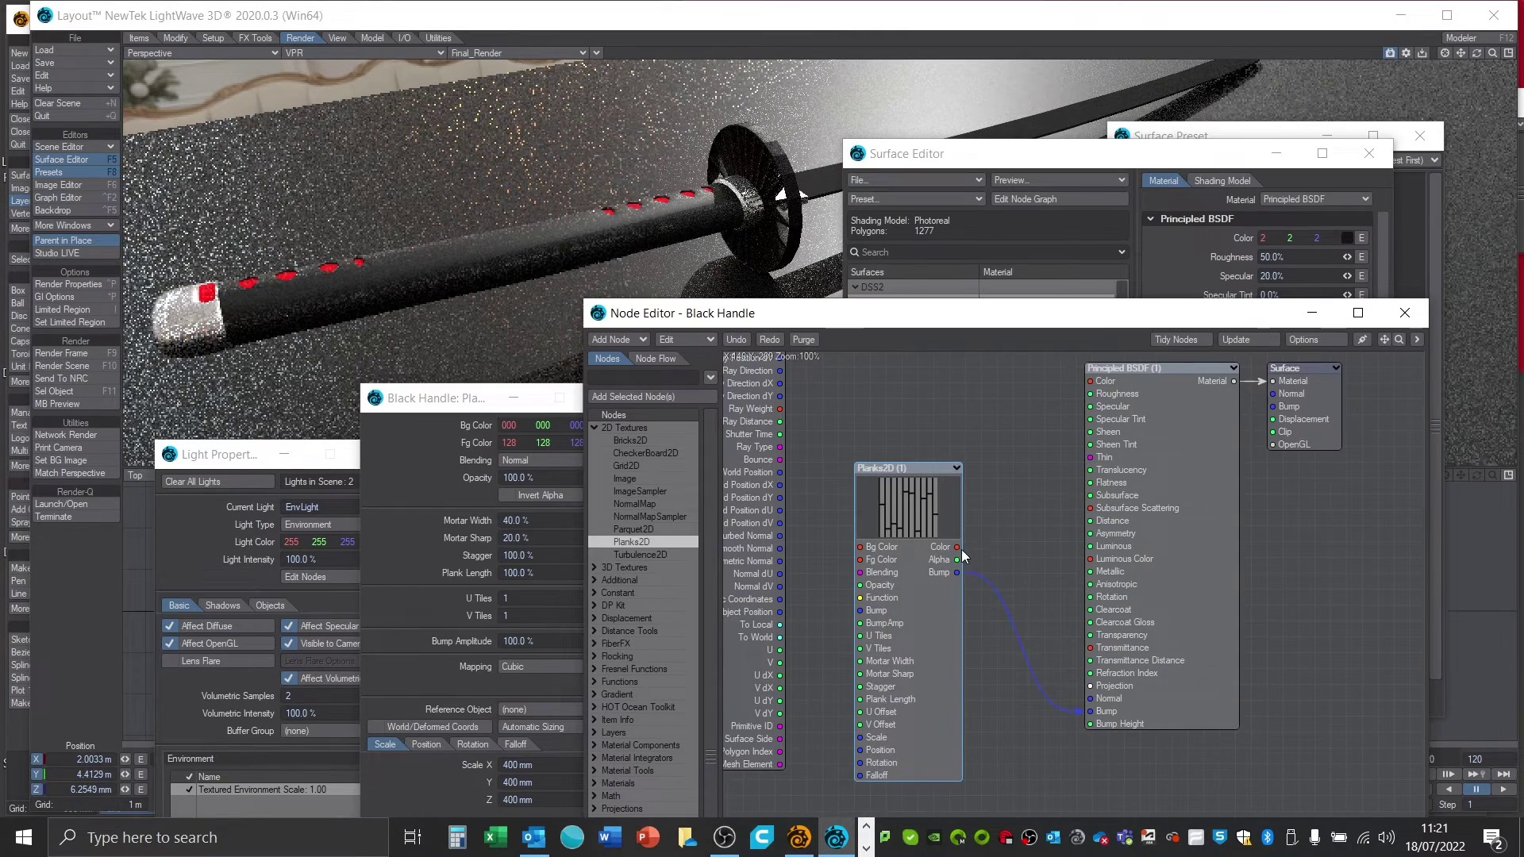
left_click_drag(958, 547, 1077, 383)
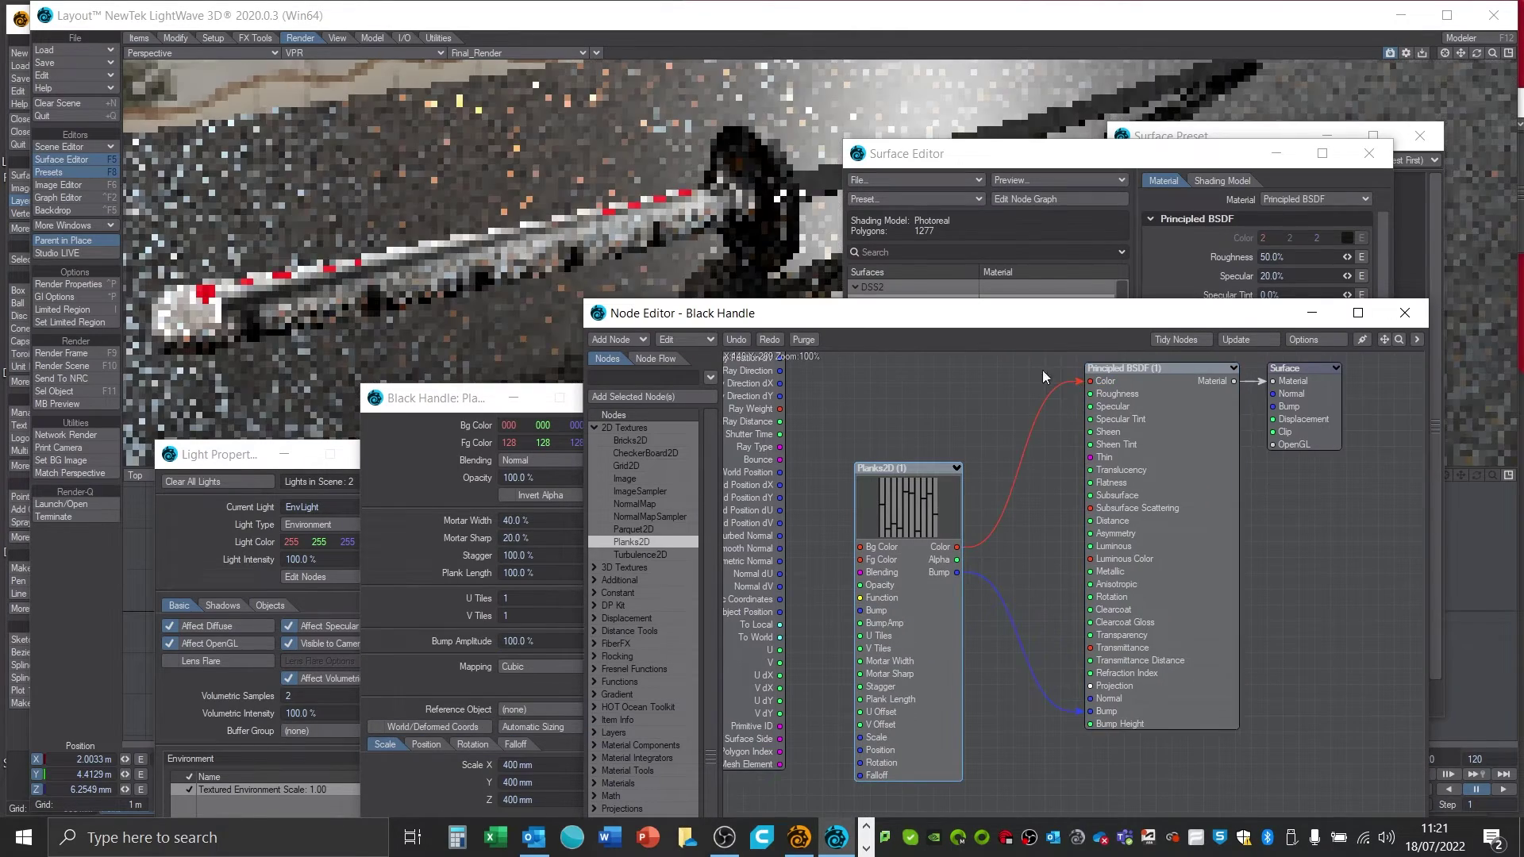
left_click_drag(704, 314, 964, 151)
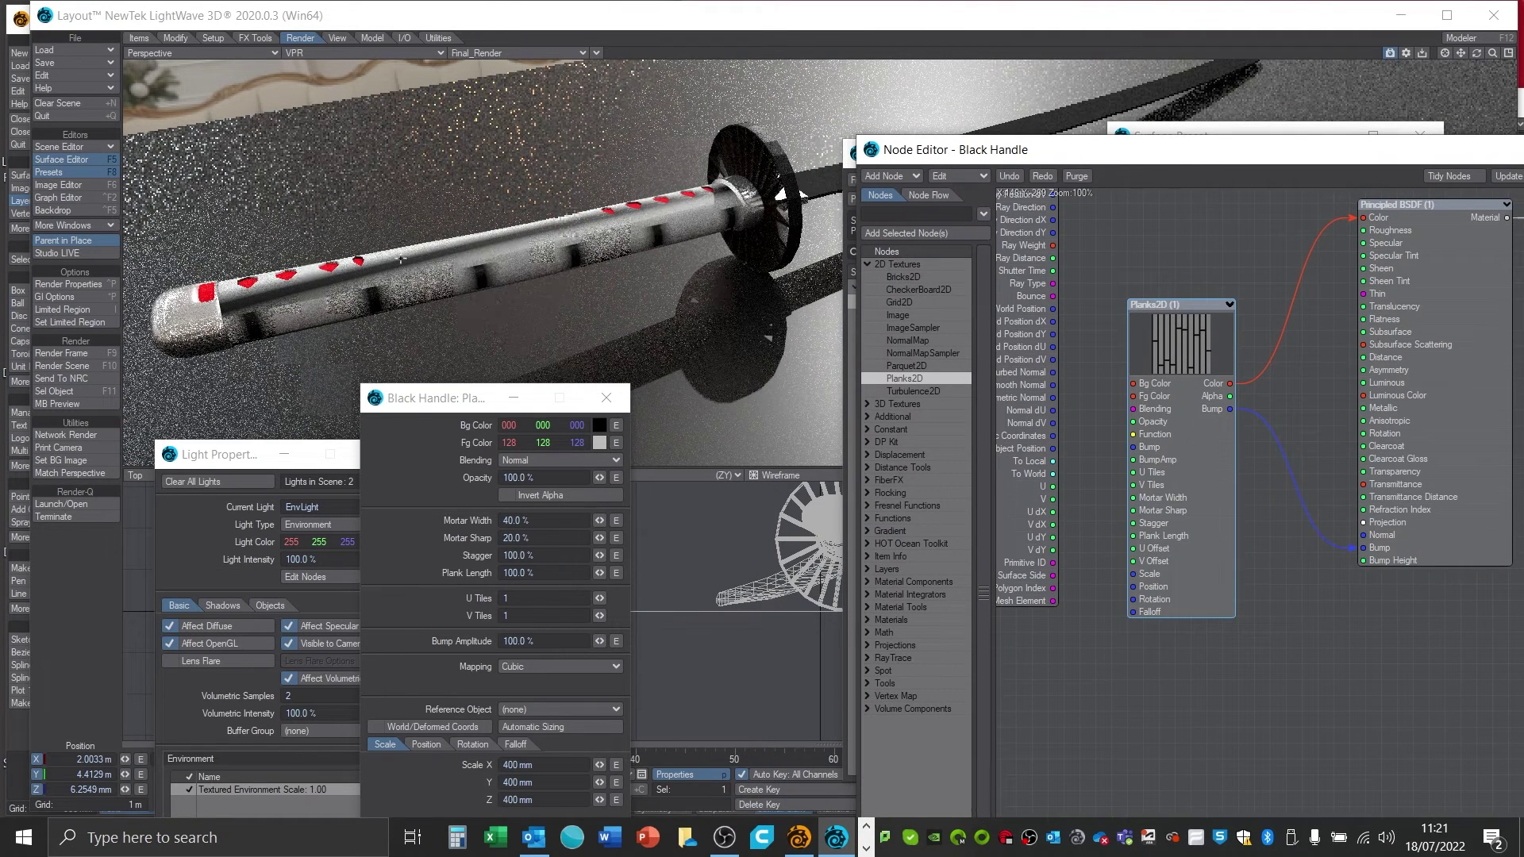
- Set the Planks2D texture's rotation to bank 0° and heading 90°
left_click_drag(435, 397, 1102, 209)
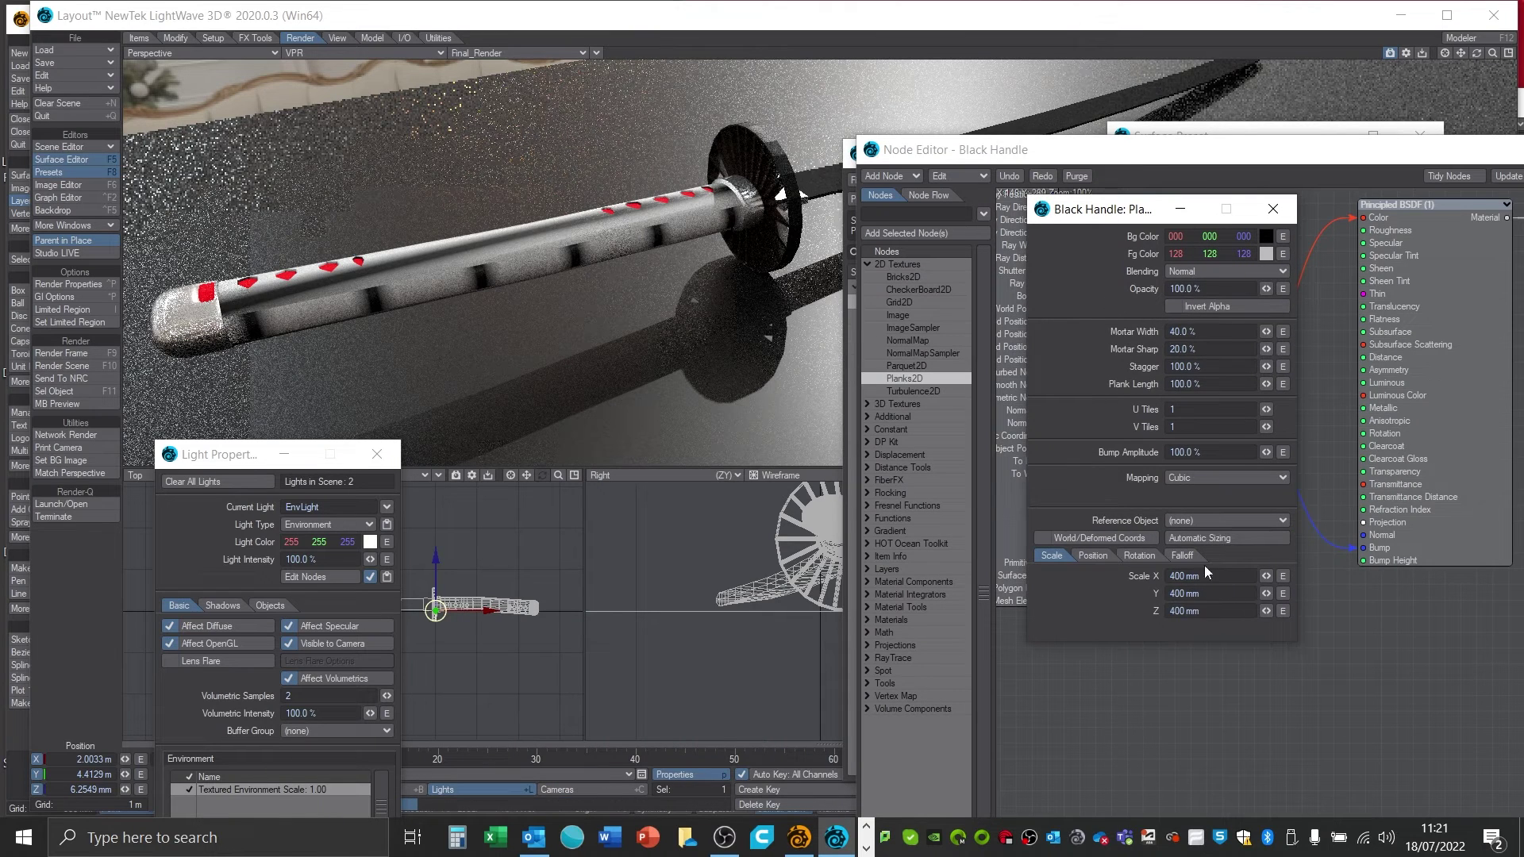
left_click(1143, 555)
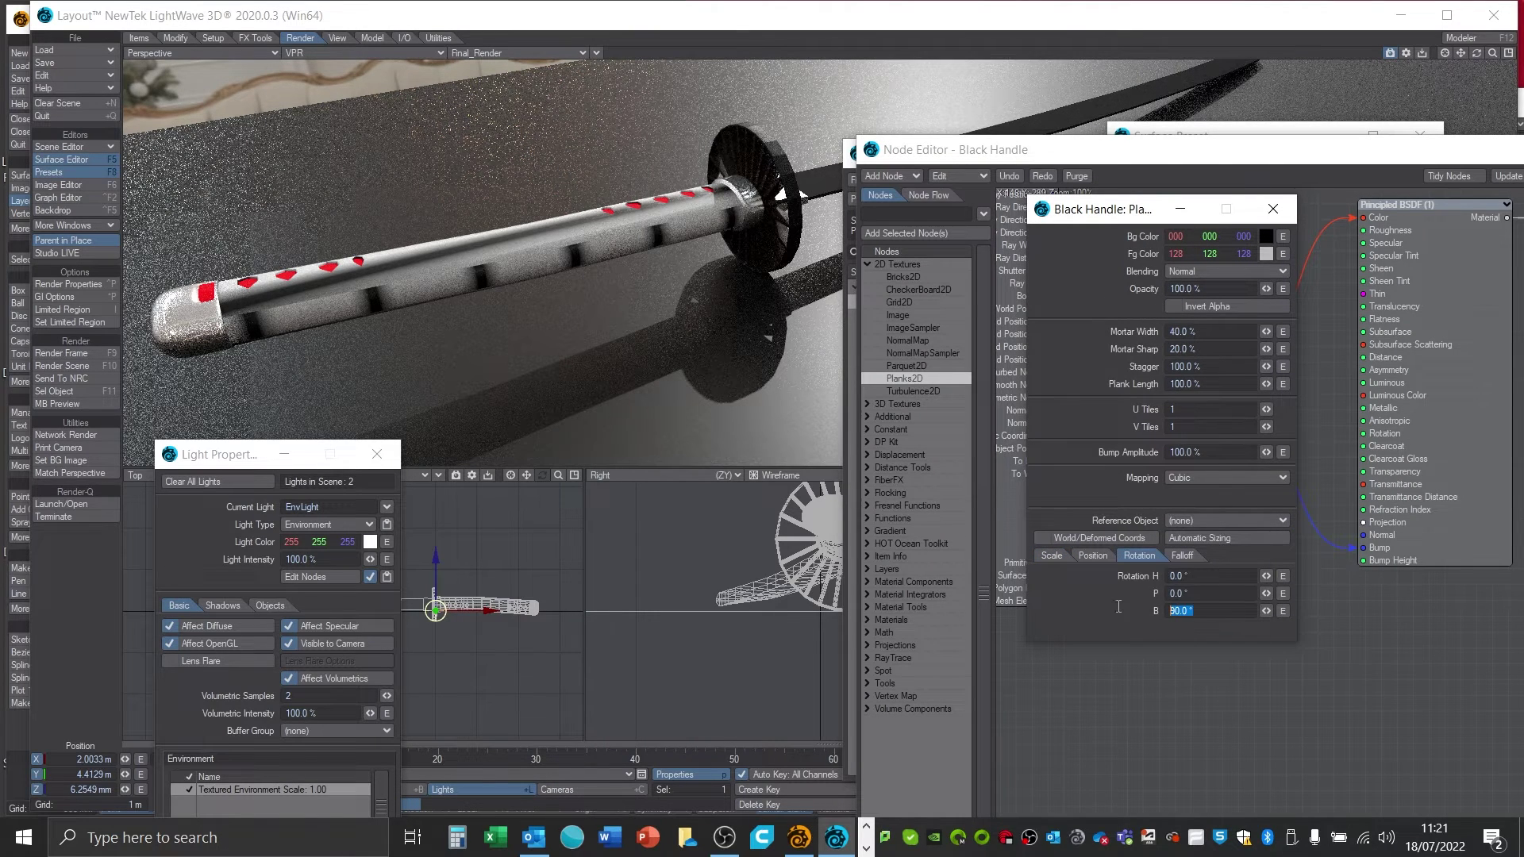
type("0")
key("Return")
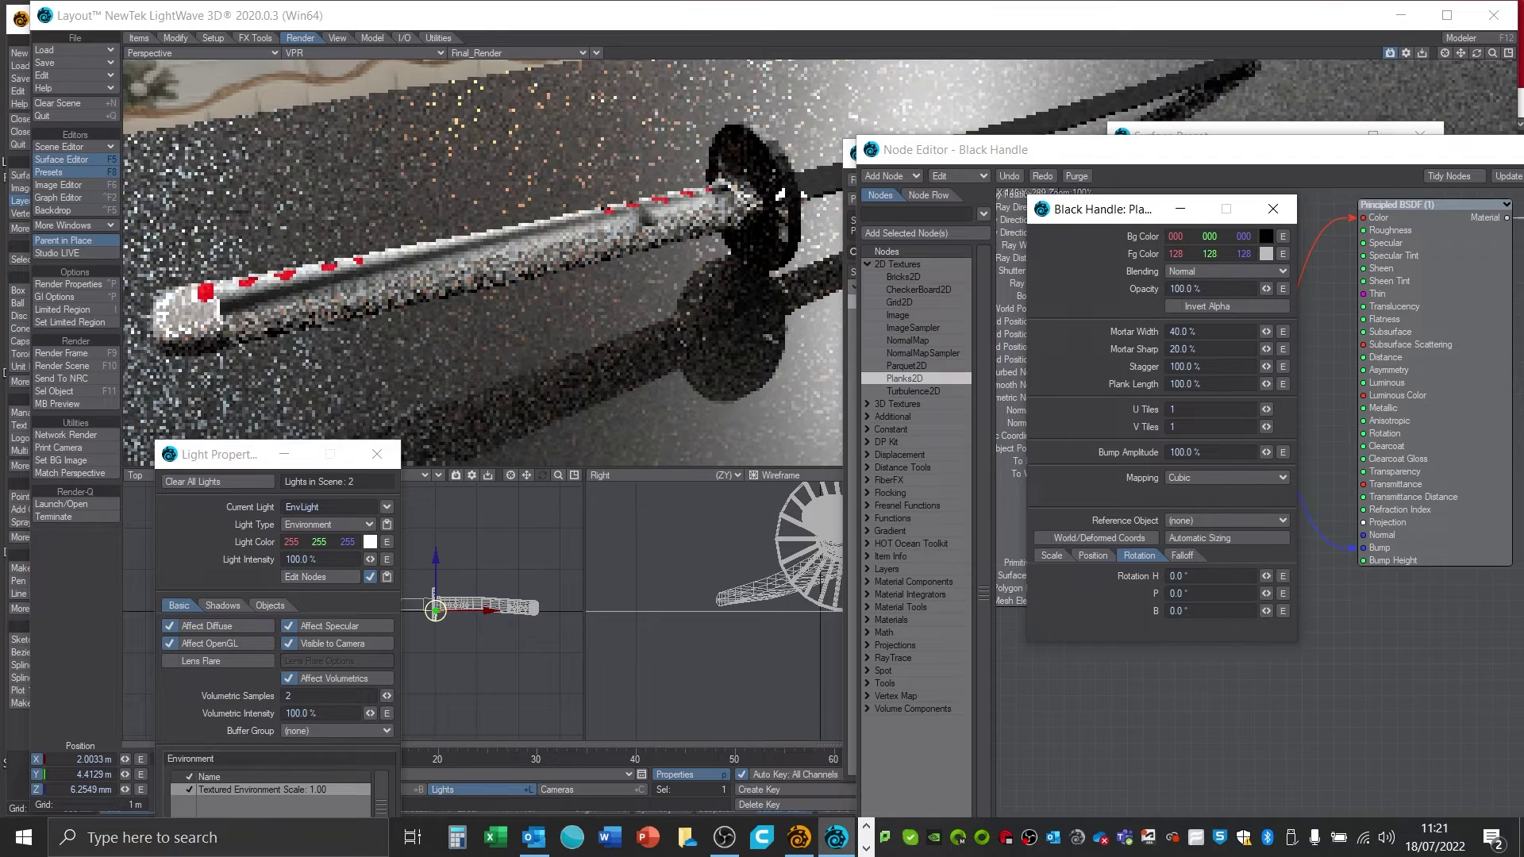
left_click_drag(1267, 578, 1221, 575)
type("90")
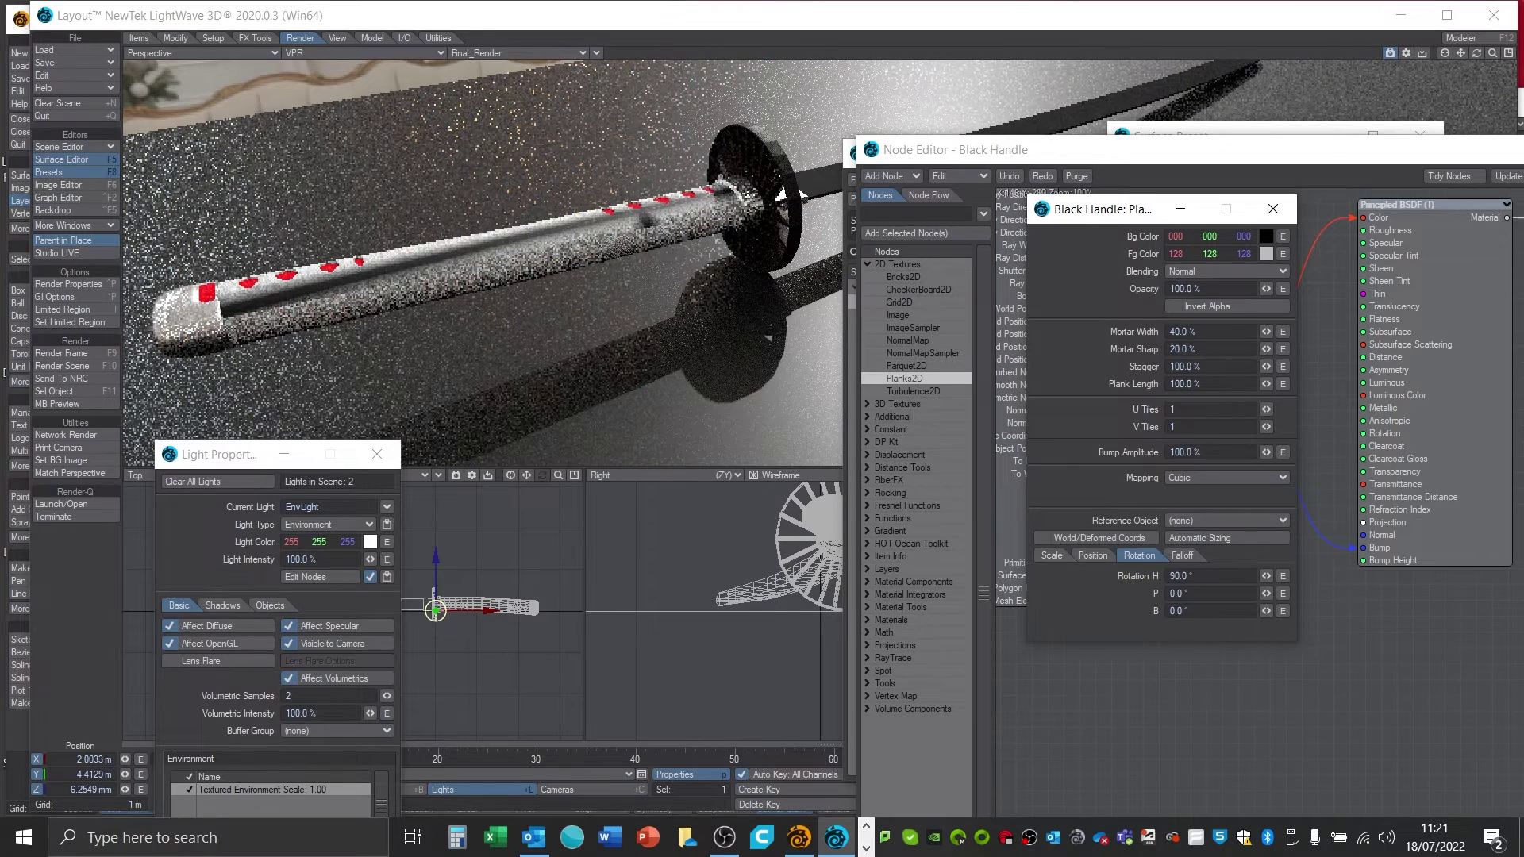
- Set the Planks2D texture's rotation to heading 0° and pitch 90°
key("Return")
left_click(1207, 576)
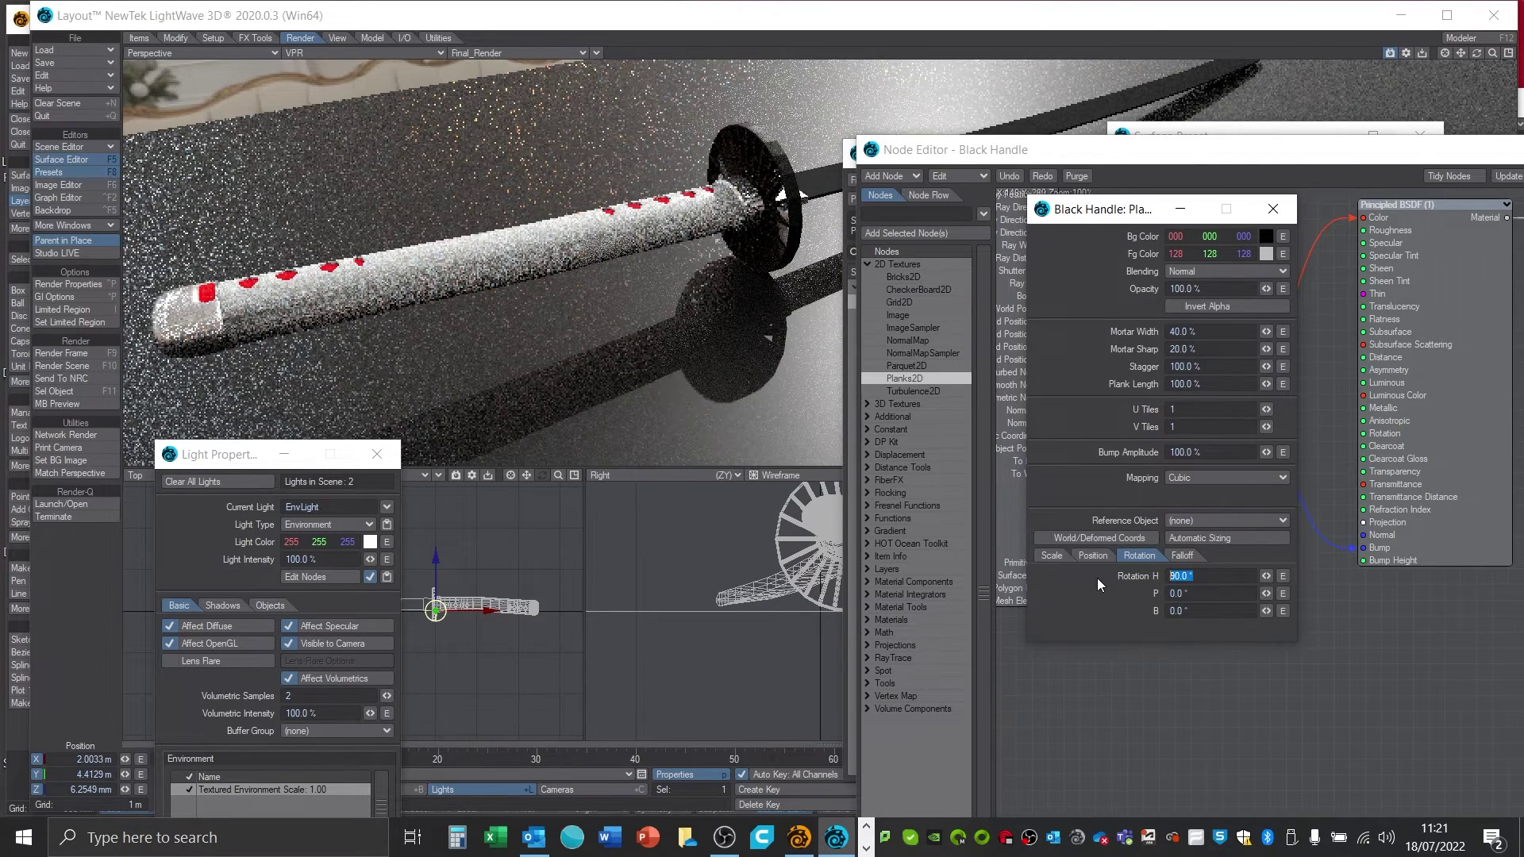
type("0")
key("Tab")
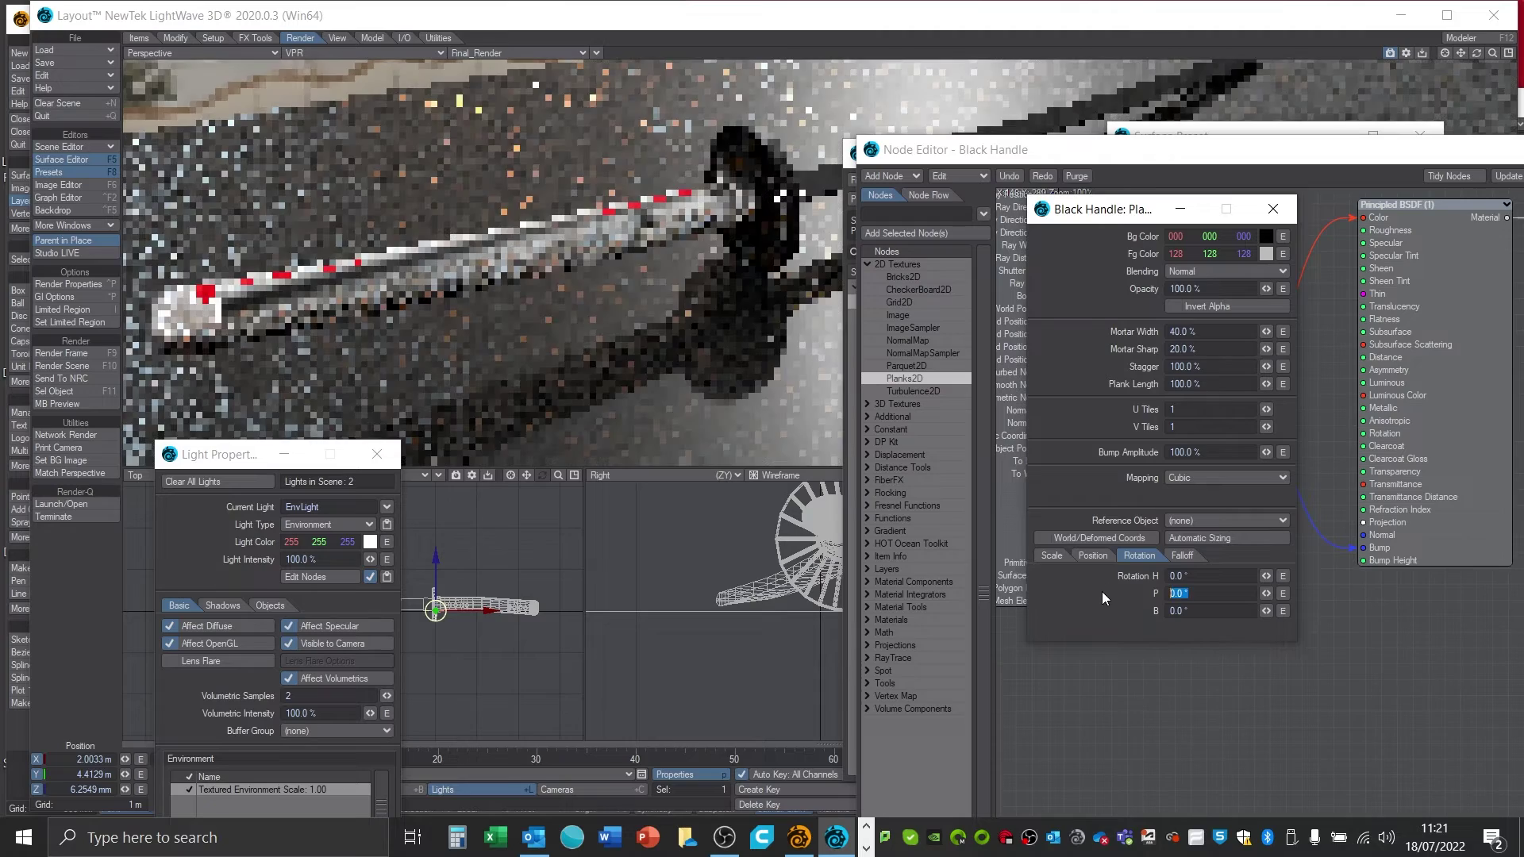
type("90")
key("Return")
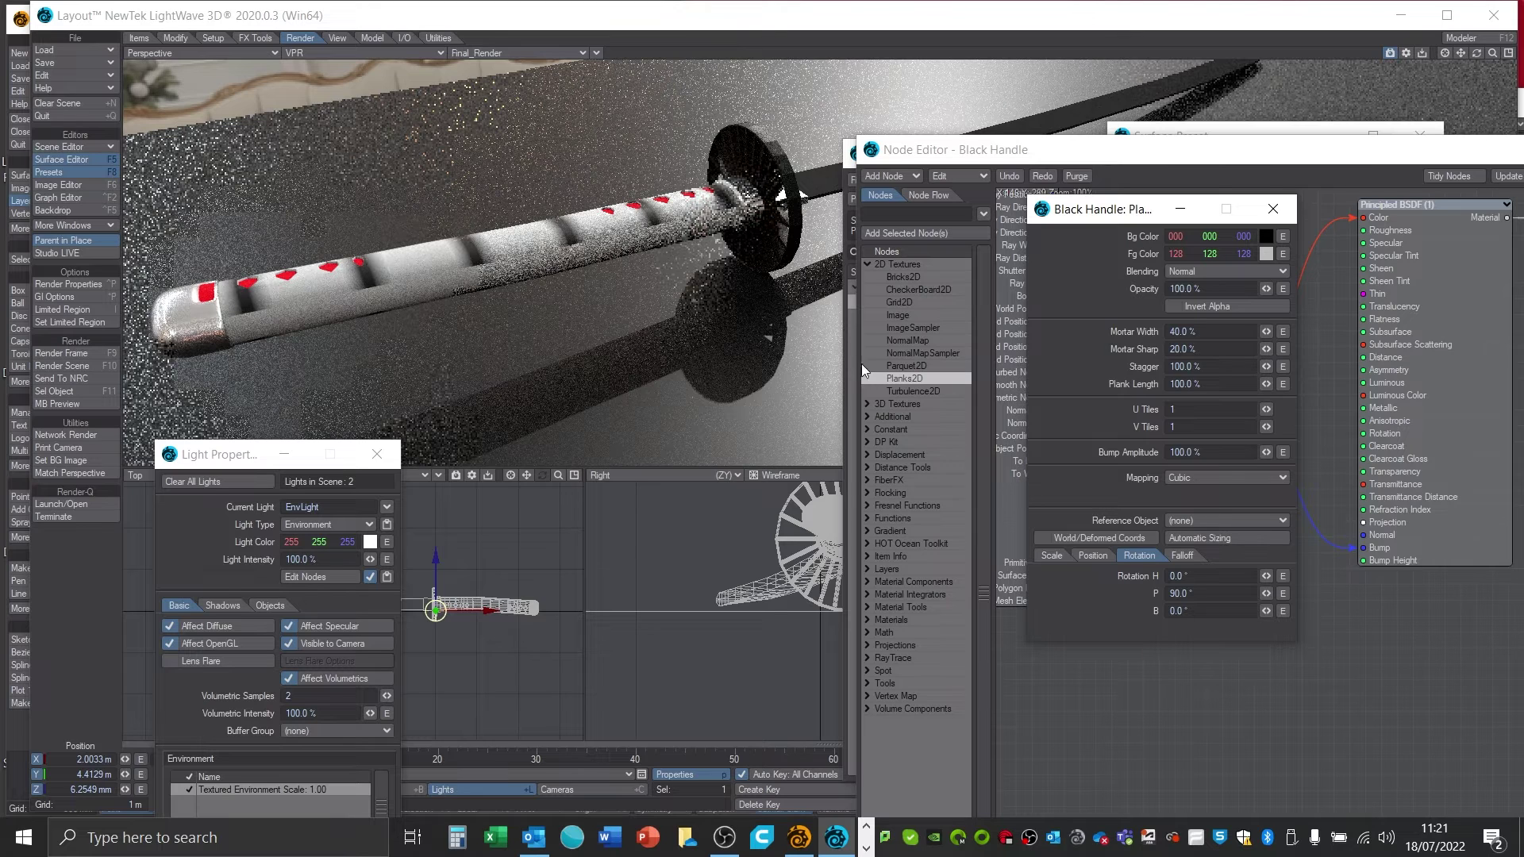
- Set the Planks2D texture's U Tiles and V Tiles to 4 each
left_click(1175, 410)
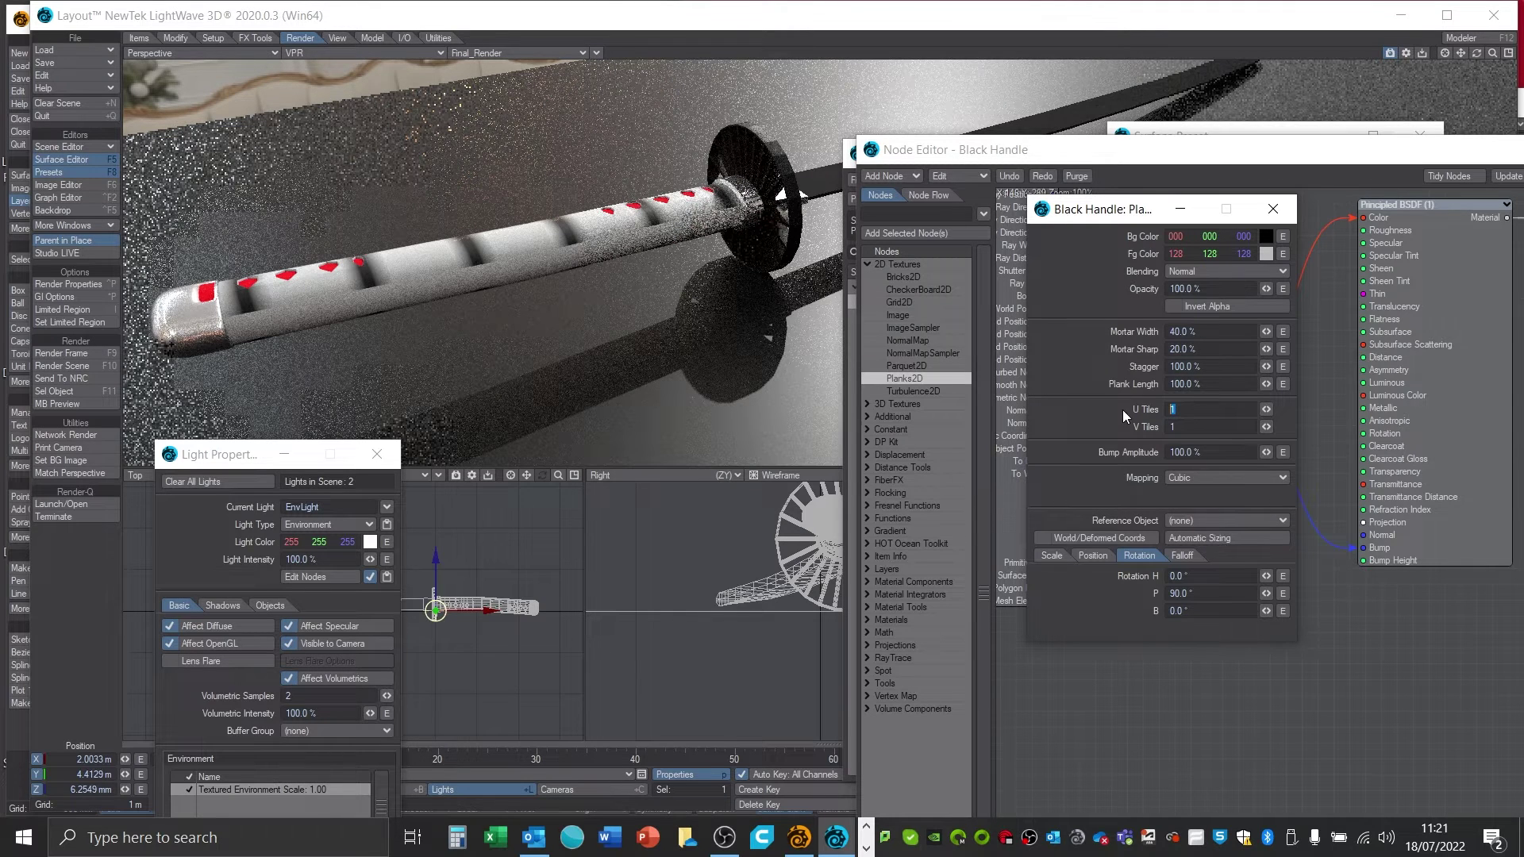
type("4")
key("Tab")
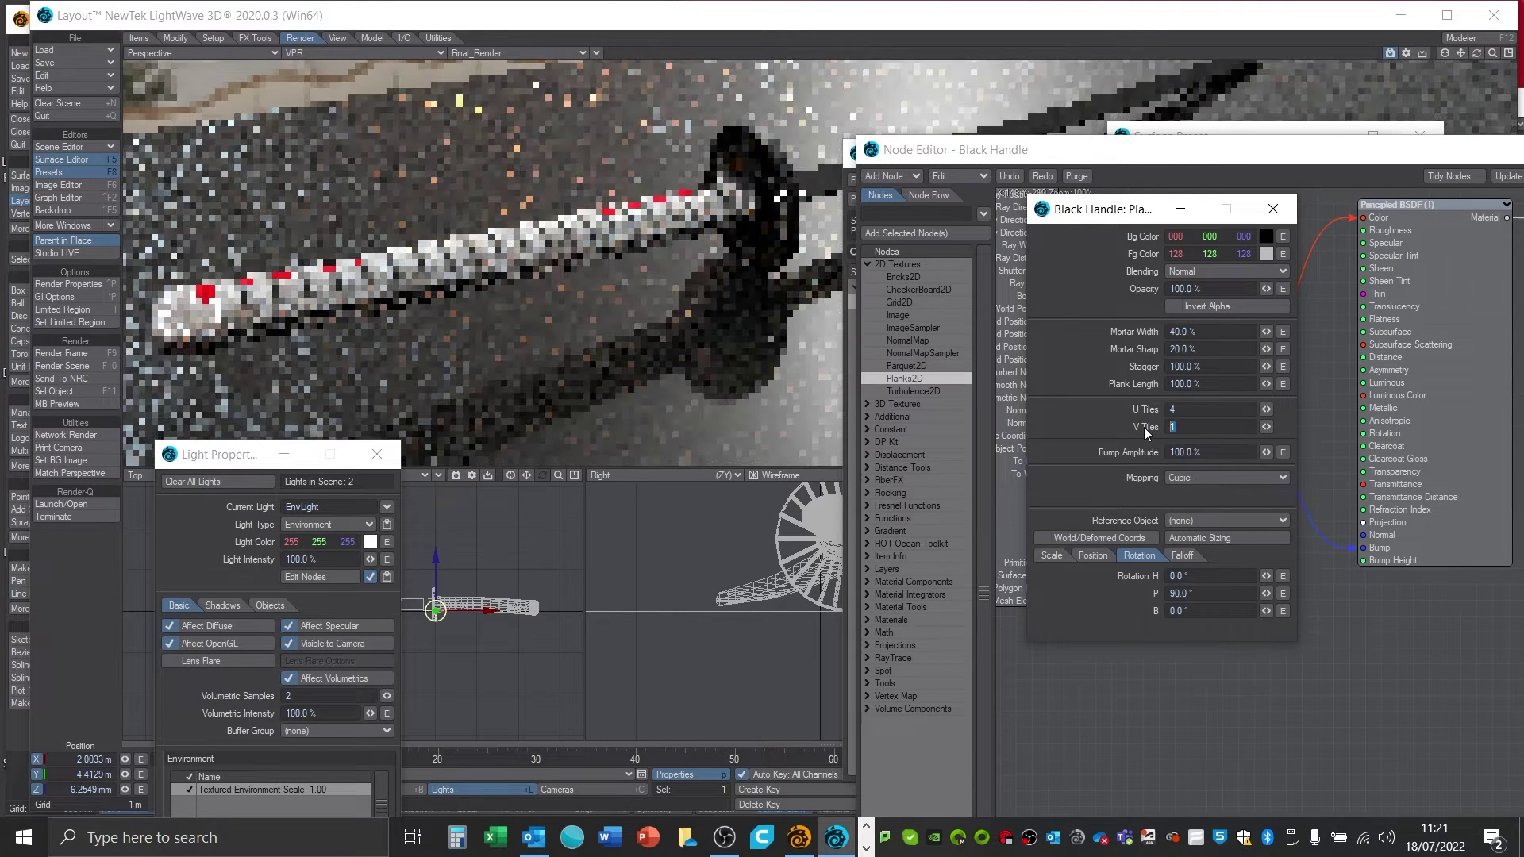
type("4")
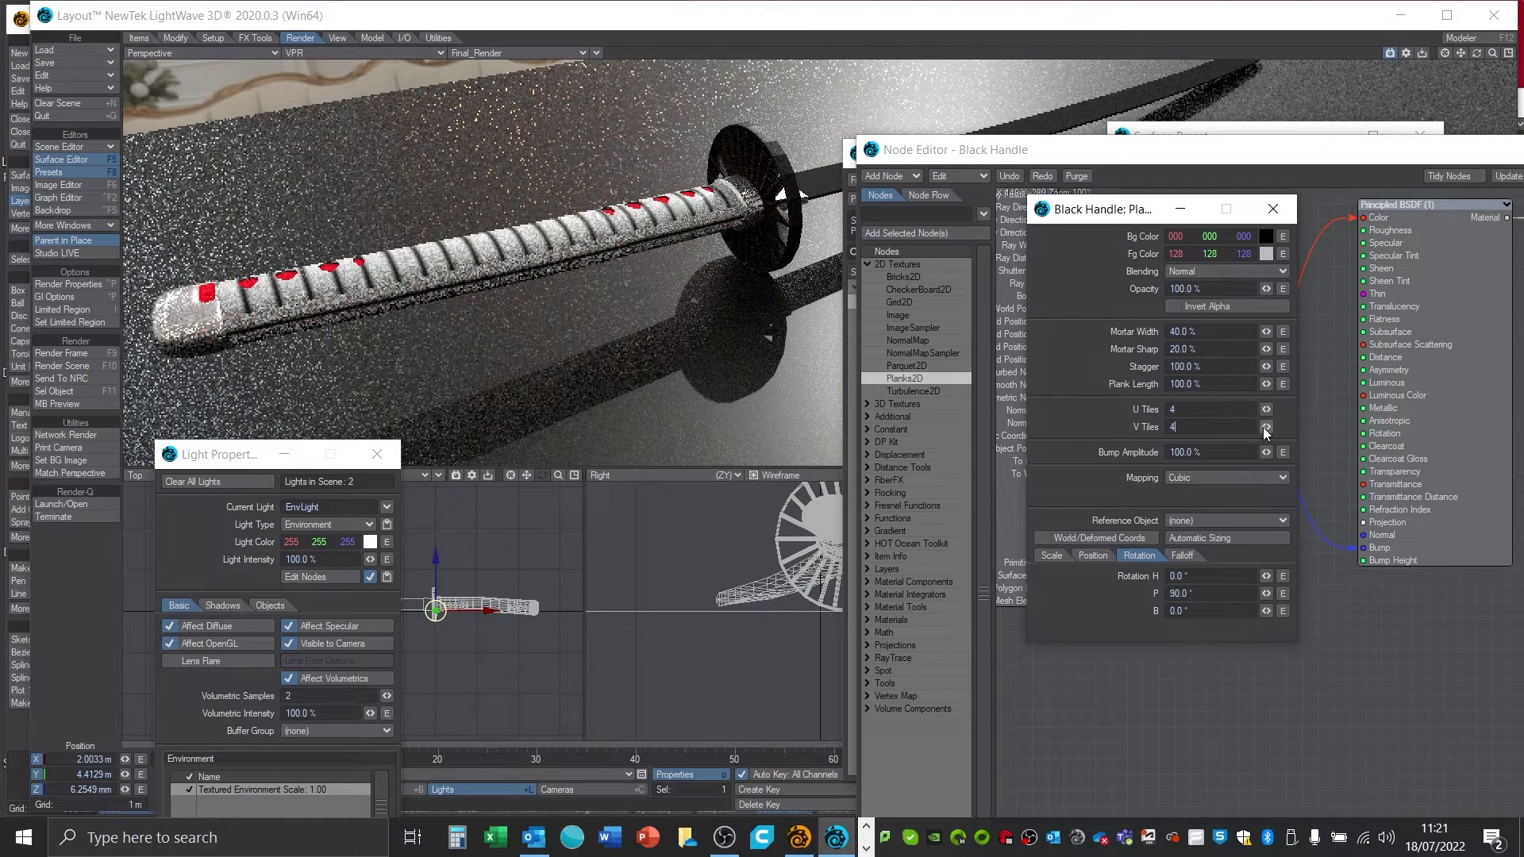
key("Tab")
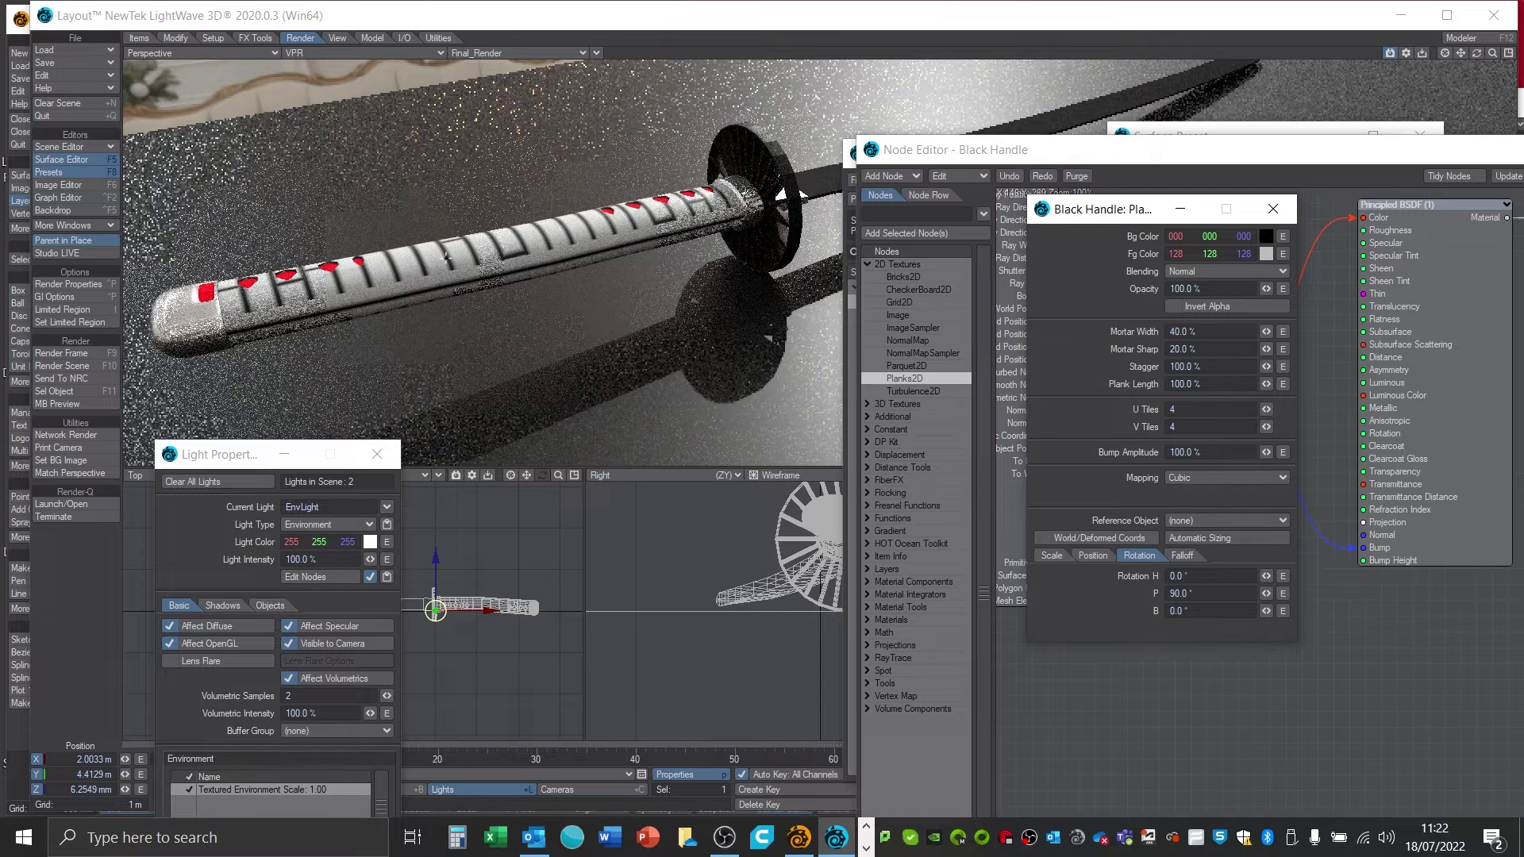
- Invert the Planks2D texture's alpha and darken its foreground color to RGB 16, 16, 16
left_click(1173, 307)
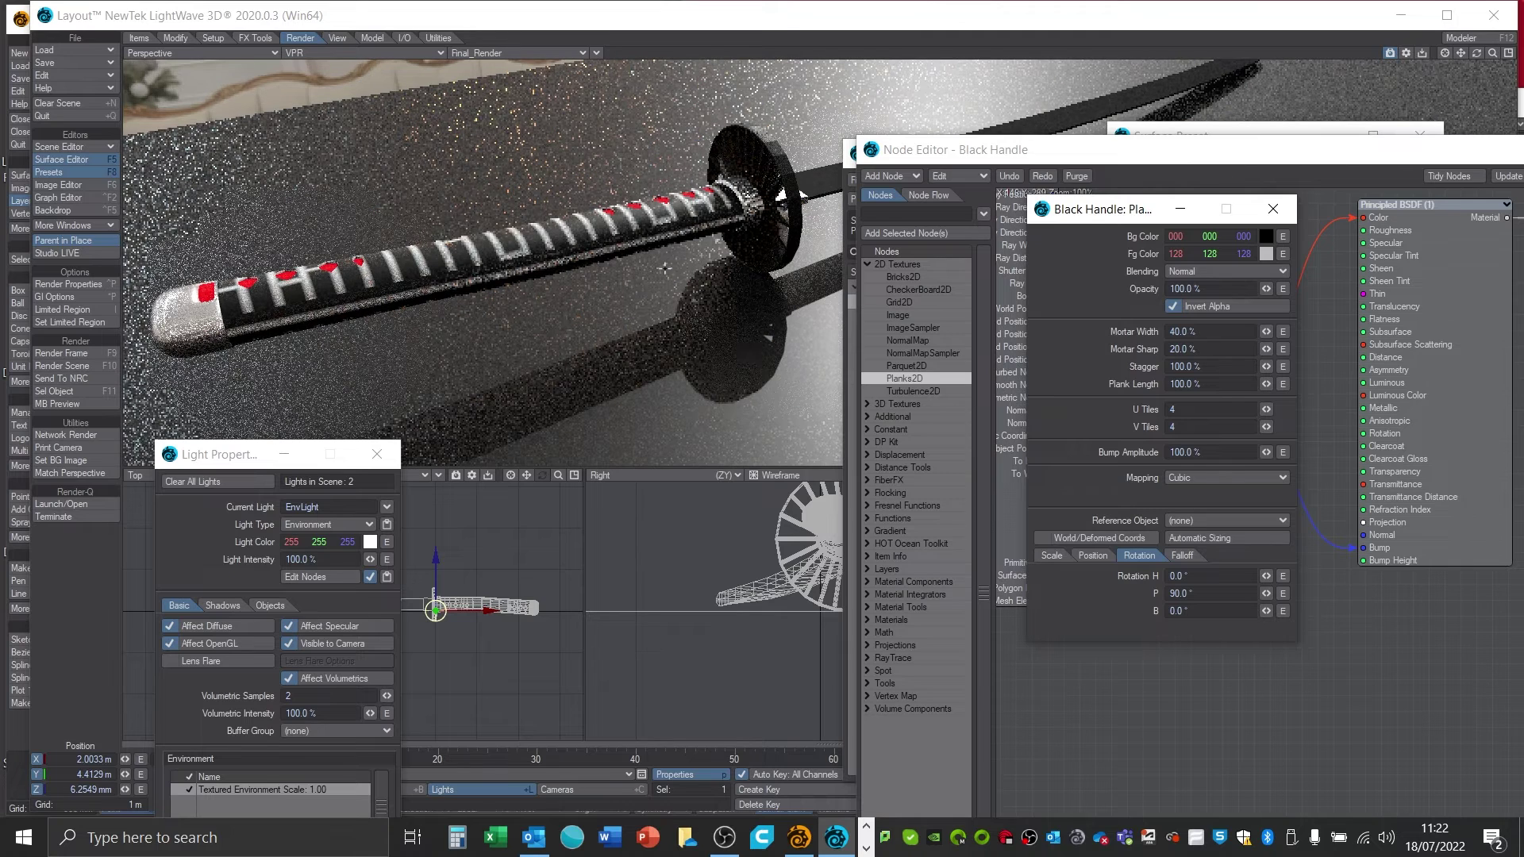
left_click(1264, 254)
left_click(392, 628)
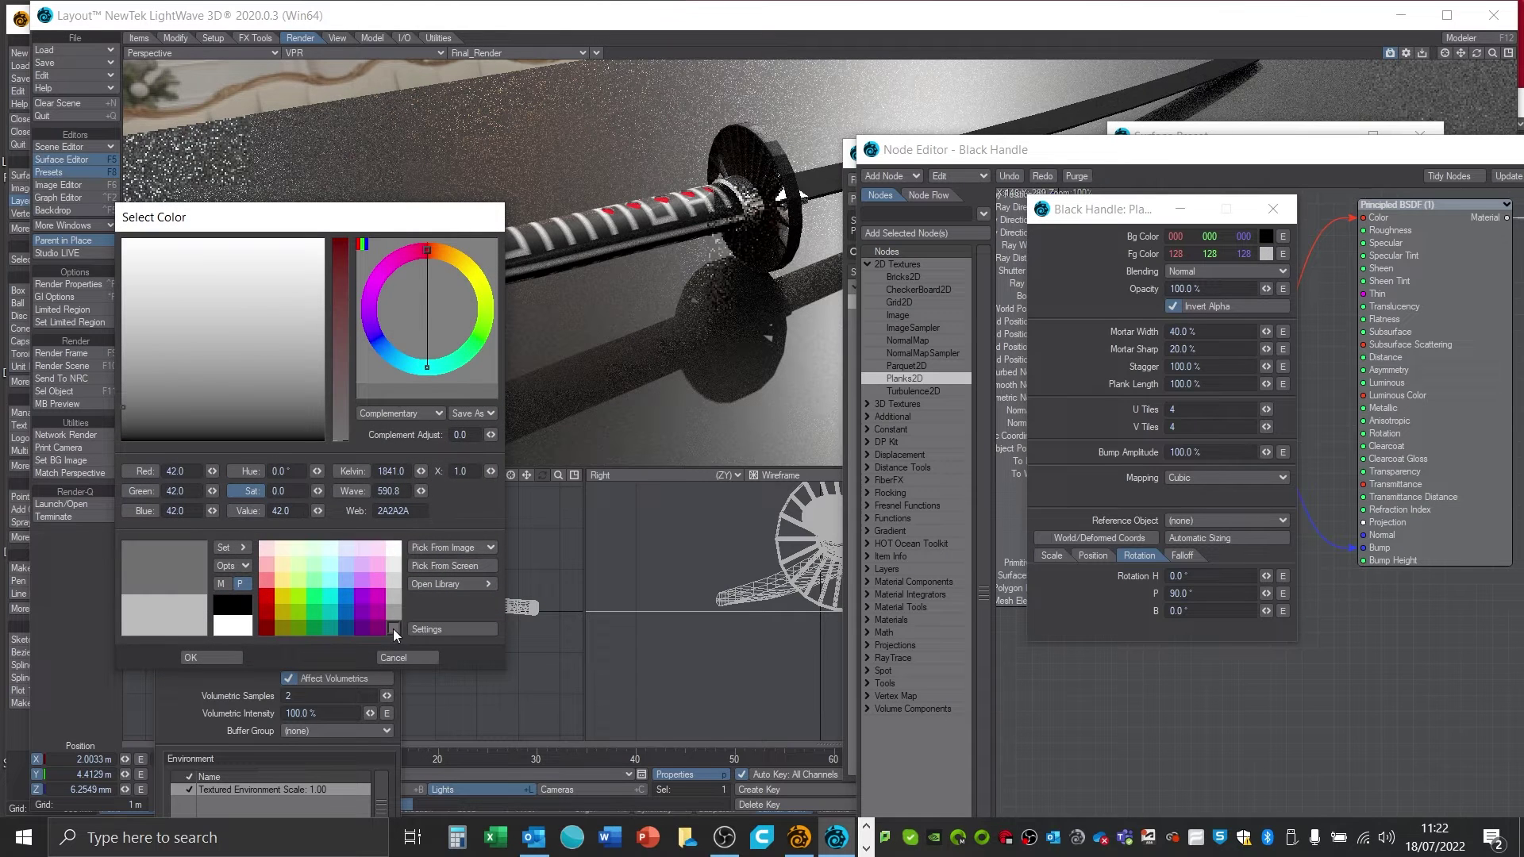
left_click(143, 422)
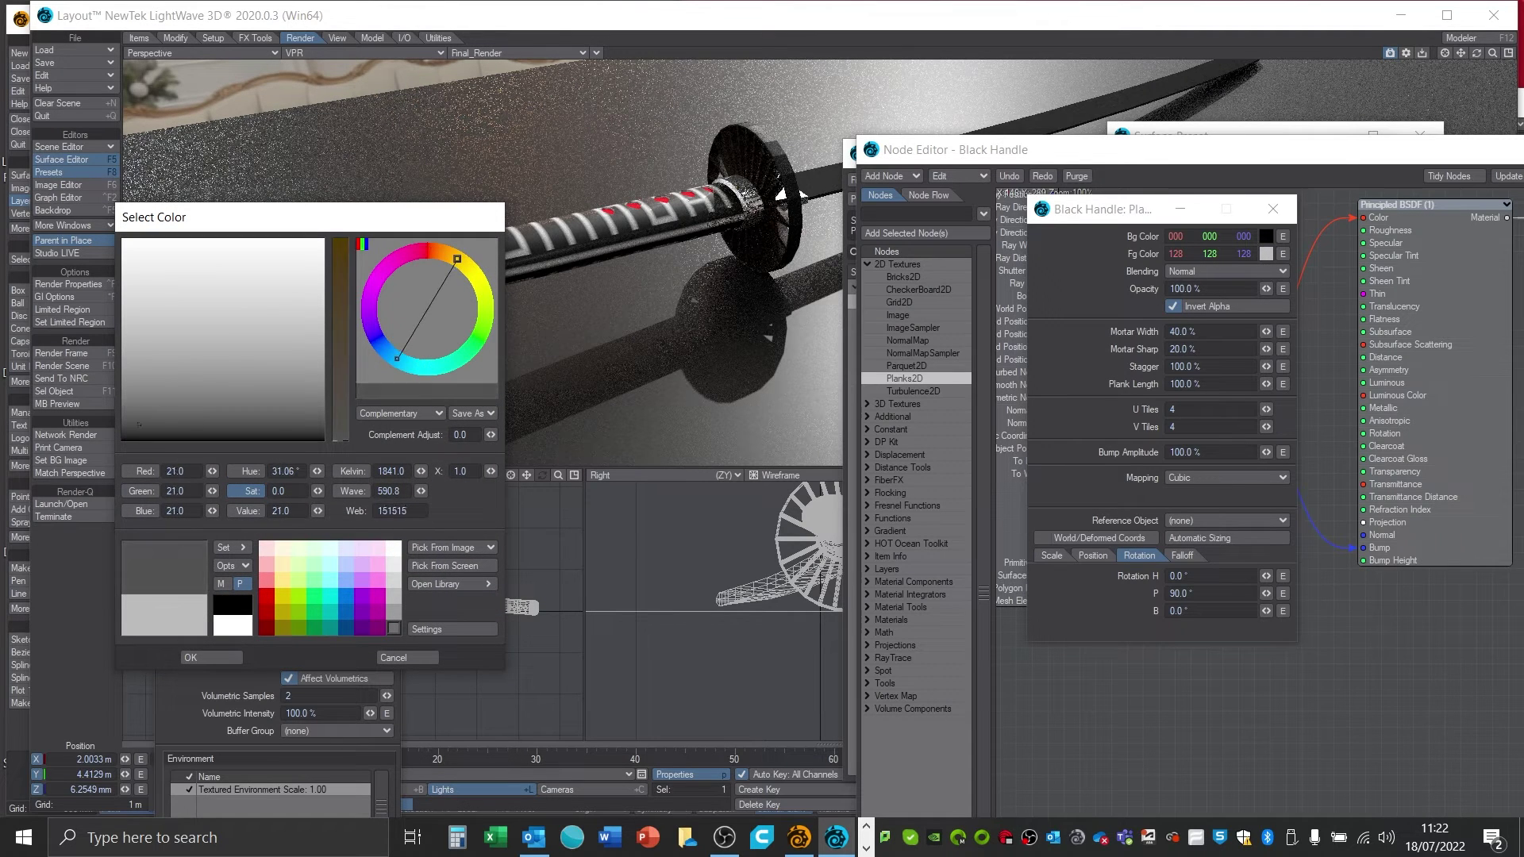
left_click(214, 658)
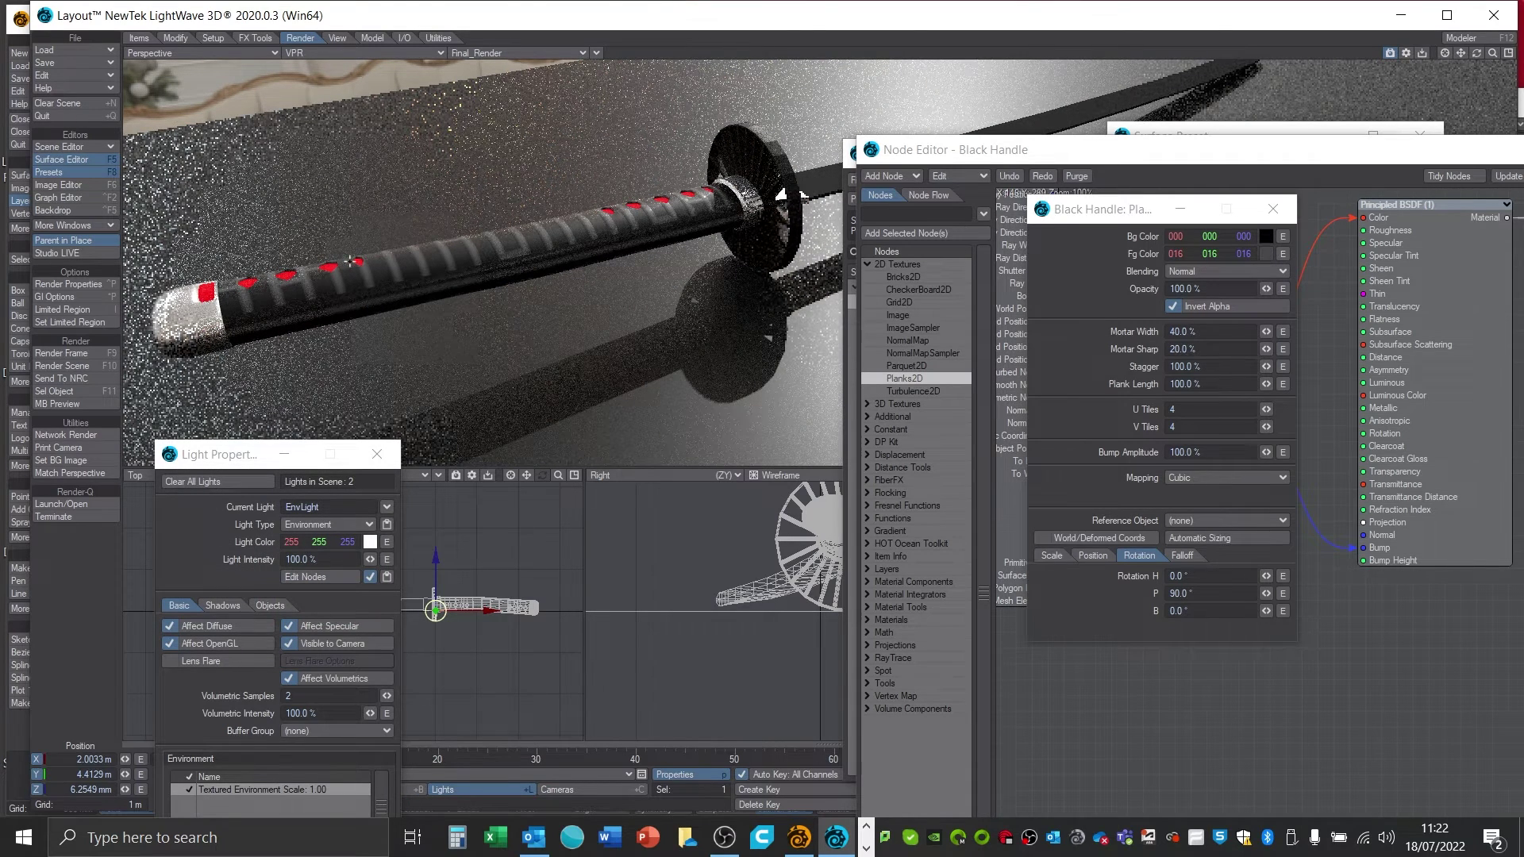
- Set the Planks2D texture's Mortar Sharp to 10% and Mortar Width to 20%, trying a width of 30% first
left_click(1209, 347)
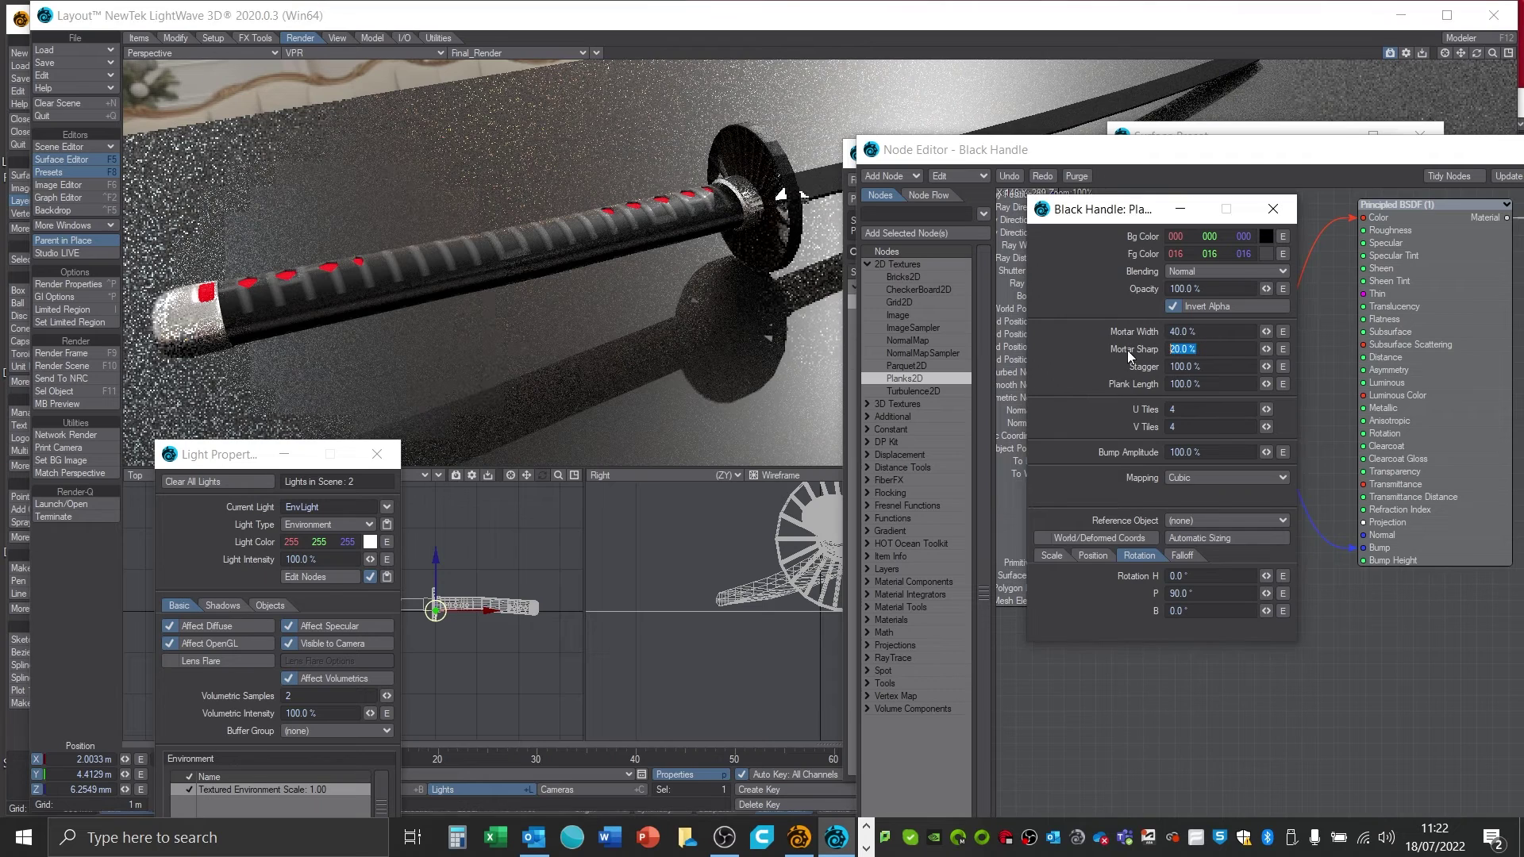
type("10")
key("Return")
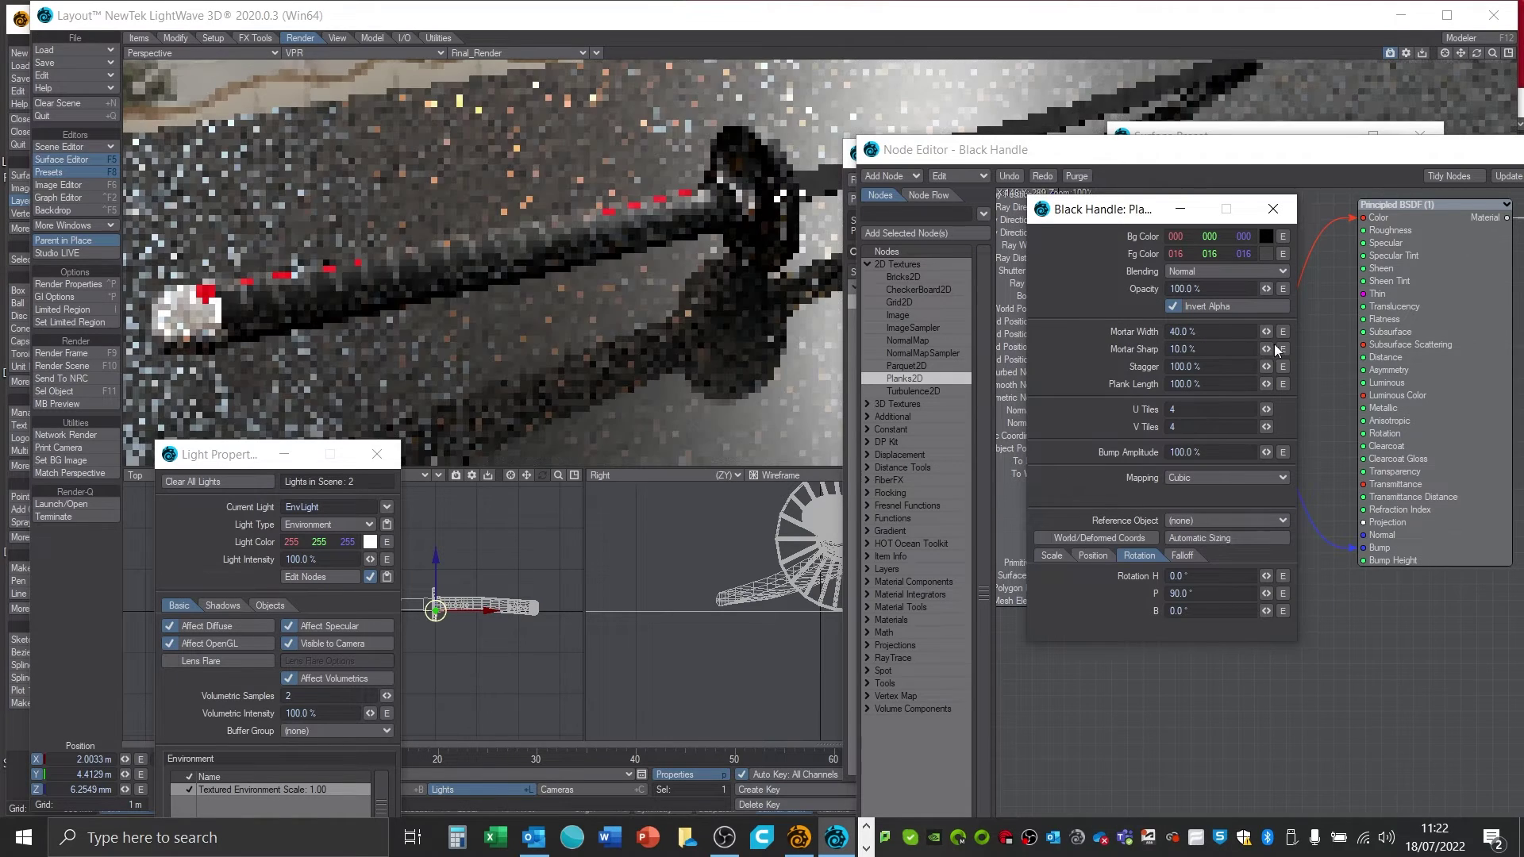
left_click_drag(1214, 331, 1114, 335)
type("30")
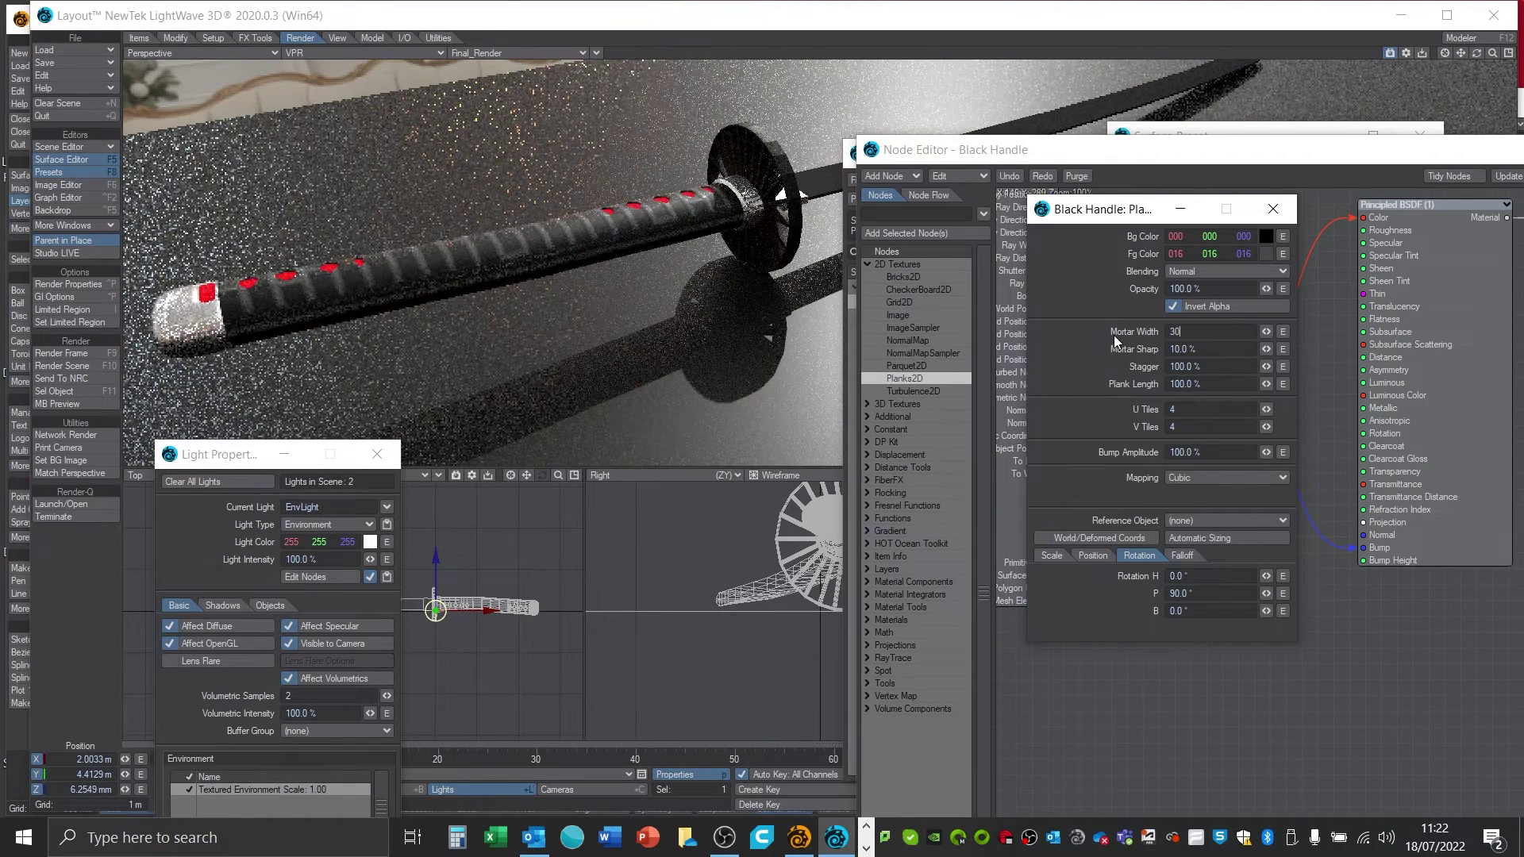
key("Return")
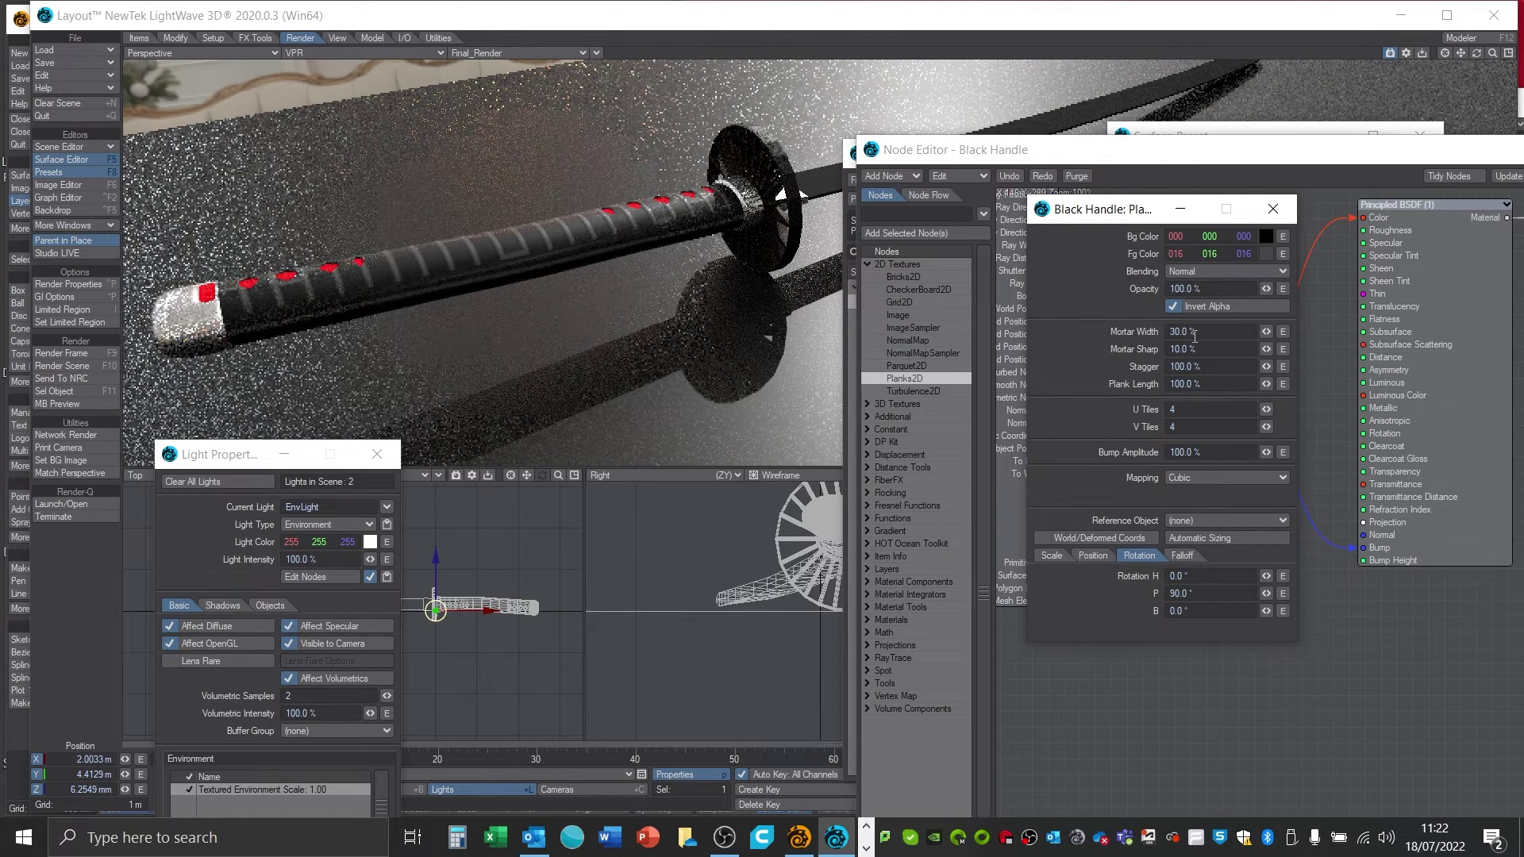
left_click_drag(1212, 332, 1099, 332)
type("20")
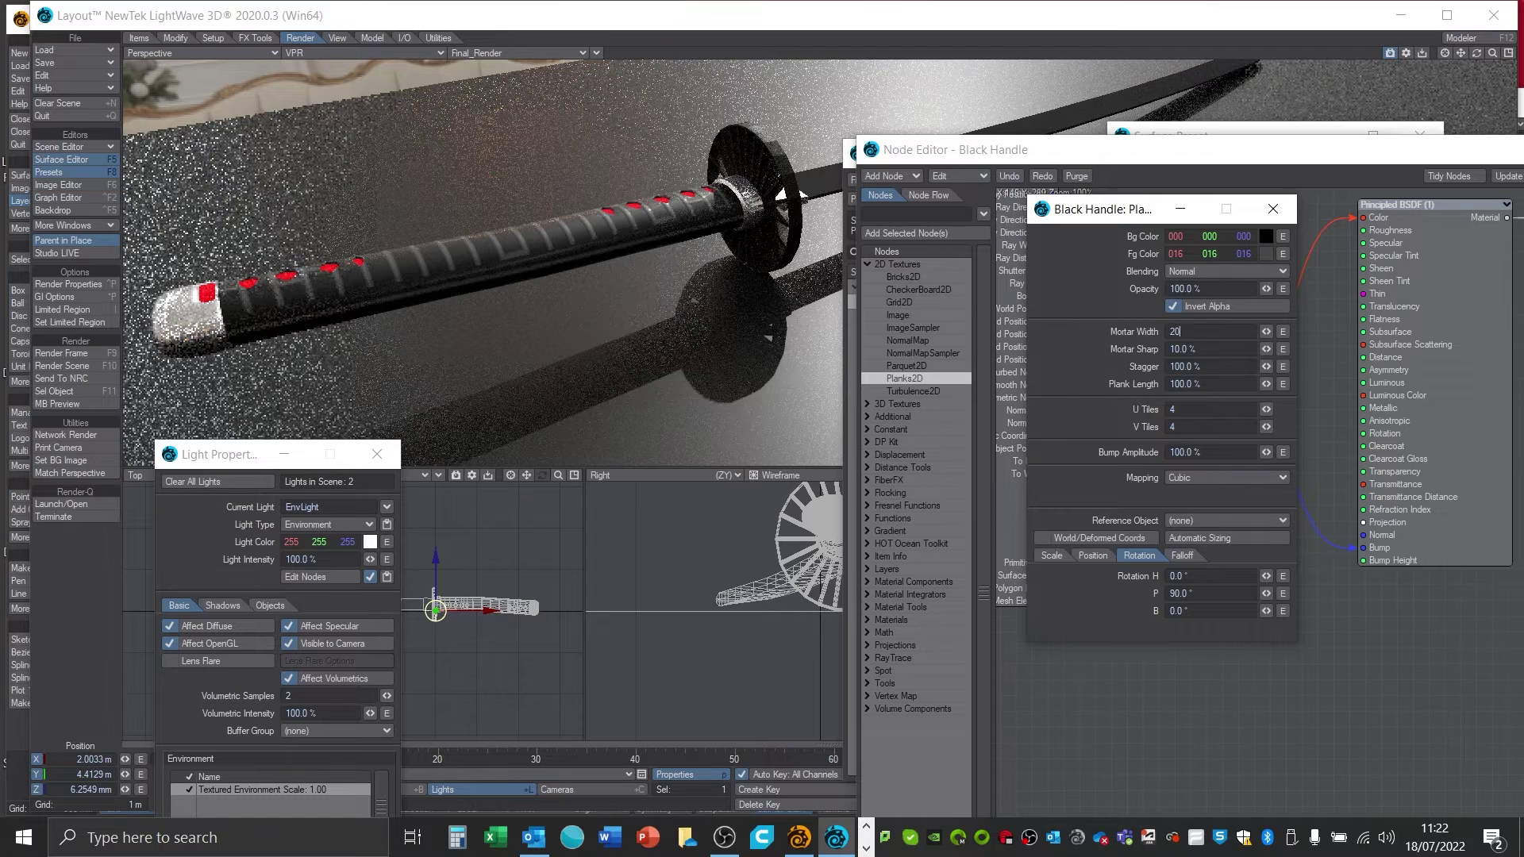
key("Return")
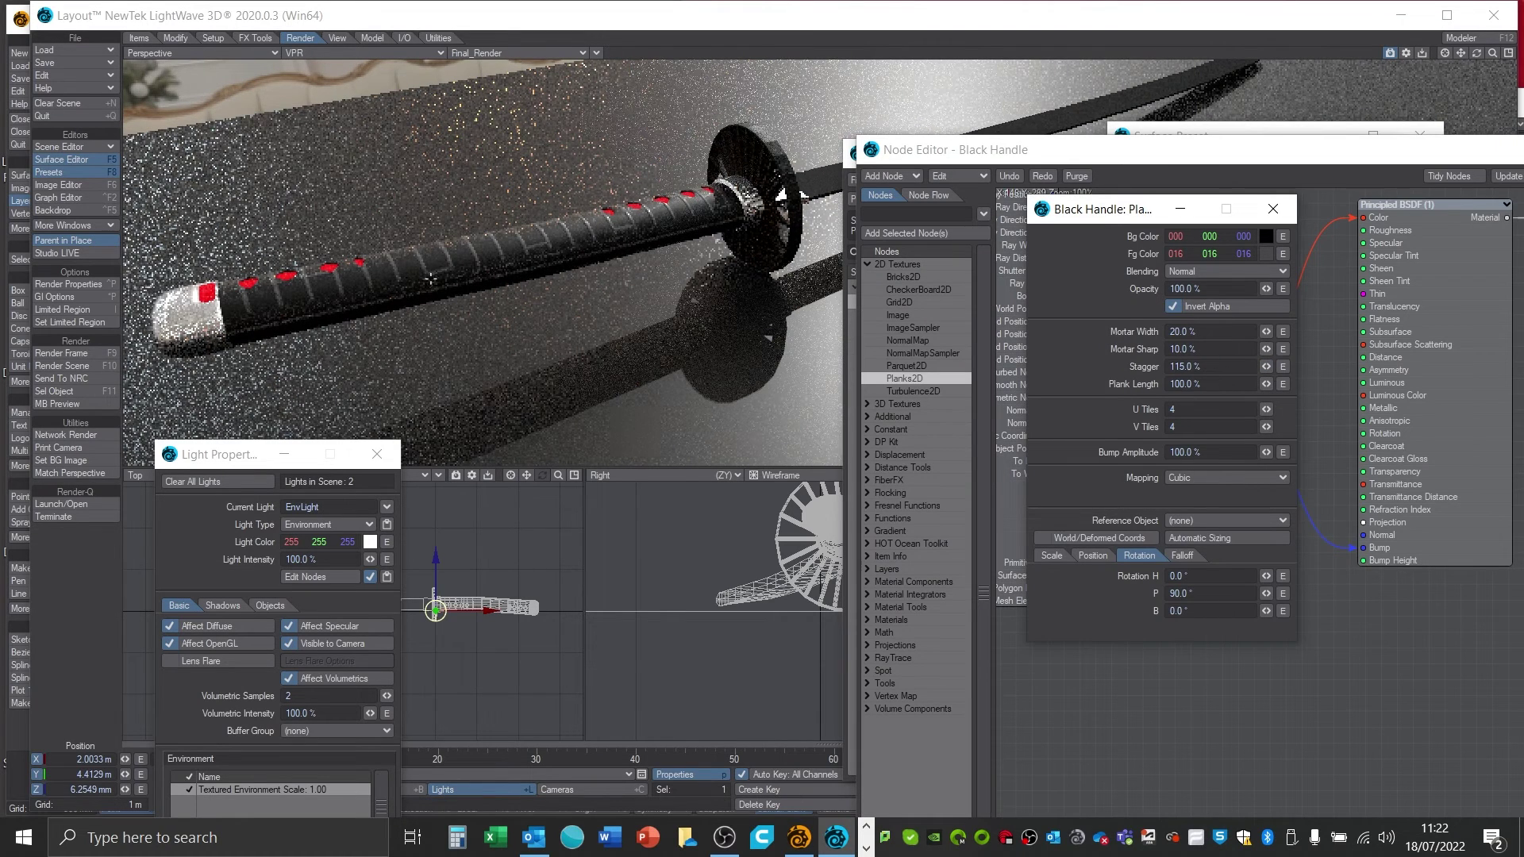
- Set the Planks2D texture's Stagger to 100%
left_click_drag(1215, 366, 1088, 362)
type("100")
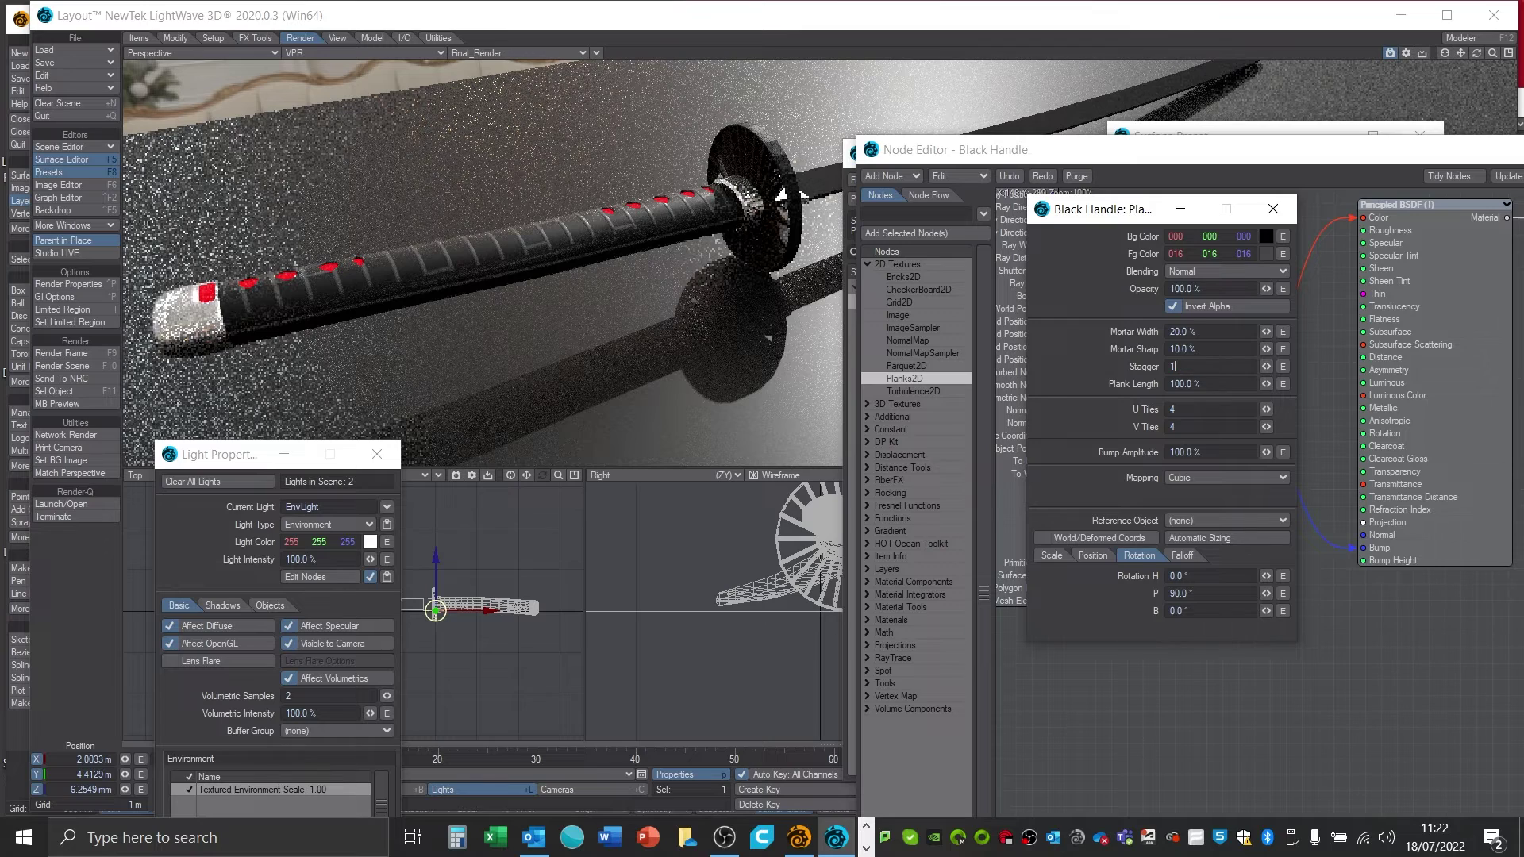
key("Return")
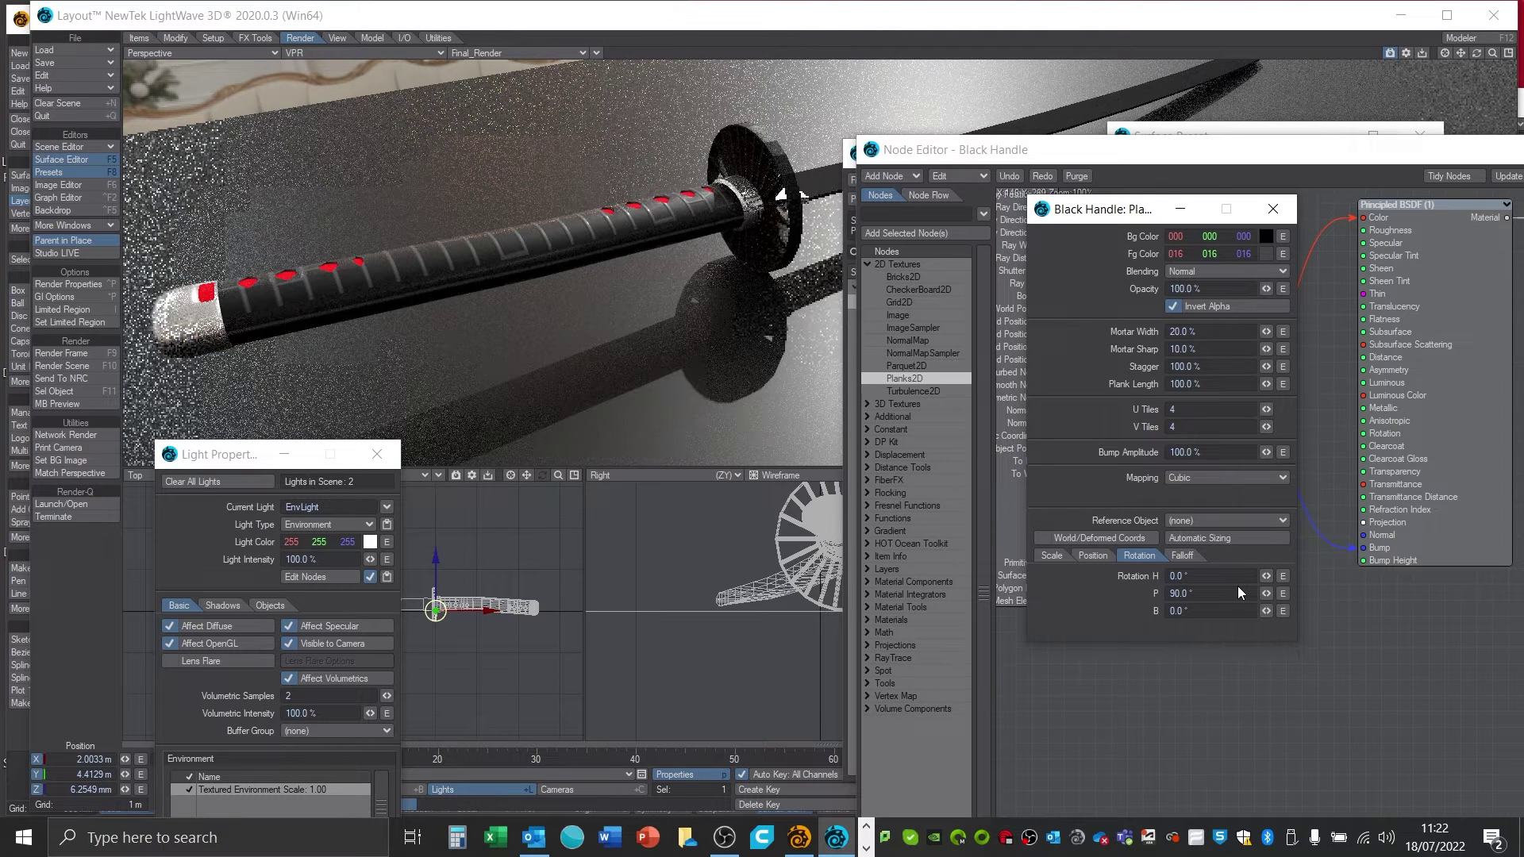
- Raise the Planks2D texture's Bump Amplitude to 300%
left_click(1048, 556)
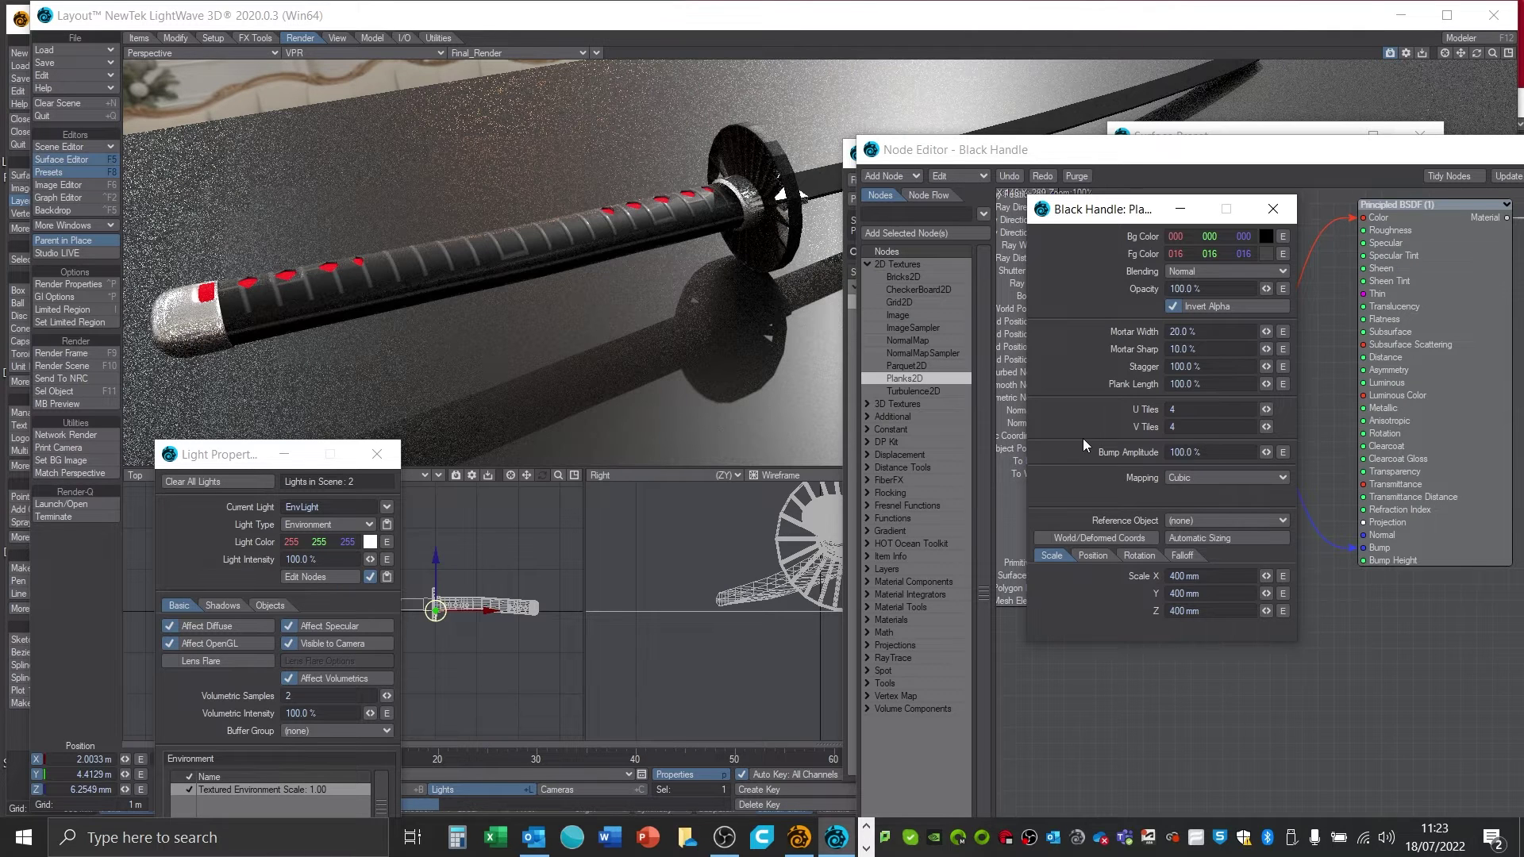
left_click(1247, 453)
type("300")
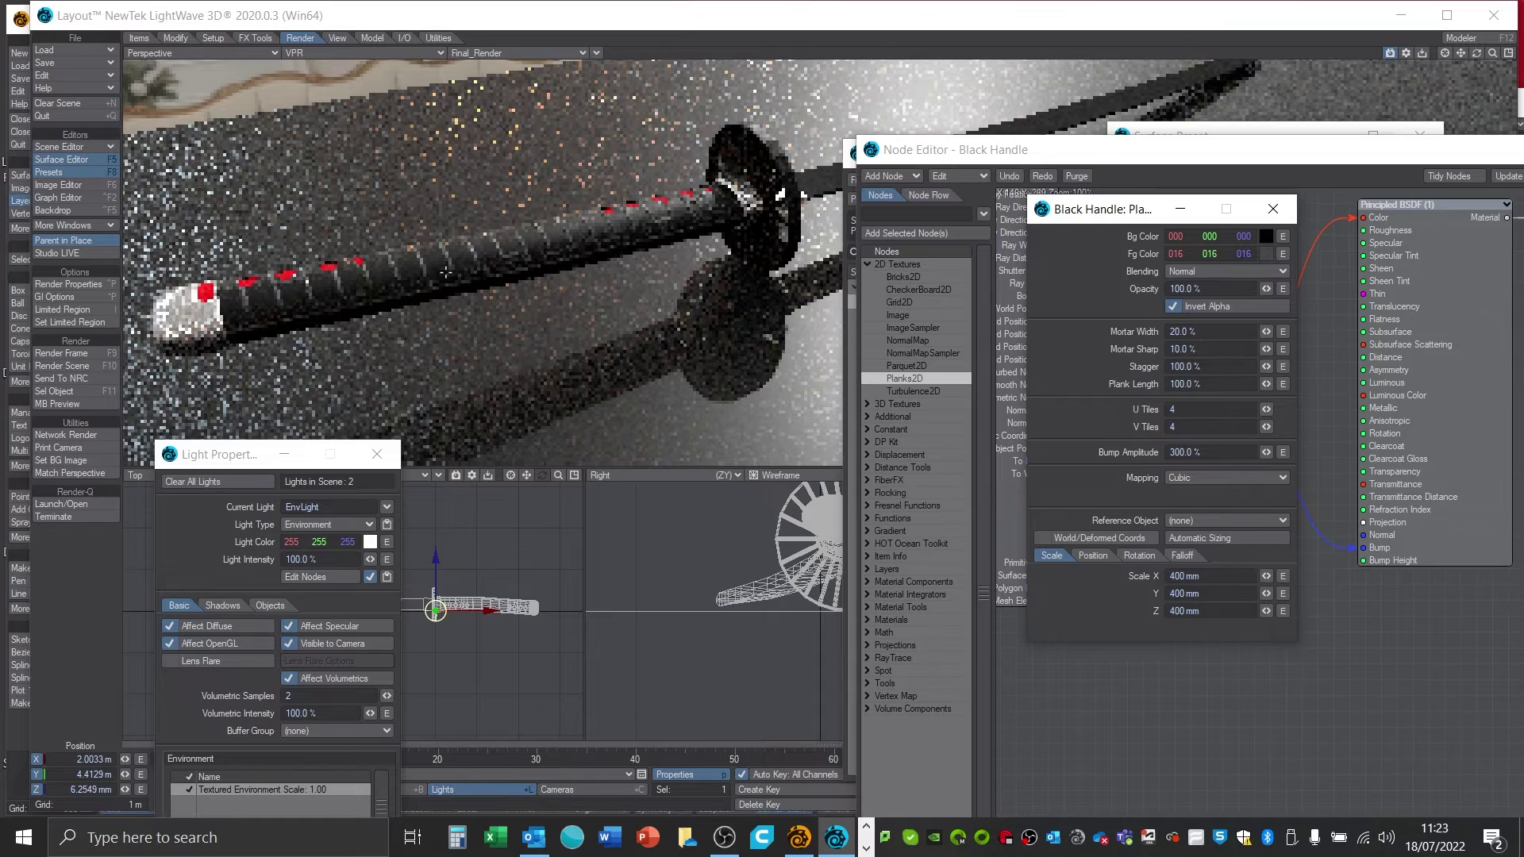
- Set the Bump Height of the Black Handle's Principled BSDF material to 300%
left_click_drag(1214, 140, 1045, 59)
scroll(1192, 270, "down", 3)
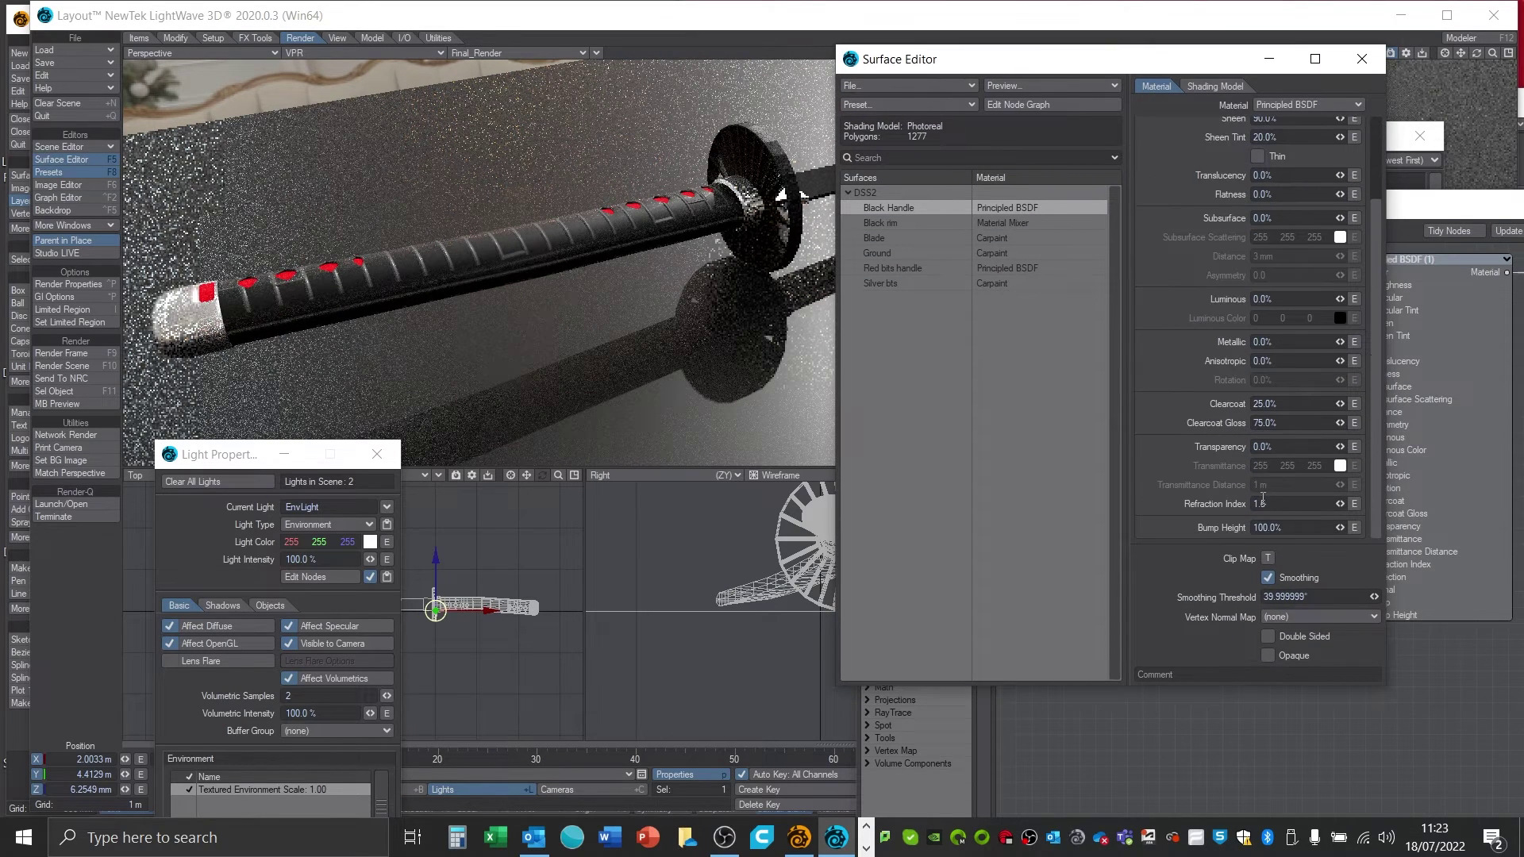
double_click(1303, 528)
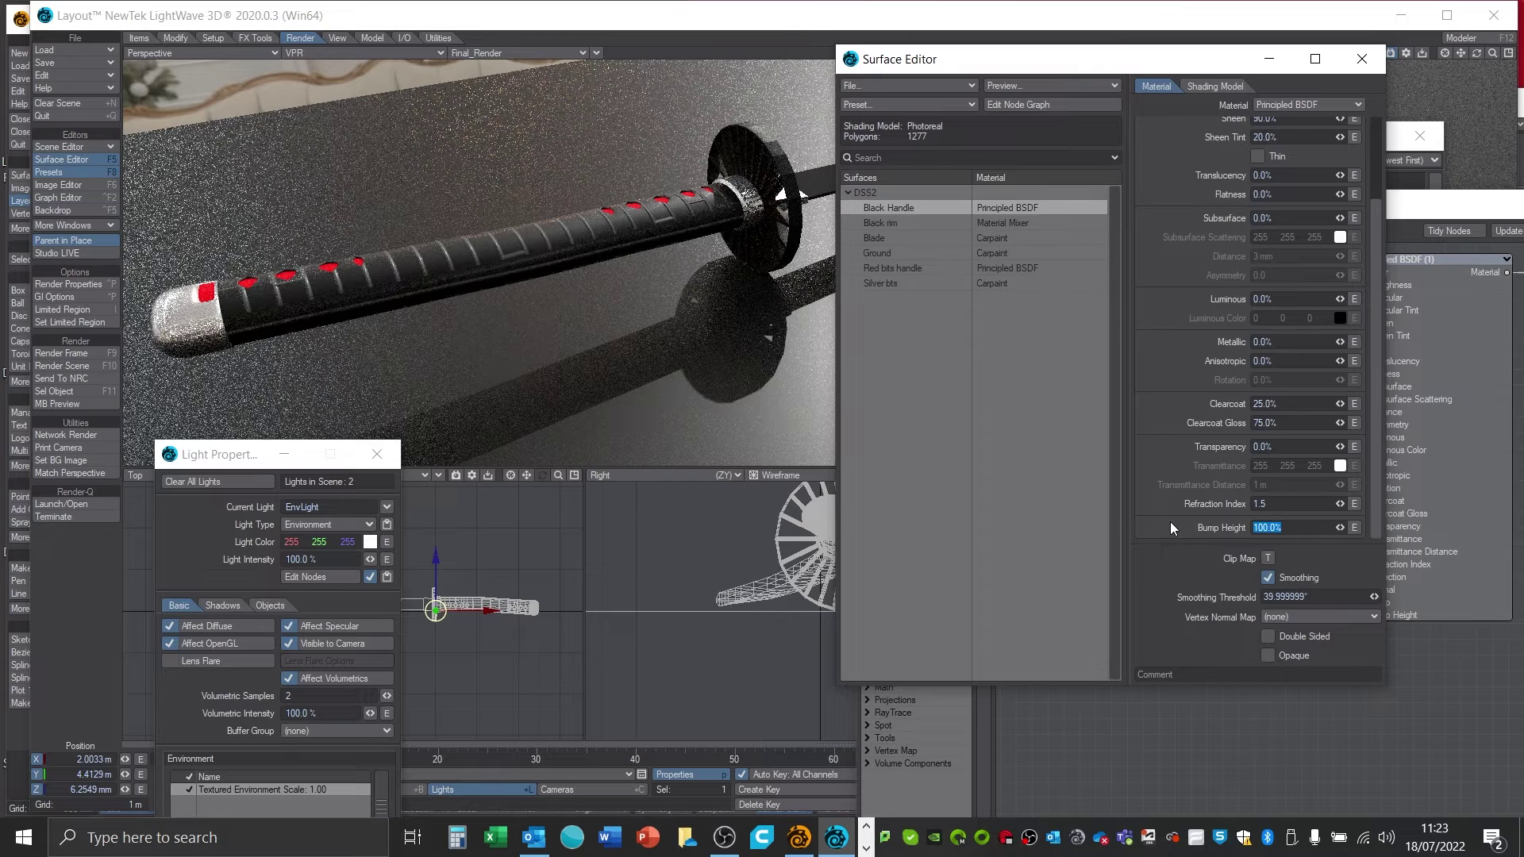
type("300")
key("Return")
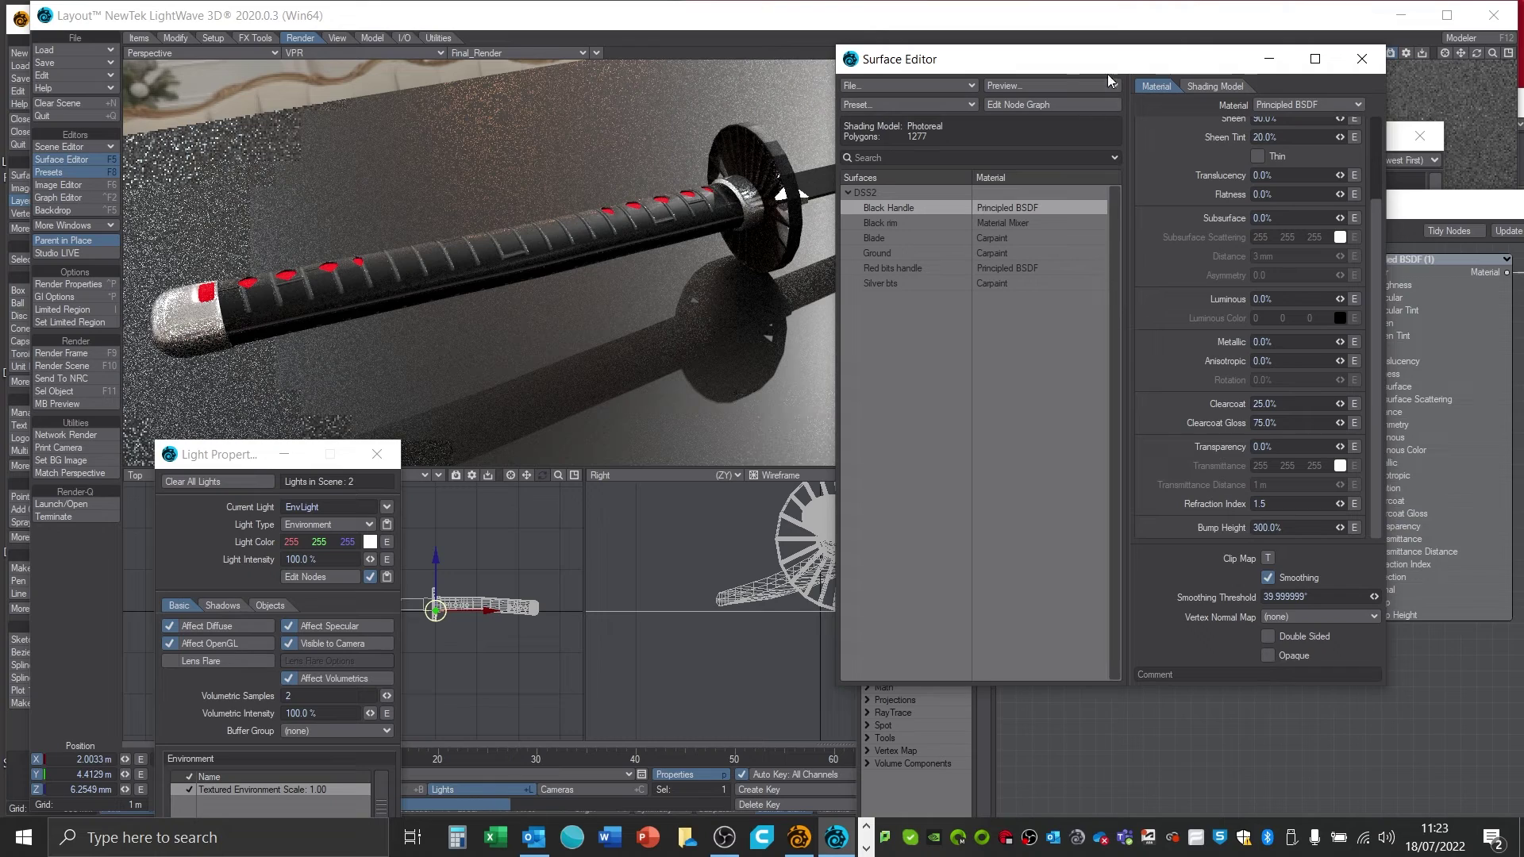
- Clear the floating windows away from the perspective render preview and rotate the view to inspect the whole katana
left_click_drag(1107, 71, 916, 537)
left_click_drag(1101, 212, 806, 284)
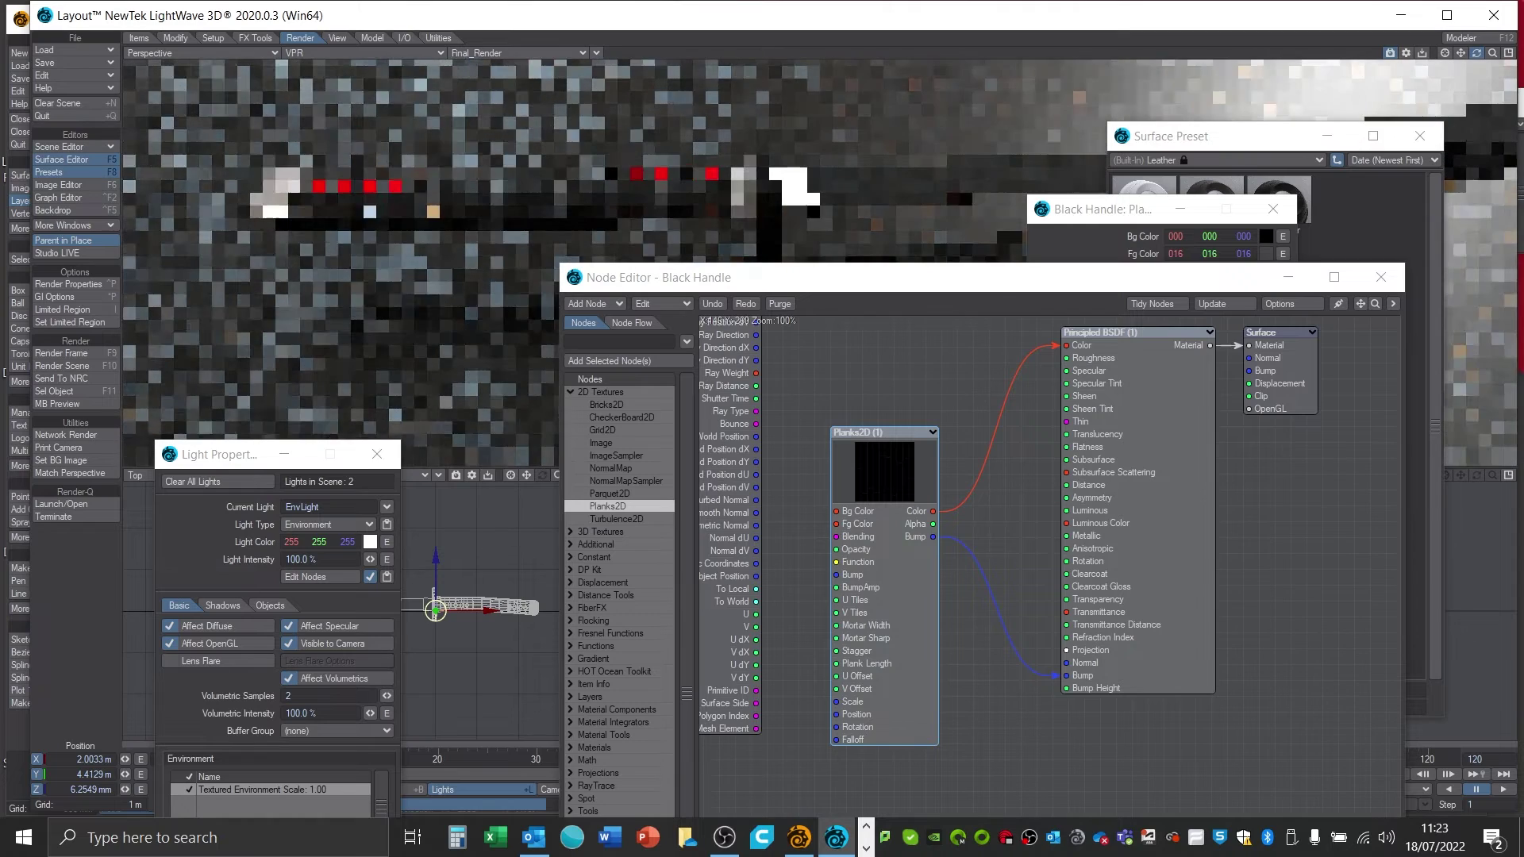
left_click_drag(1476, 53, 1227, 113)
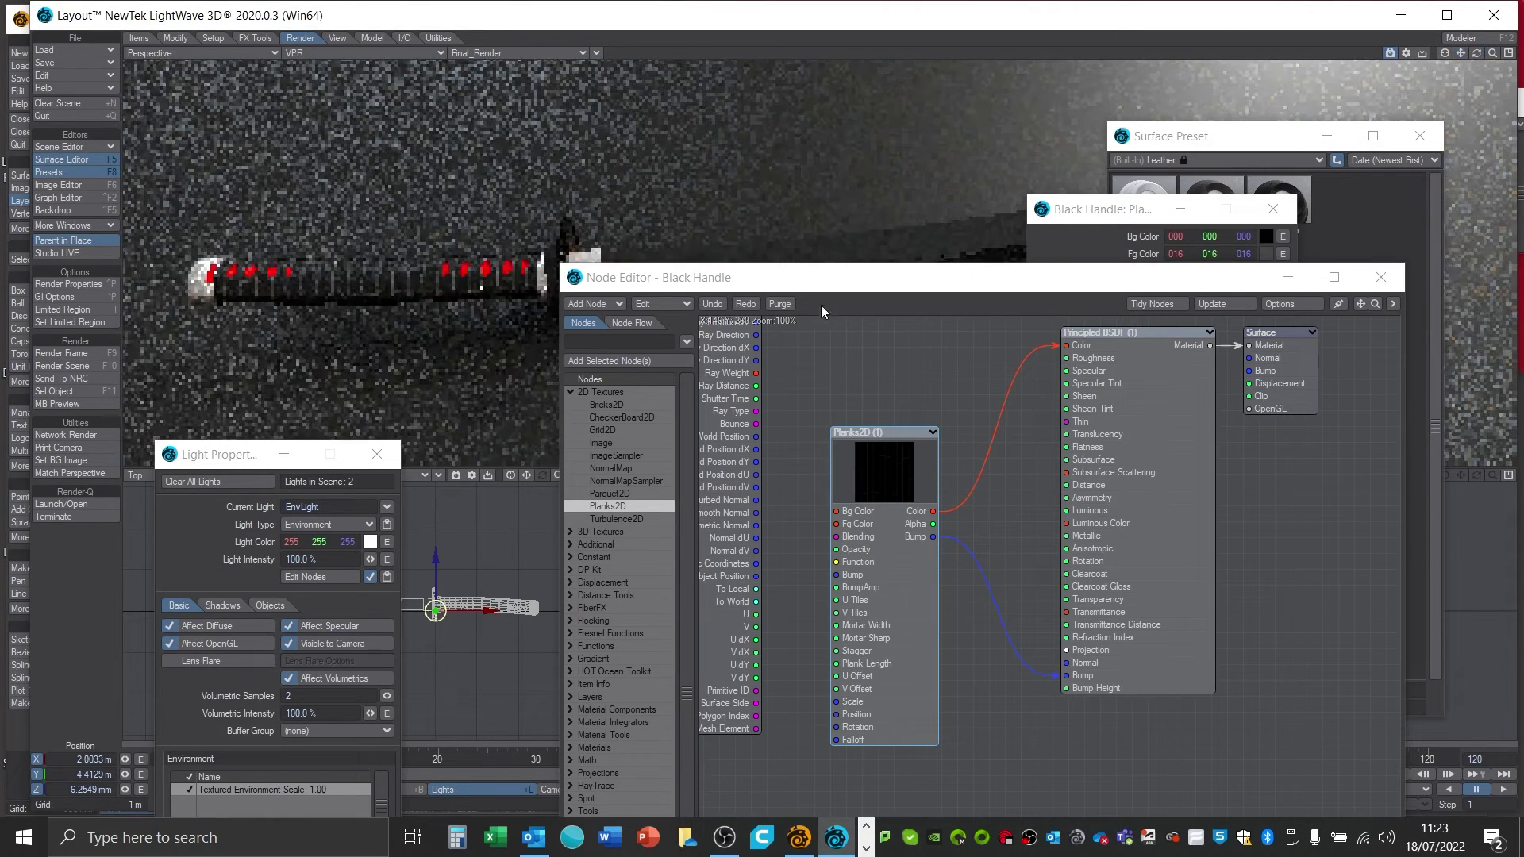
left_click_drag(825, 278, 704, 557)
left_click_drag(1151, 209, 1025, 458)
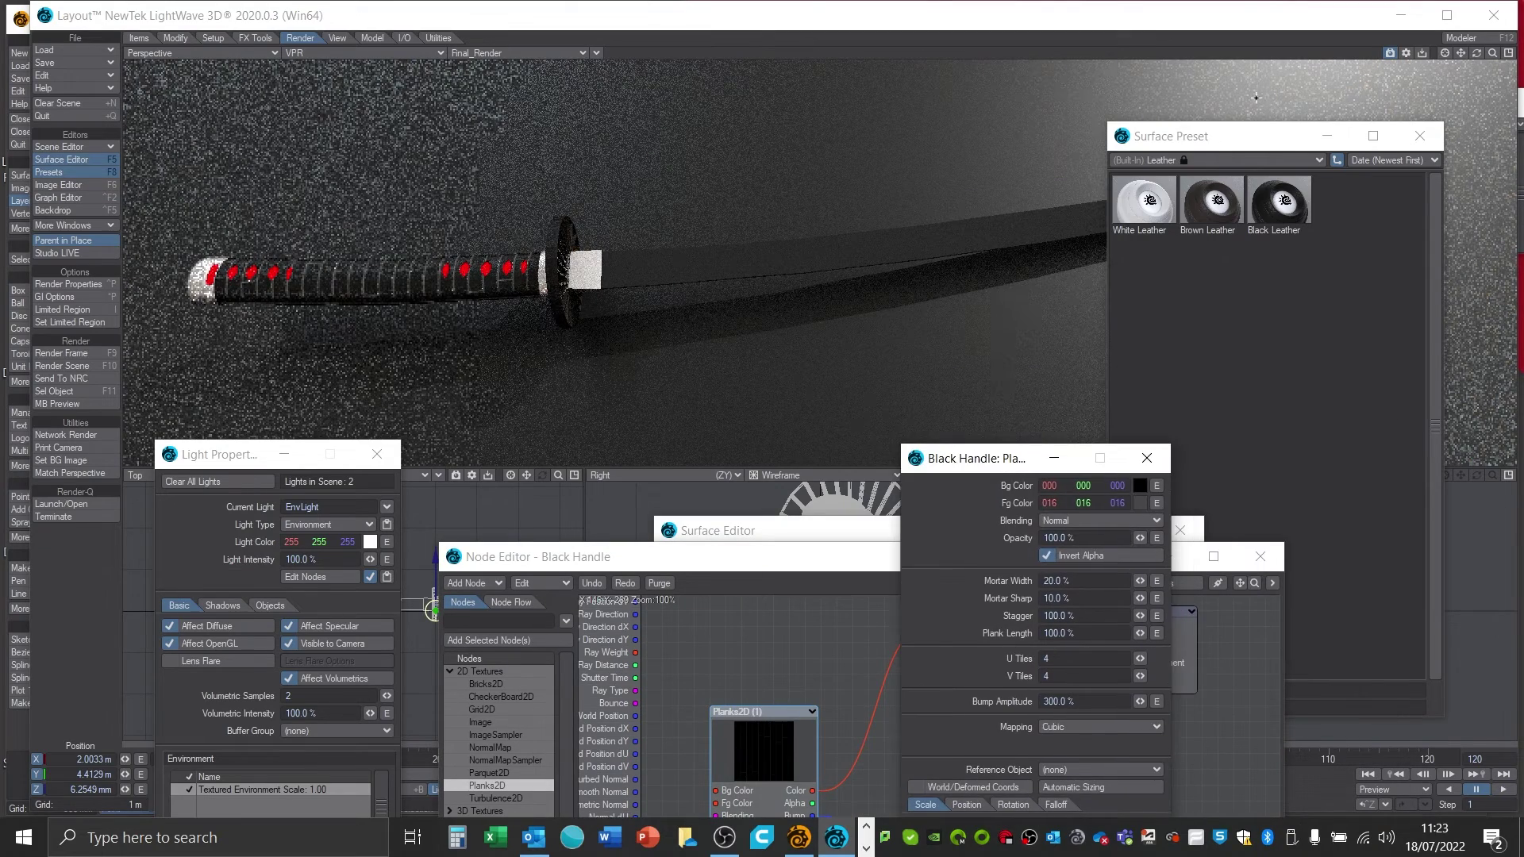
left_click_drag(1219, 139, 1238, 517)
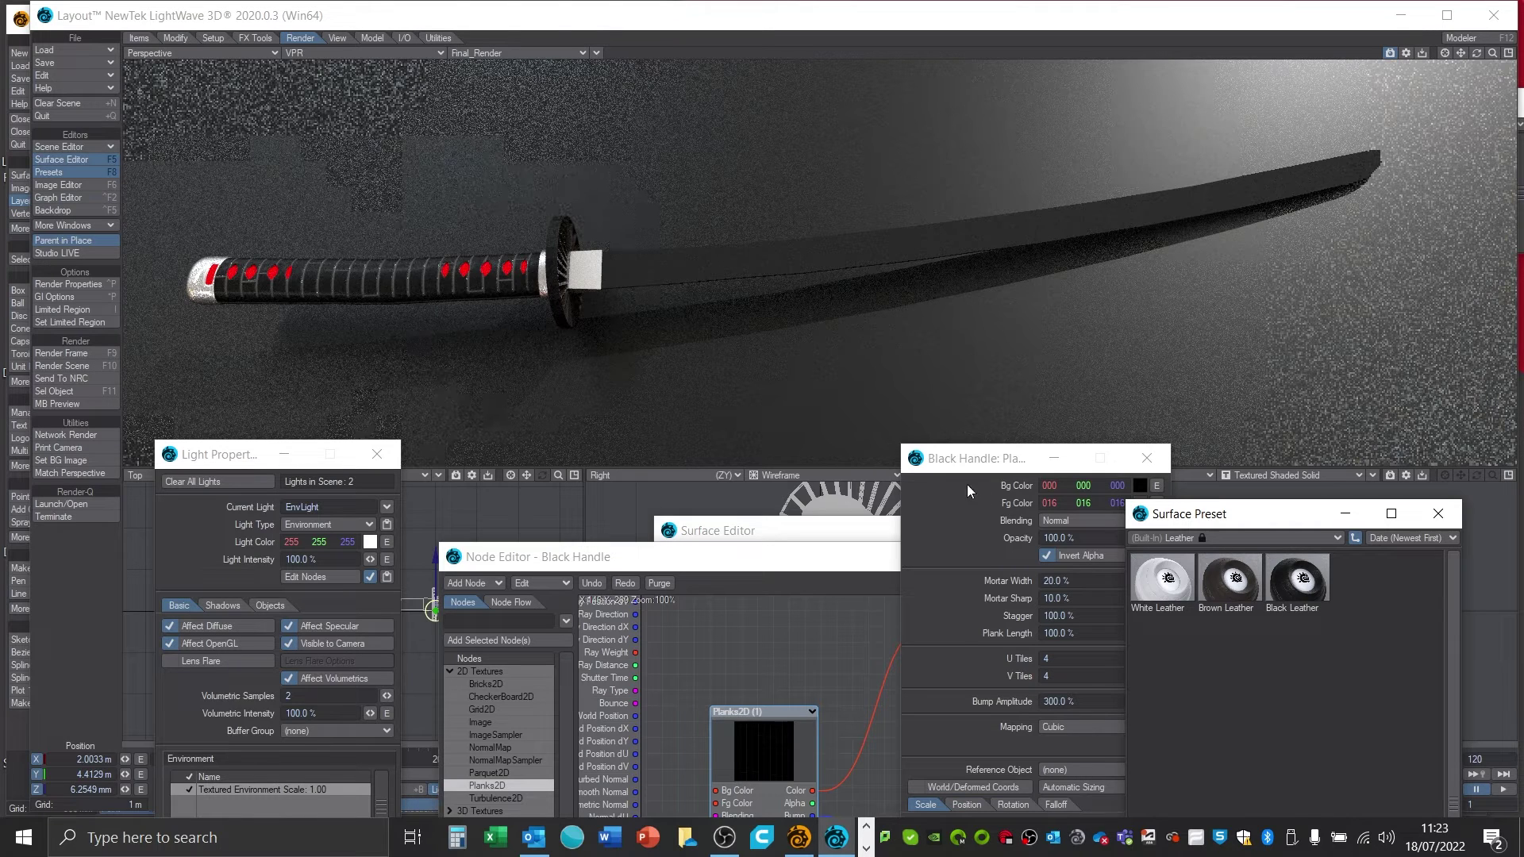
- Lower the Black Handle surface's Specular to 9.6% and raise its Roughness to 68.1%
left_click_drag(766, 535, 950, 114)
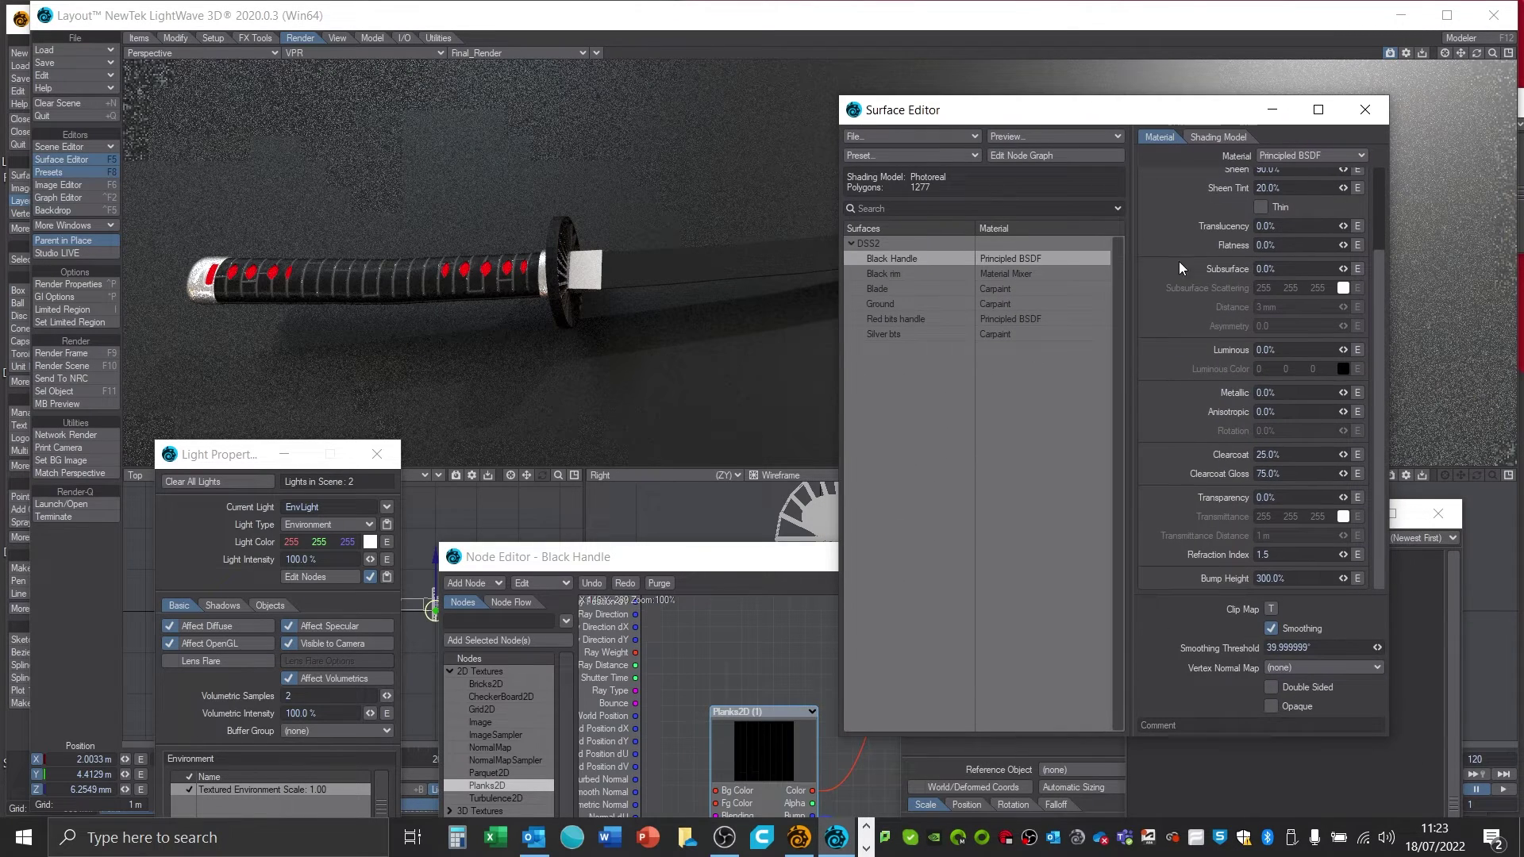
scroll(1179, 260, "up", 3)
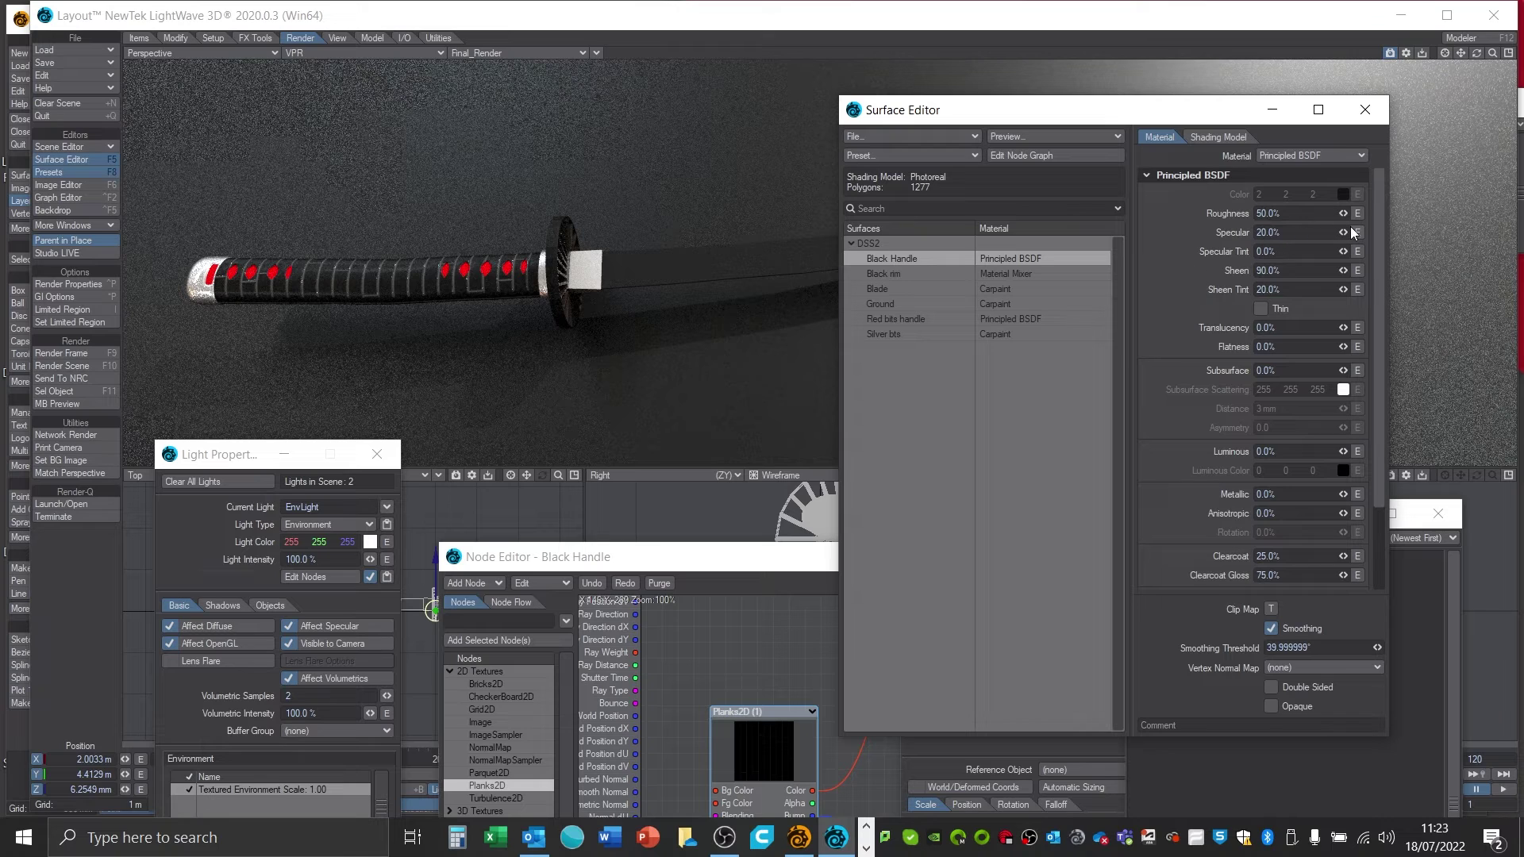
mouse_move(1343, 232)
left_mouse_down()
mouse_move(1318, 232)
mouse_move(1345, 216)
left_mouse_up()
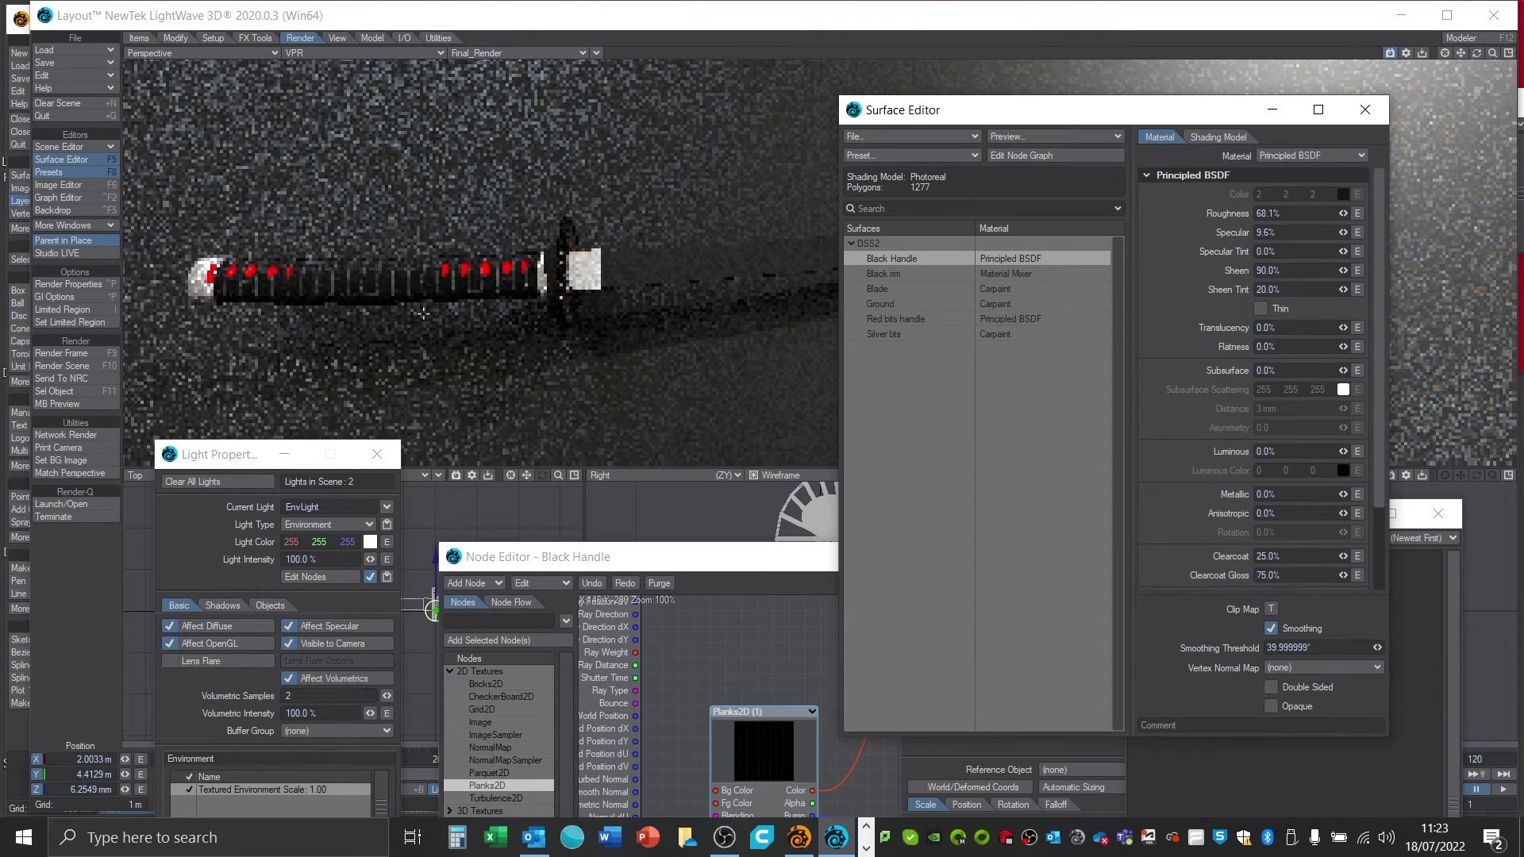
- Darken the foreground color of the Black Handle's Planks2D texture to RGB 7, 7, 7
left_click_drag(711, 562, 1003, 141)
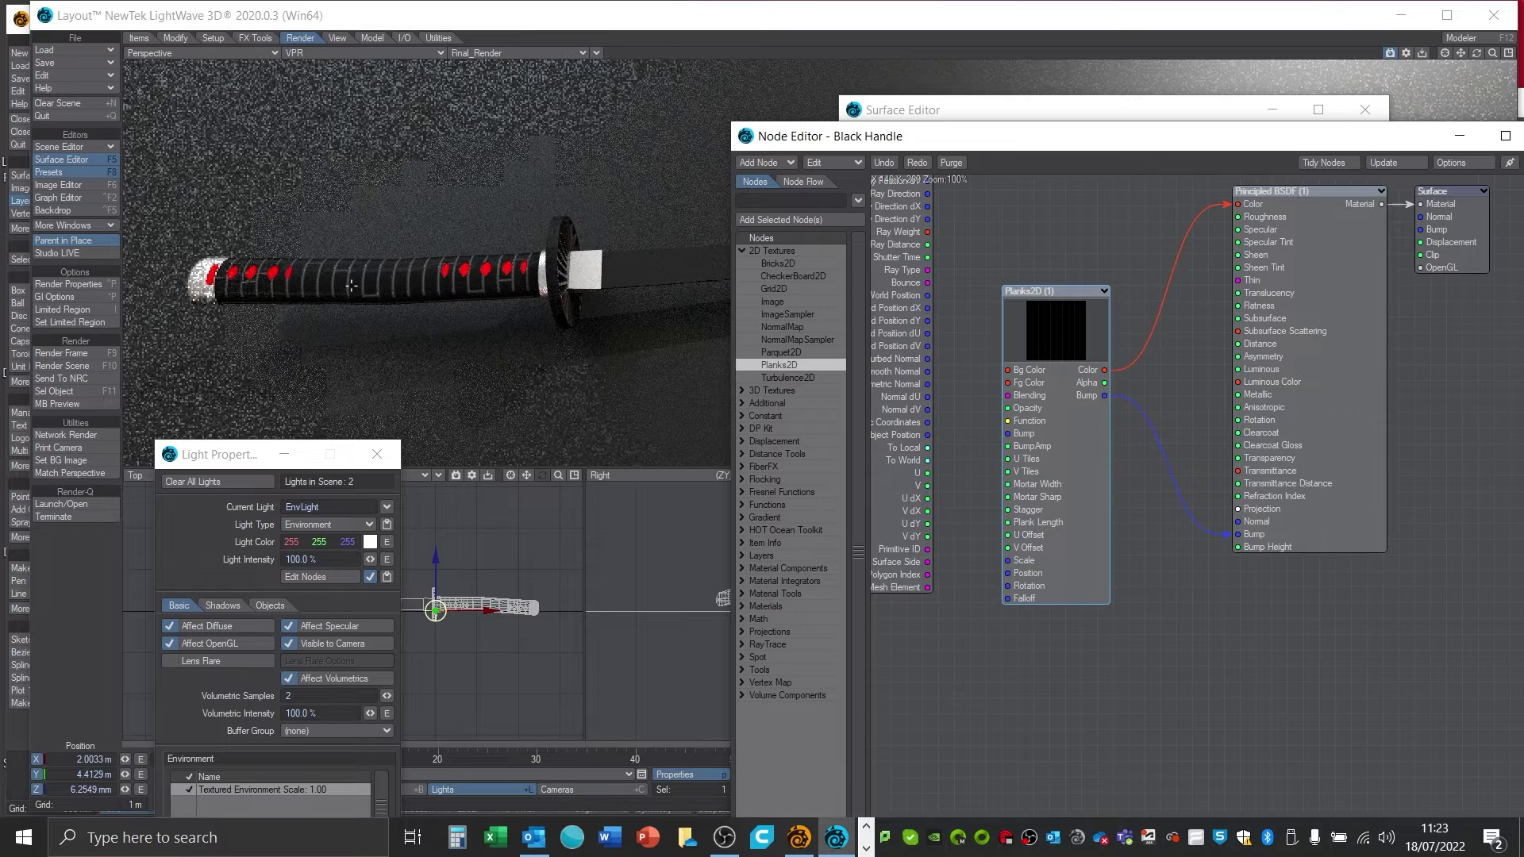
double_click(1060, 341)
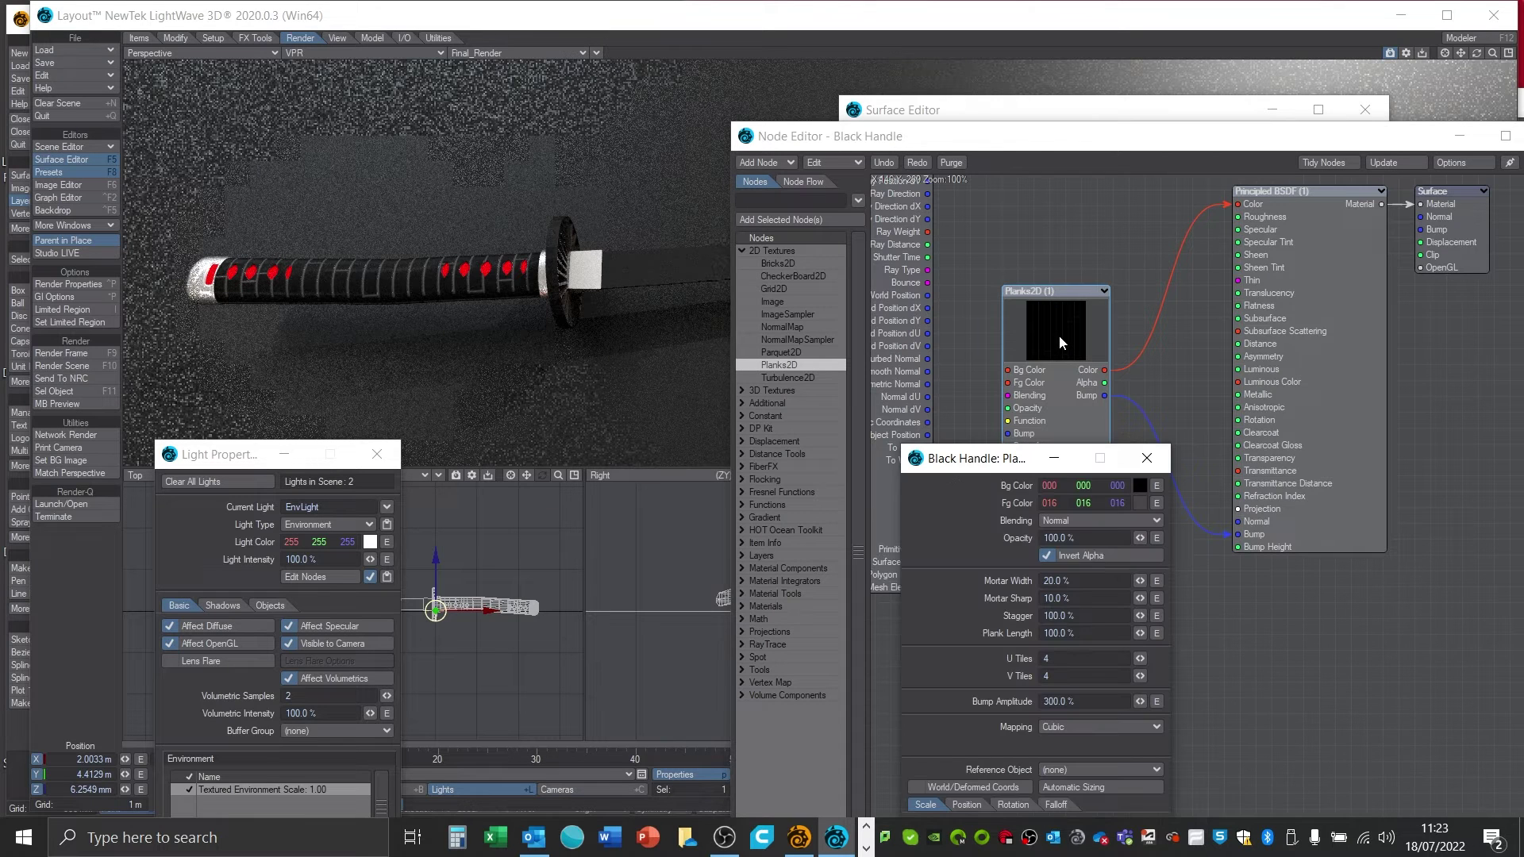
left_click(1141, 503)
left_click_drag(154, 427, 155, 434)
left_click(222, 657)
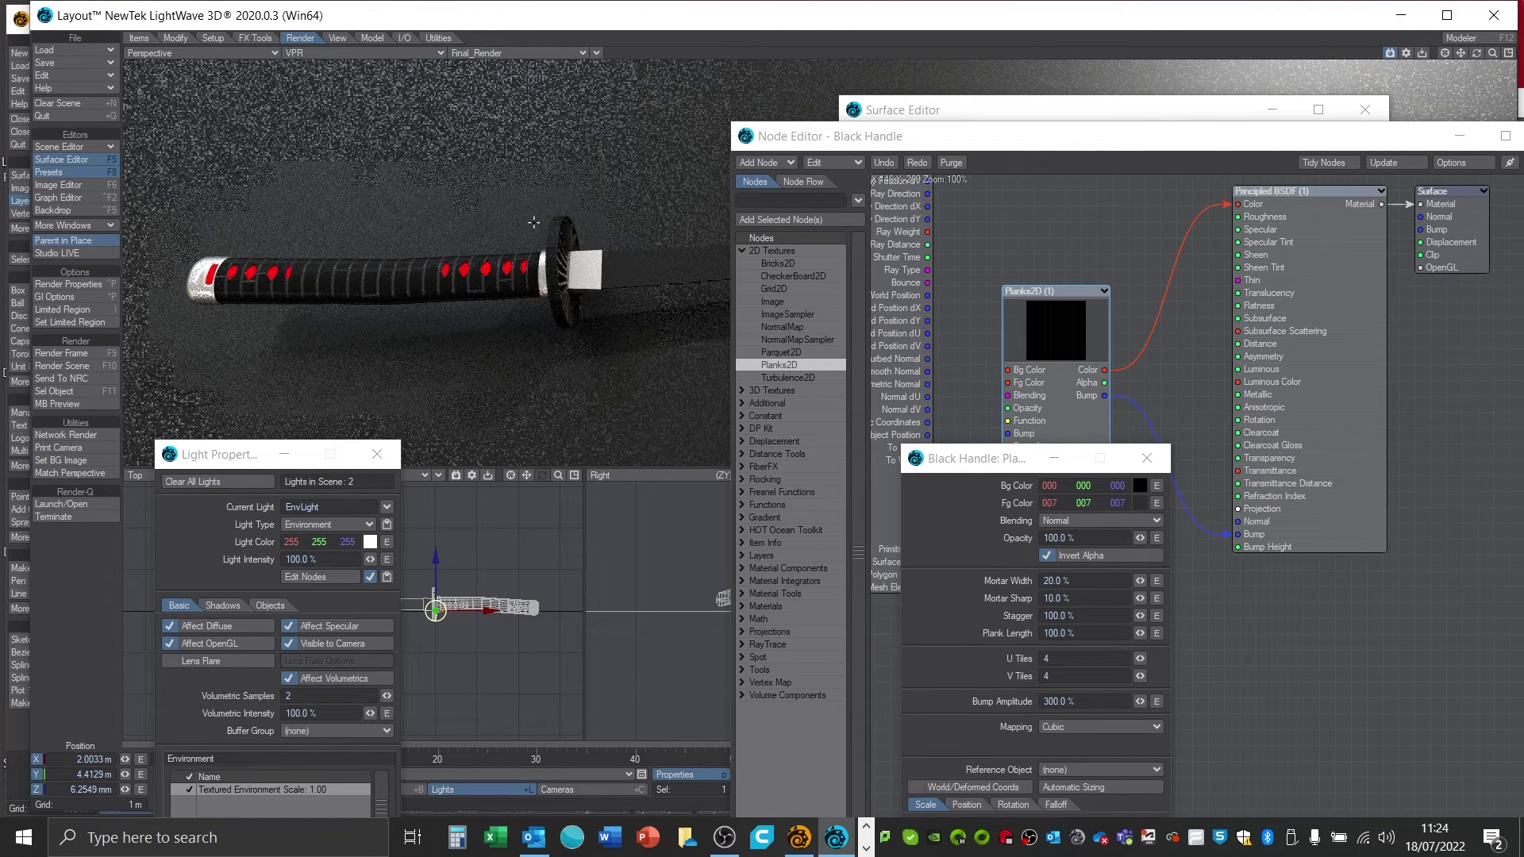
- Lower the Clearcoat of the Black Handle's Principled BSDF material to 0%
left_click(1112, 116)
scroll(1207, 541, "down", 3)
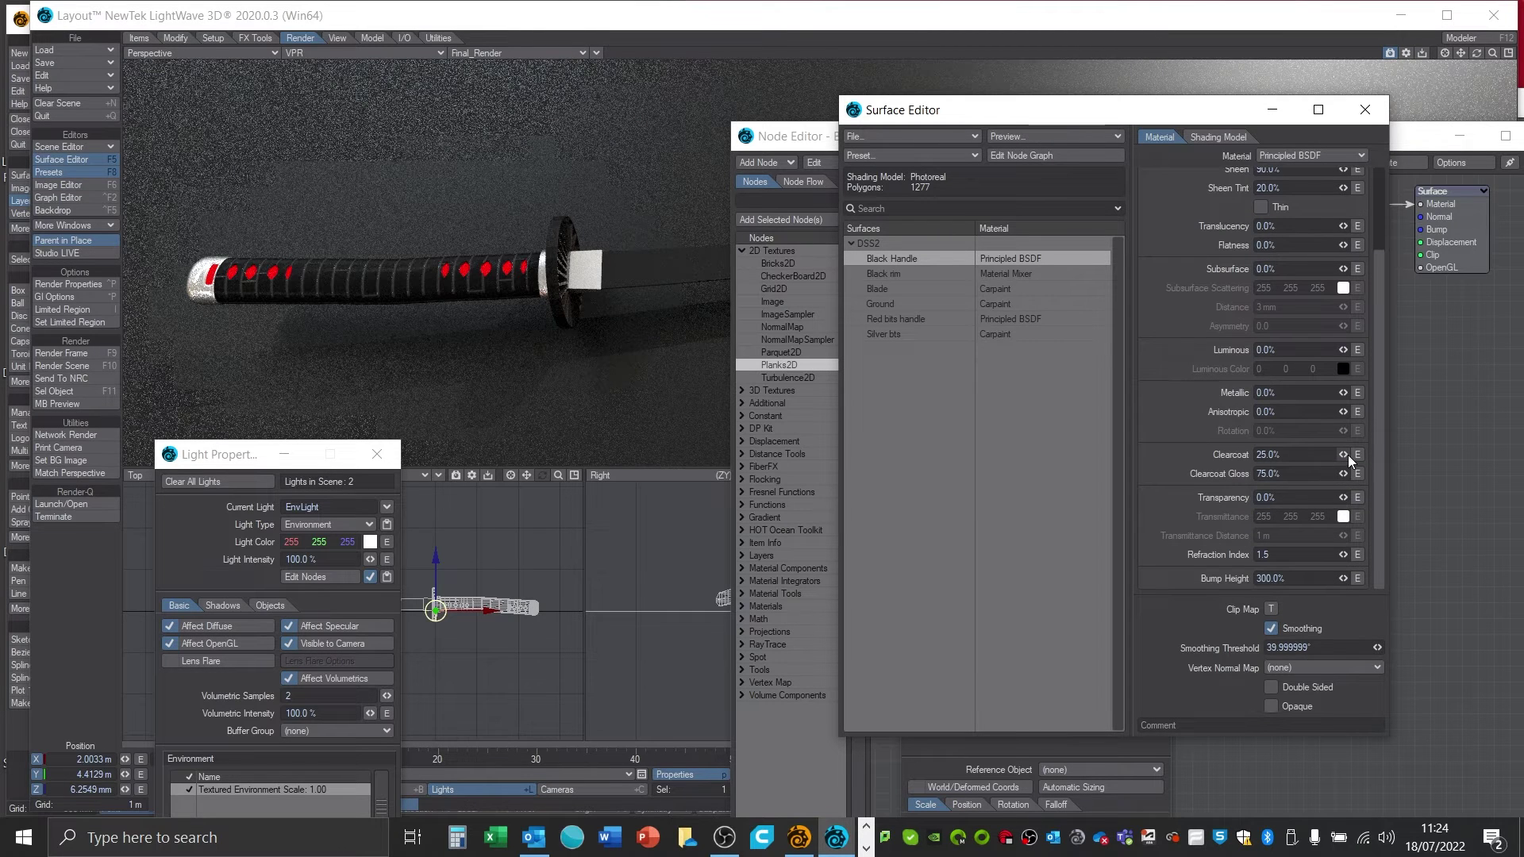
left_click_drag(1348, 455, 1314, 456)
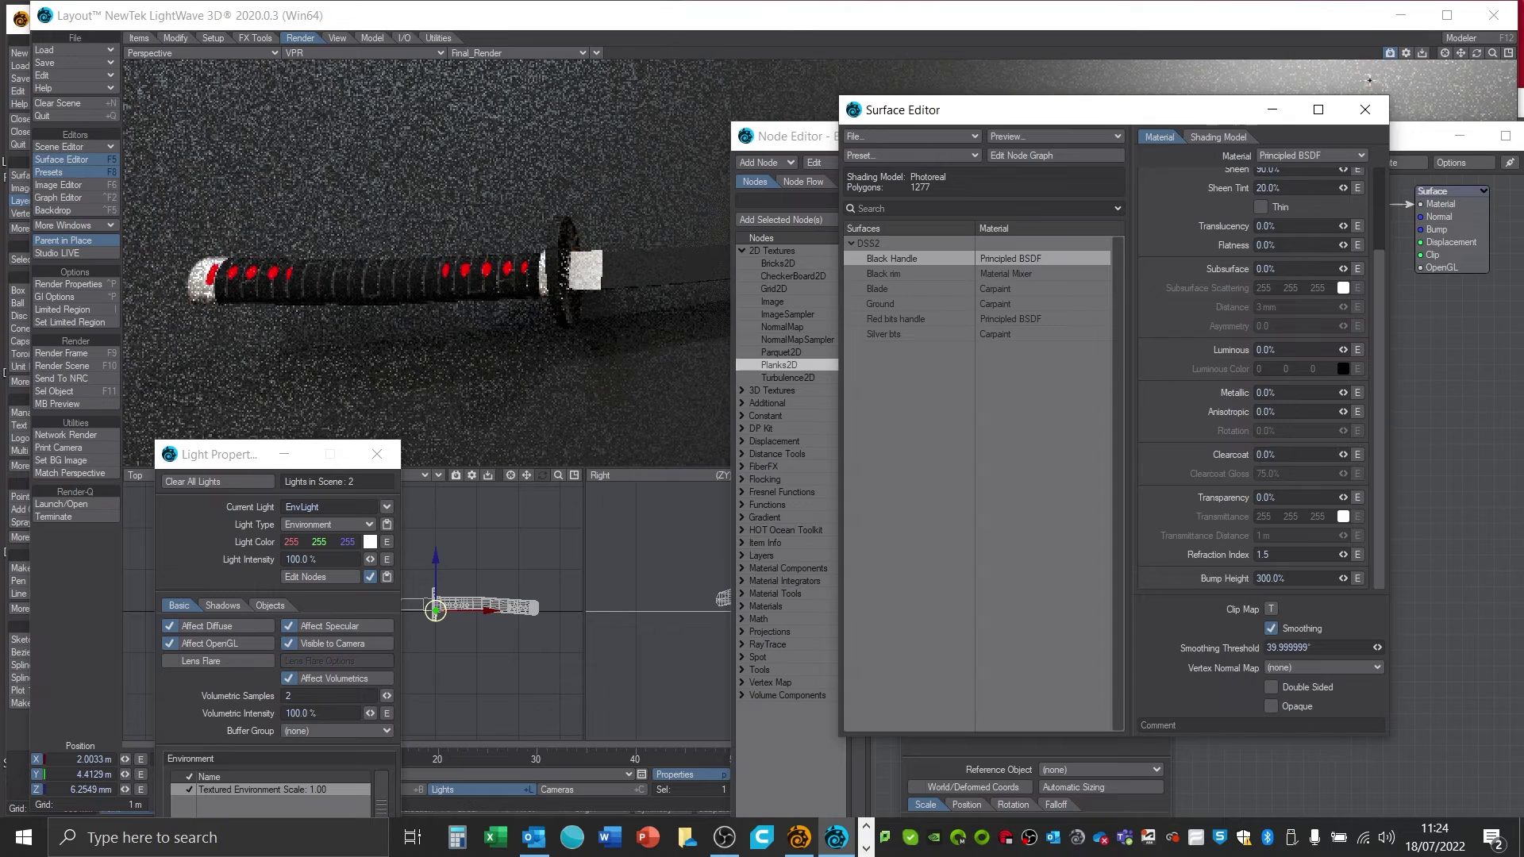
- Close the Surface Editor, Node Editor, Light Properties and Surface Preset windows to clear the viewports
left_click(1371, 116)
left_click_drag(1163, 138, 881, 206)
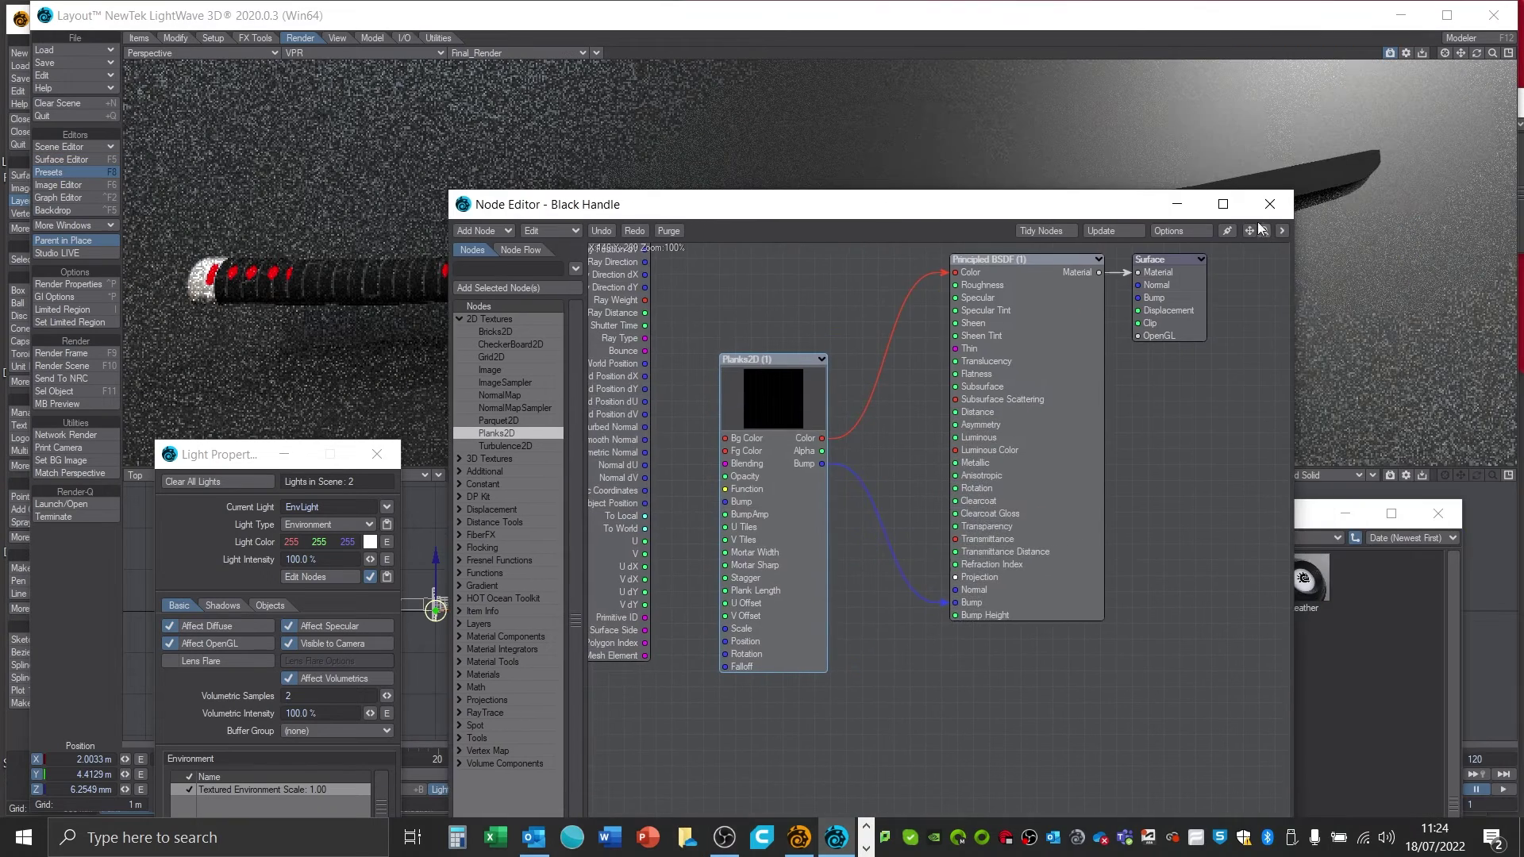
left_click(1270, 206)
left_click(377, 454)
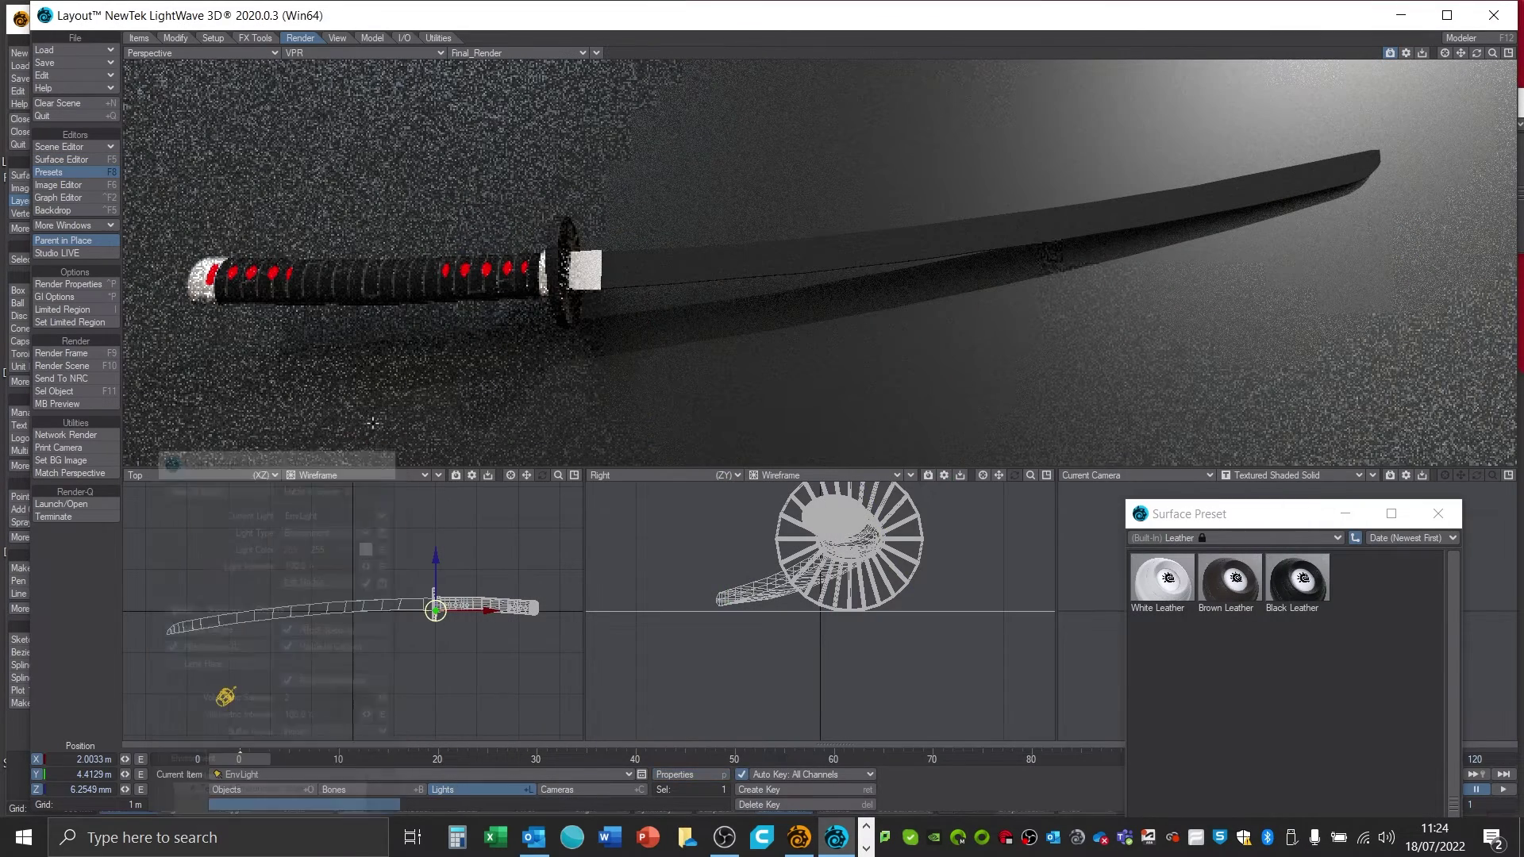
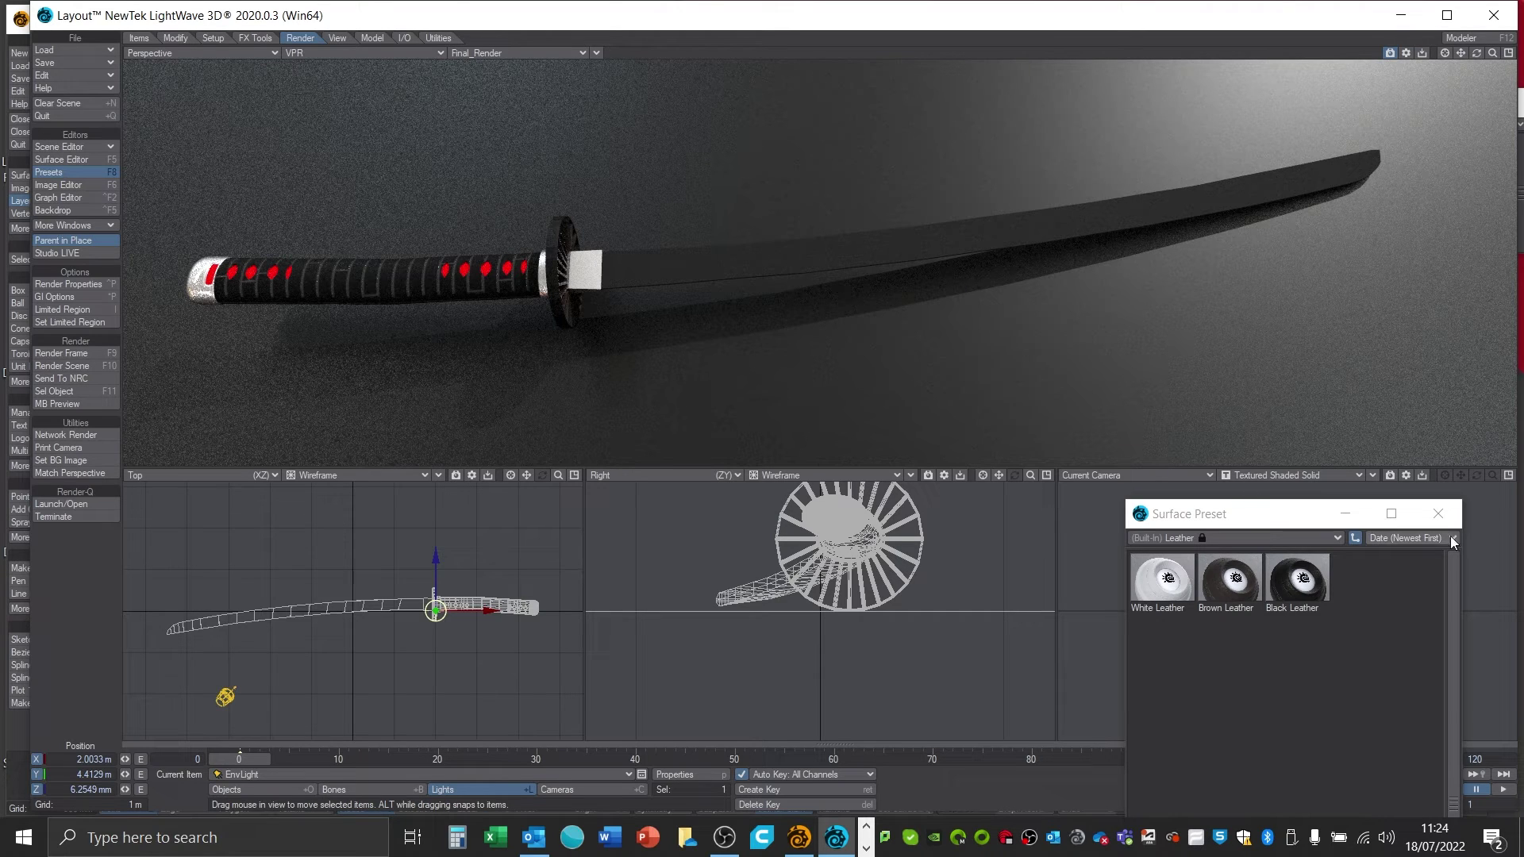
left_click(1438, 513)
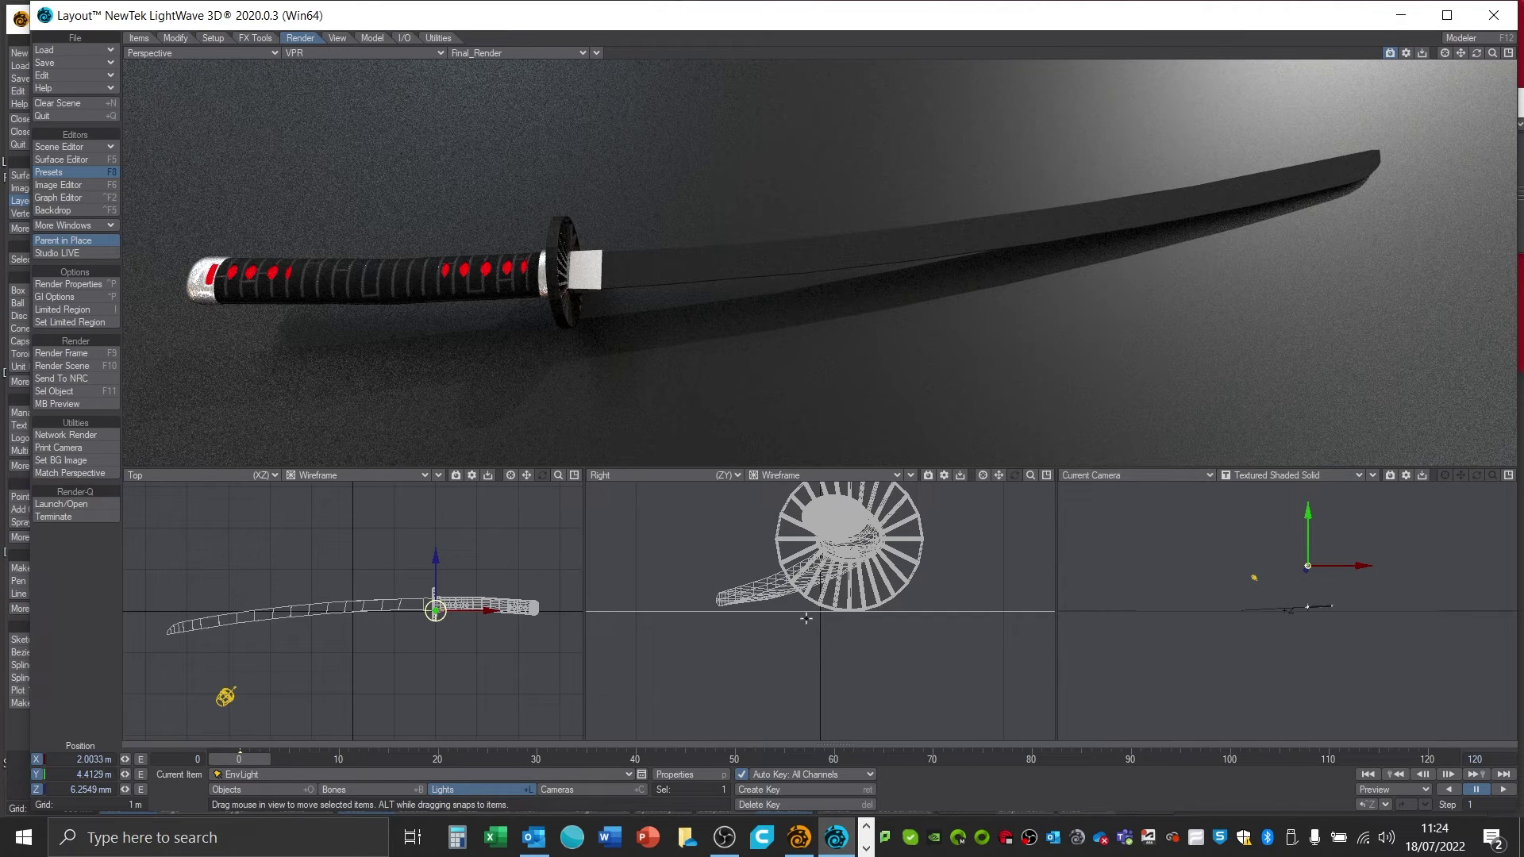
- Match the camera to the perspective viewport's angle and switch the large render viewport to the current camera view
left_click(579, 788)
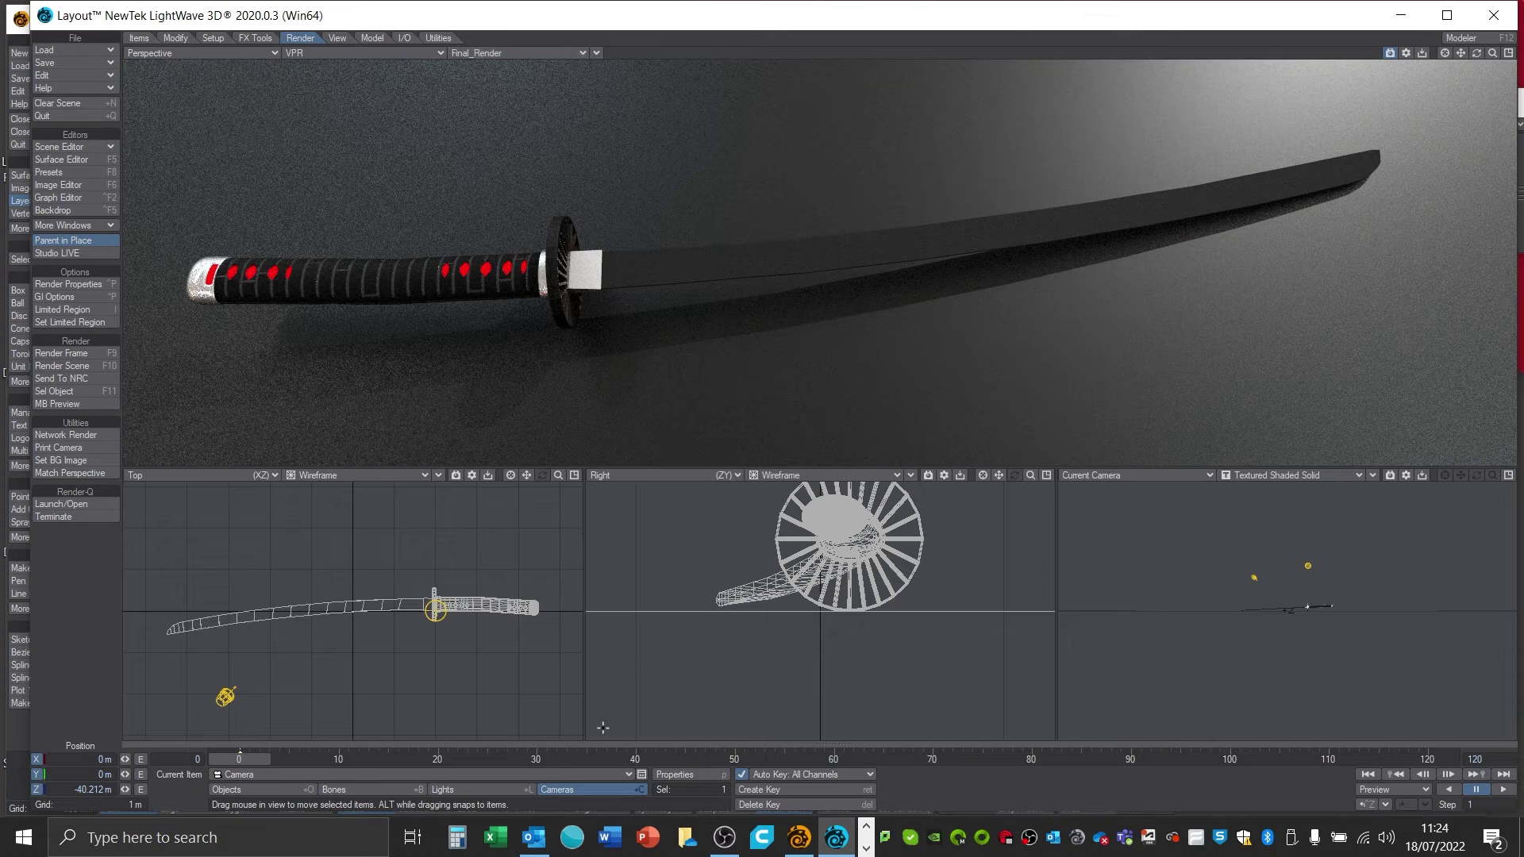
left_click(596, 52)
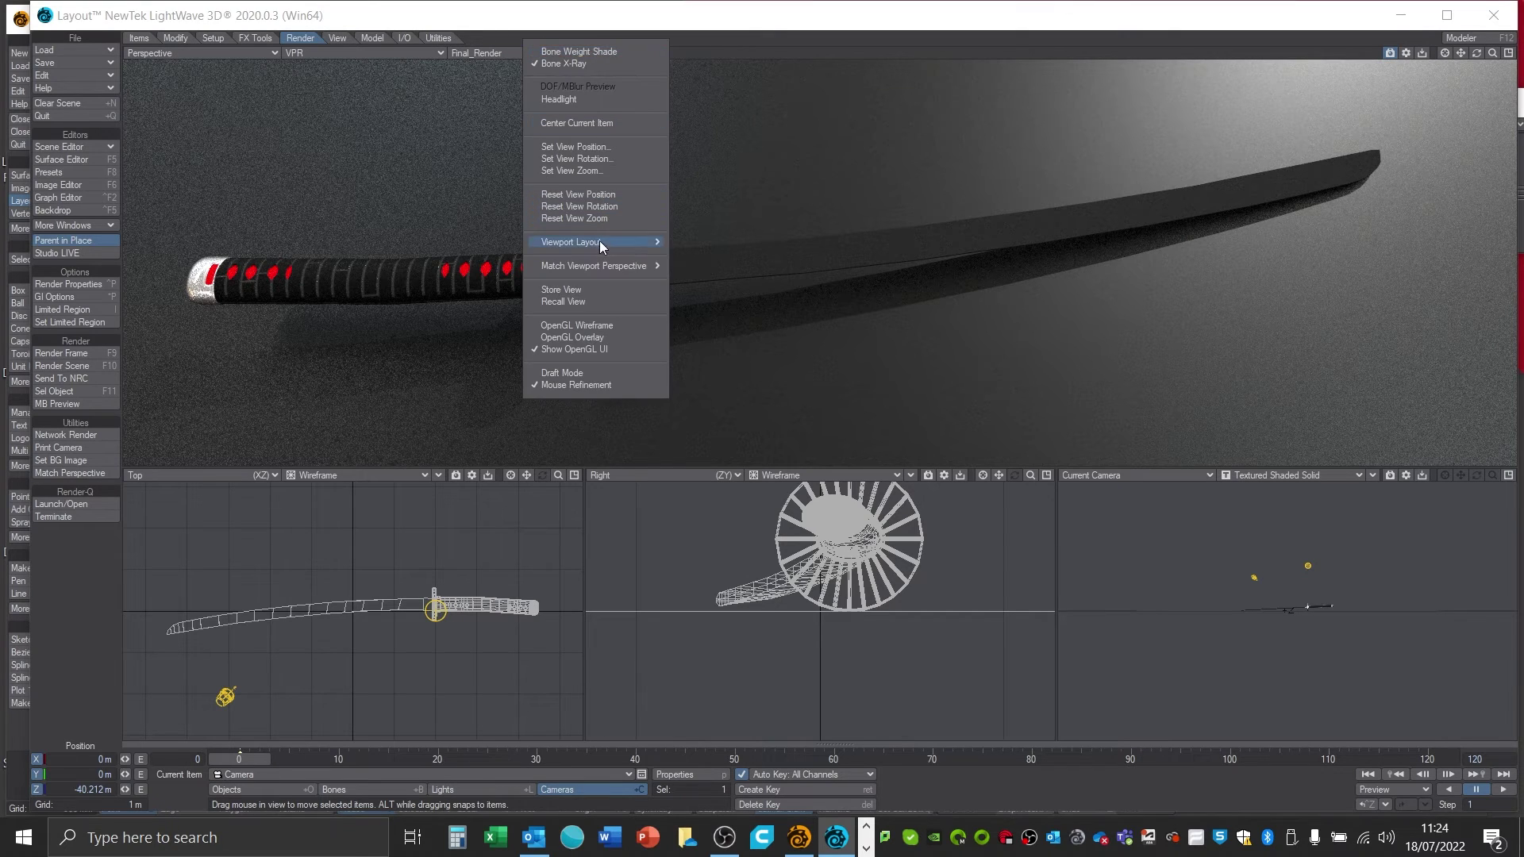
mouse_move(586, 265)
left_click(714, 266)
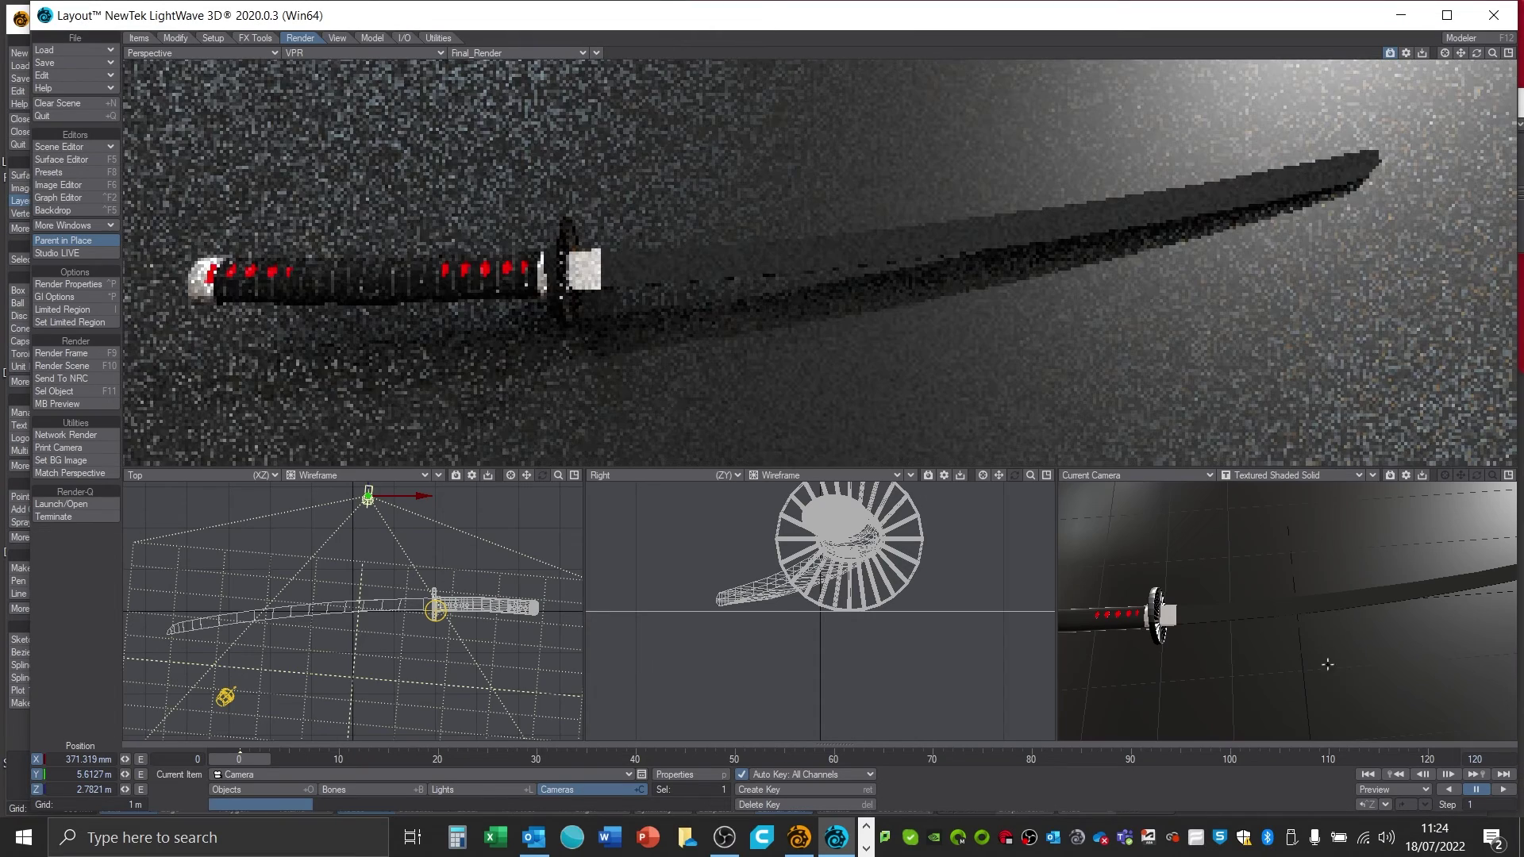
left_click(238, 53)
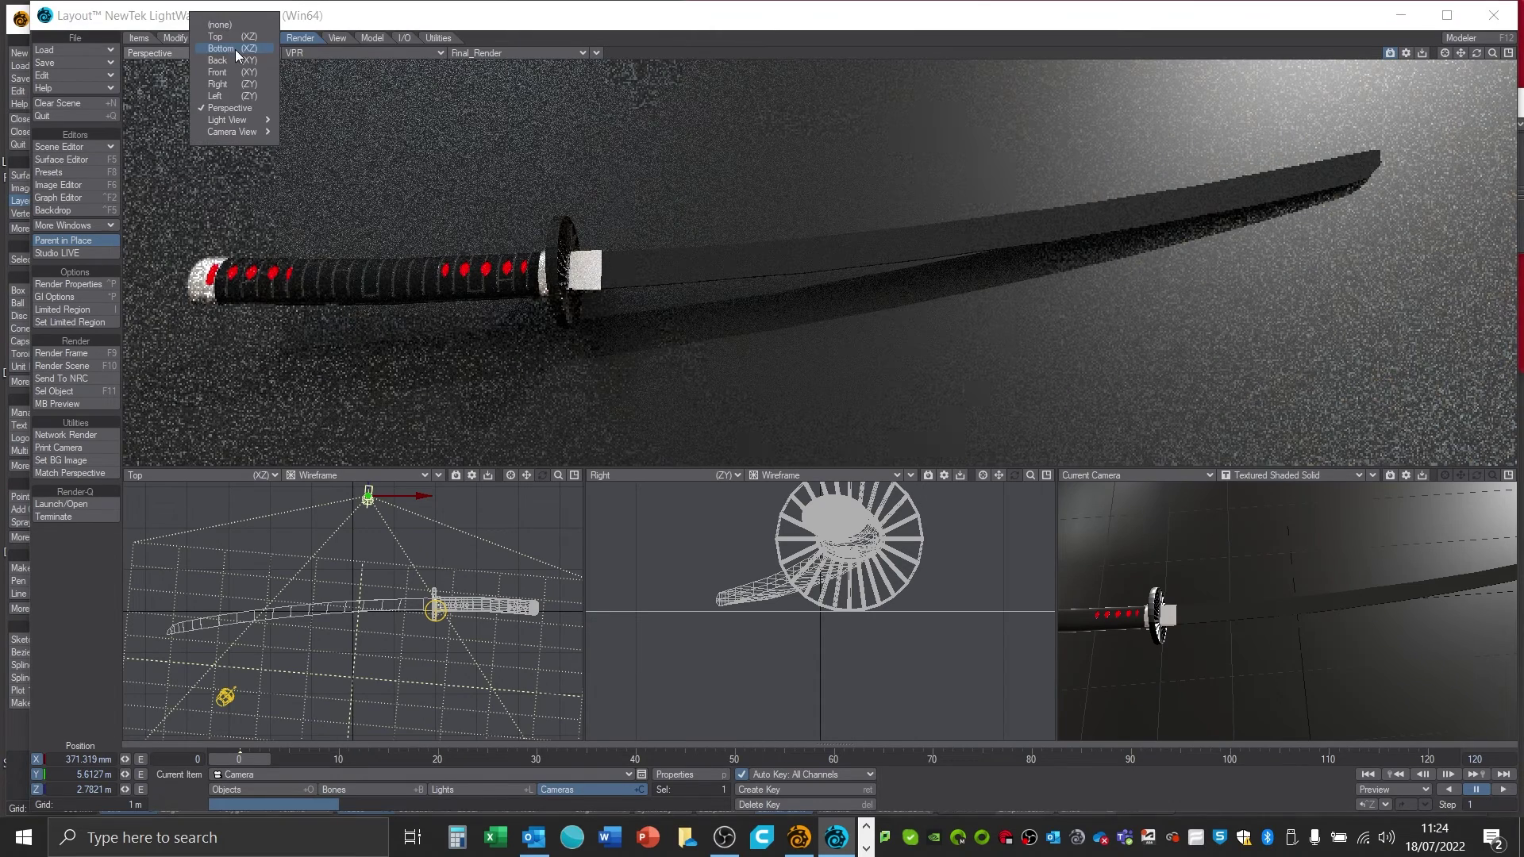
mouse_move(231, 133)
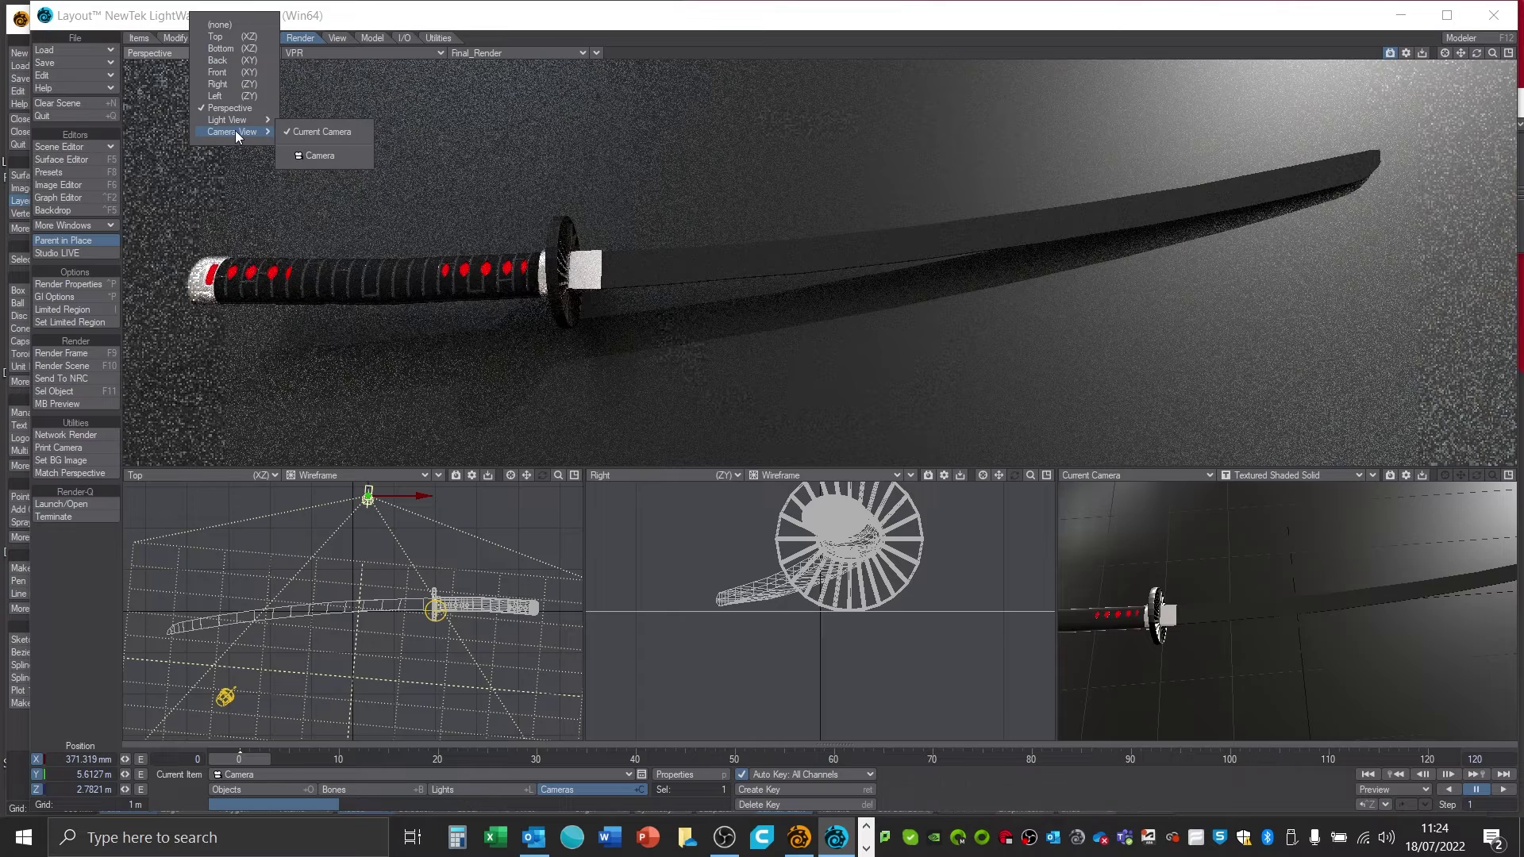
left_click(322, 132)
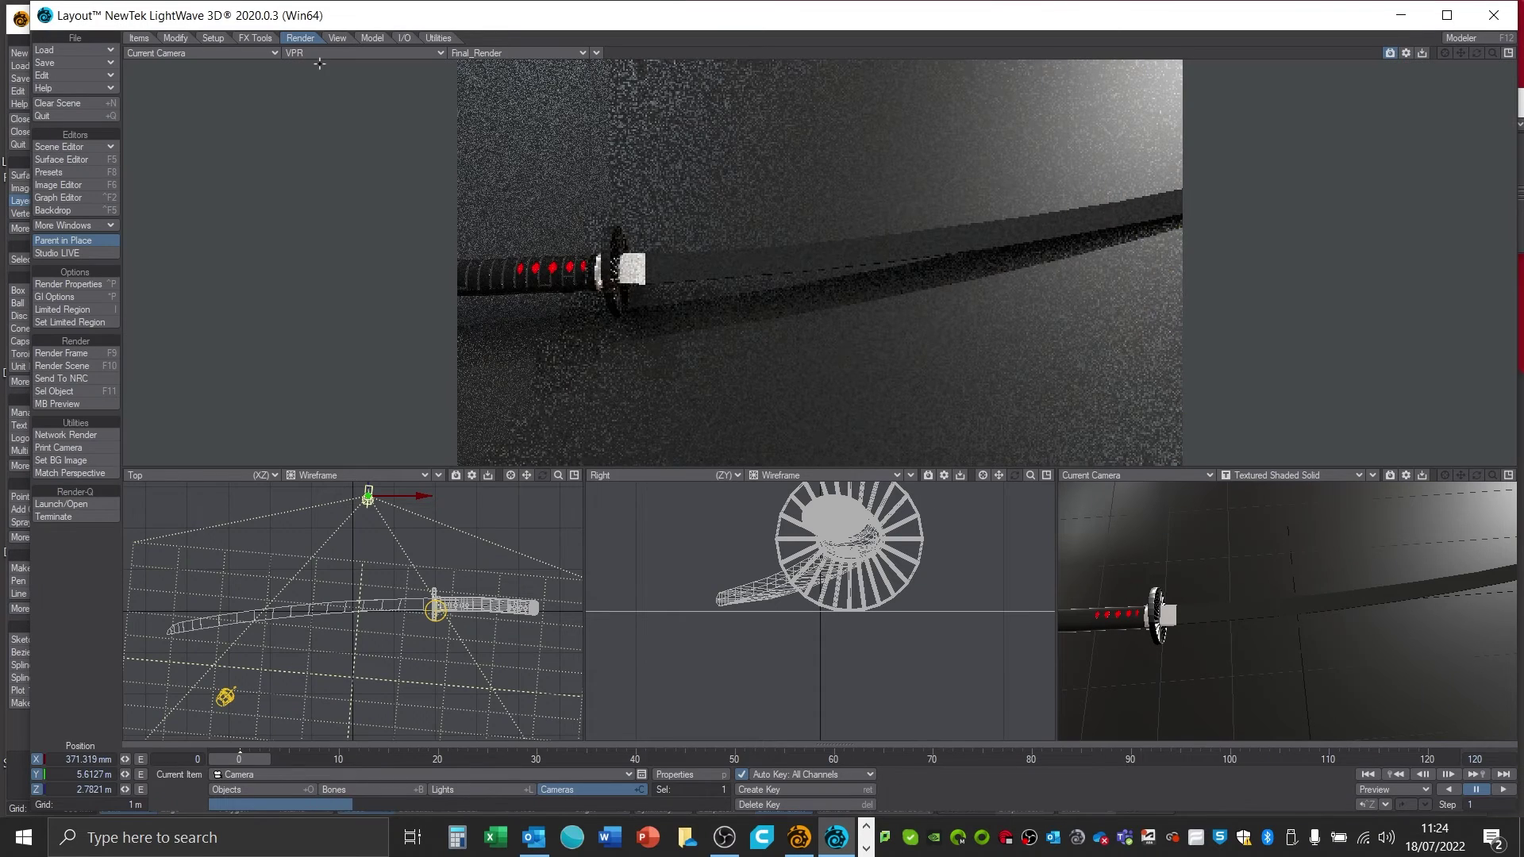
- Set the camera's Zoom Factor to 2.13 and move the camera along X to about 698 mm to frame the whole katana
left_click(674, 773)
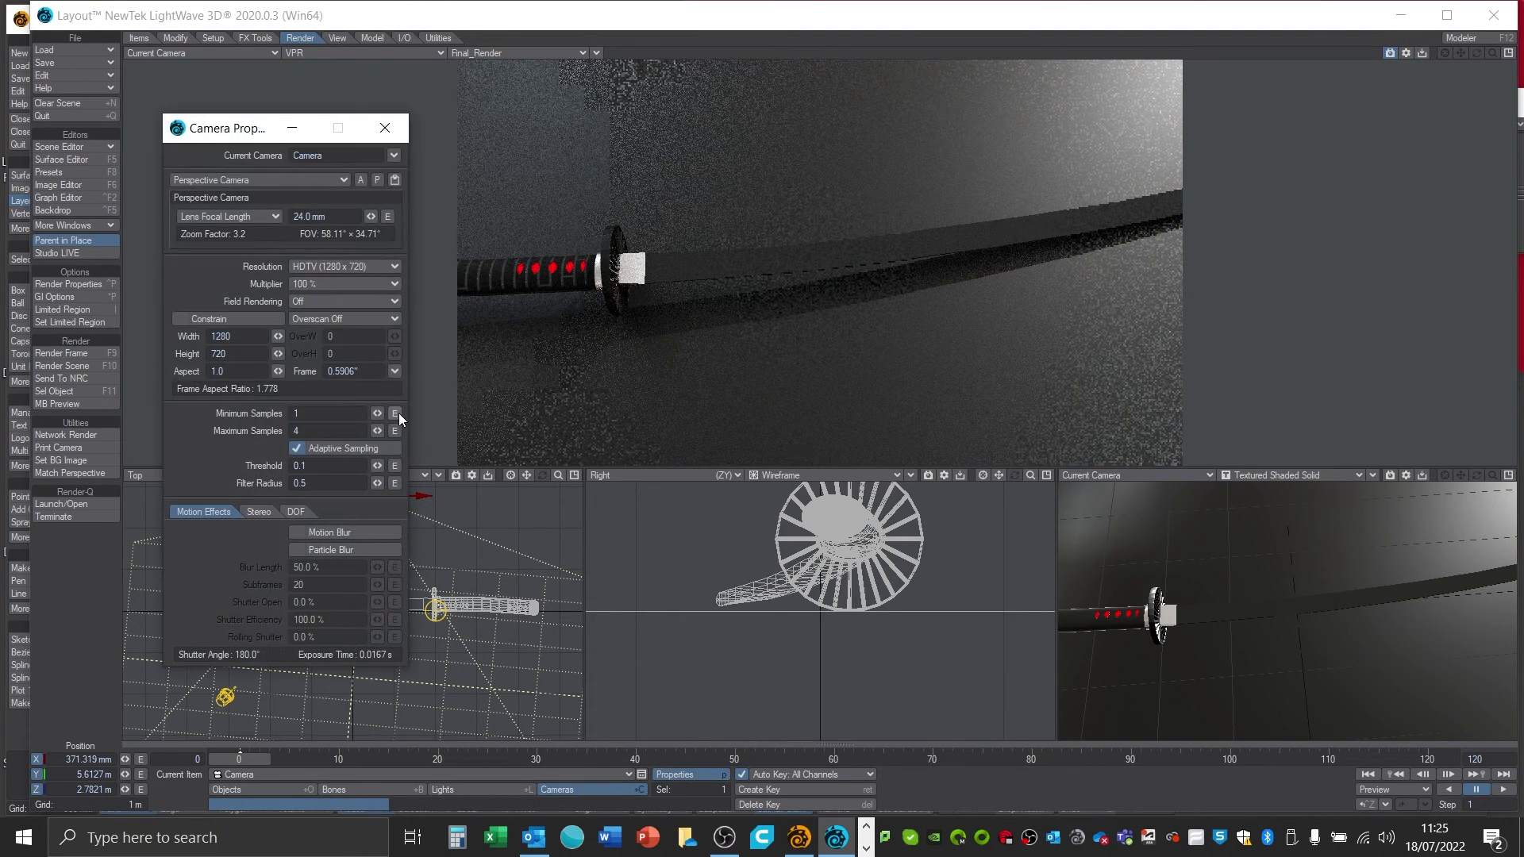
left_click(230, 216)
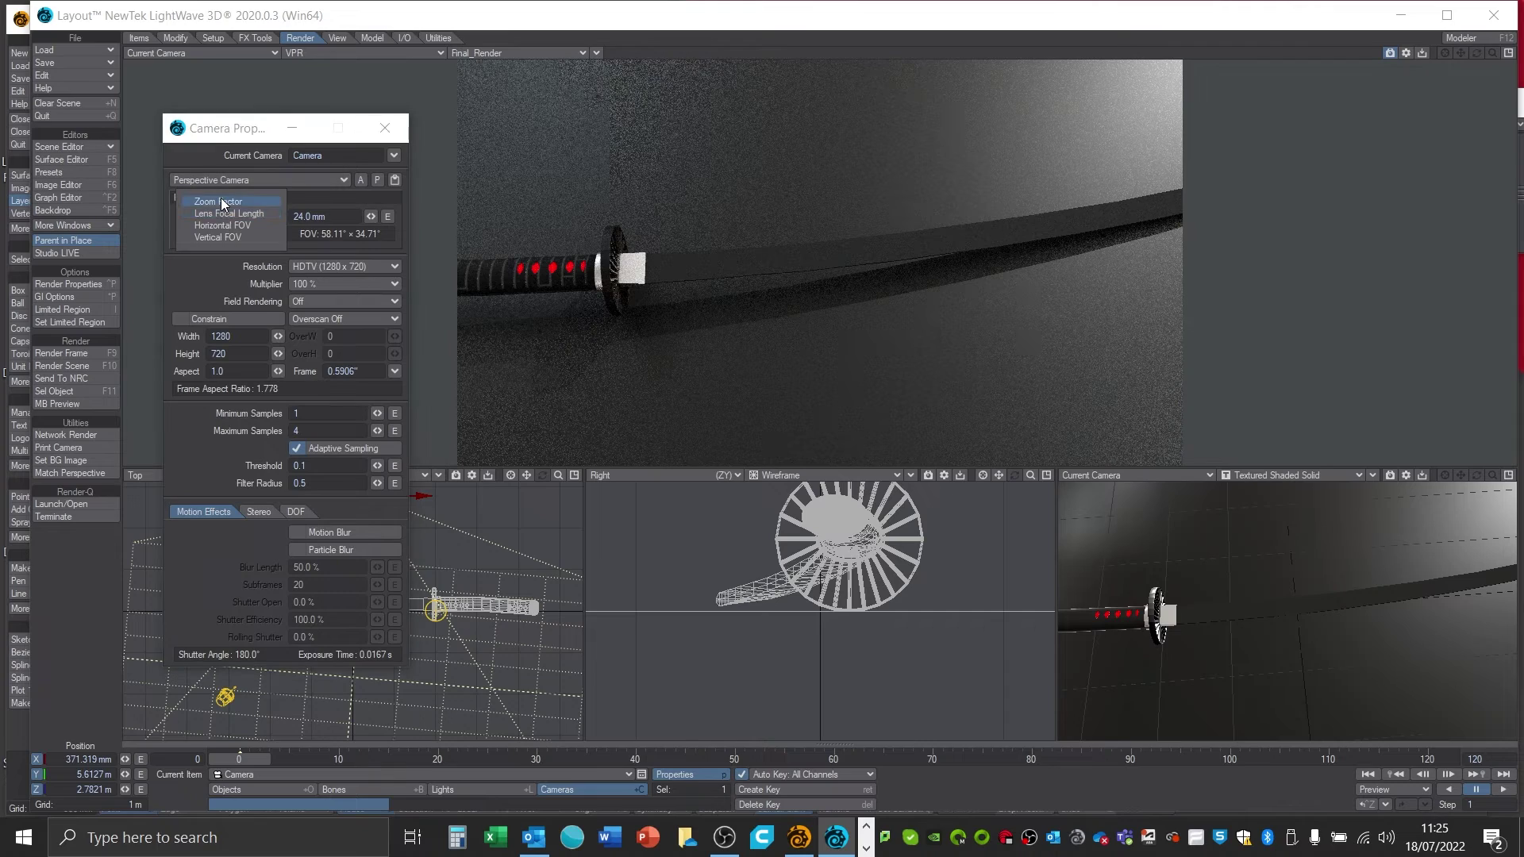
left_click(190, 205)
left_click_drag(371, 216, 325, 216)
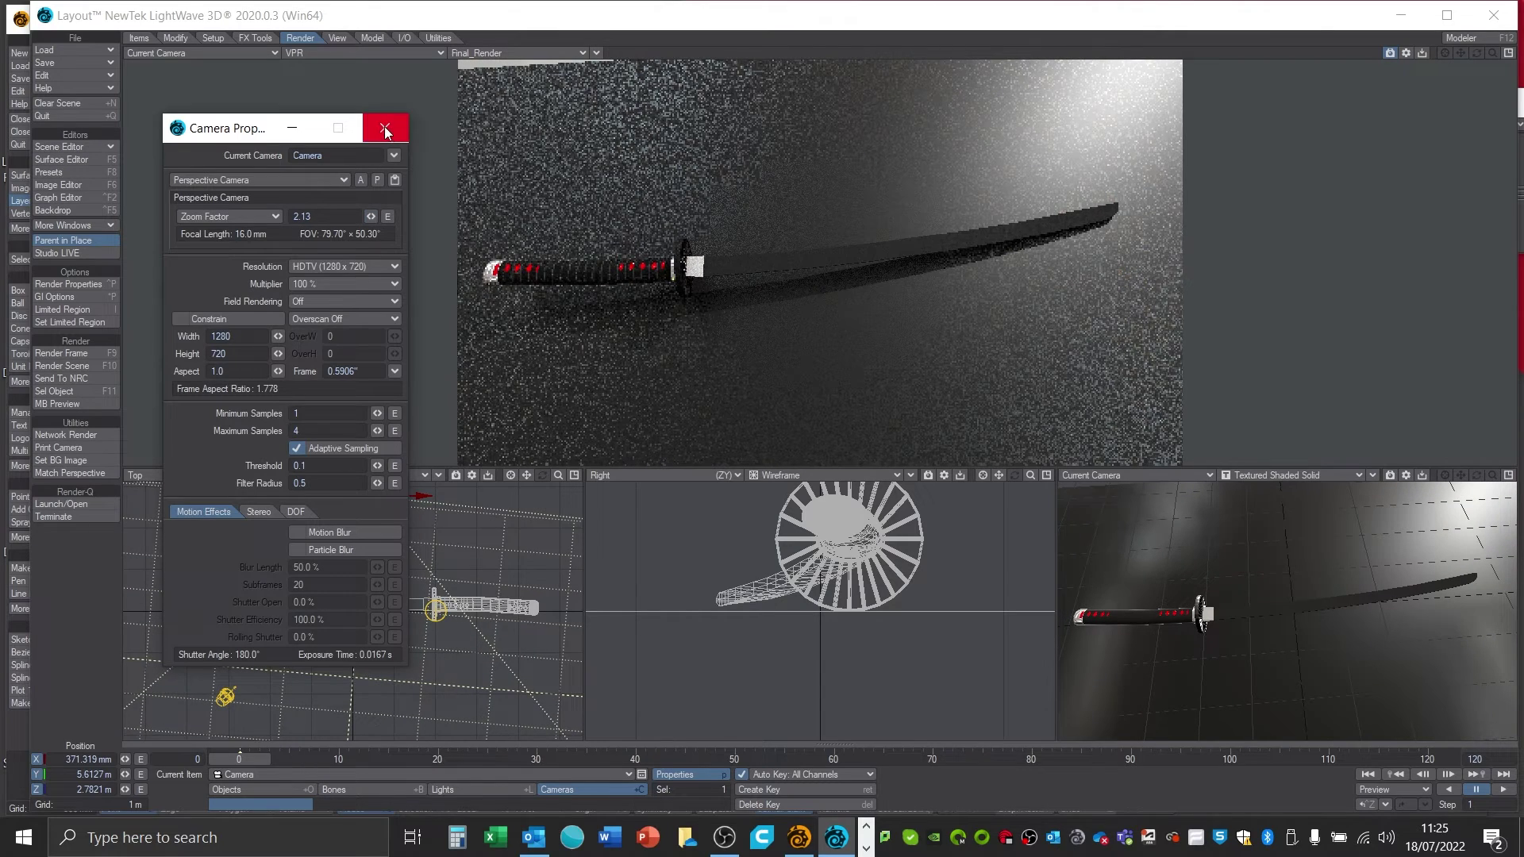
left_click_drag(251, 127, 120, 57)
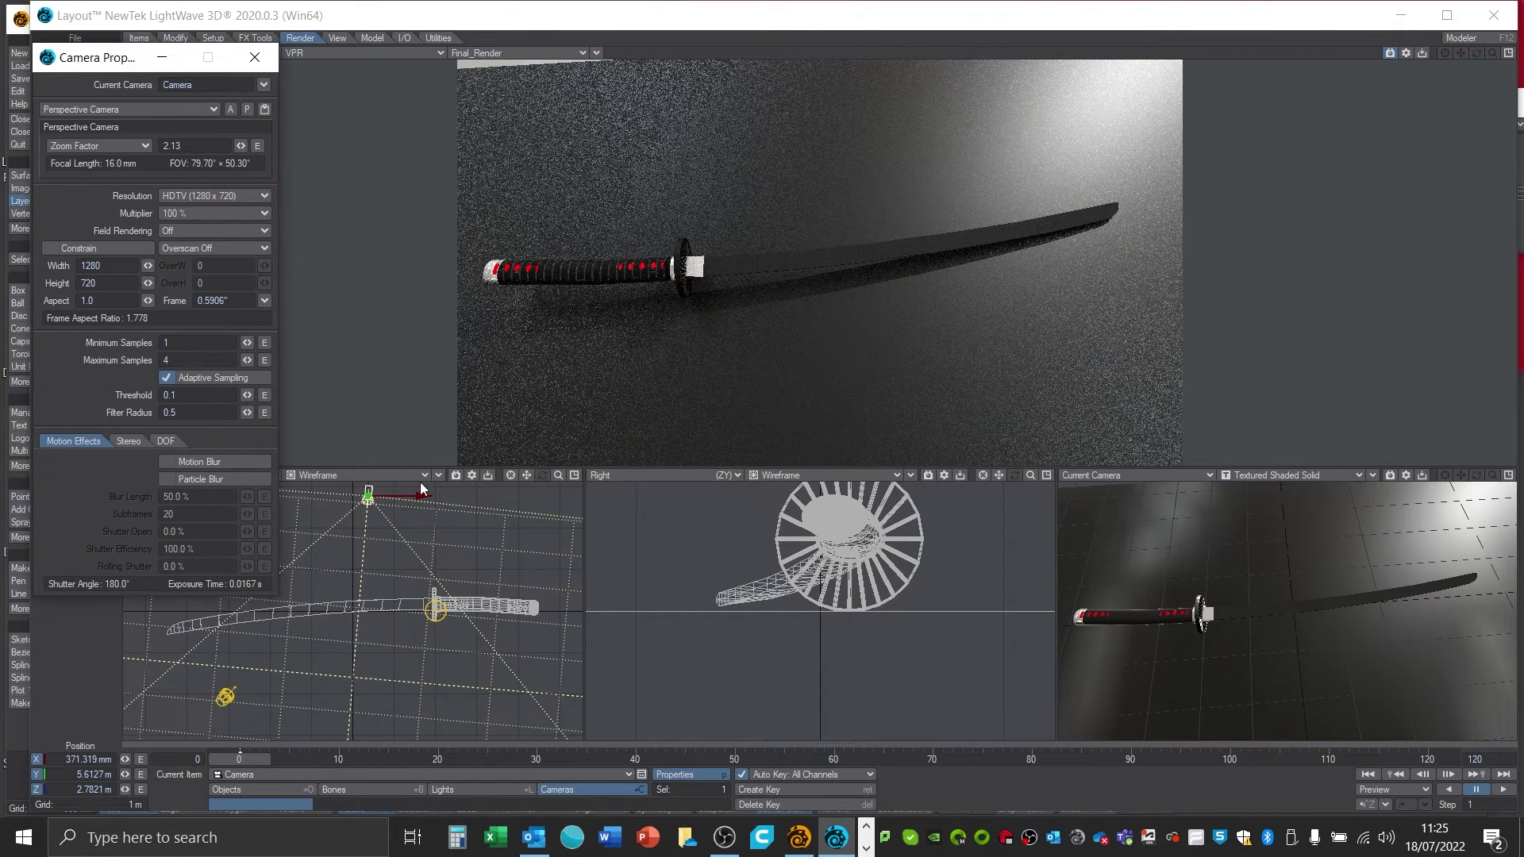
left_click_drag(420, 489, 435, 490)
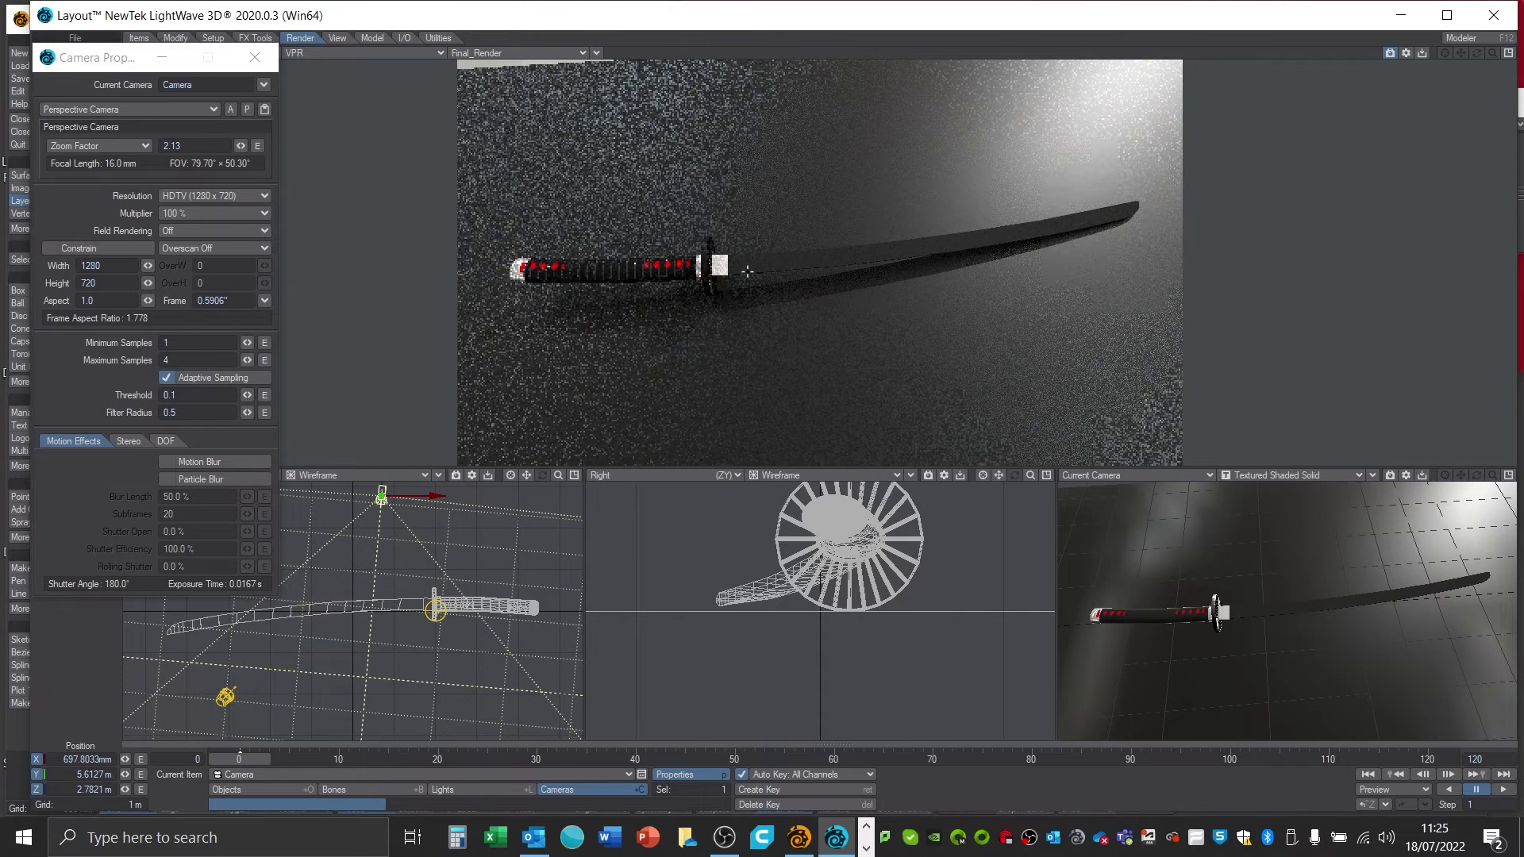
- Set the camera's Maximum Samples to 16 and close its properties
left_click_drag(178, 360, 98, 362)
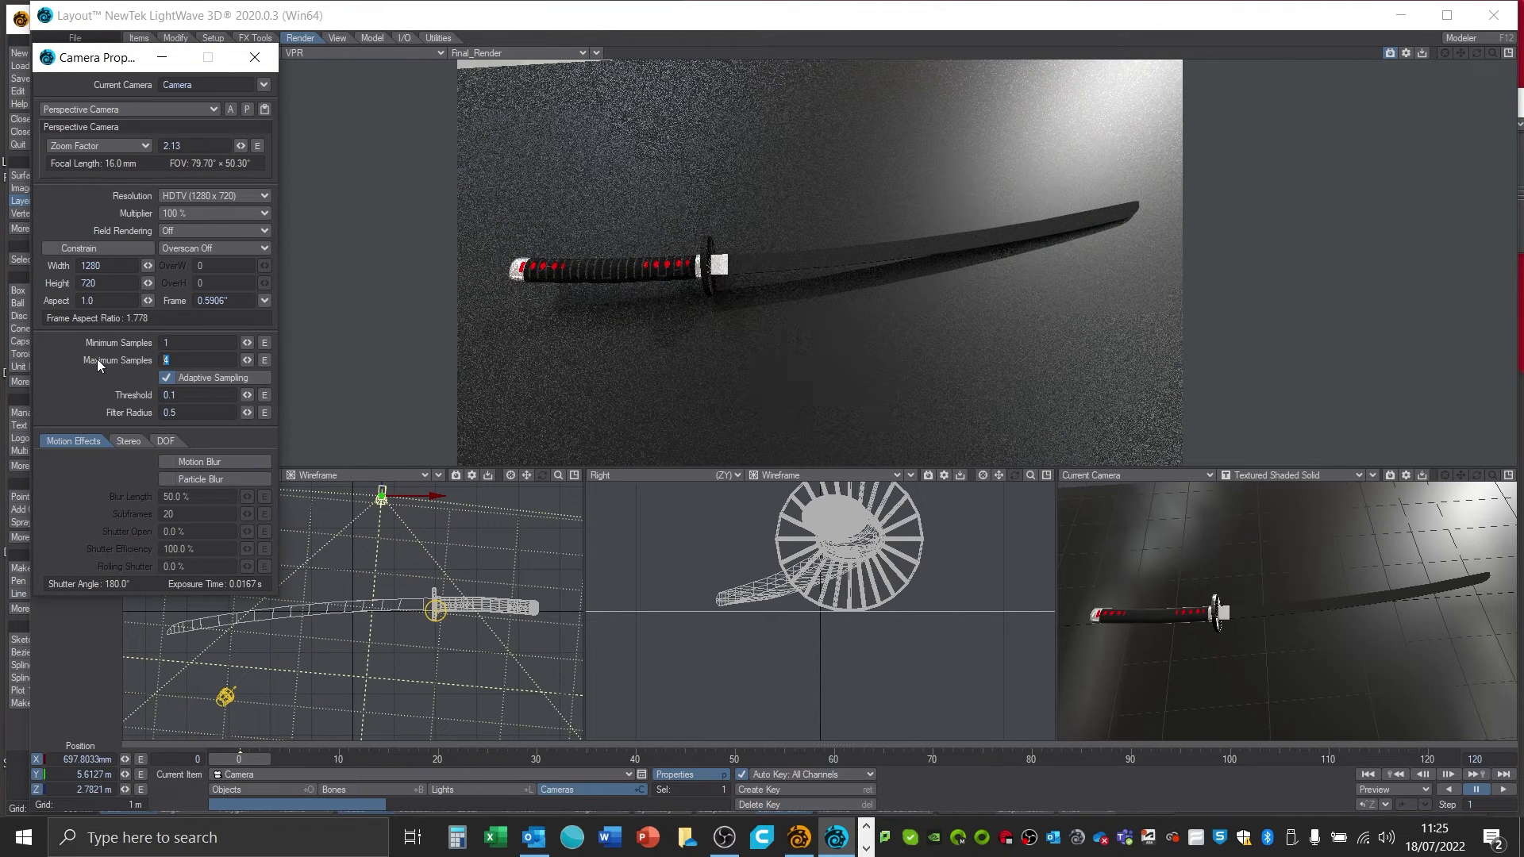
type("16")
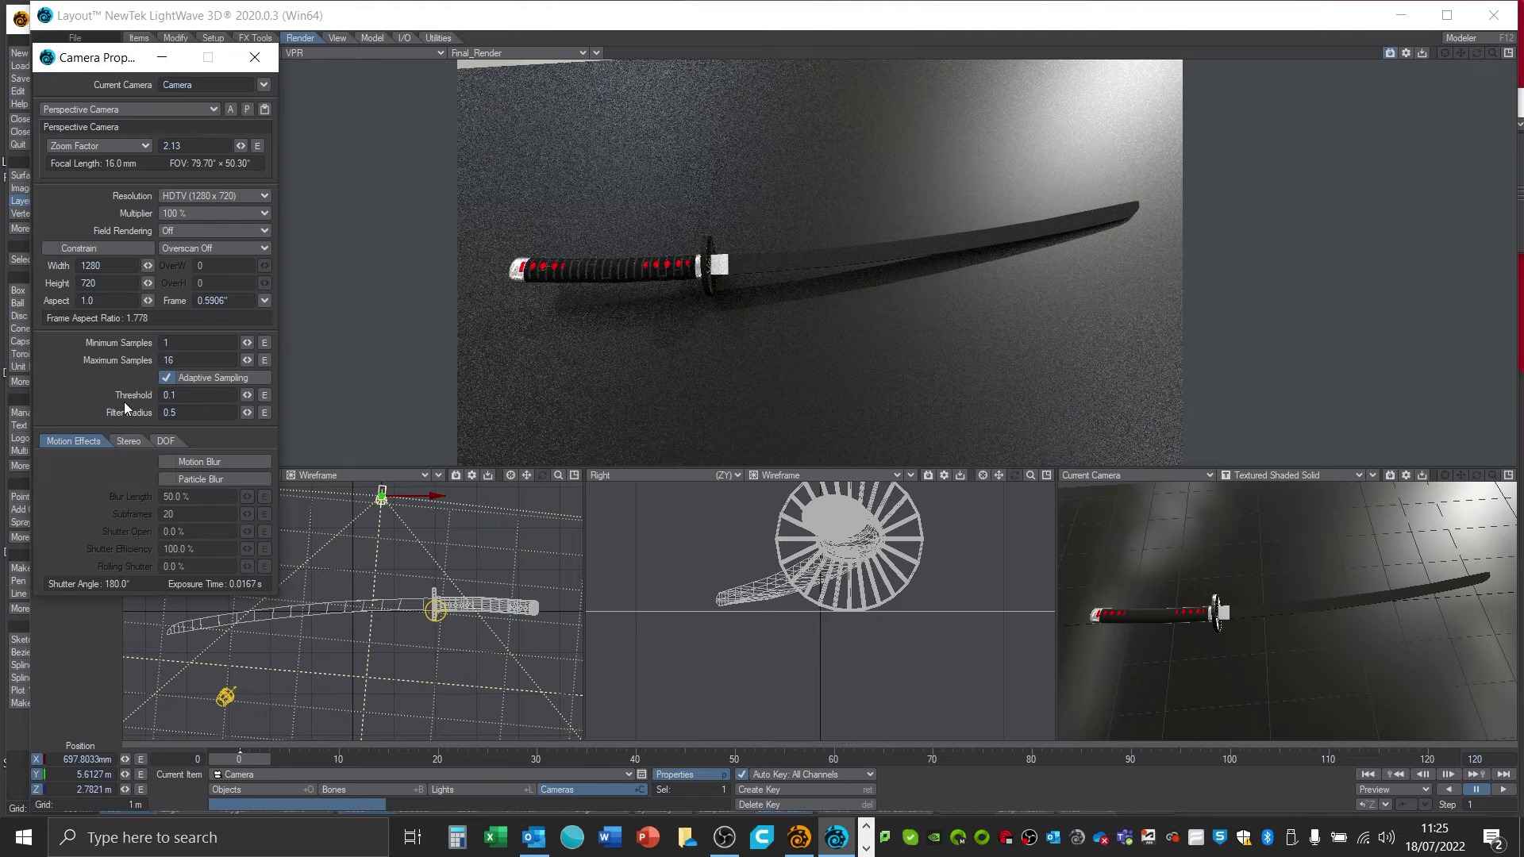
left_click(255, 58)
- Enable Despike in the render properties with a Despike Tolerance of 0.2
left_click(213, 37)
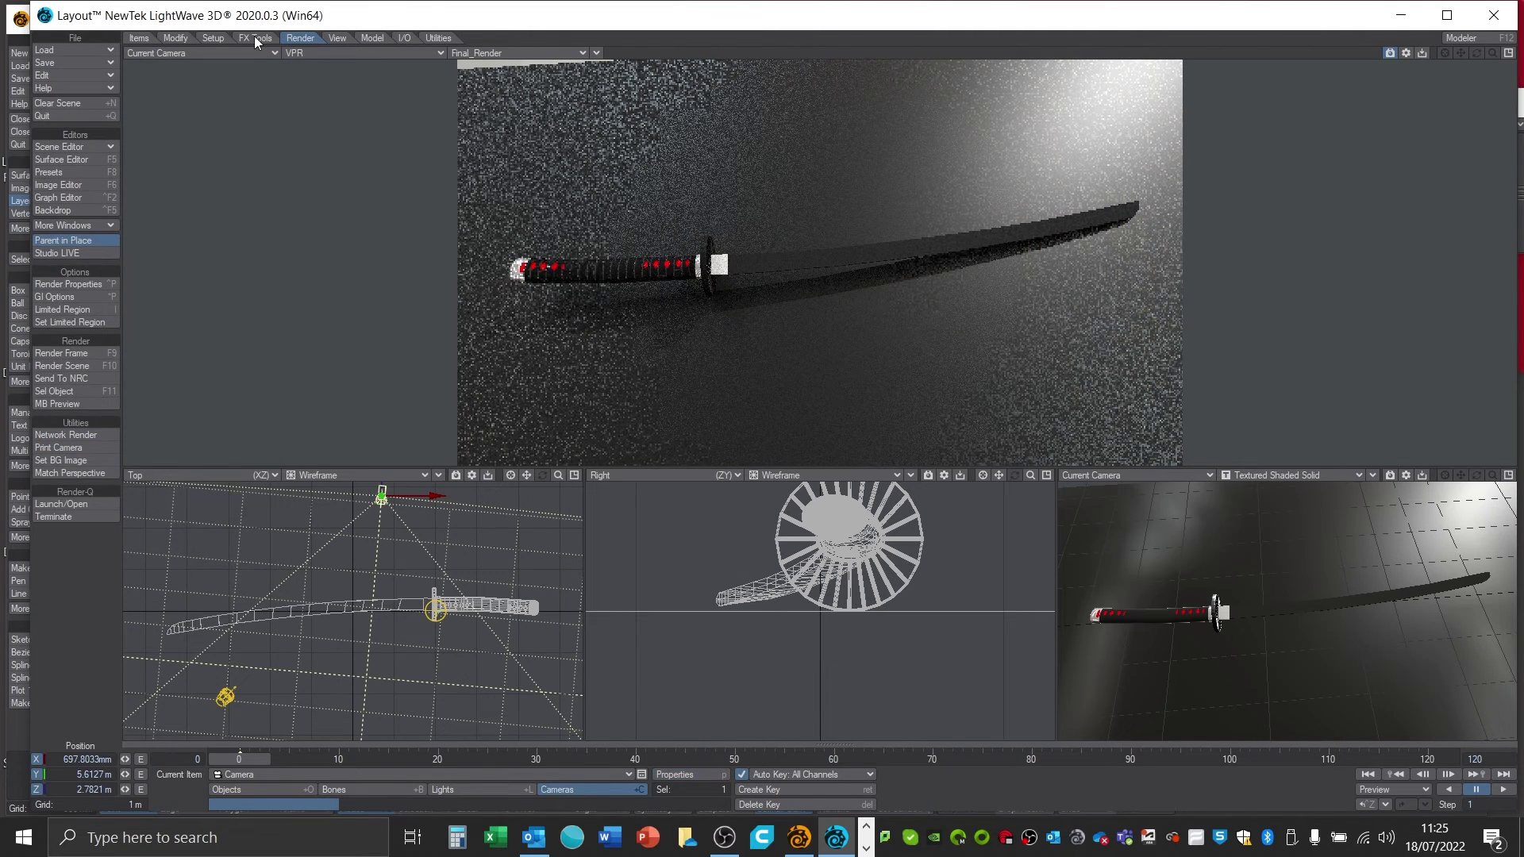
left_click(298, 39)
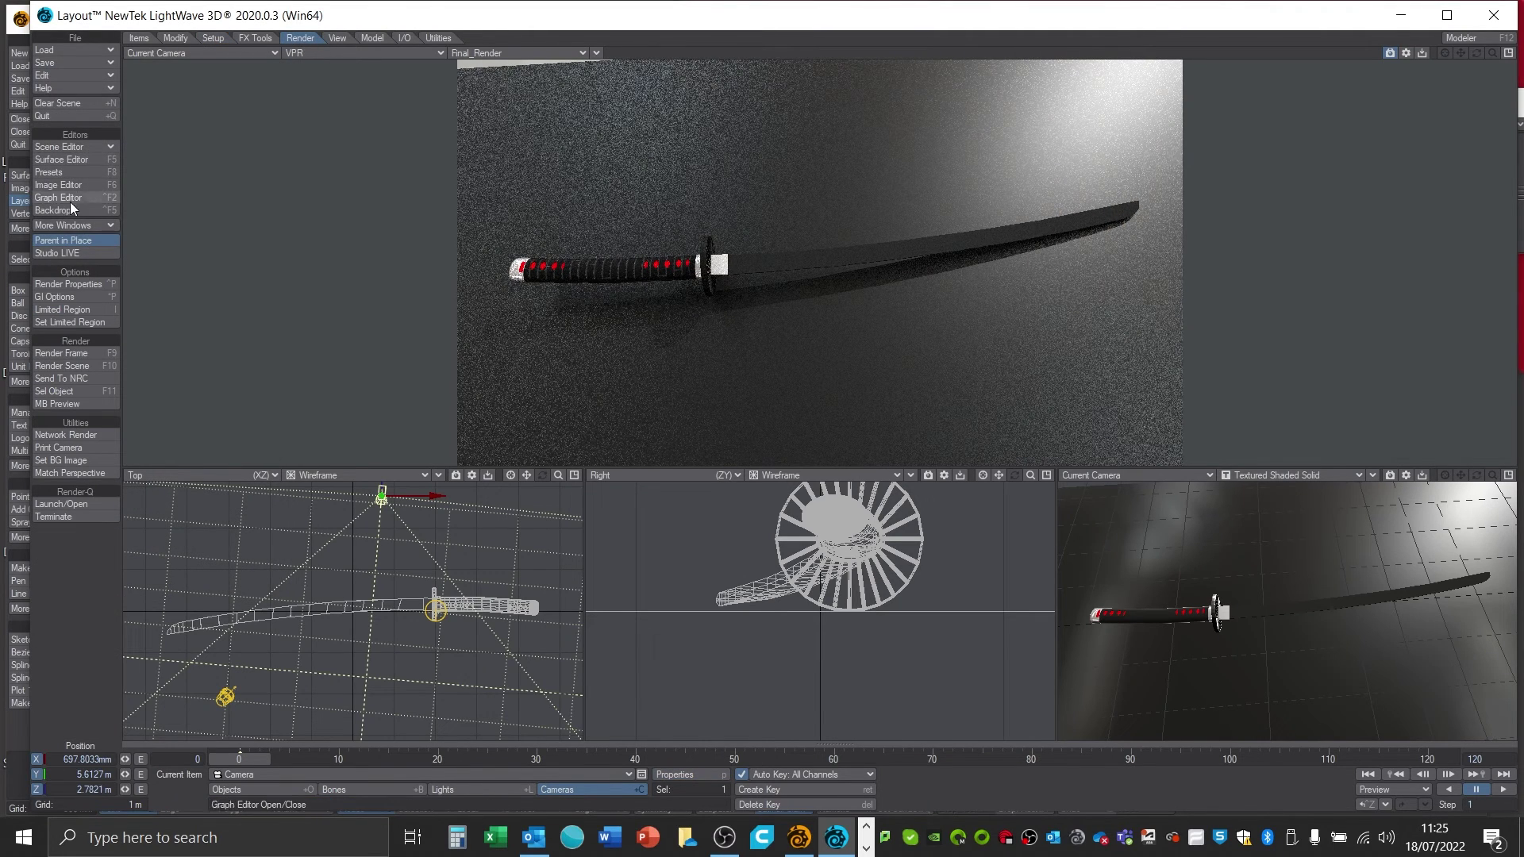
left_click(70, 284)
left_click(200, 65)
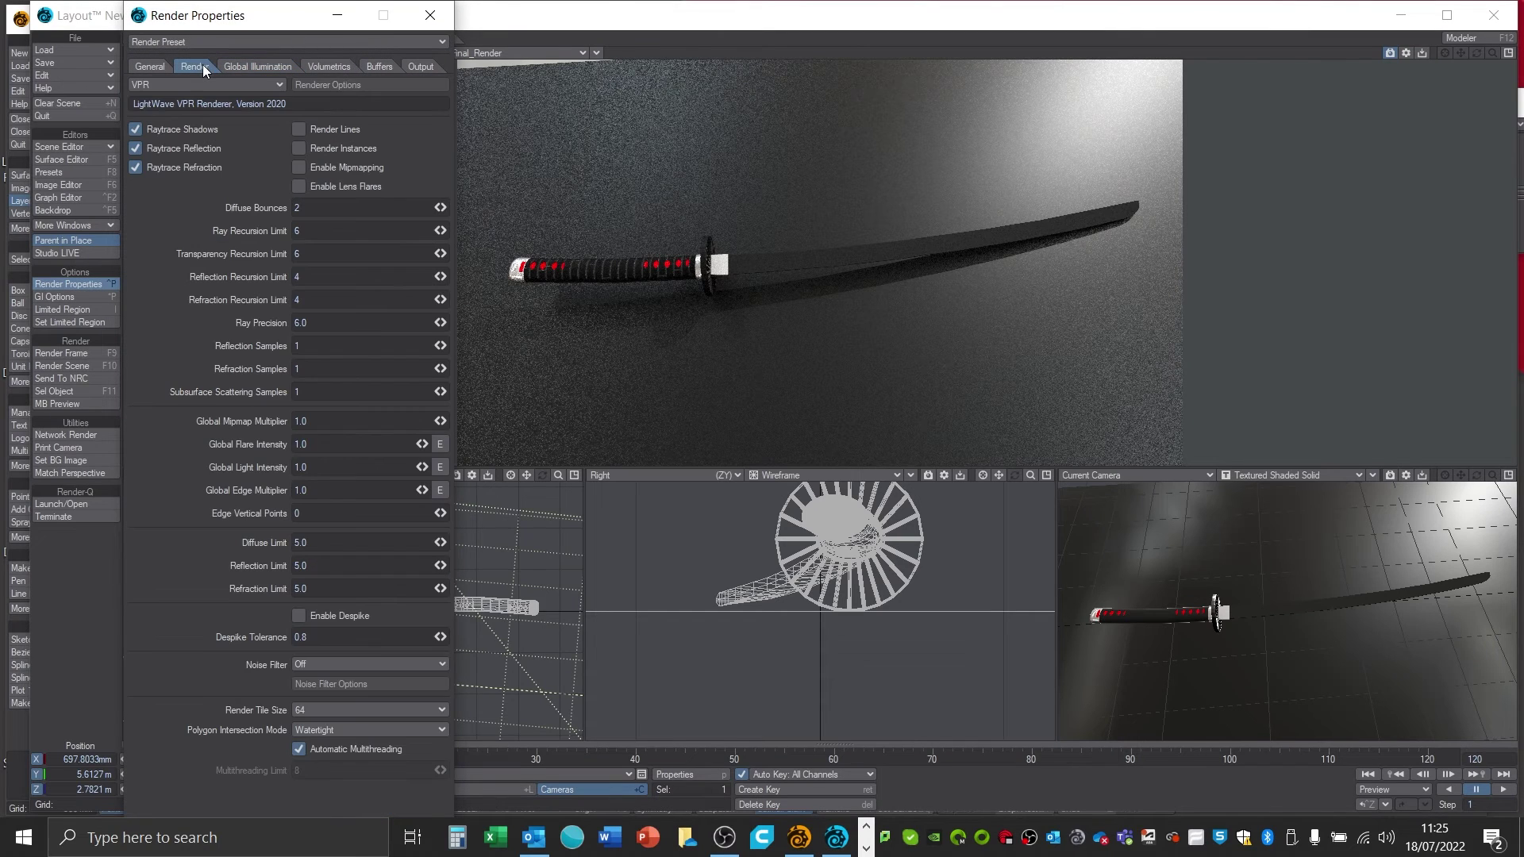
left_click(319, 633)
key("BackSpace")
type("2")
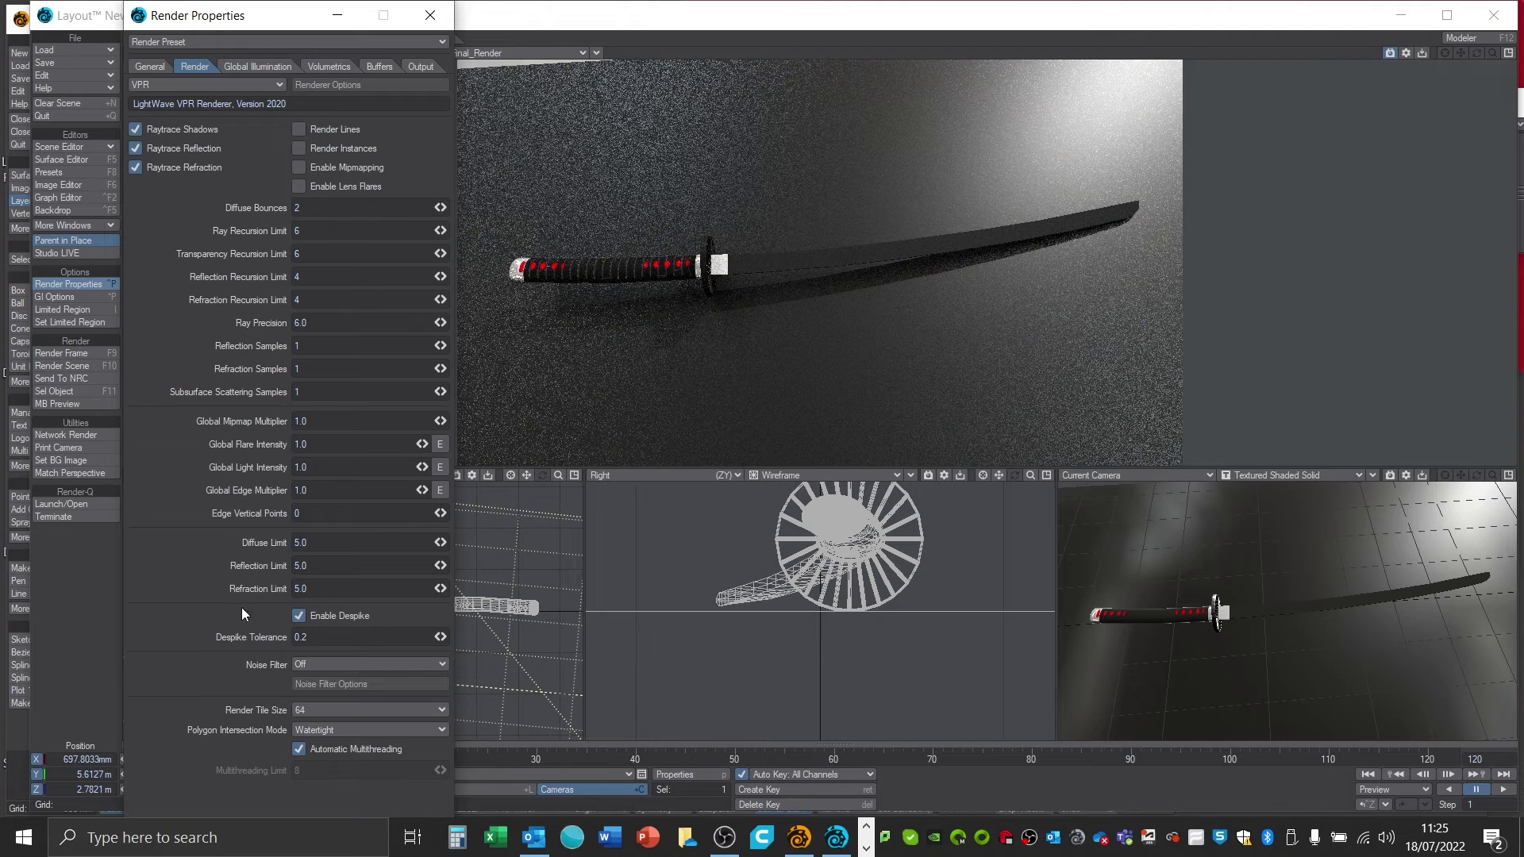
key("Return")
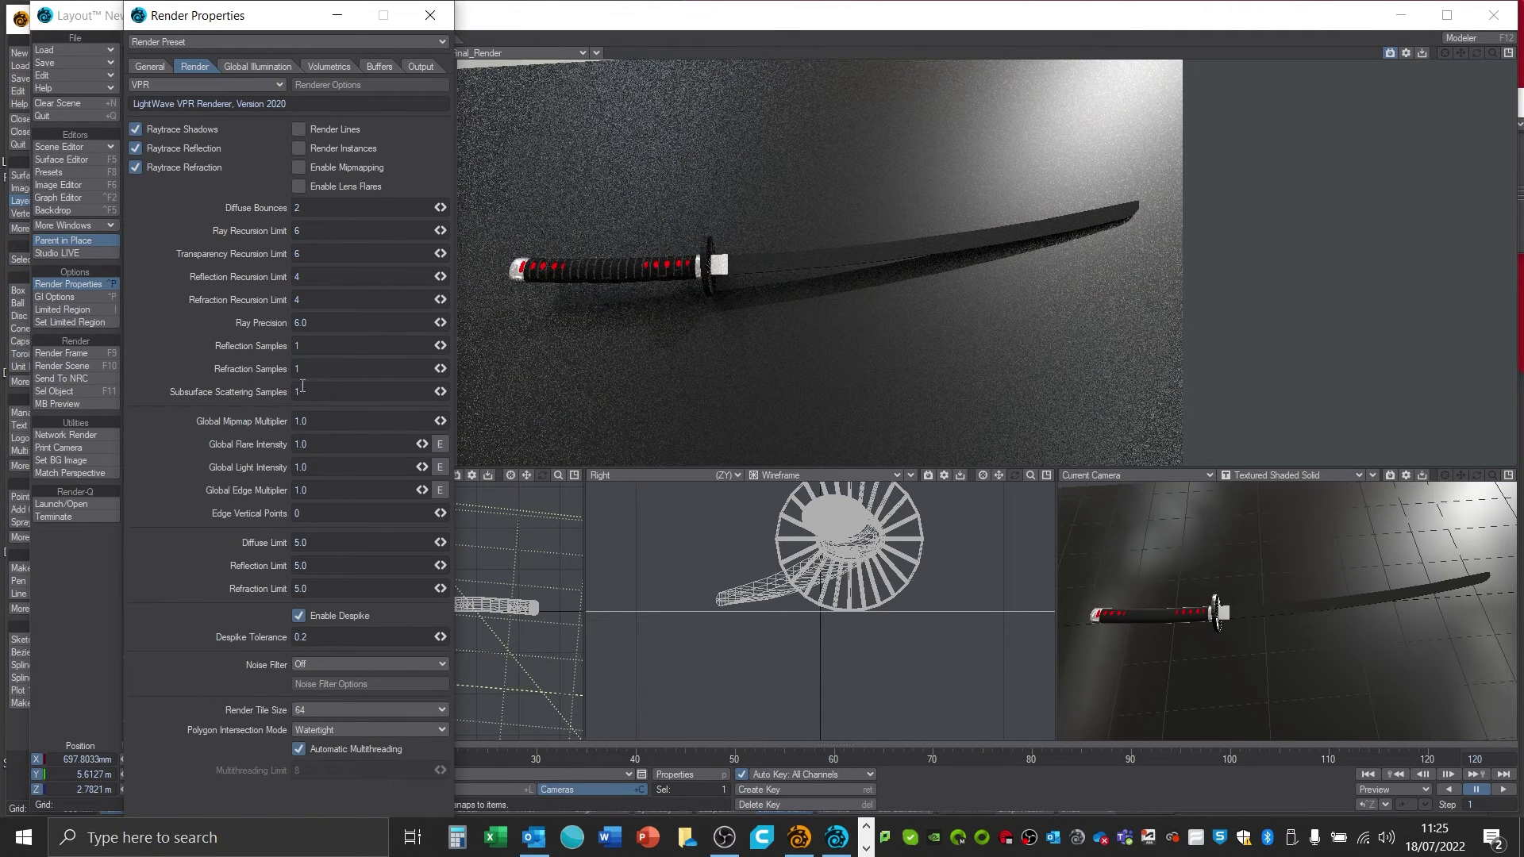
- Set Reflection Samples and Refraction Samples to 4 and Diffuse Bounces to 3, and close the render properties
left_click(311, 346)
type("4")
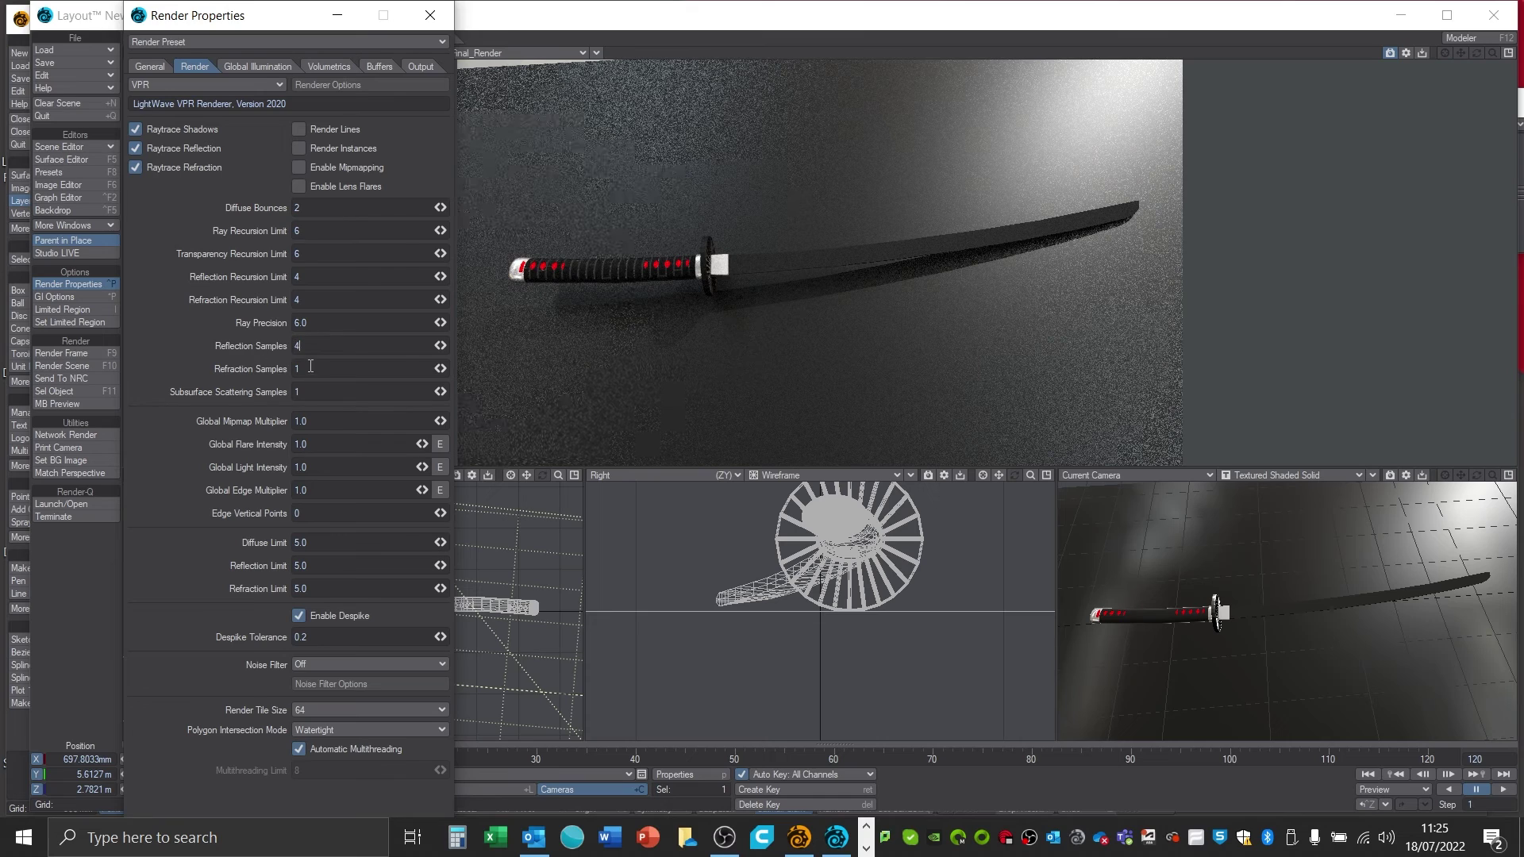
left_click_drag(309, 368, 169, 366)
type("4")
key("Return")
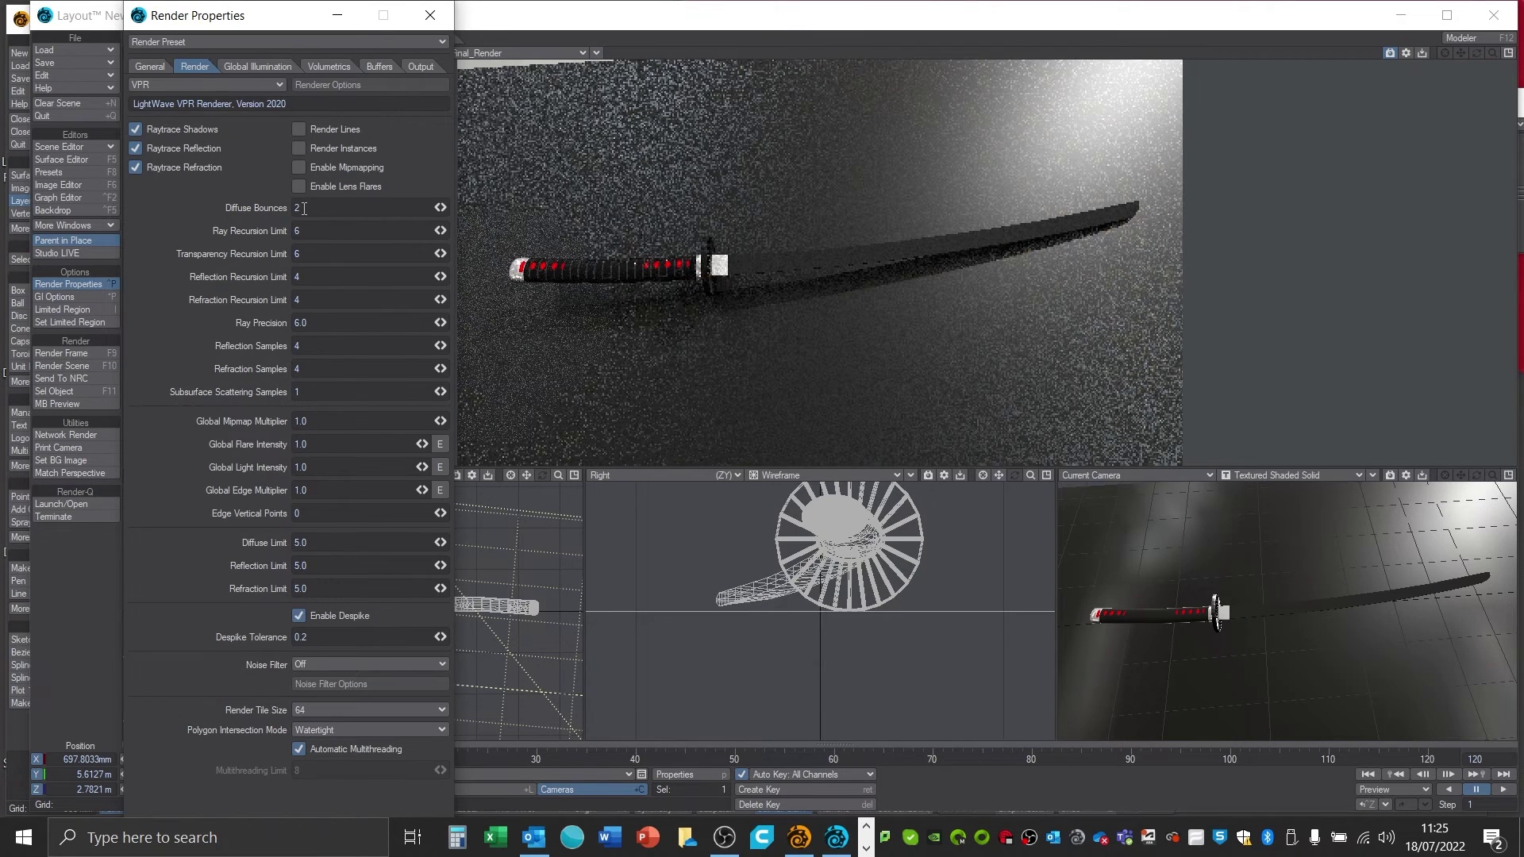
left_click_drag(302, 209, 279, 214)
type("3")
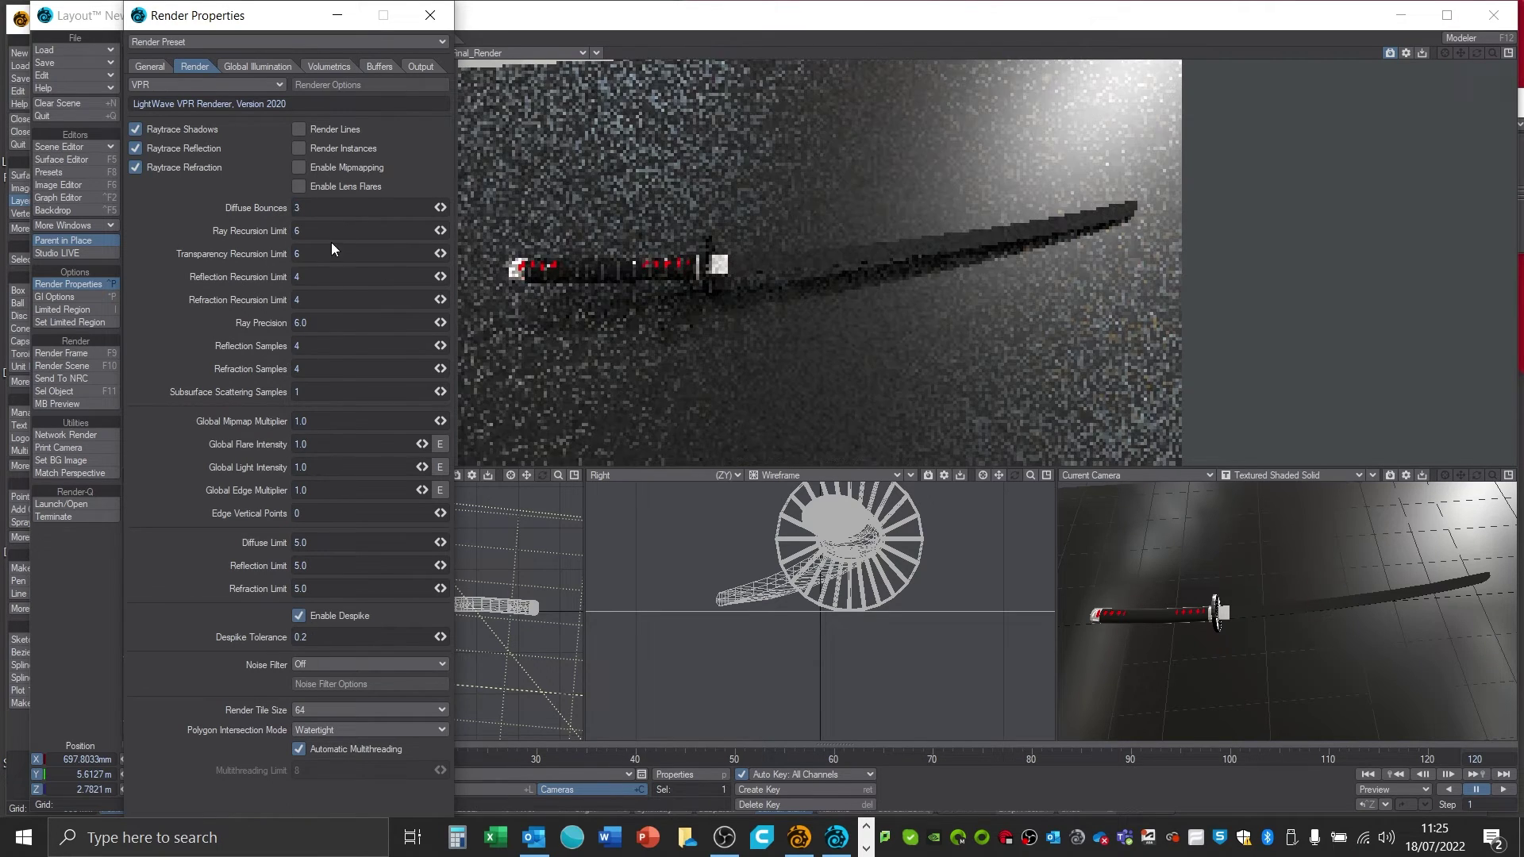
left_click(257, 67)
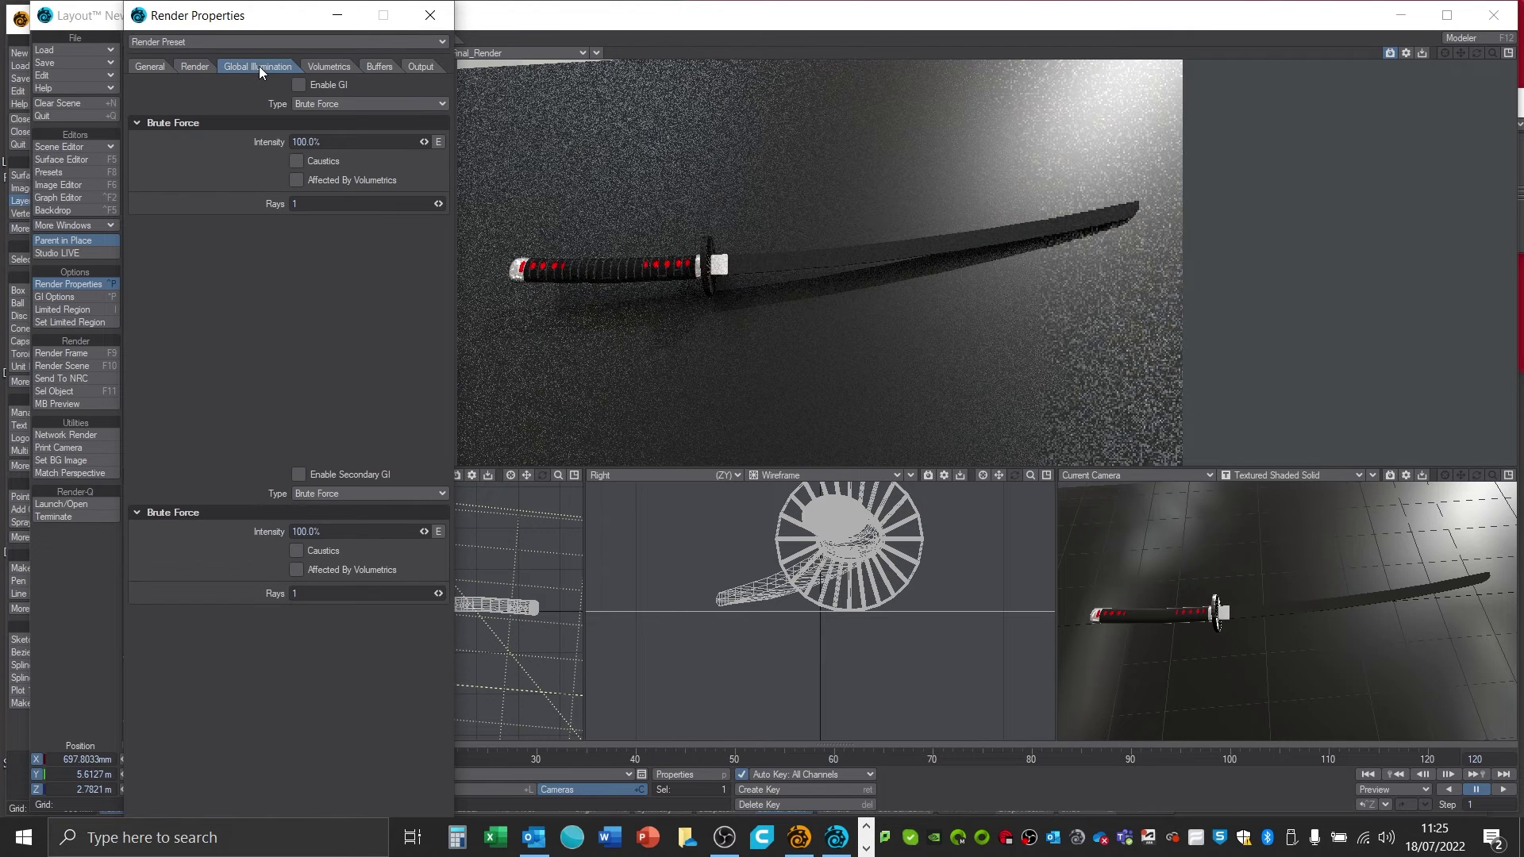
left_click(149, 66)
left_click(429, 15)
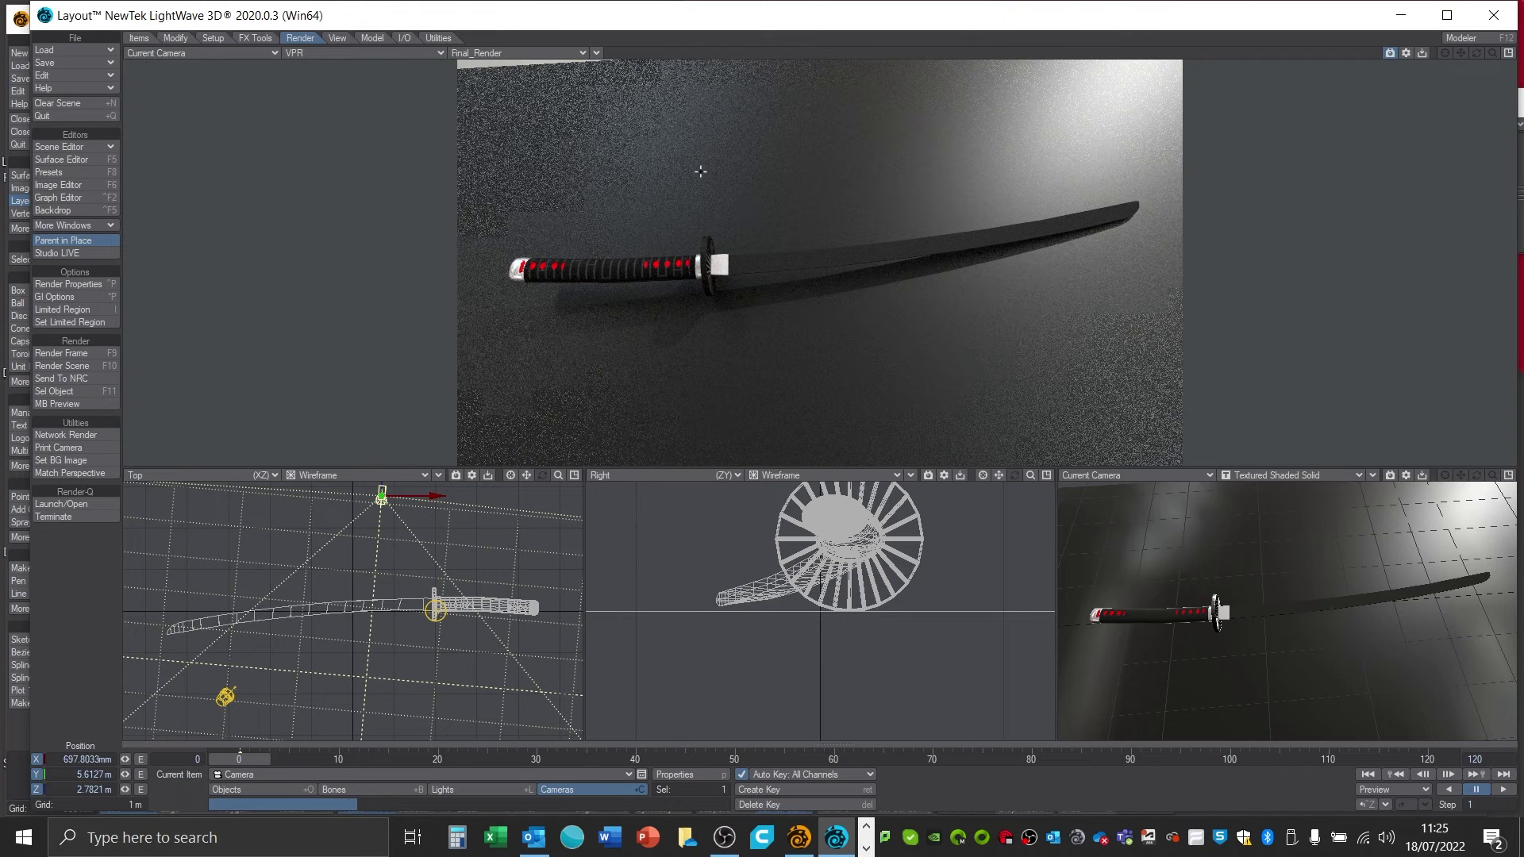
- Rotate the camera to a heading of 185.40° and a pitch of 65.90°
key("y")
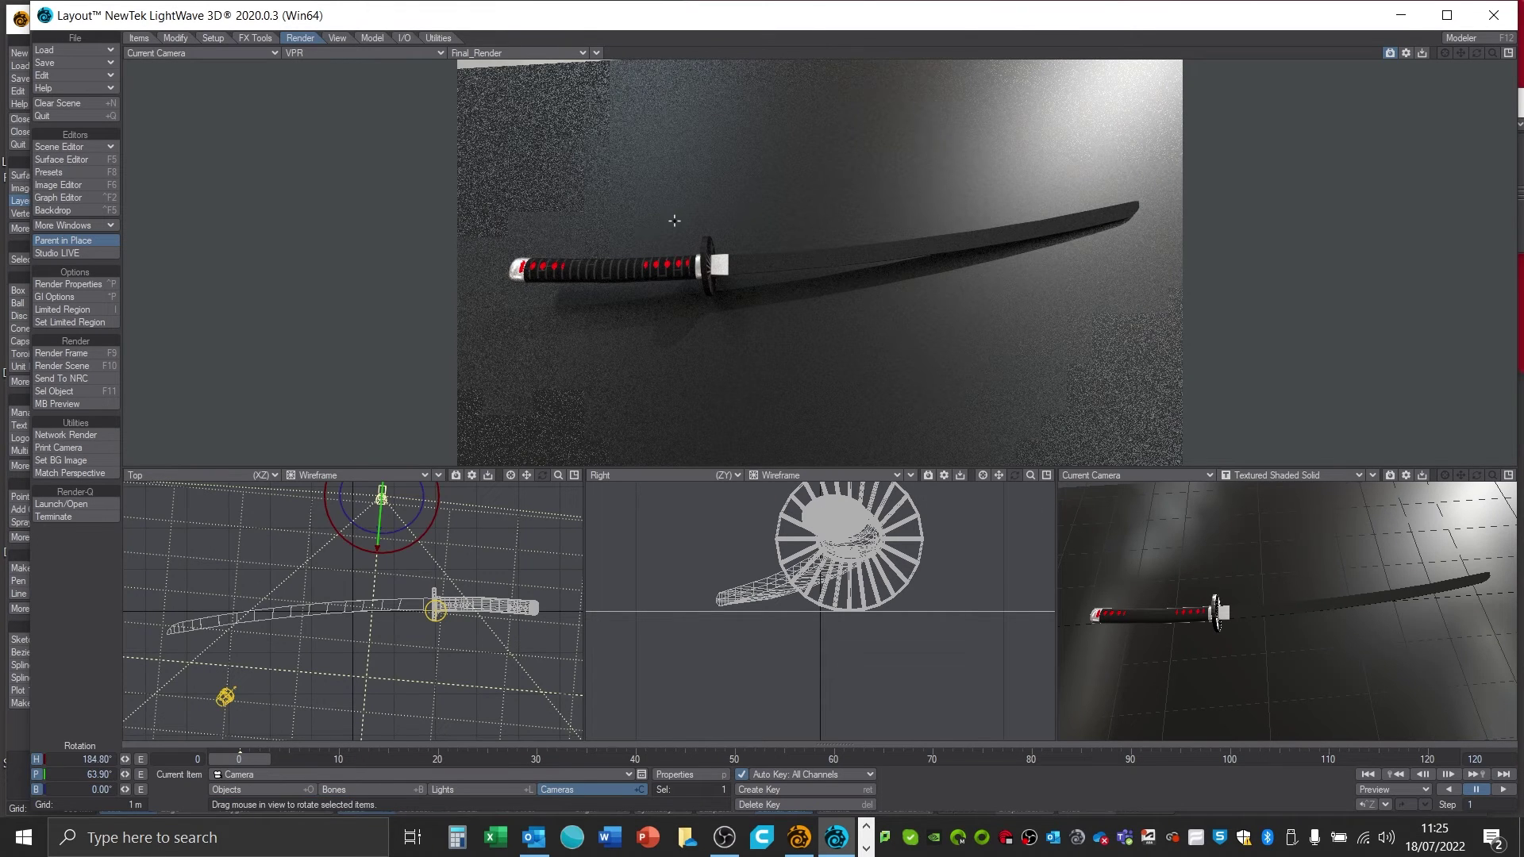
left_click_drag(955, 209, 955, 219)
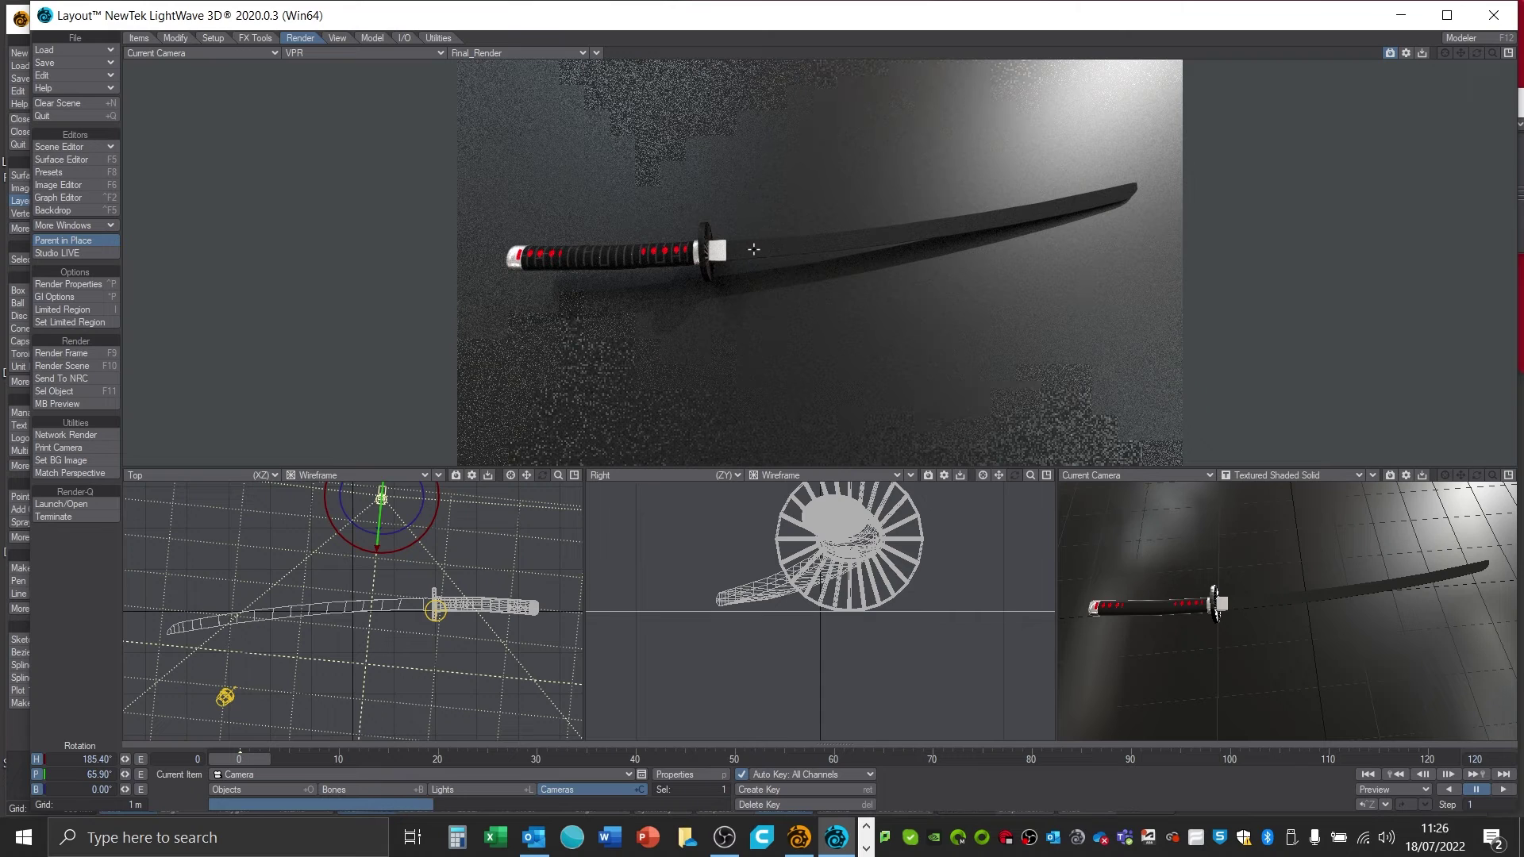
- Open the Surface Editor and the built-in Metal category of surface presets
key("F5")
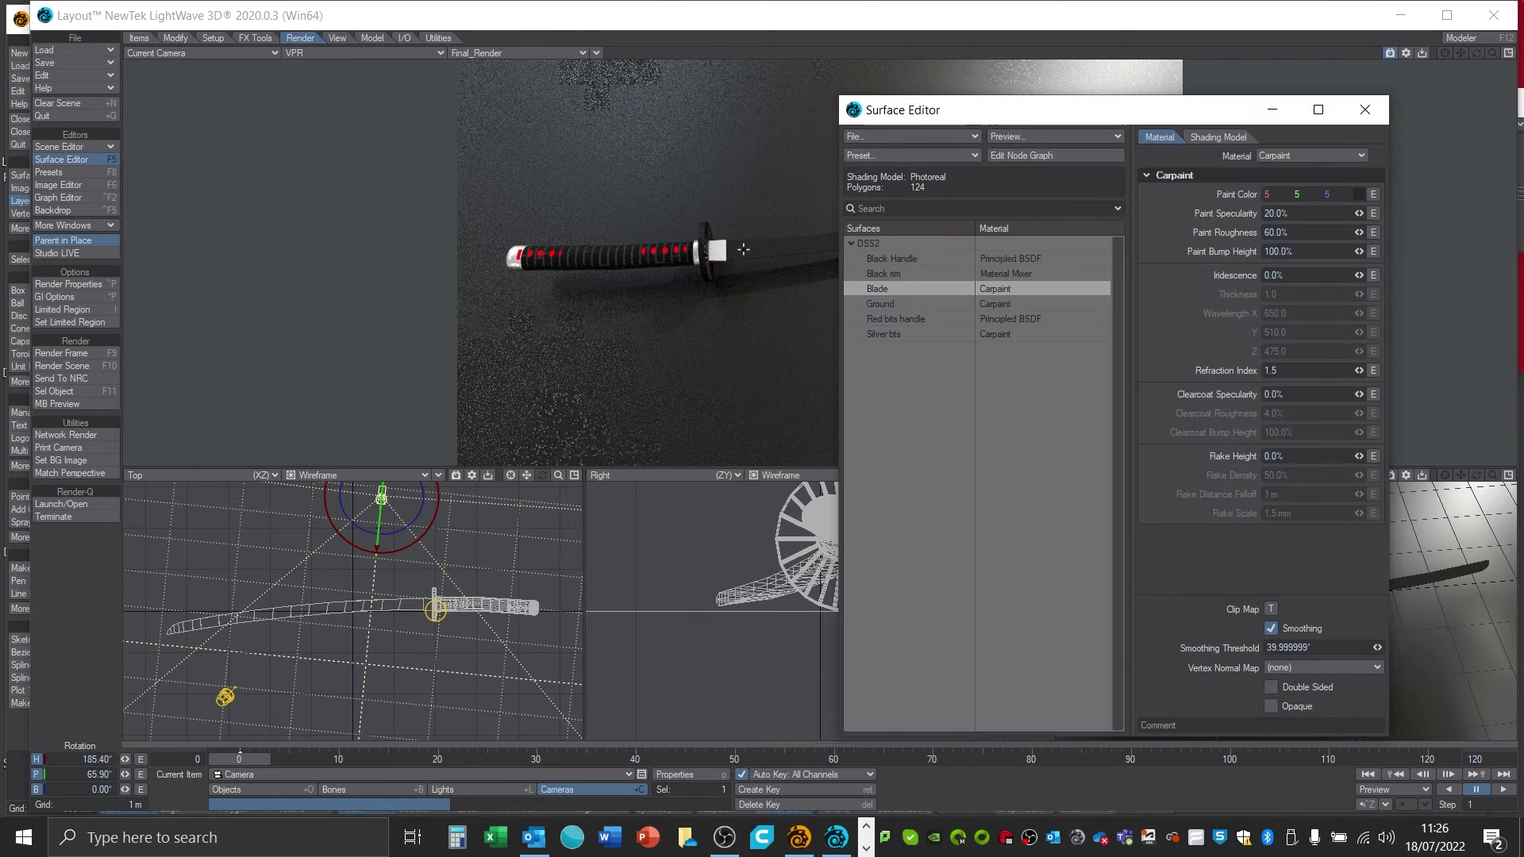
left_click(69, 172)
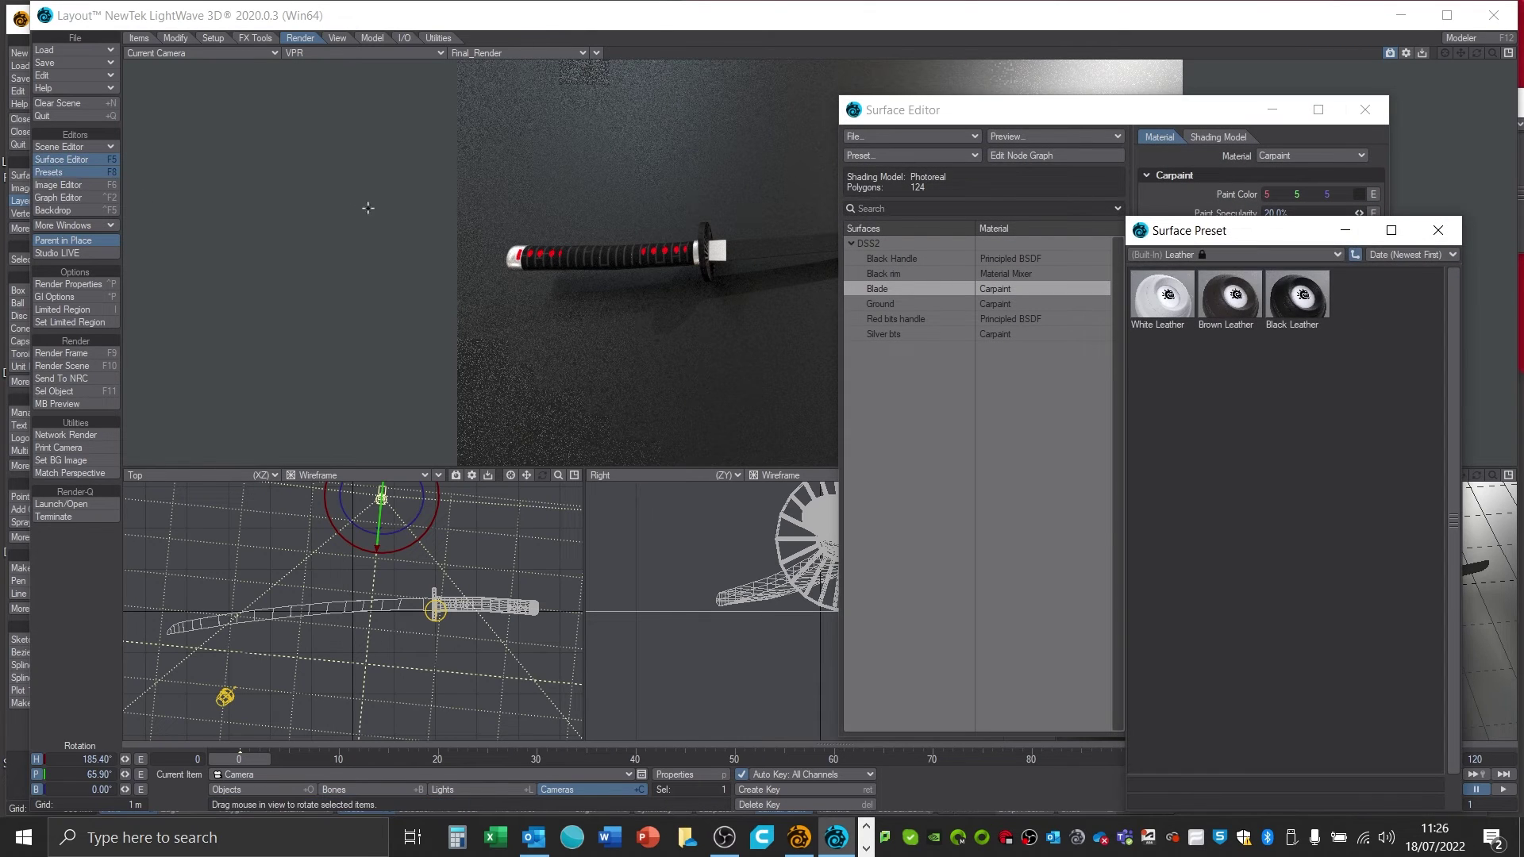
left_click(1255, 252)
mouse_move(1257, 253)
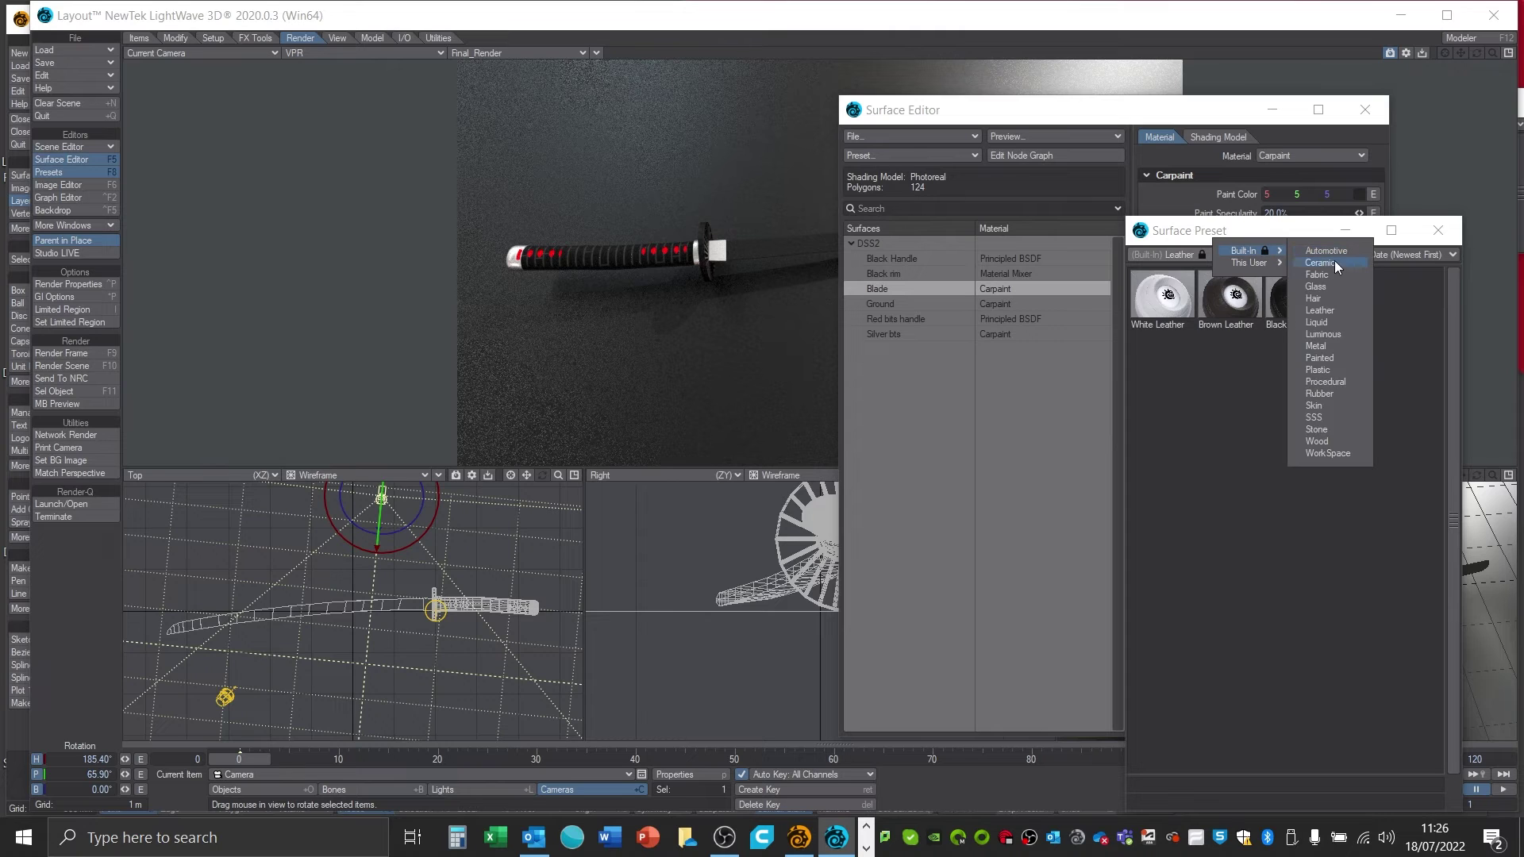
left_click(1331, 325)
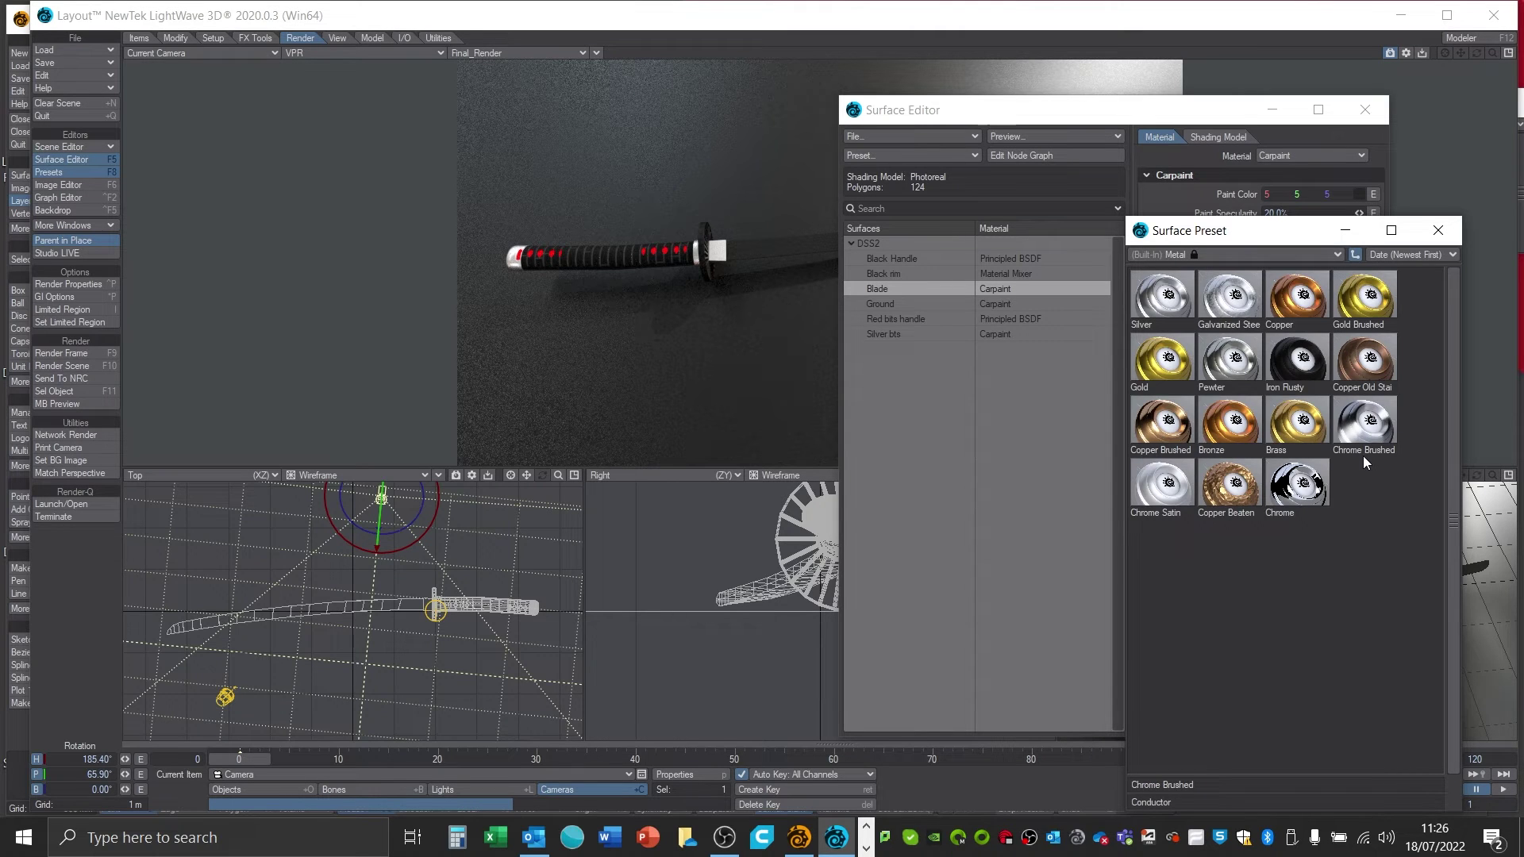
- Load the Gold Brushed preset onto the Blade surface and move the Surface Editor clear of the render preview
double_click(1365, 300)
left_click(318, 69)
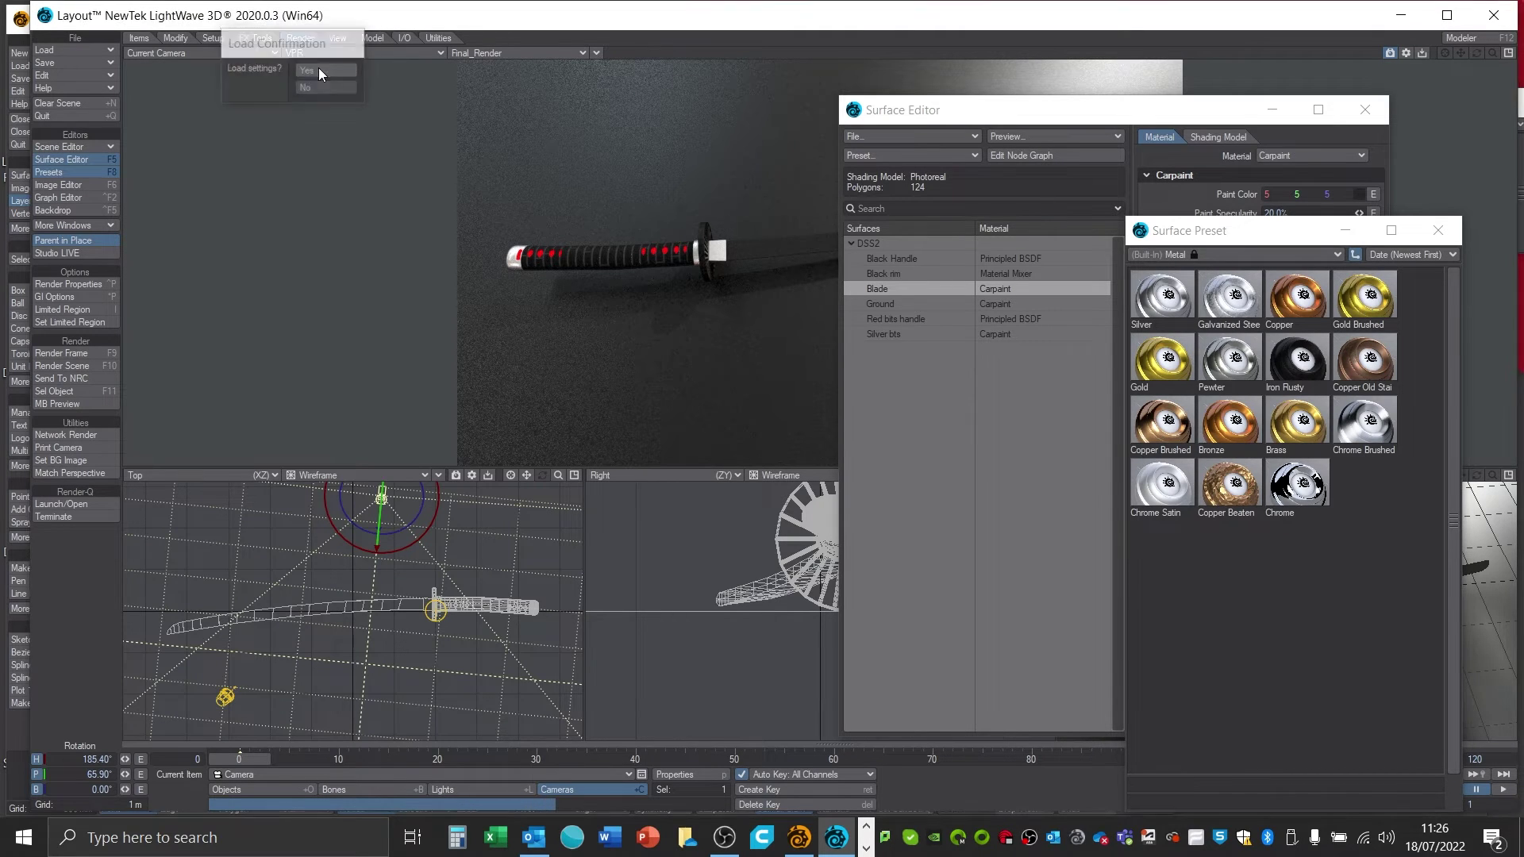
left_click_drag(1078, 109, 602, 410)
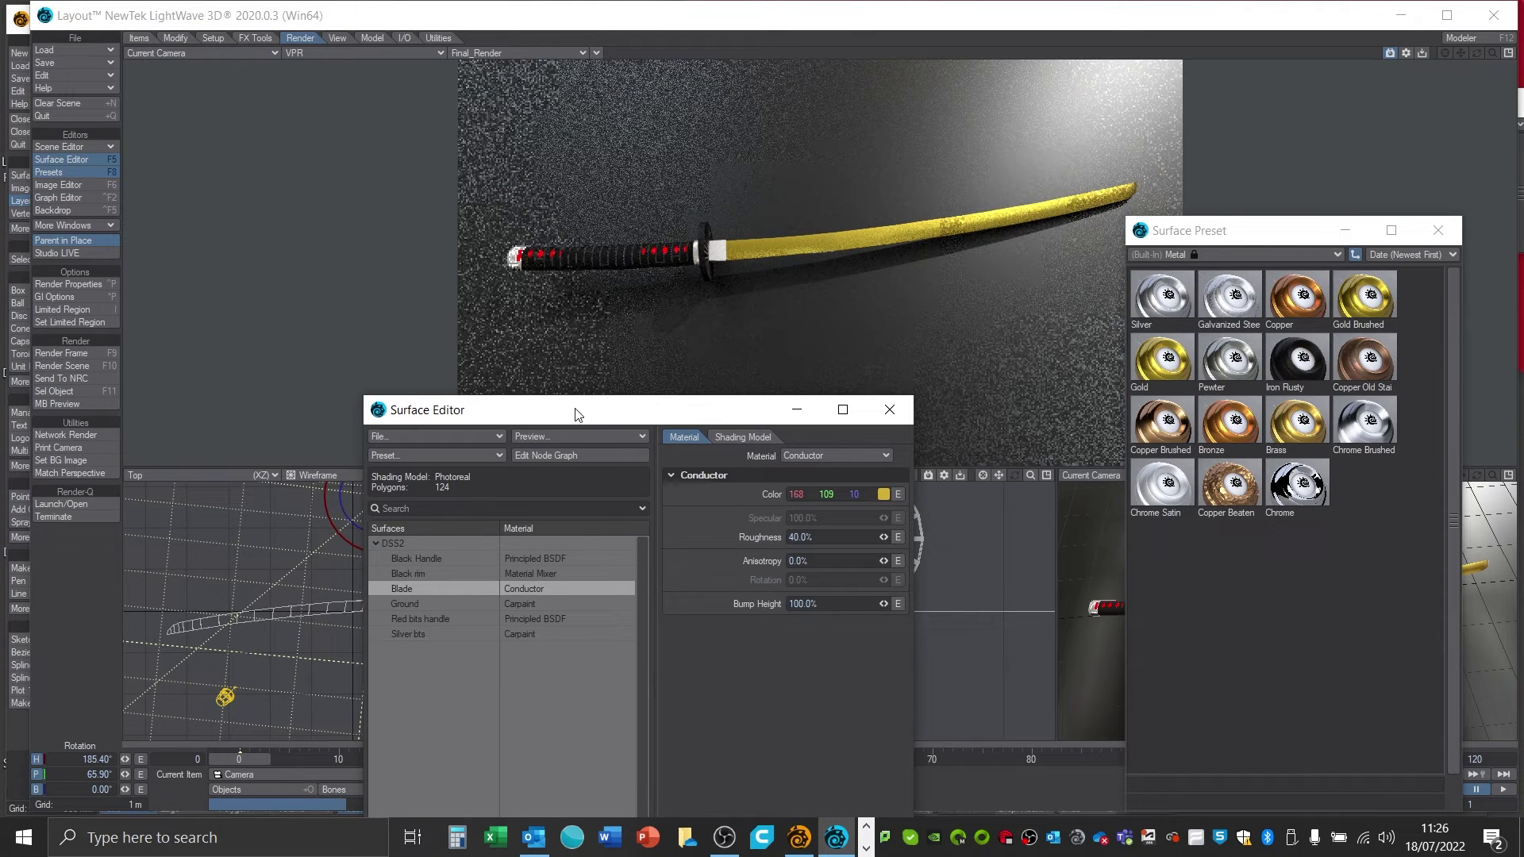
left_click_drag(585, 410, 491, 357)
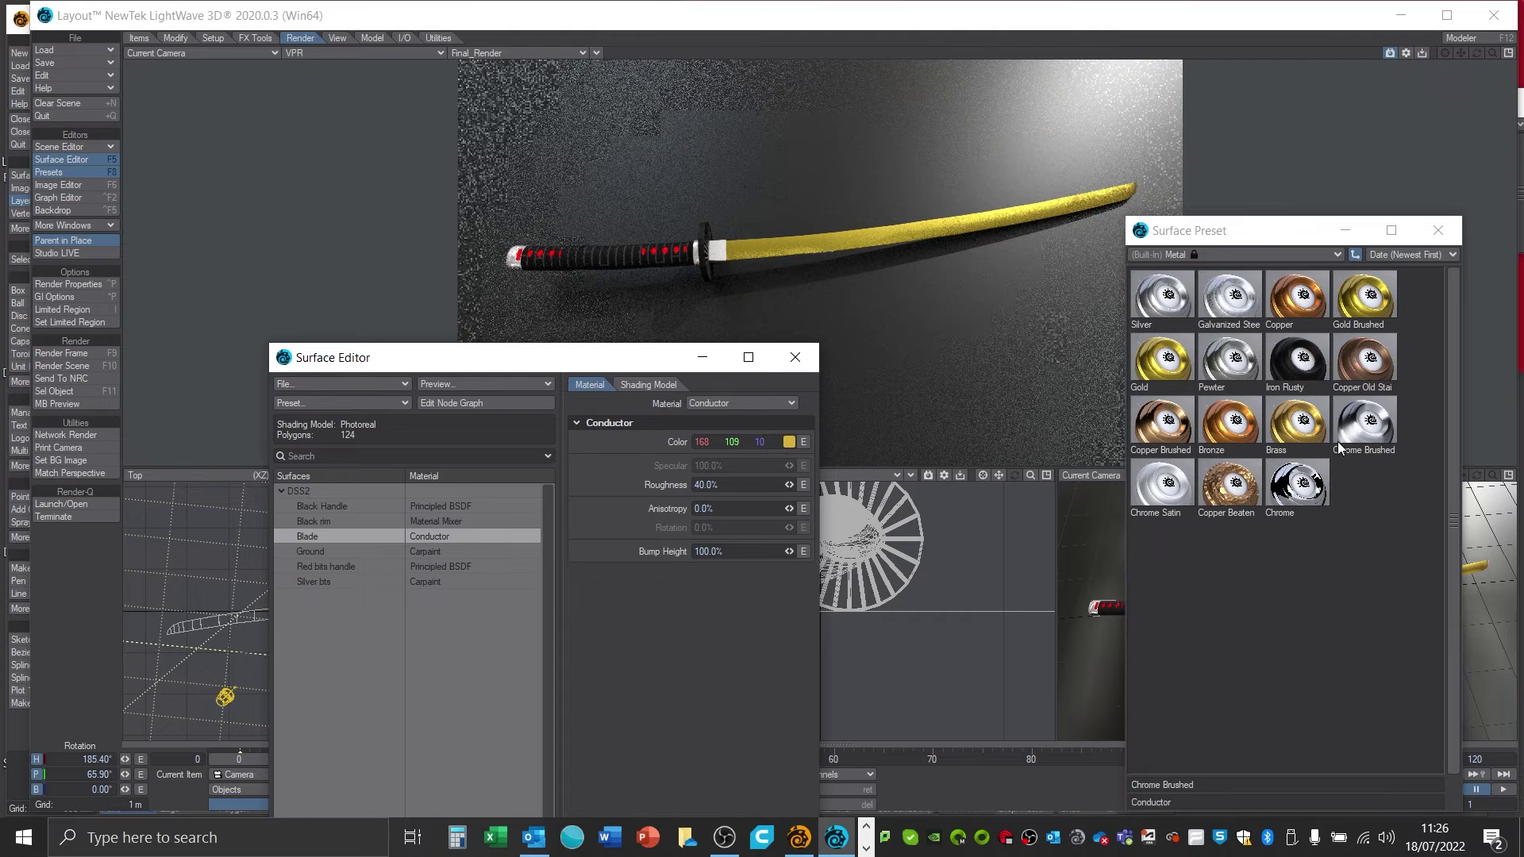
- Try the Pewter and Silver metal presets on the Blade surface
left_click(1238, 361)
double_click(1238, 361)
key("Return")
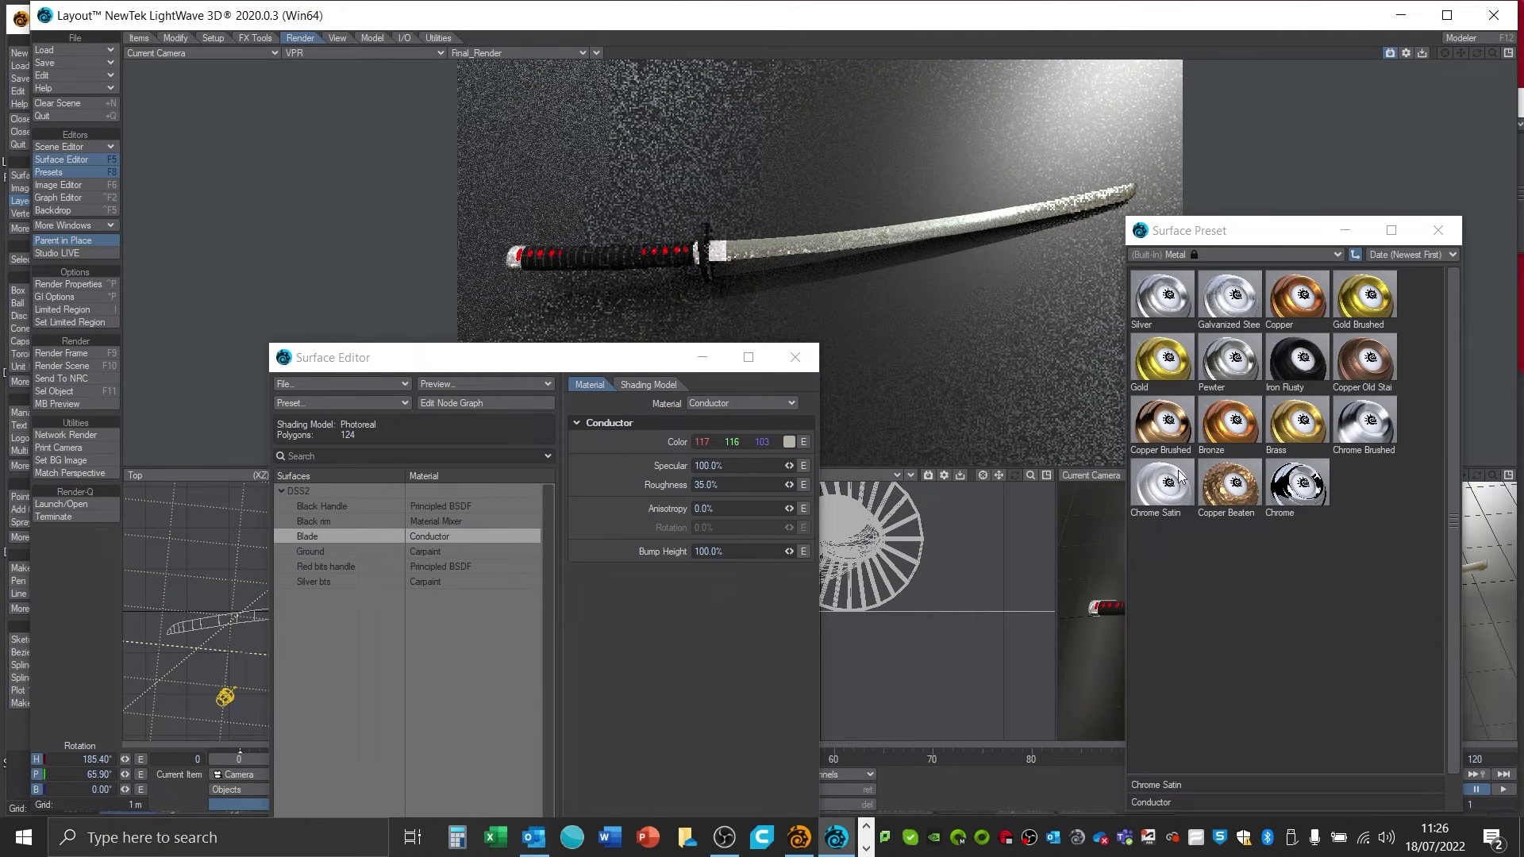
double_click(1134, 290)
key("Return")
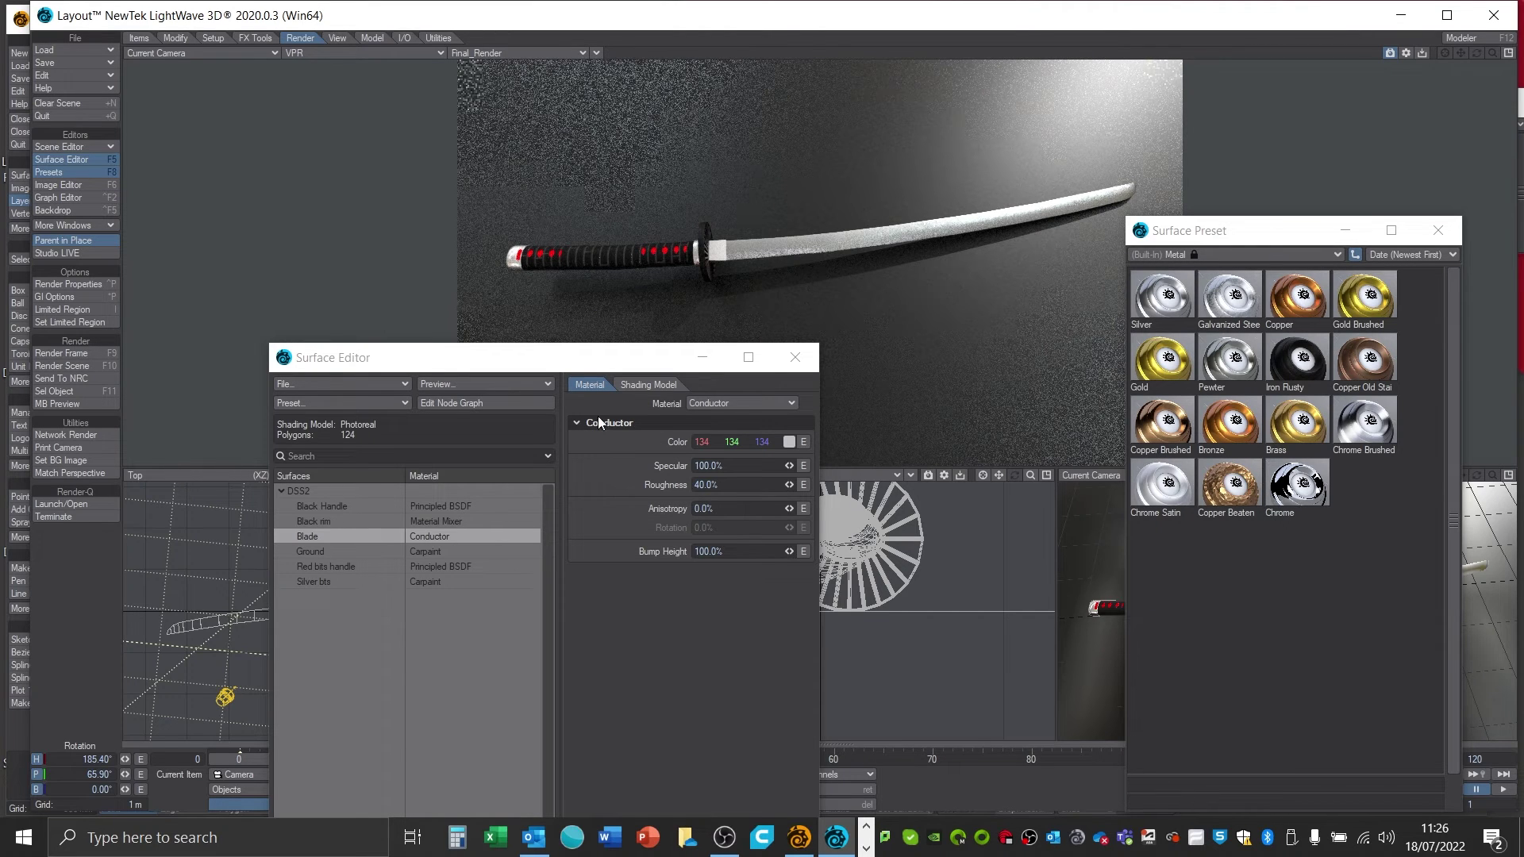
- Load the Pewter preset onto the Blade surface and set Specular to 66.0%, Roughness to 86.1% and Anisotropy to 58.9%
double_click(1246, 358)
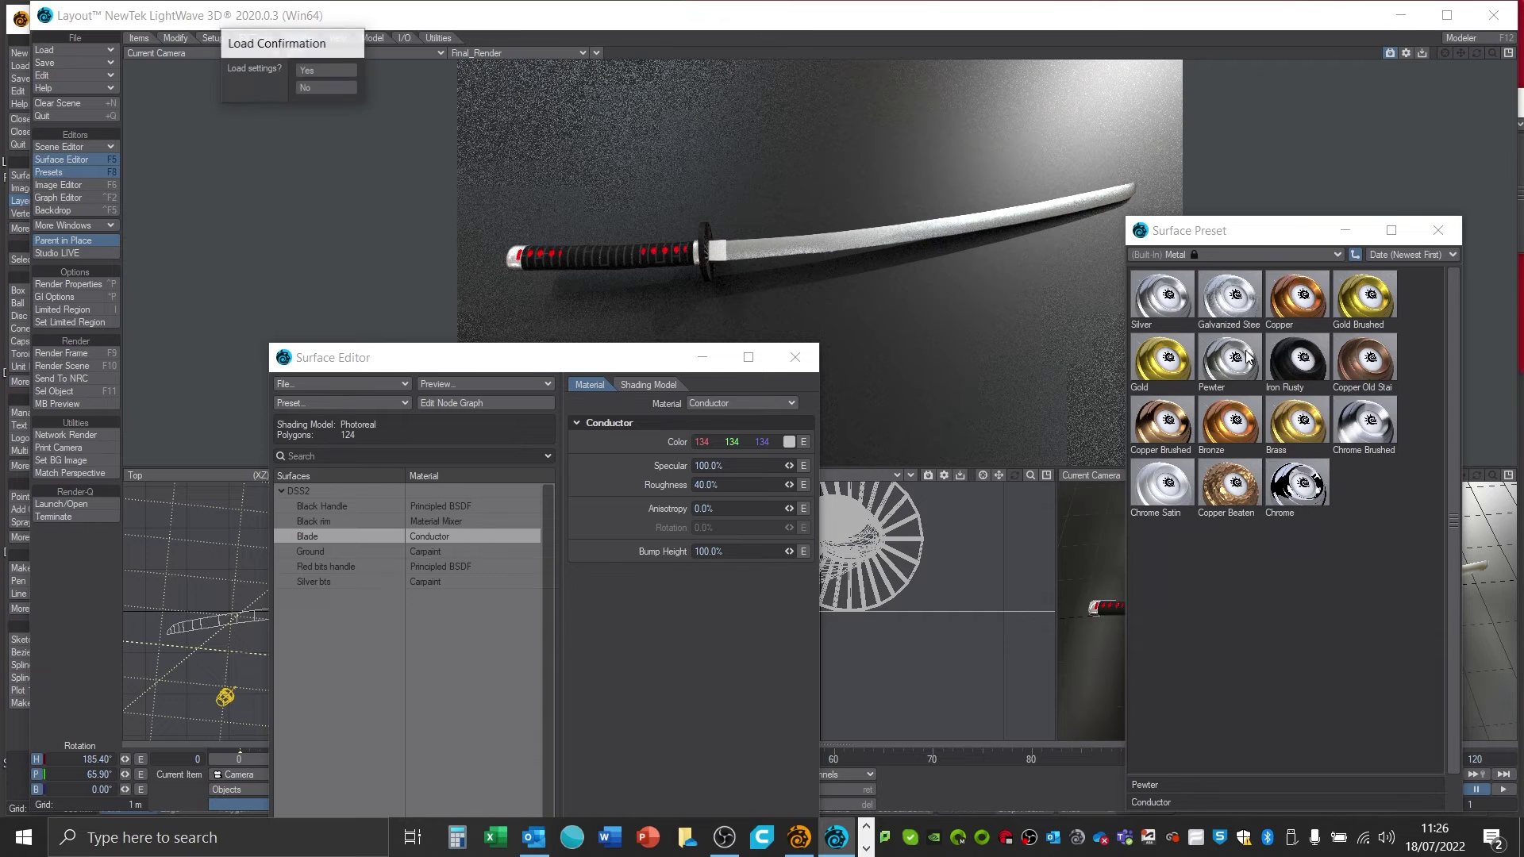
left_click(328, 72)
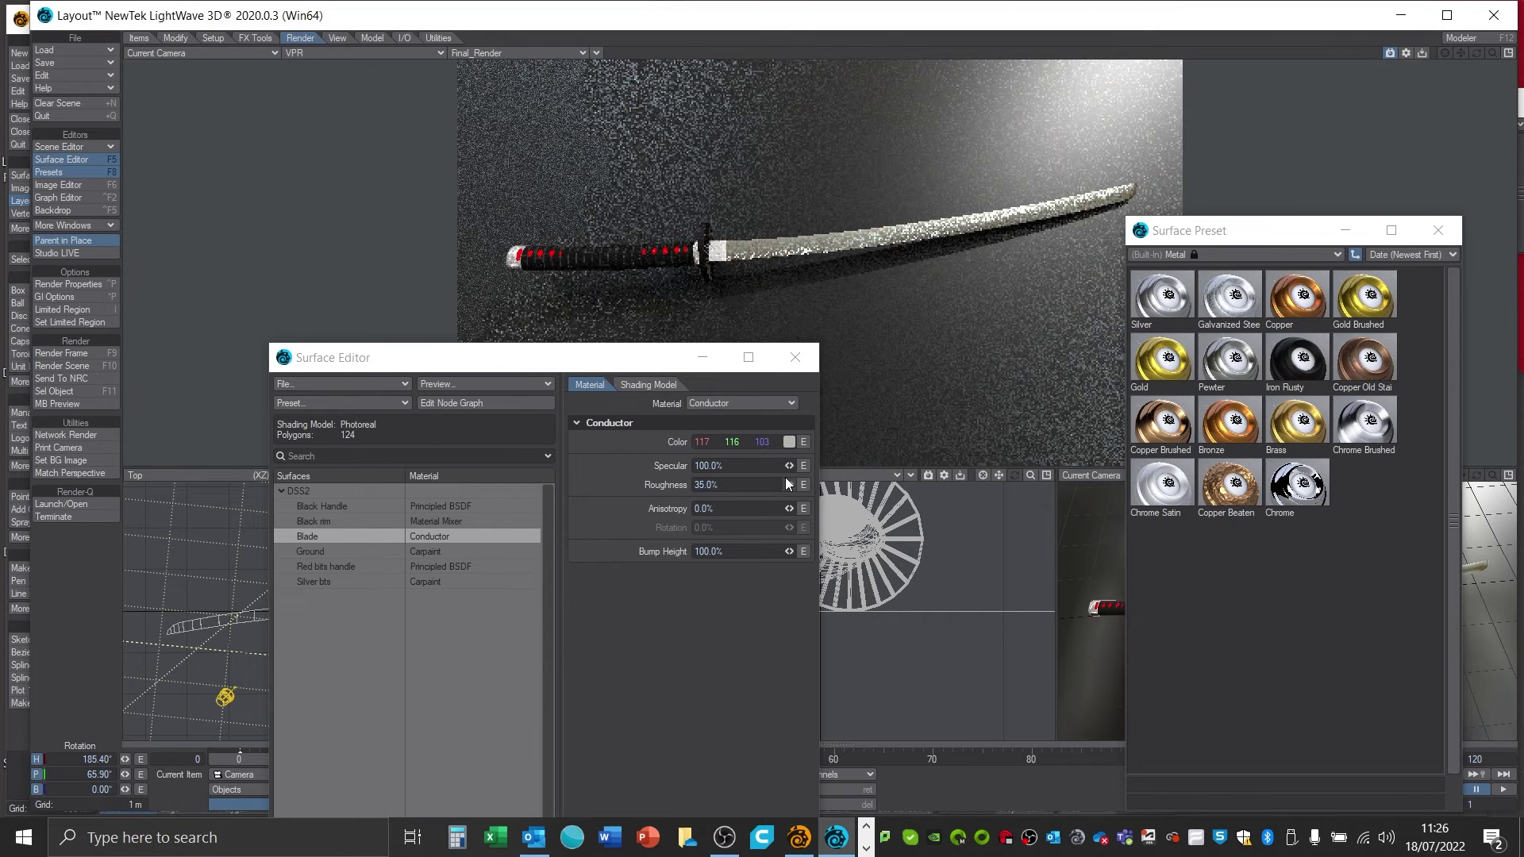
left_click_drag(789, 484, 790, 468)
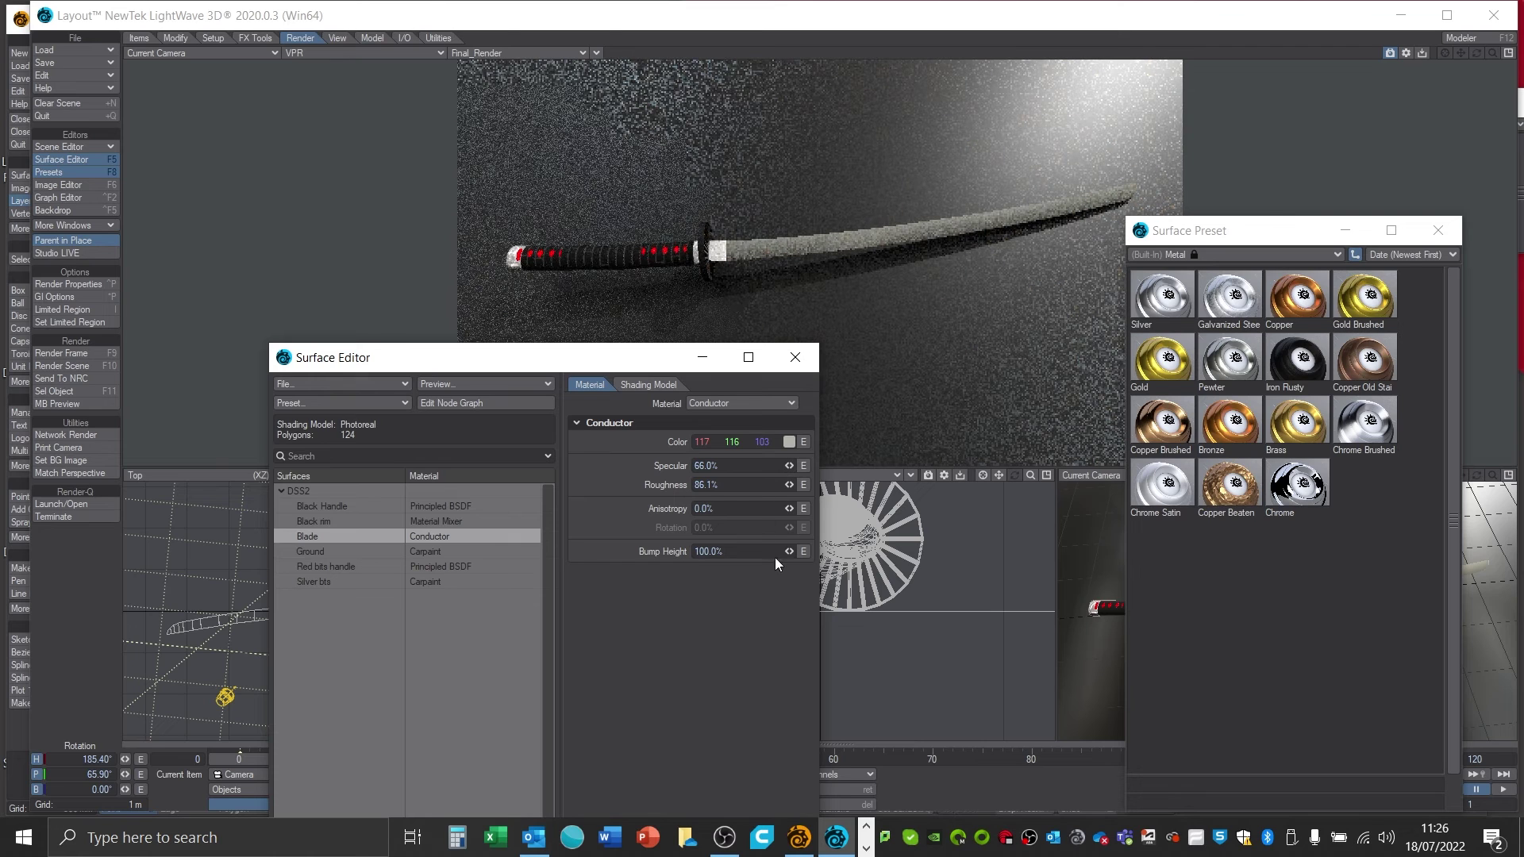
left_click(775, 550)
left_click_drag(796, 506, 797, 508)
right_click(312, 536)
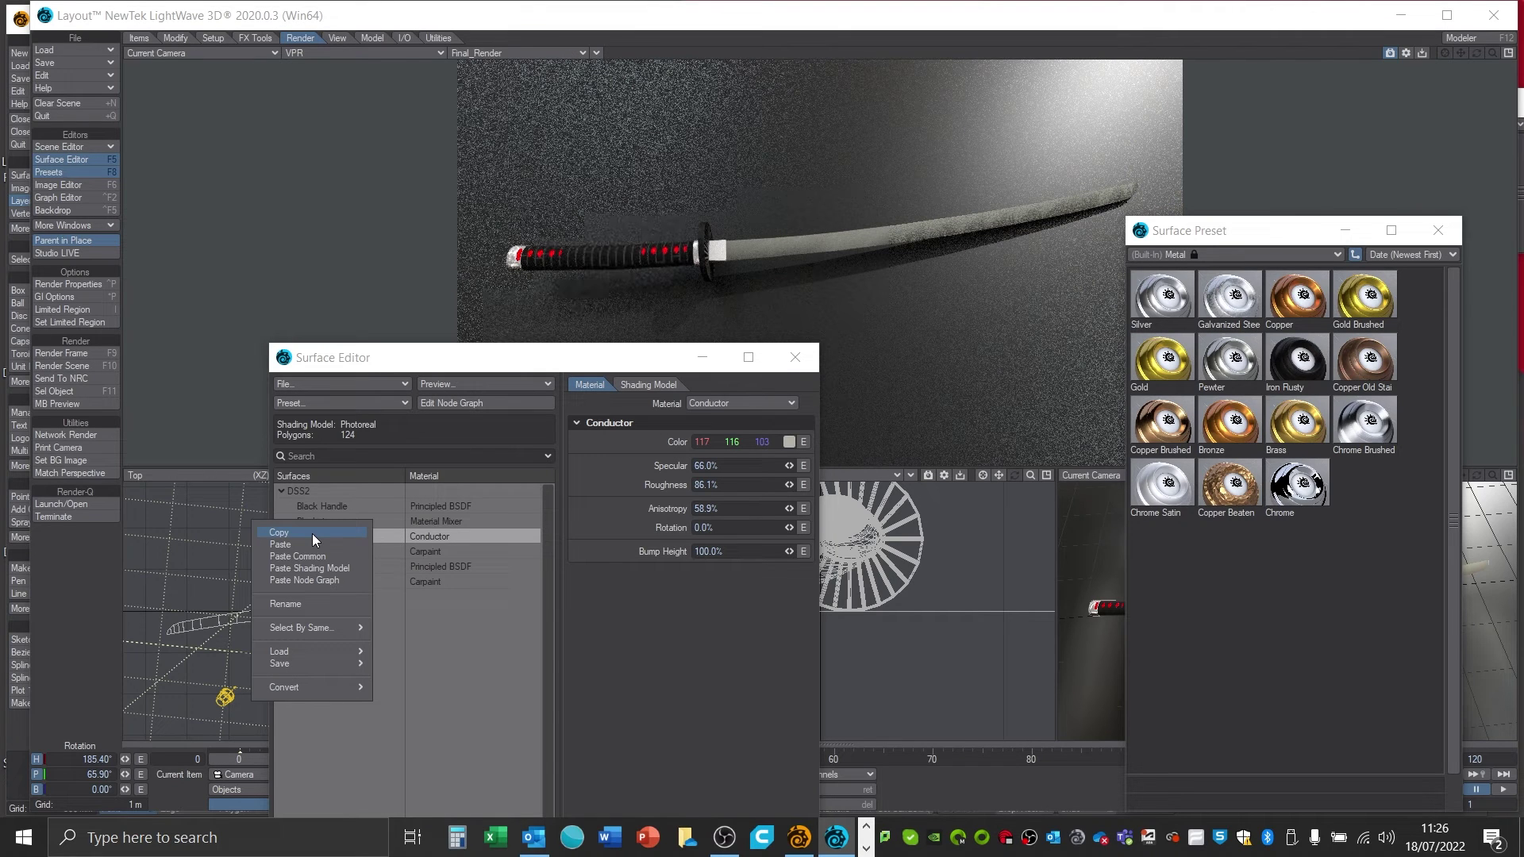
mouse_move(337, 665)
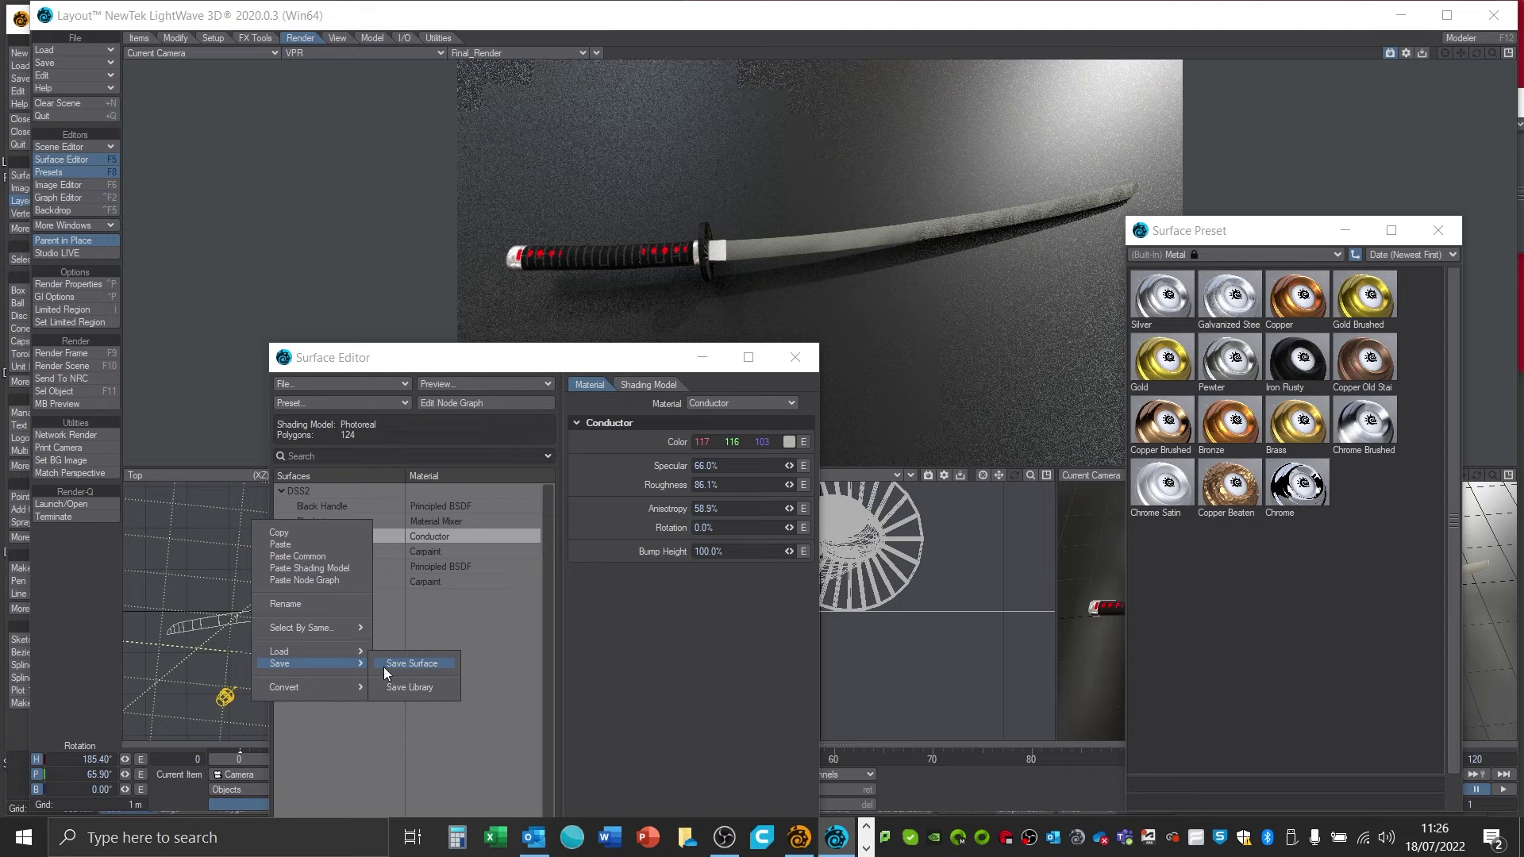
left_click(422, 689)
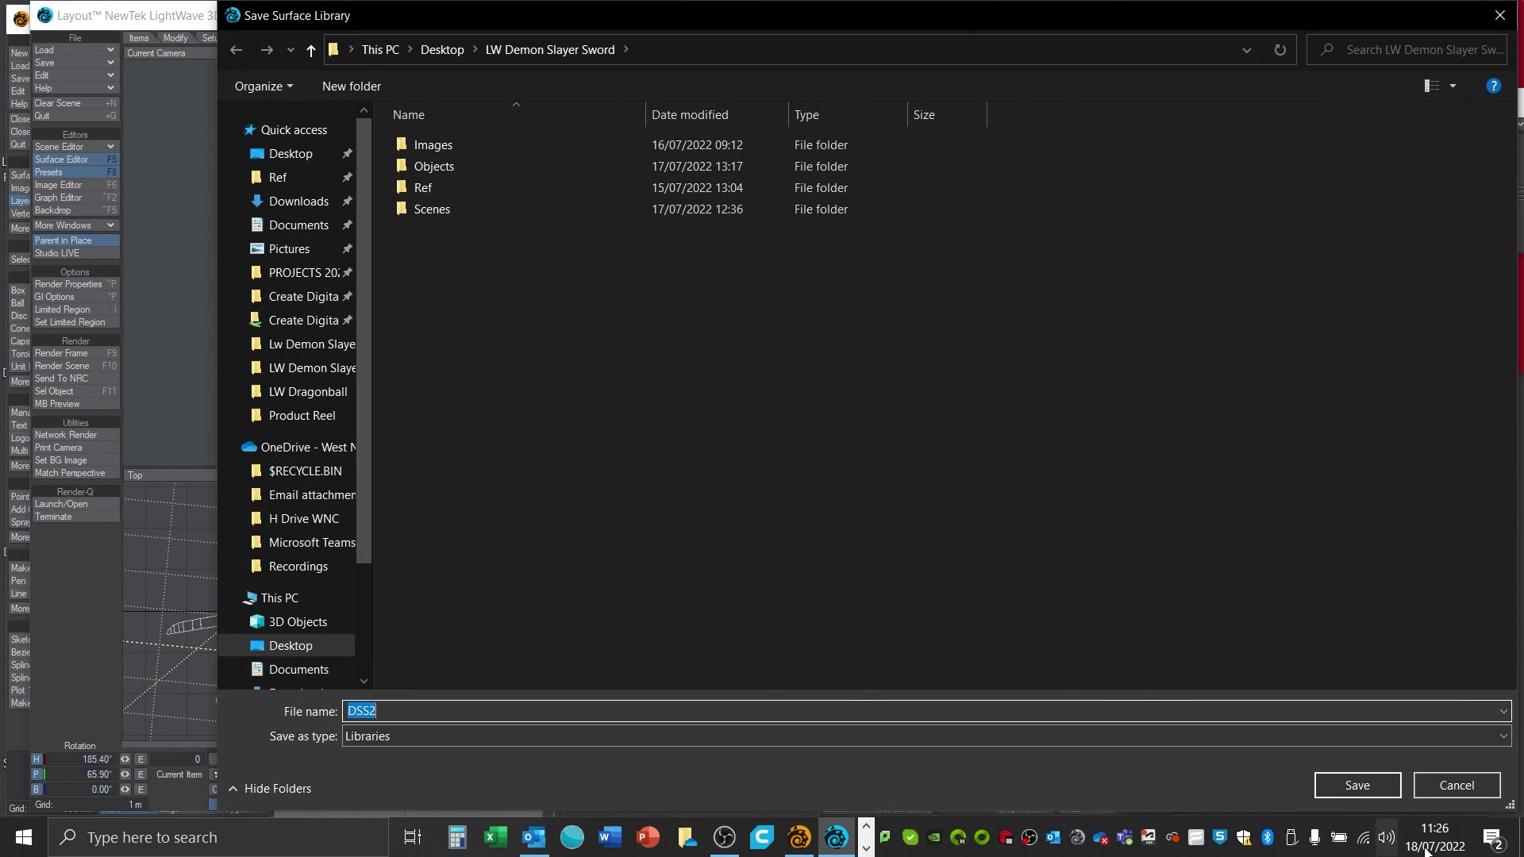
left_click(1456, 785)
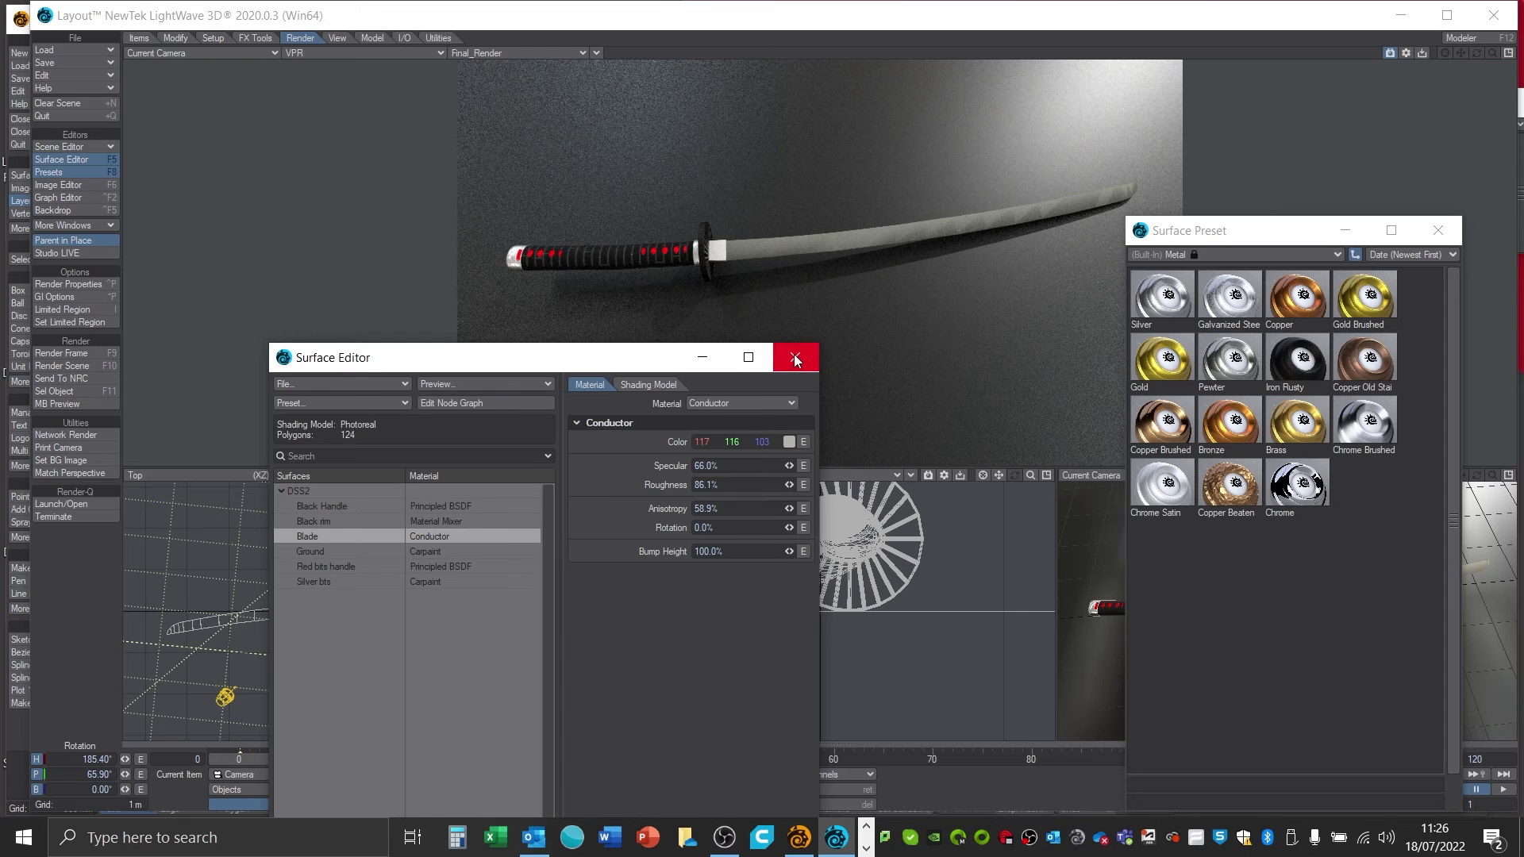
right_click(355, 538)
mouse_move(364, 669)
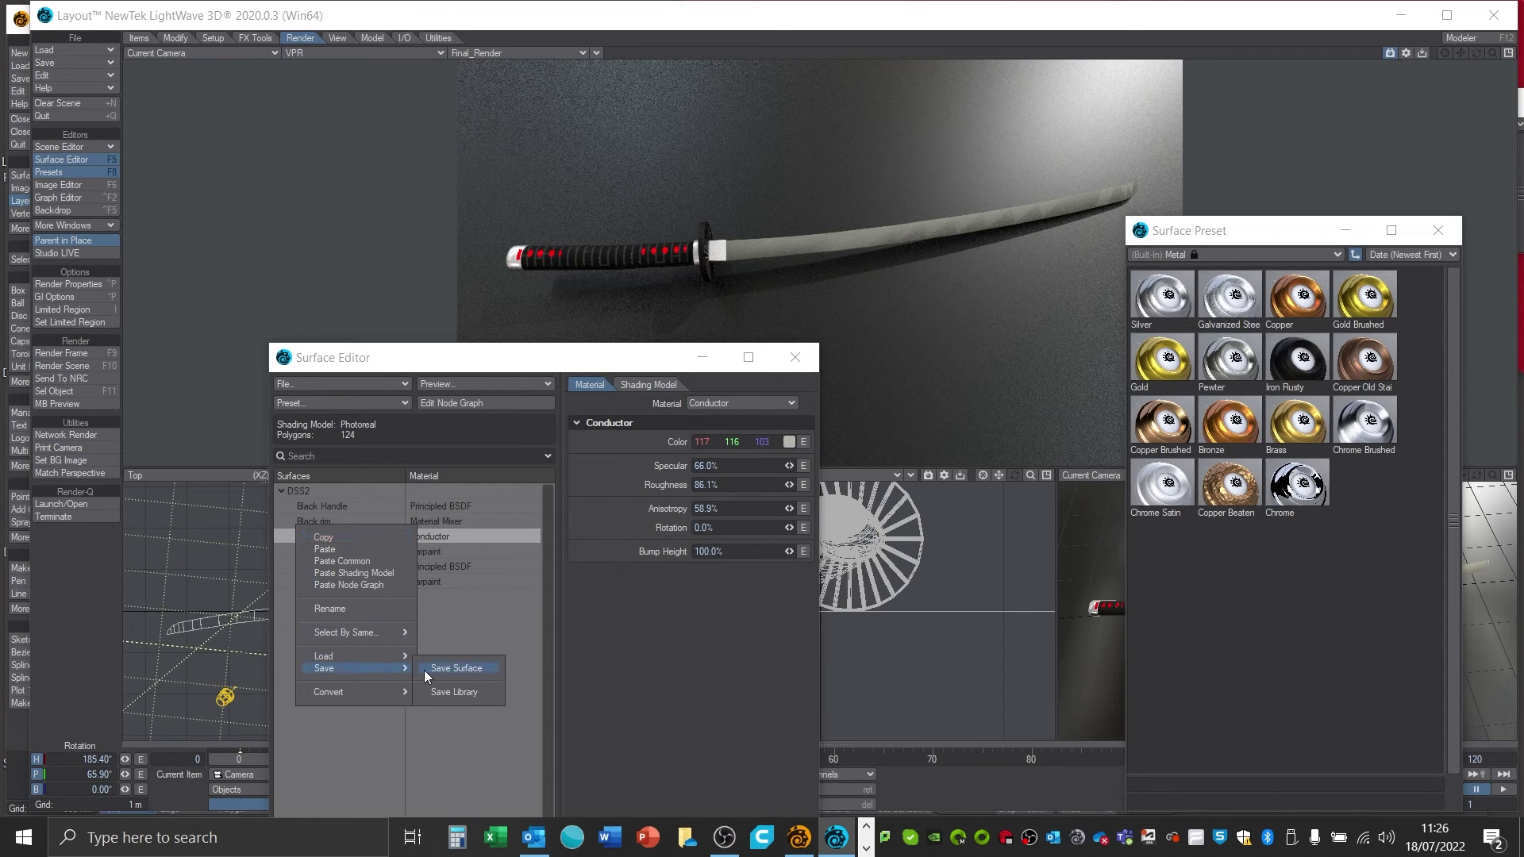
left_click(730, 669)
- Close the Surface Editor and the surface presets
left_click(795, 357)
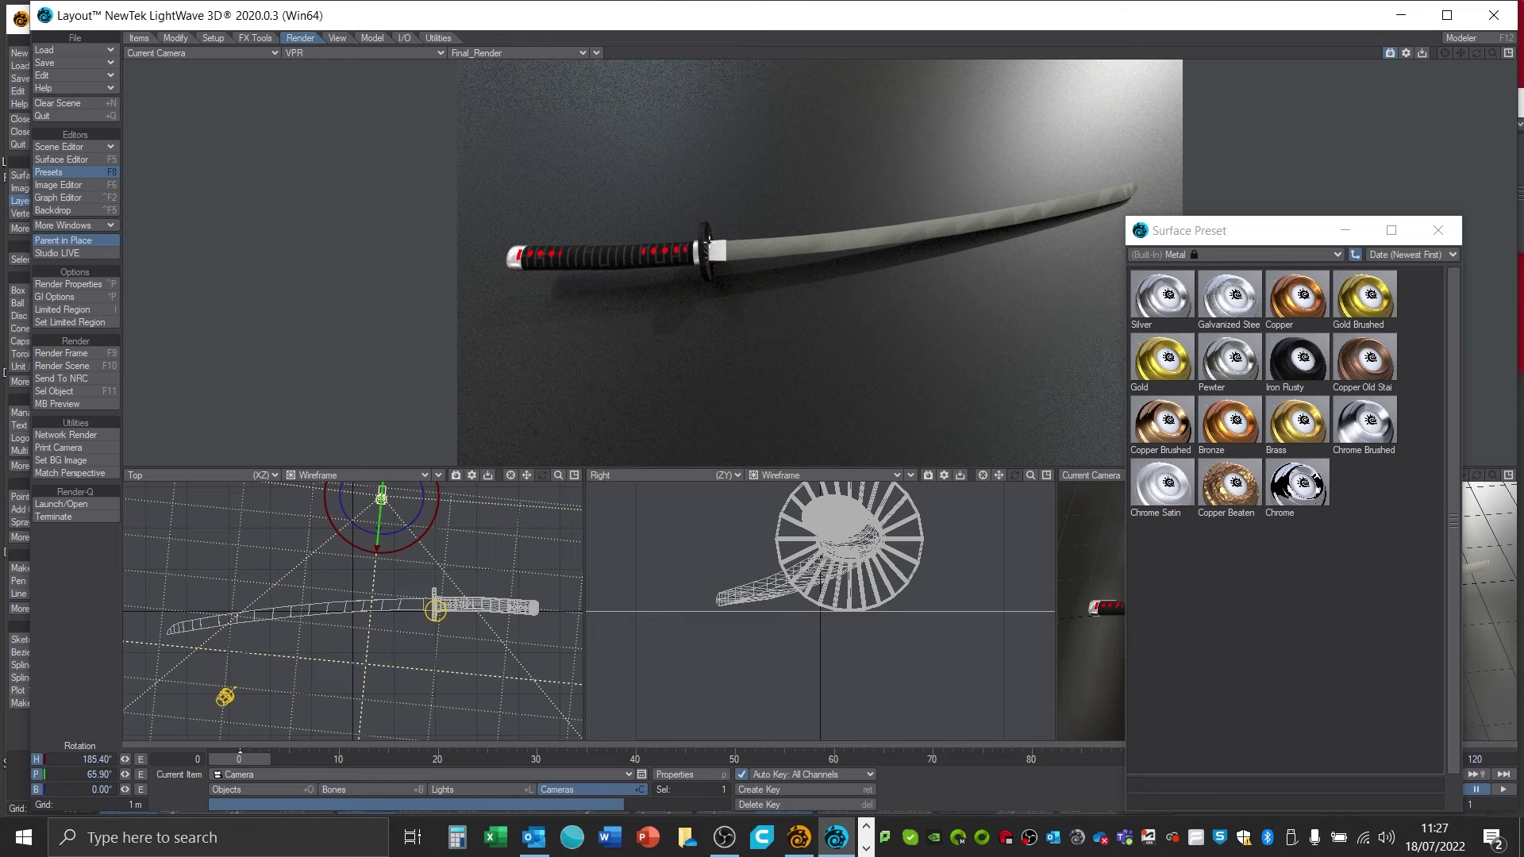
left_click(1438, 230)
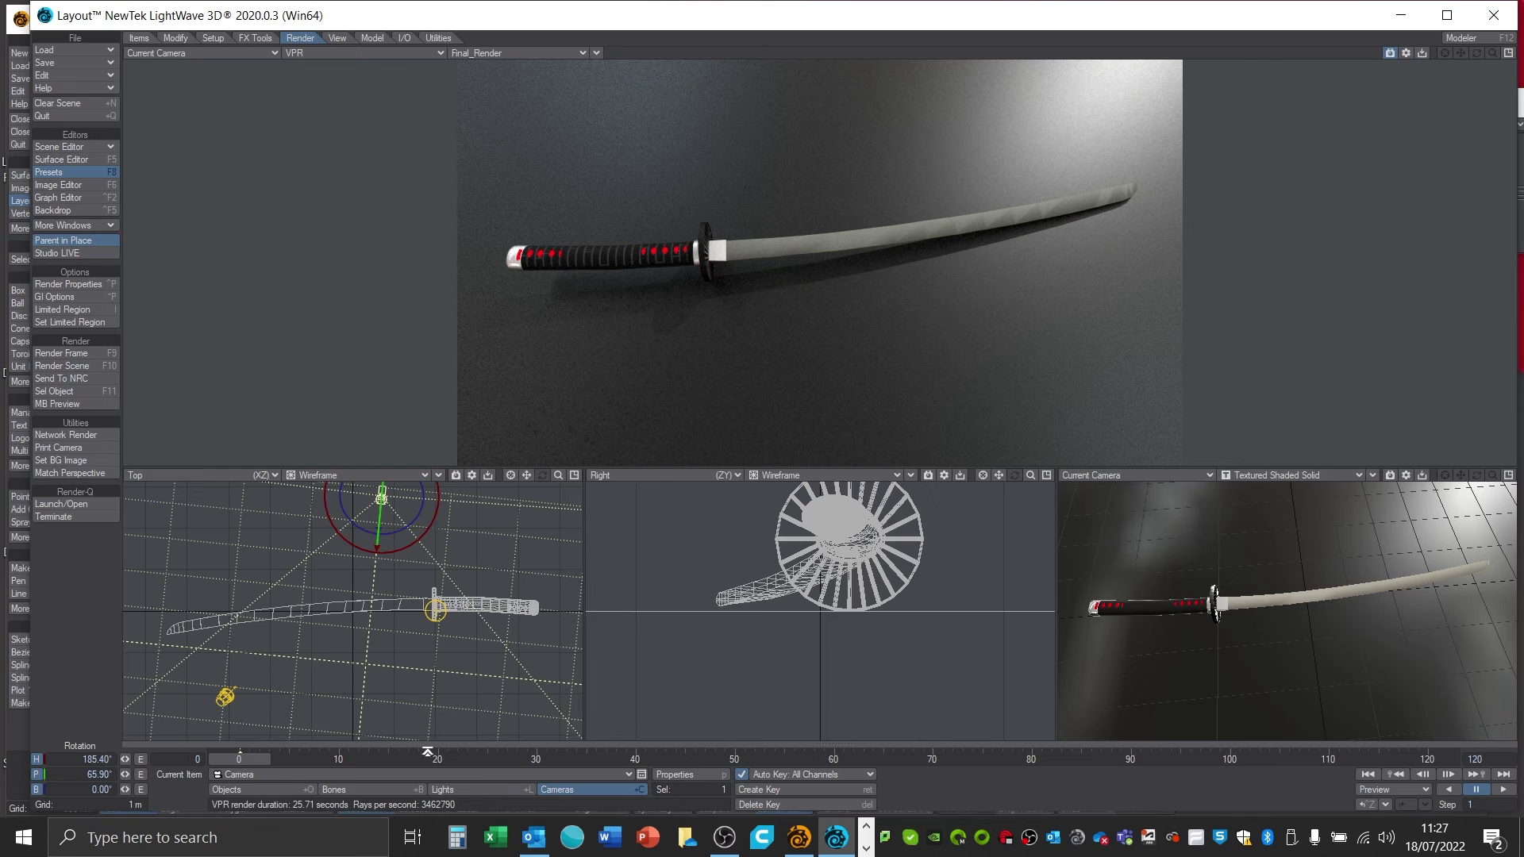
- Open the light properties and change the distant light named Light to an Area light
left_click(451, 789)
left_click(683, 774)
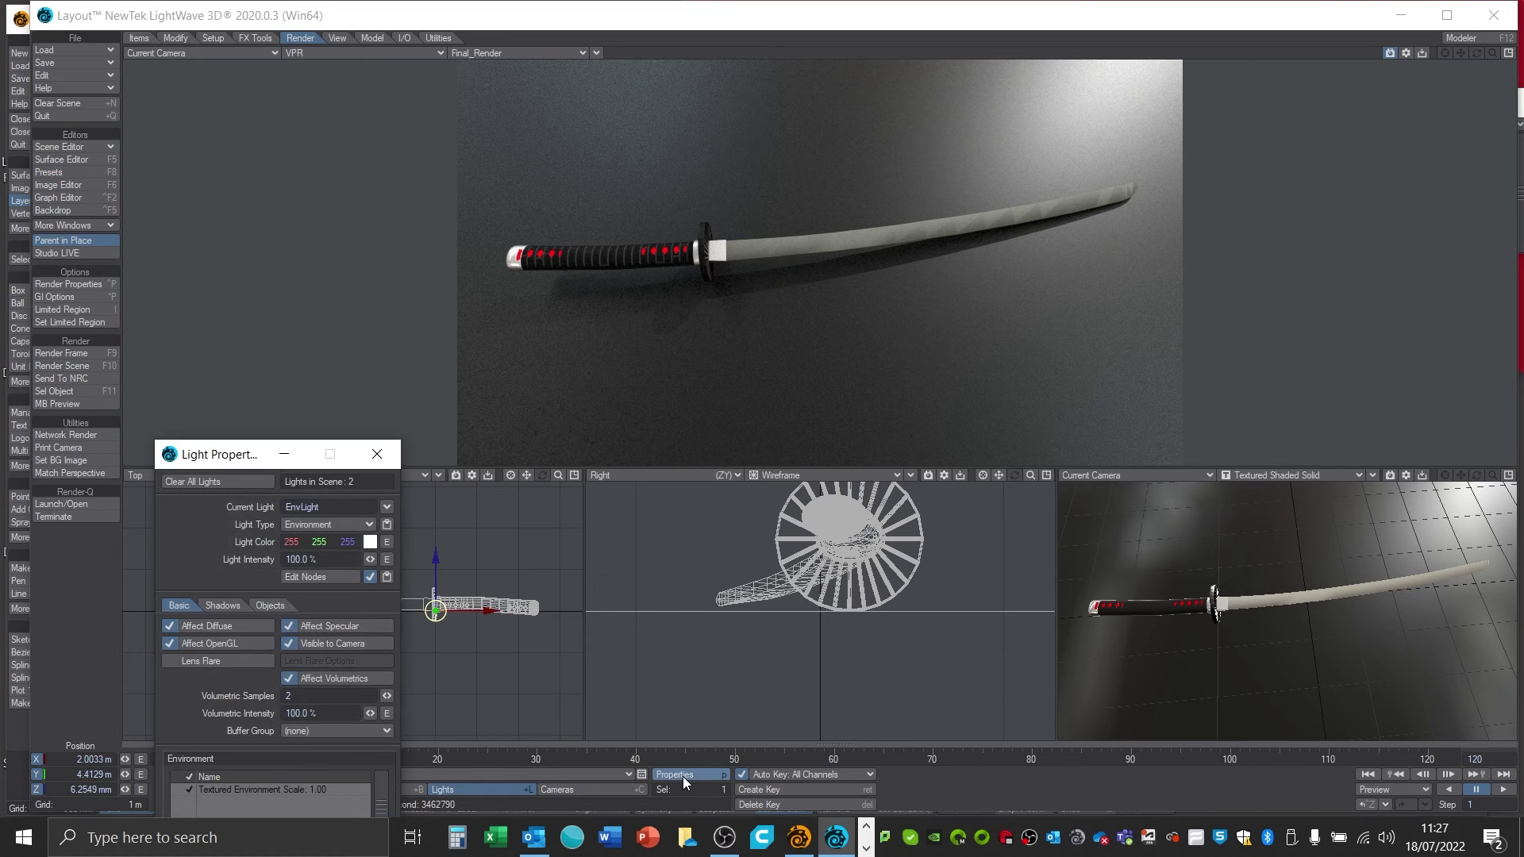
left_click_drag(223, 465, 215, 80)
left_click(379, 119)
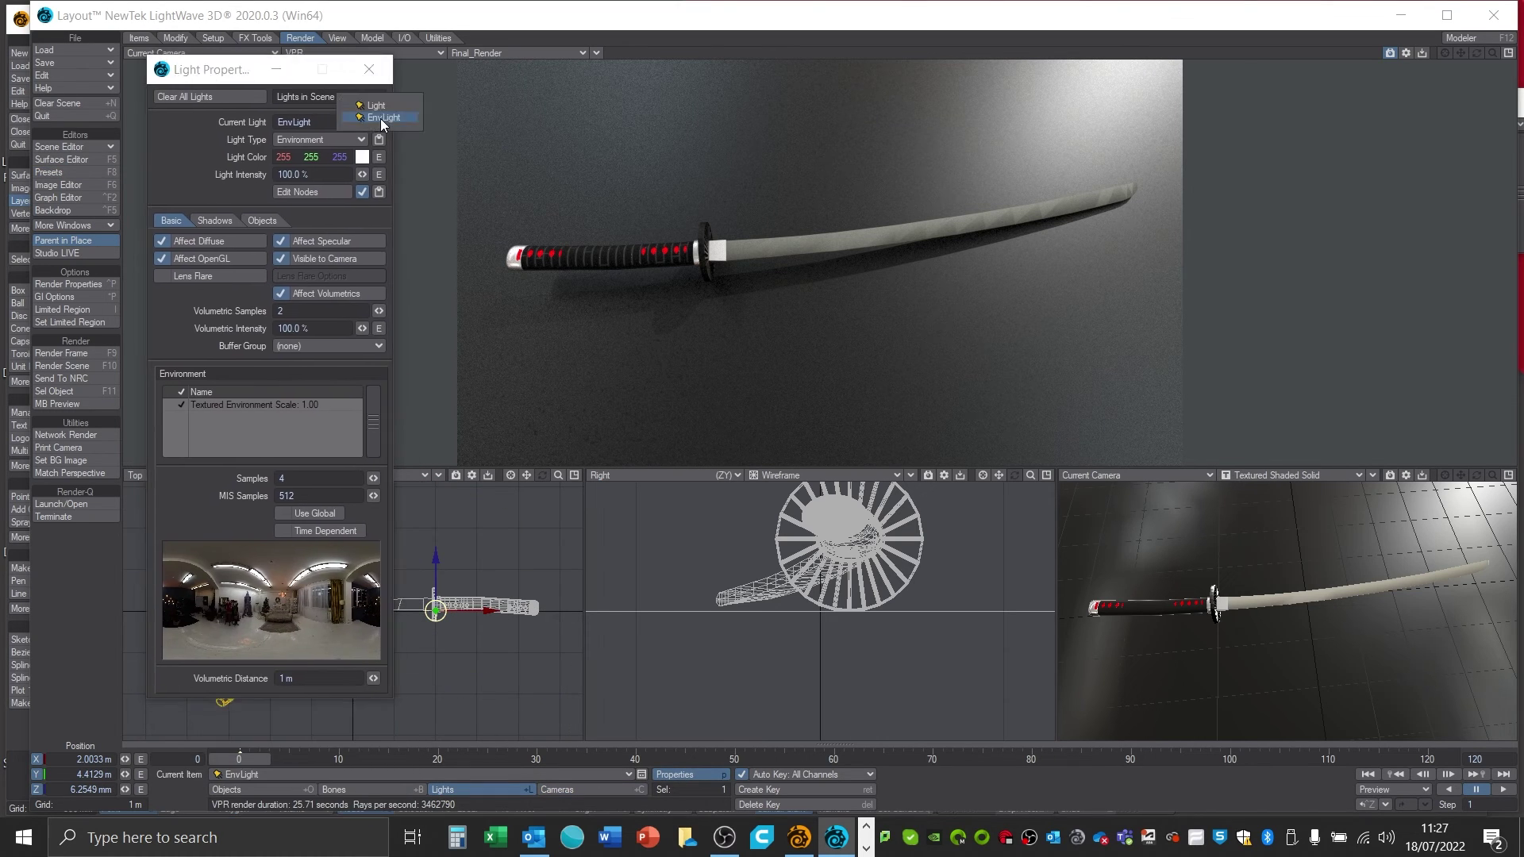
left_click(378, 106)
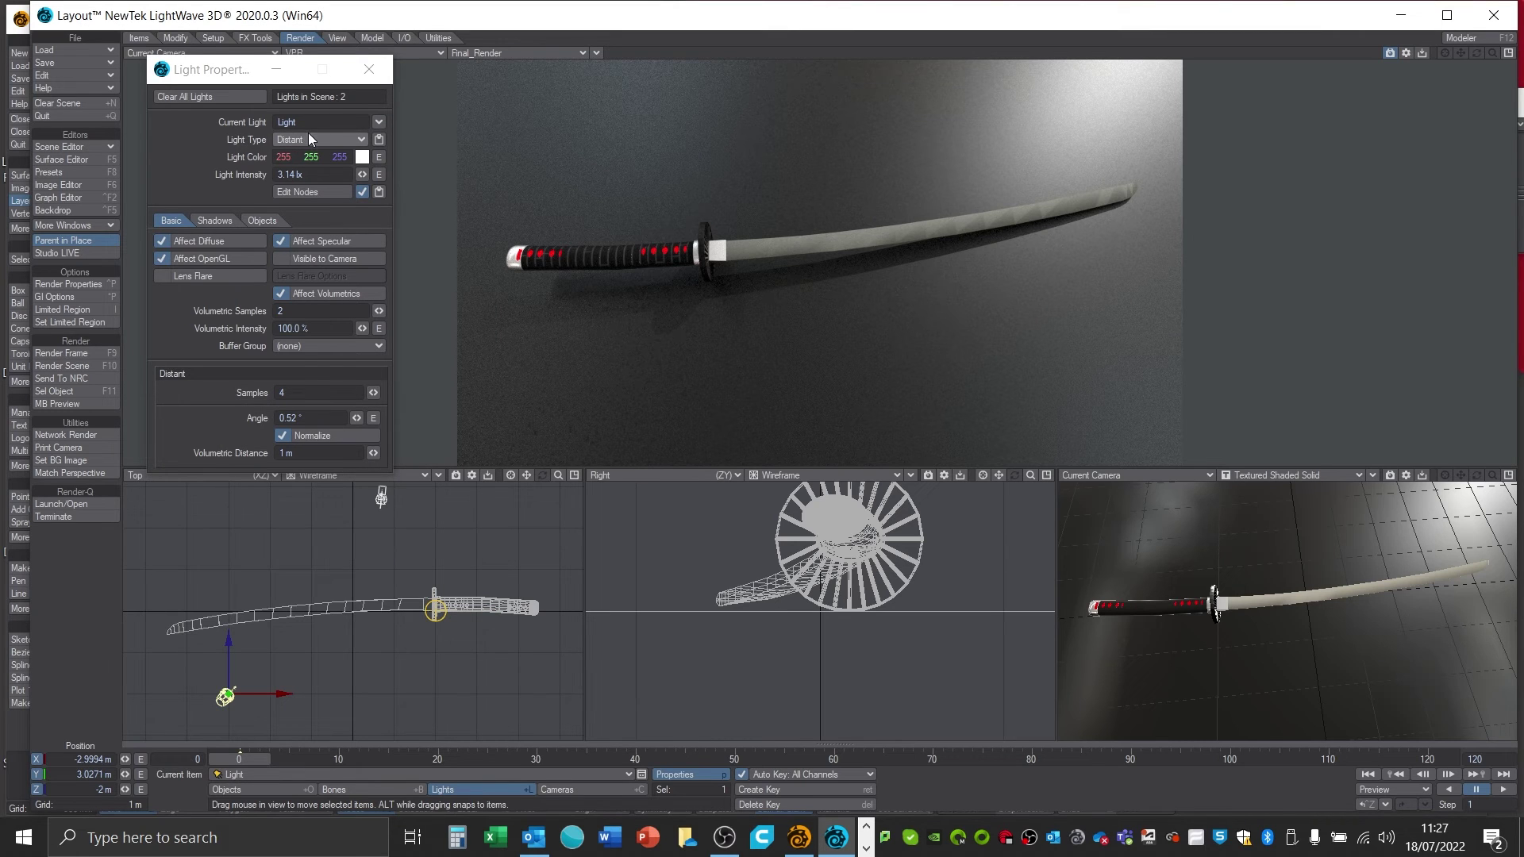
left_click(308, 136)
left_click(308, 142)
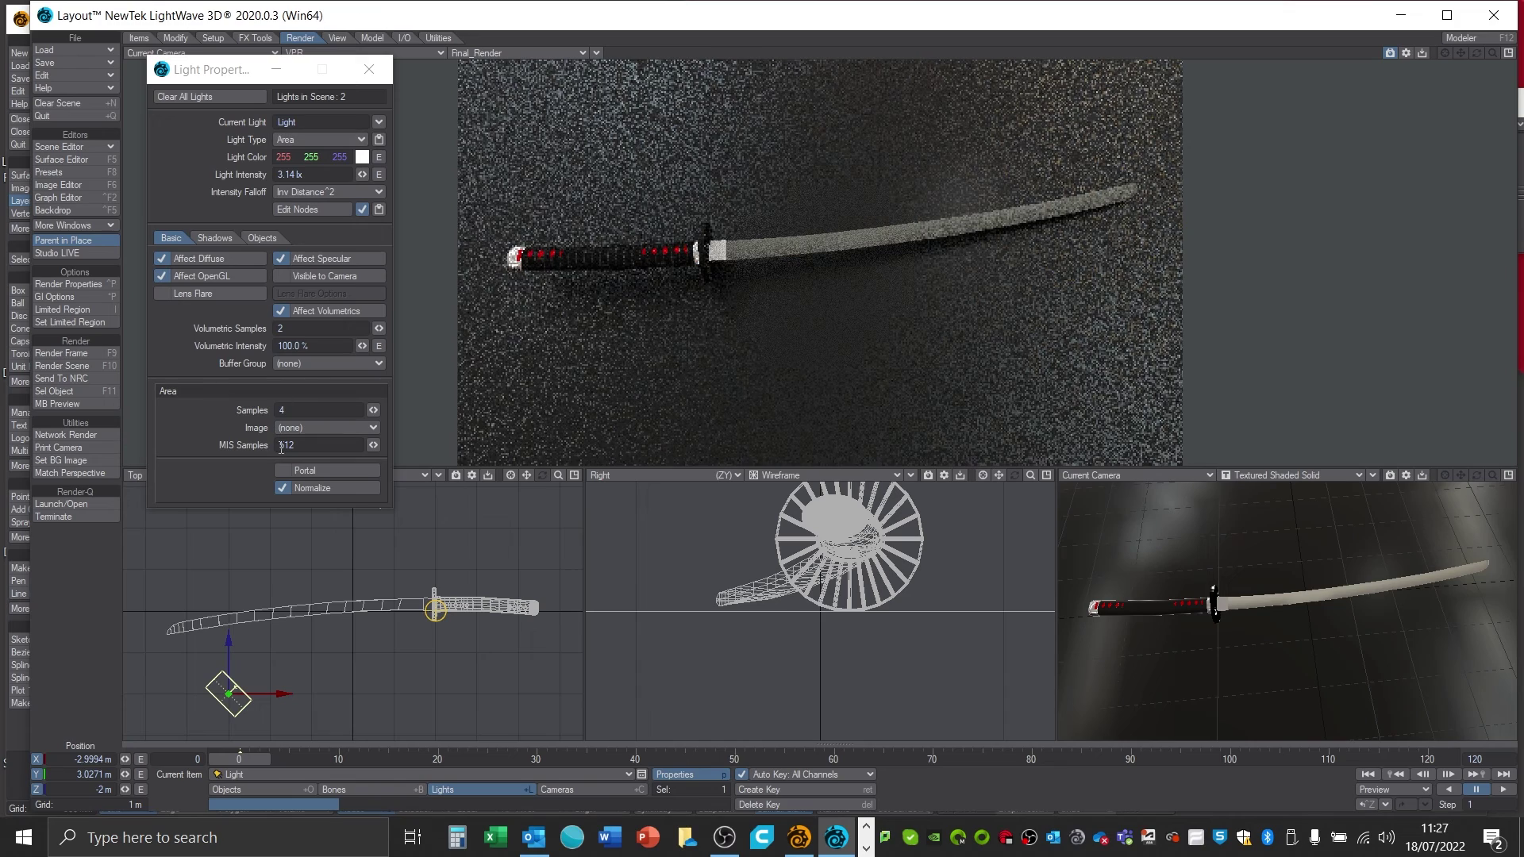
- Enable Portal, disable Normalize, and set the area light's intensity to 60 lx
left_click(306, 472)
left_click(303, 491)
left_click_drag(313, 176, 184, 174)
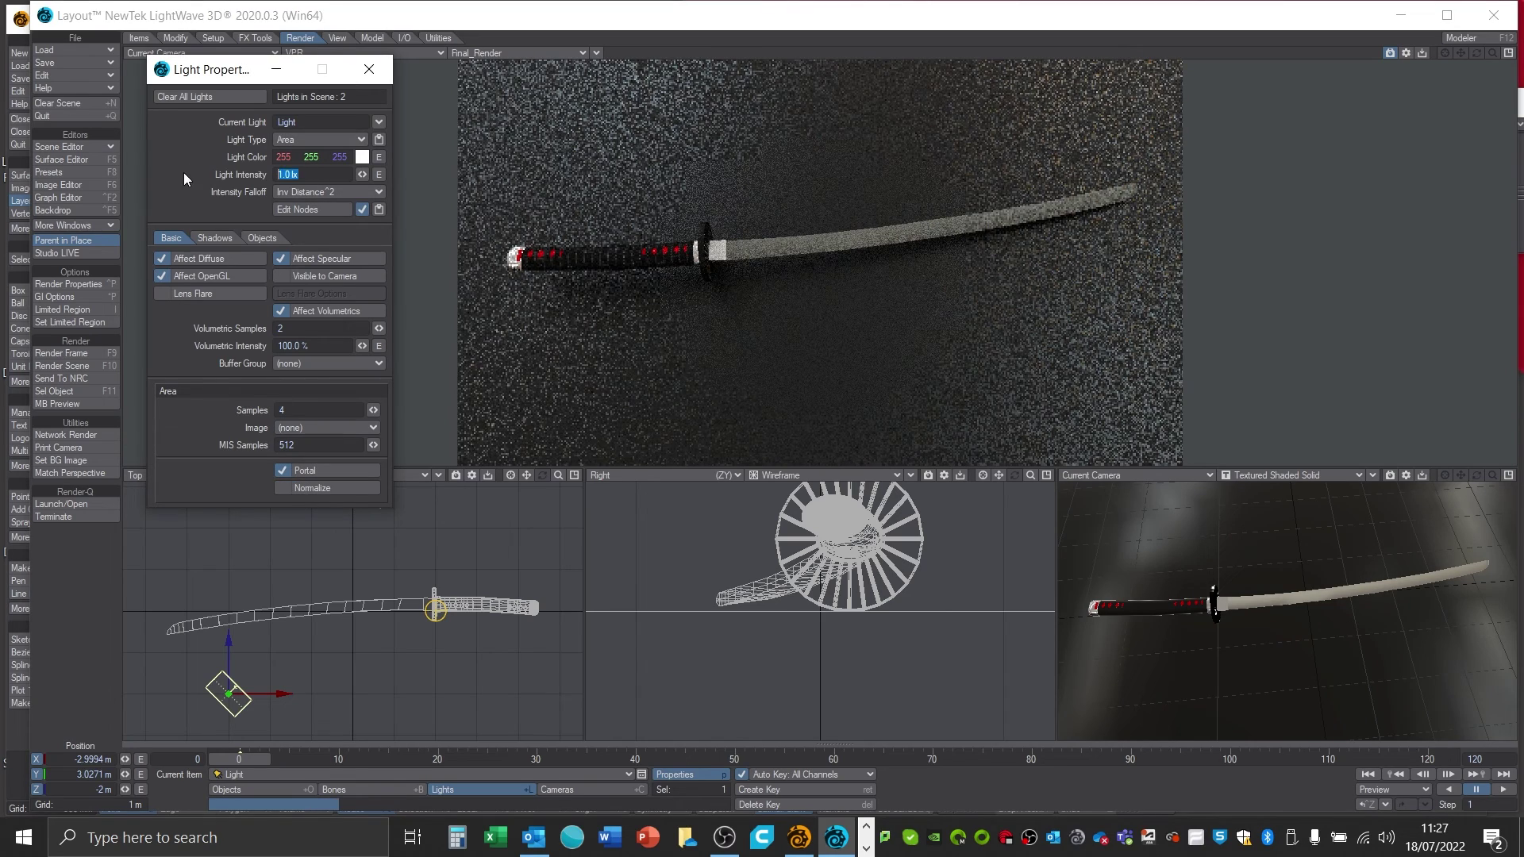
type("60")
key("Return")
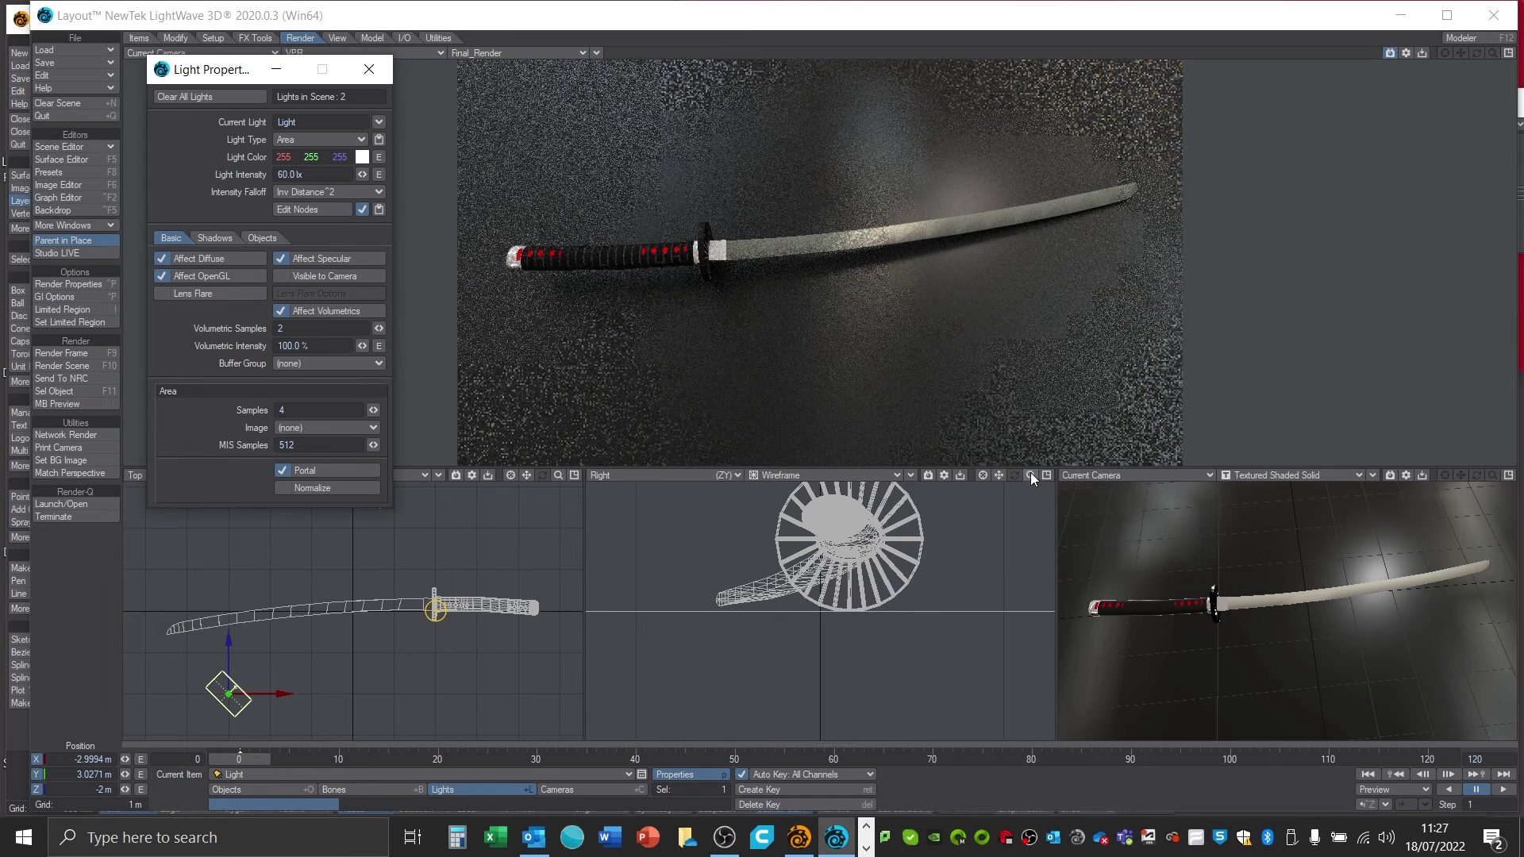
- Move the area light beyond the blade's tip to about X -5.41 m and Z -1.16 m
left_click_drag(1031, 474, 1029, 475)
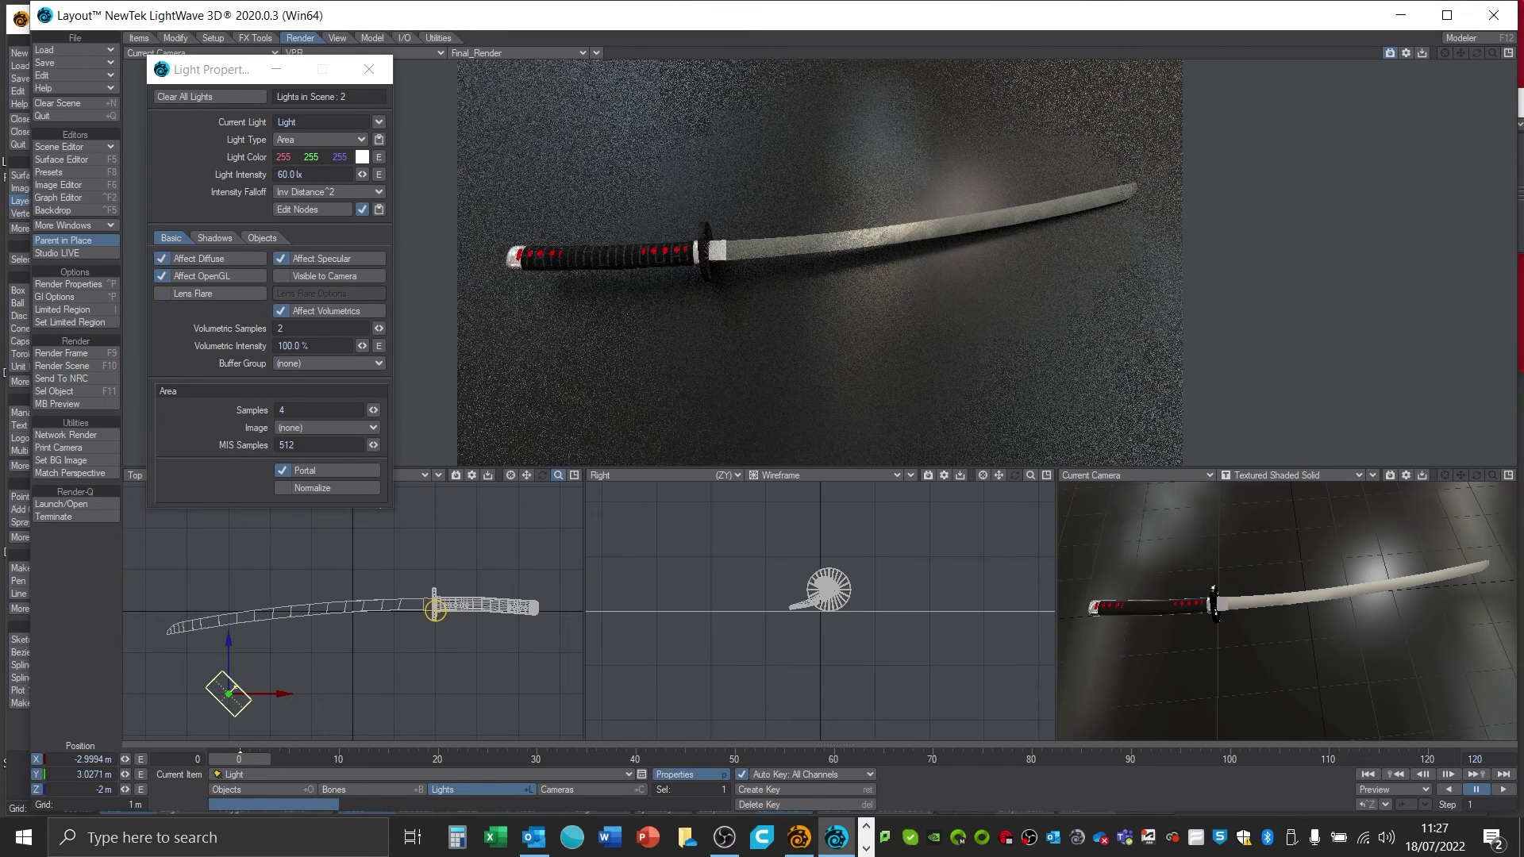
left_click_drag(558, 474, 553, 476)
left_click_drag(361, 641, 319, 642)
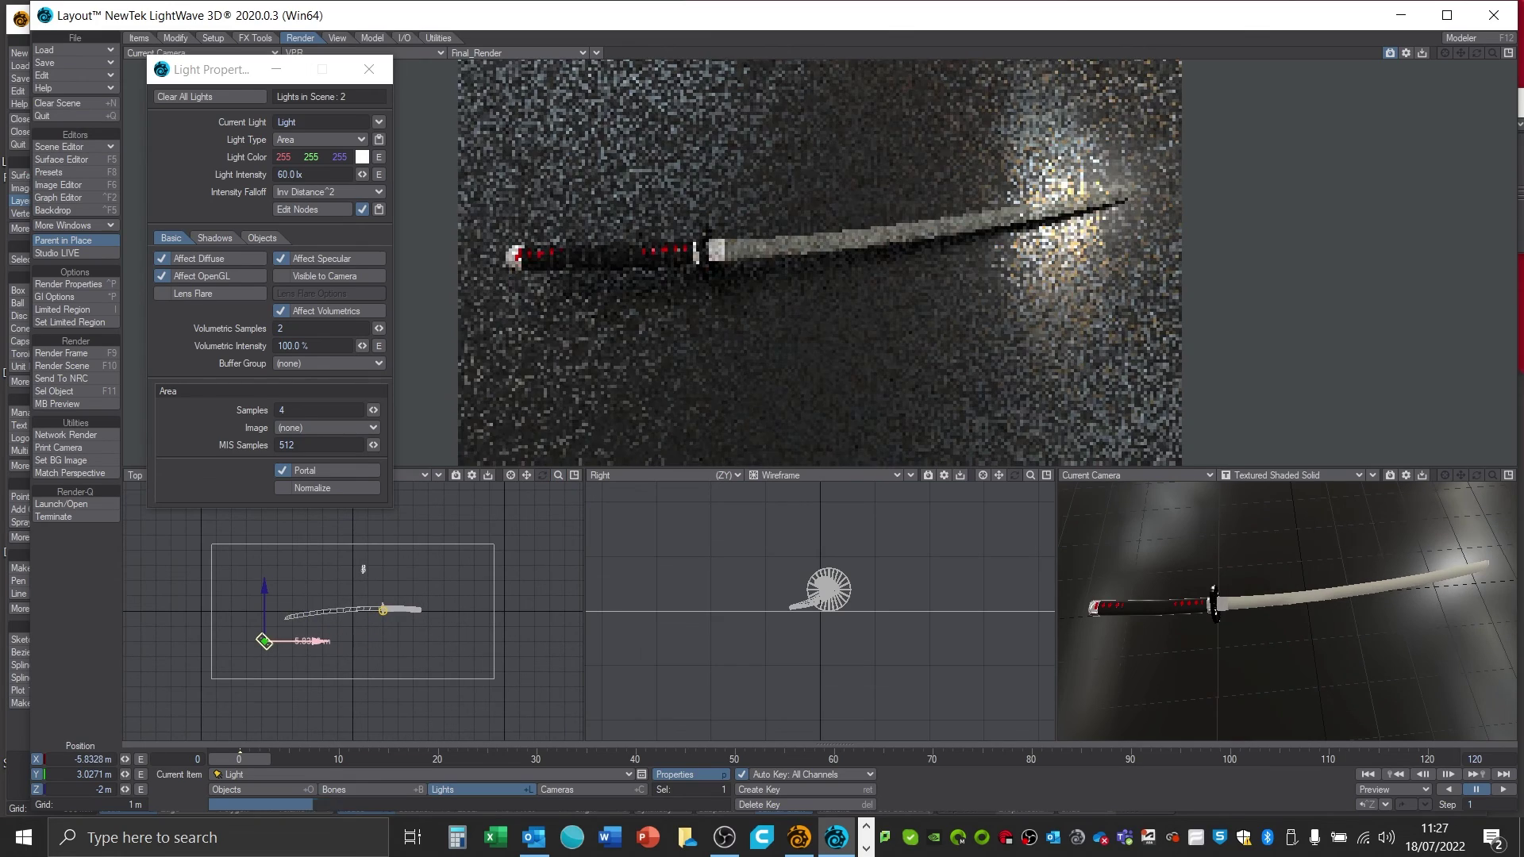
left_click_drag(251, 605, 257, 592)
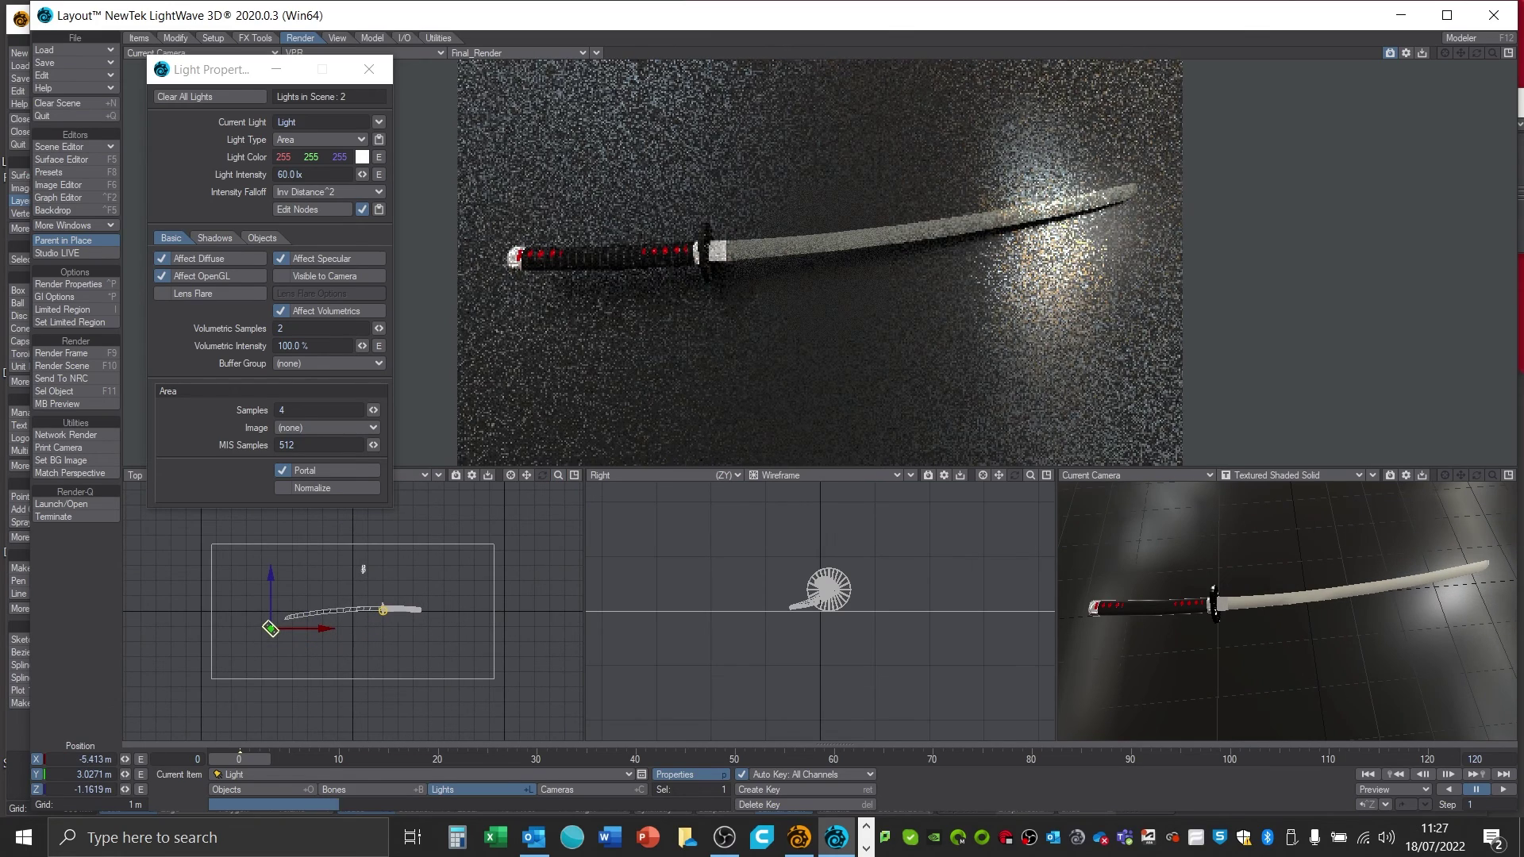
- Enlarge the area light uniformly to a scale of about 2.086
left_click(176, 38)
left_click(49, 397)
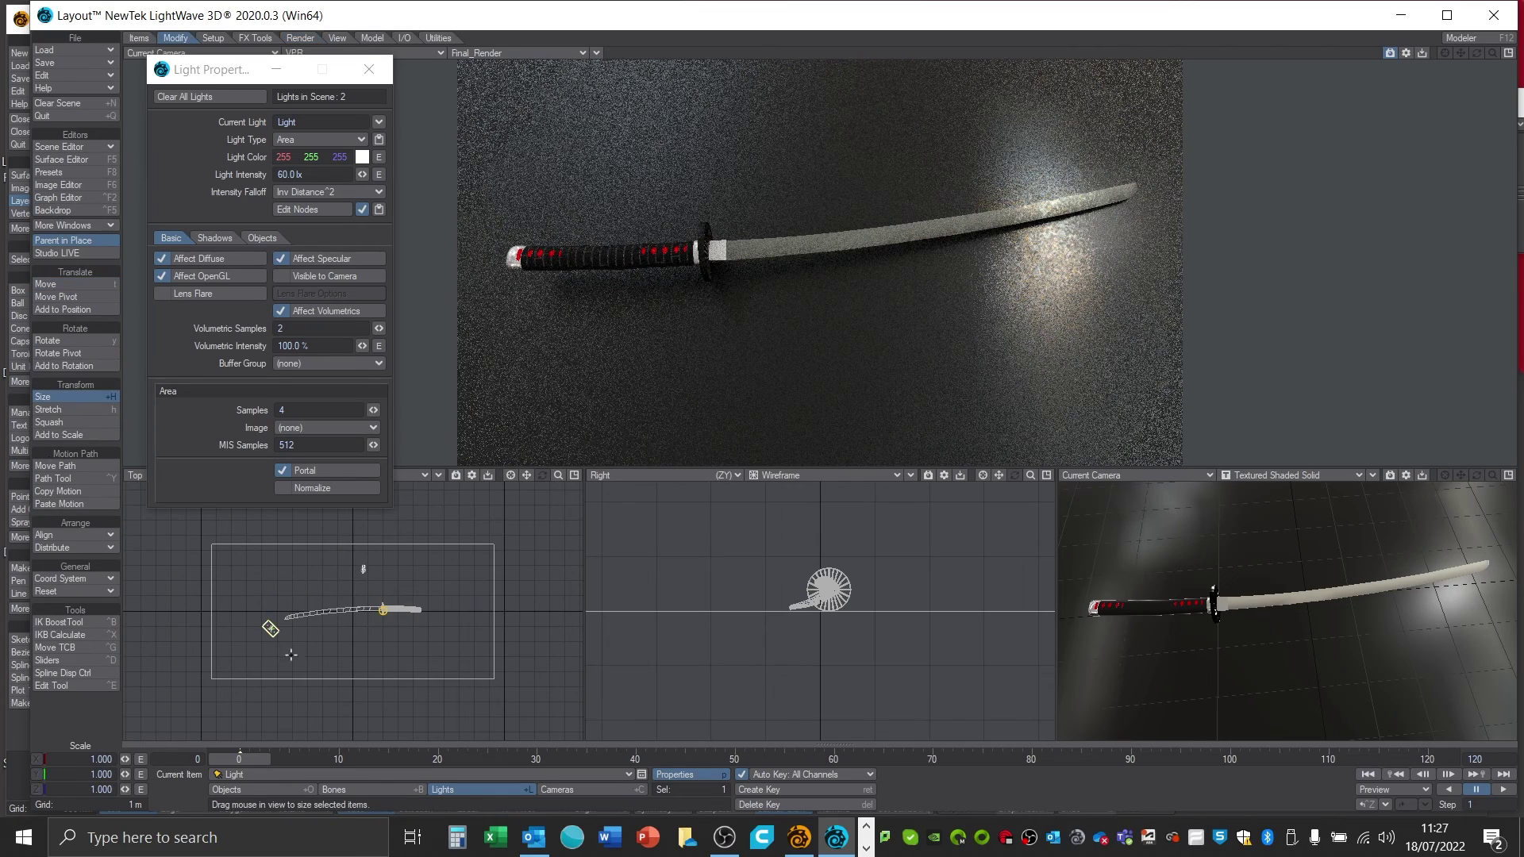
left_click_drag(292, 655, 365, 655)
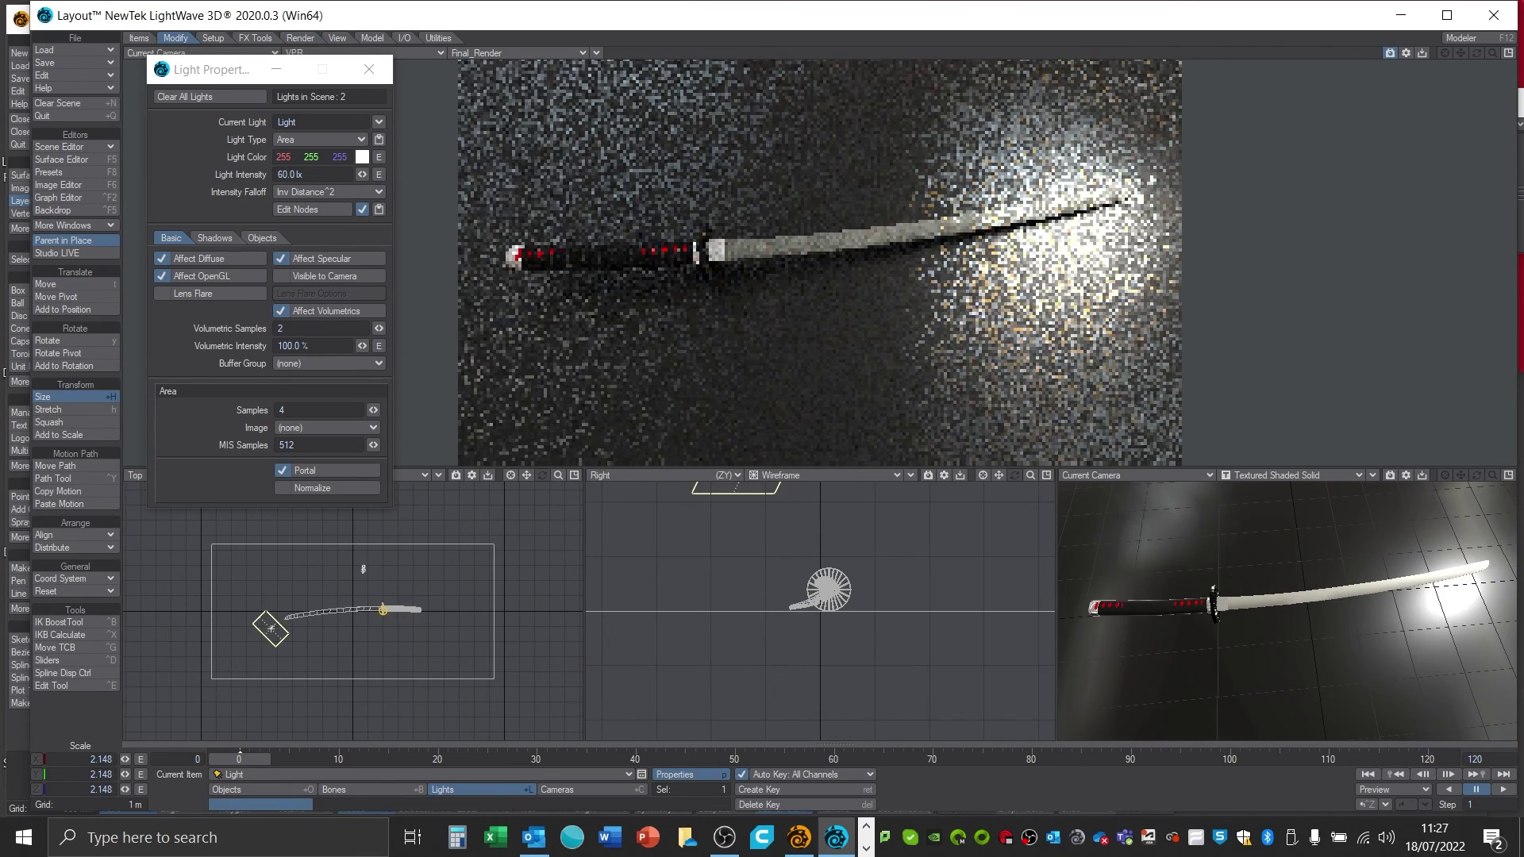
left_click_drag(274, 635, 269, 636)
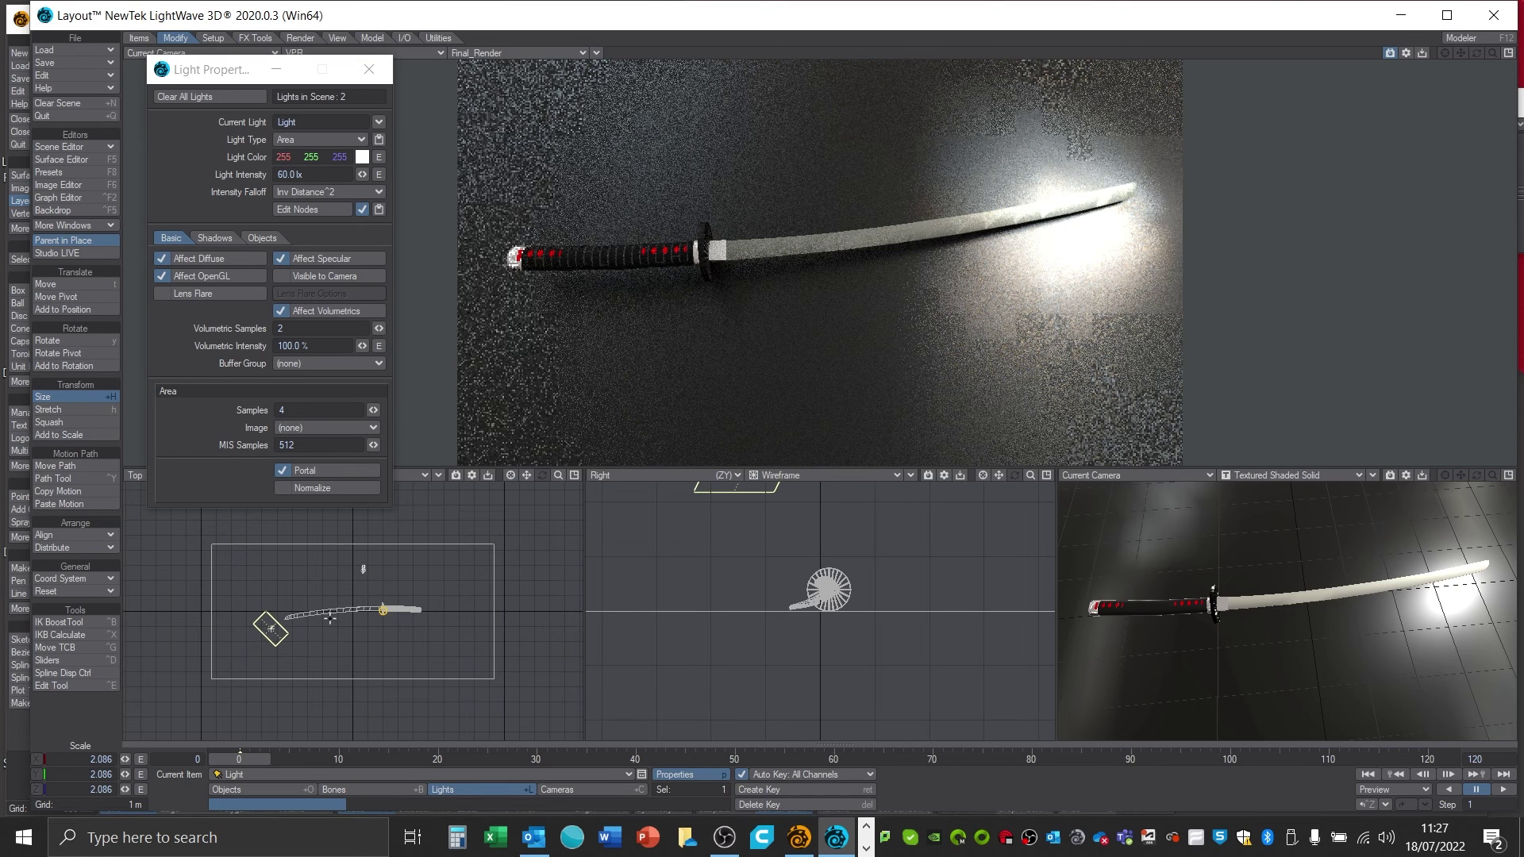
- Switch the Right view to the current light's view and rotate the light to heading 48.30° and pitch 42.10°
left_click(679, 477)
mouse_move(677, 512)
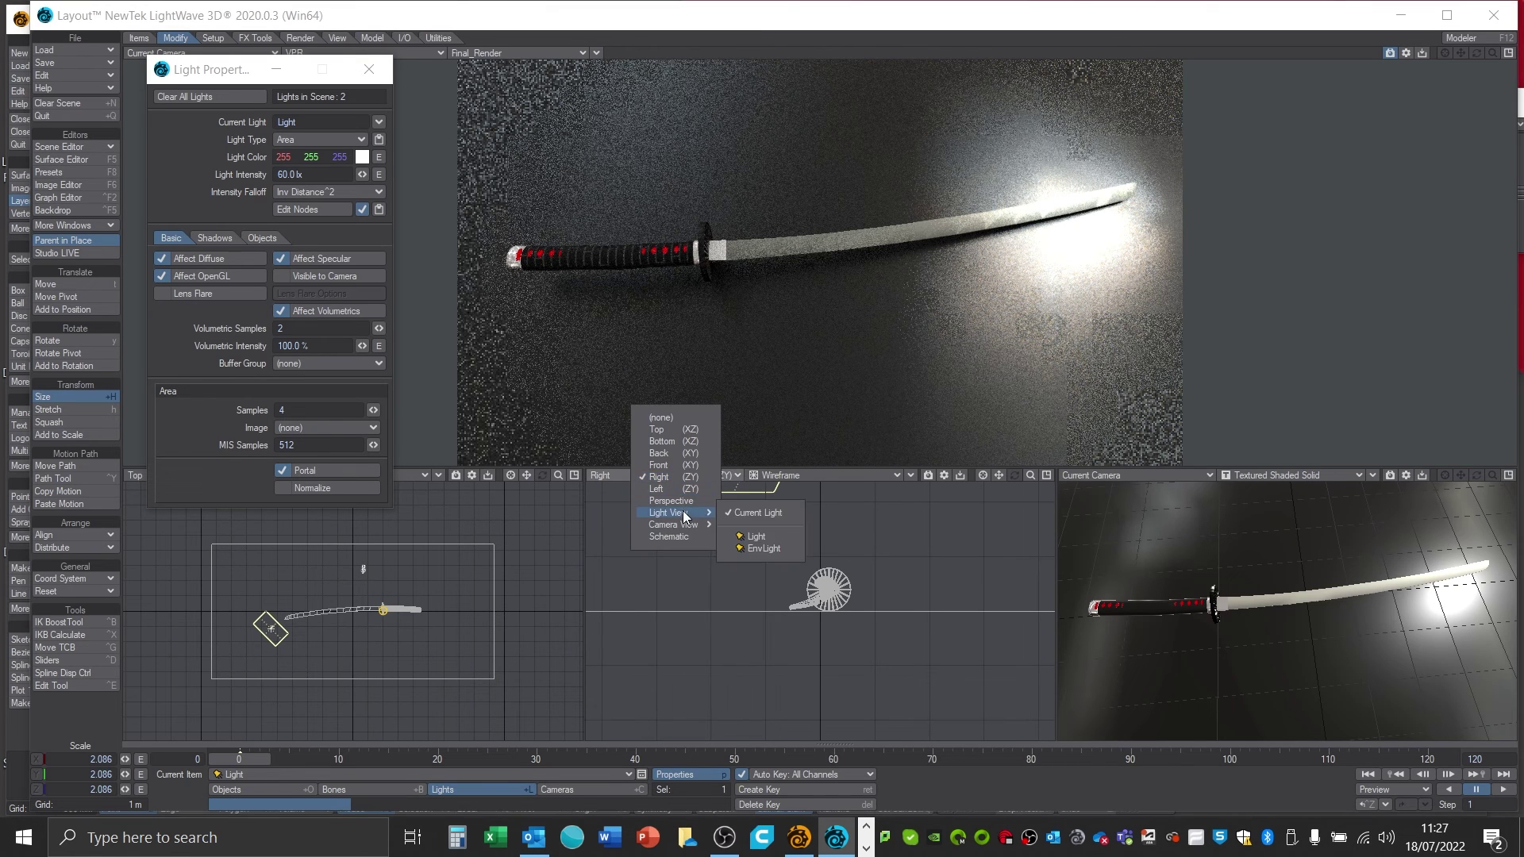
left_click(734, 513)
key("y")
left_click_drag(917, 579, 563, 650)
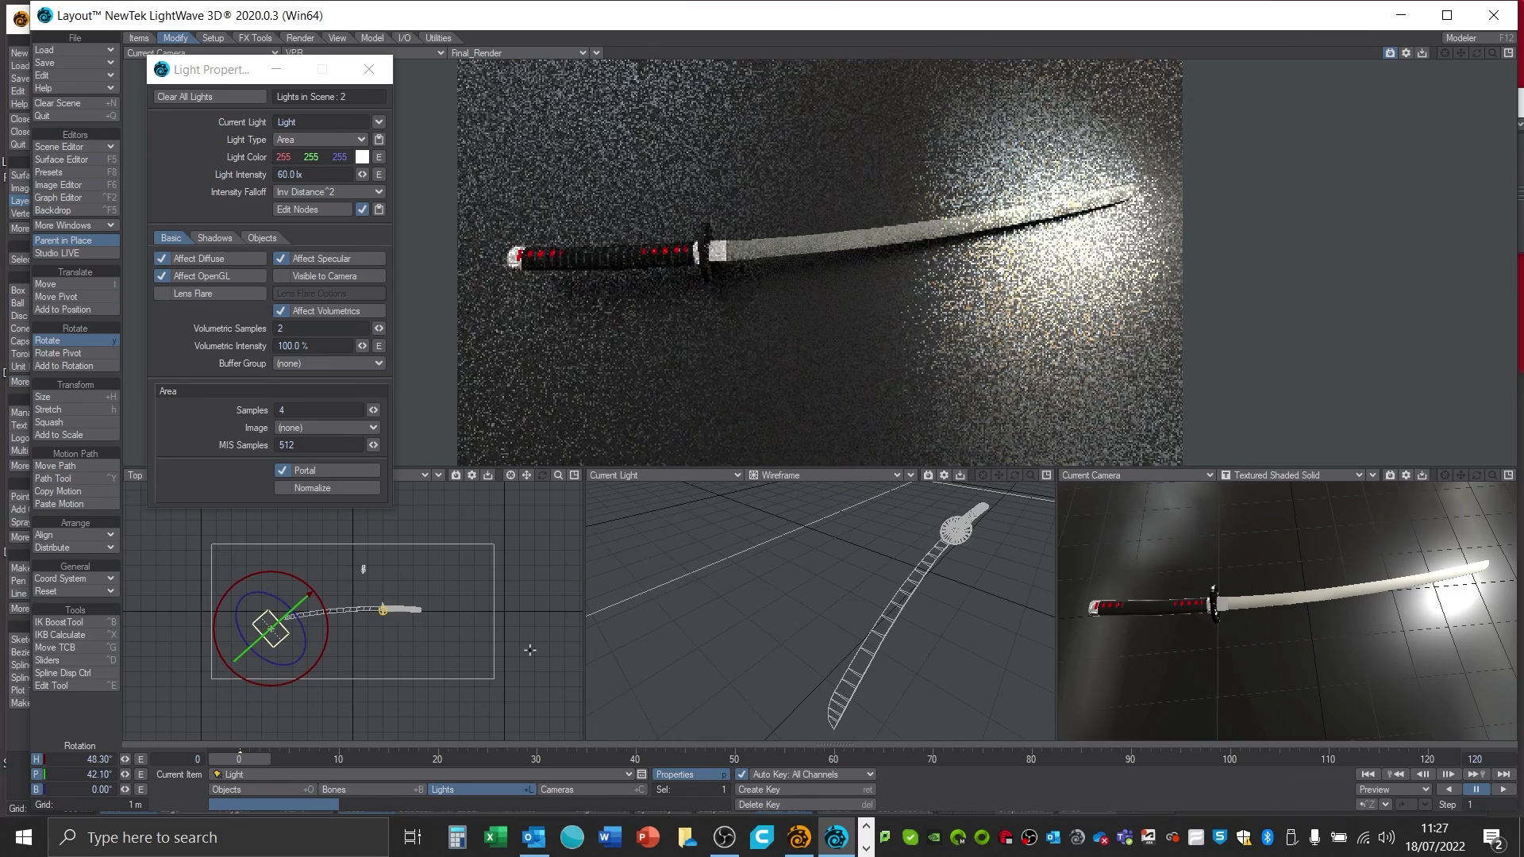
- Move the area light along X to about 4.77 m, beside the sword's handle
key("t")
left_click_drag(322, 629, 477, 629)
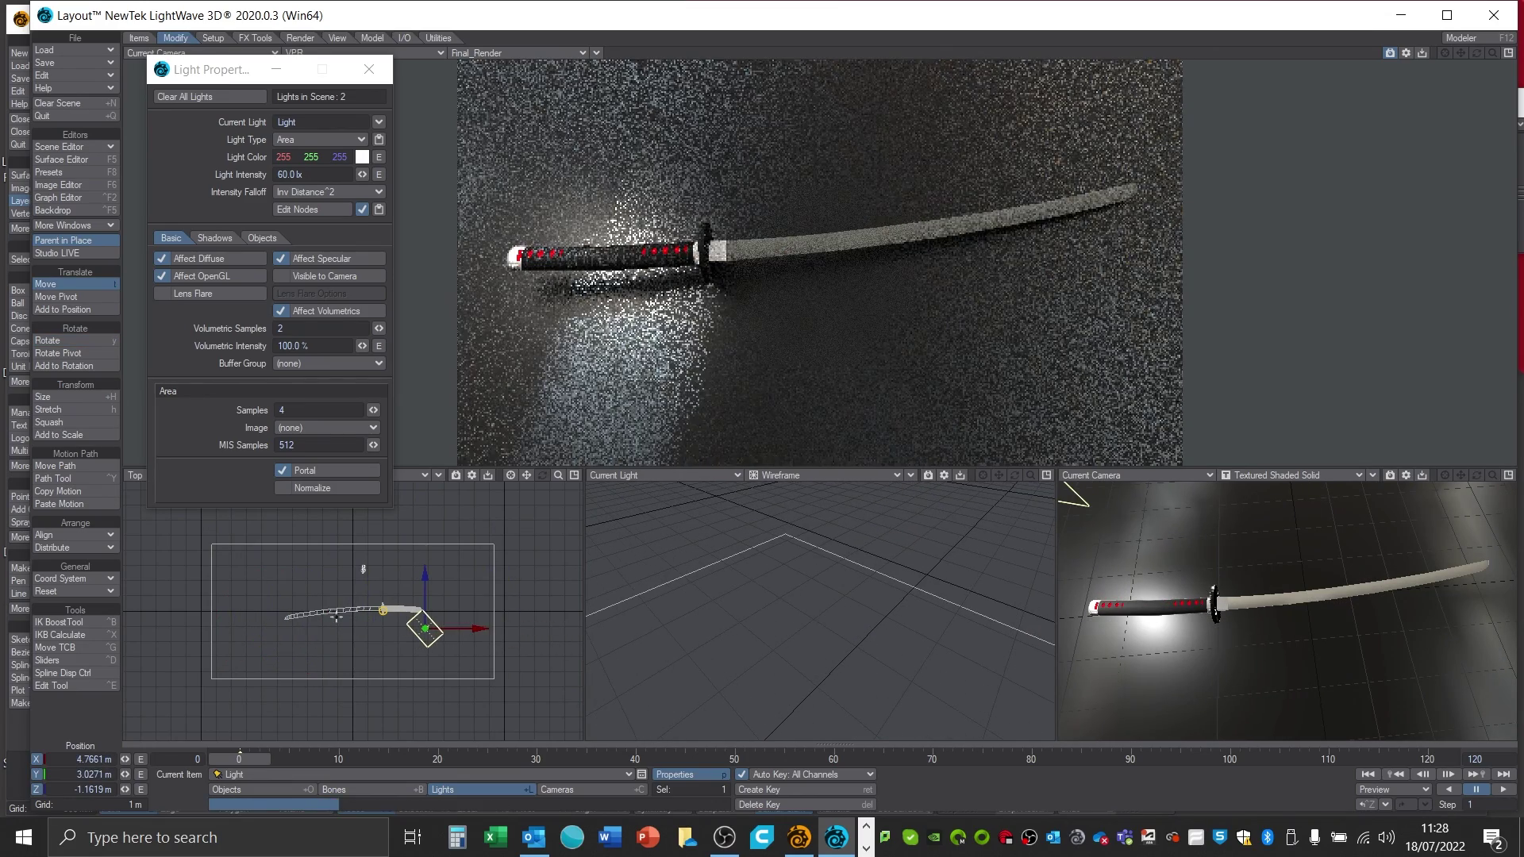